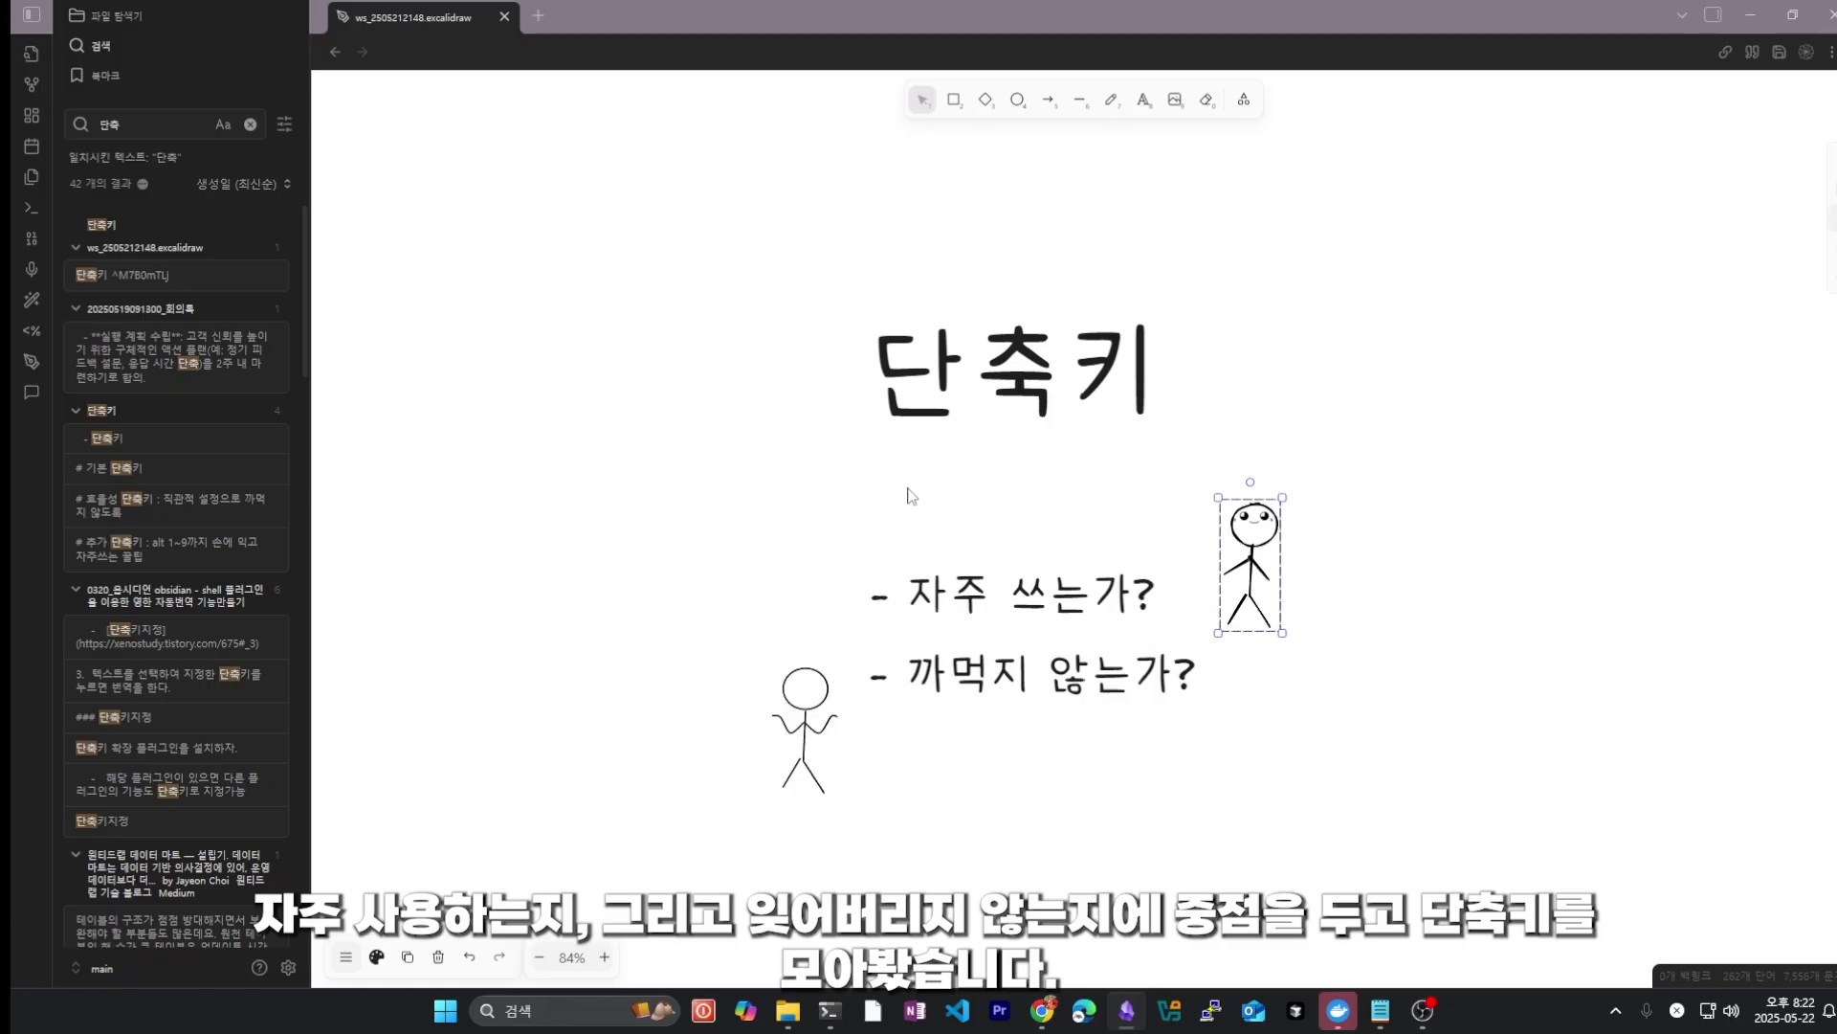
Step: Open the 단축키 note from the search results and highlight its 기본 단축키 section
click(115, 438)
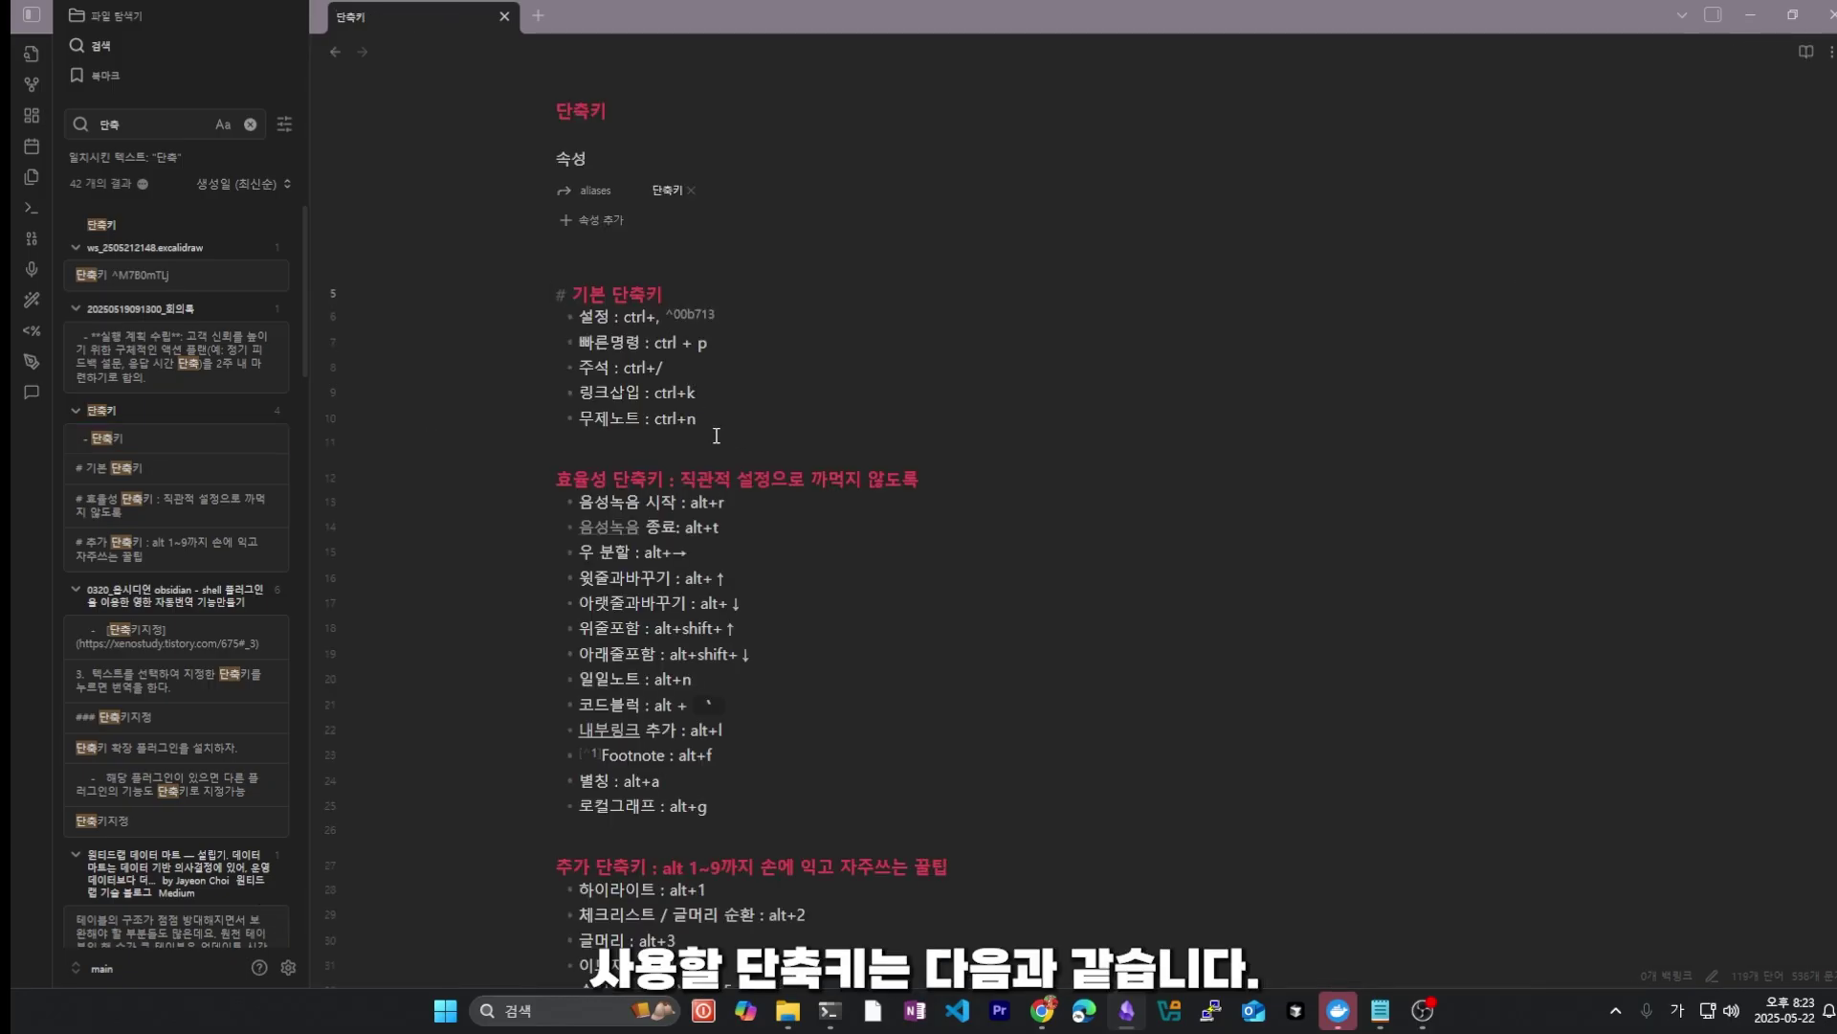
click(870, 643)
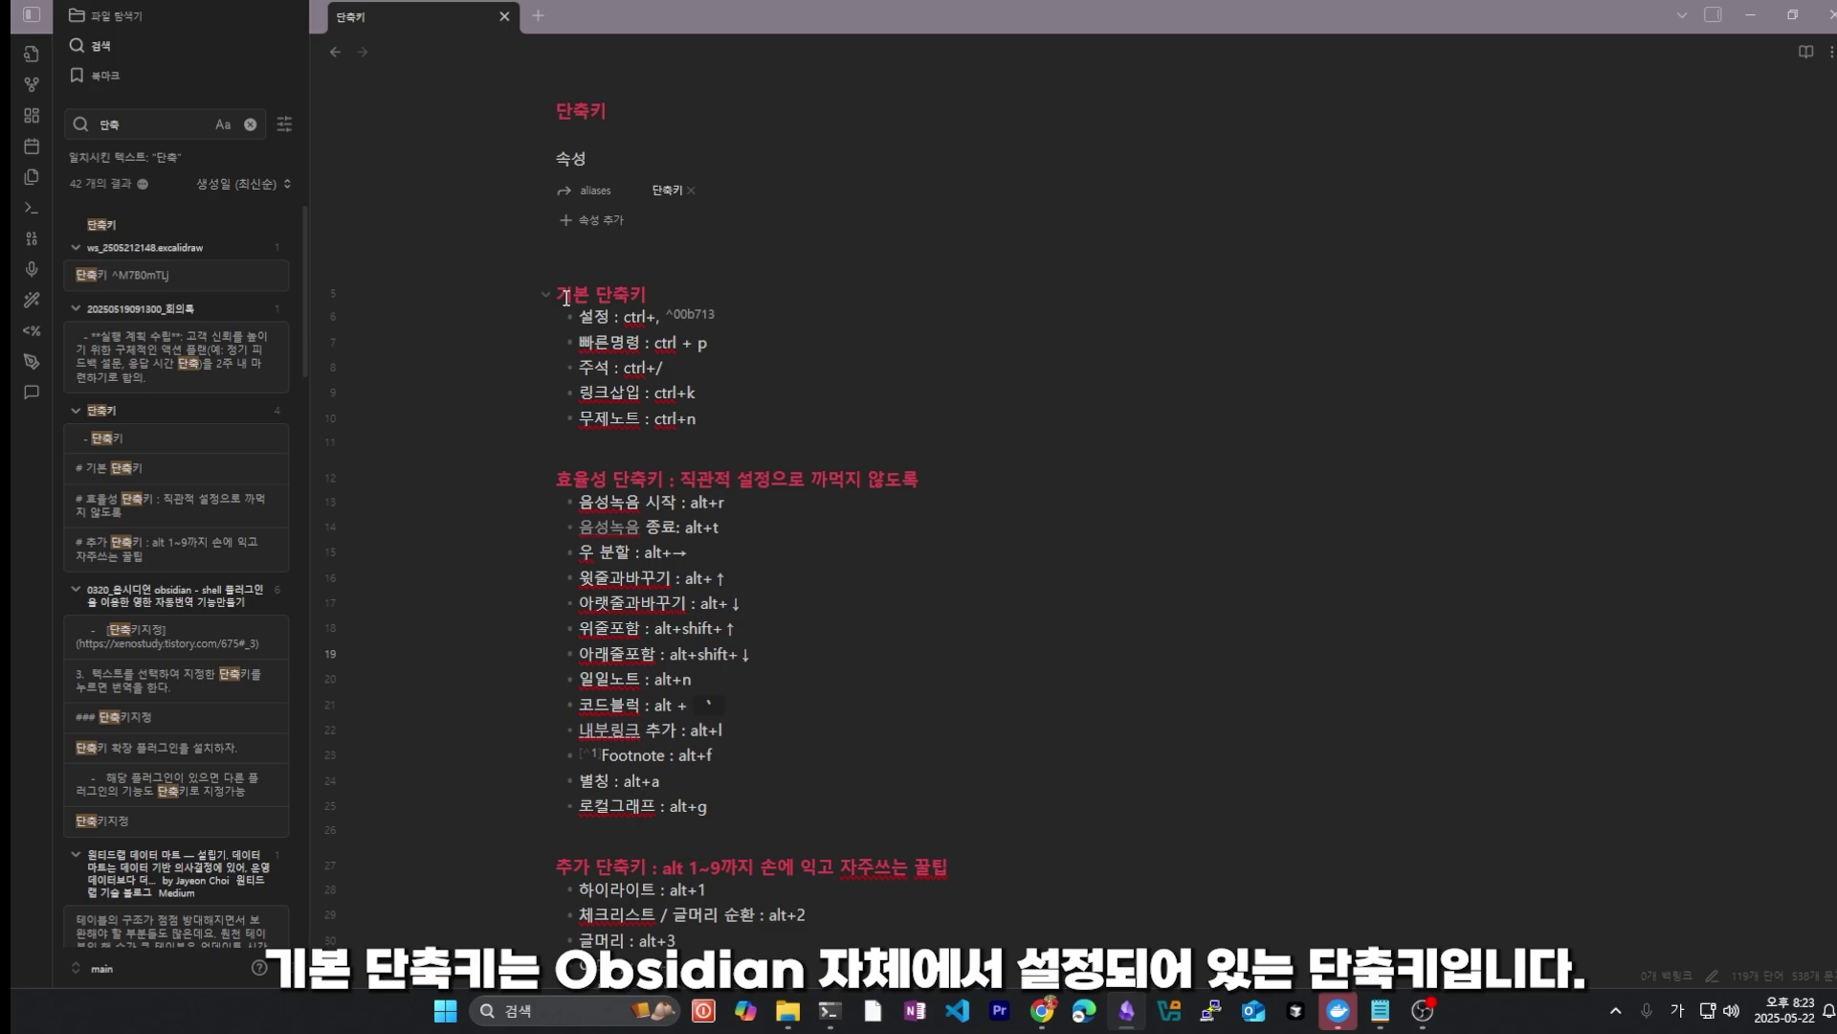
drag(580, 295, 716, 429)
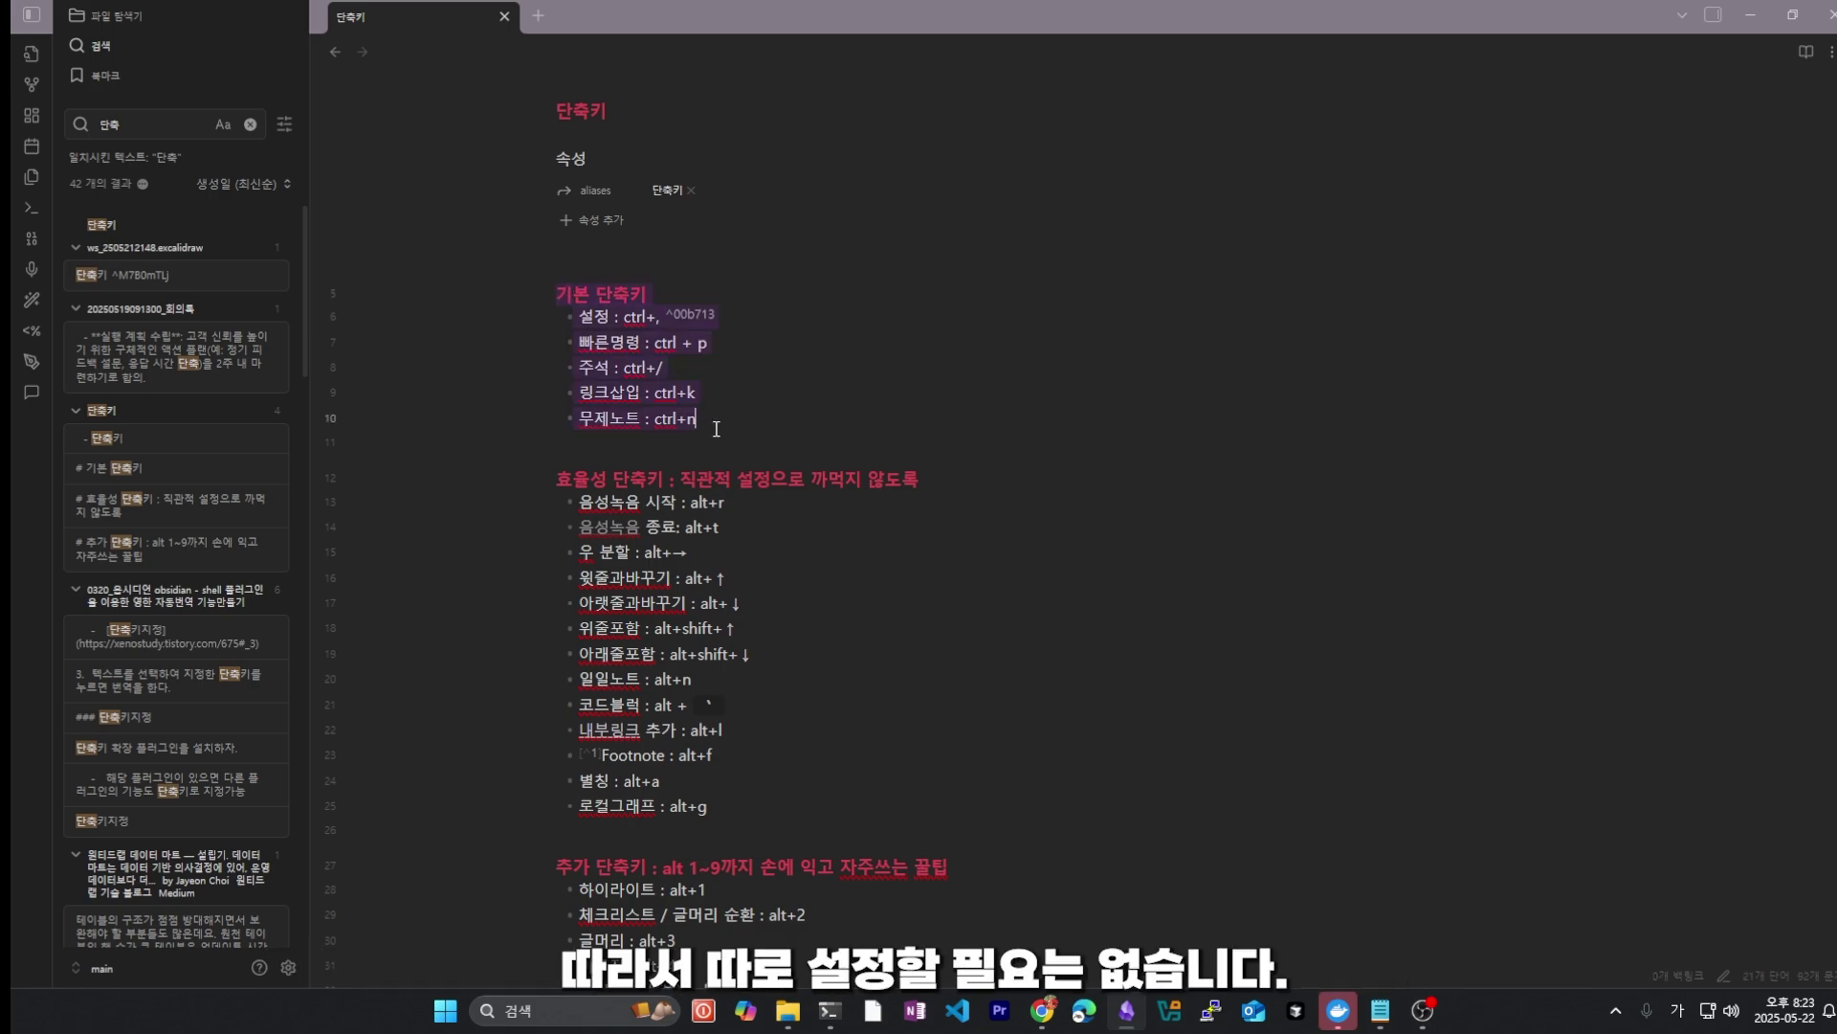
drag(716, 429, 710, 435)
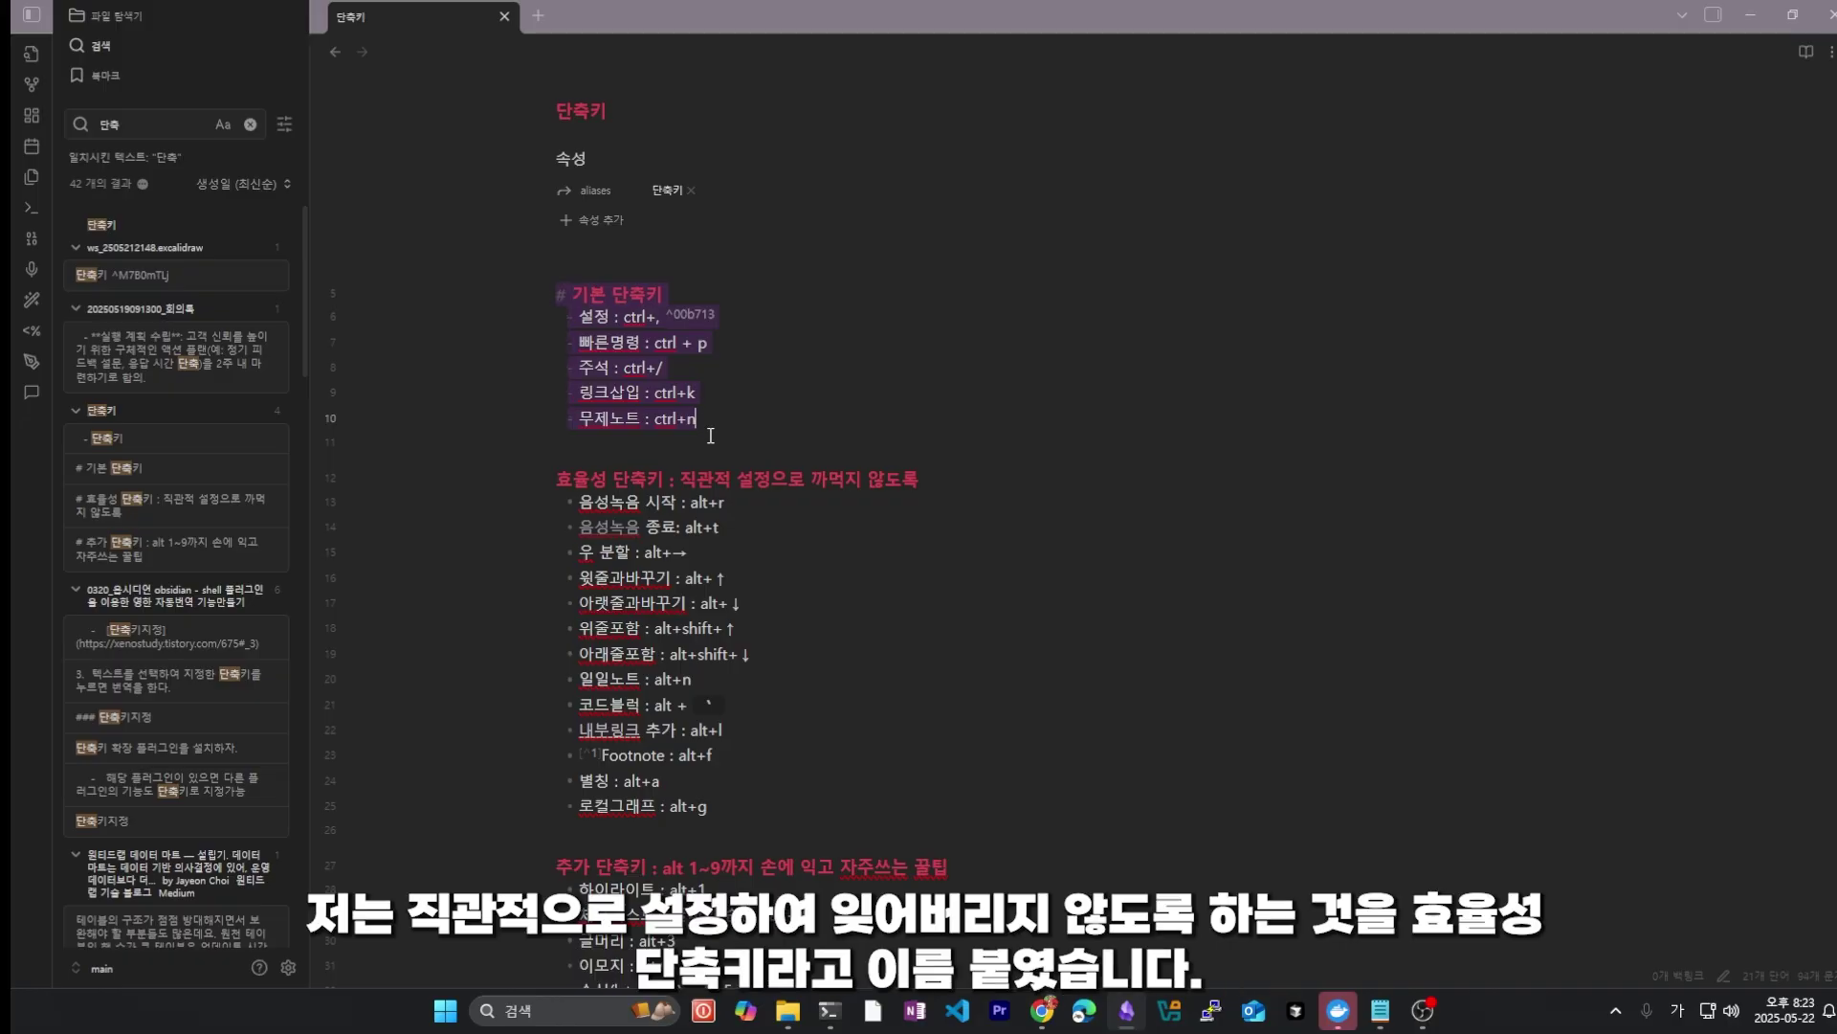
Step: Review the 효율성 단축키 heading and its voice recording start, stop and 우 분할 entries
drag(622, 478, 946, 479)
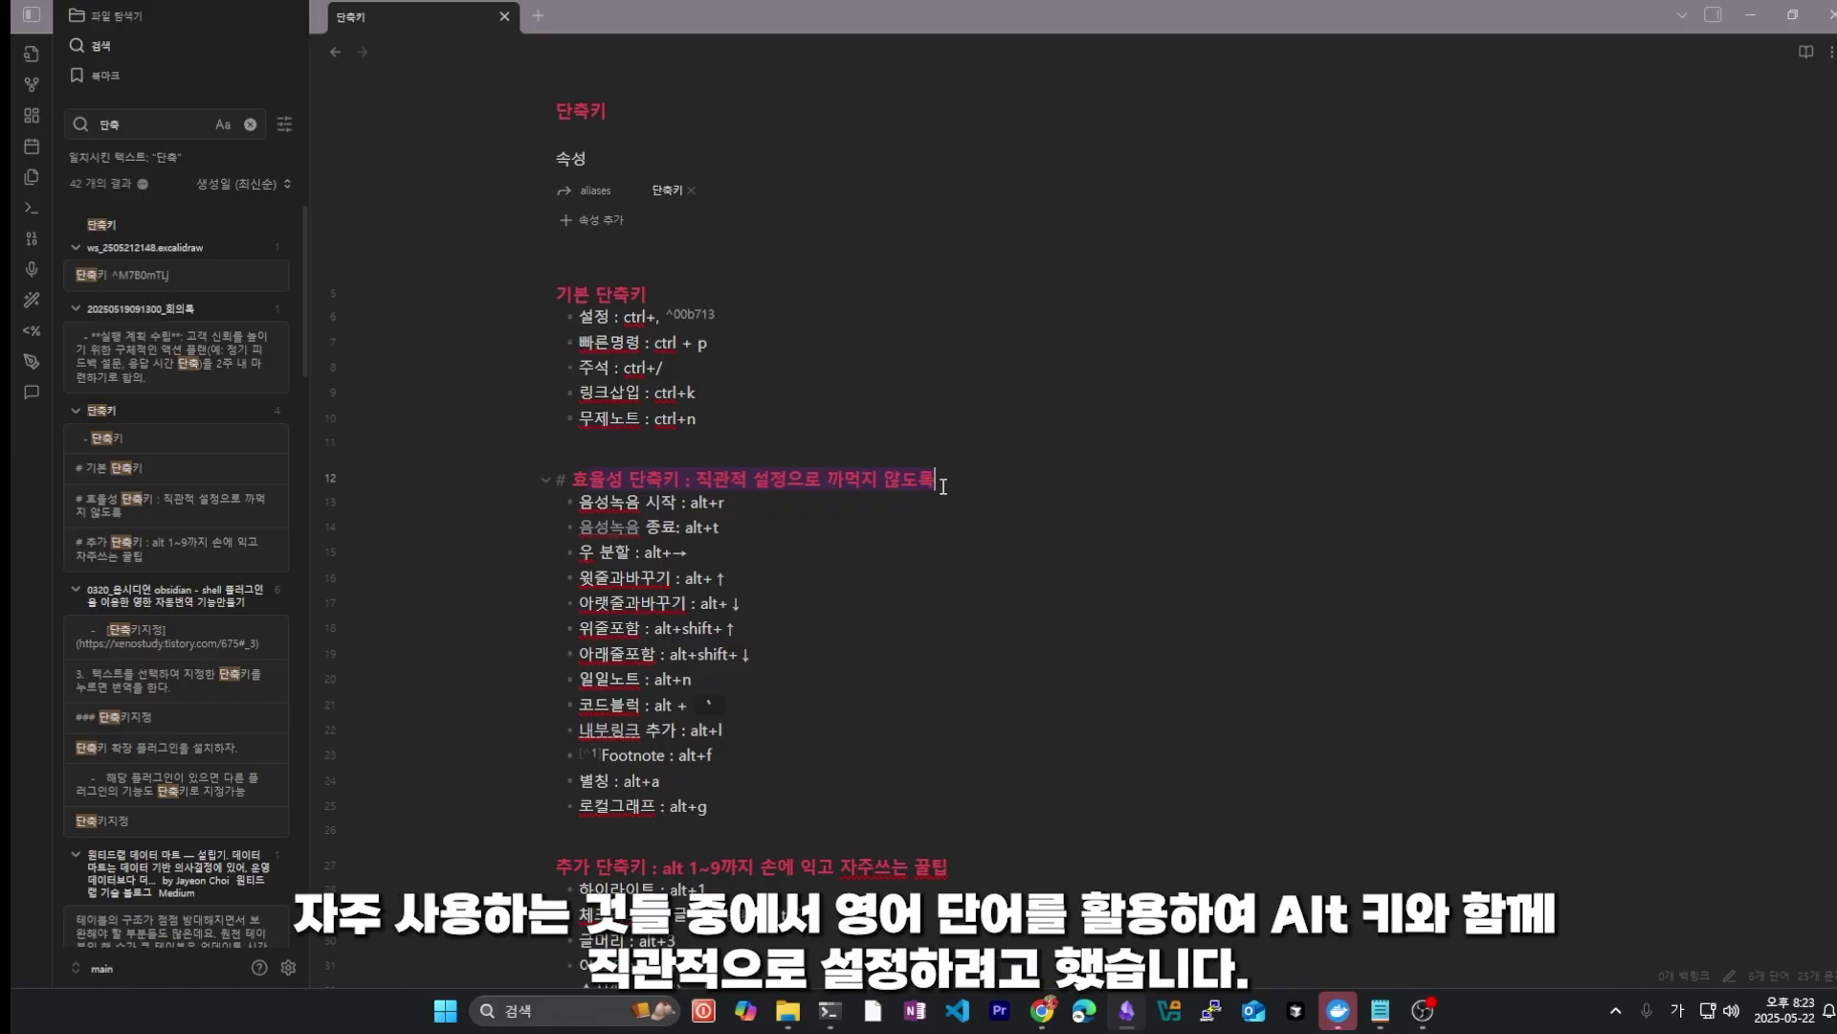
click(801, 535)
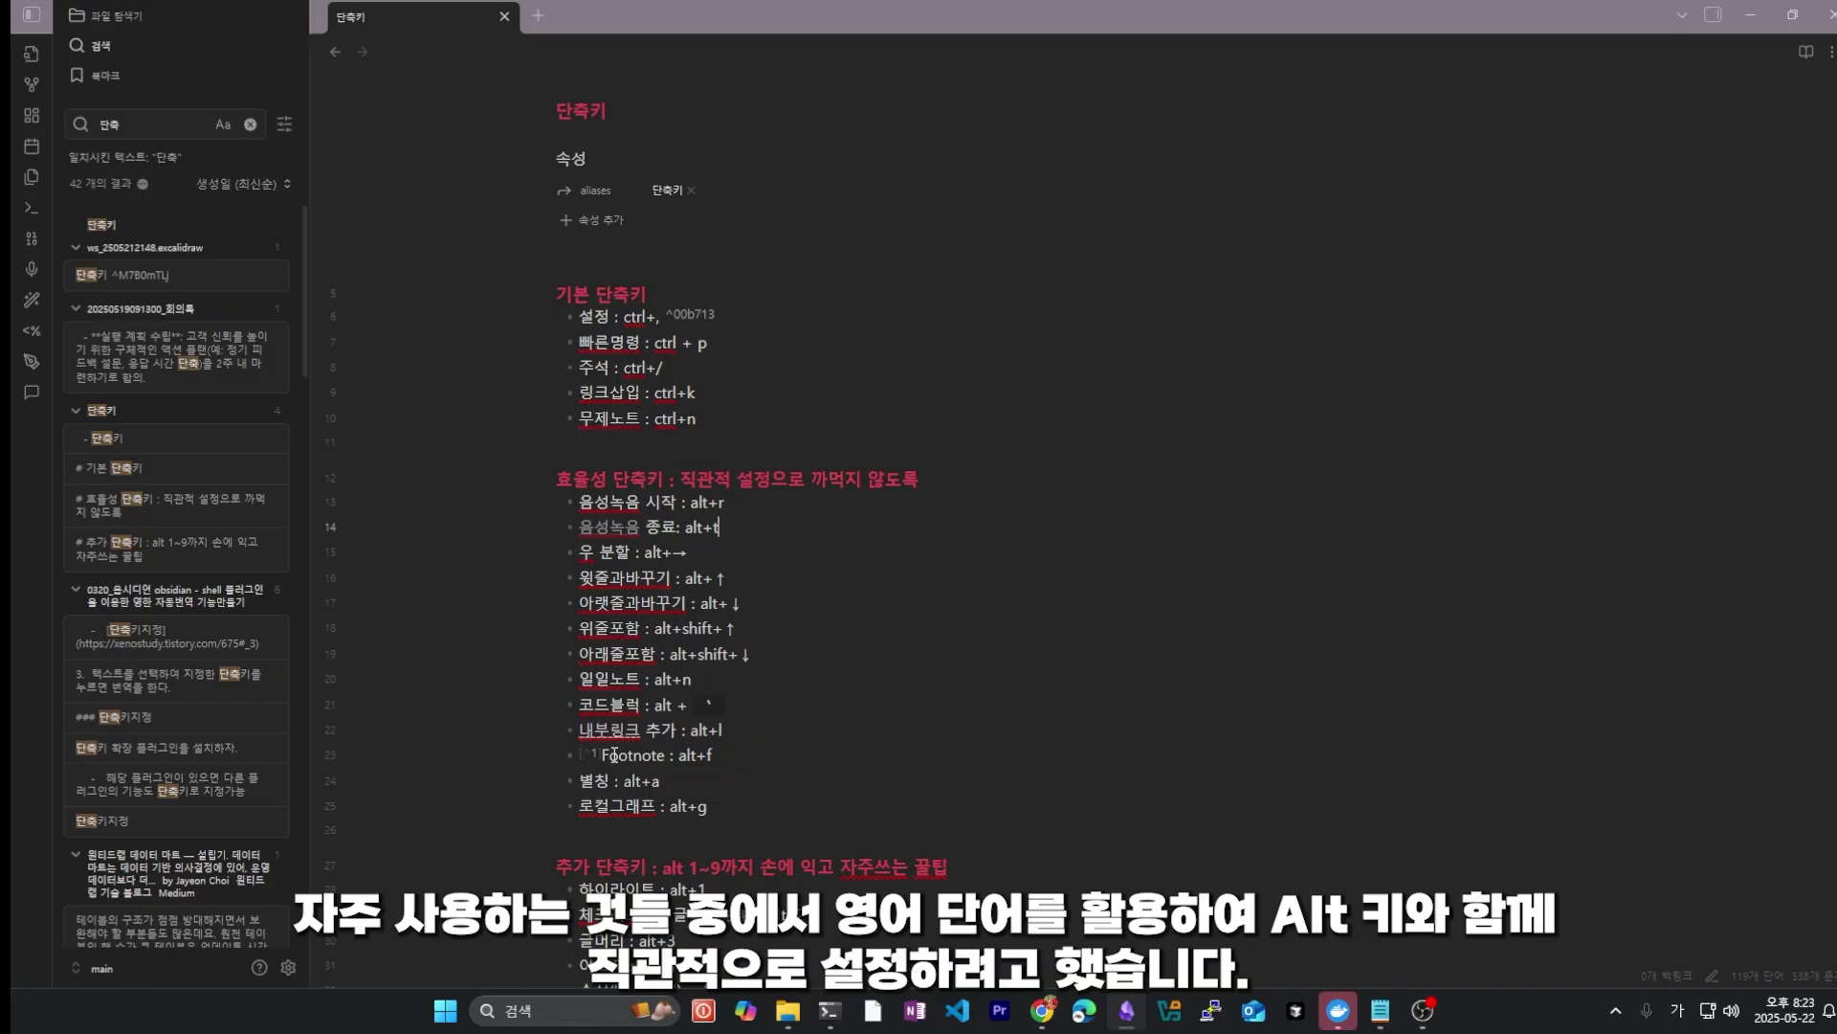
drag(713, 526, 723, 530)
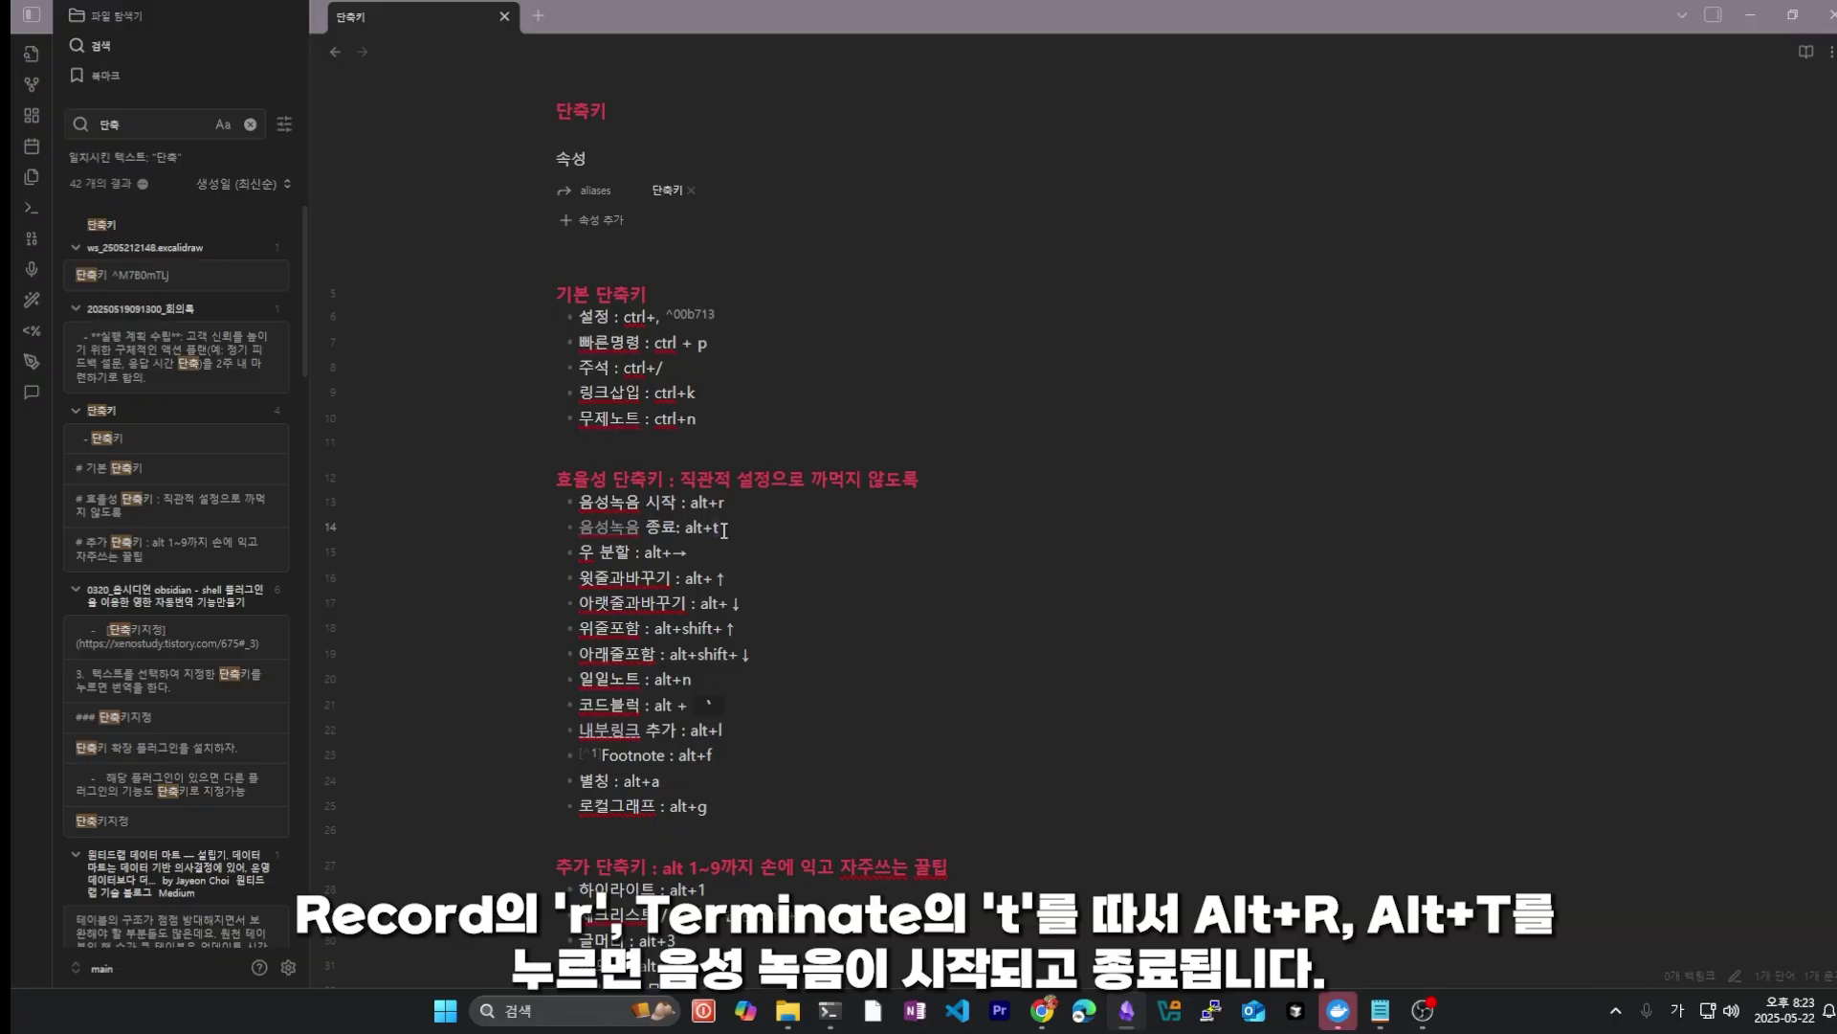
click(722, 523)
drag(580, 502, 660, 502)
drag(579, 552, 629, 552)
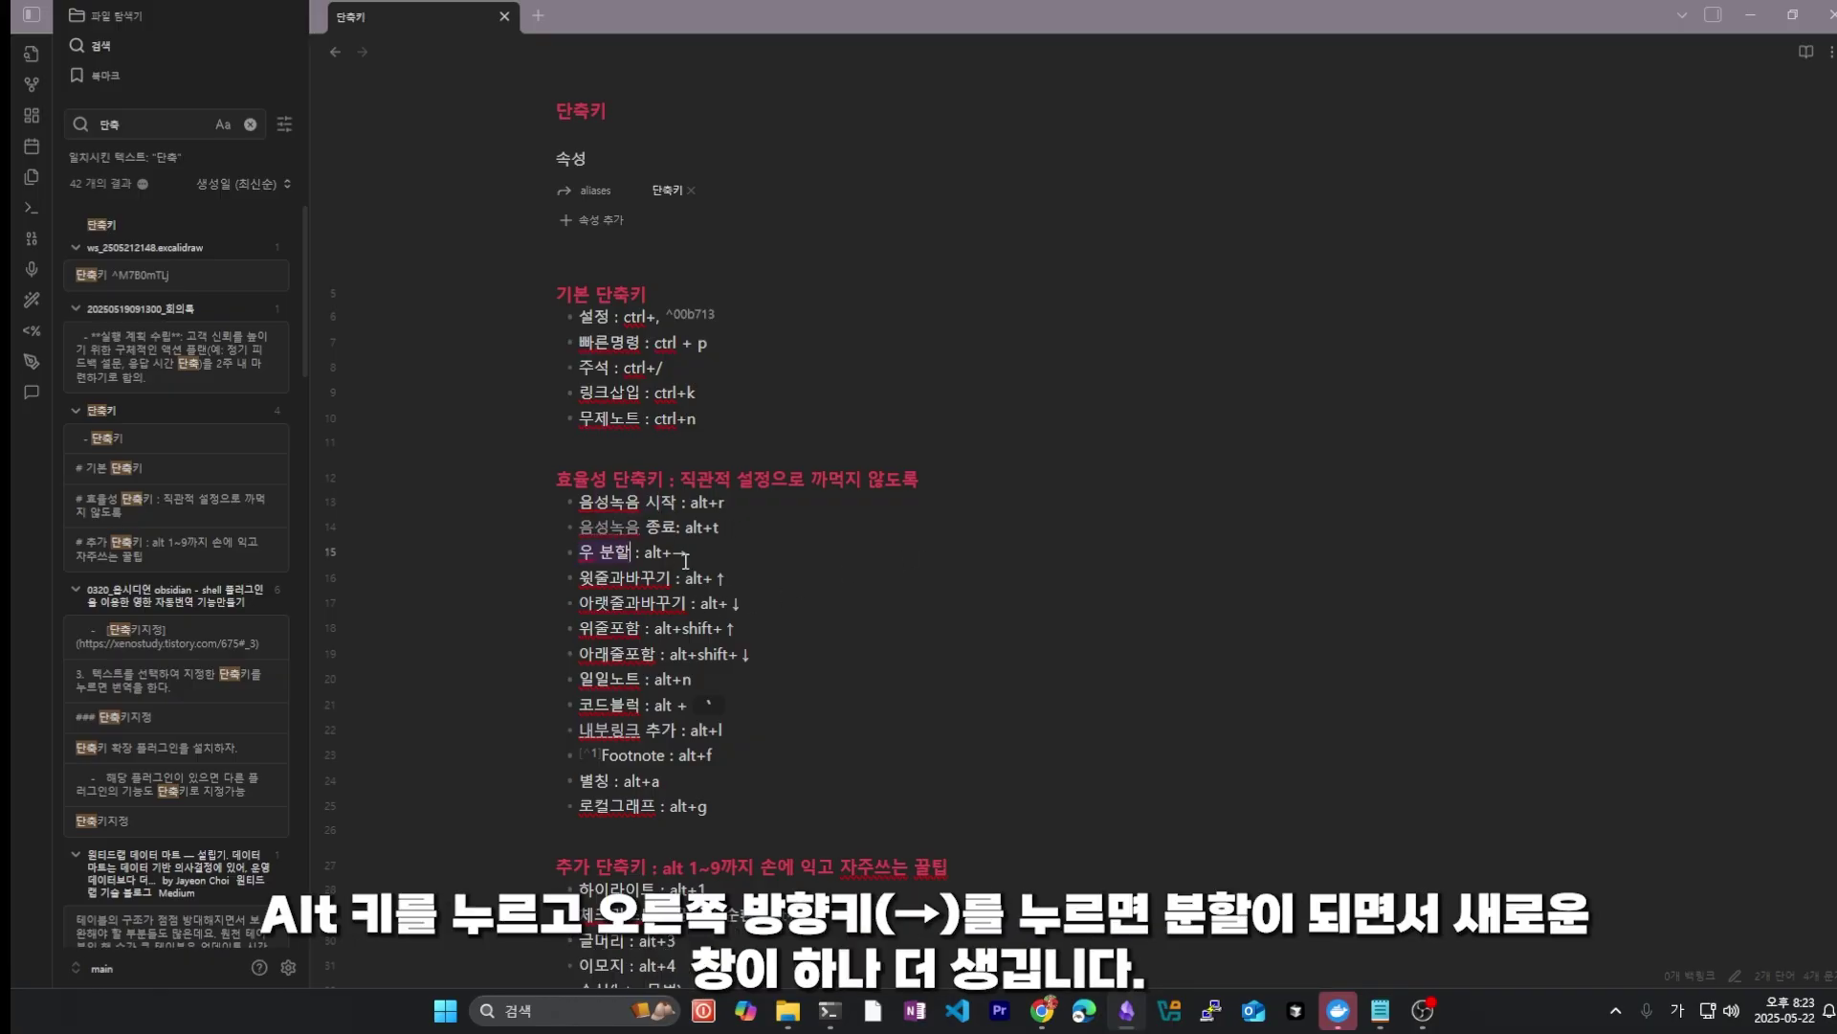
Step: Split the note into a second pane beside it and display the graph view there, trying a blank canvas as well
key(alt+Right)
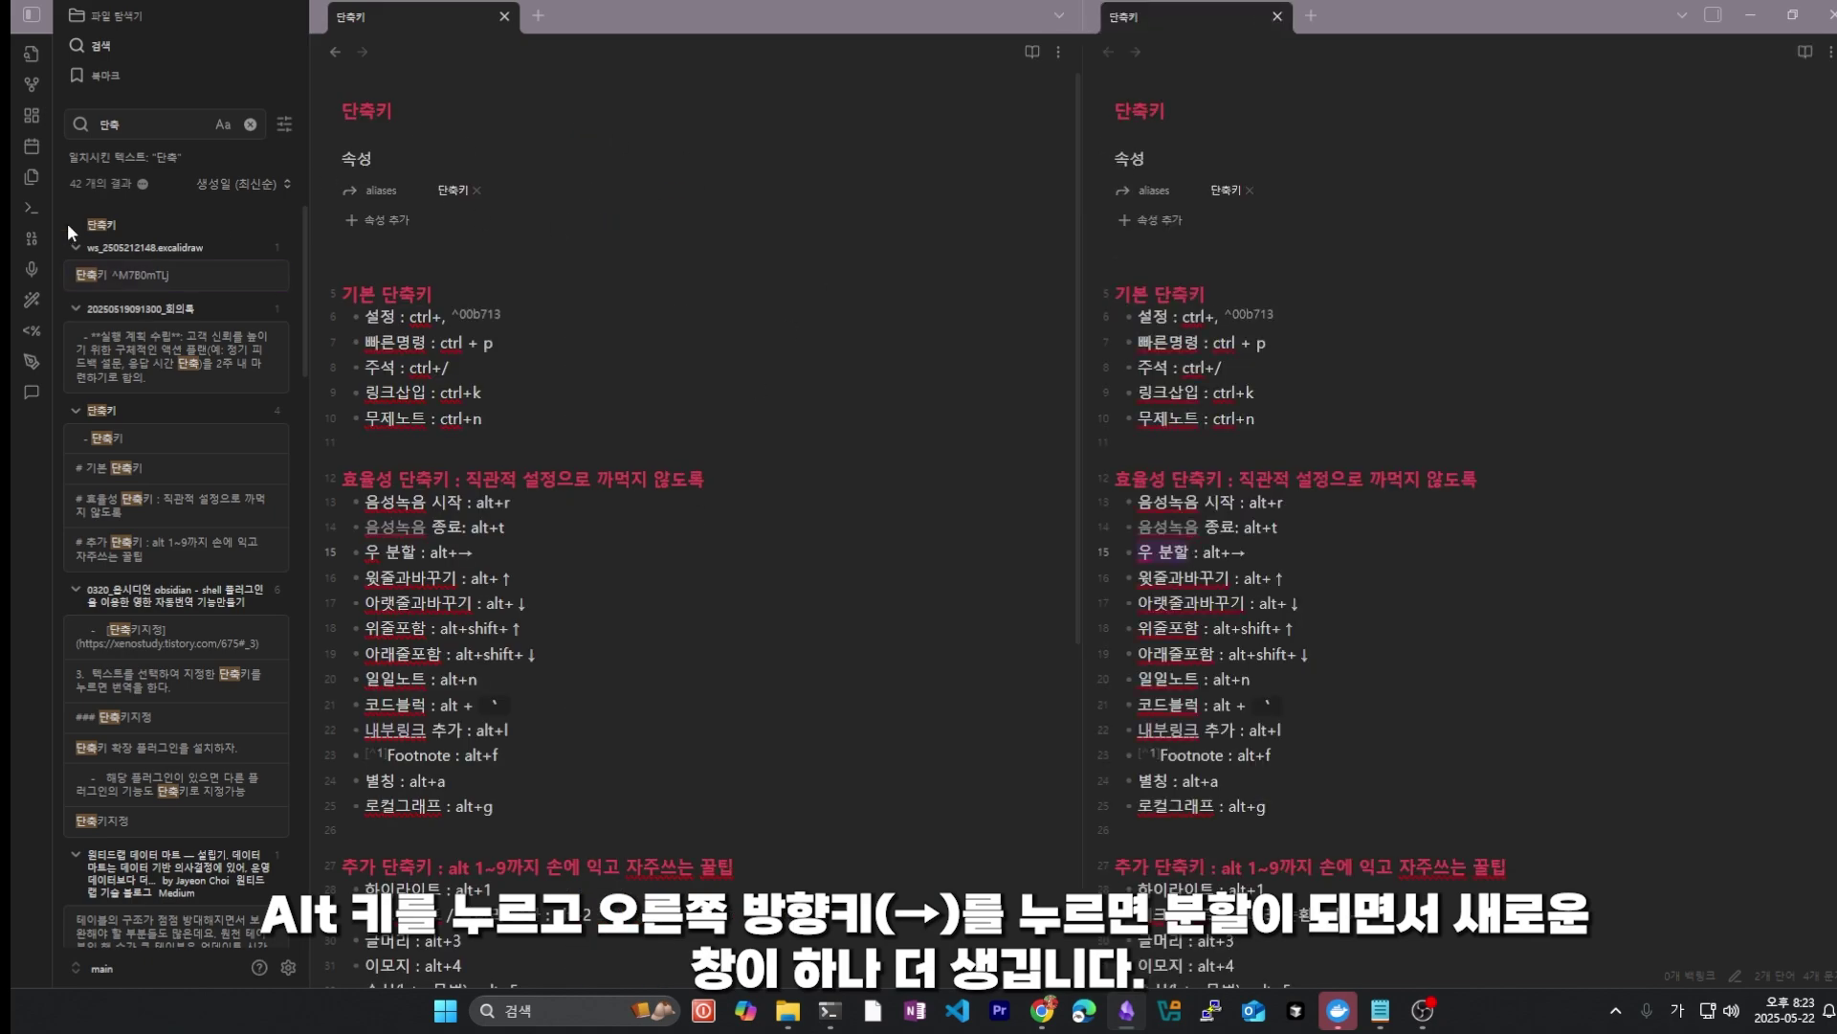
click(32, 87)
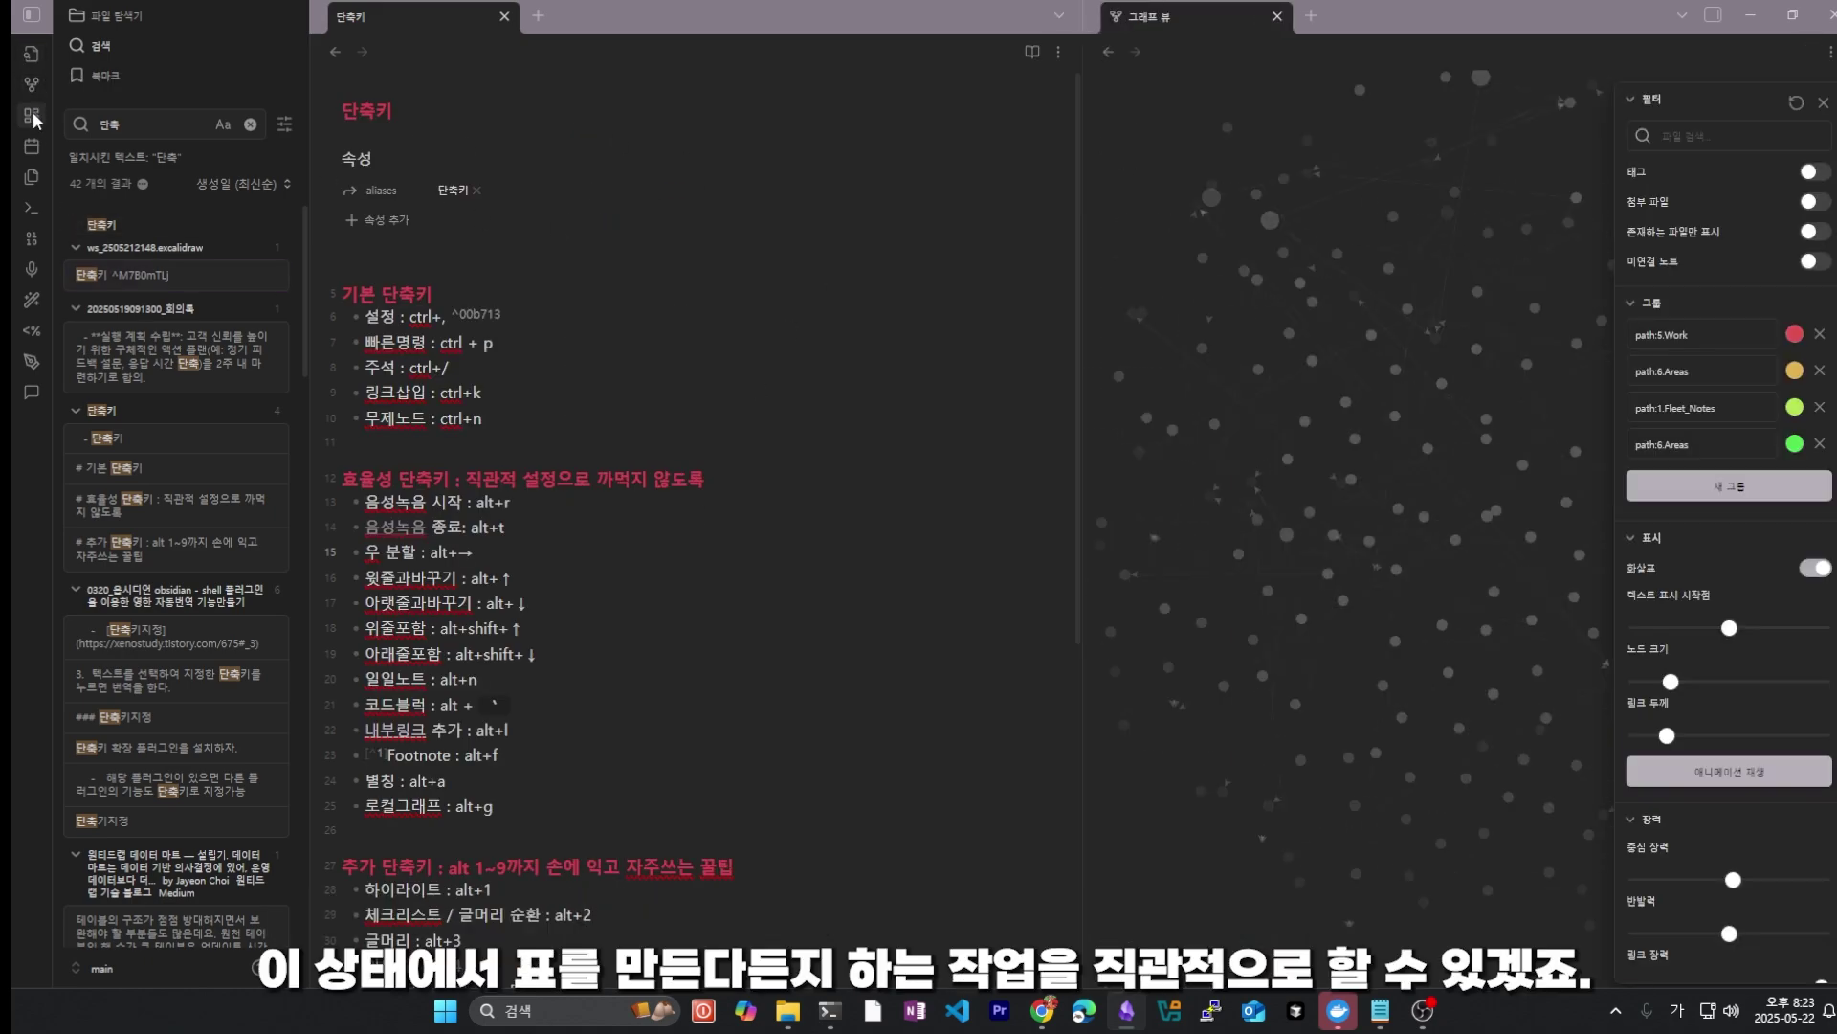
click(32, 115)
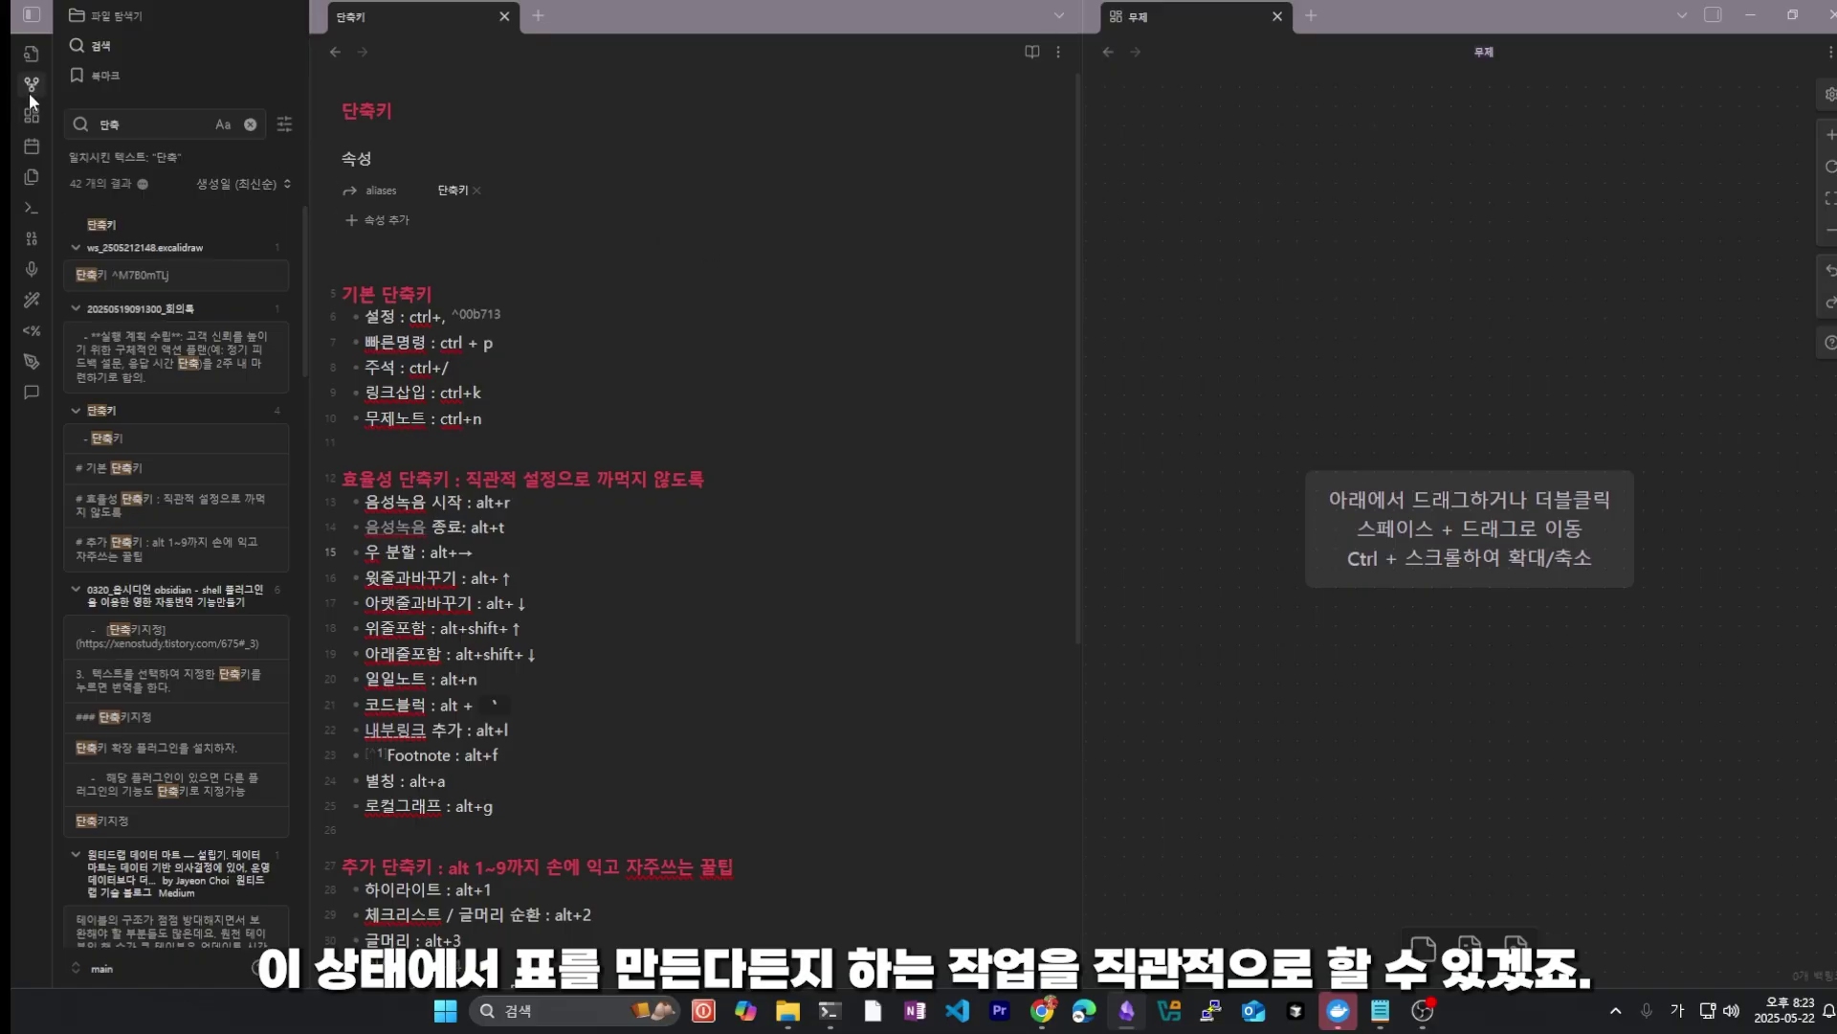
click(30, 88)
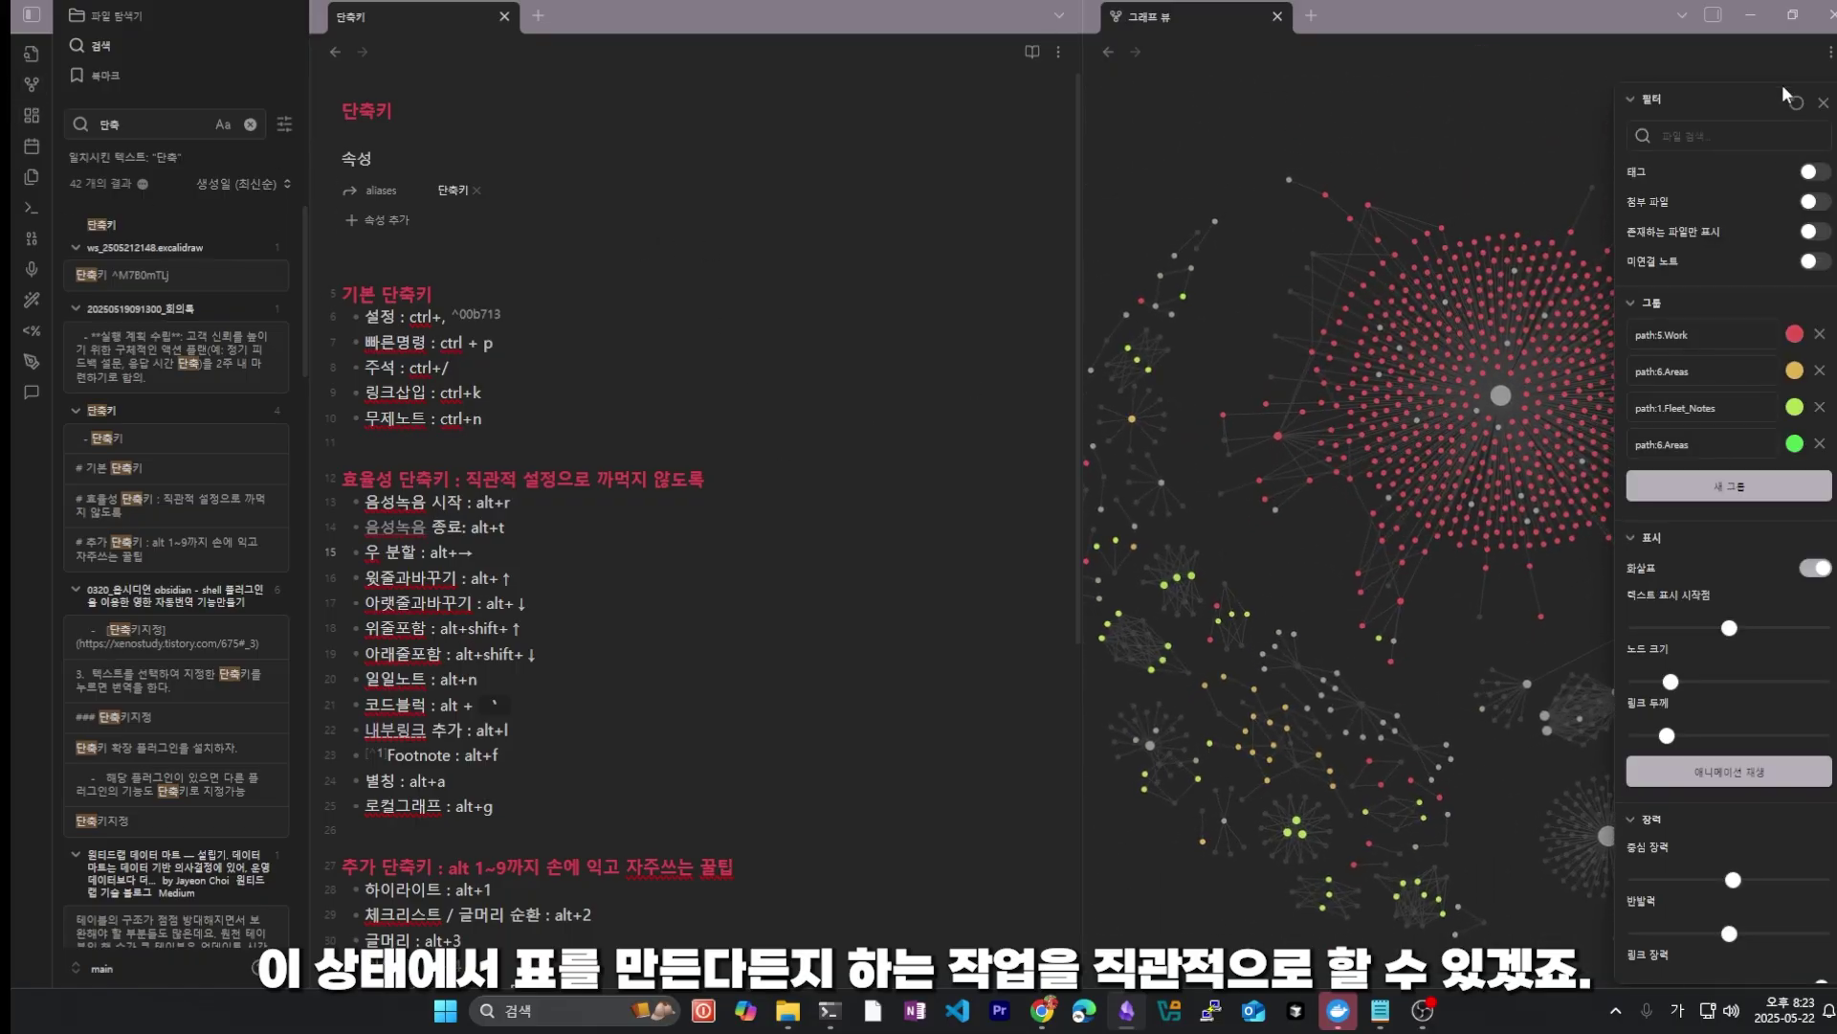
Step: Try a ``` code block after the 일일노트 line and remove the extra line it adds
scroll(483, 488, down, 2)
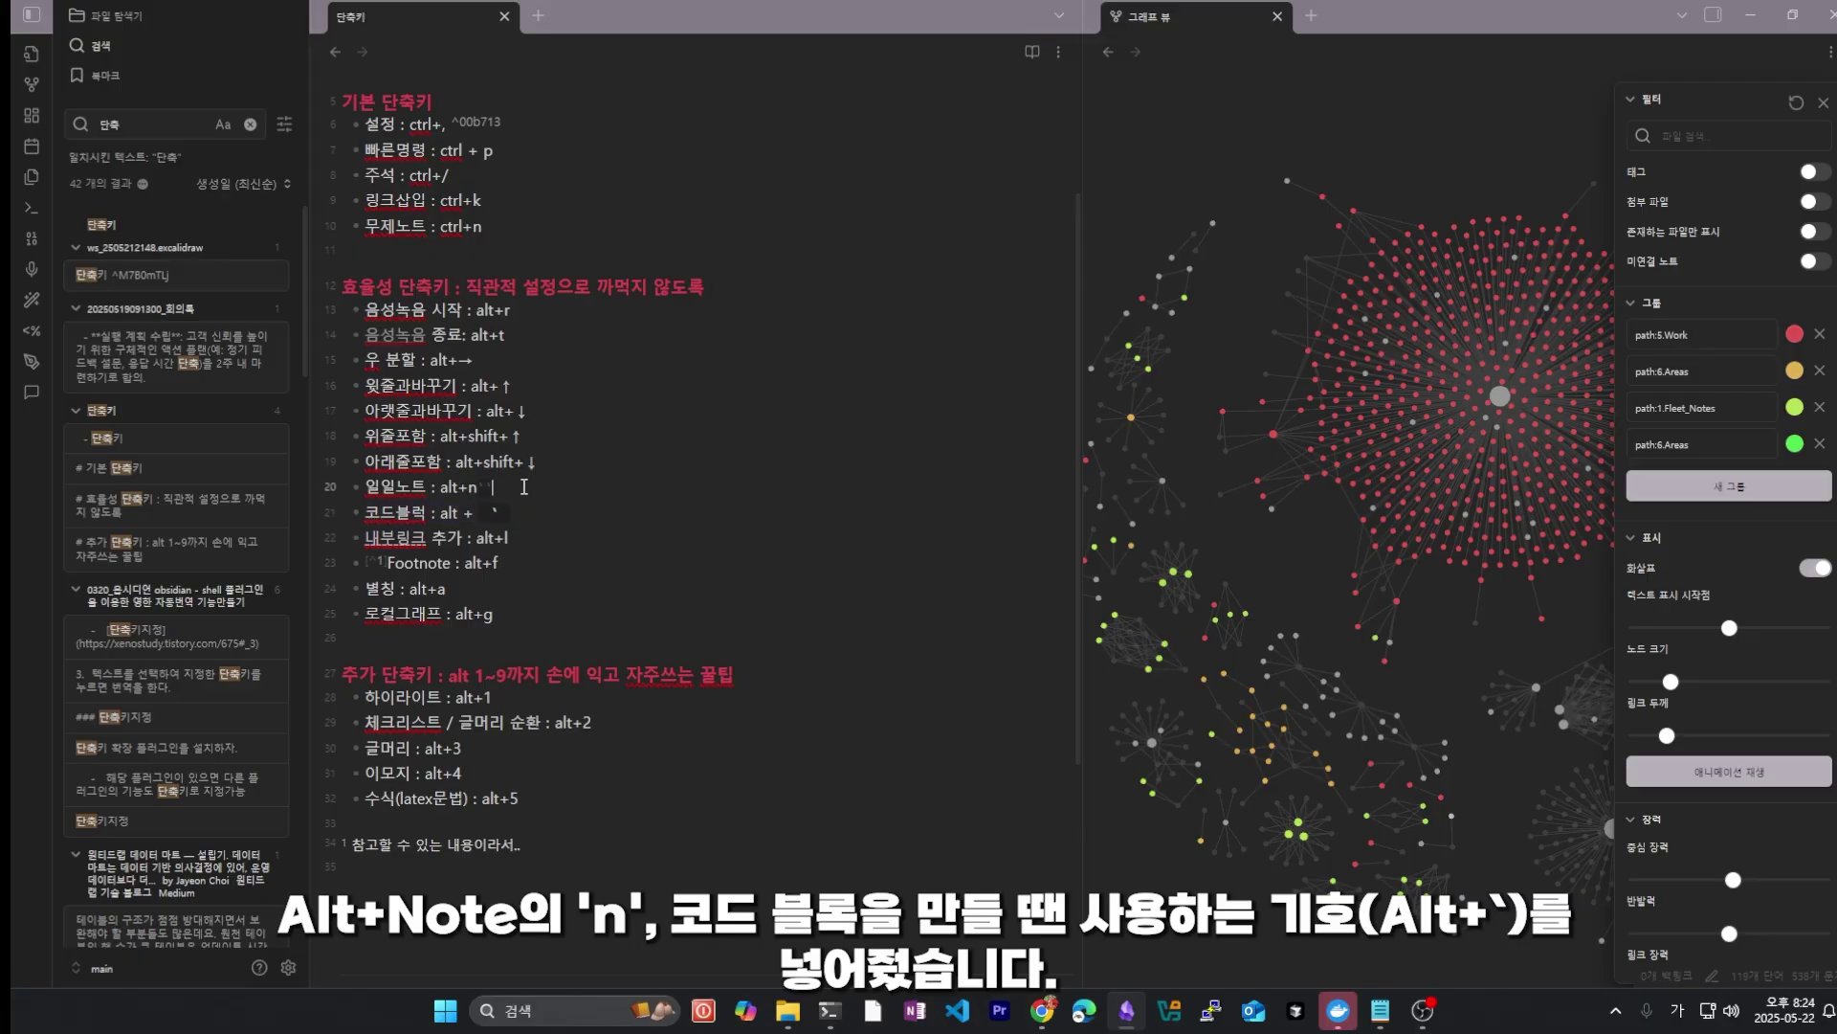
text(`)
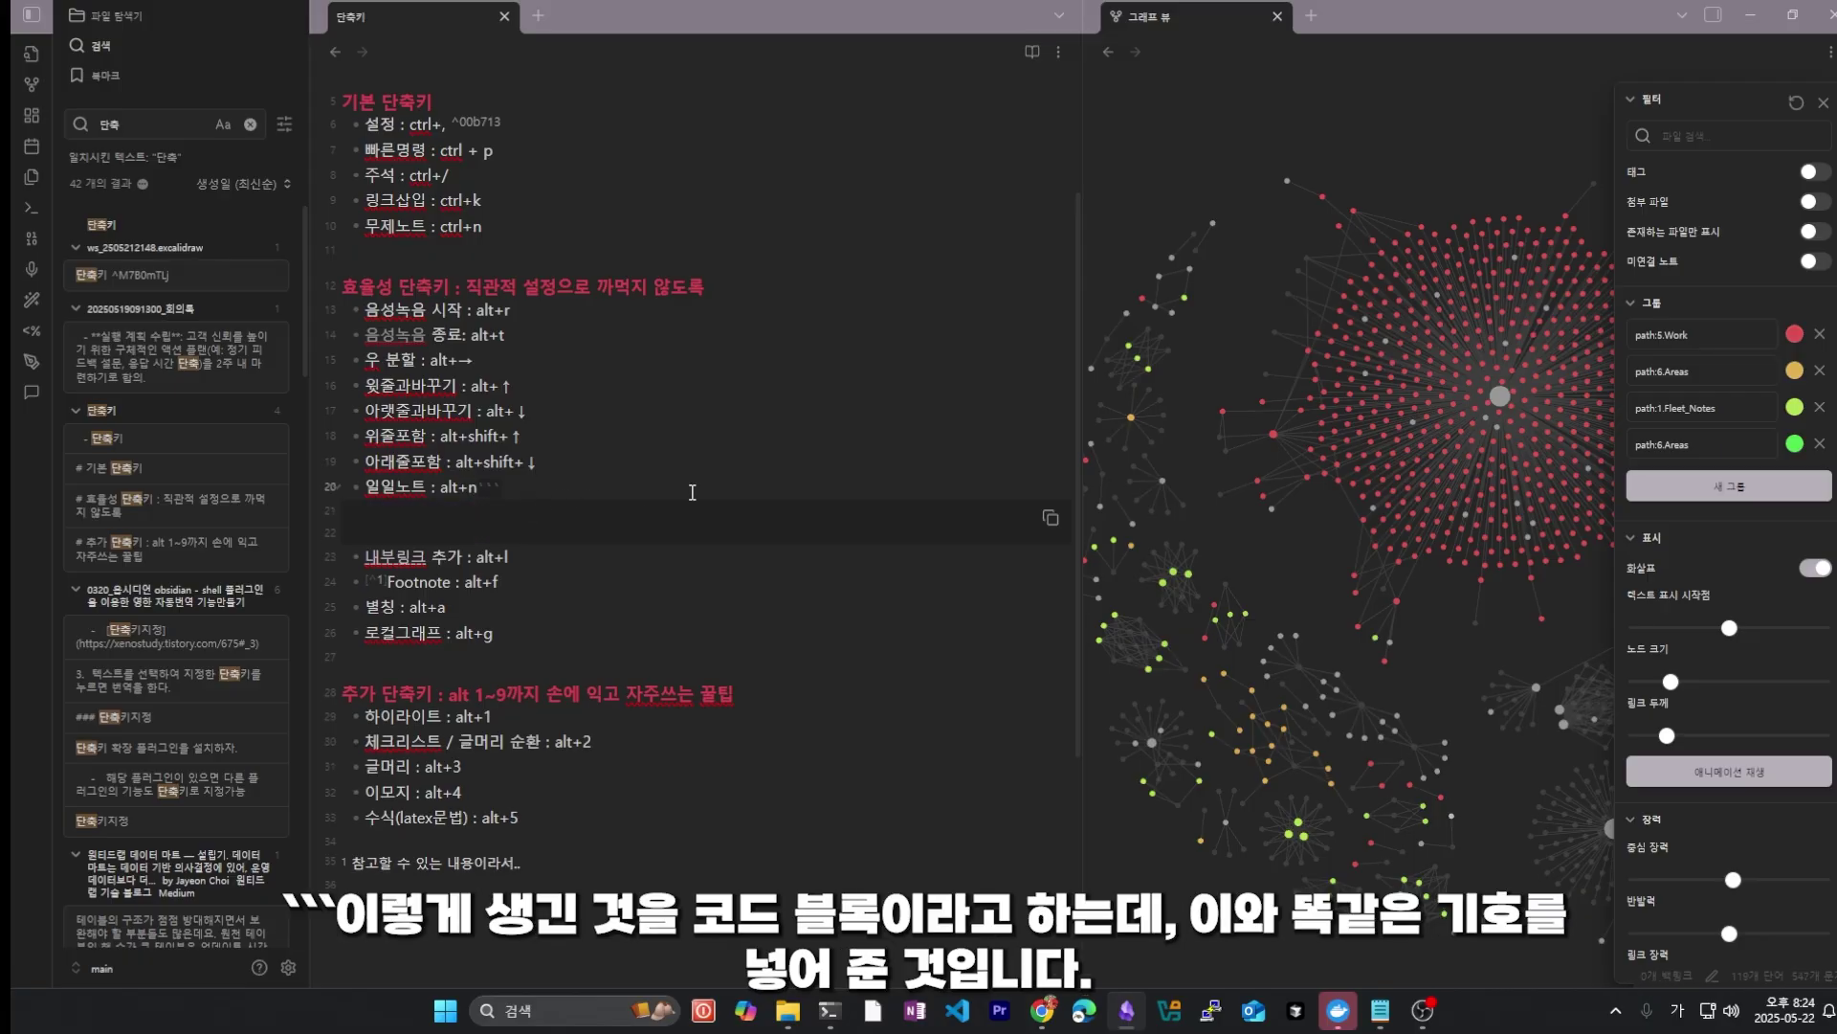
click(494, 522)
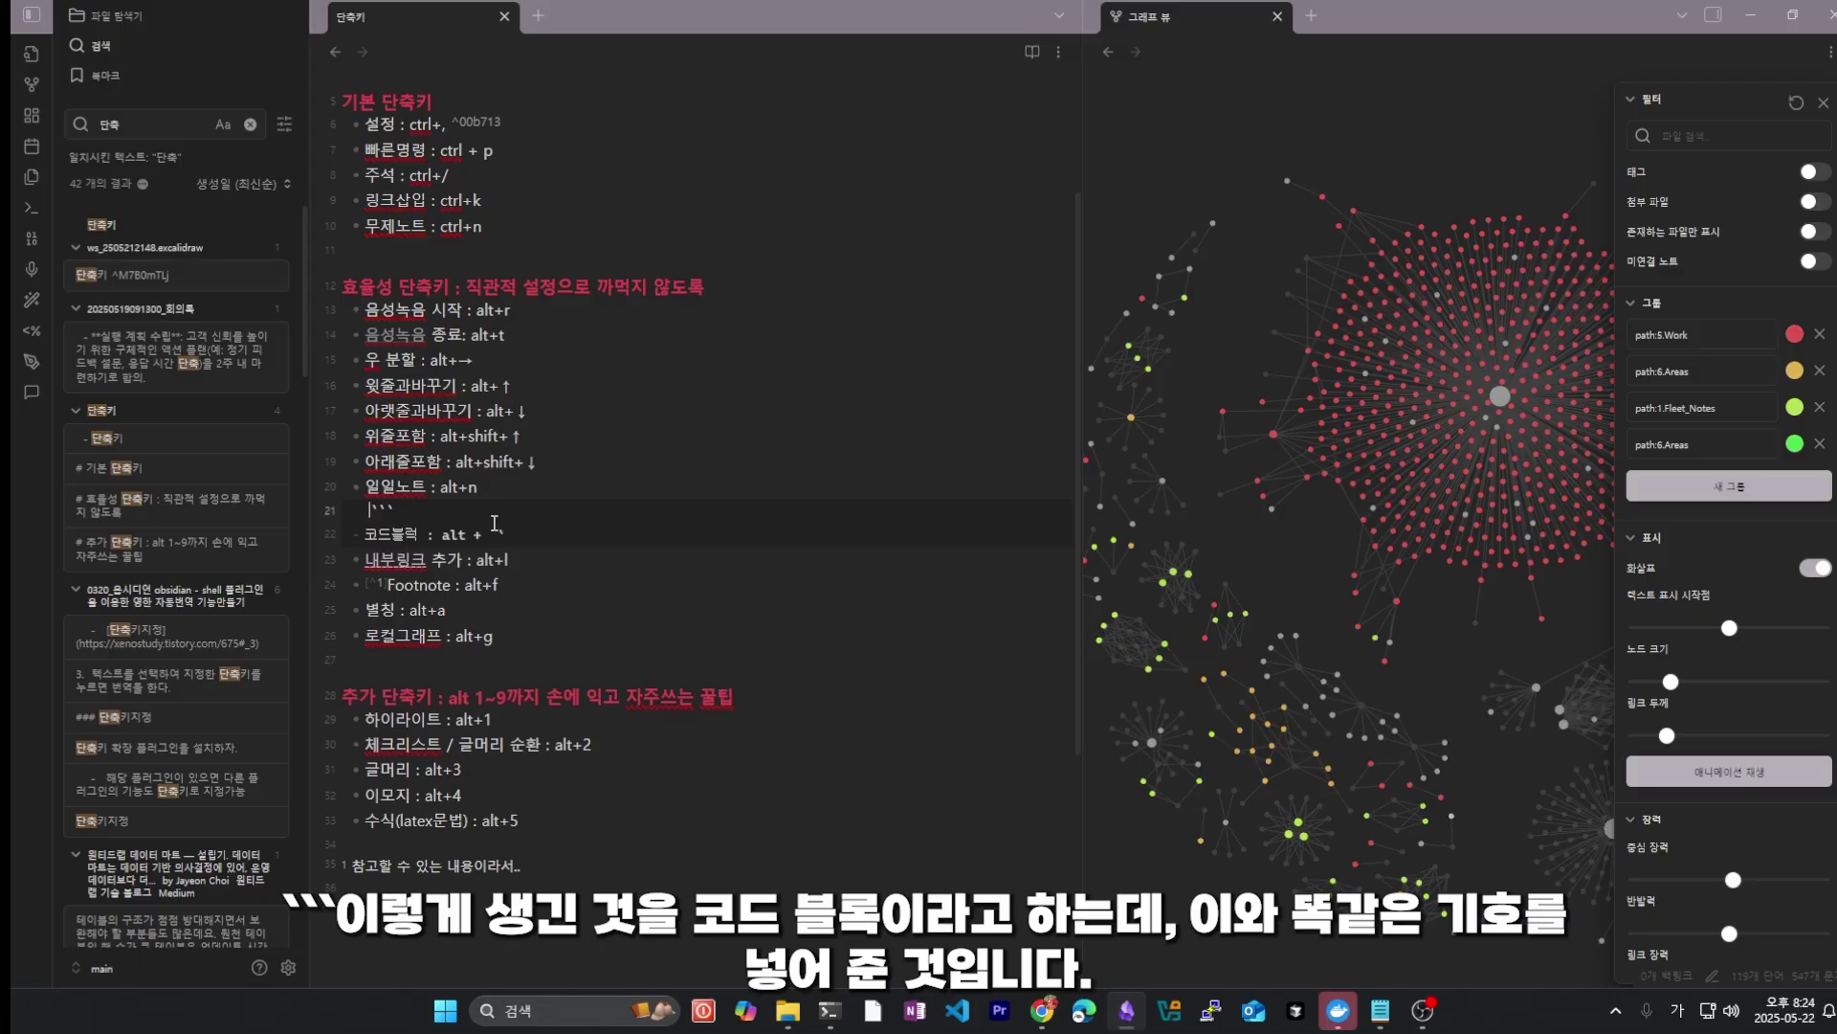
drag(412, 506, 353, 505)
drag(506, 532, 499, 532)
click(432, 511)
key(Home)
key(BackSpace)
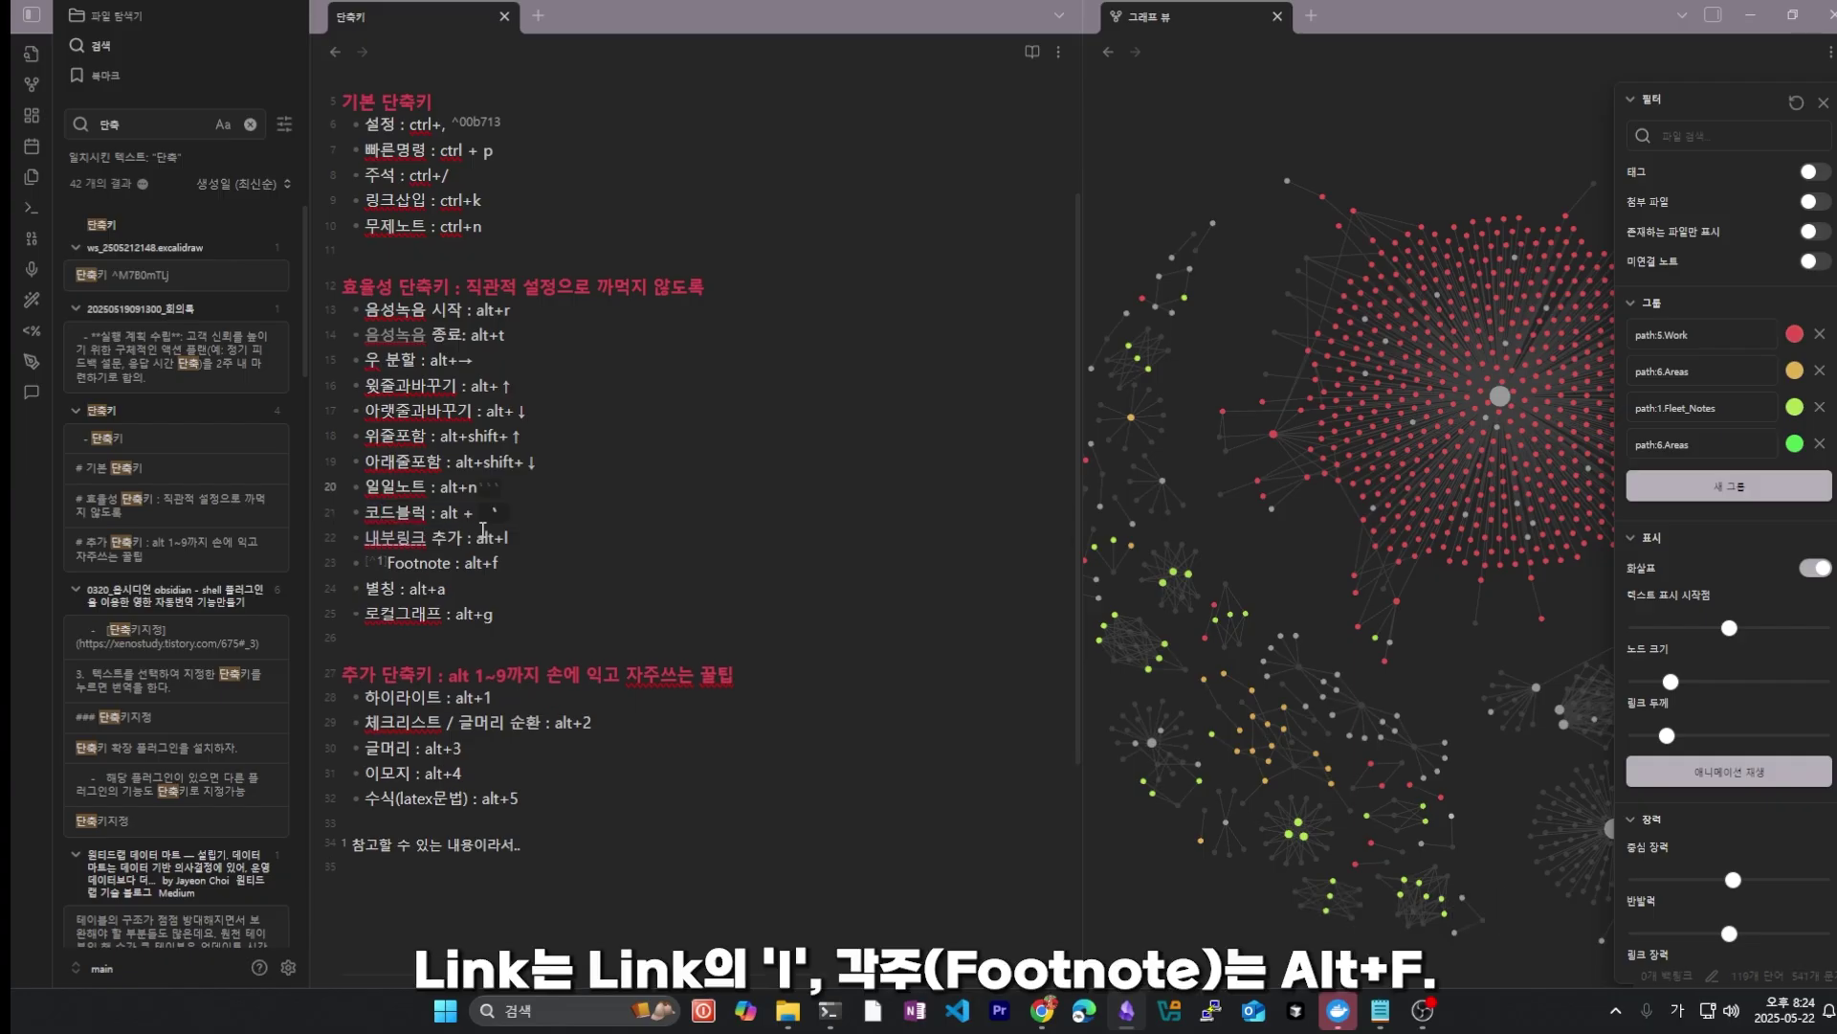
Step: Review the 내부링크, Footnote, 별칭 and 로컬그래프 shortcut entries and the footnote text below the lists
click(518, 538)
drag(352, 851, 531, 848)
drag(465, 564, 534, 565)
click(407, 588)
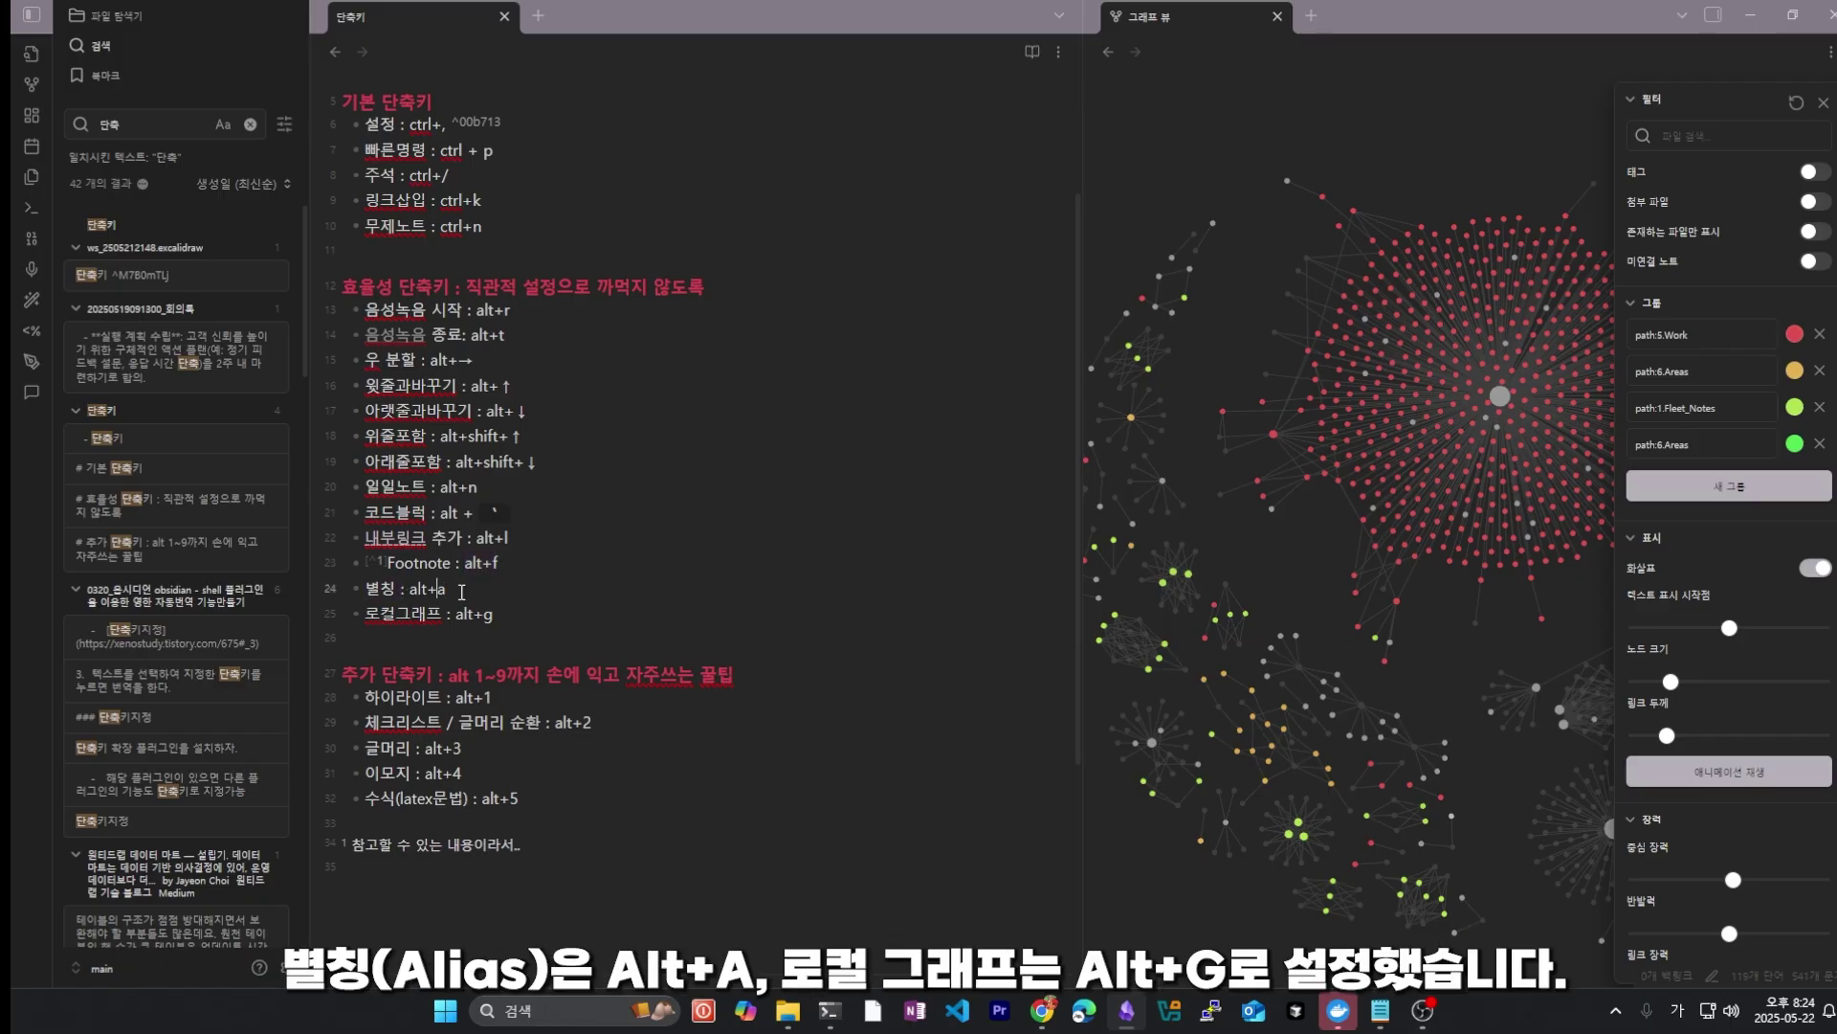
drag(363, 623, 453, 617)
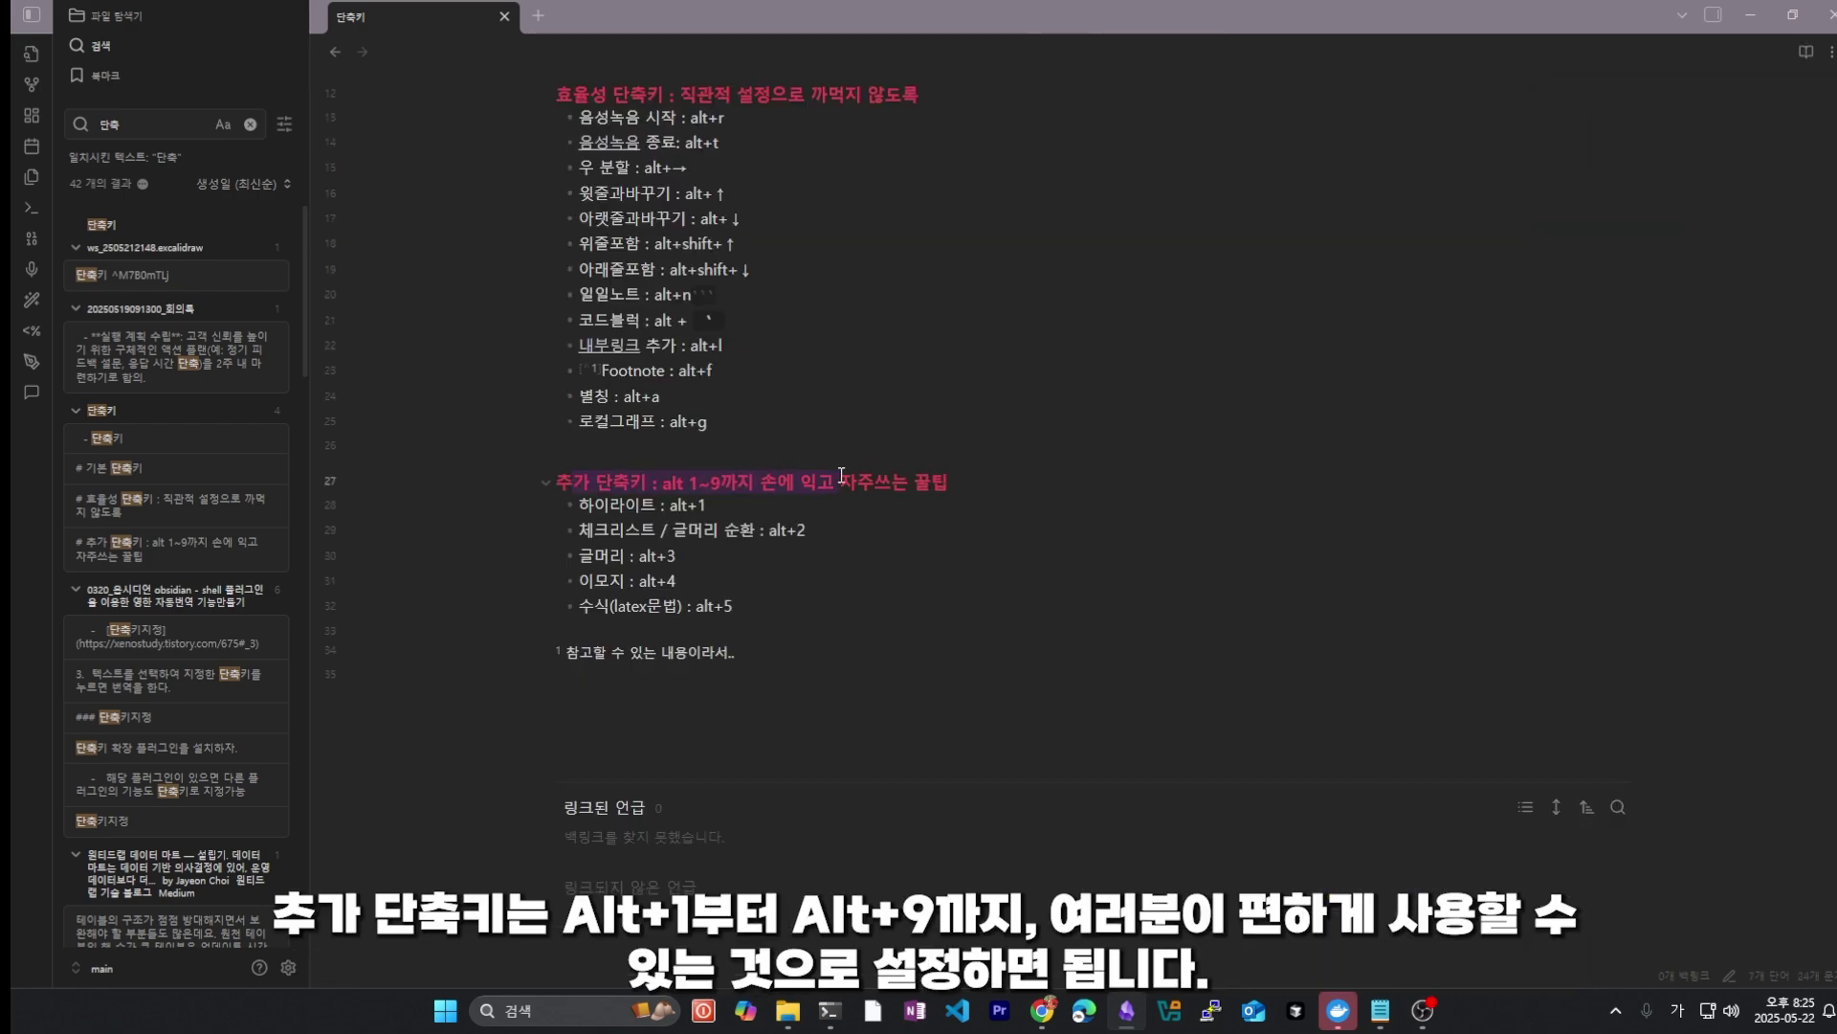
Step: Review the 추가 단축키 list for alt+1 to alt+5 and toggle the 하이라이트 line's bullet off and on
click(720, 506)
drag(723, 505, 801, 624)
click(764, 624)
click(678, 497)
key(alt+3)
key(alt+3)
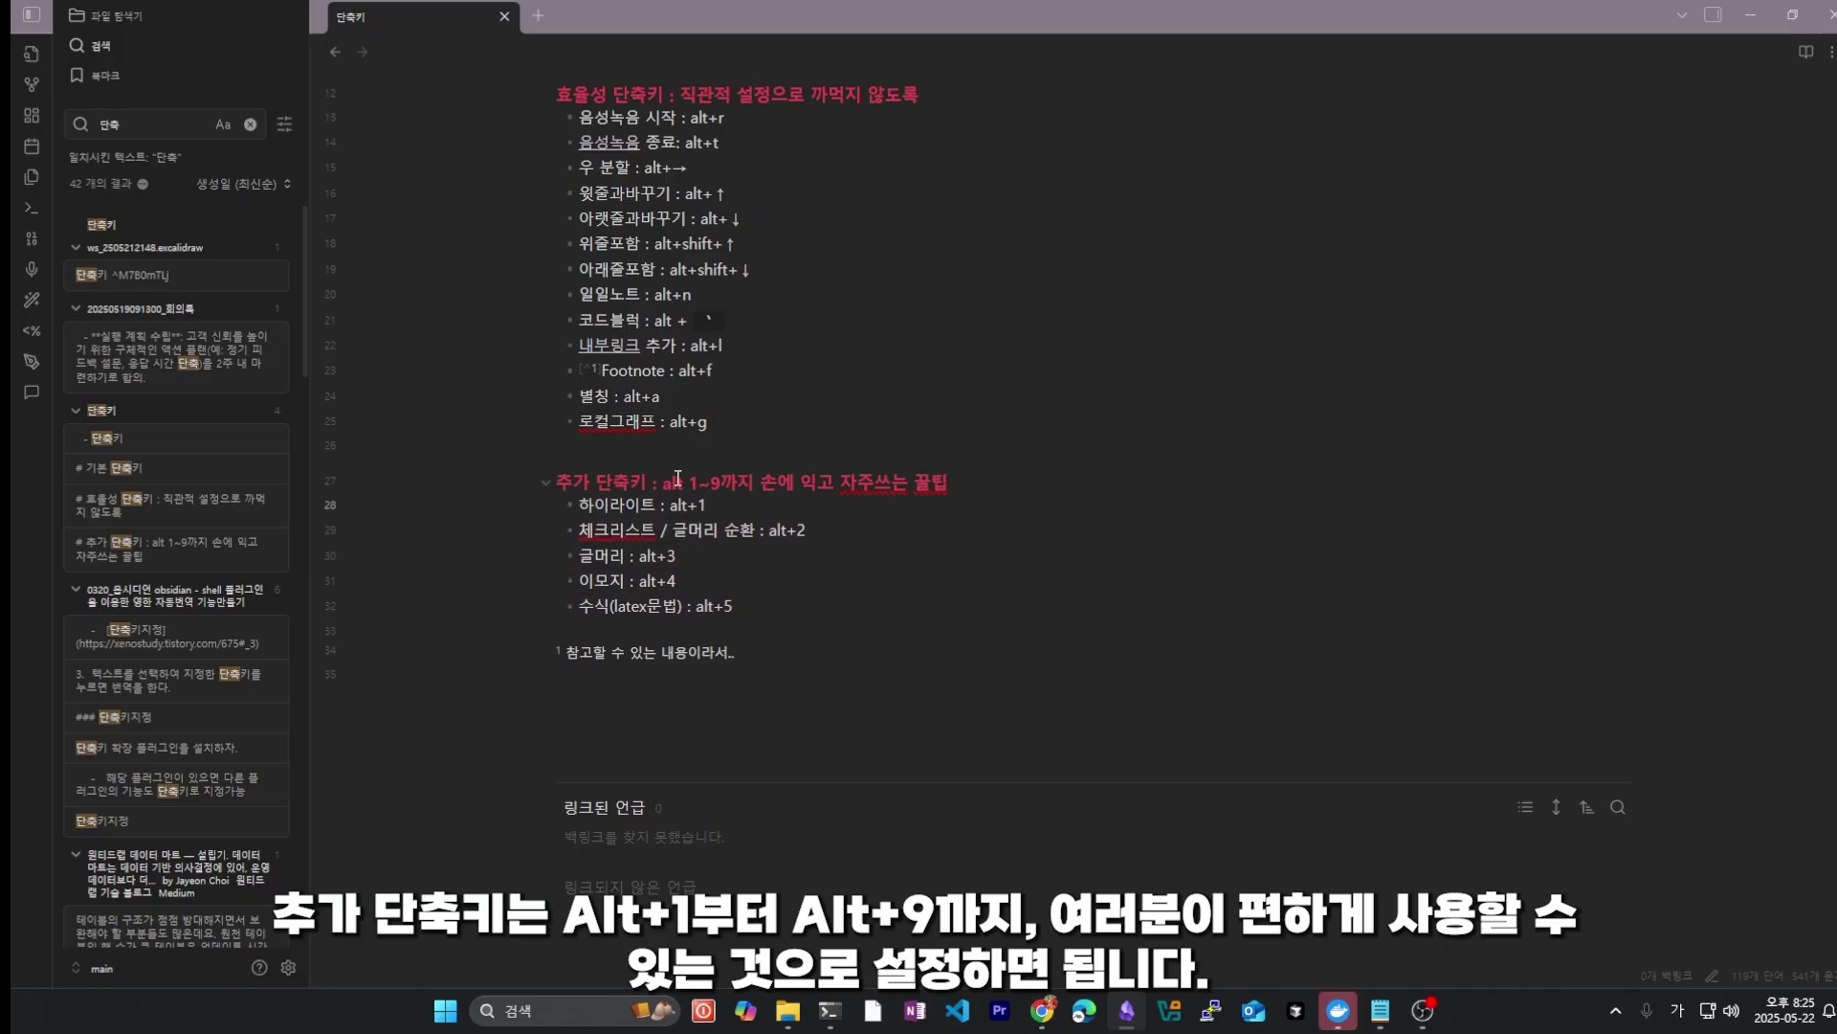
Step: Open the 단축키 settings, filter the list to self-assigned hotkeys (내가 할당한 단축키들) and look through them
scroll(766, 589, up, 5)
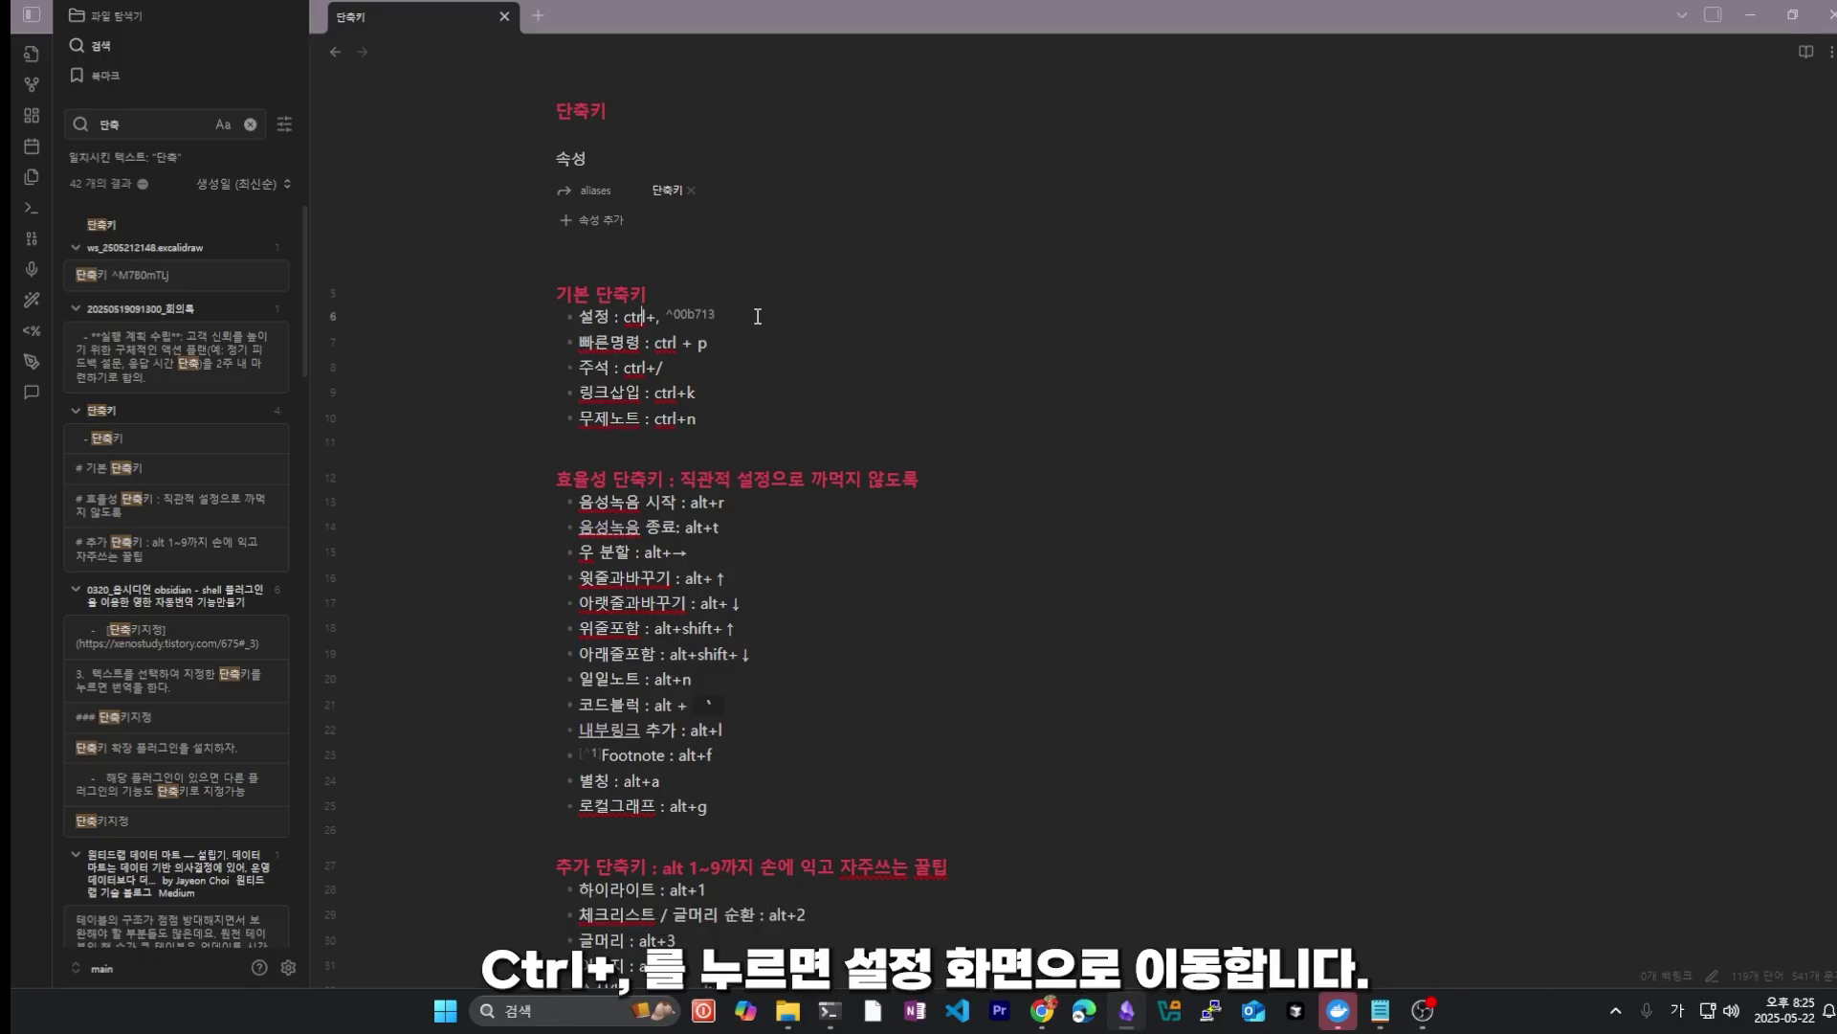
key(ctrl+comma)
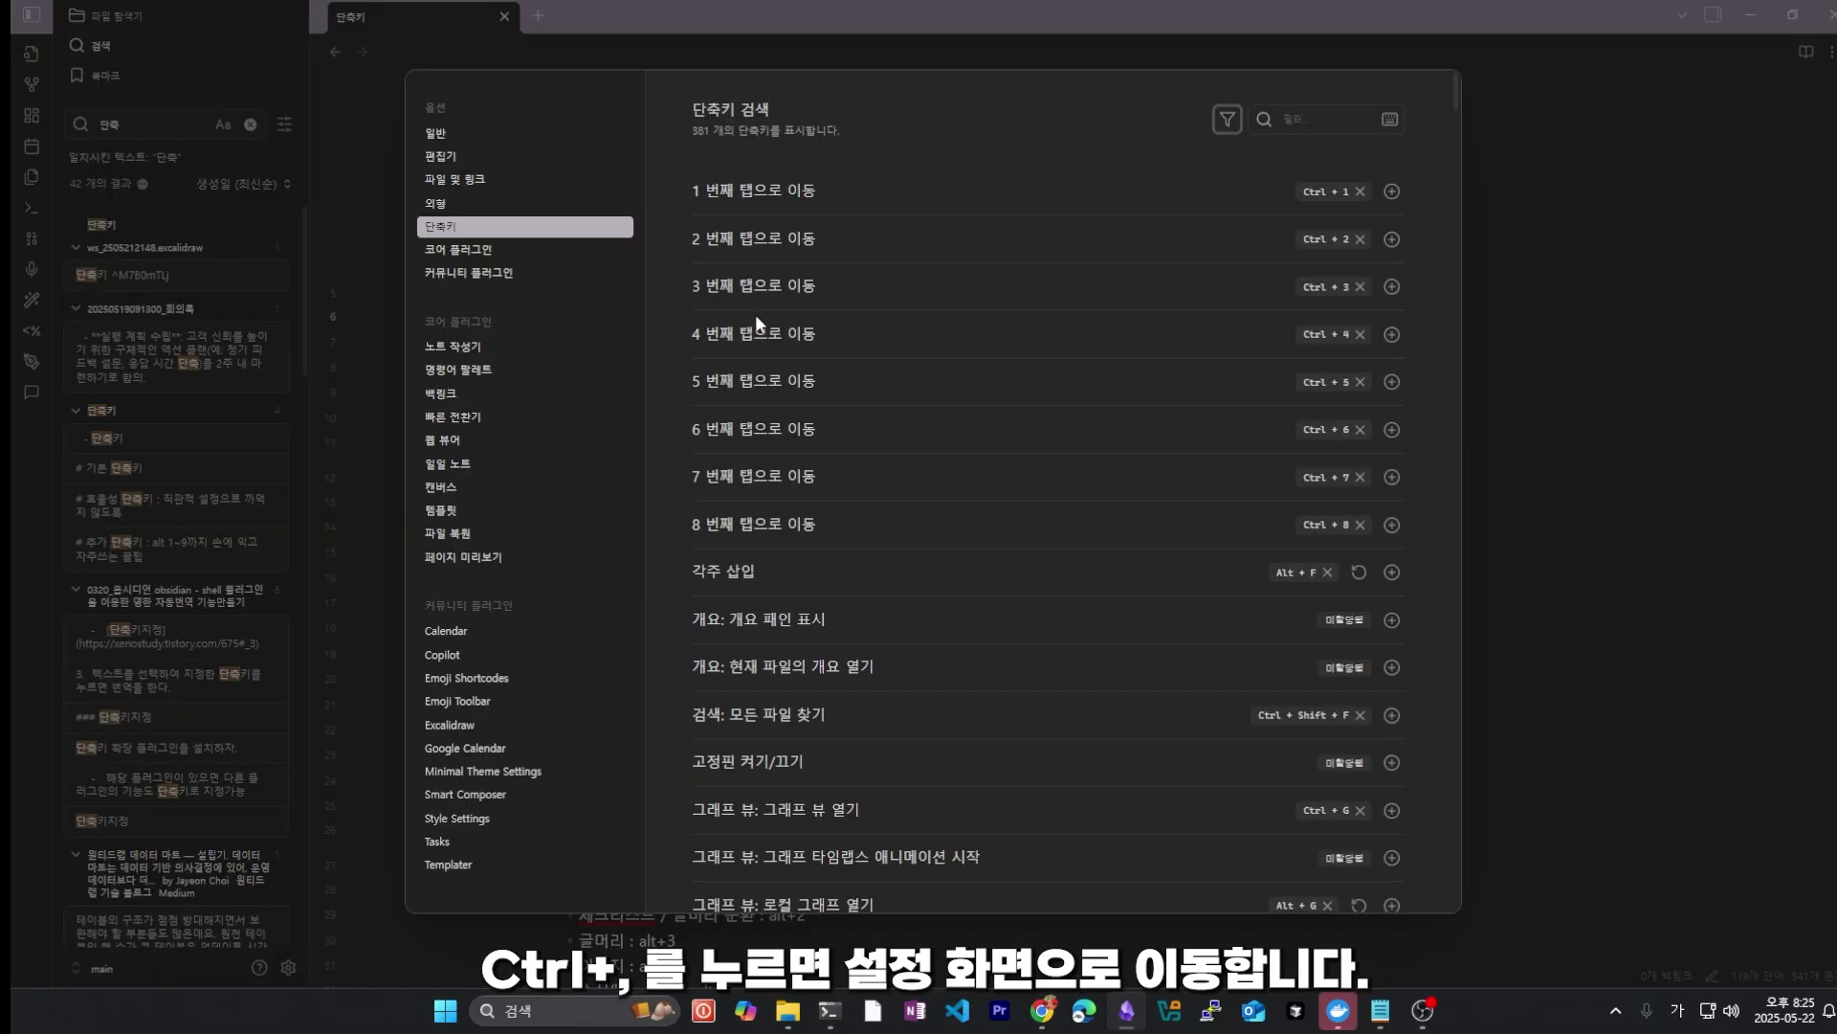
click(441, 132)
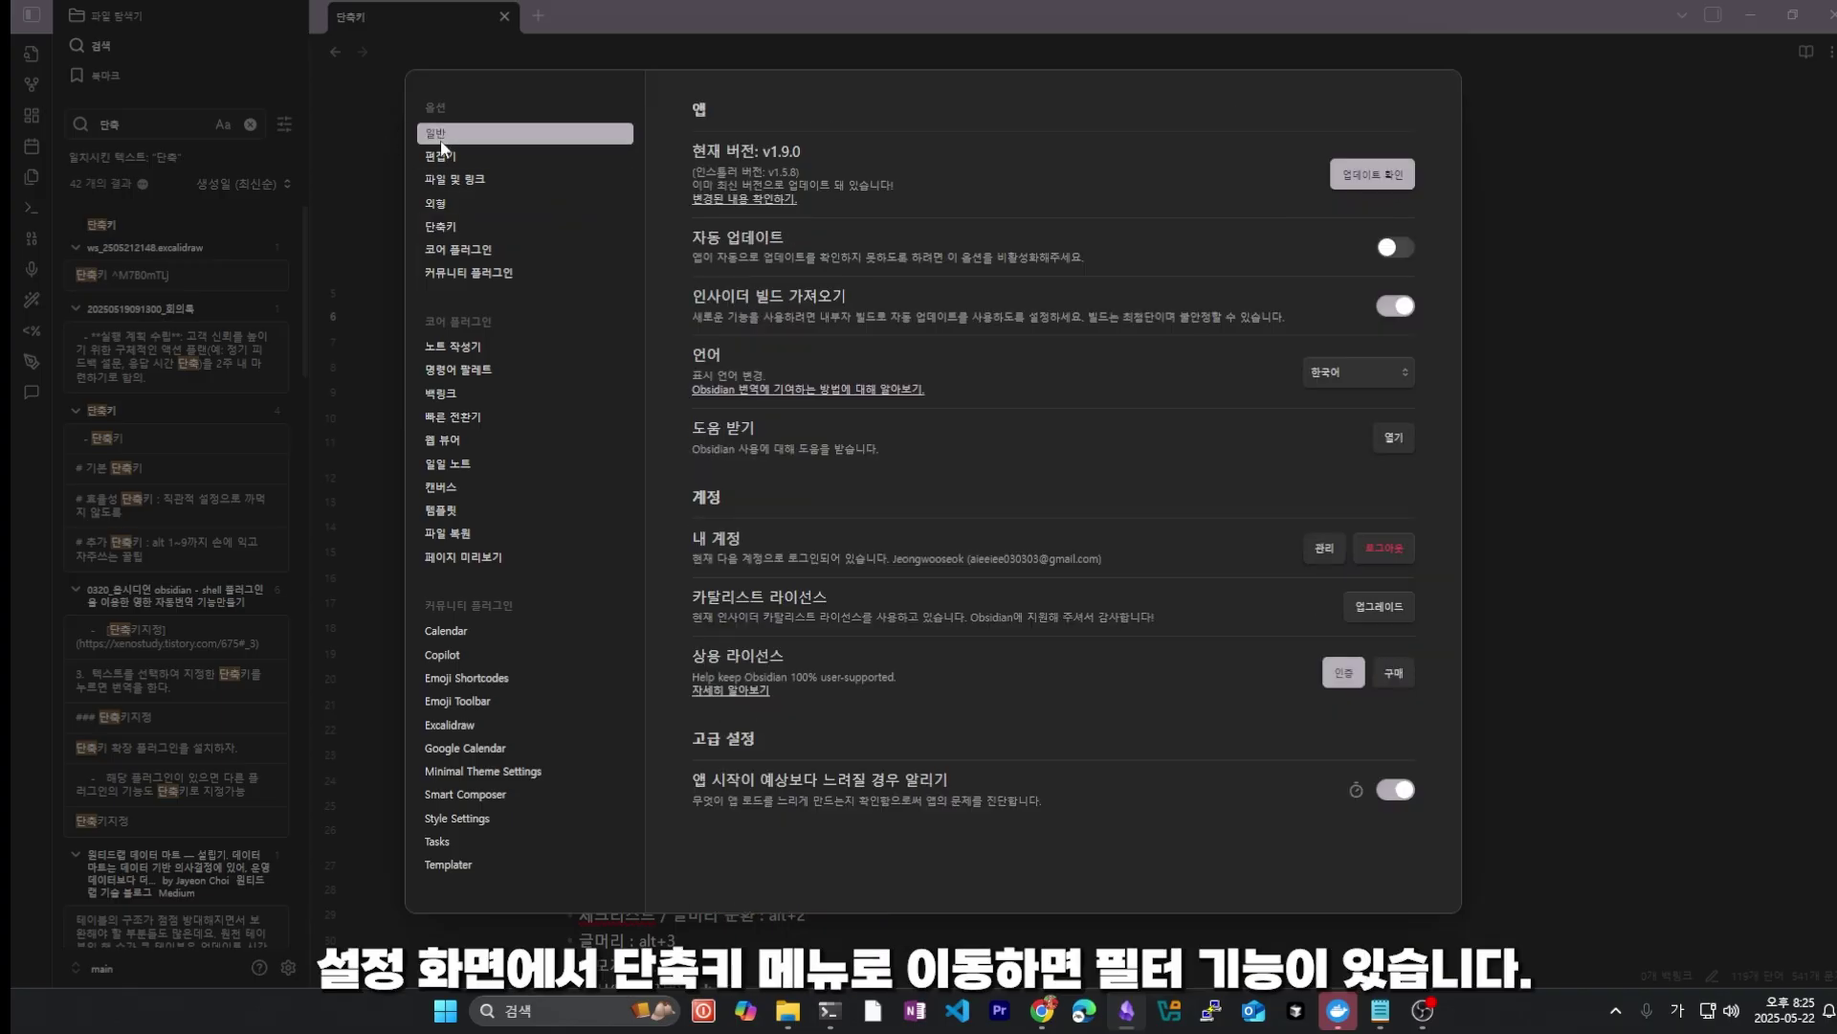
click(449, 230)
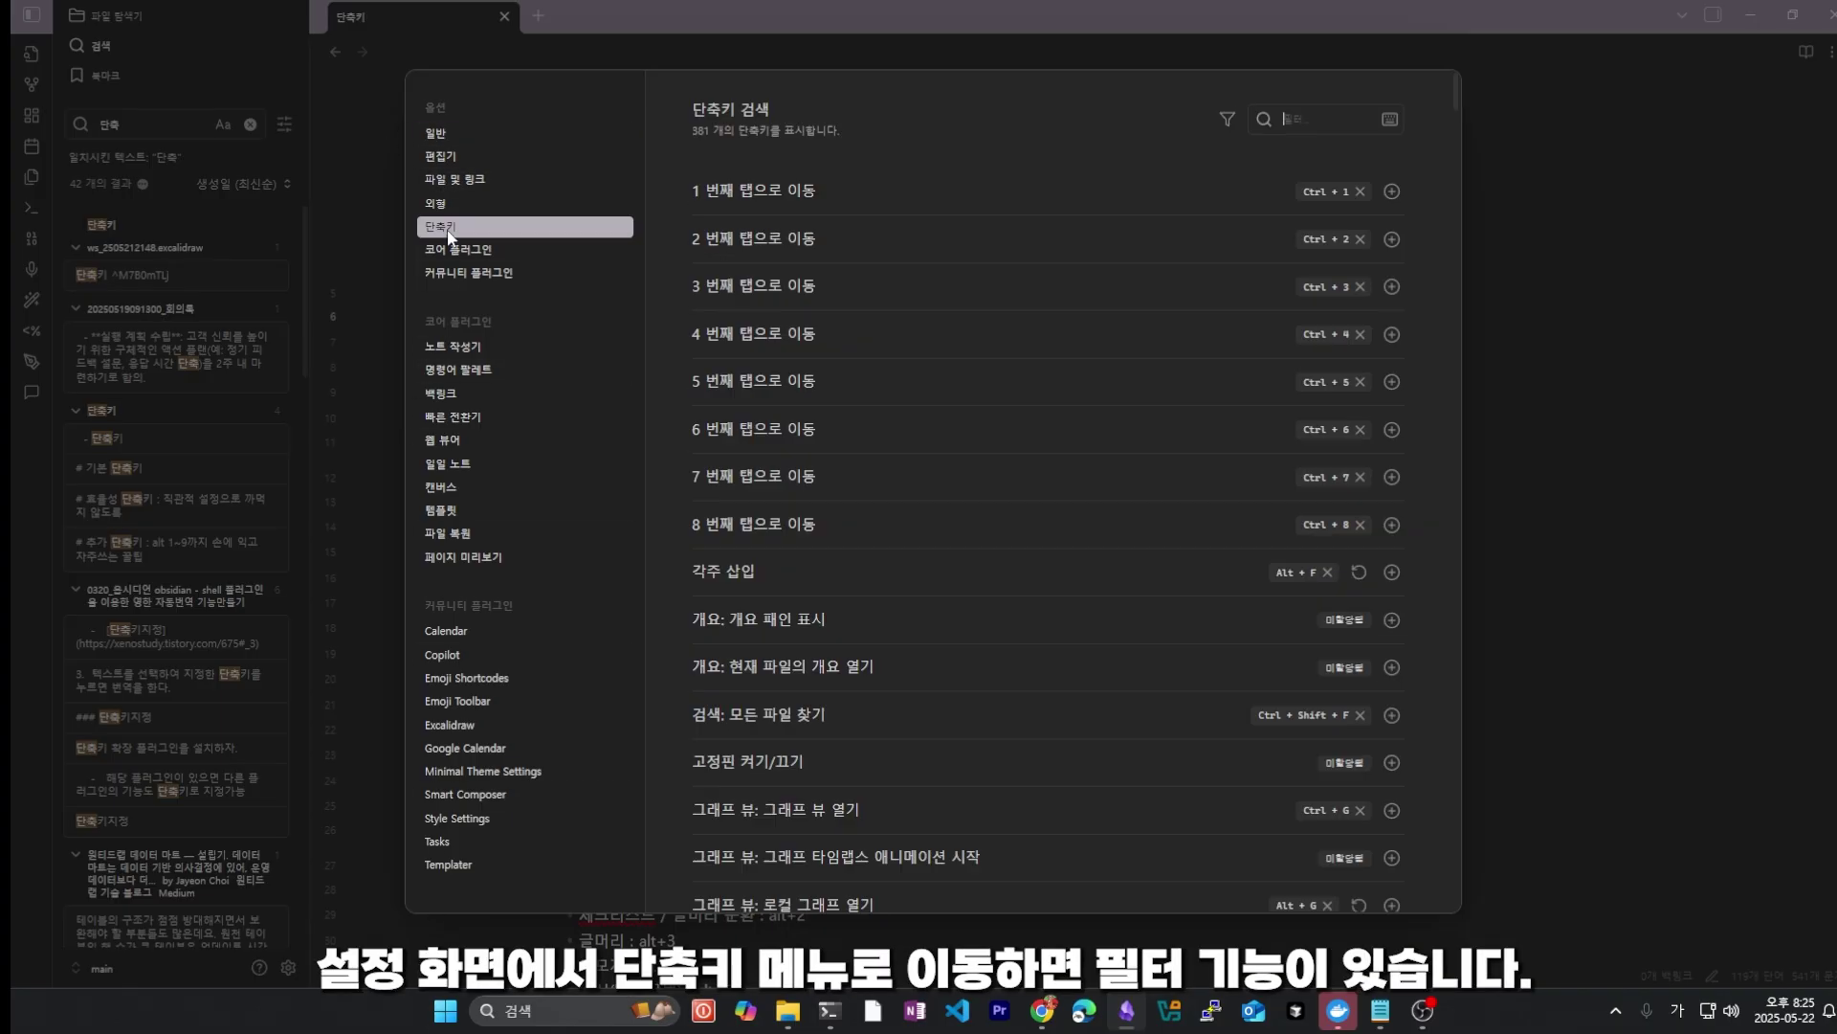
click(1232, 118)
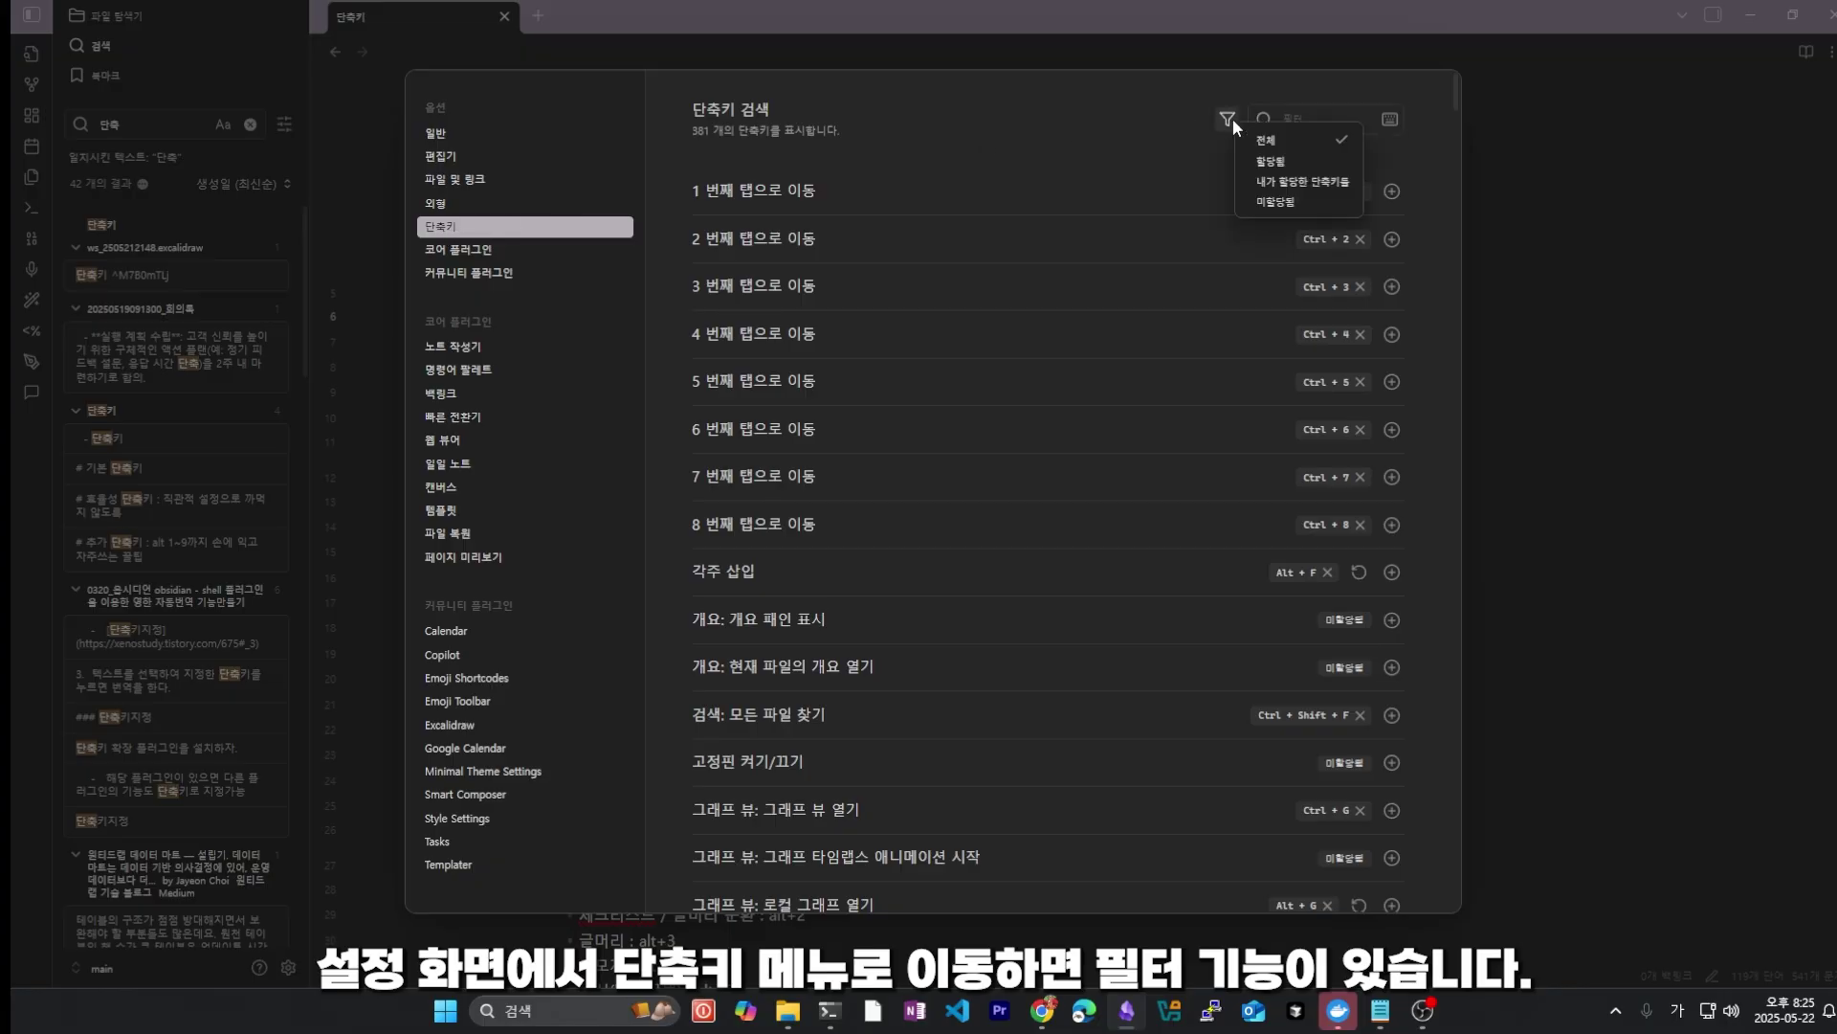
click(1309, 180)
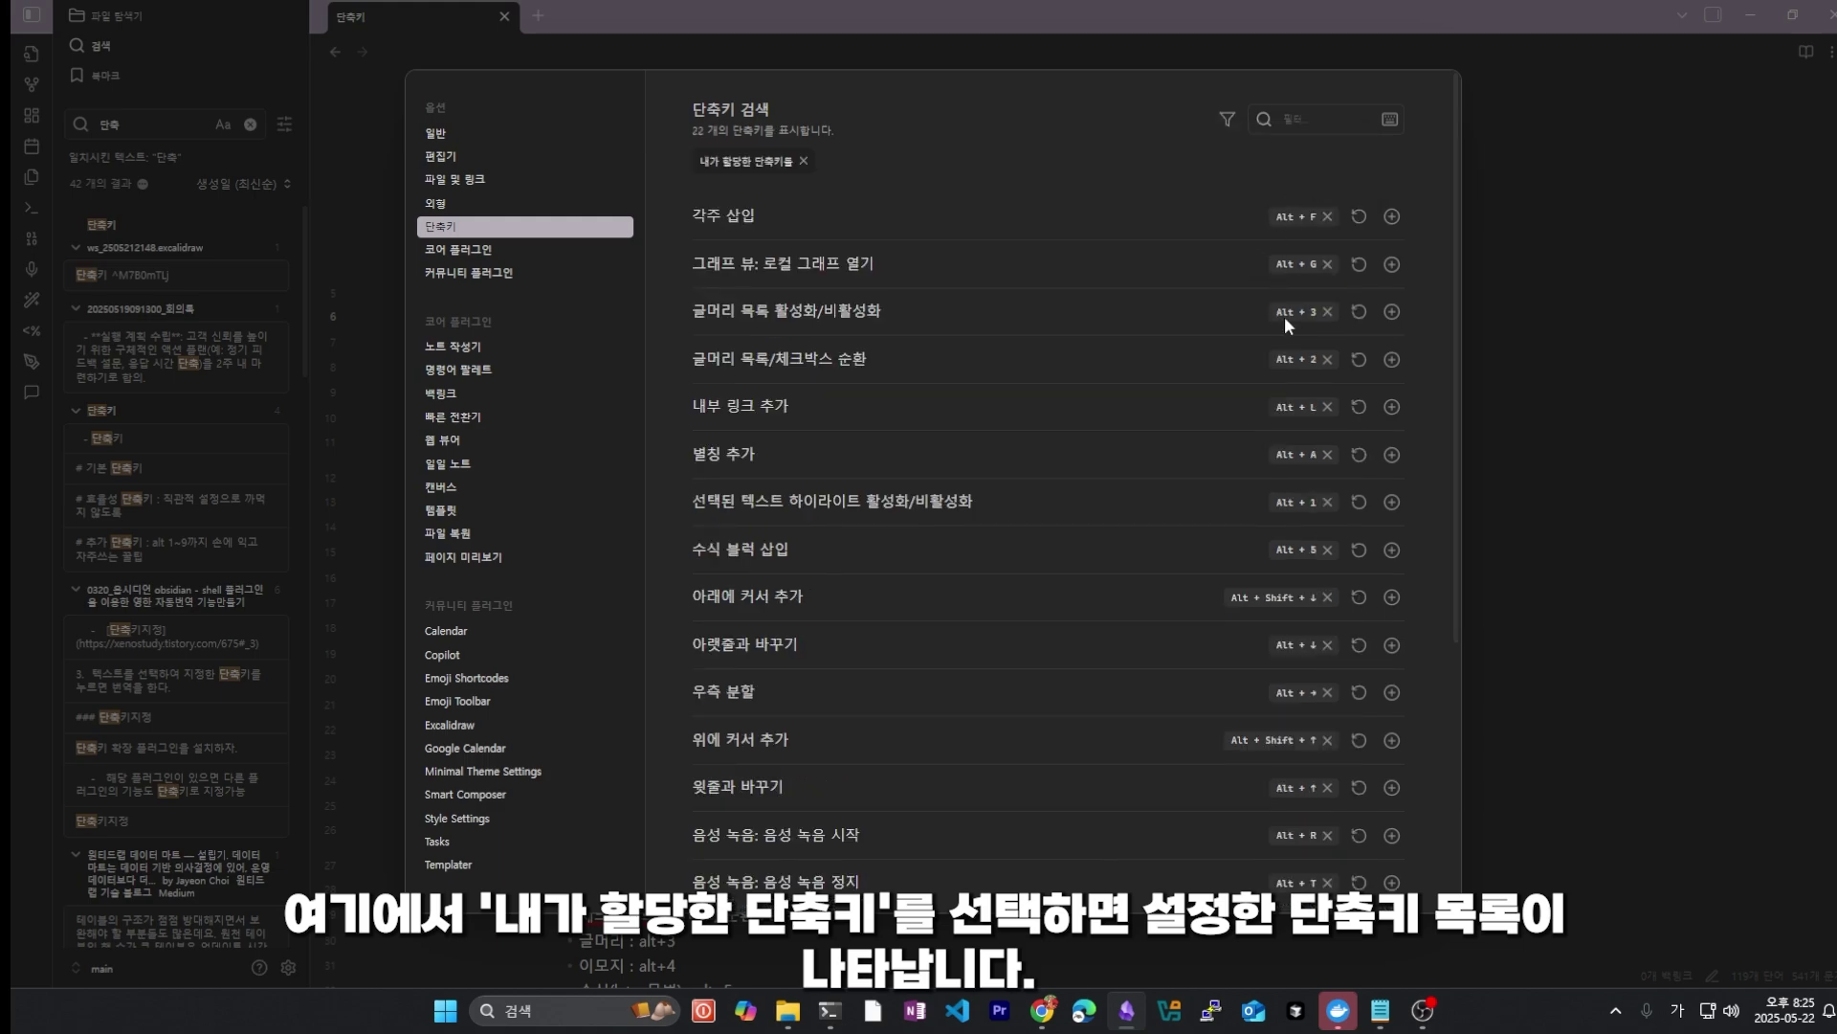
scroll(1292, 490, down, 3)
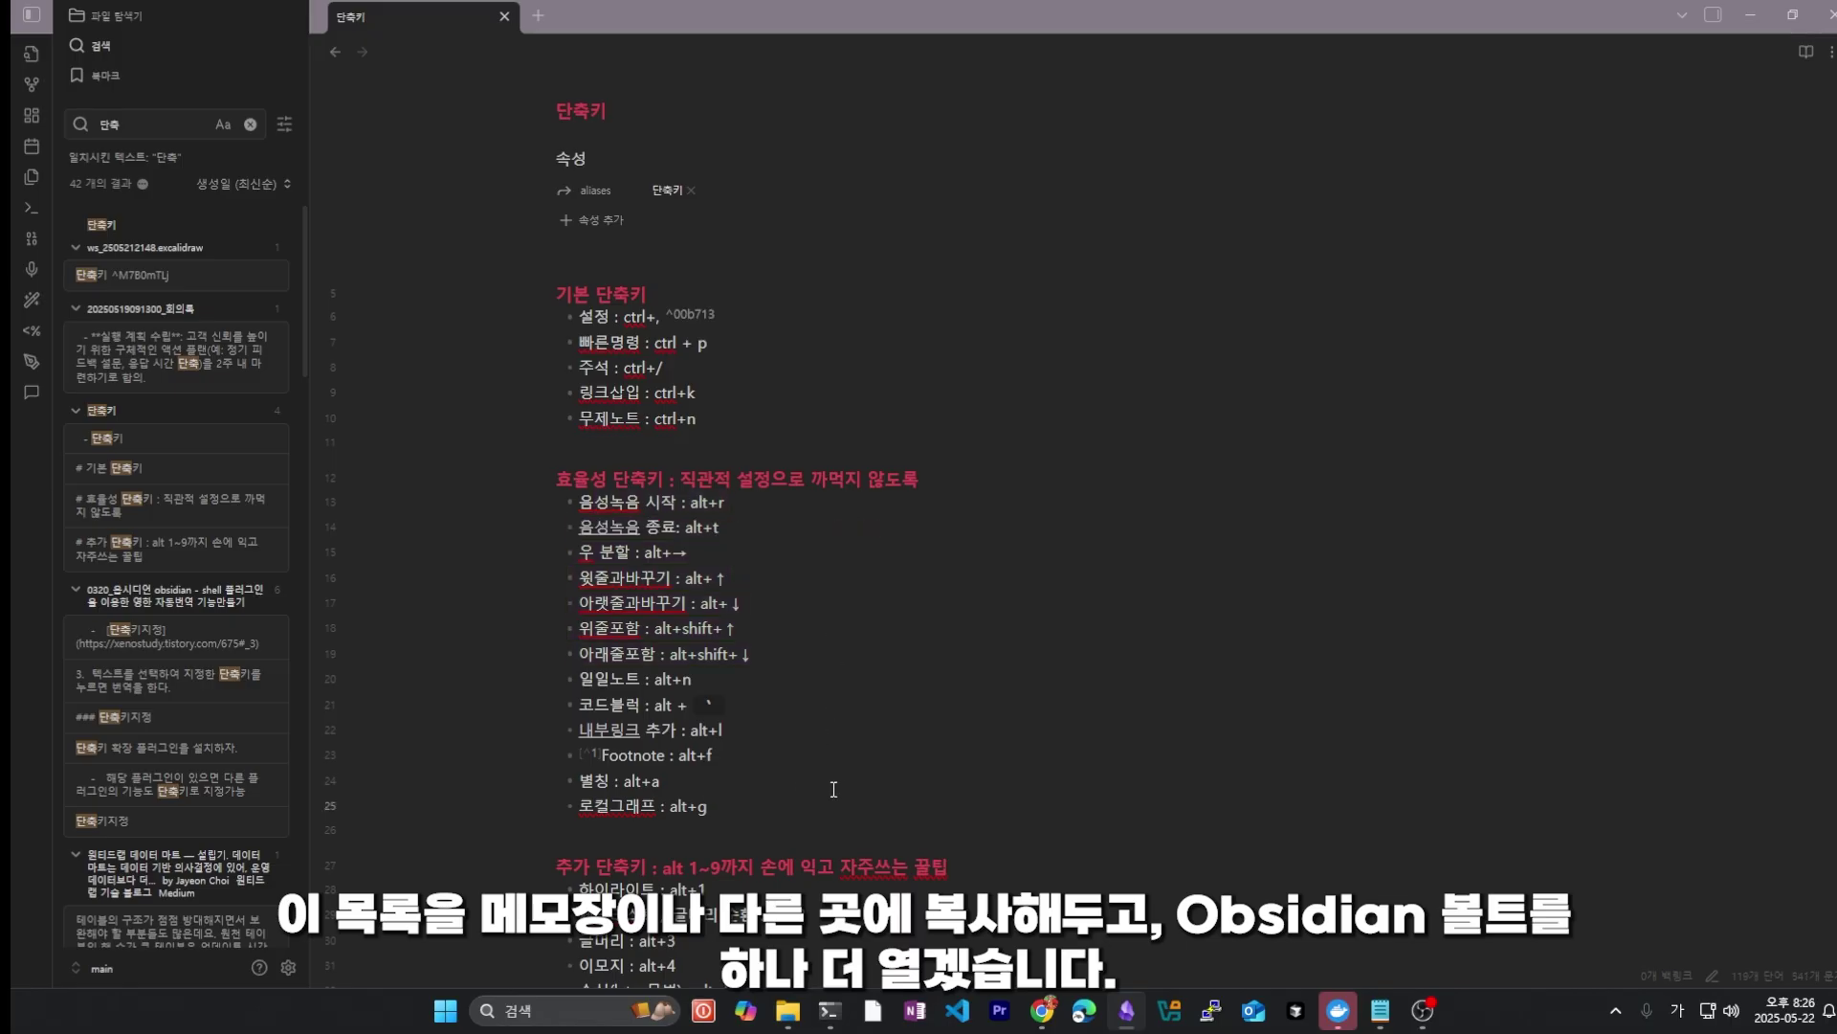
Step: Select the whole 단축키 note and open the SynStudy vault in a separate window
key(ctrl+a)
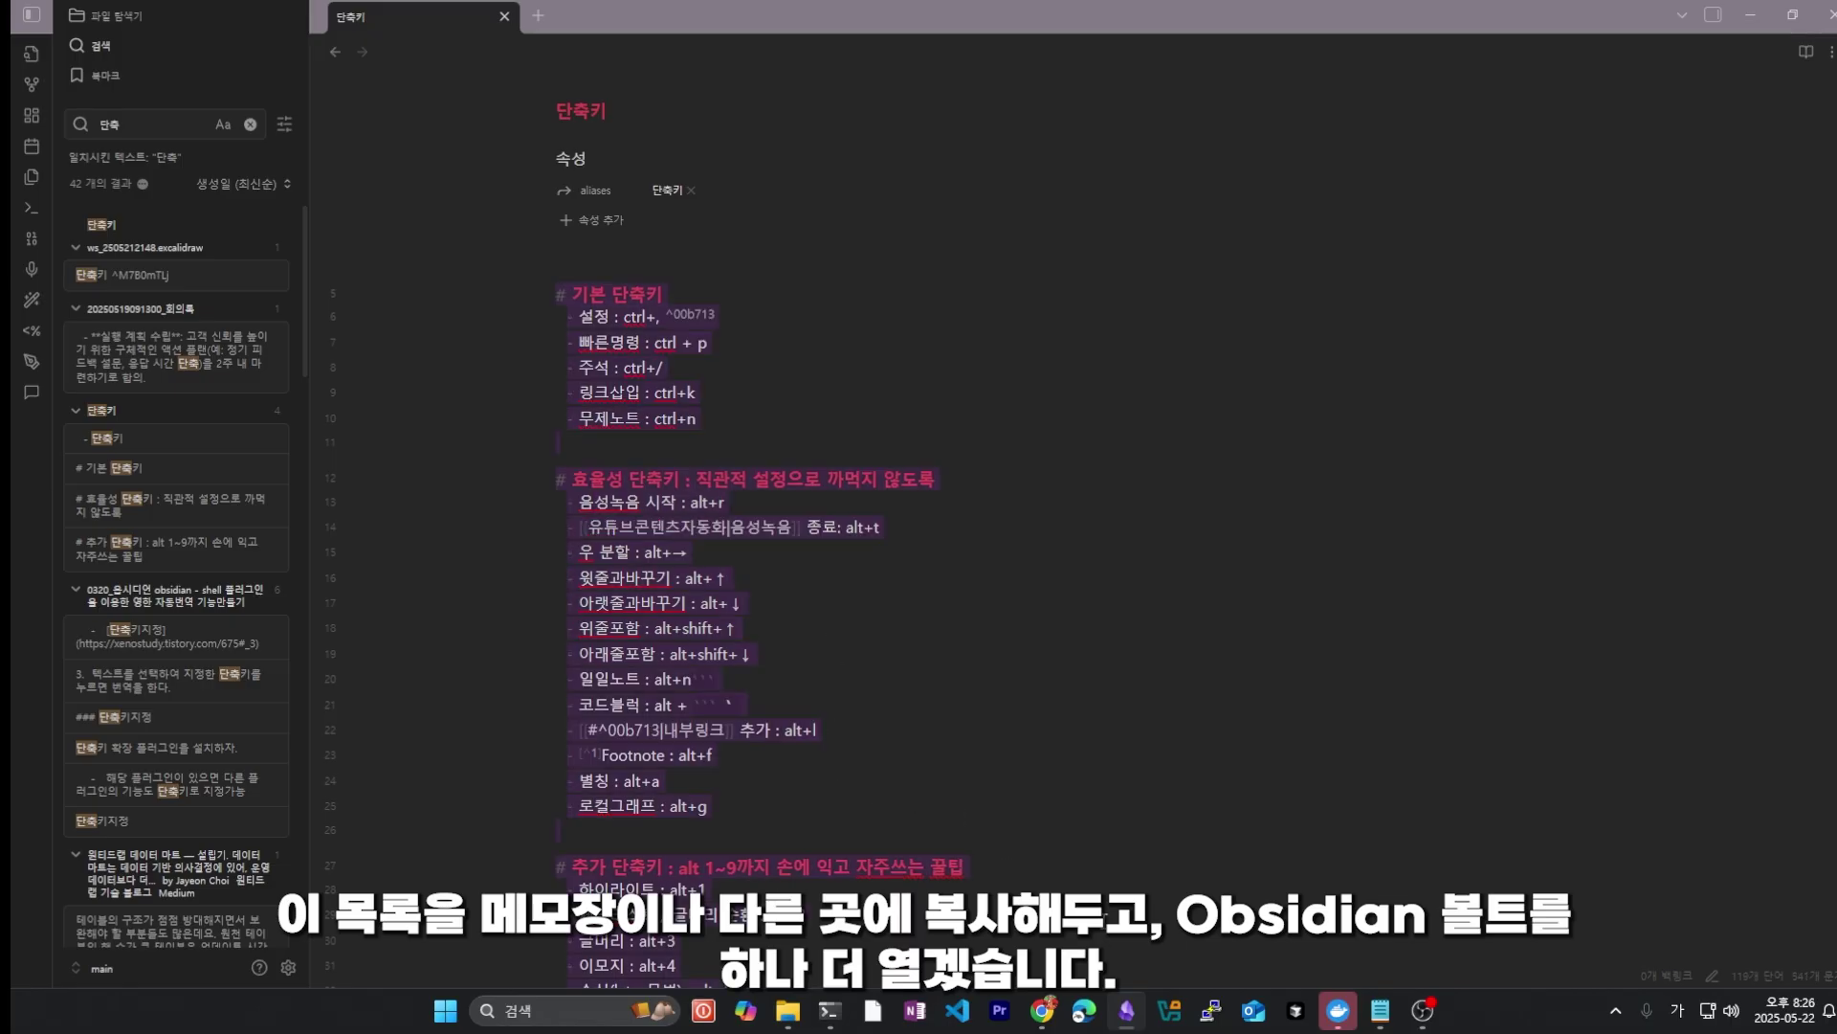
click(1127, 1013)
right_click(1127, 1012)
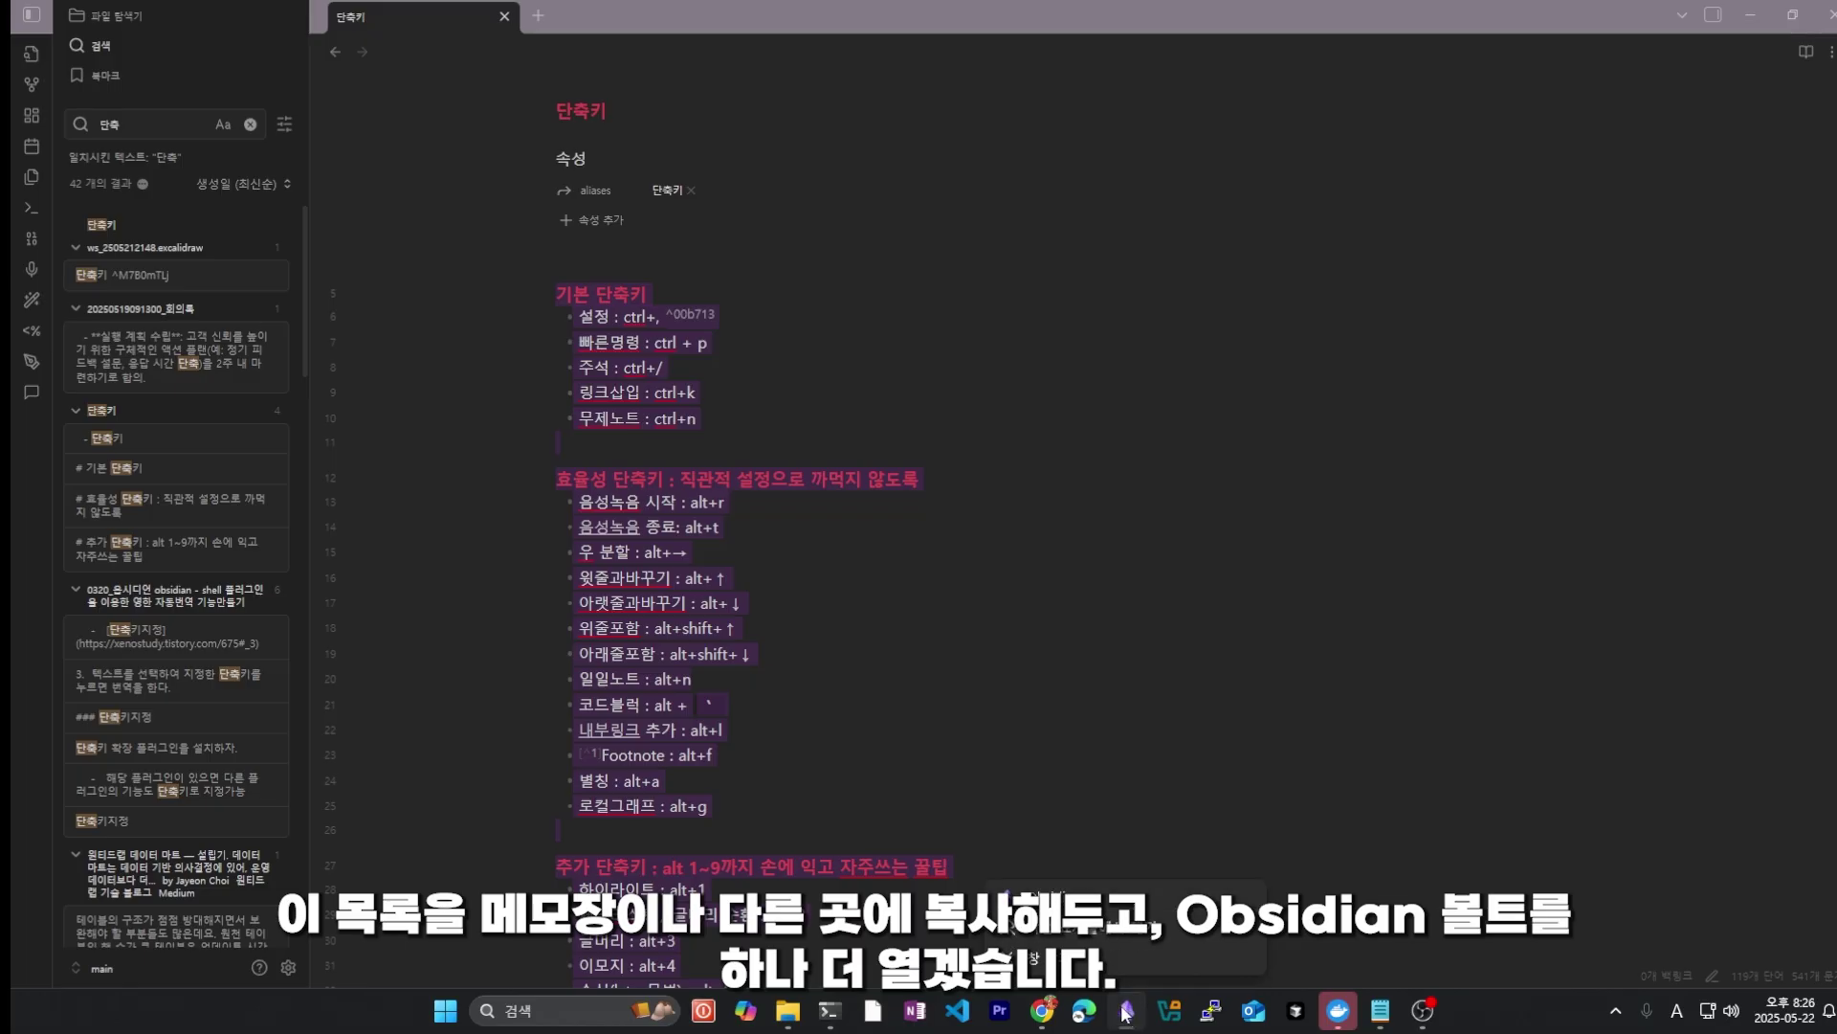
click(1045, 892)
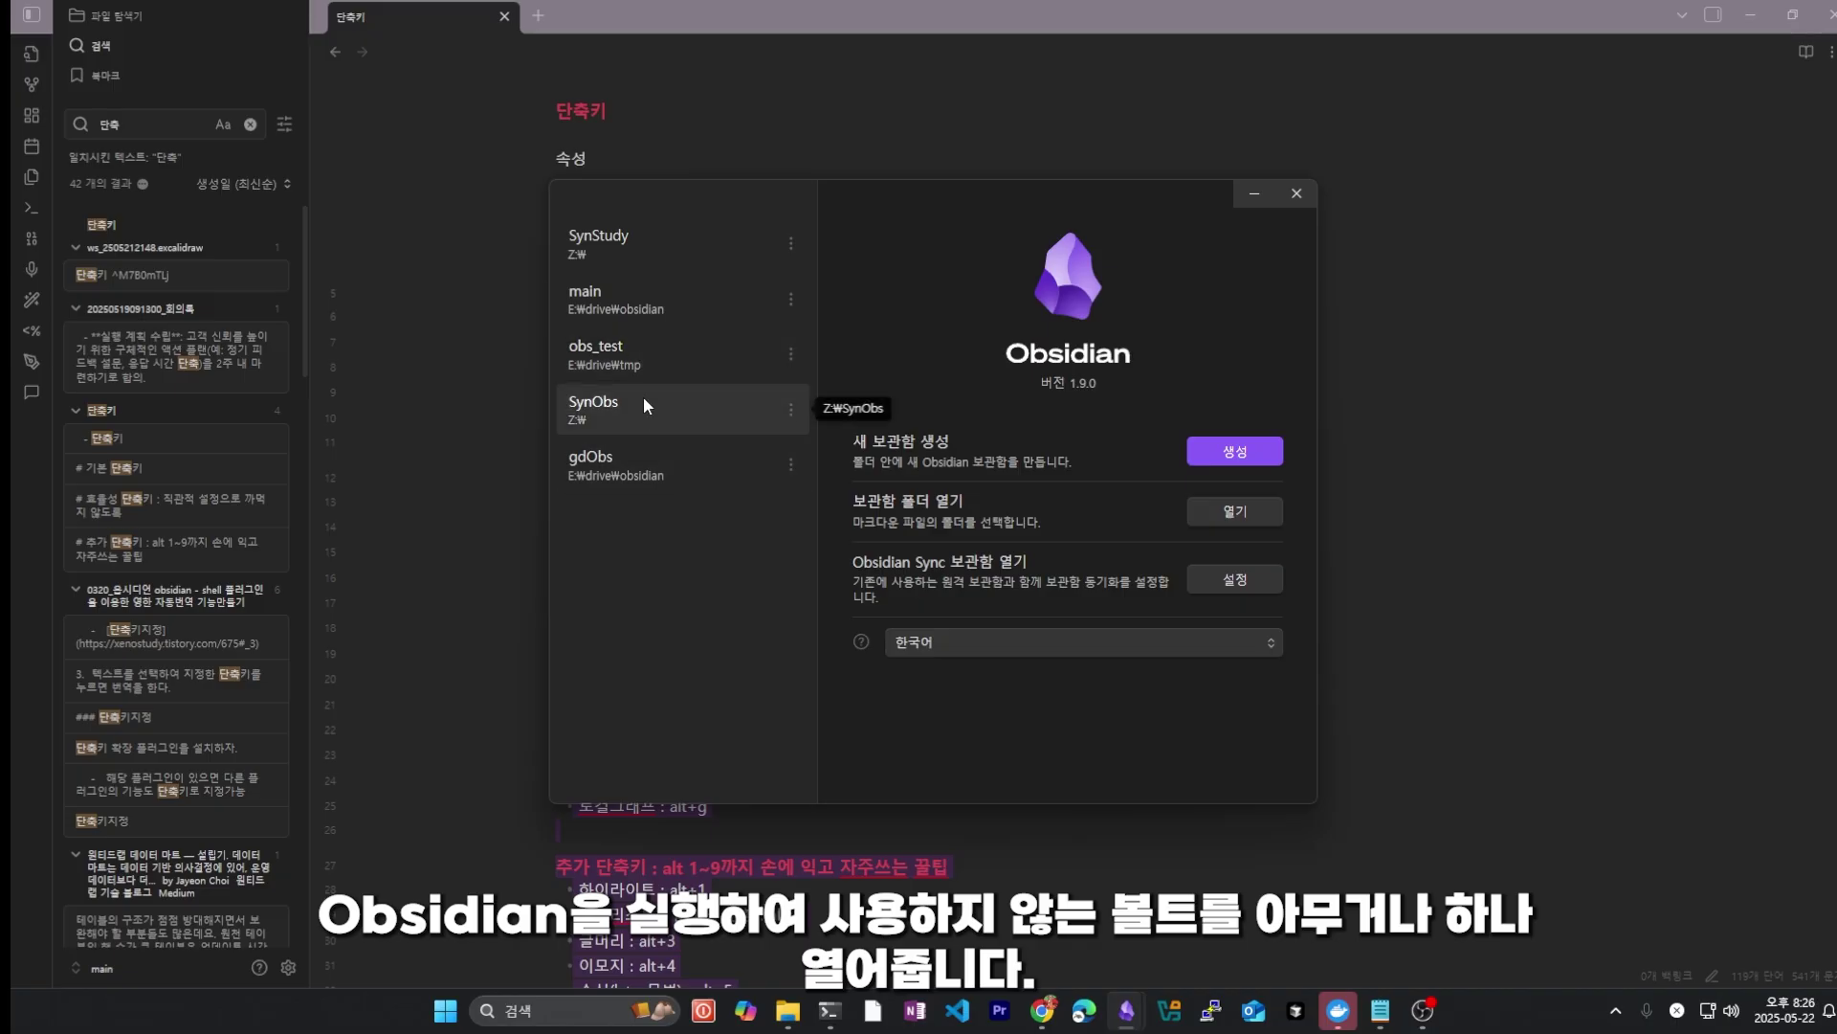
click(660, 240)
click(974, 287)
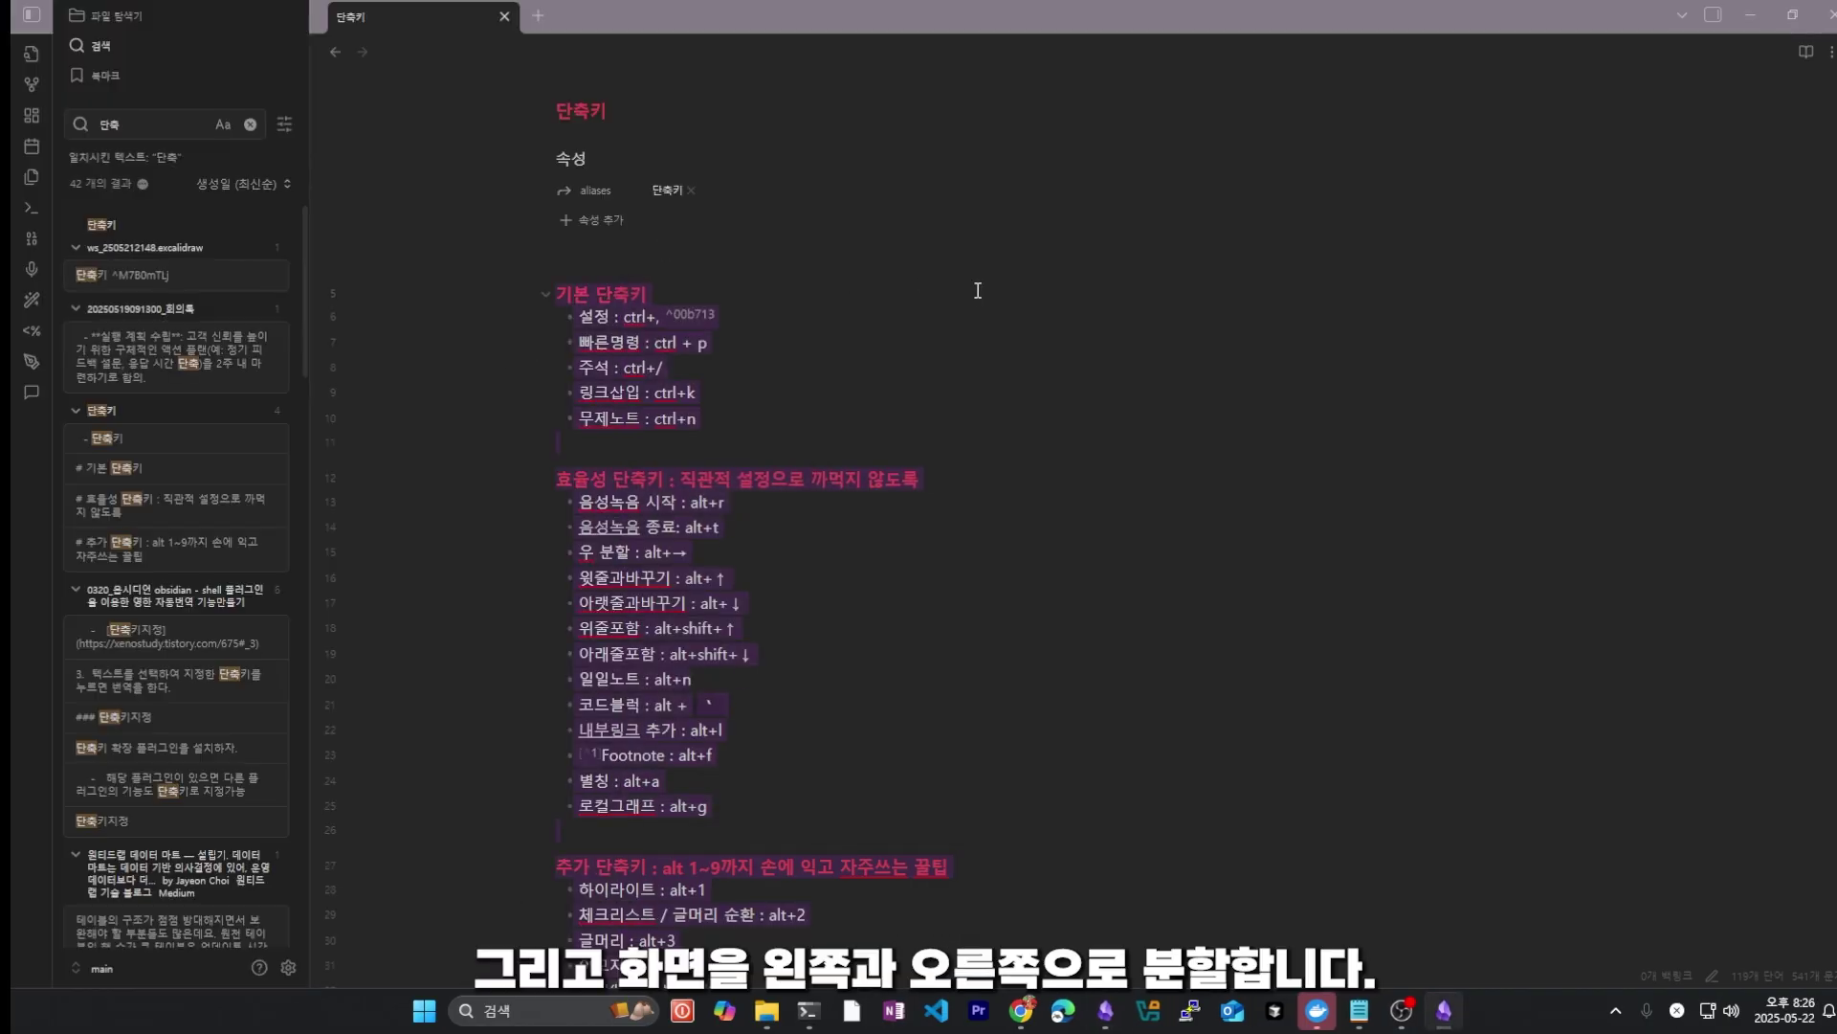
Step: Arrange the main and SynStudy vault windows side by side and create a new note in SynStudy
key(super+Right)
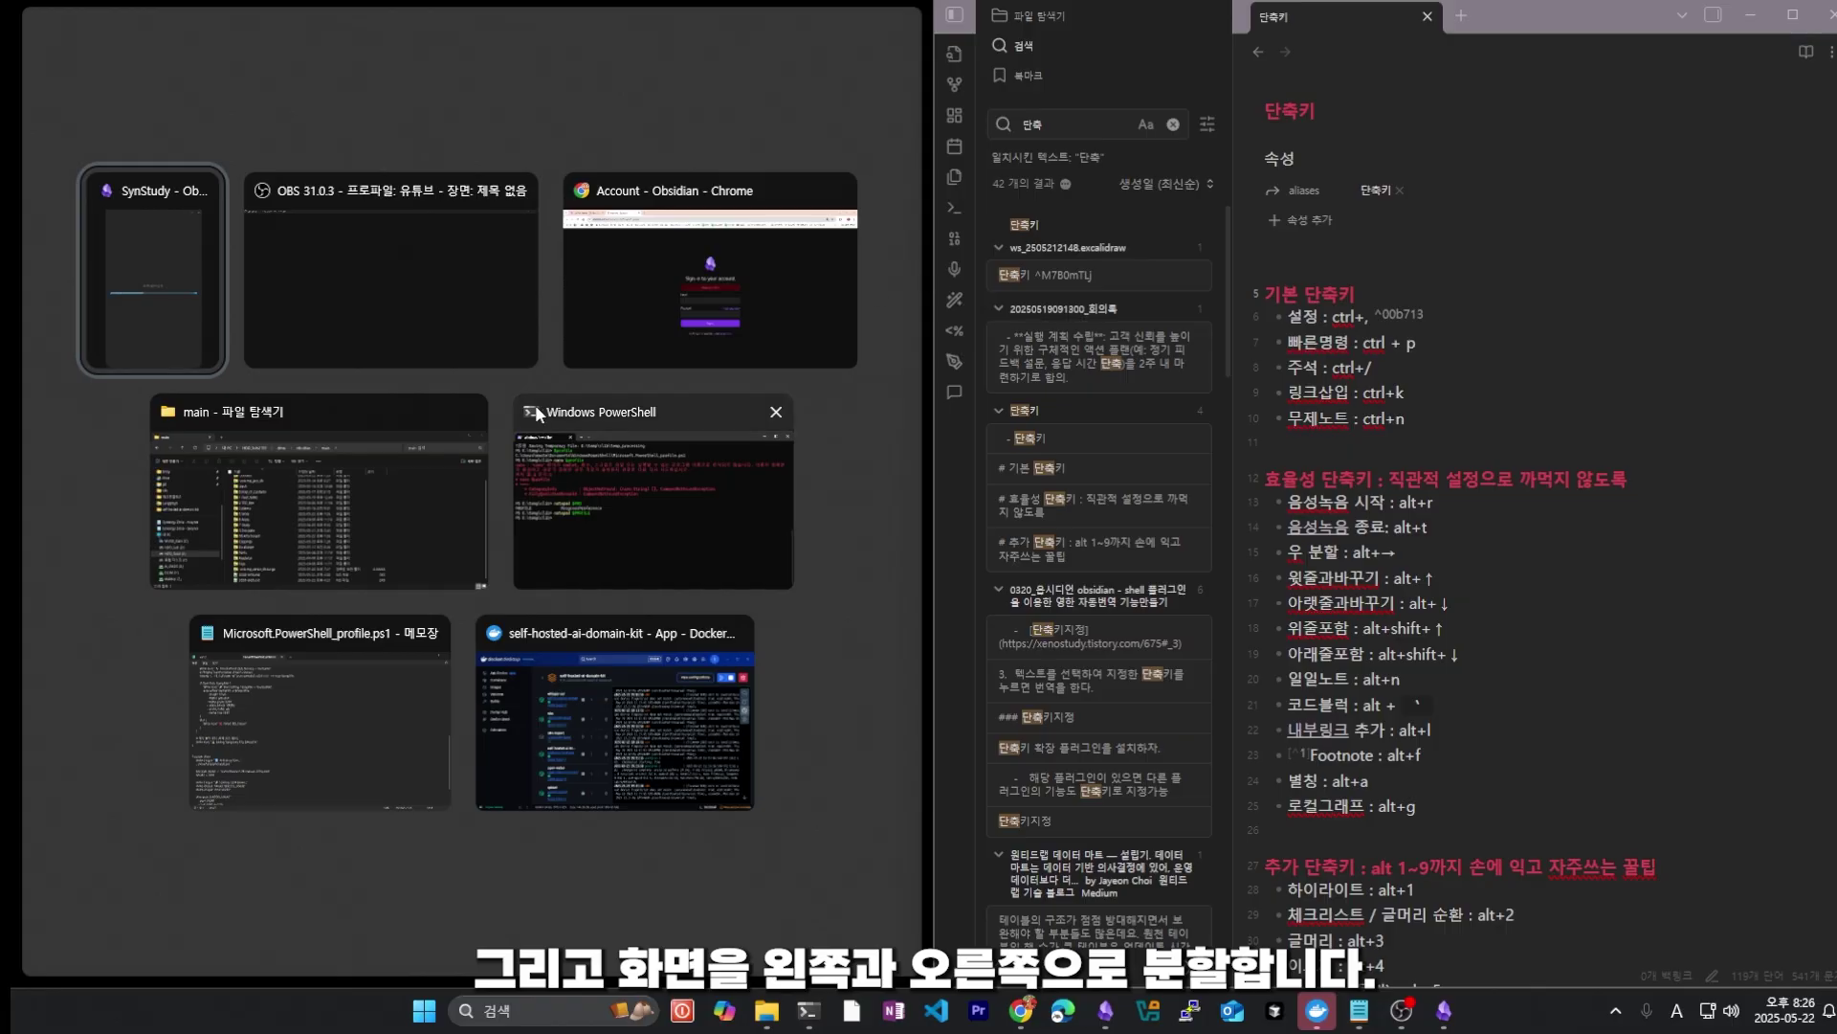
click(177, 259)
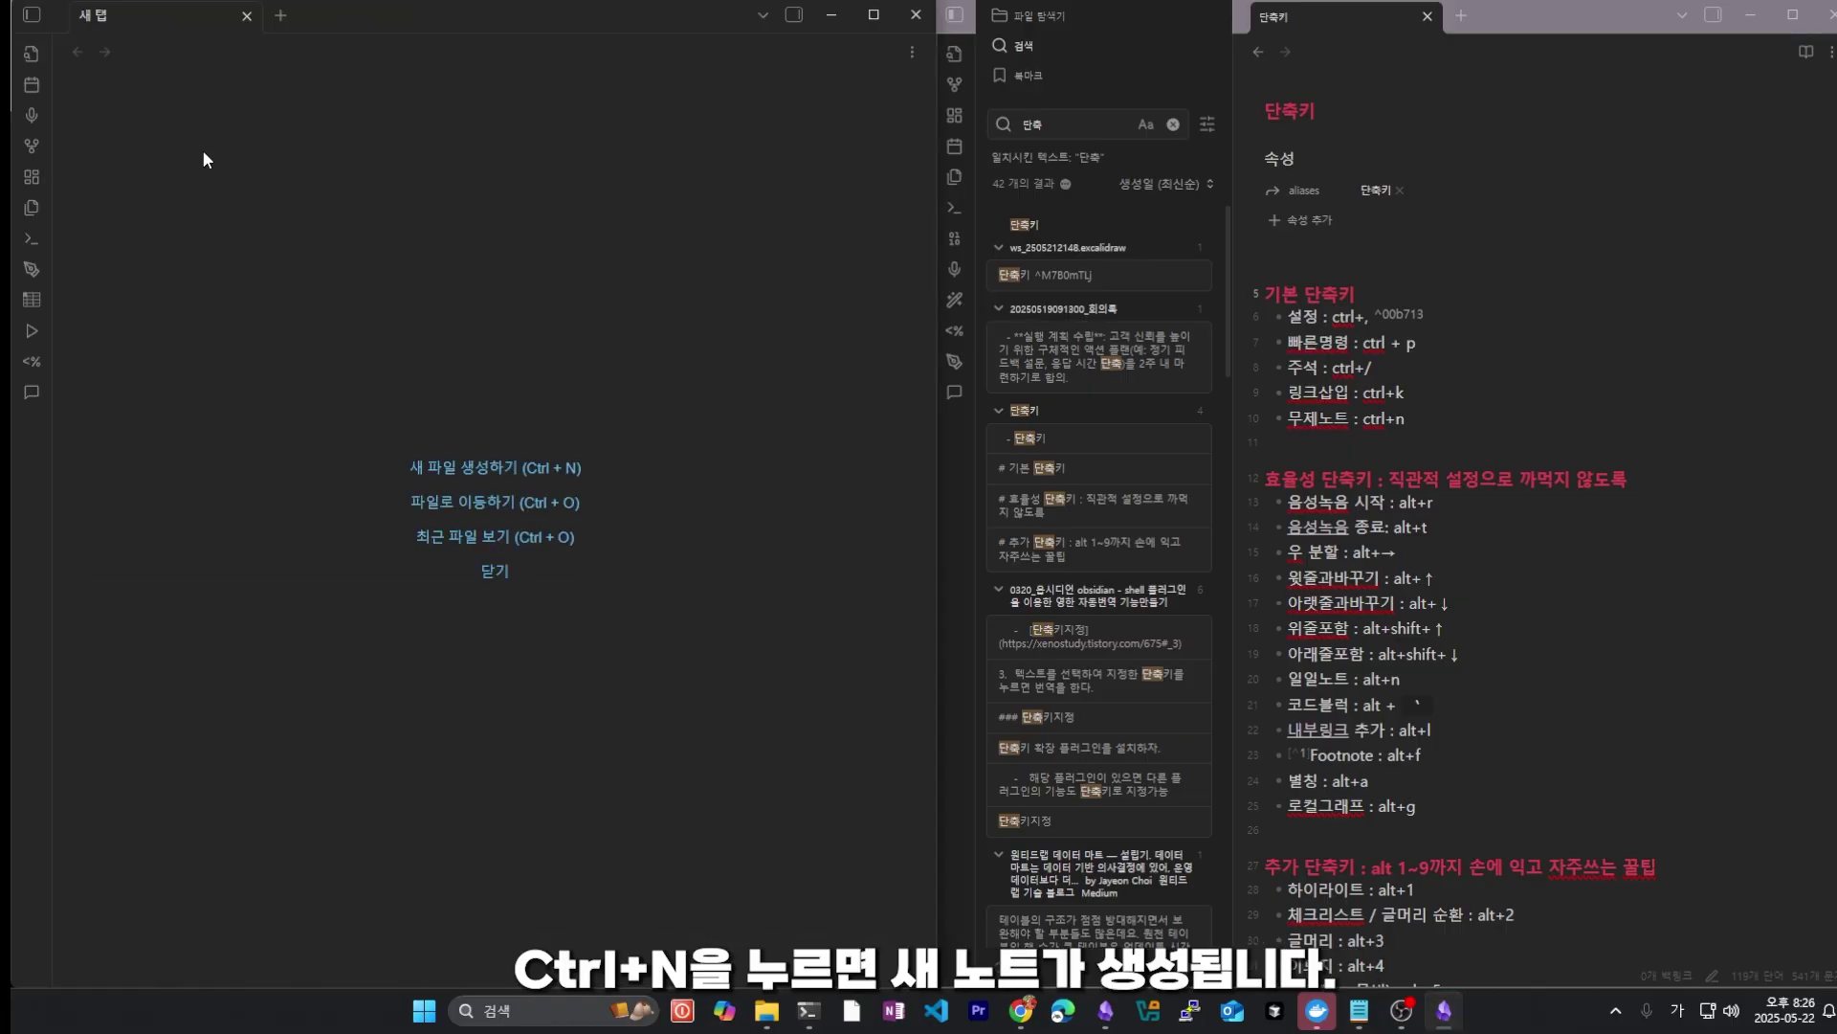
key(ctrl+n)
click(205, 151)
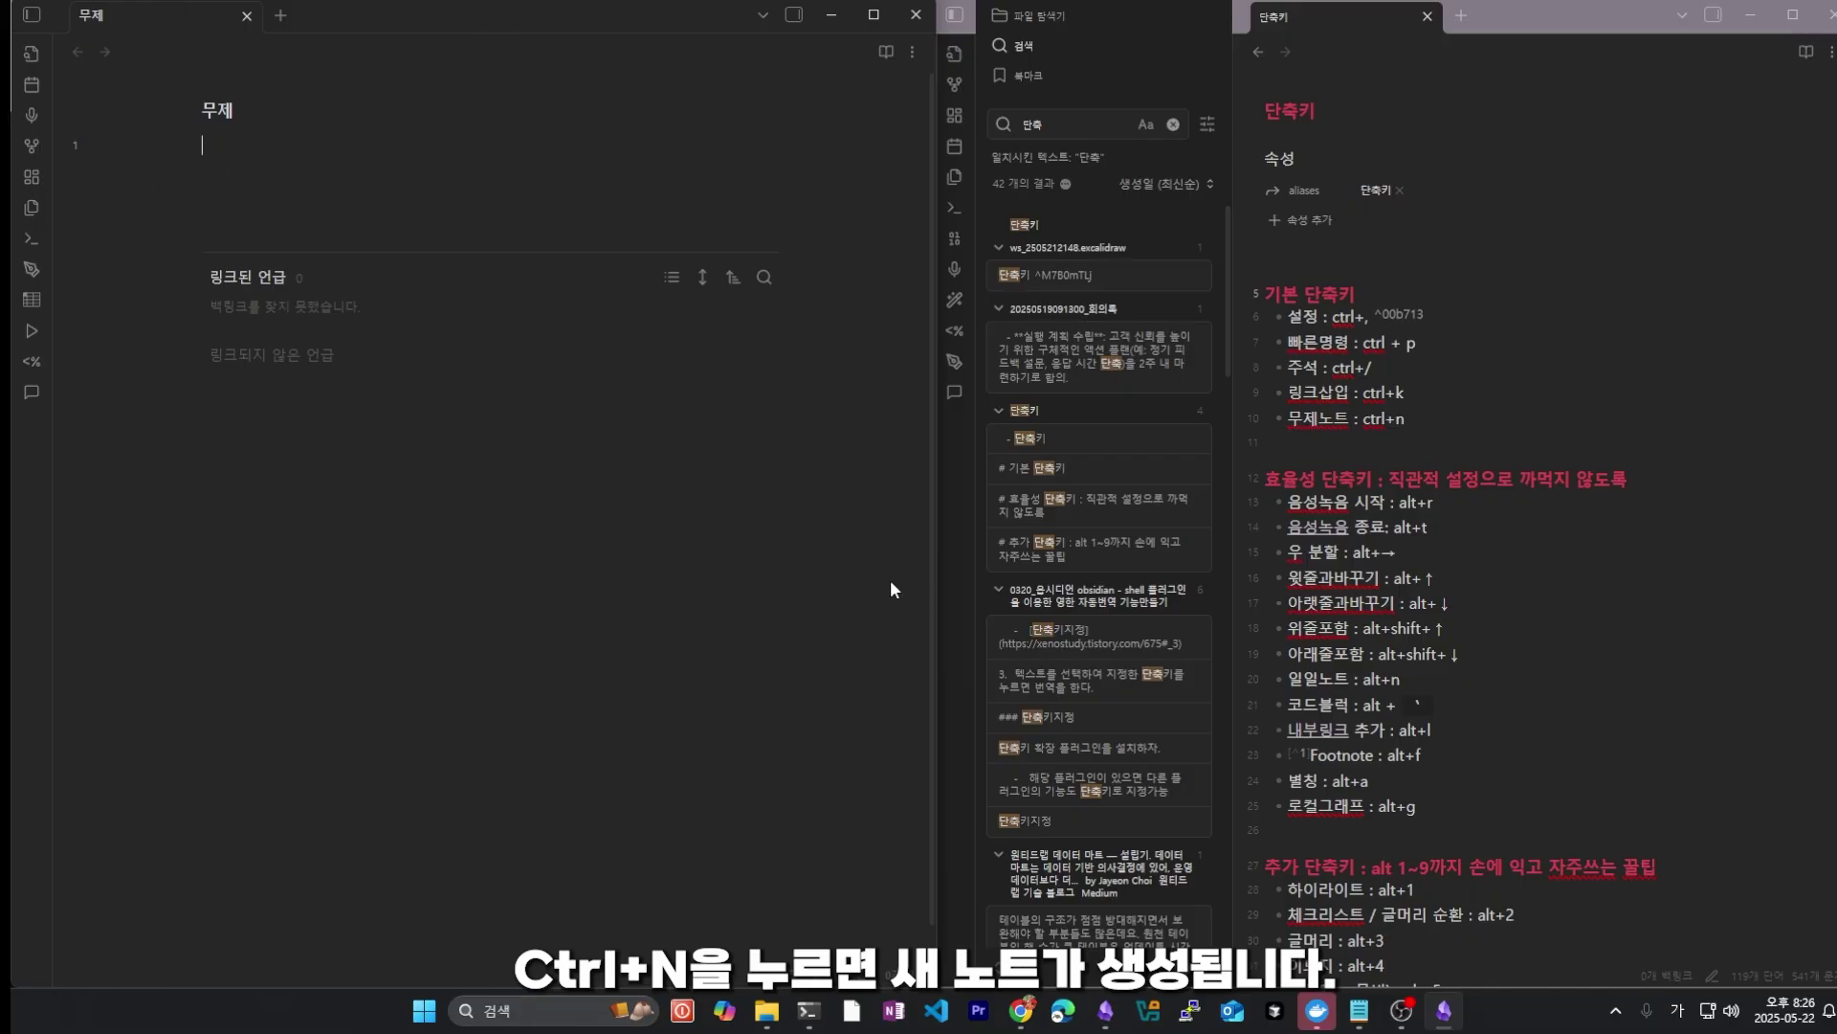
Step: Copy the entire content of the 단축키 note into the new SynStudy note
click(1339, 291)
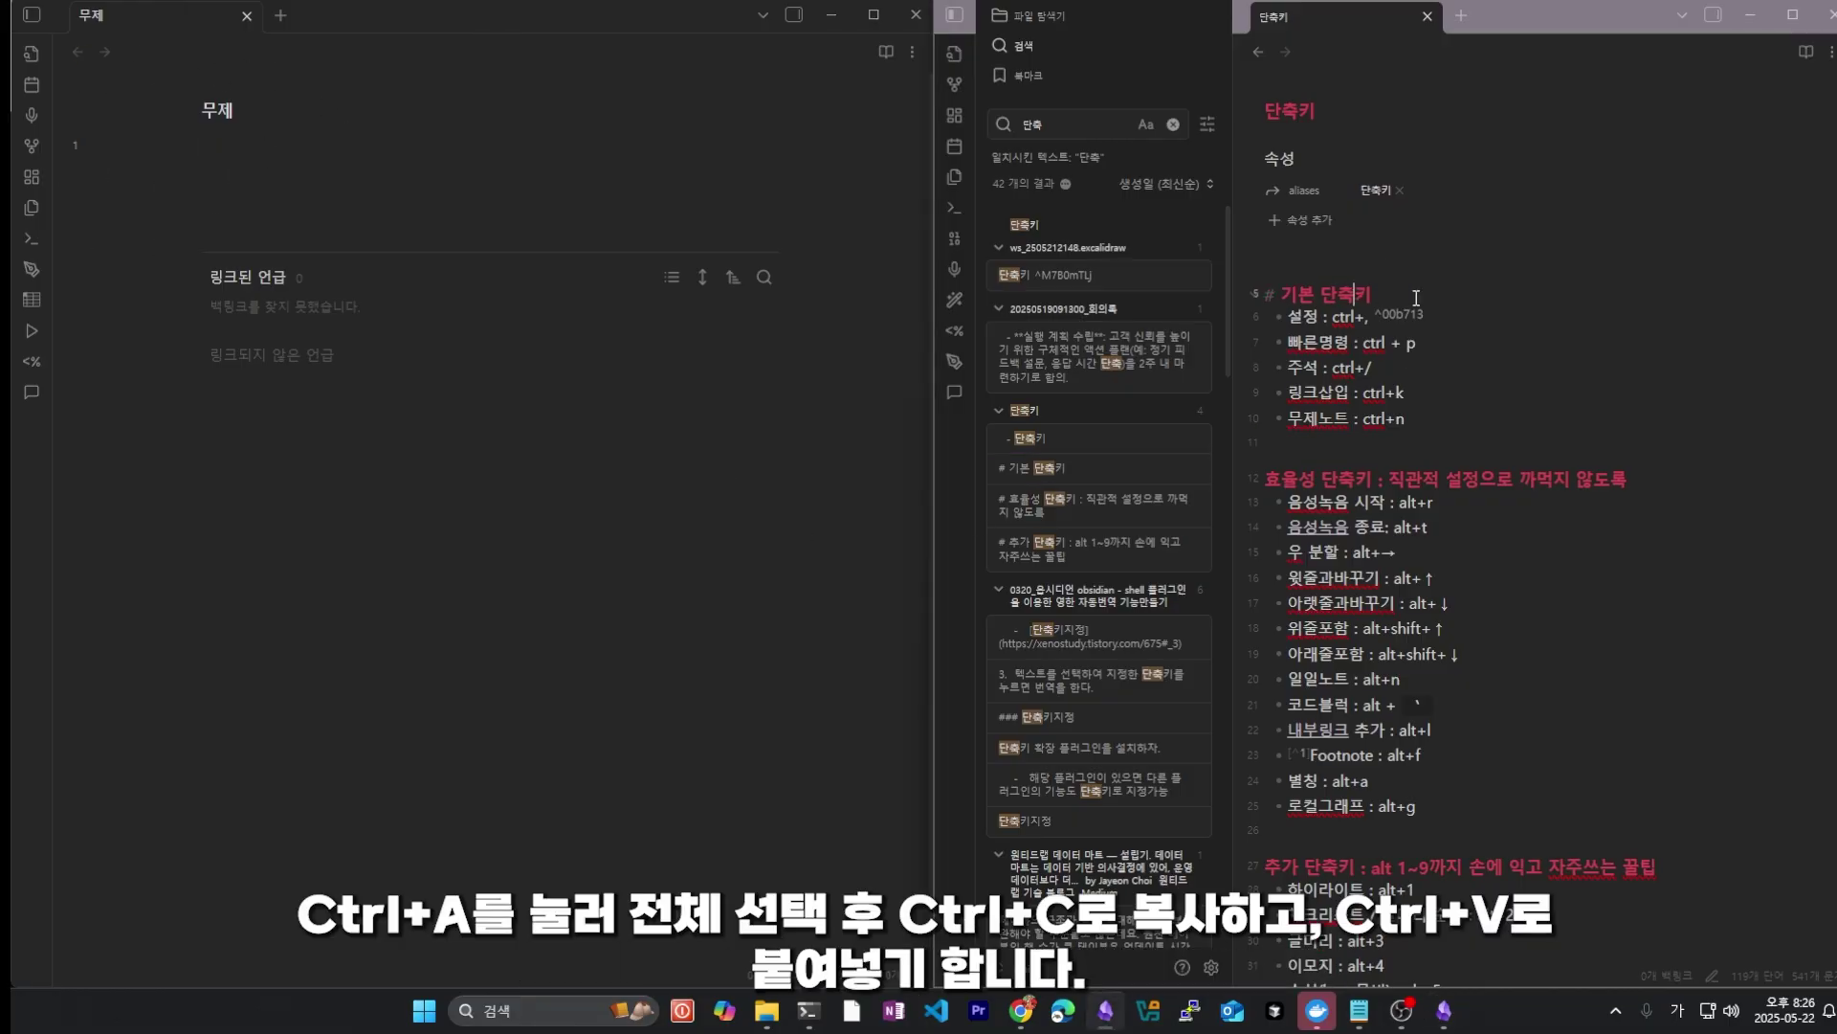
key(ctrl+a)
key(ctrl+c)
click(461, 190)
key(ctrl+v)
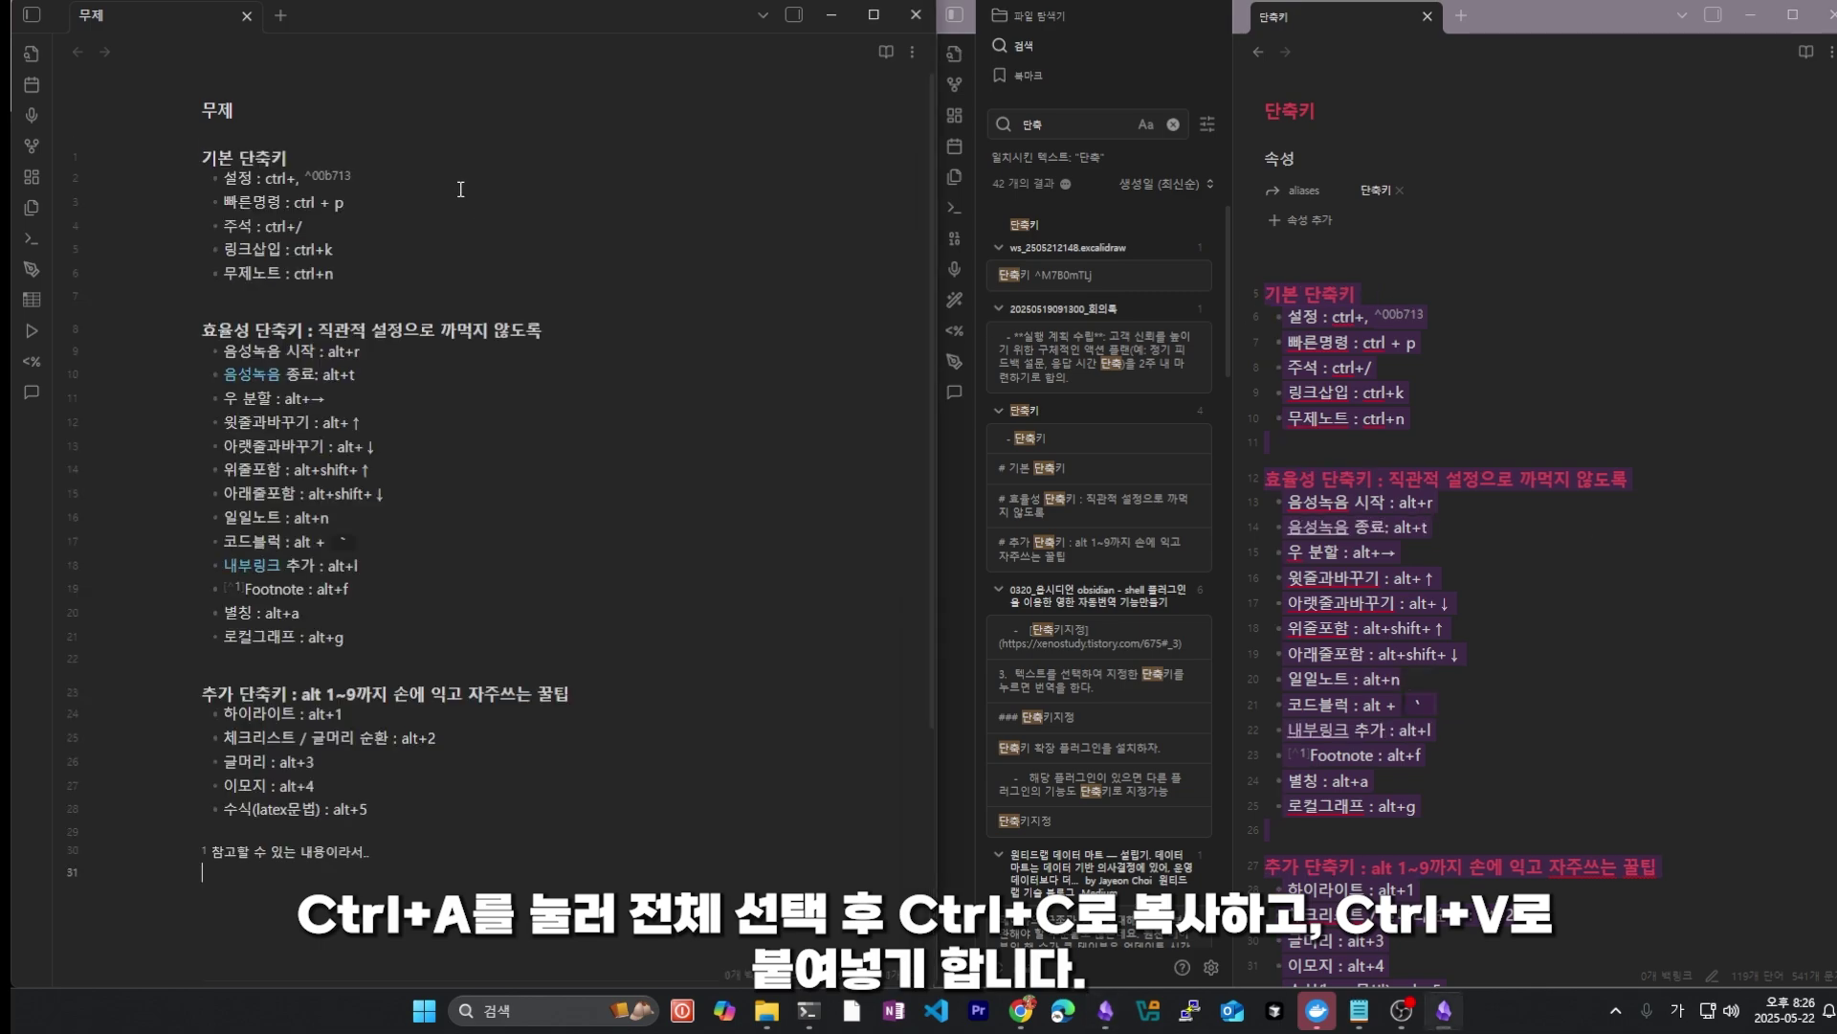
Step: Open the 단축키 settings of the main vault beside the SynStudy shortcut note
scroll(468, 846, down, 3)
scroll(468, 846, up, 3)
click(299, 178)
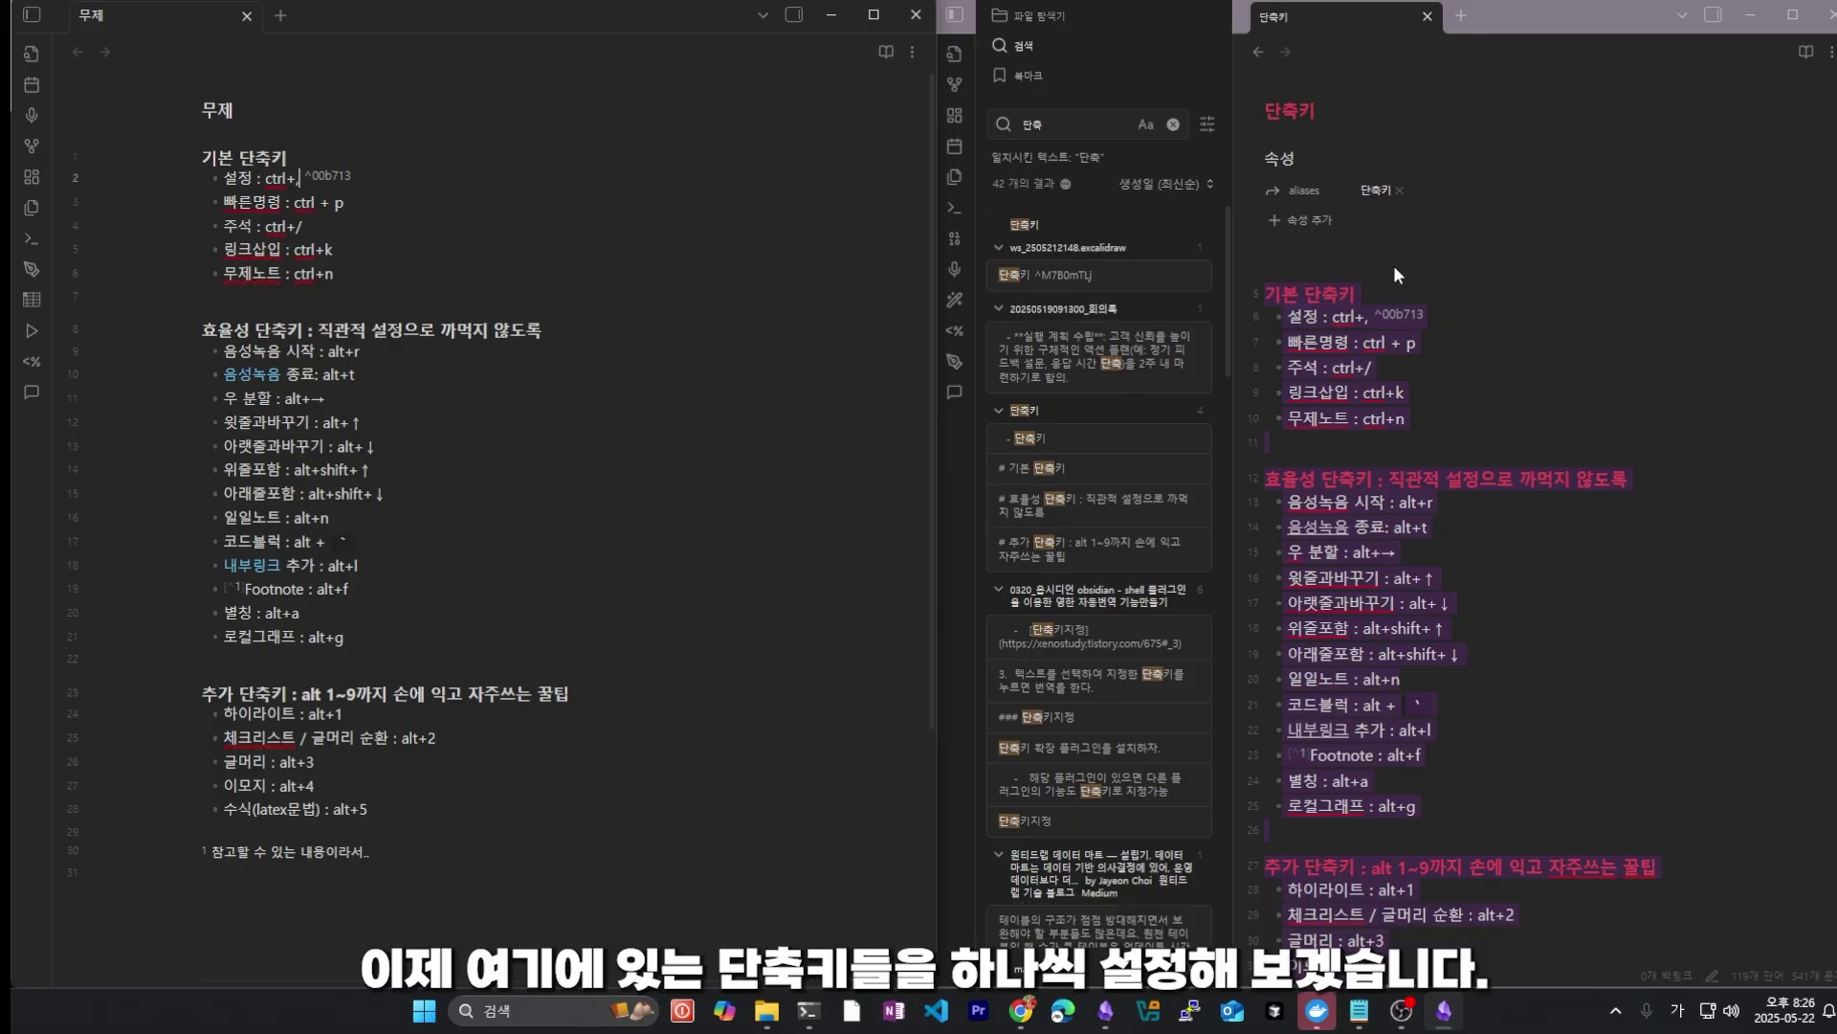
click(1292, 130)
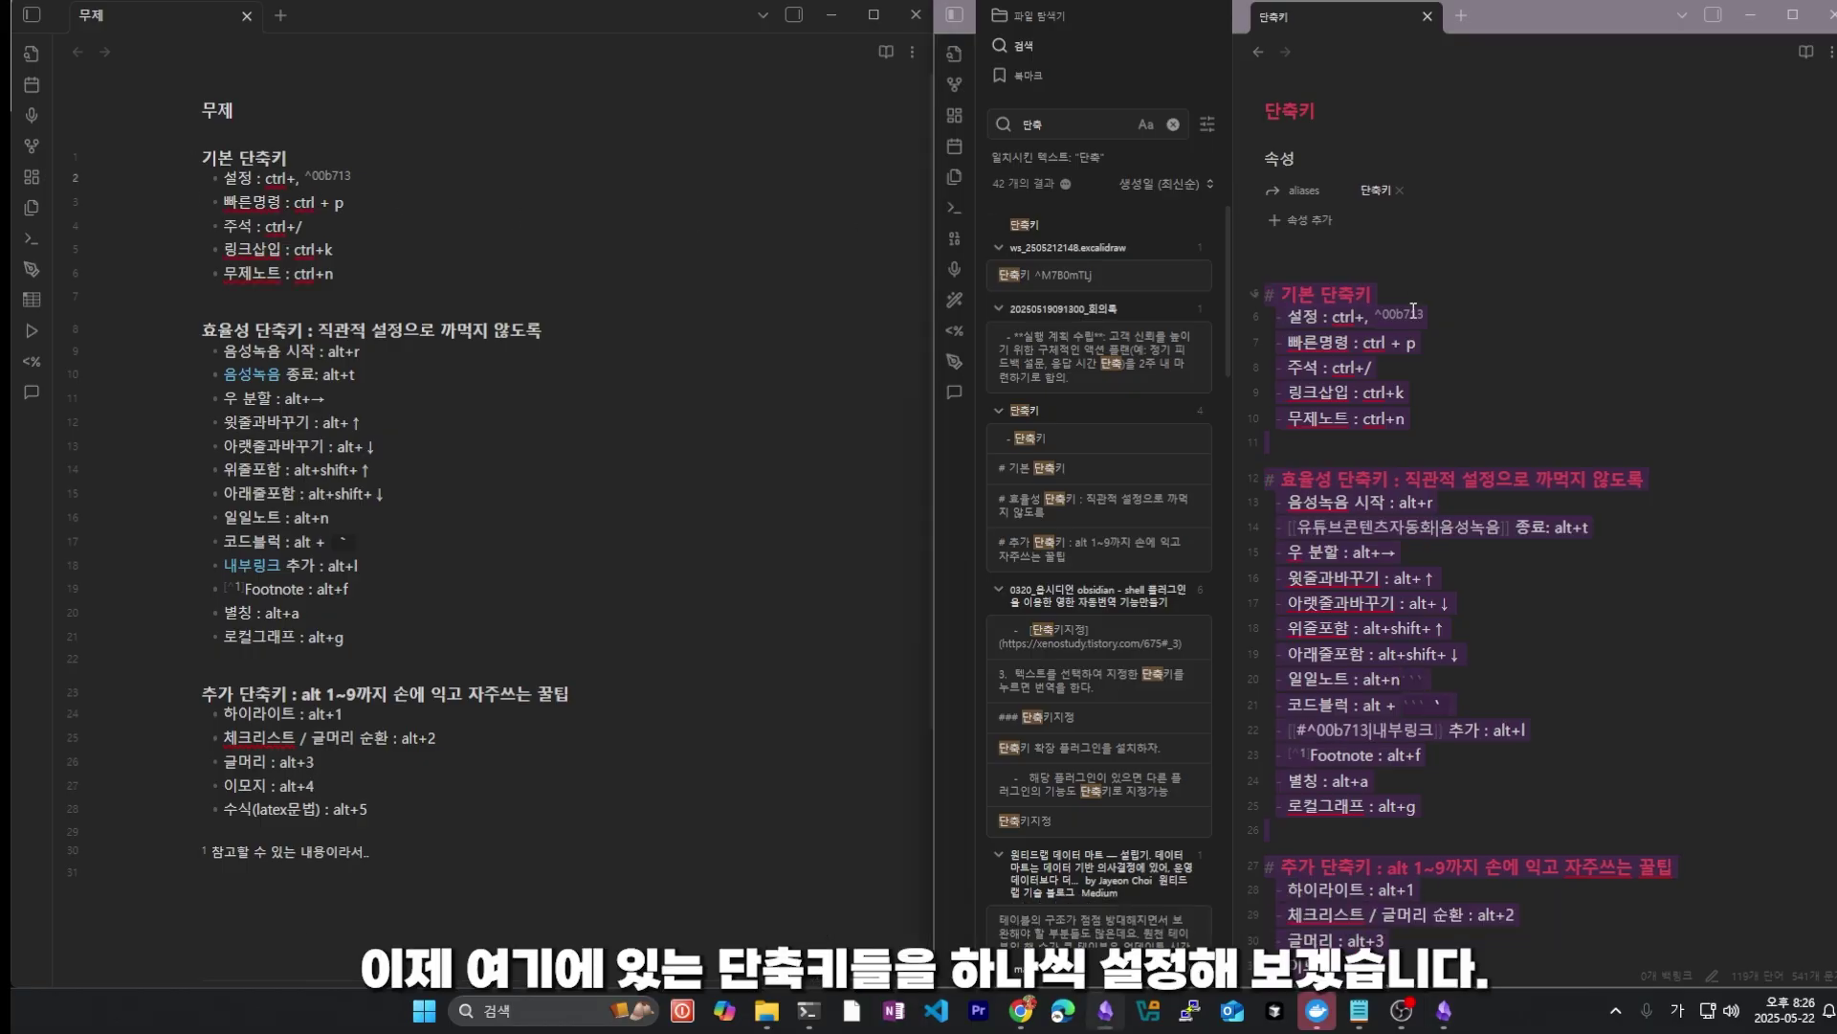
click(1636, 314)
key(ctrl+comma)
Step: Move the 무제노트 : ctrl+n line directly below the 설정 line in the SynStudy note
drag(337, 275, 219, 268)
click(222, 178)
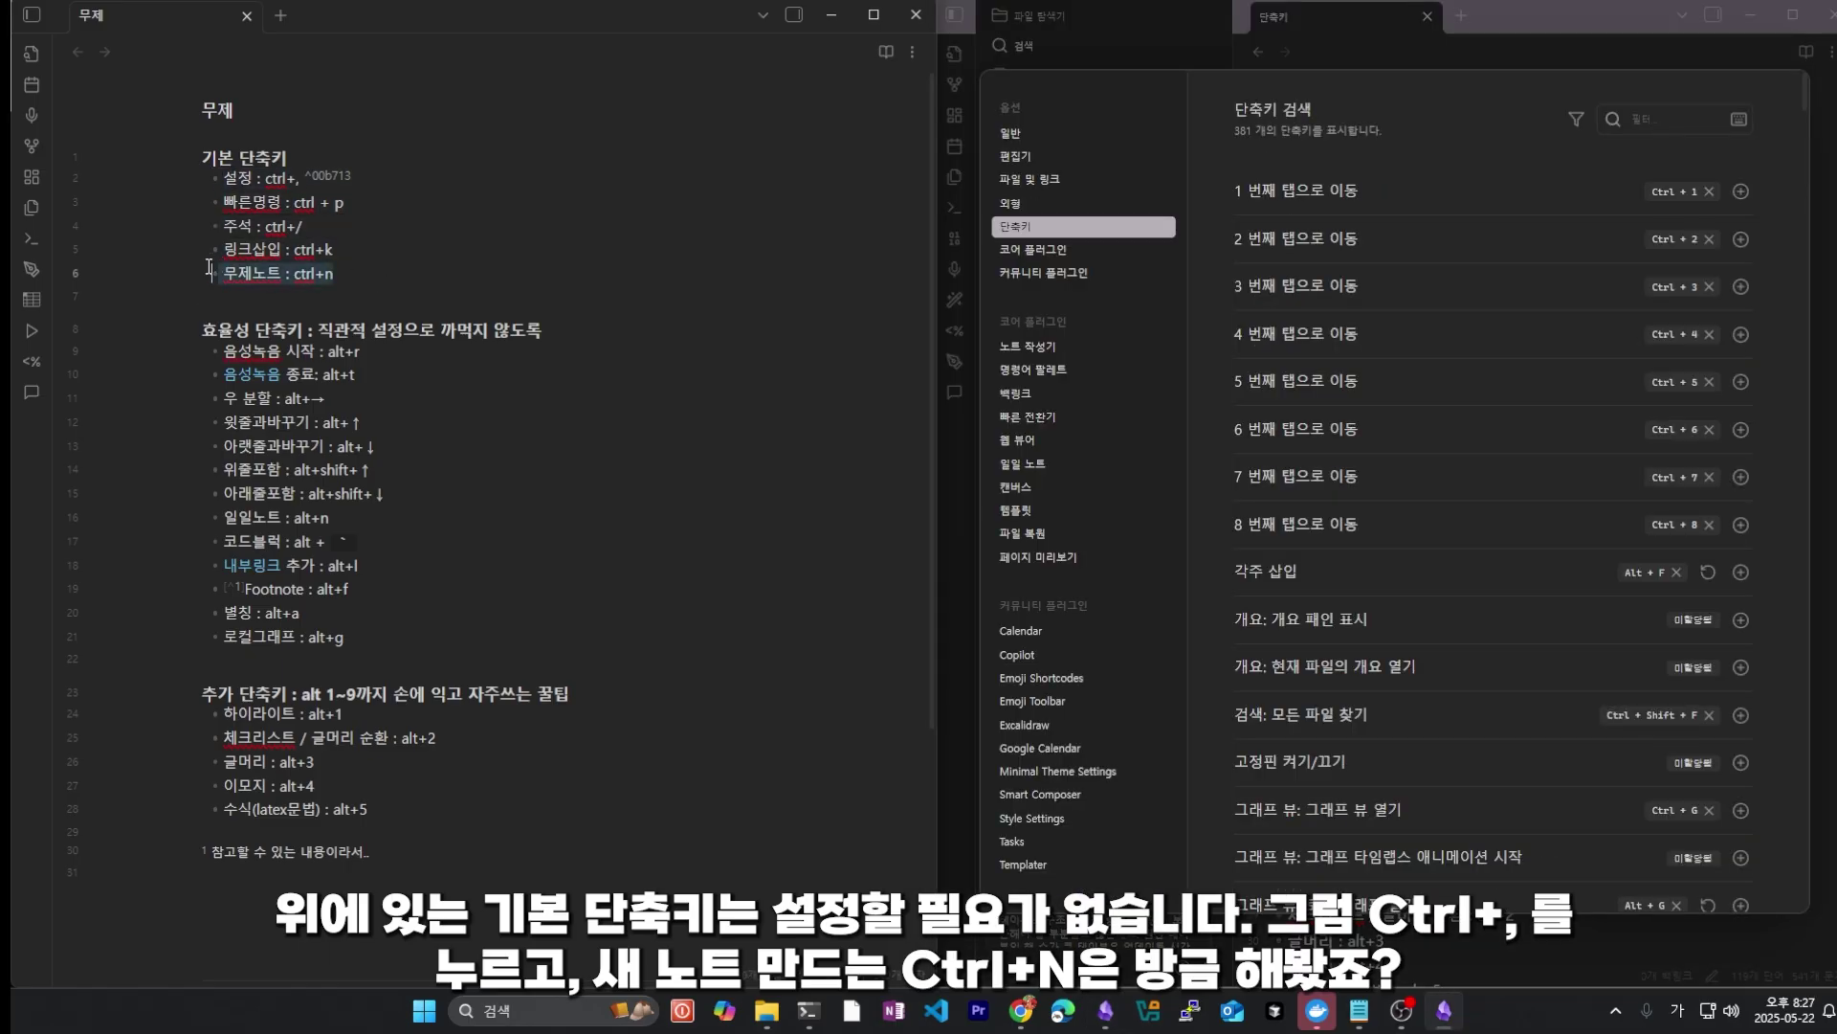
key(BackSpace)
click(397, 176)
key(Return)
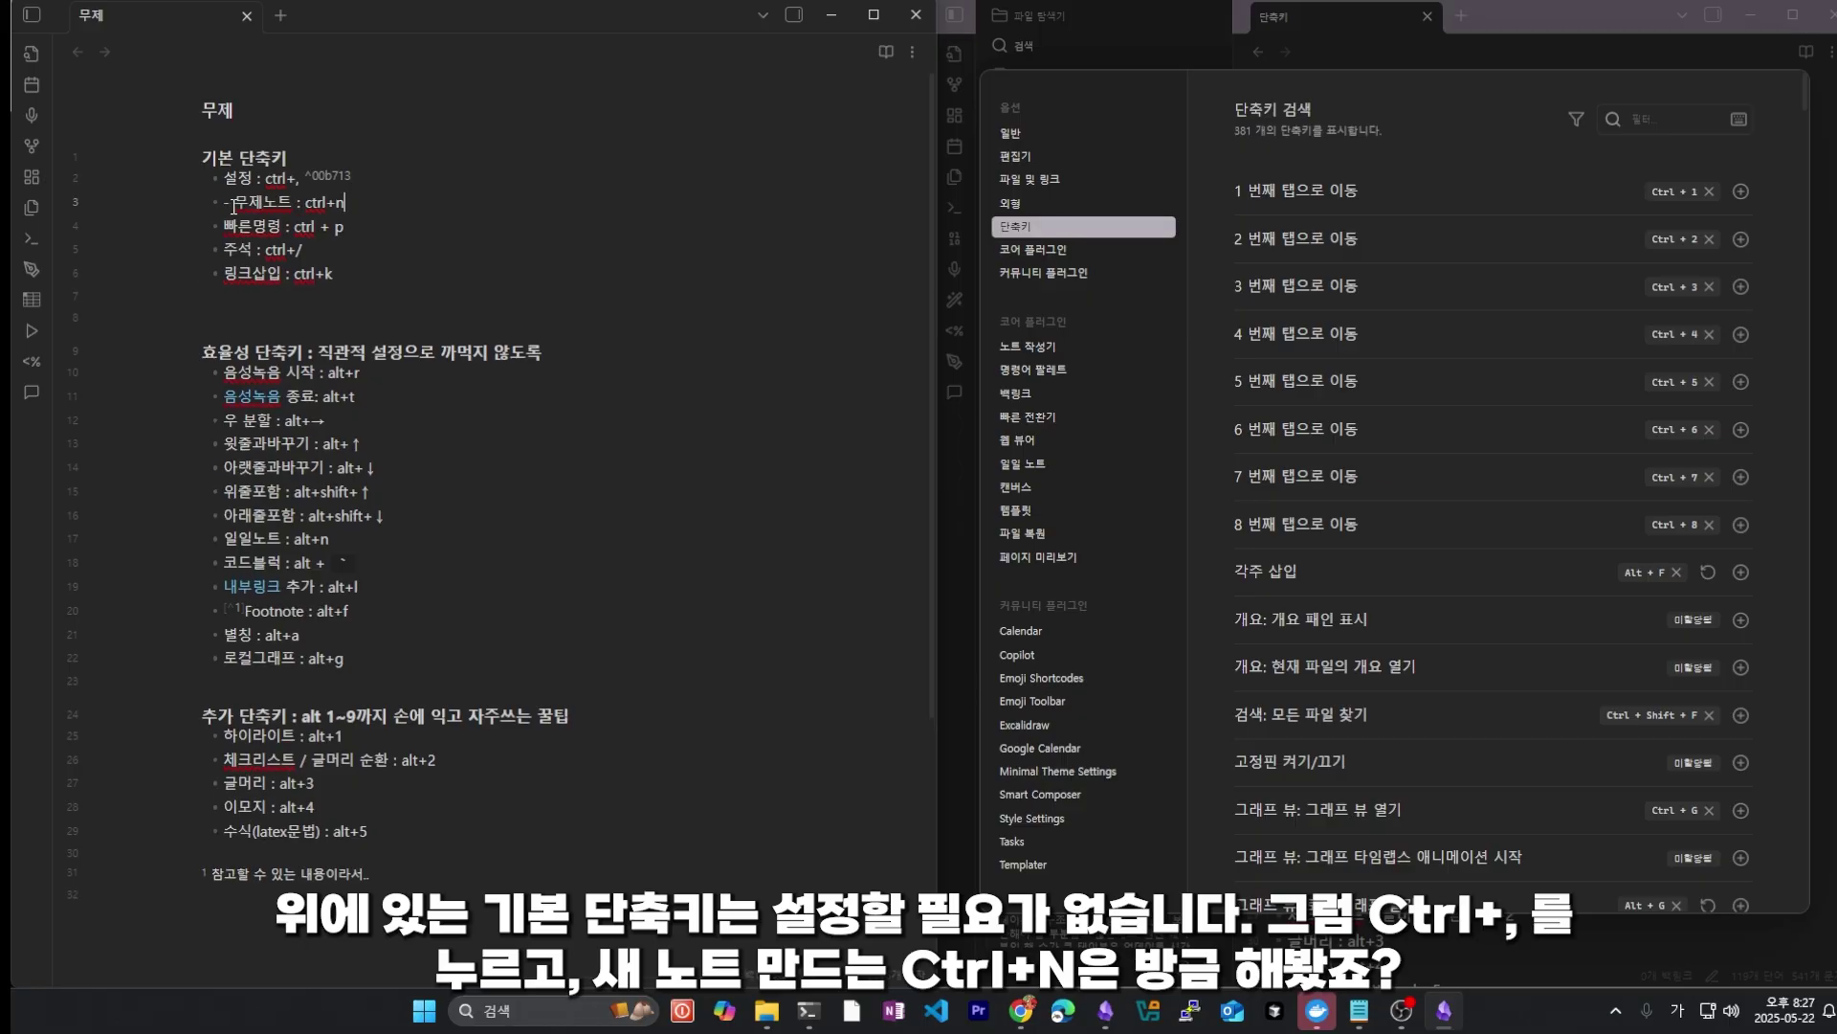
key(ctrl+v)
Step: Find the 개요: 개요 패인 표시 command by searching for 개 and run it to show the SynStudy note's outline
click(257, 229)
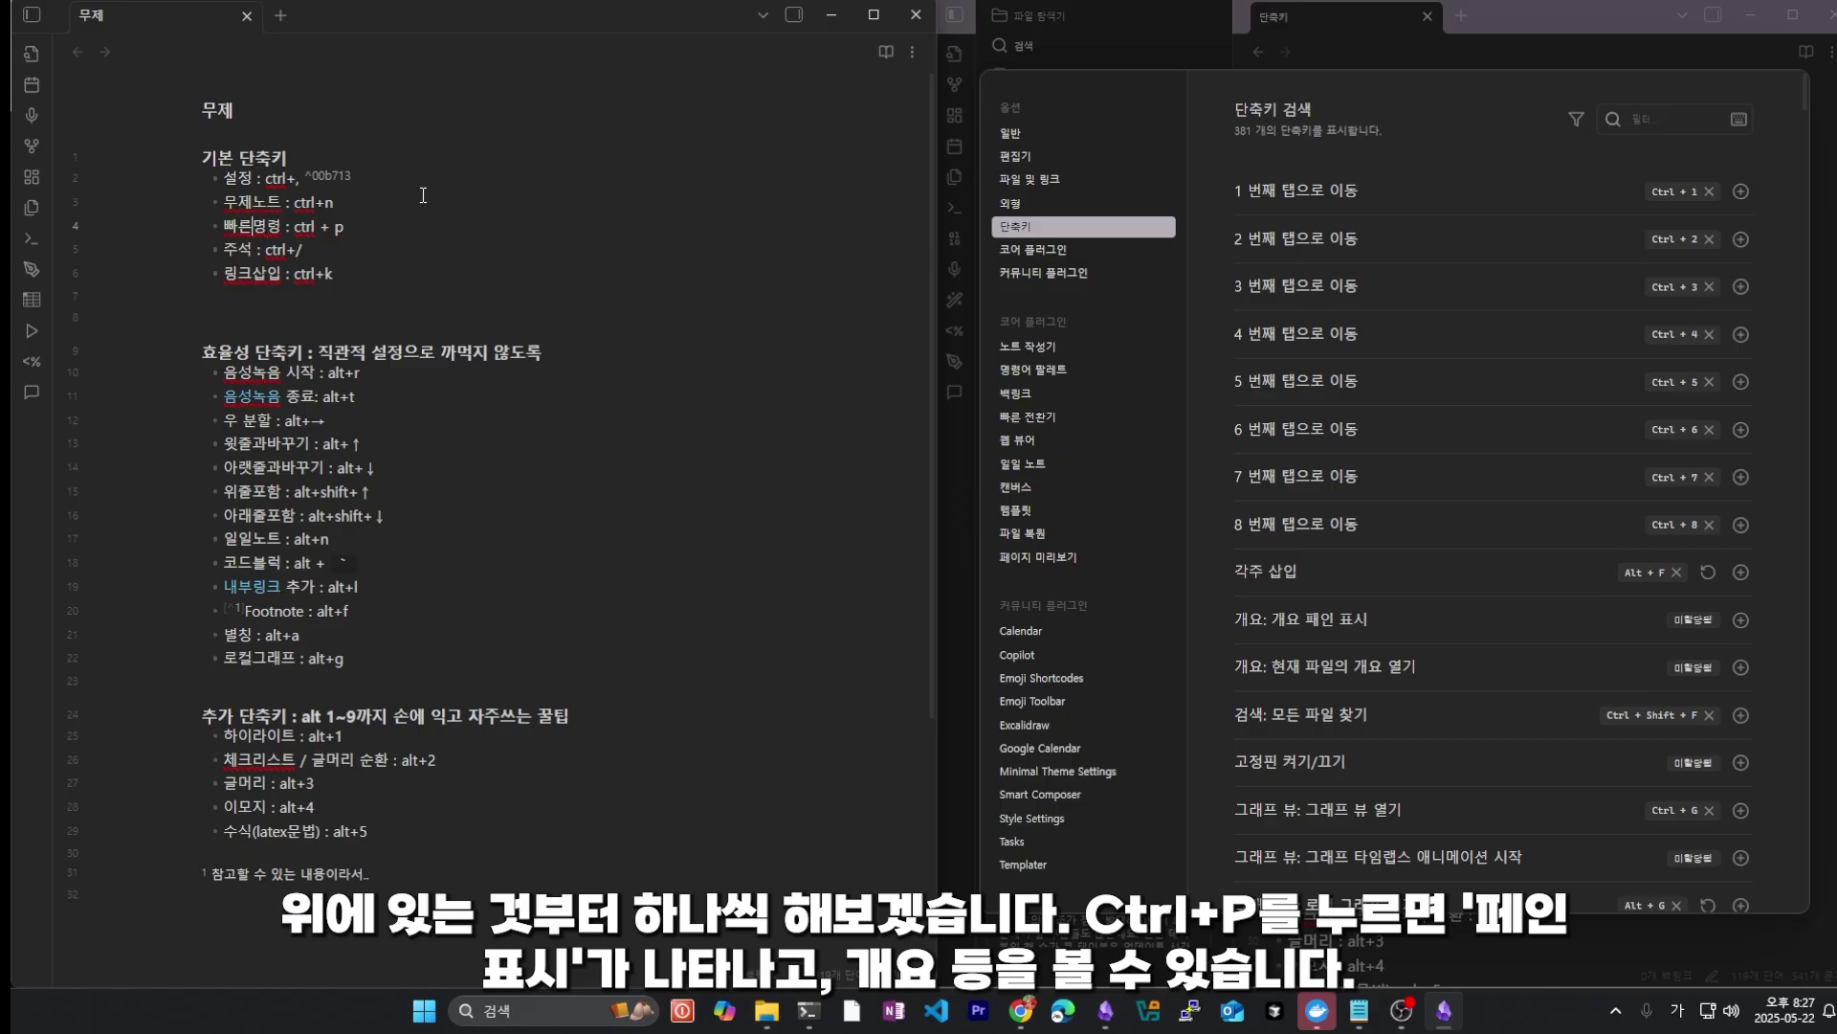
key(ctrl+p)
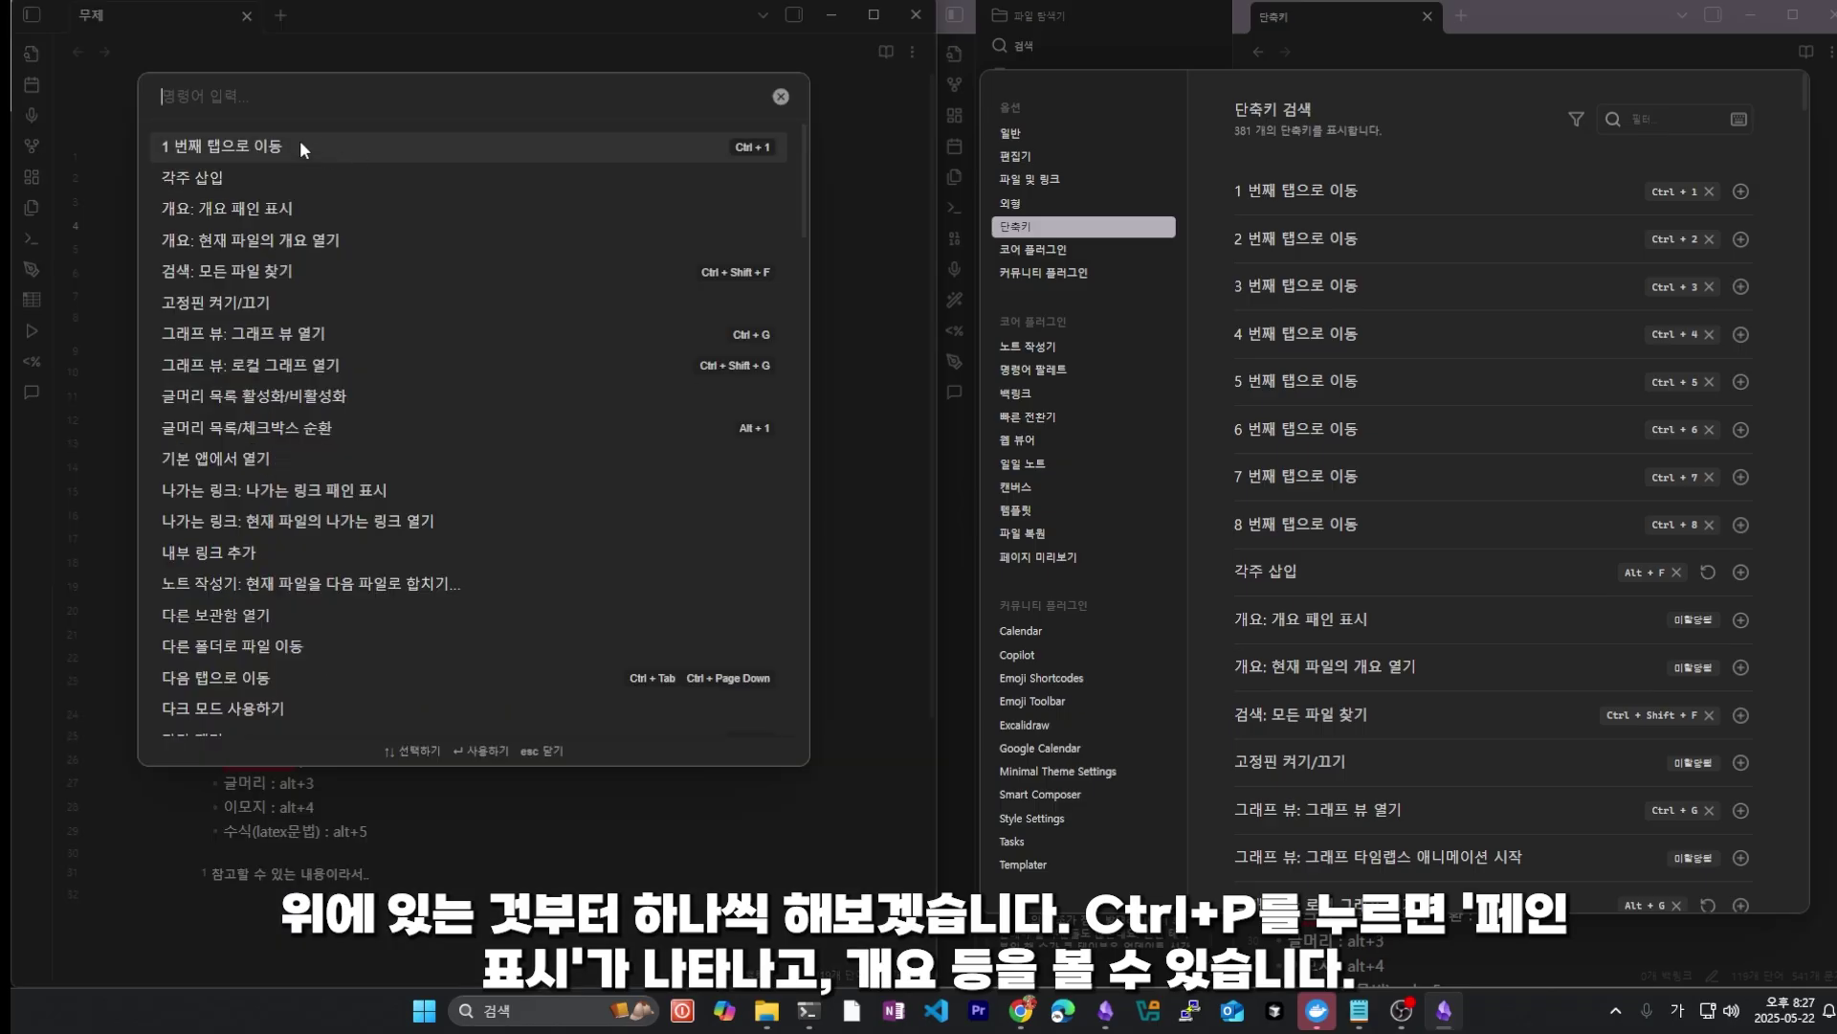
text(개)
key(Down)
key(Up)
key(Return)
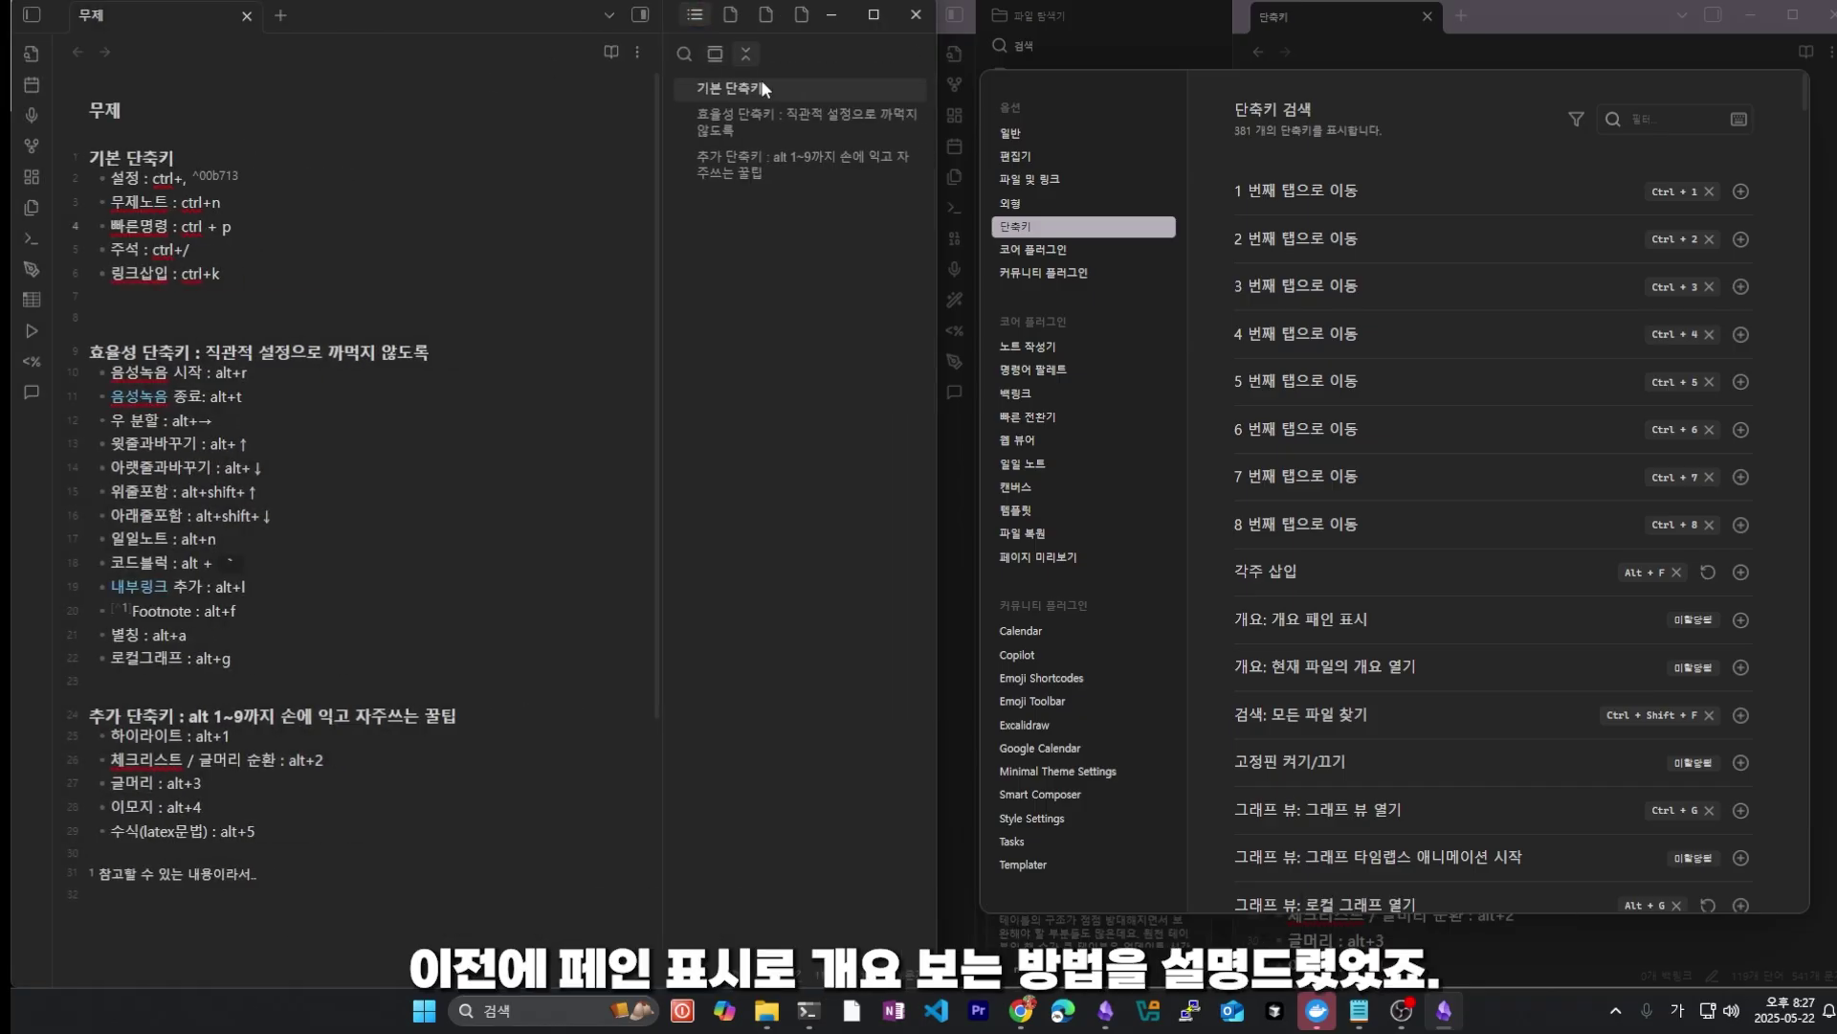
Step: Jump through the 효율성, 추가 and 기본 단축키 headings using the outline
click(750, 107)
click(745, 153)
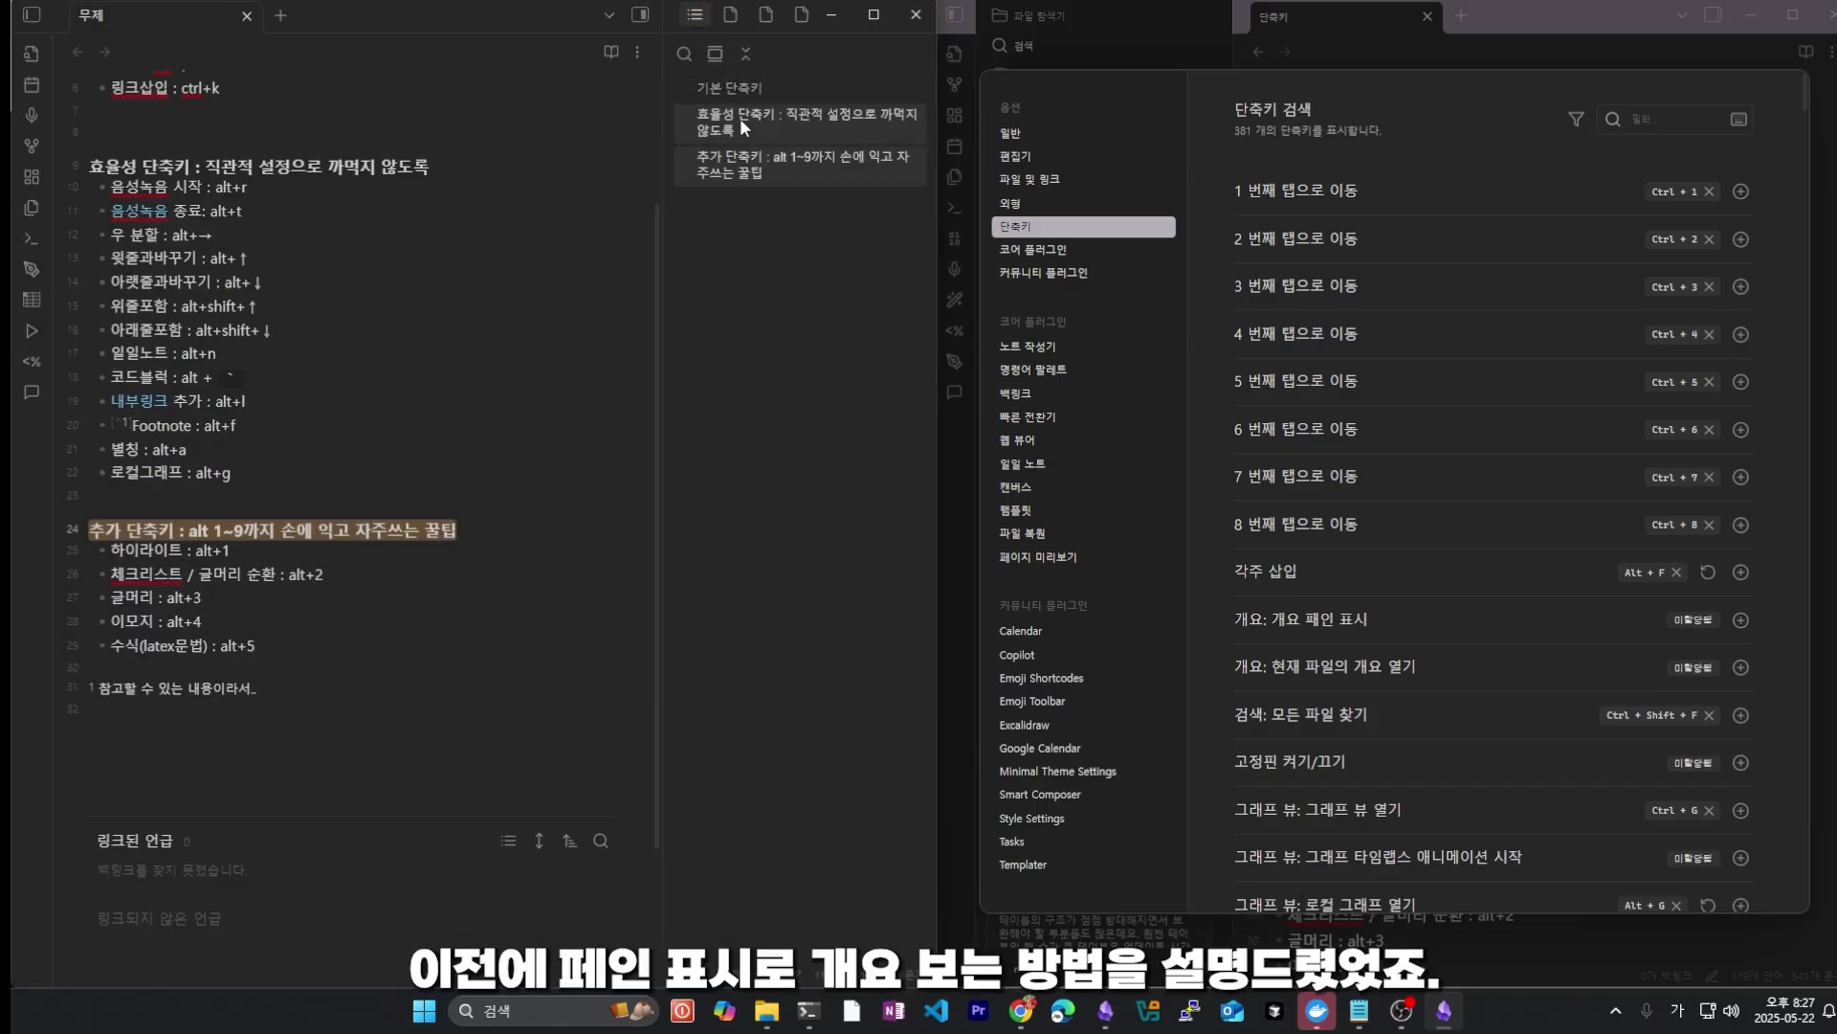
click(739, 86)
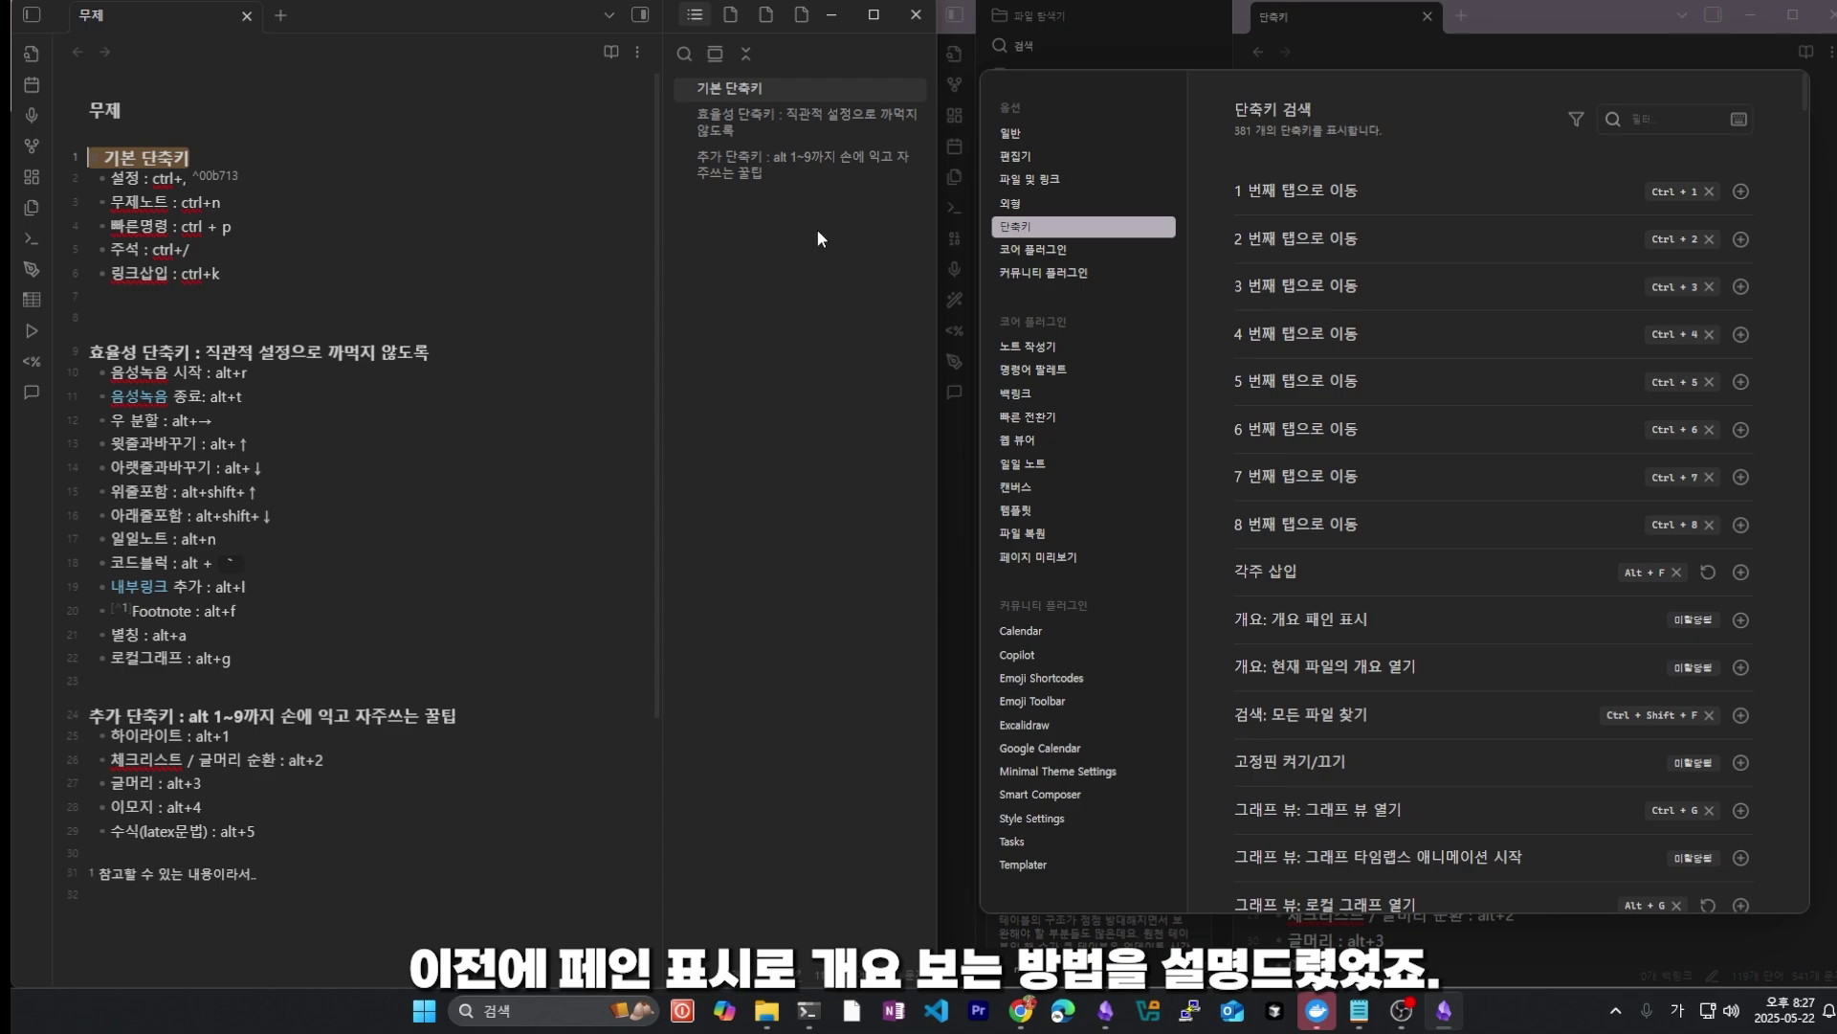
Step: Turn the ctrl+/ text on the 주석 line of the SynStudy note into a comment
click(172, 202)
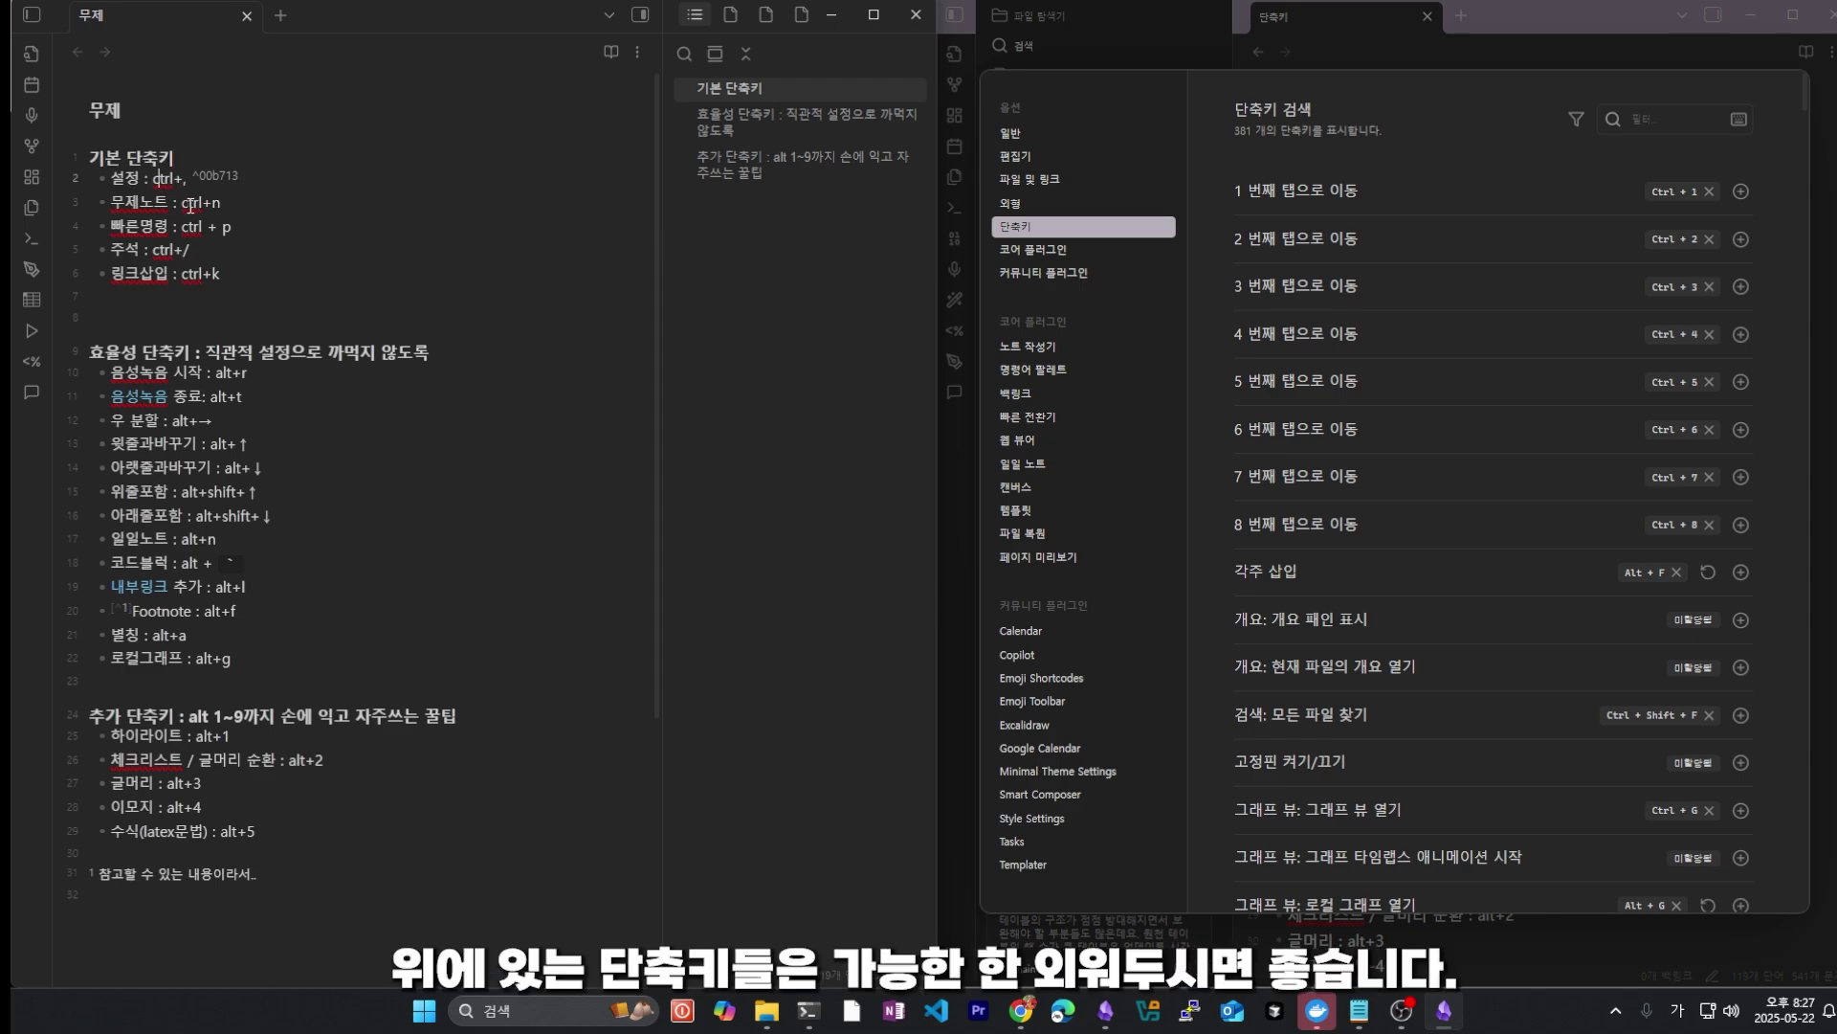
click(207, 228)
click(148, 248)
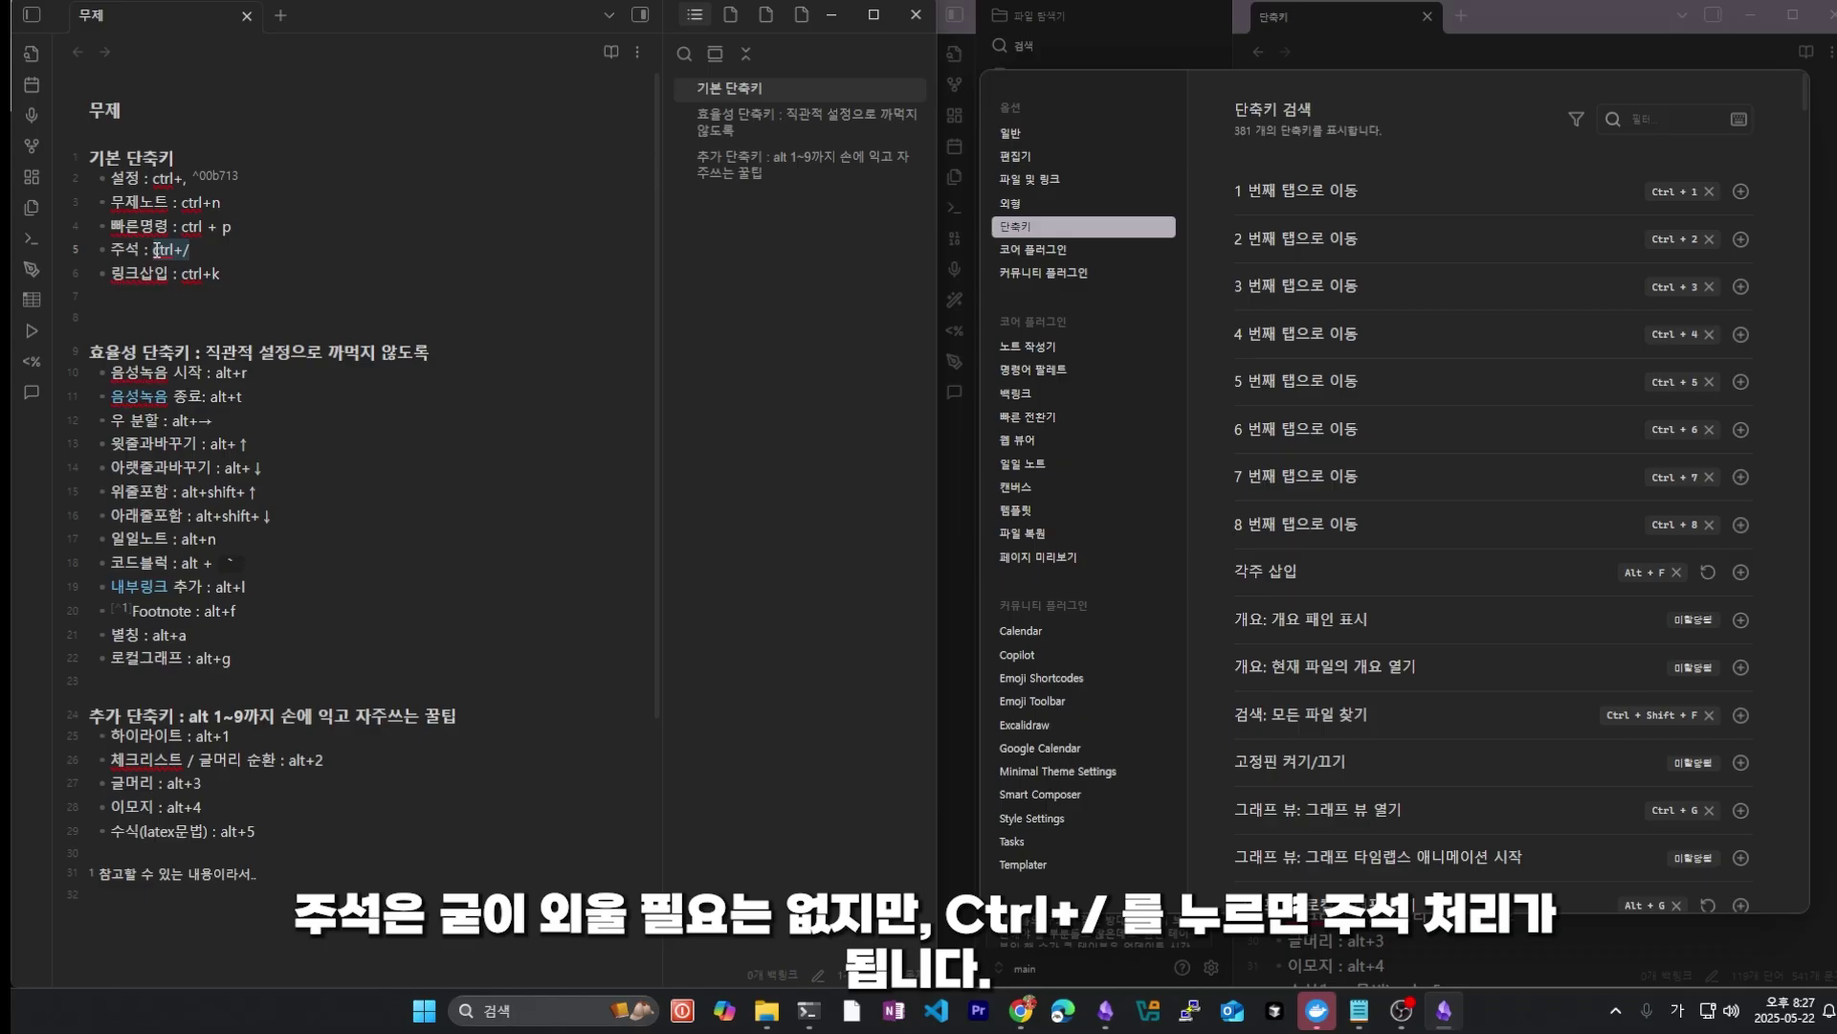
key(ctrl+slash)
drag(223, 275, 158, 275)
key(ctrl+slash)
key(ctrl+slash)
click(242, 289)
click(223, 248)
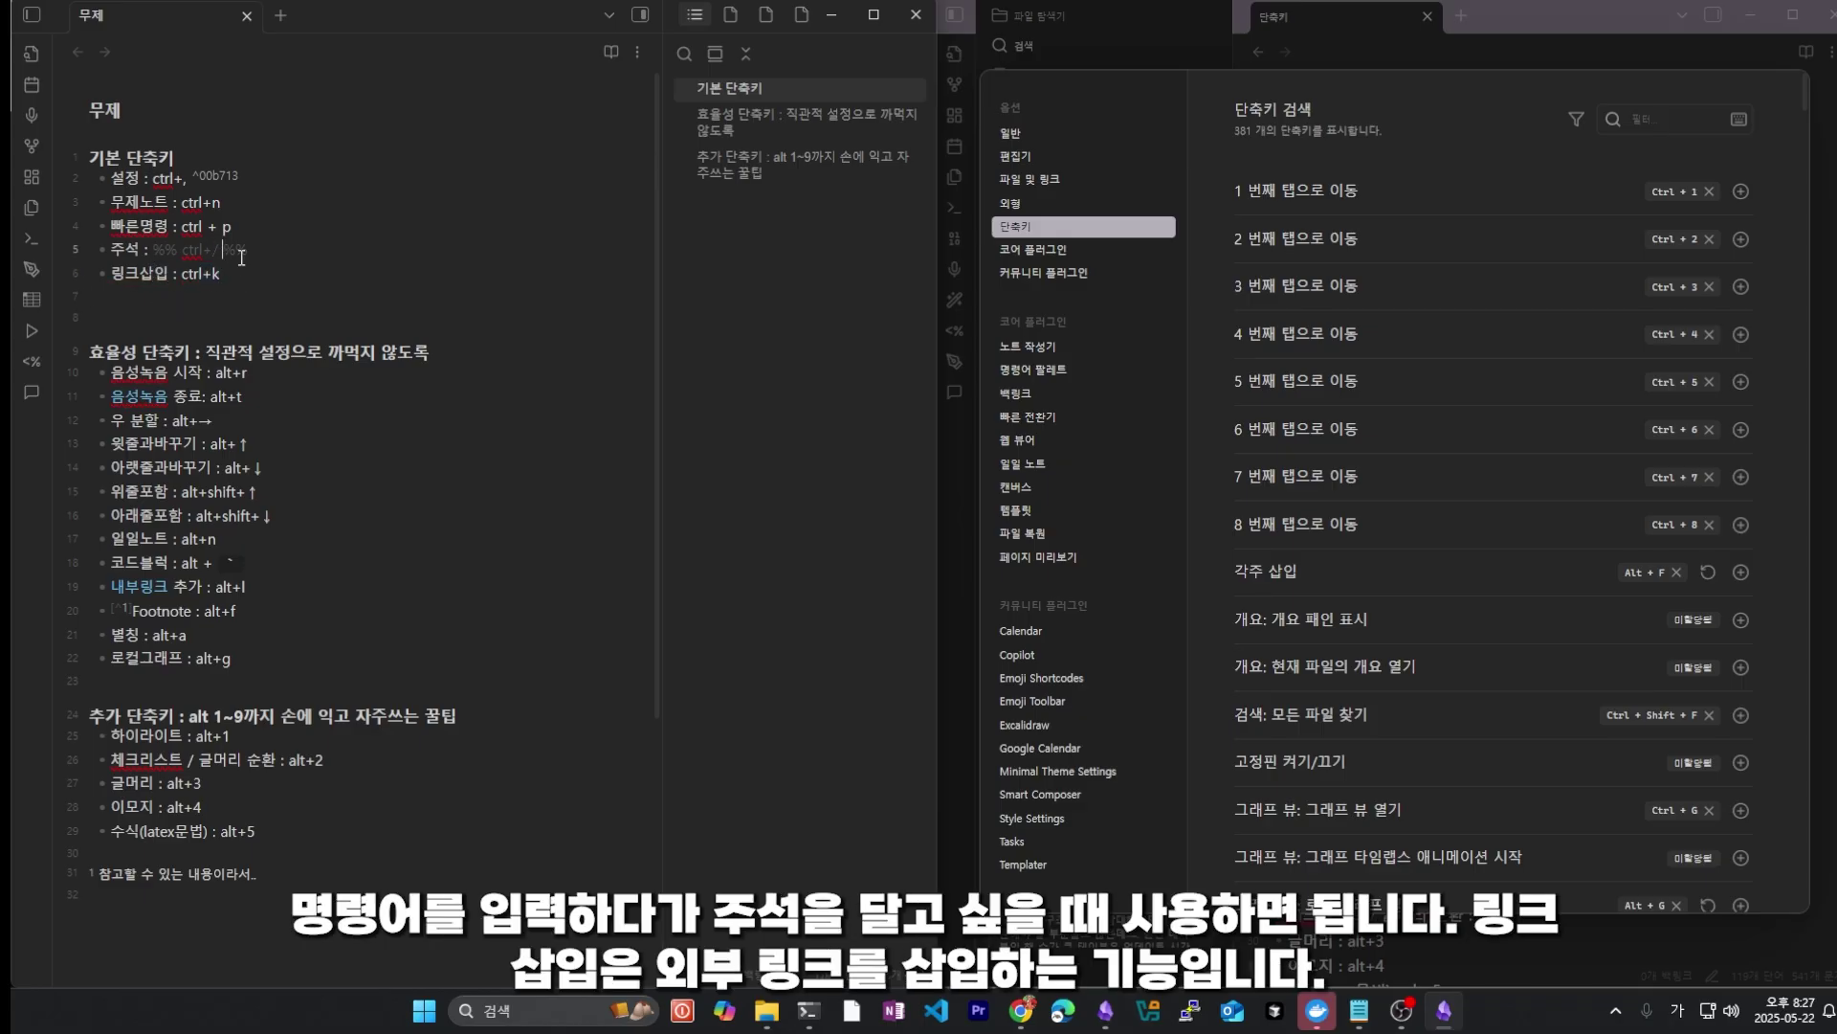
mouse_move(174, 275)
mouse_down()
mouse_move(114, 273)
mouse_move(140, 272)
mouse_up()
key(ctrl+k)
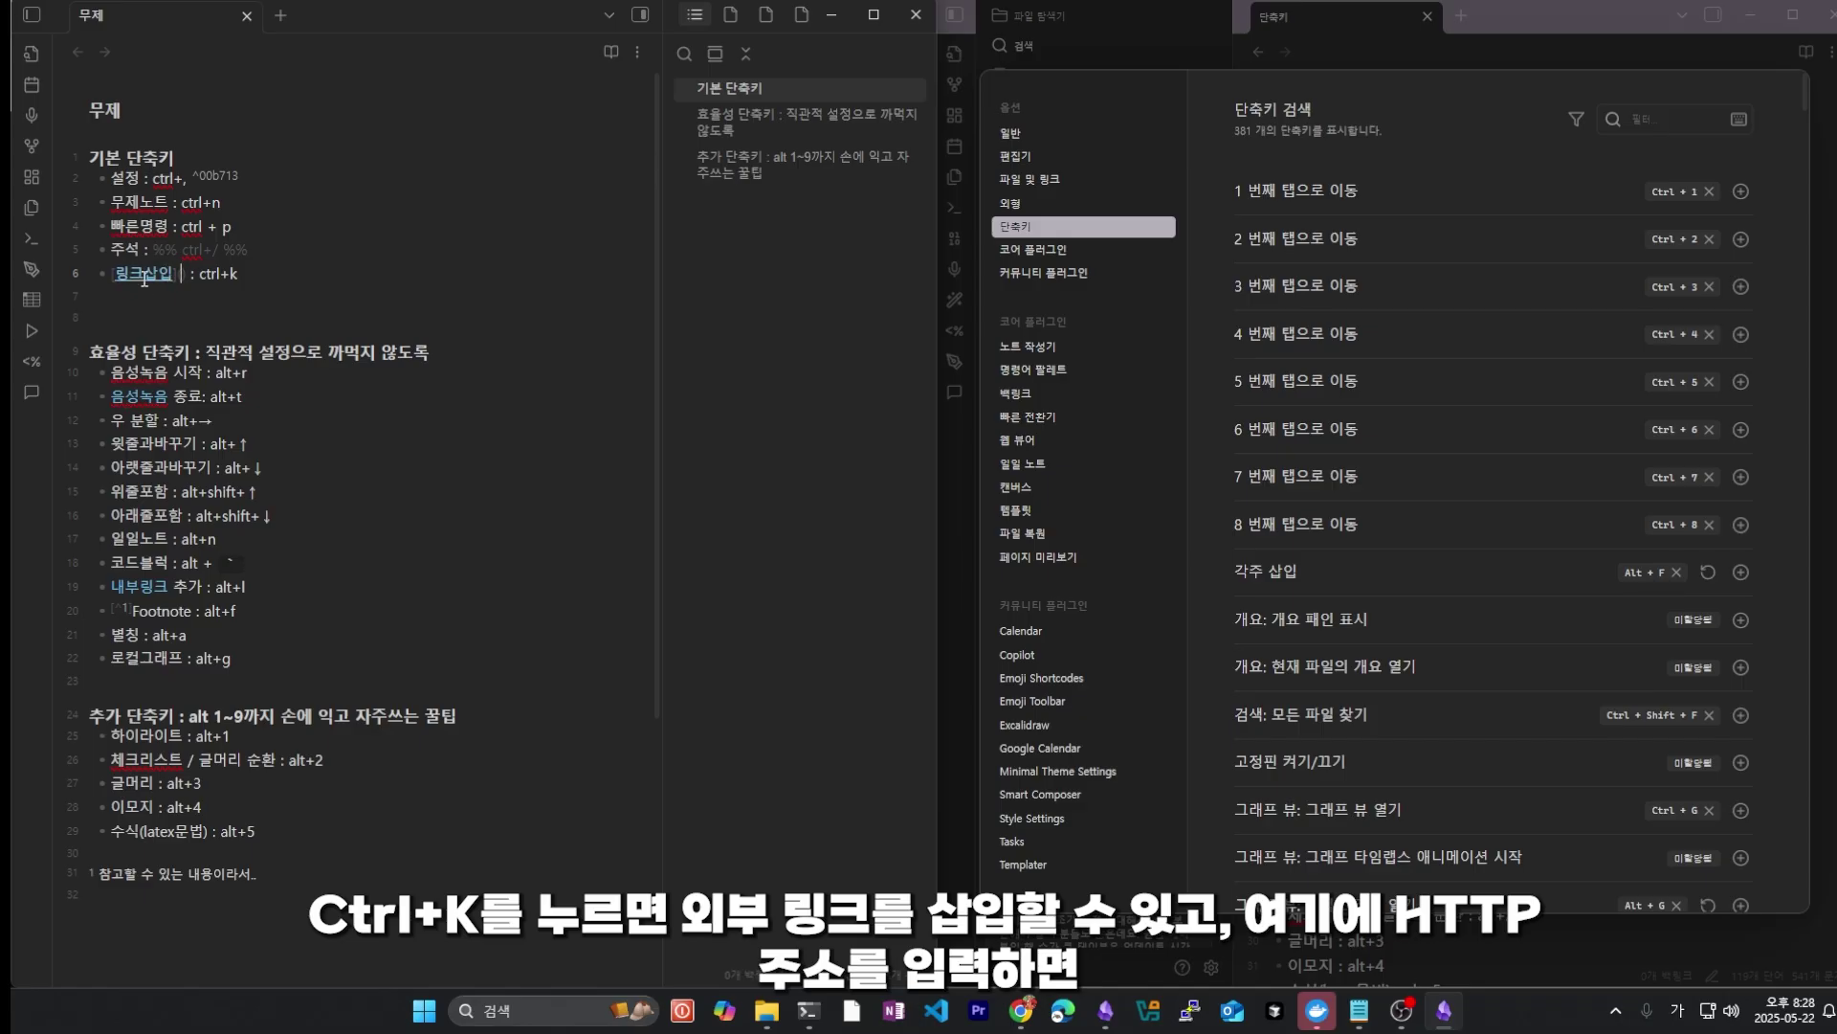
text(ㅗㅅ)
key(Hangul)
text(https://naver.com)
click(201, 293)
Step: Test the 링크삽입 link by opening it in the browser, and close the opened page
click(143, 274)
drag(349, 367, 505, 247)
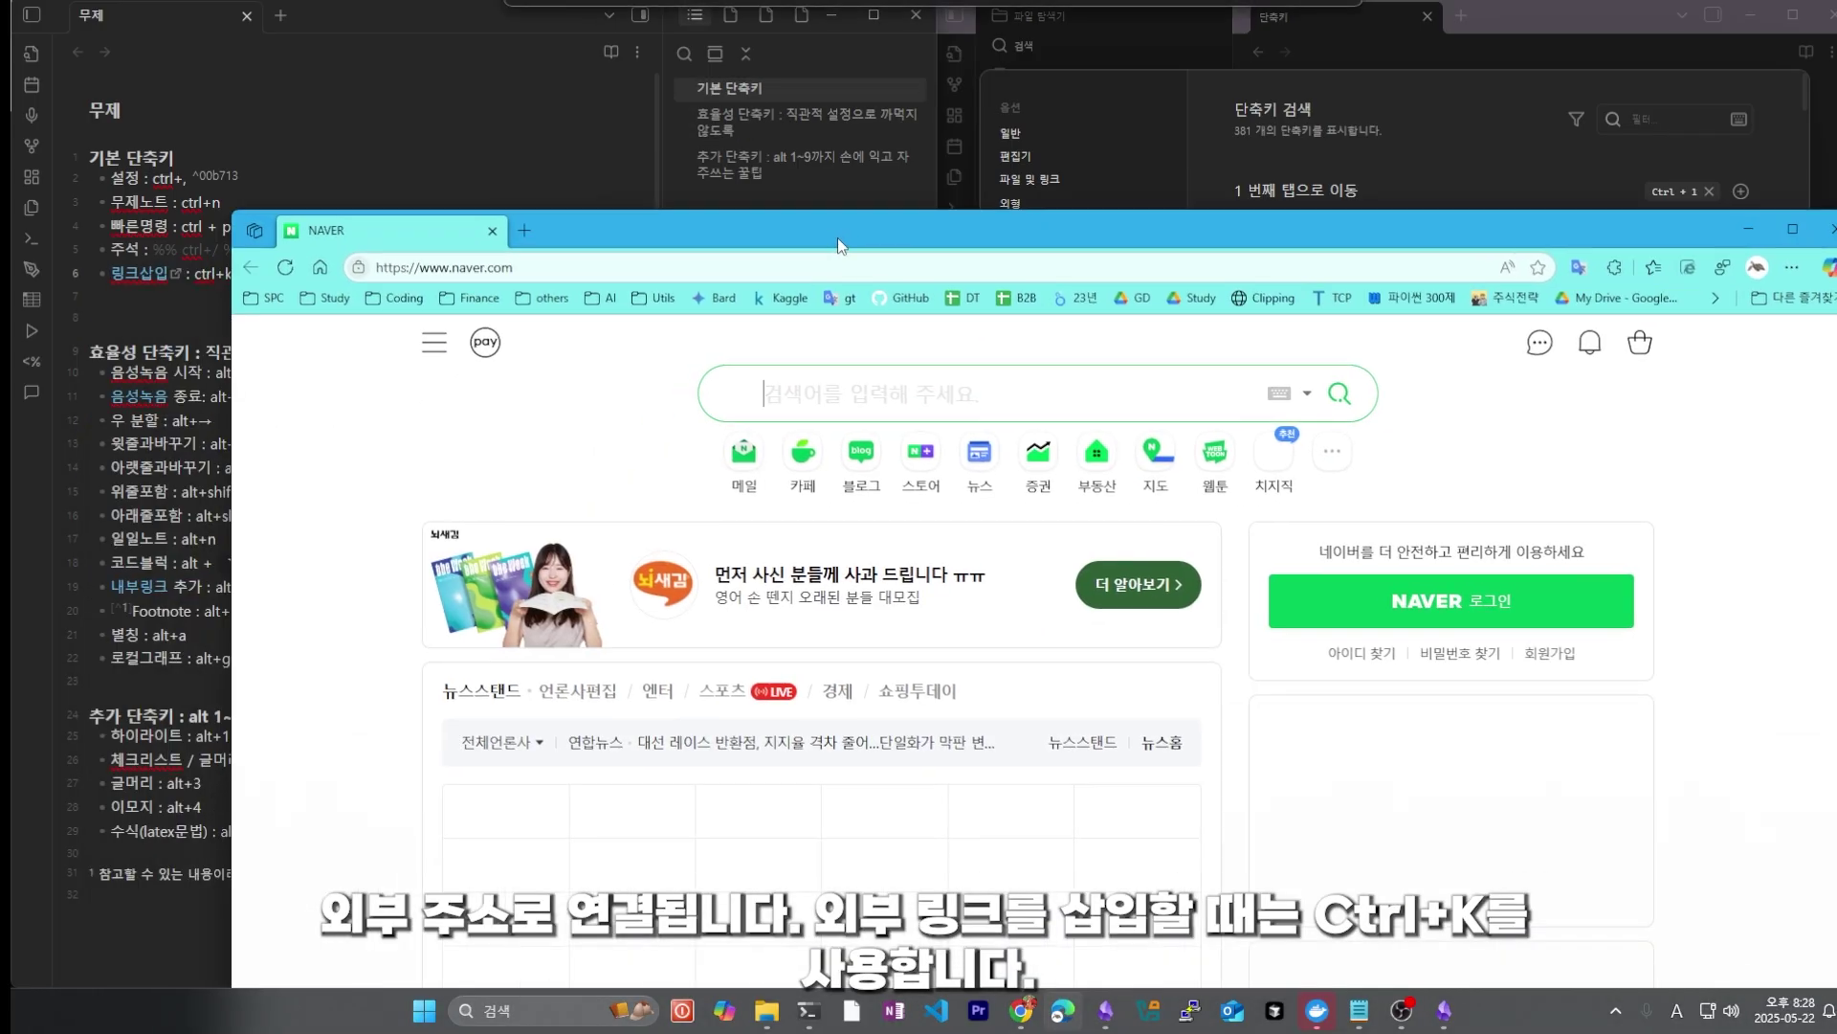
click(493, 232)
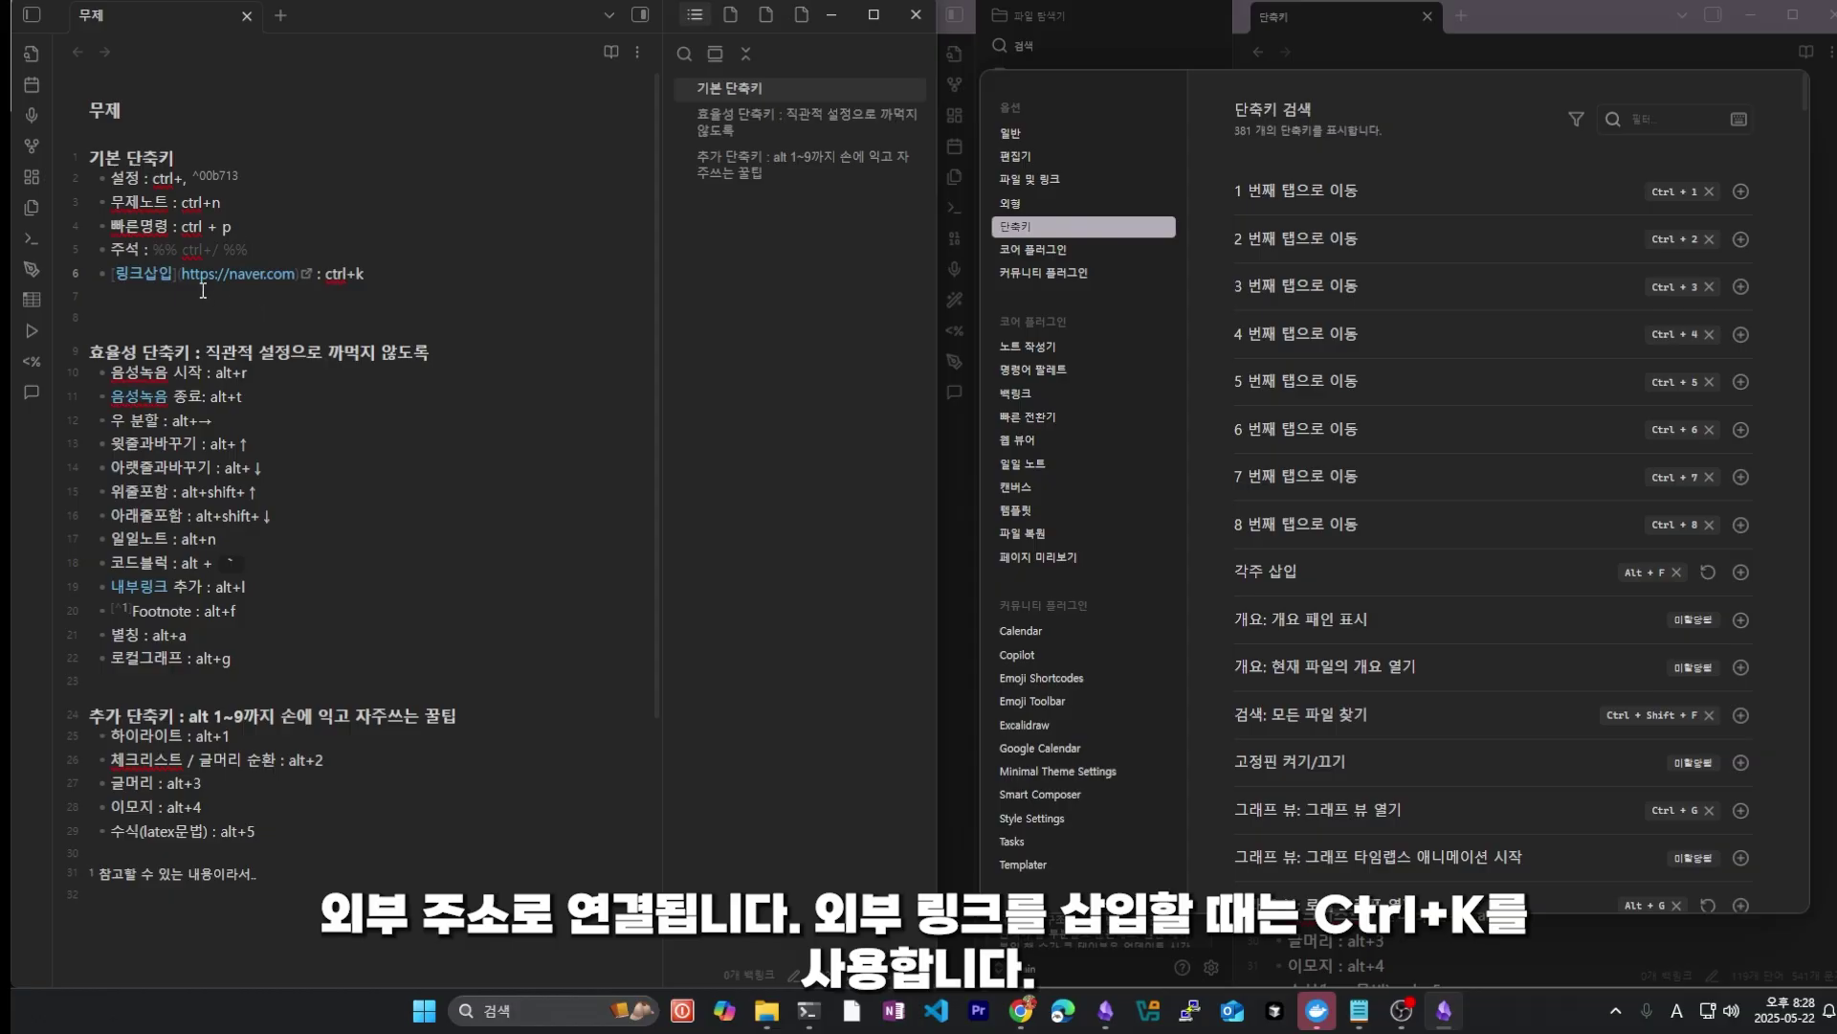
Step: Remove the extra blank line above the 효율성 단축키 heading in the SynStudy note
click(305, 357)
drag(89, 157, 313, 299)
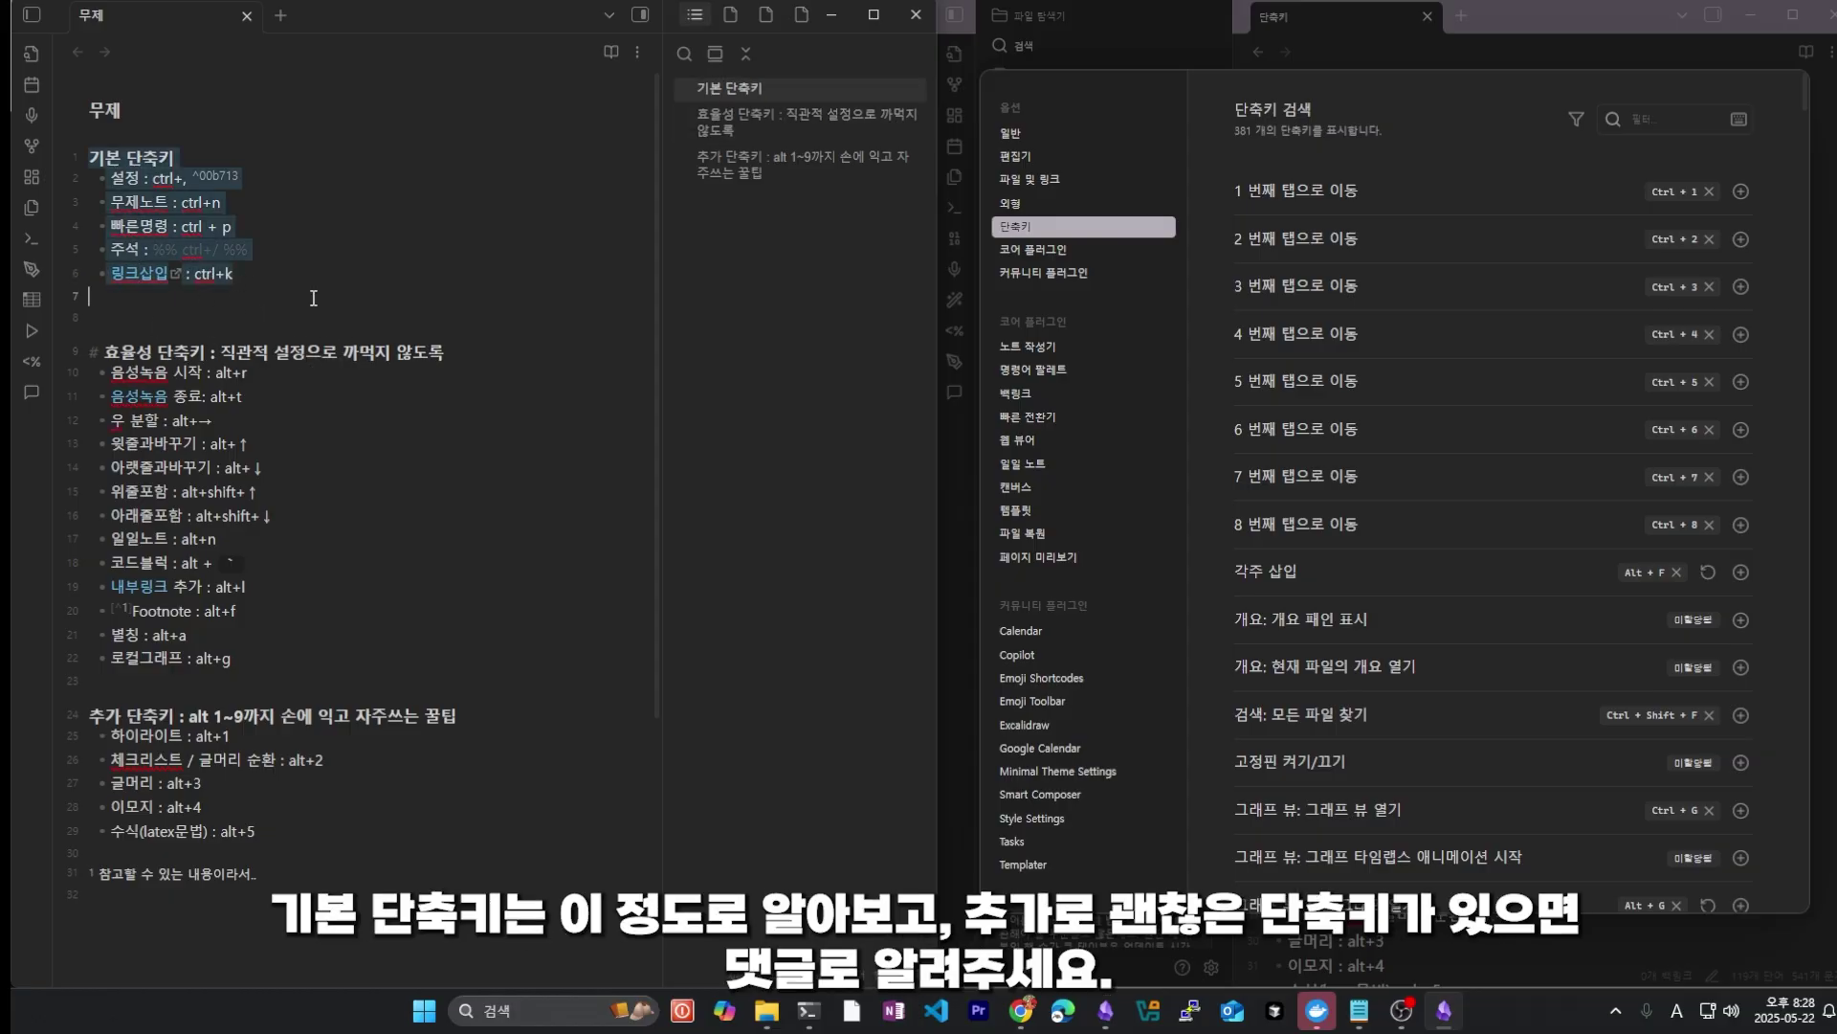
click(248, 308)
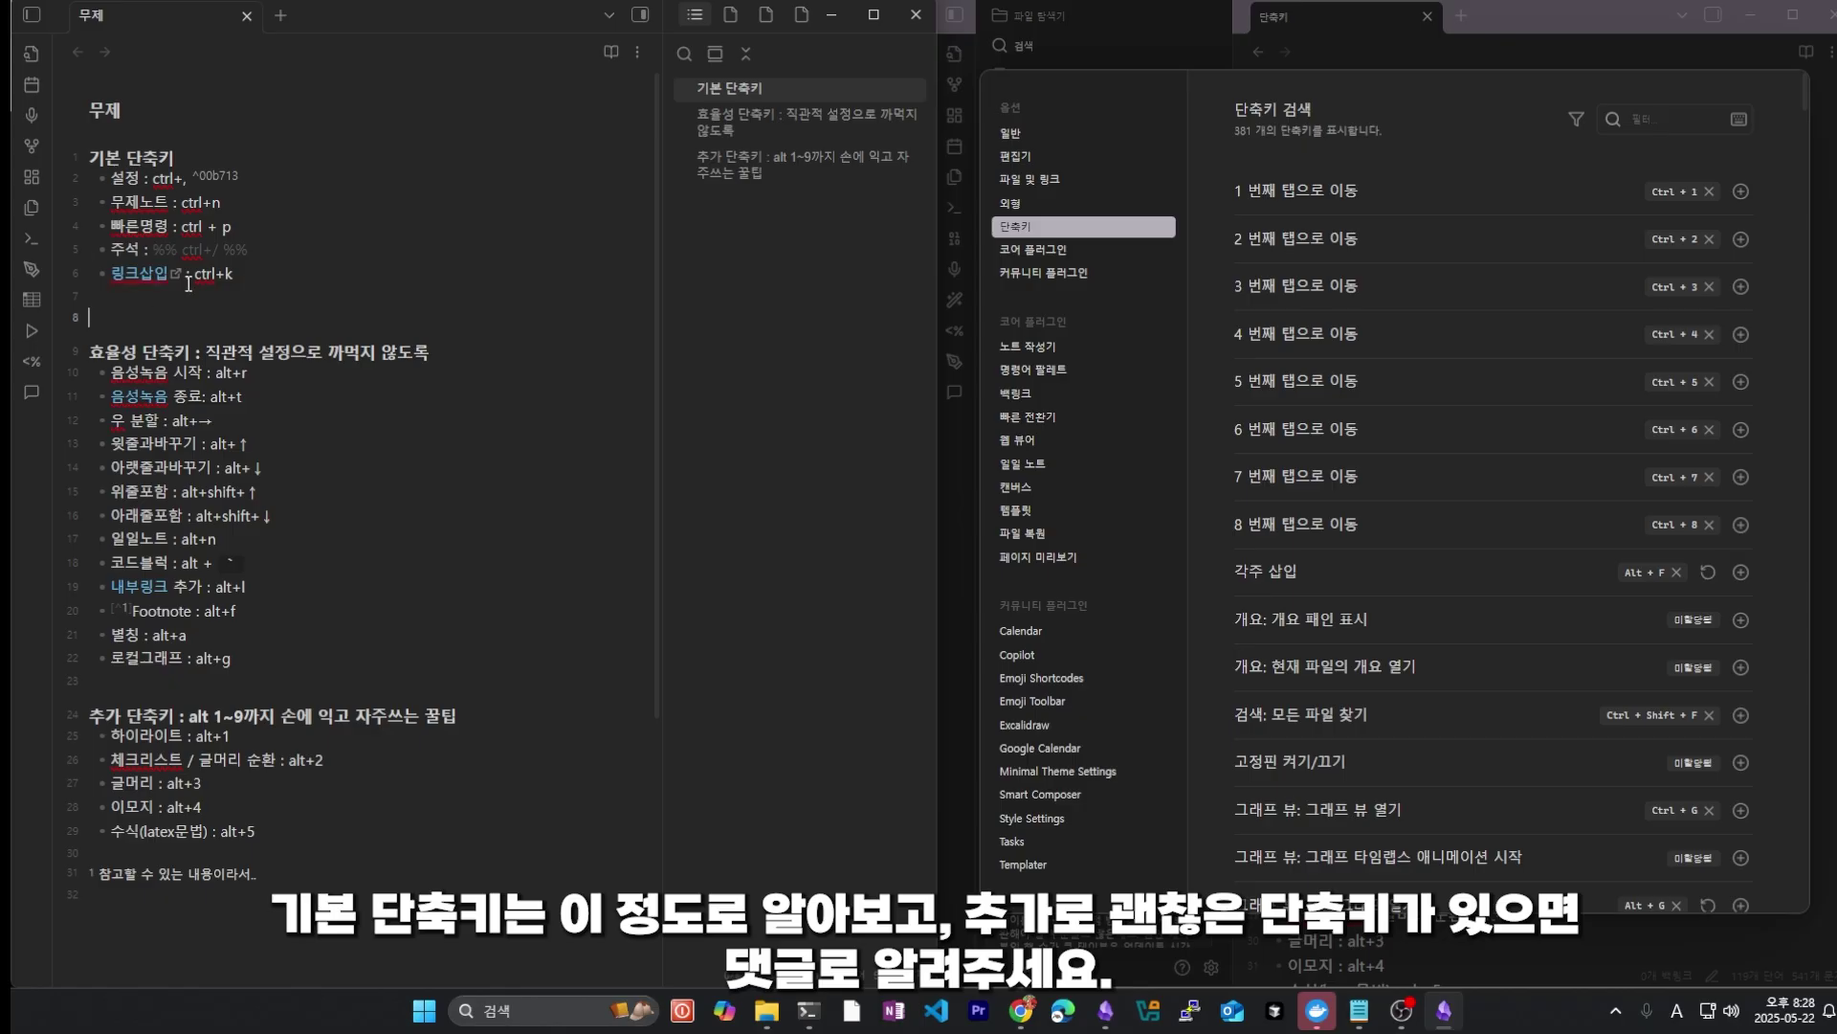
key(BackSpace)
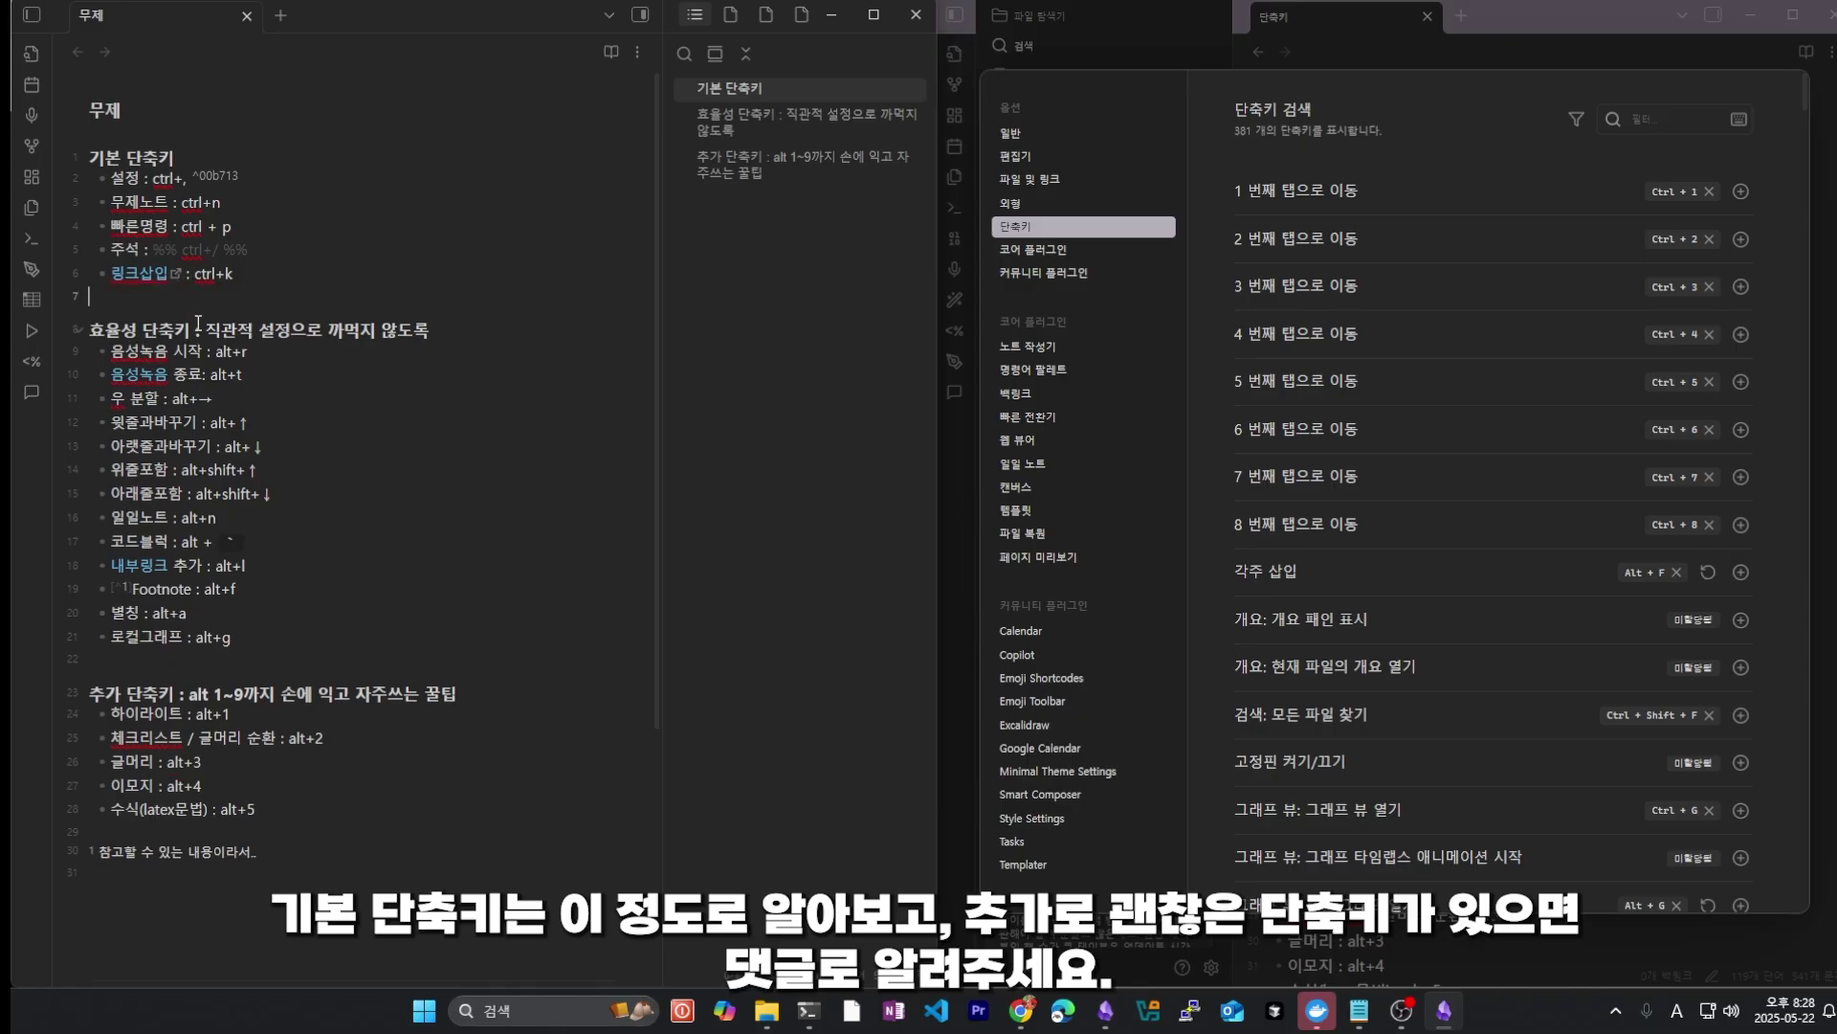
Step: Search the main vault's hotkeys for 녹 and assign Alt+R to 음성 녹음: 음성 녹음 시작
drag(90, 328, 441, 330)
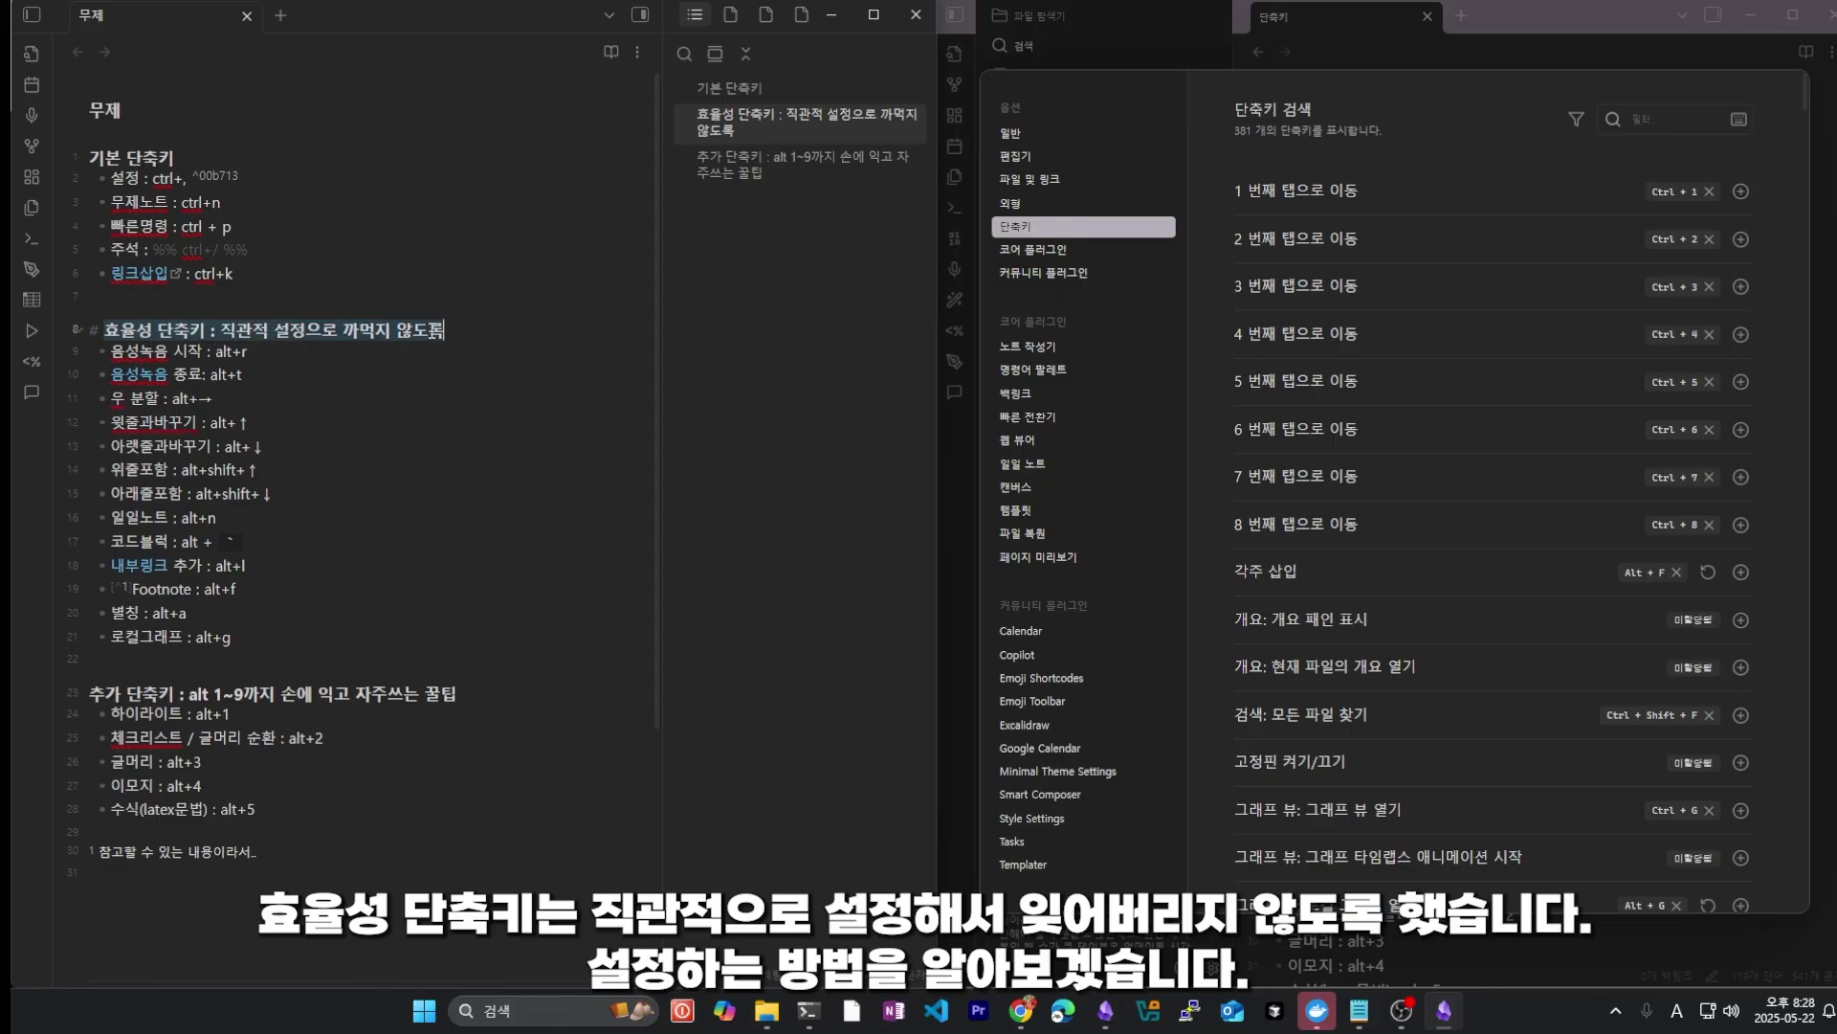
click(215, 352)
click(1650, 125)
text(녹)
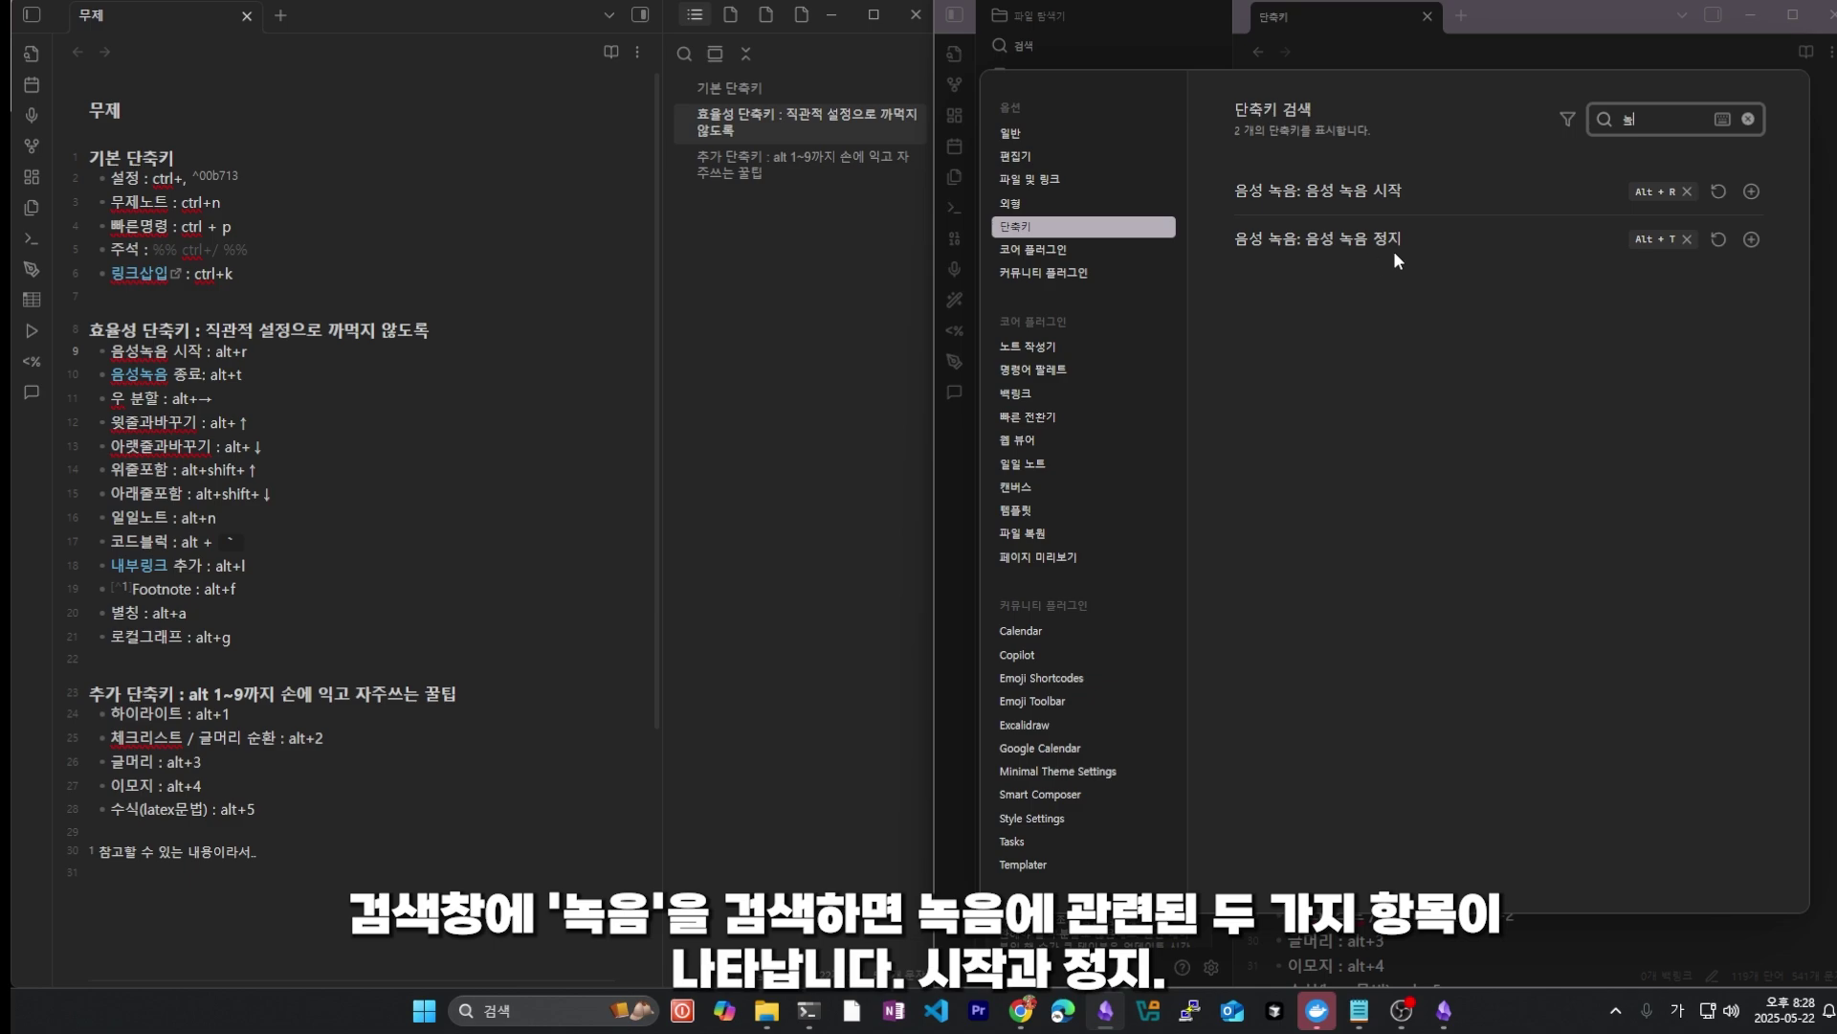
click(1757, 188)
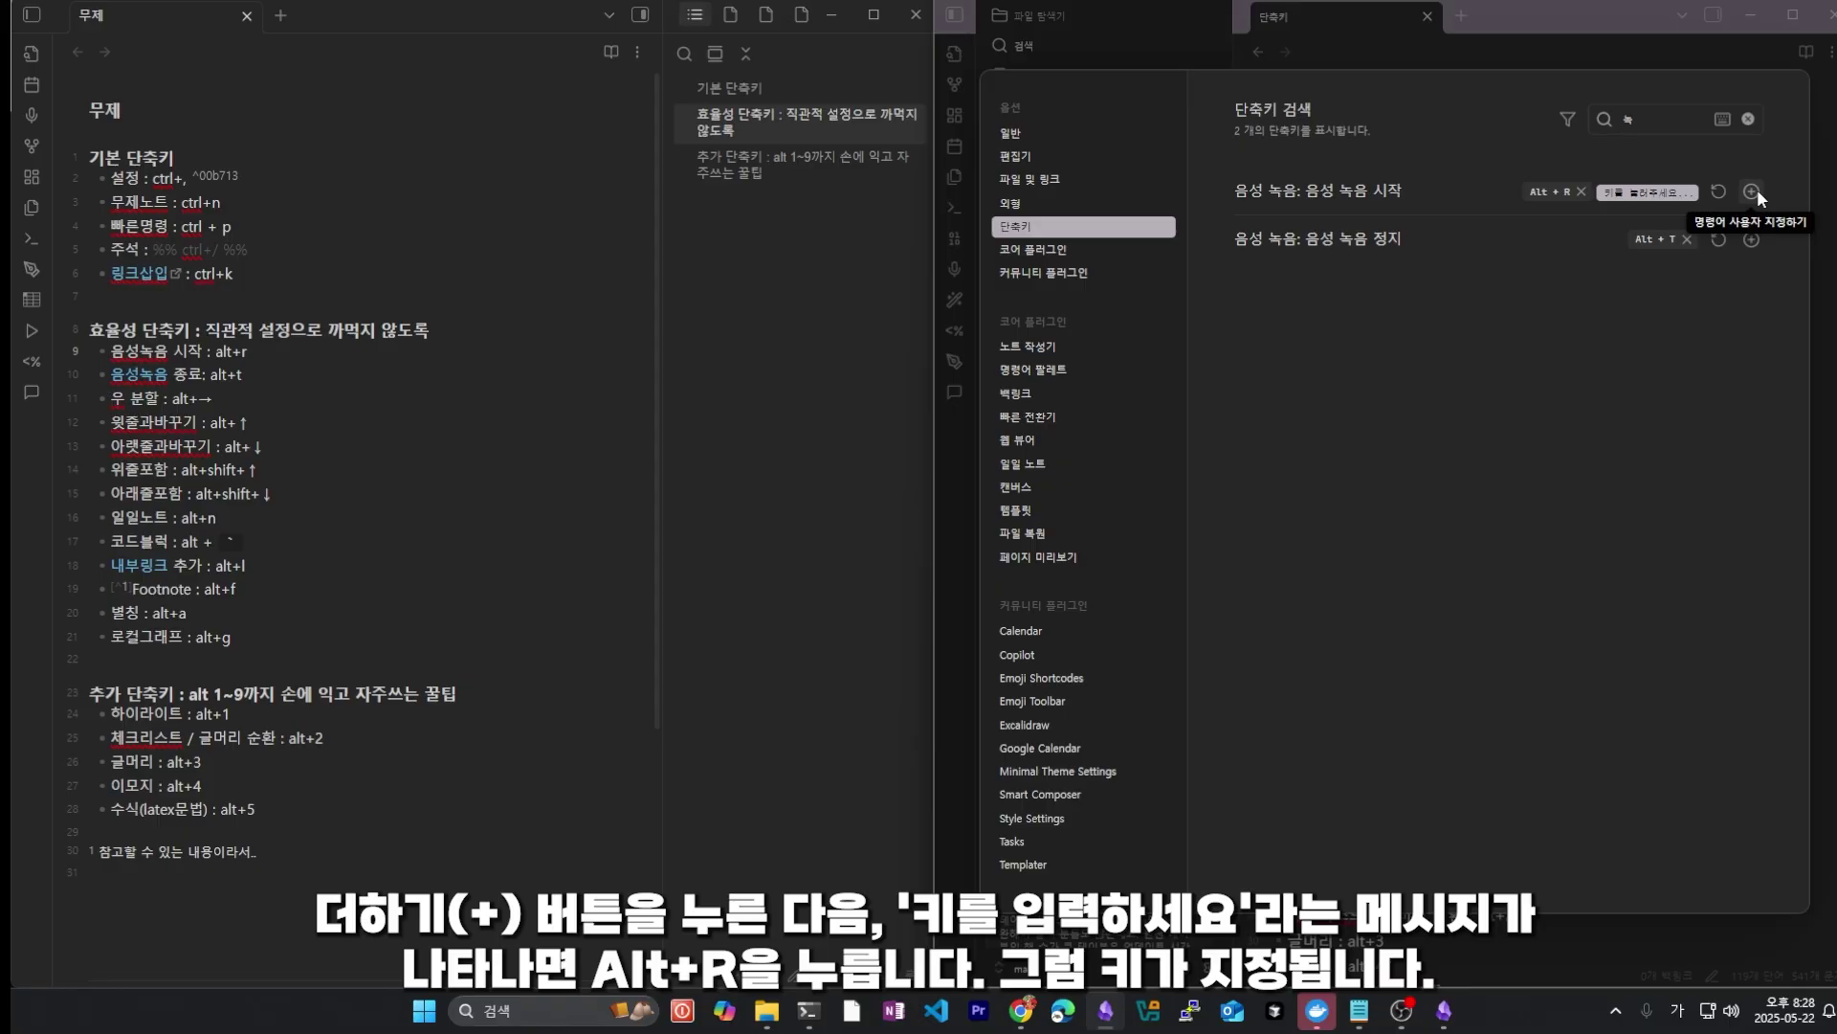
key(alt+r)
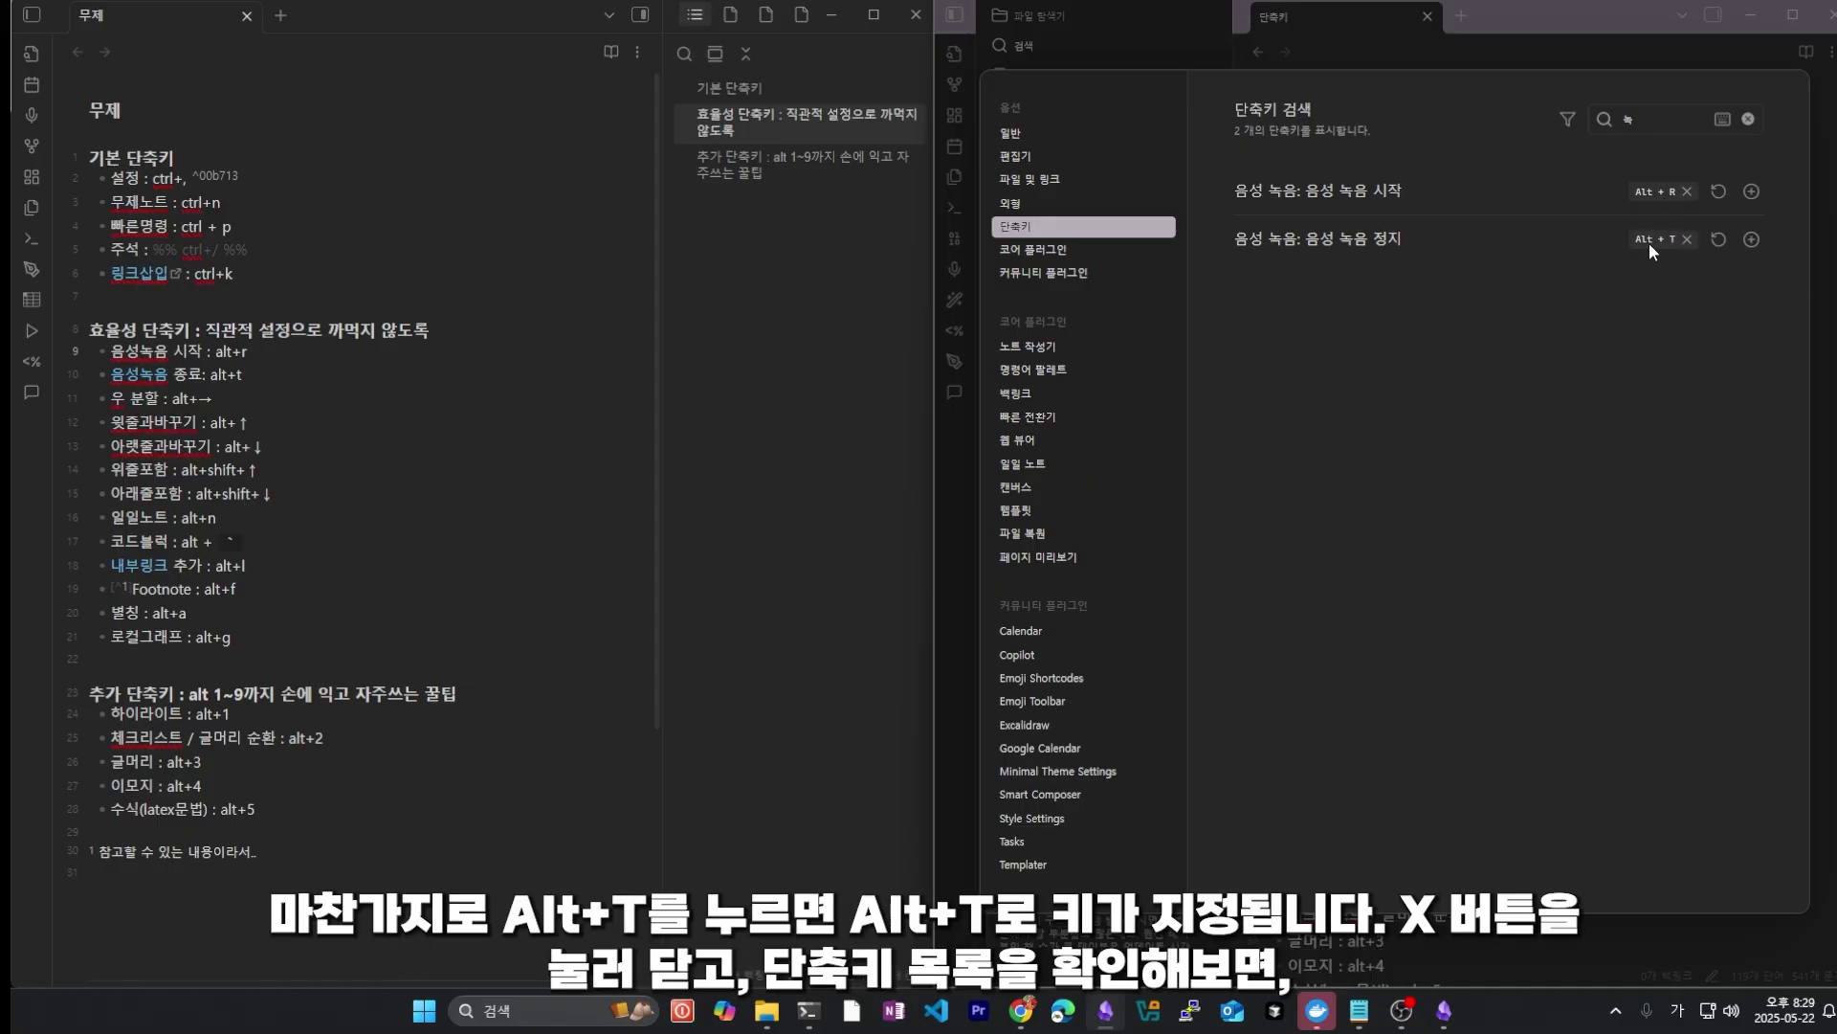
Step: Clear the hotkey search, filter by 내가 할당한 단축키들 and check the voice recording start and stop entries
click(1748, 118)
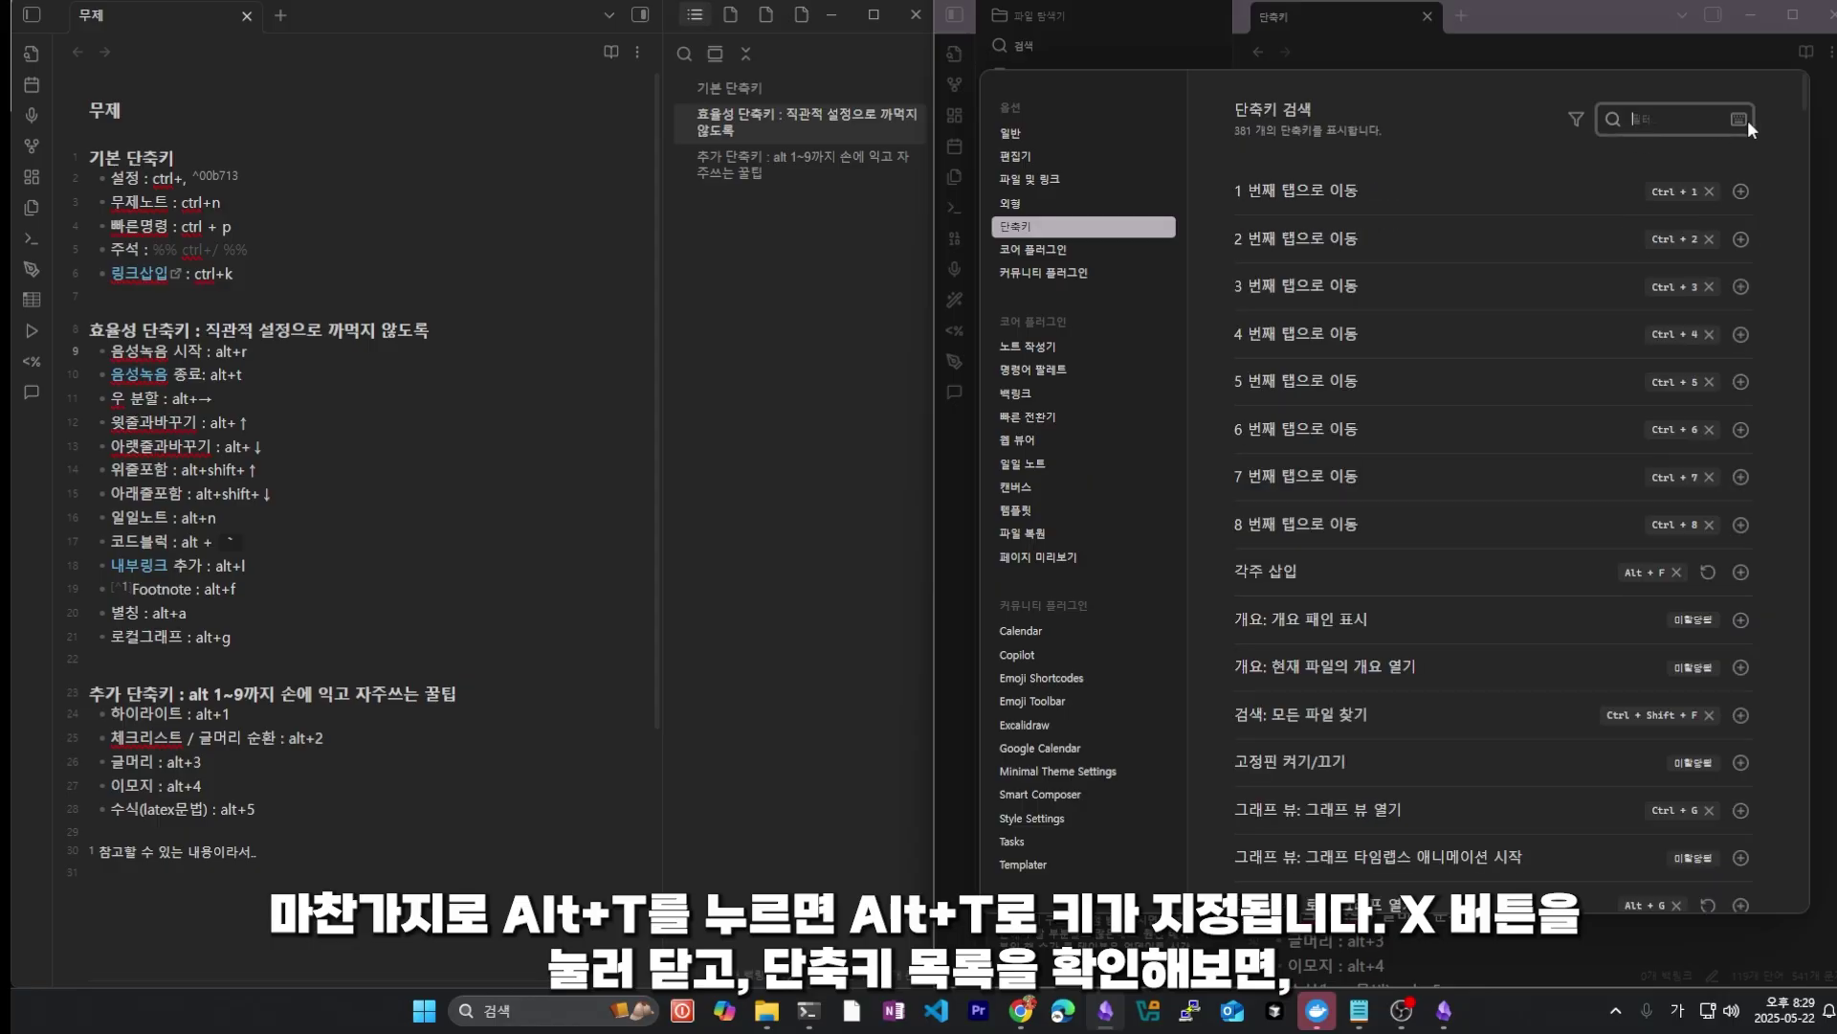
click(1583, 123)
click(1626, 187)
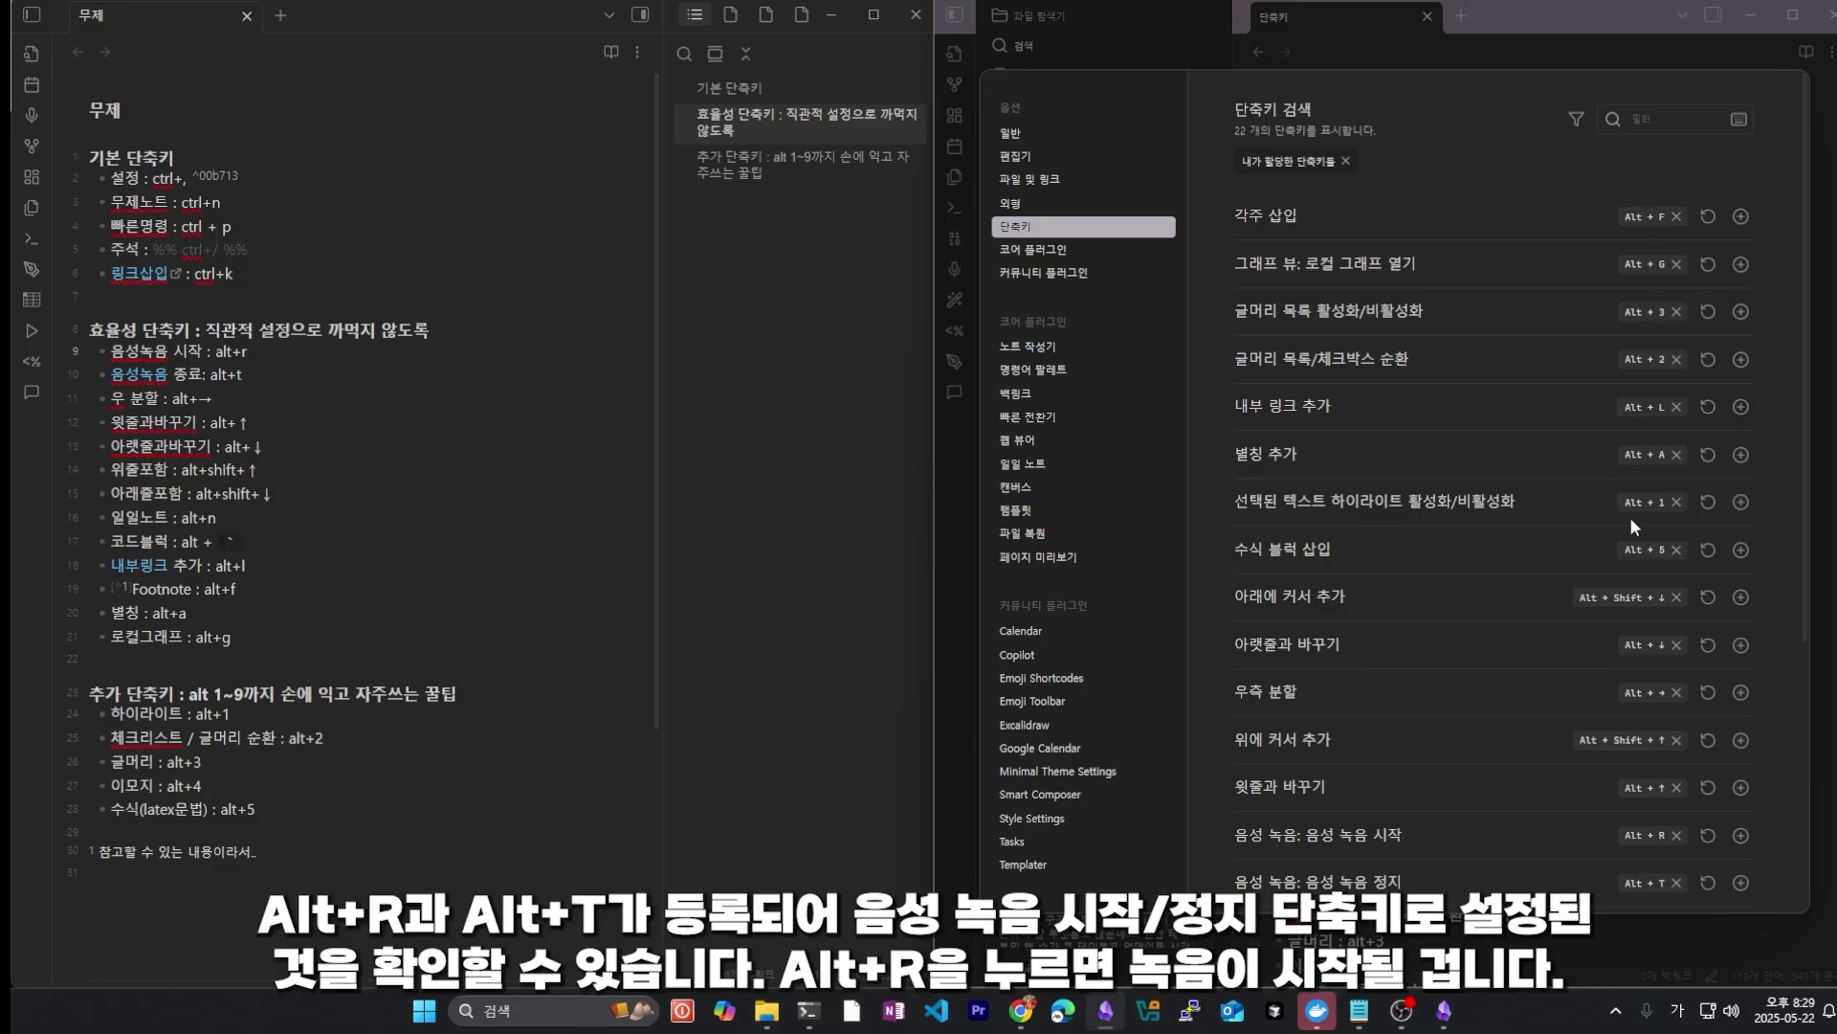
scroll(1663, 670, down, 2)
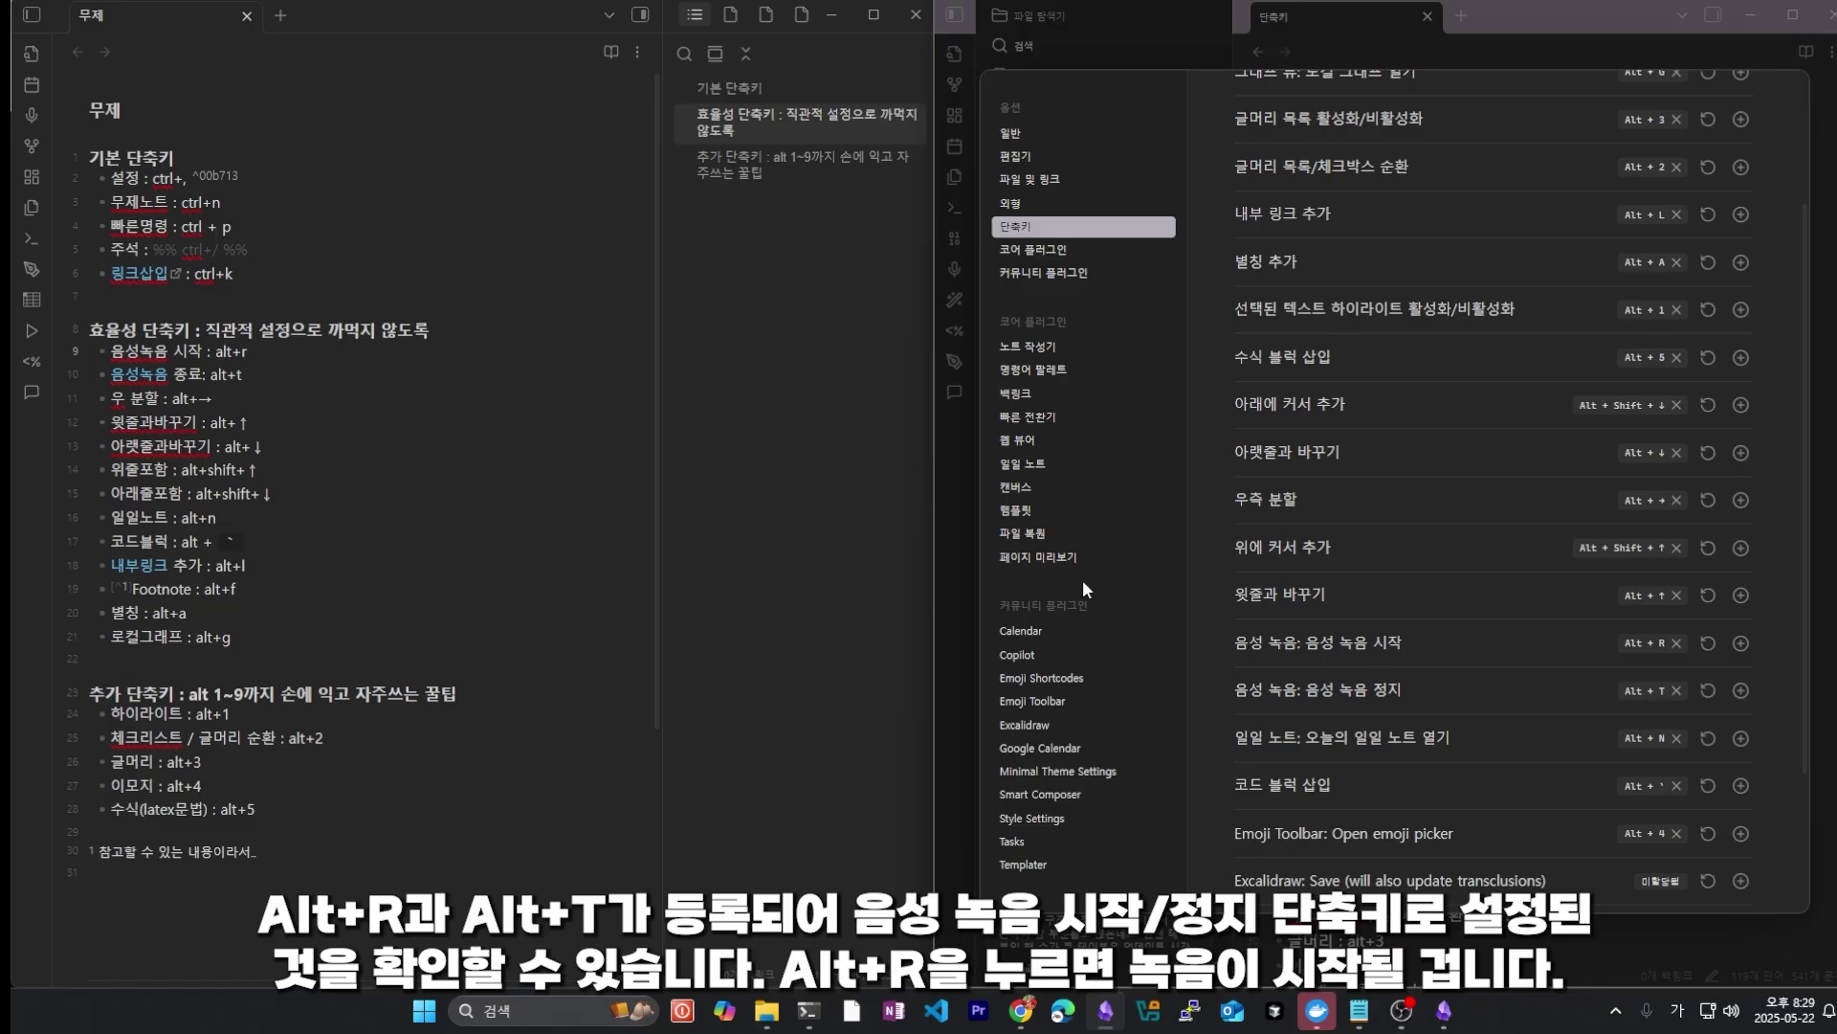
Step: Record a short voice clip into the main vault's 단축키 note using the recording hotkeys and play it back
click(311, 379)
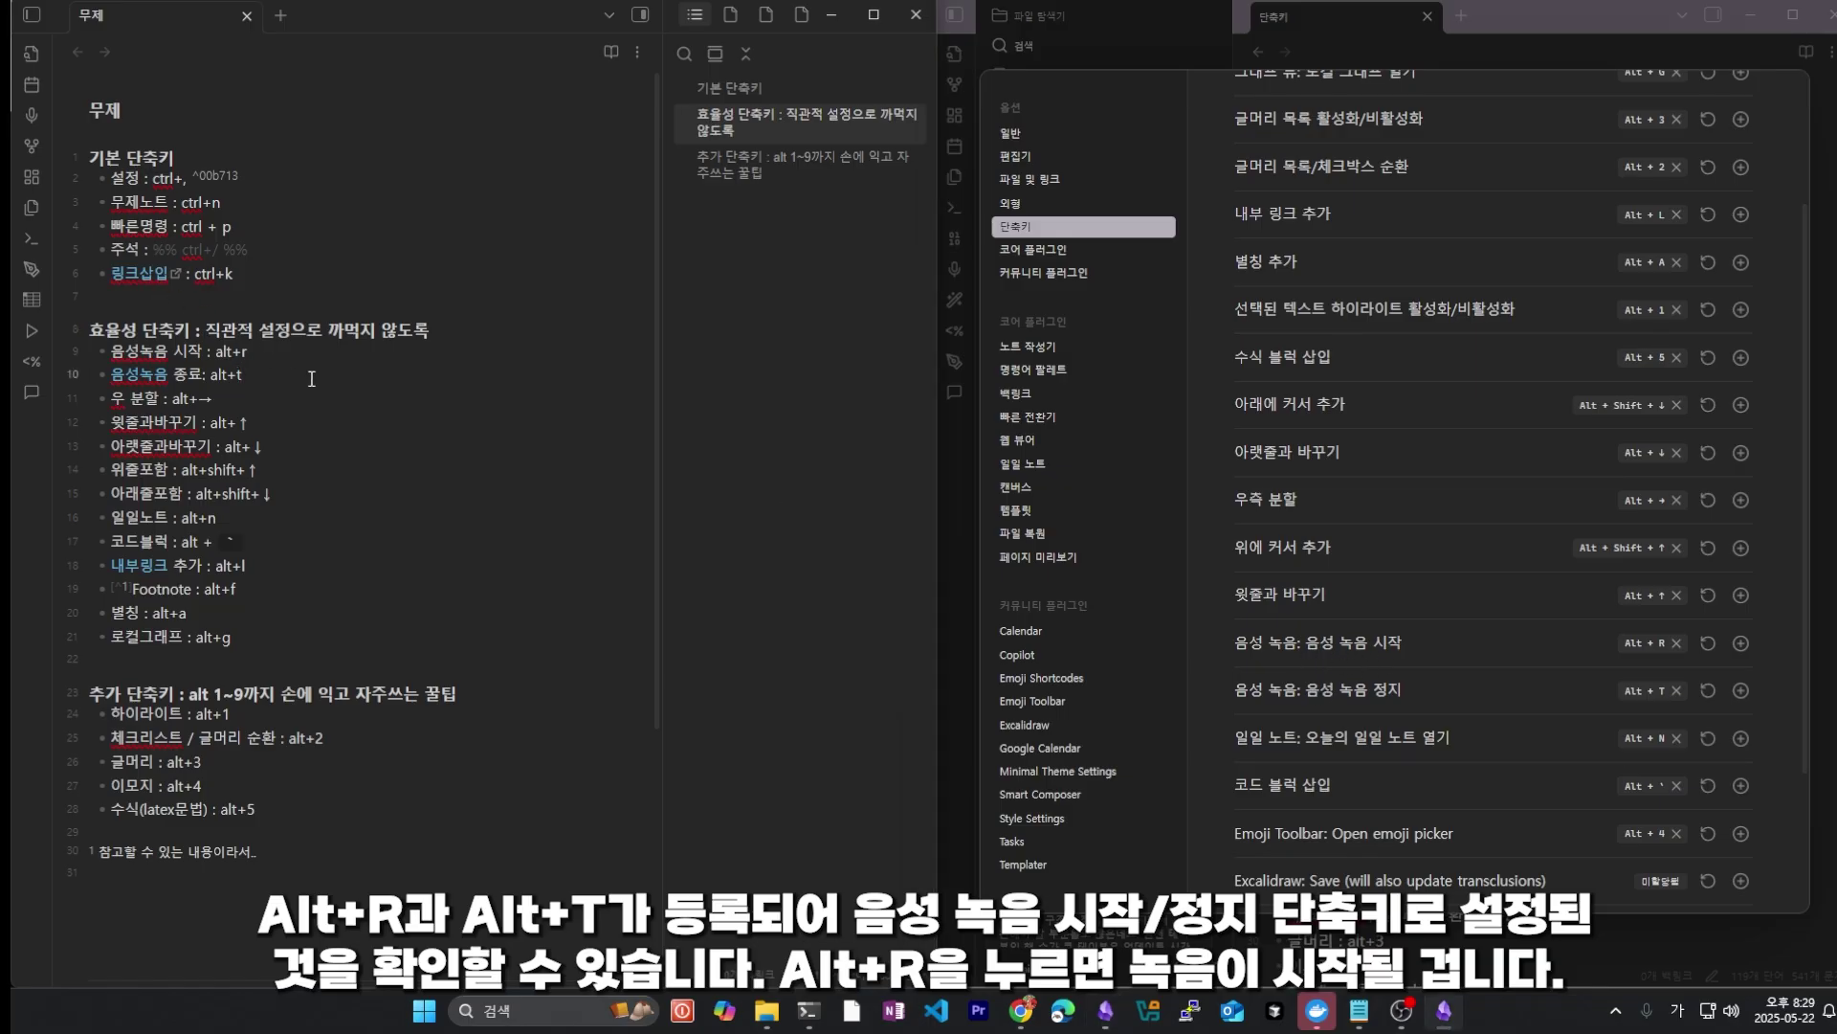
key(Return)
key(alt+r)
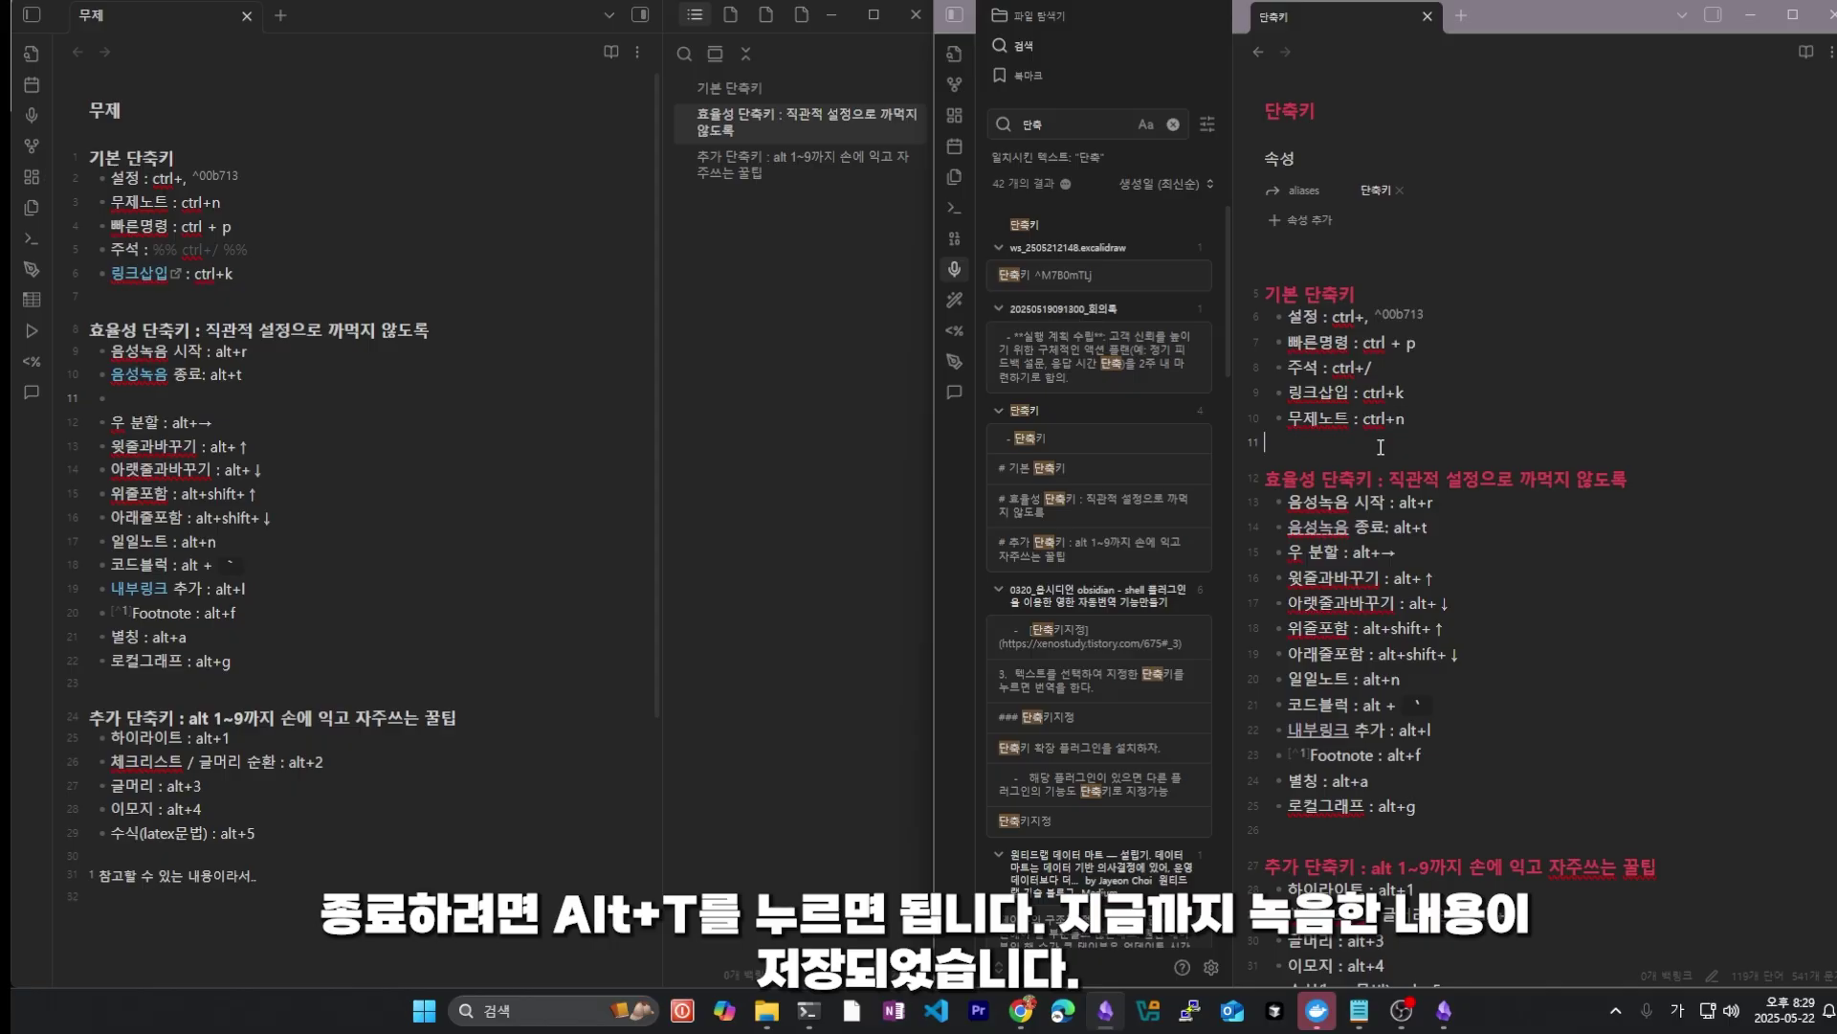
key(alt+t)
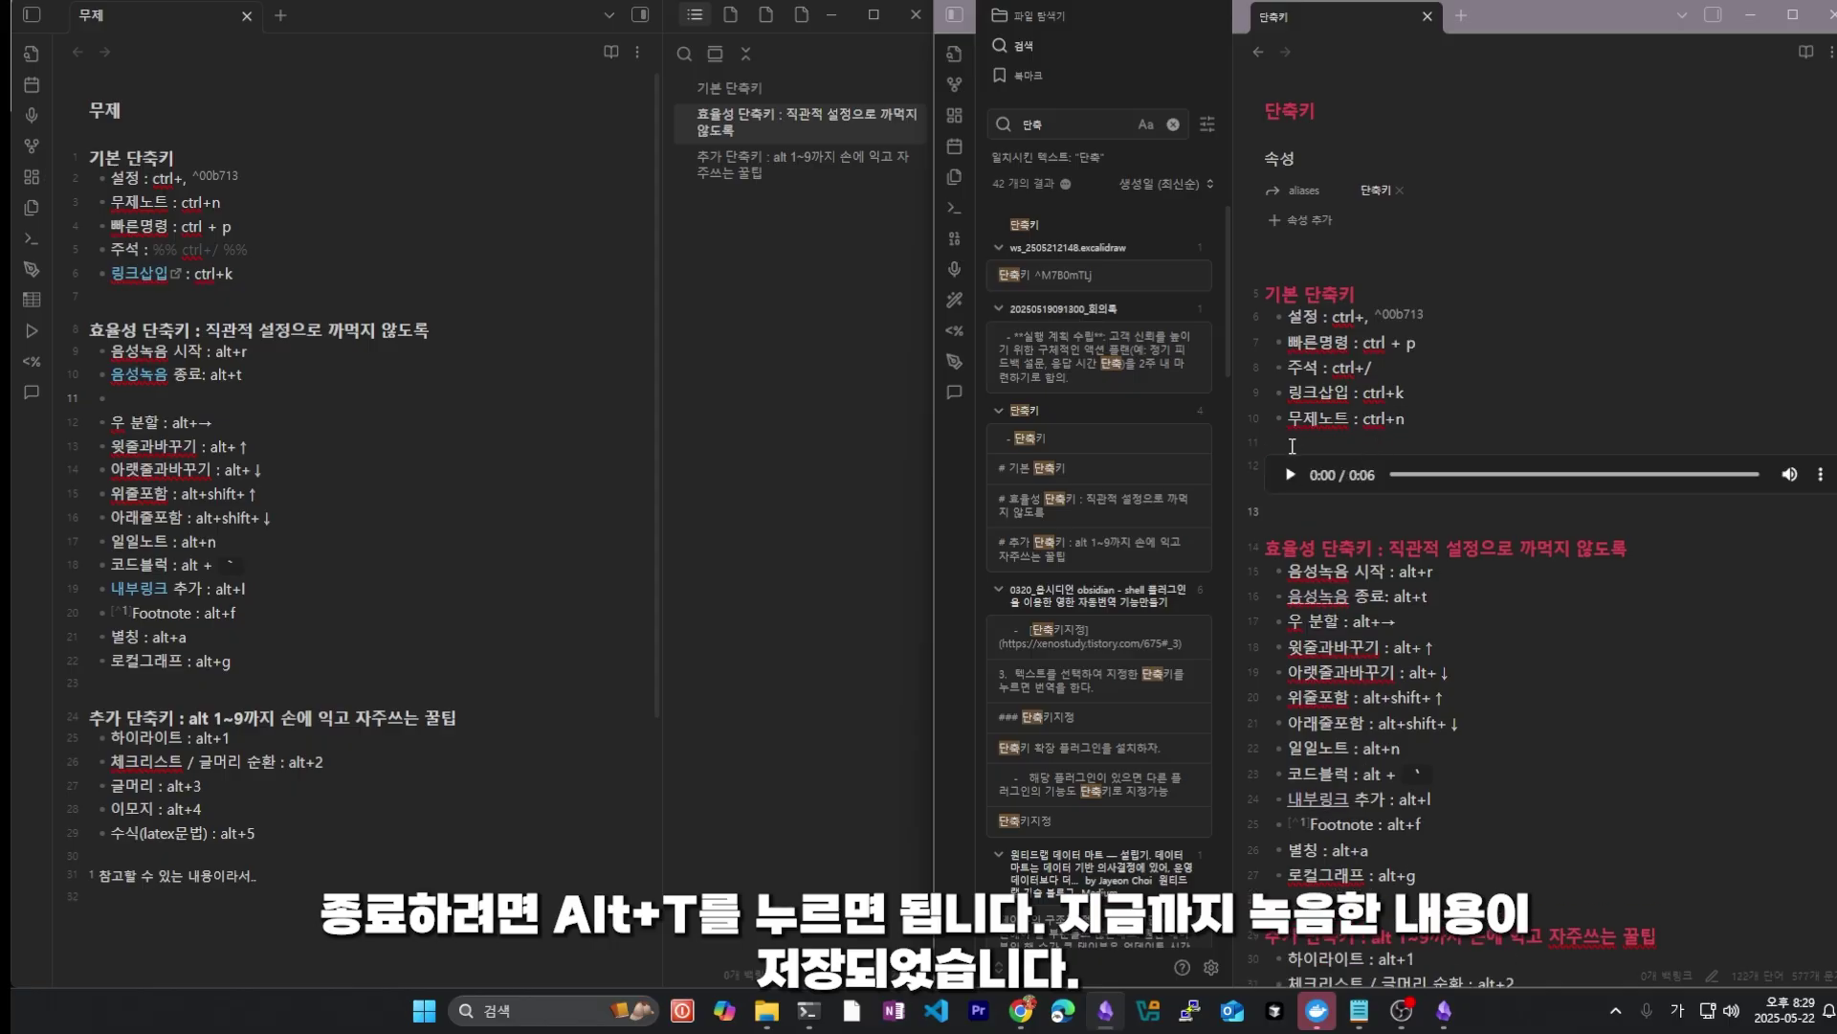
click(1291, 474)
click(1347, 466)
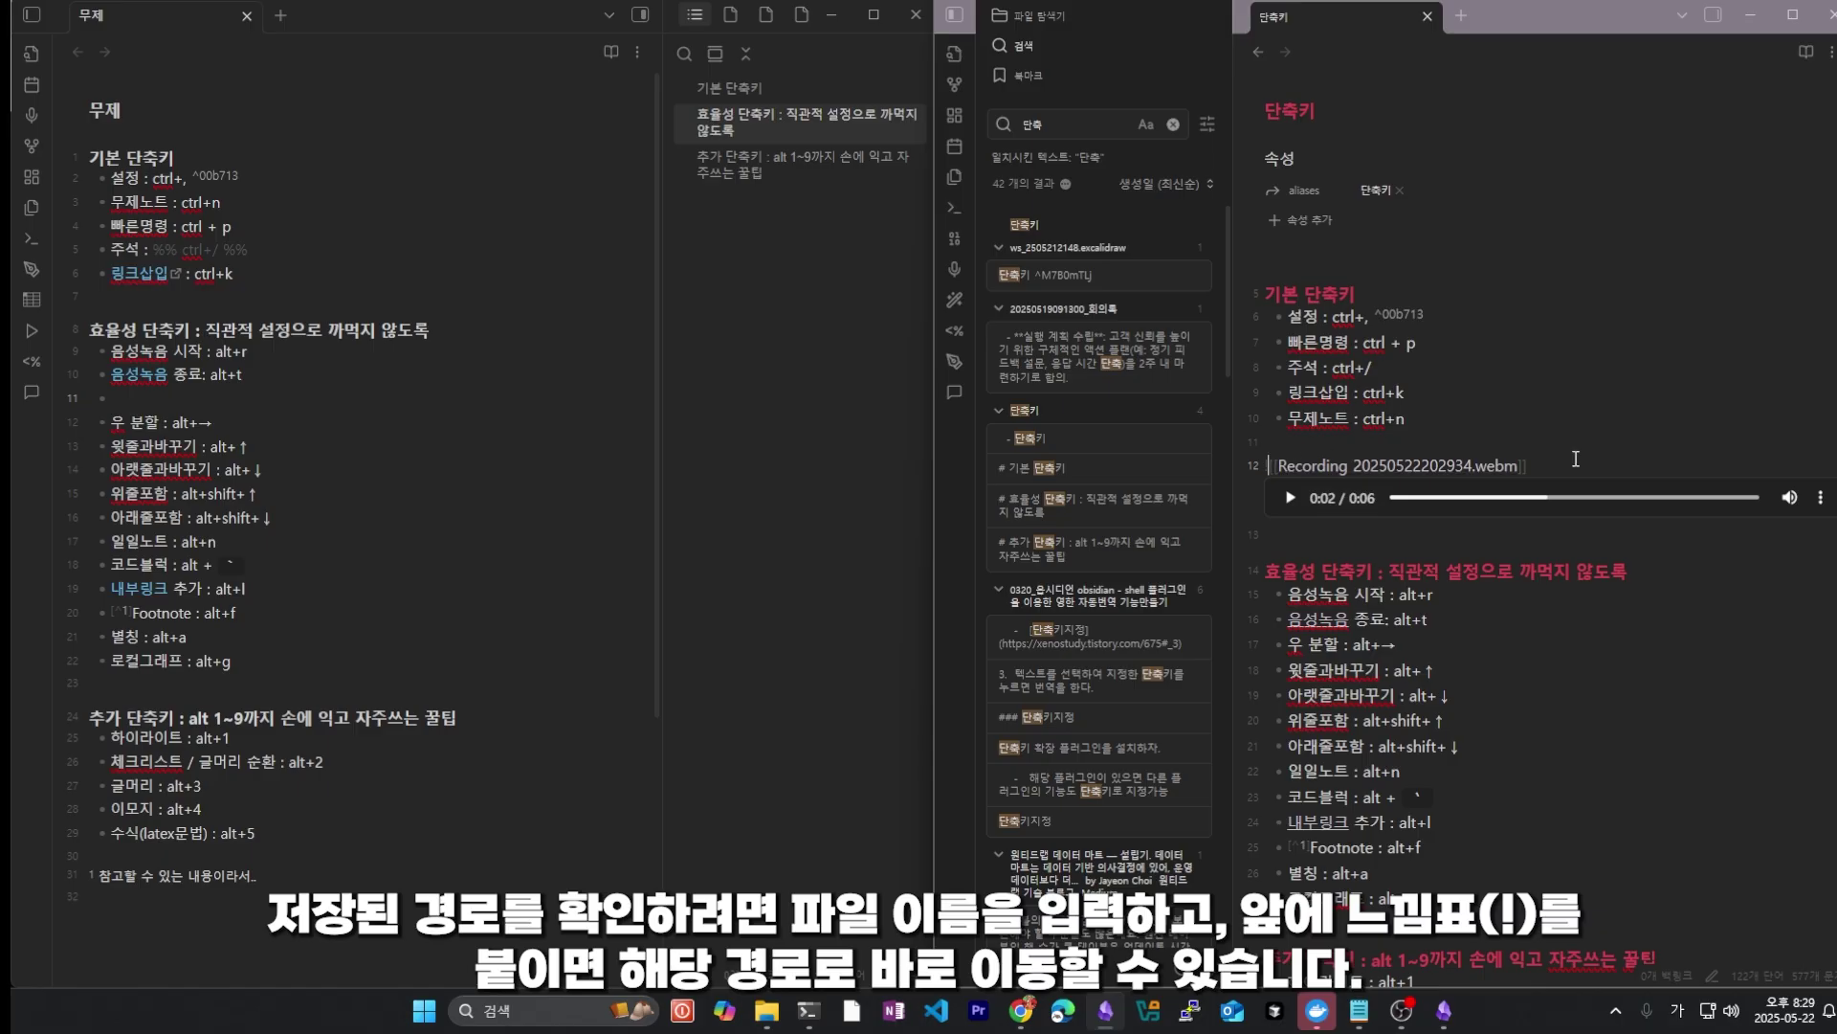
Step: Delete the embedded recording and its leftover blank line from the main vault's 단축키 note
drag(1574, 461, 1230, 467)
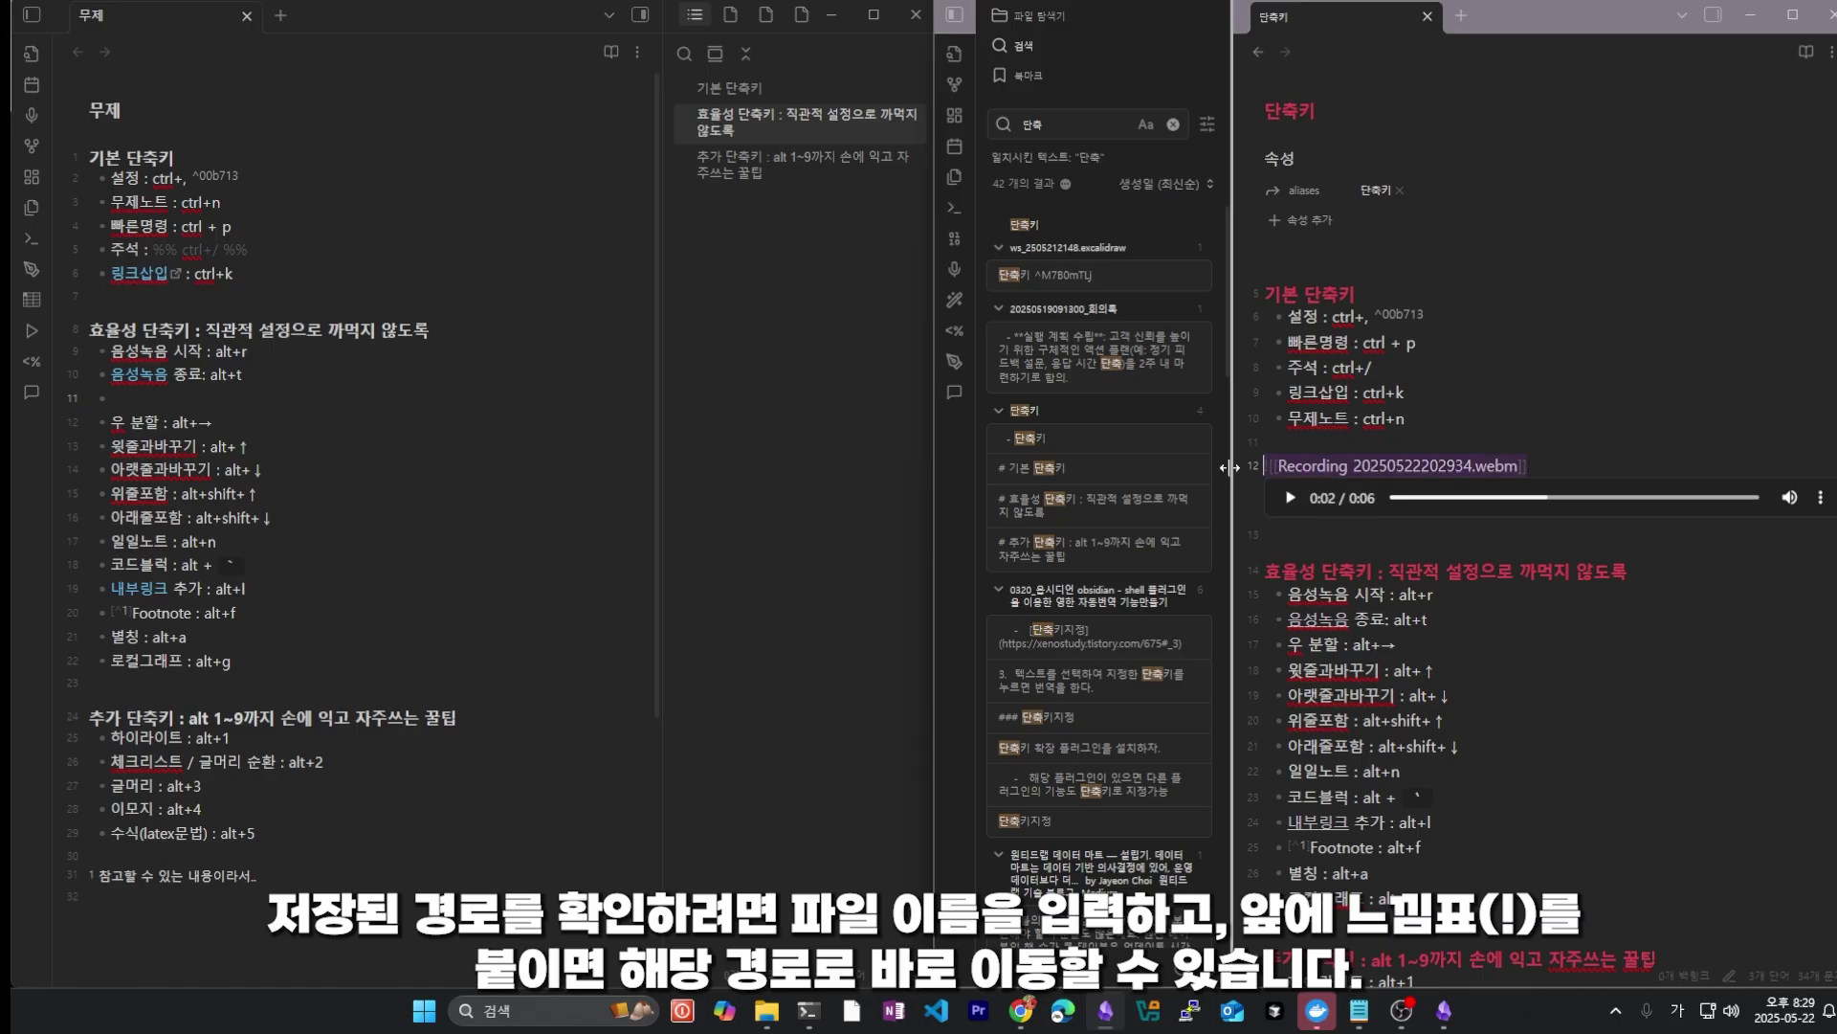
key(BackSpace)
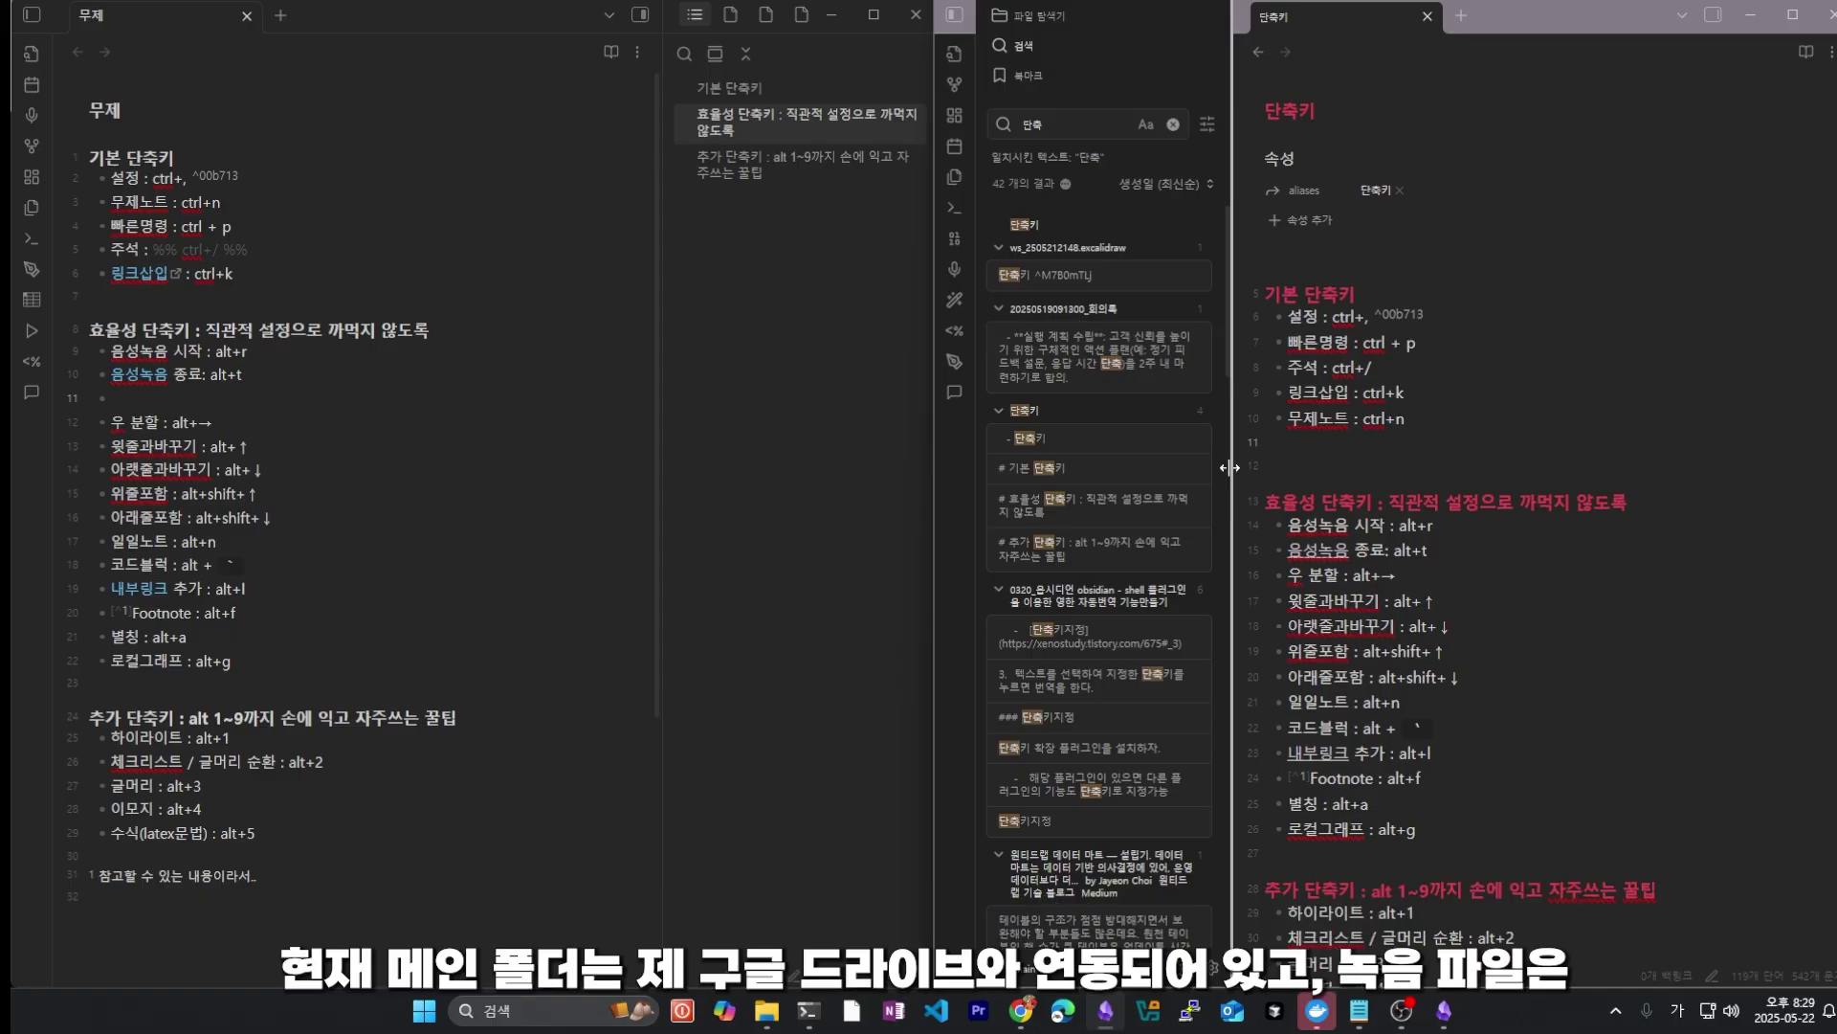
key(Delete)
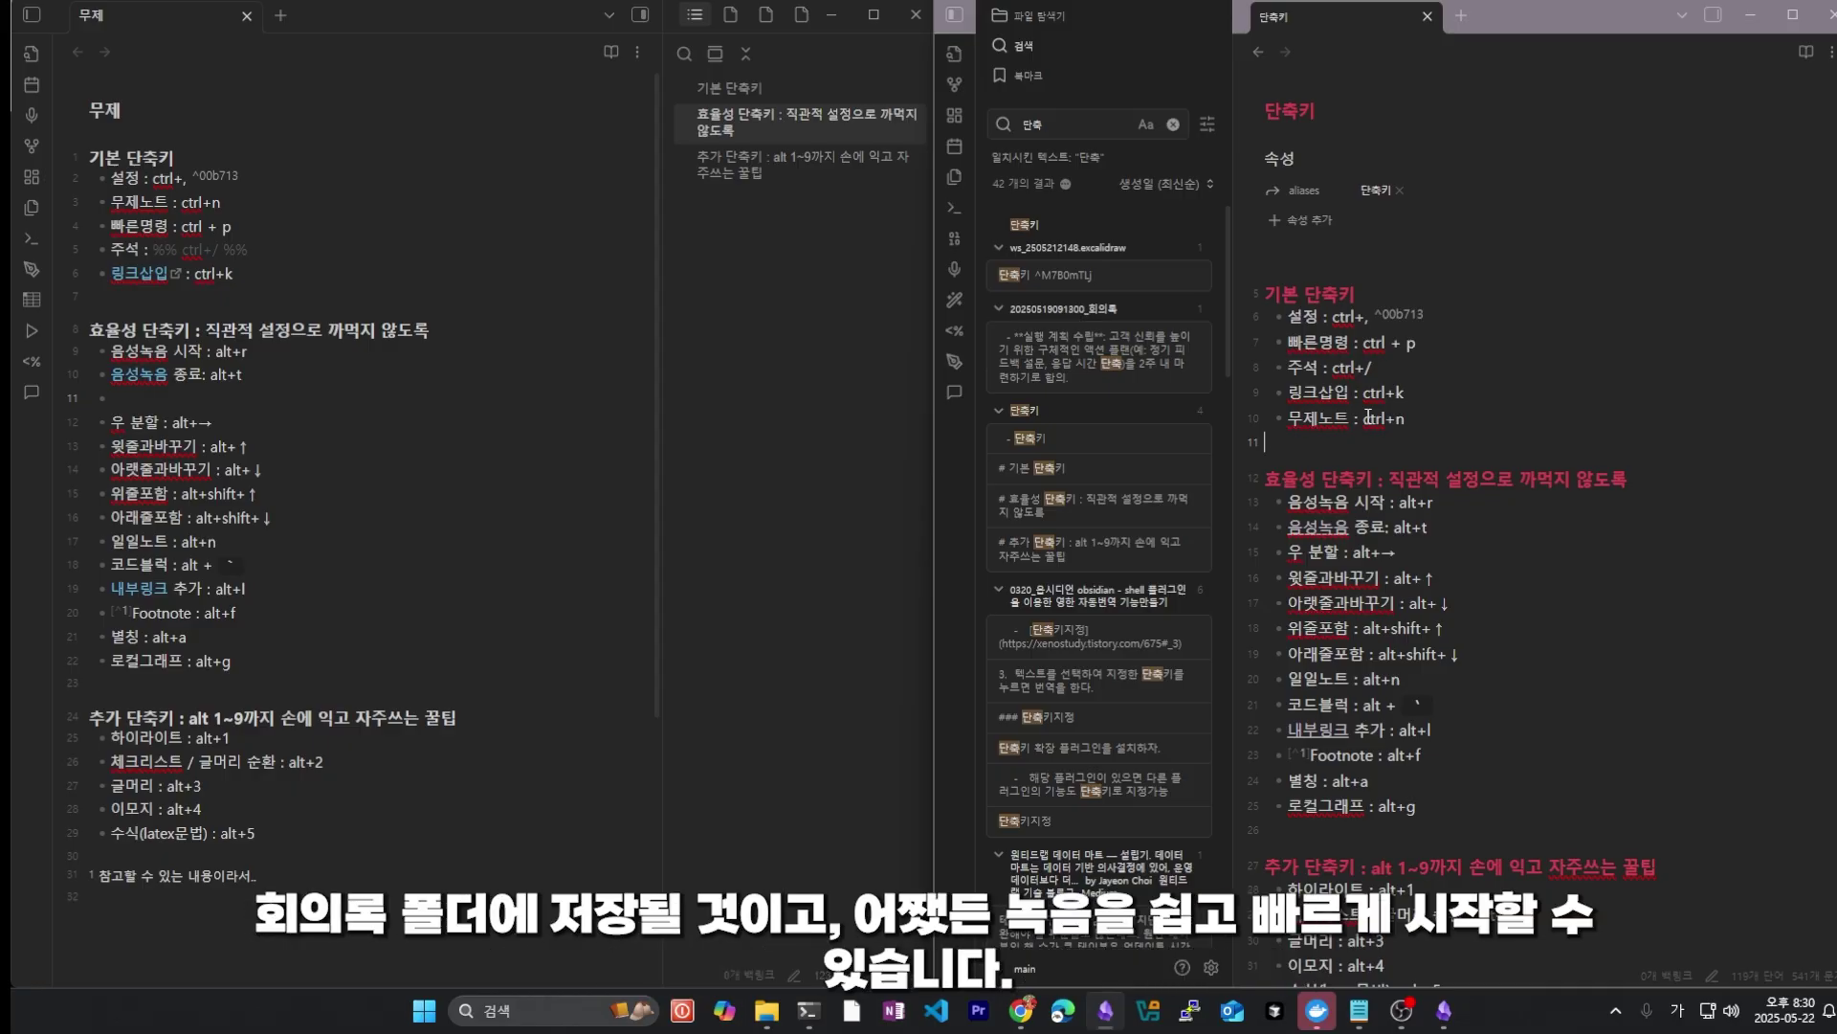
click(1333, 481)
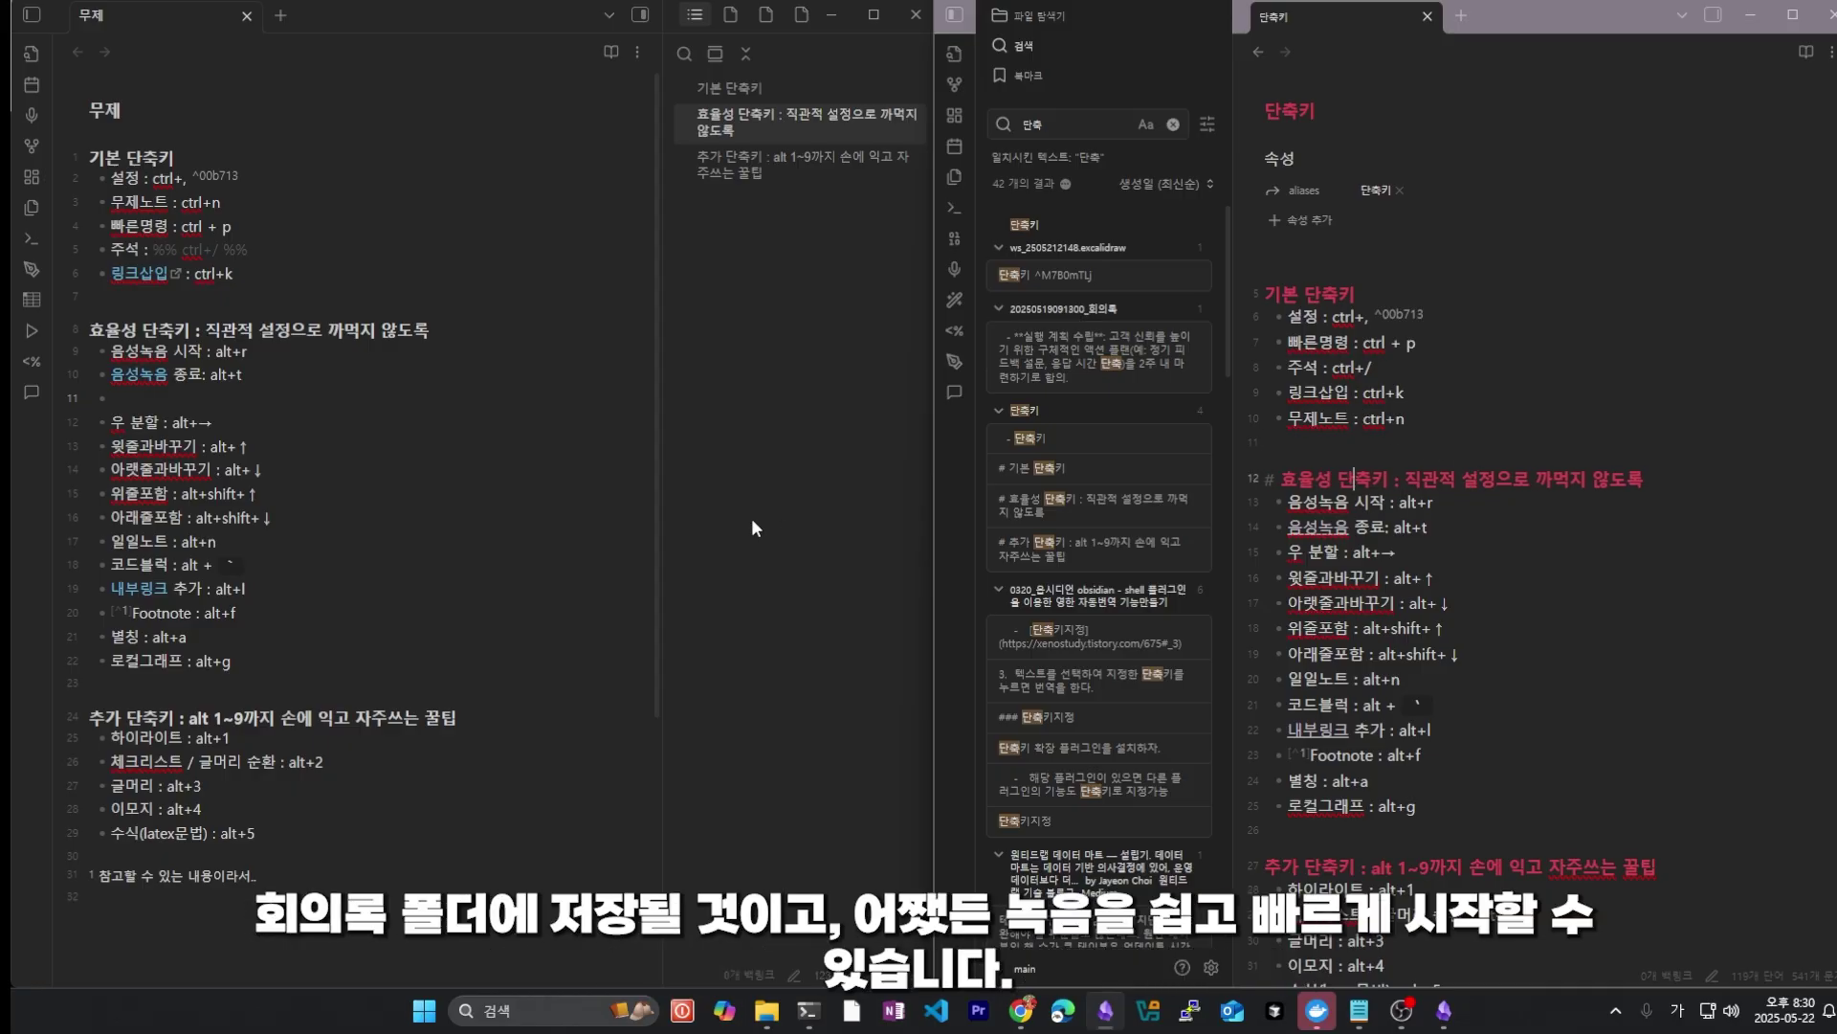
Step: Remove the empty bullet below the 음성녹음 종료 line in the SynStudy note
click(215, 352)
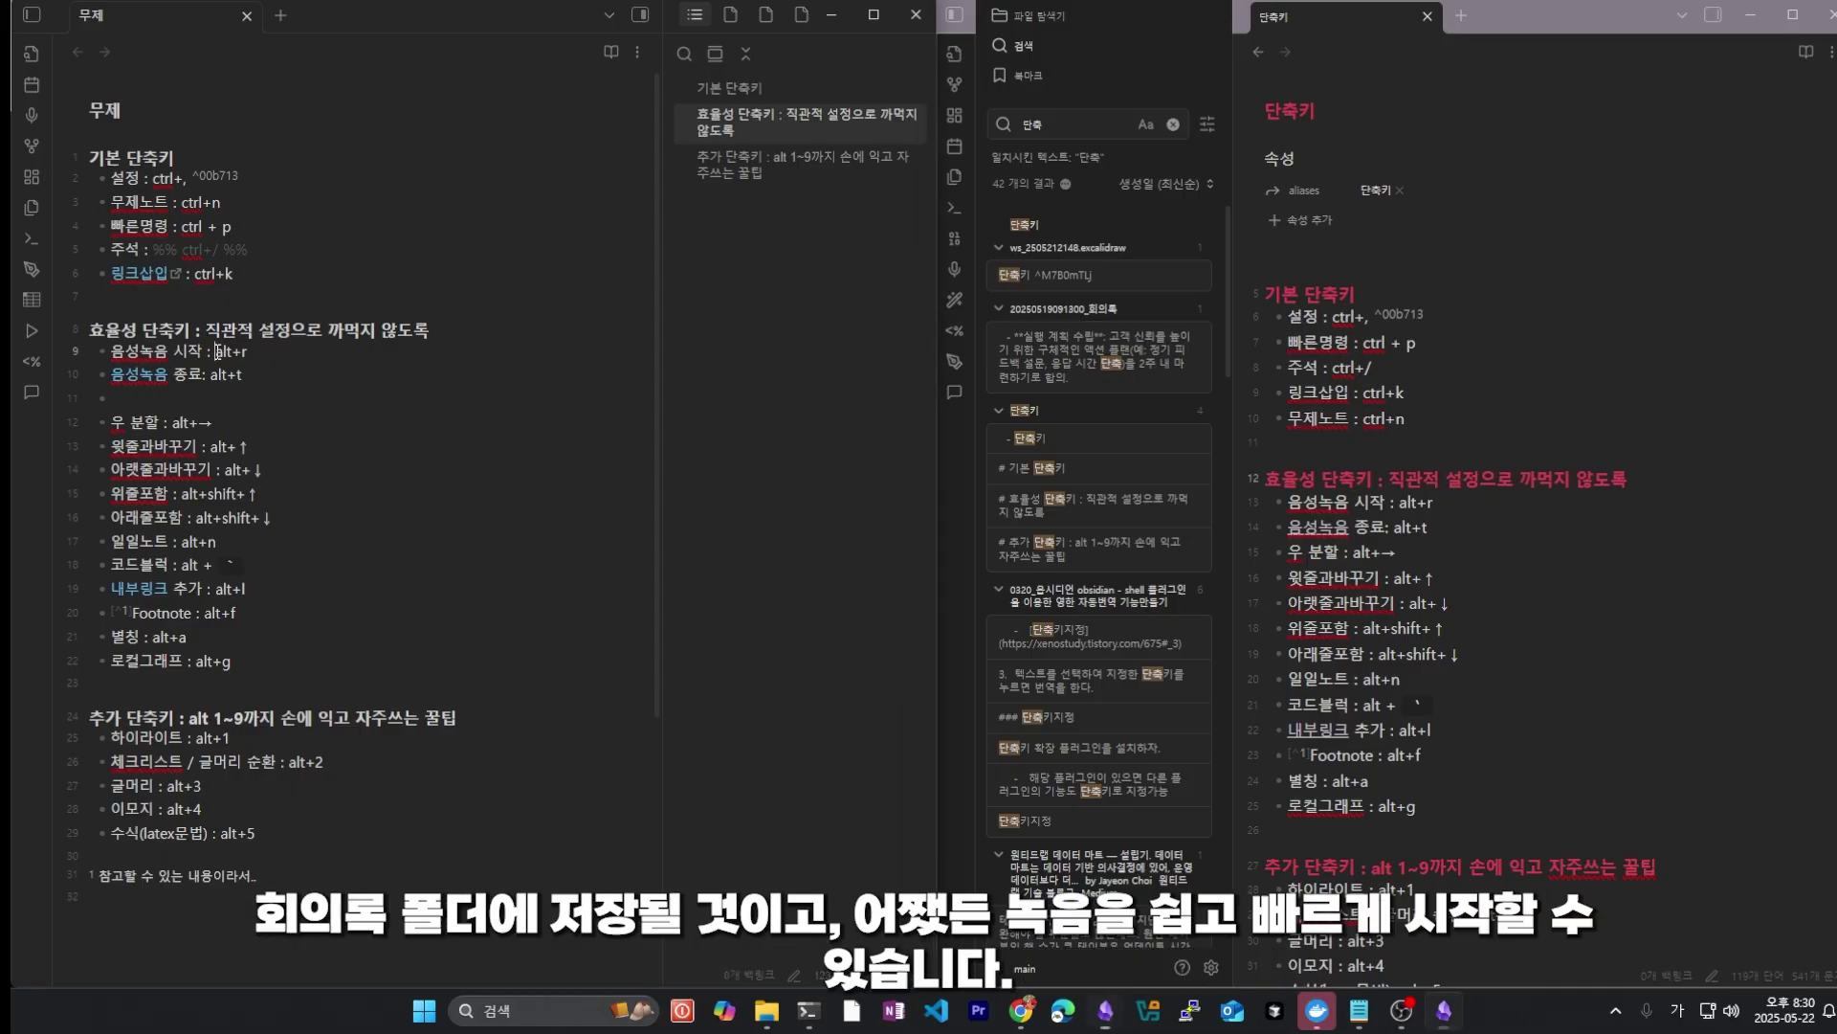
click(192, 392)
key(BackSpace)
key(BackSpace)
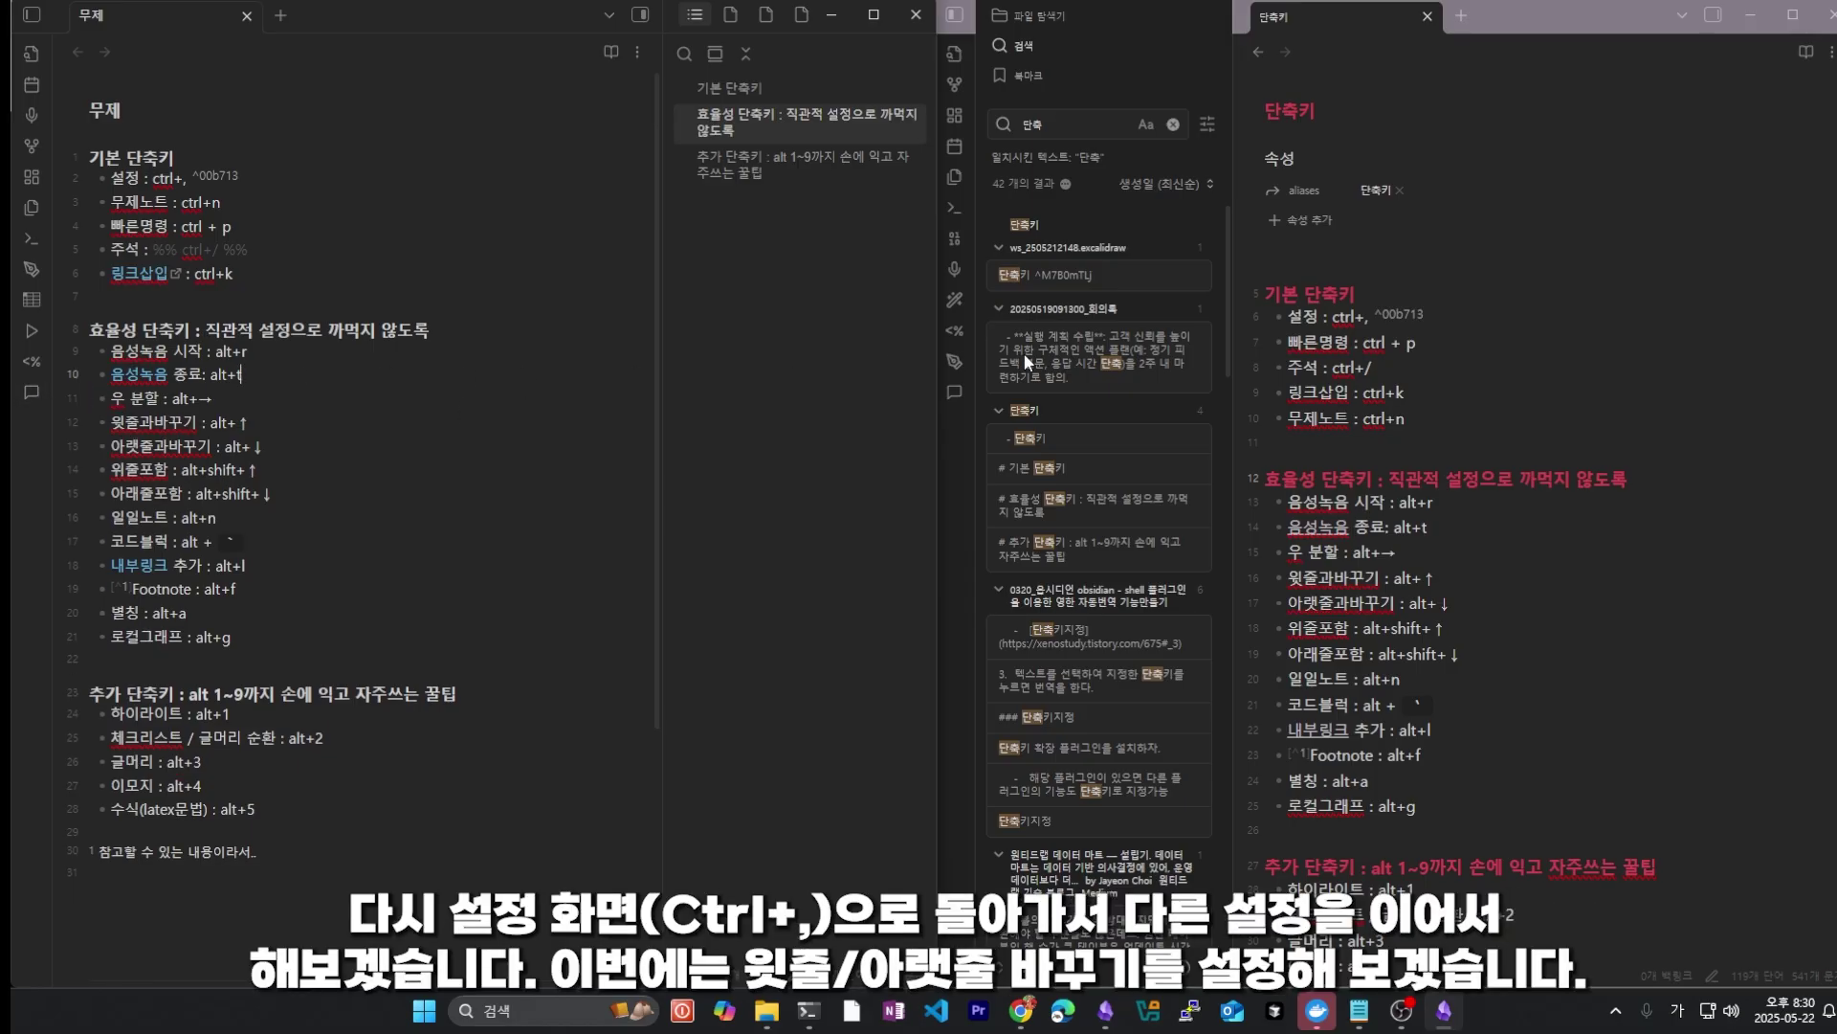
click(1528, 410)
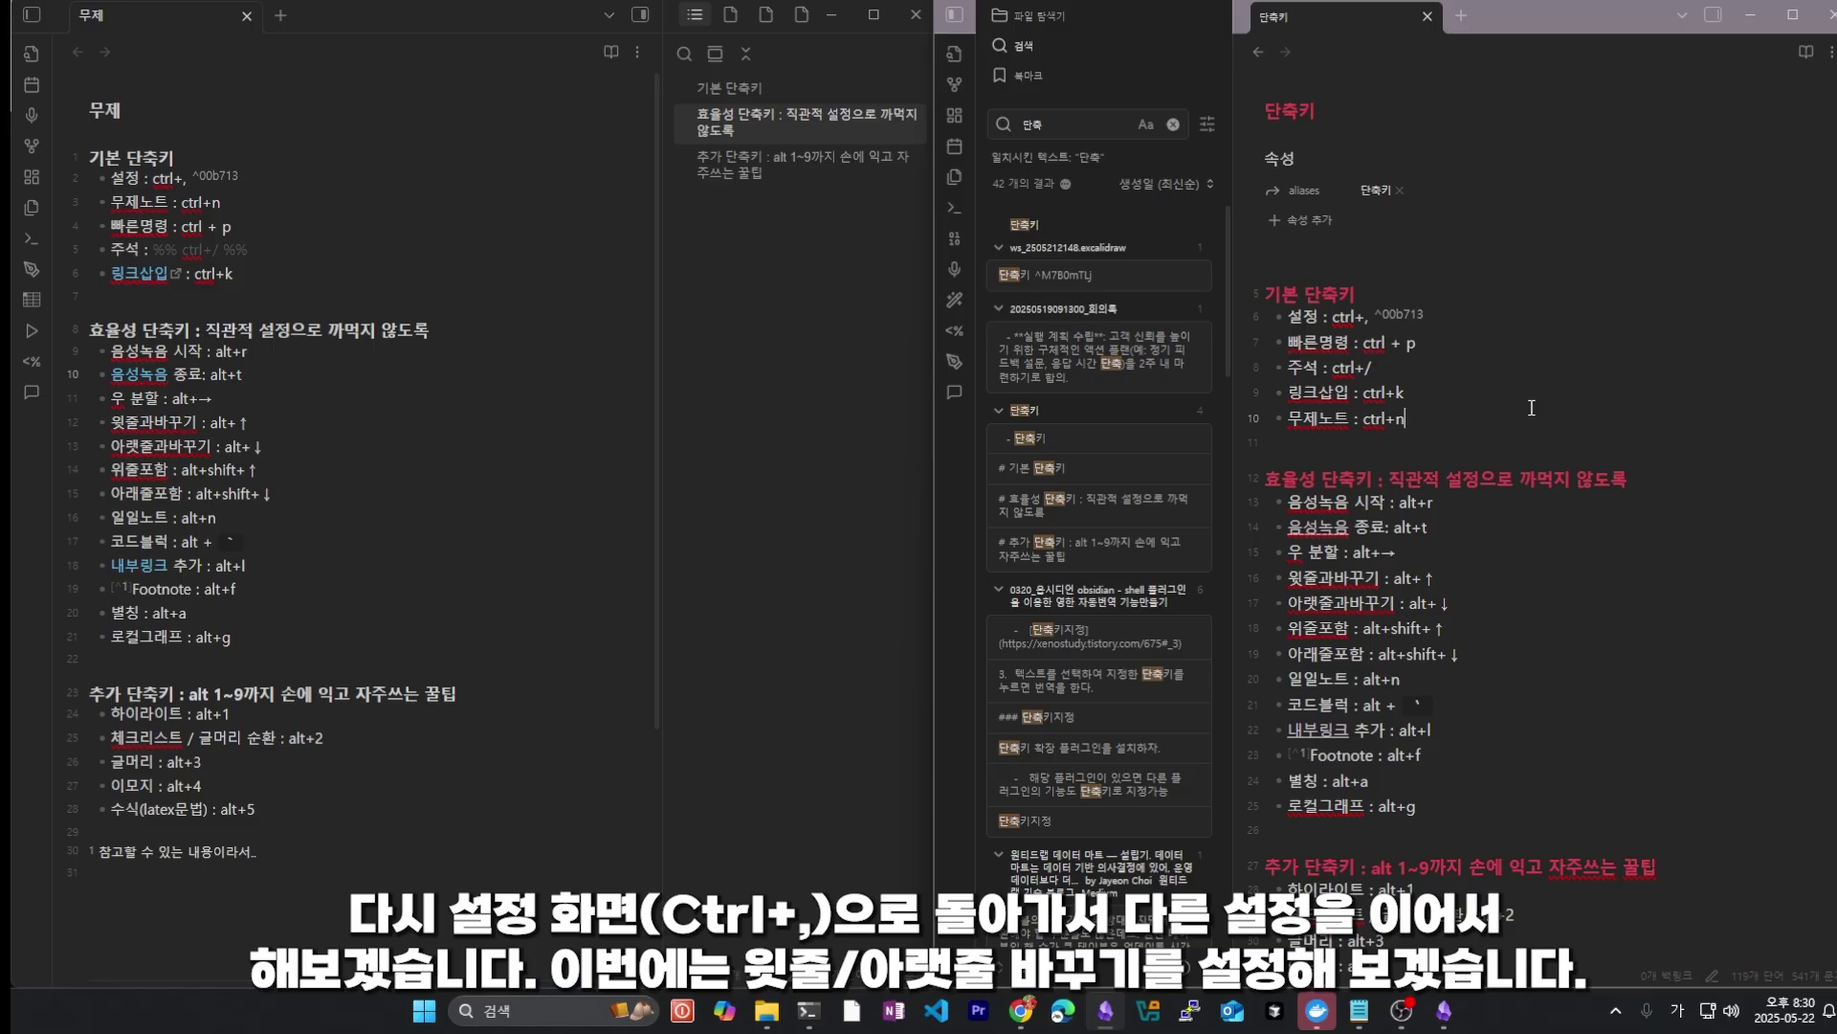
key(ctrl+comma)
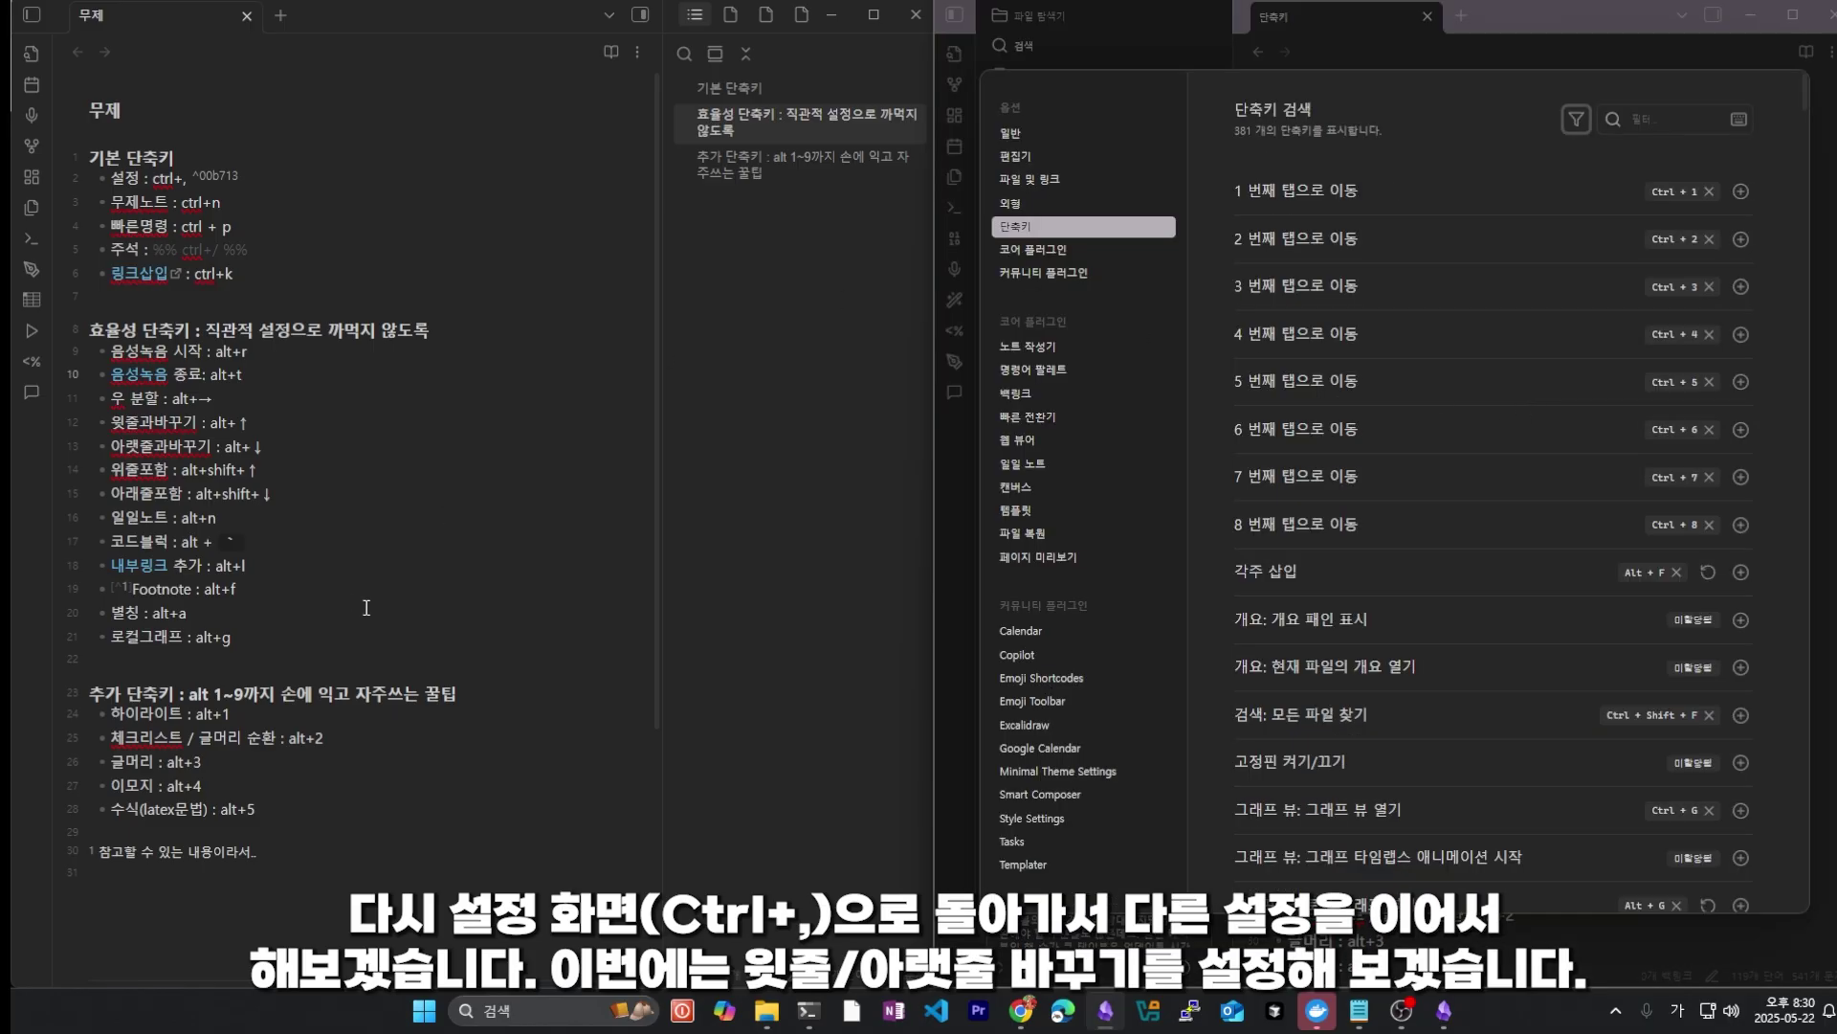
click(107, 422)
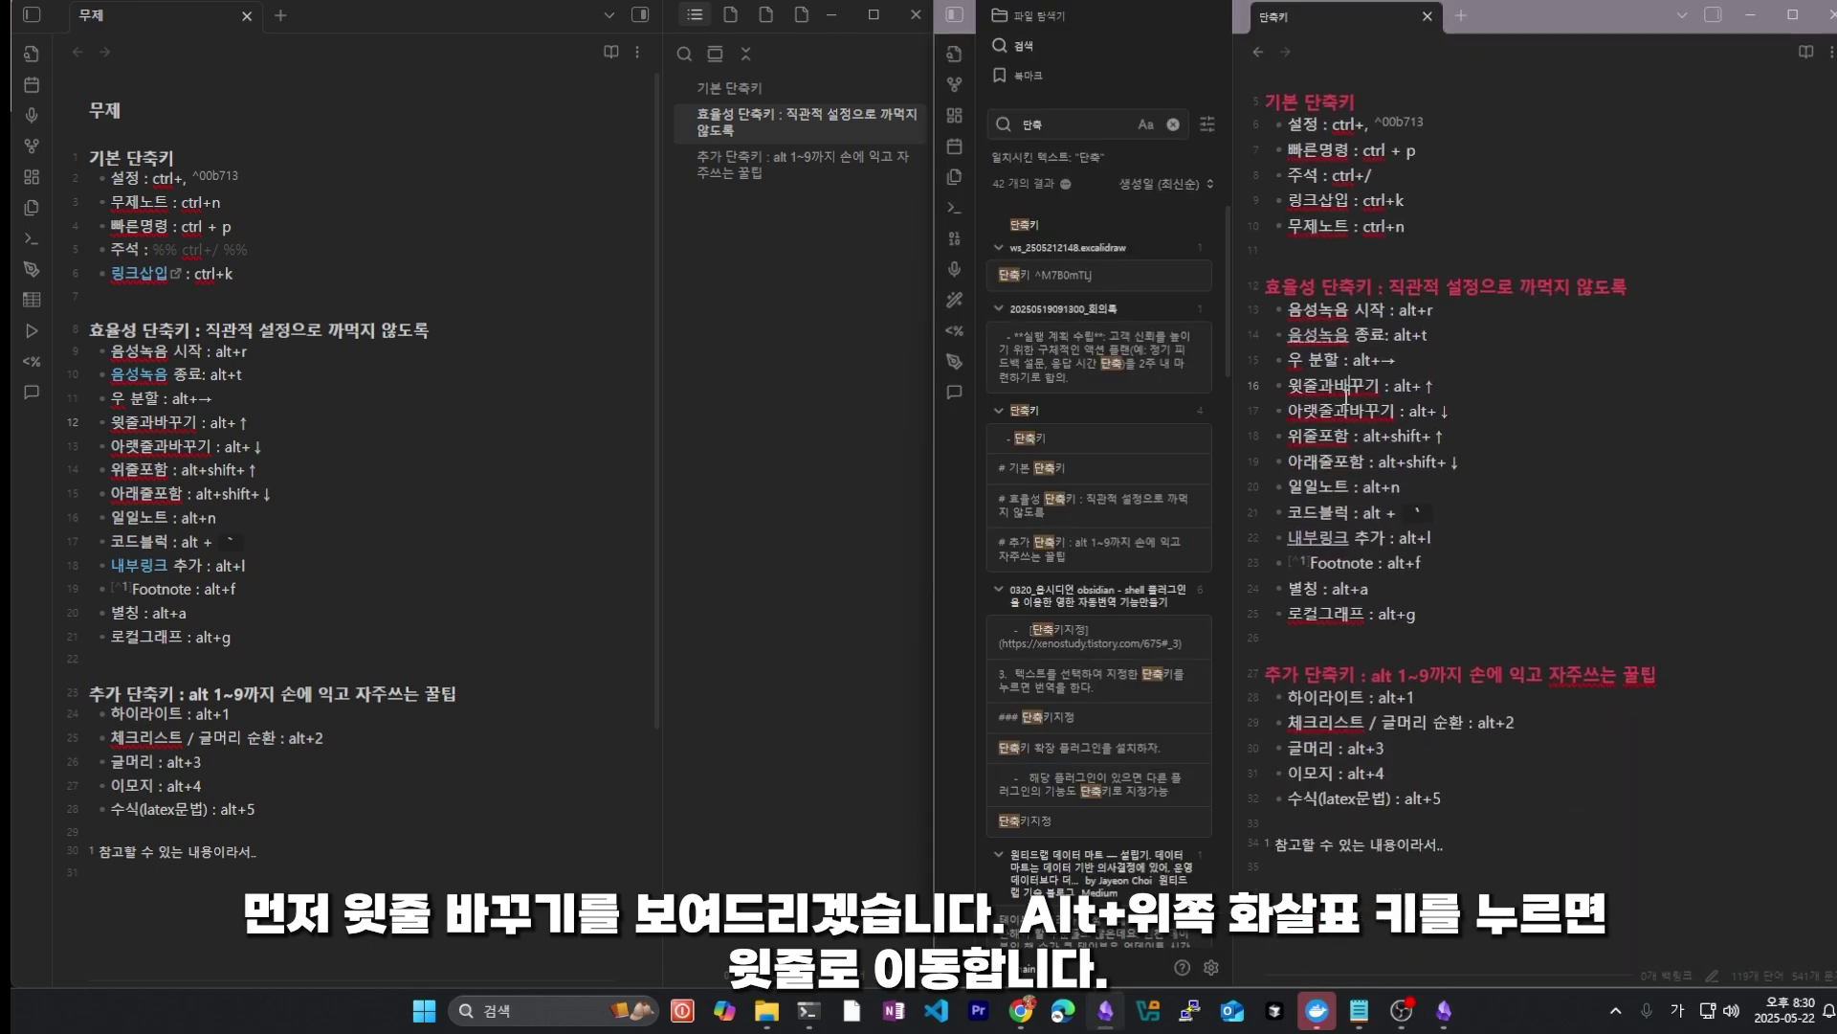
Step: Move the 윗줄과바꾸기 line up and down the main vault's list with the line-swap hotkeys, ending back below 우 분할
key(Down)
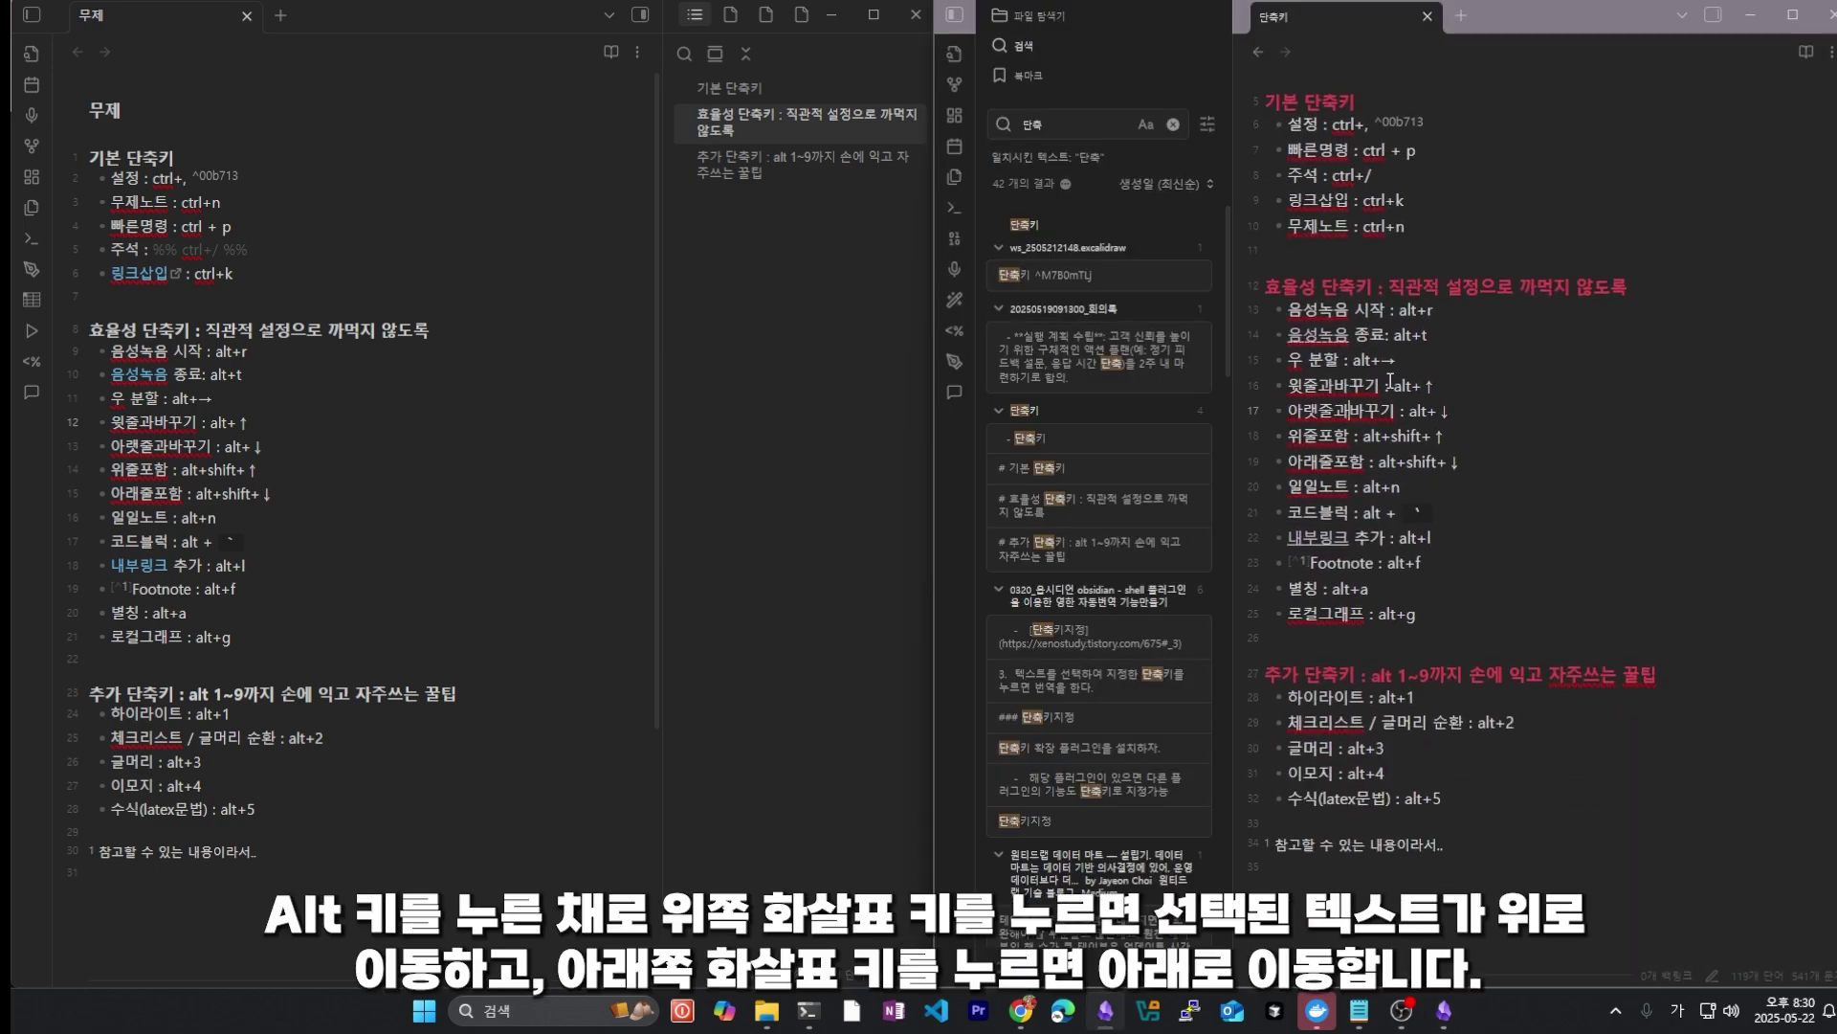
key(Up)
key(alt+Up)
key(alt+Up)
key(alt+Down)
key(alt+Down)
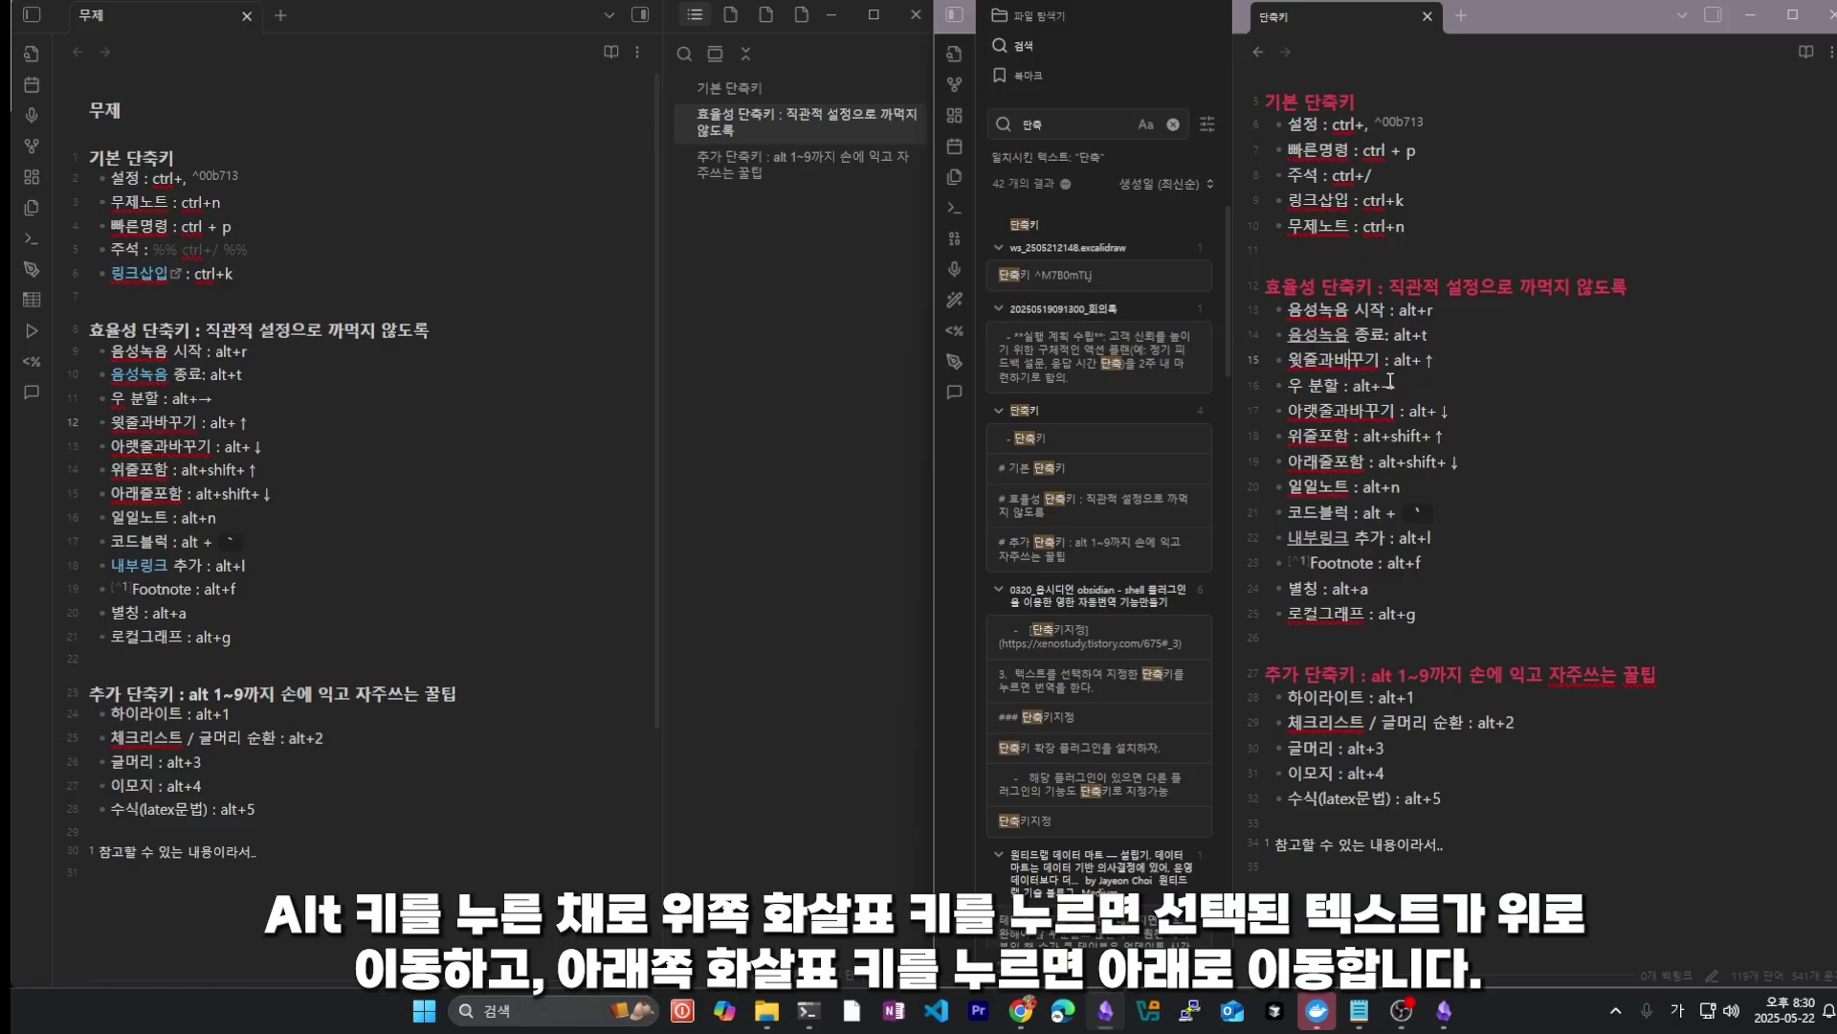
key(alt+Down)
key(alt+Down)
key(alt+Down)
key(alt+Up)
key(alt+Up)
key(alt+Up)
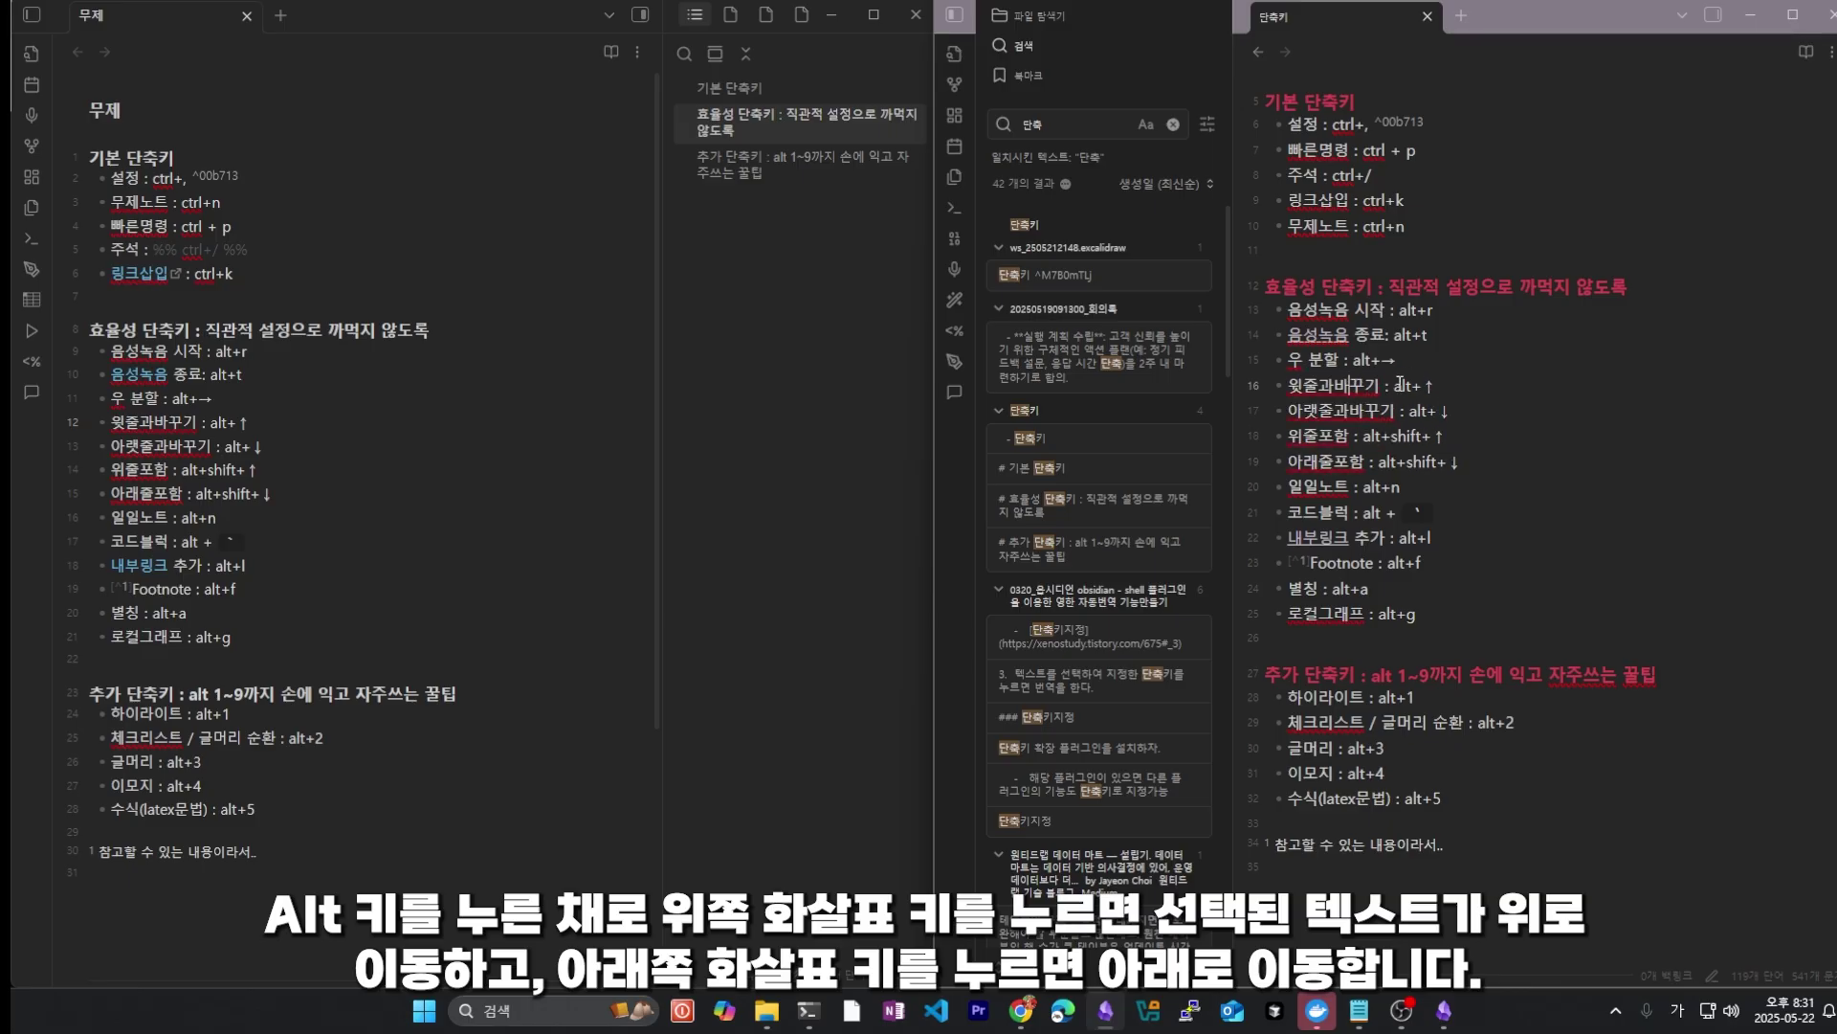
Step: Place cursors on the 윗줄과바꾸기, 아랫줄과바꾸기 and 위줄포함 lines and move them together two lines up and back down
drag(1410, 409, 1460, 408)
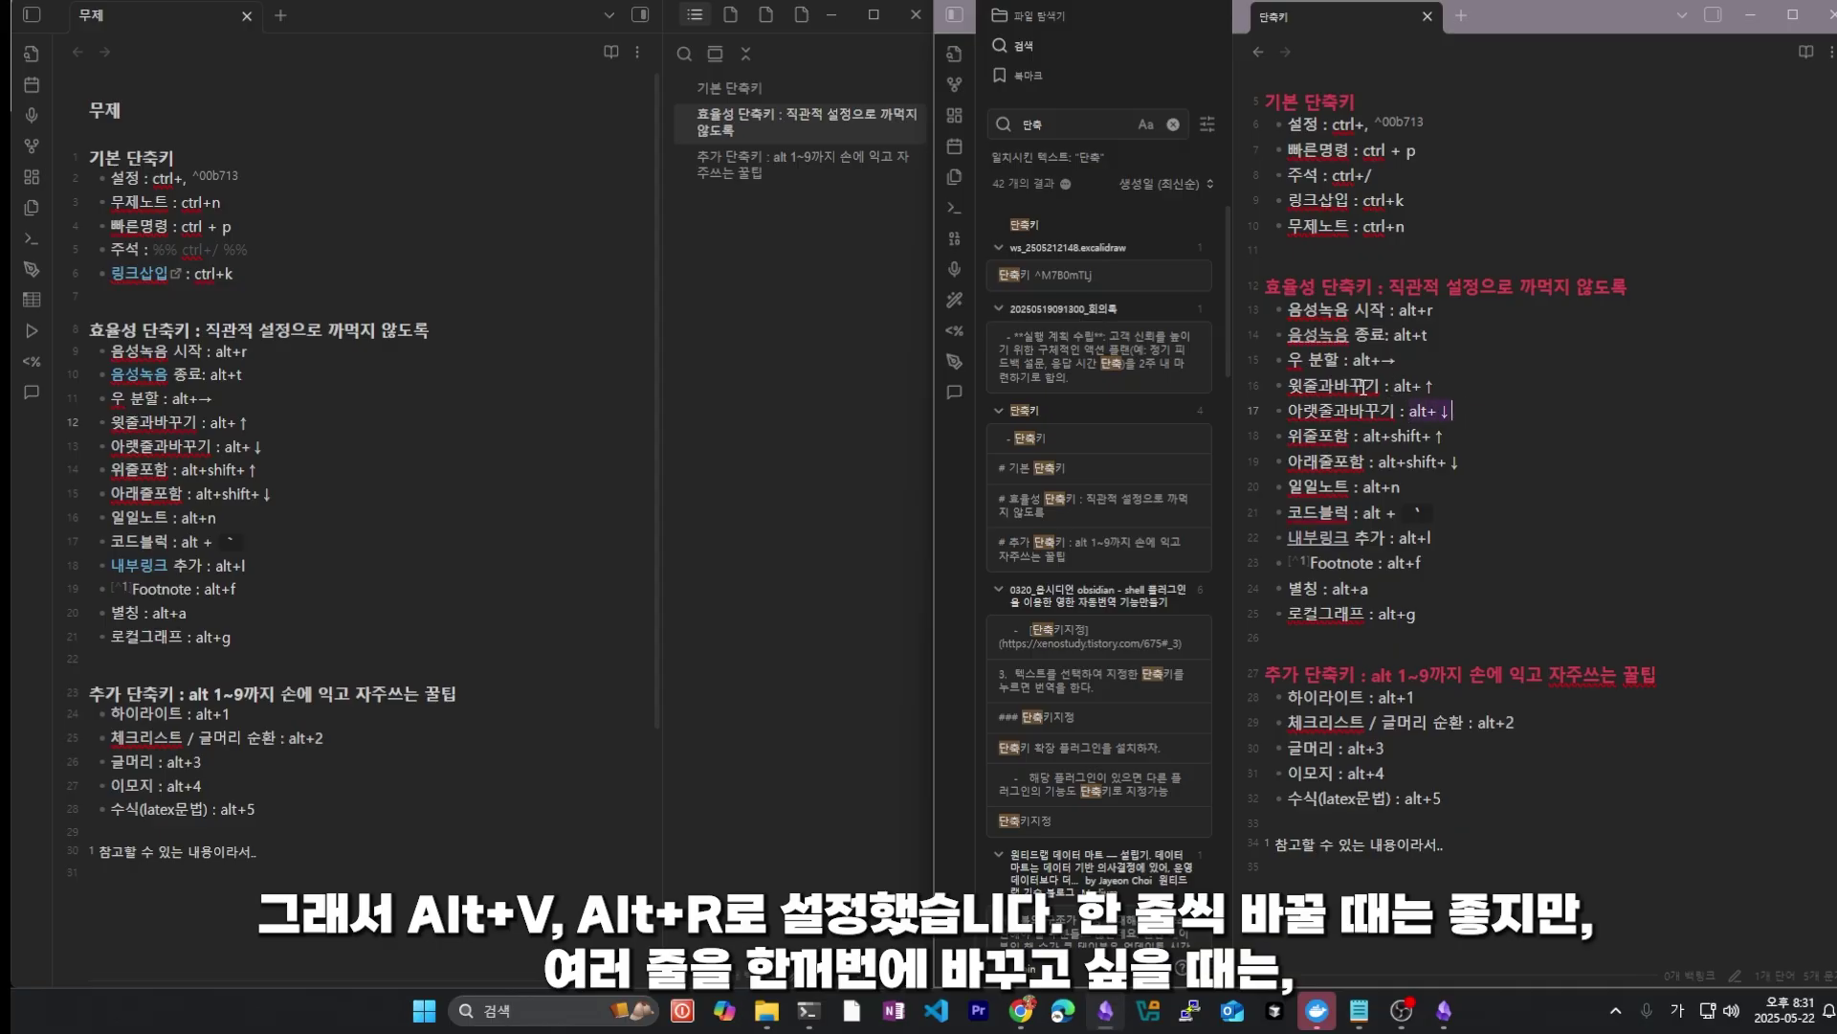
drag(1357, 438, 1316, 379)
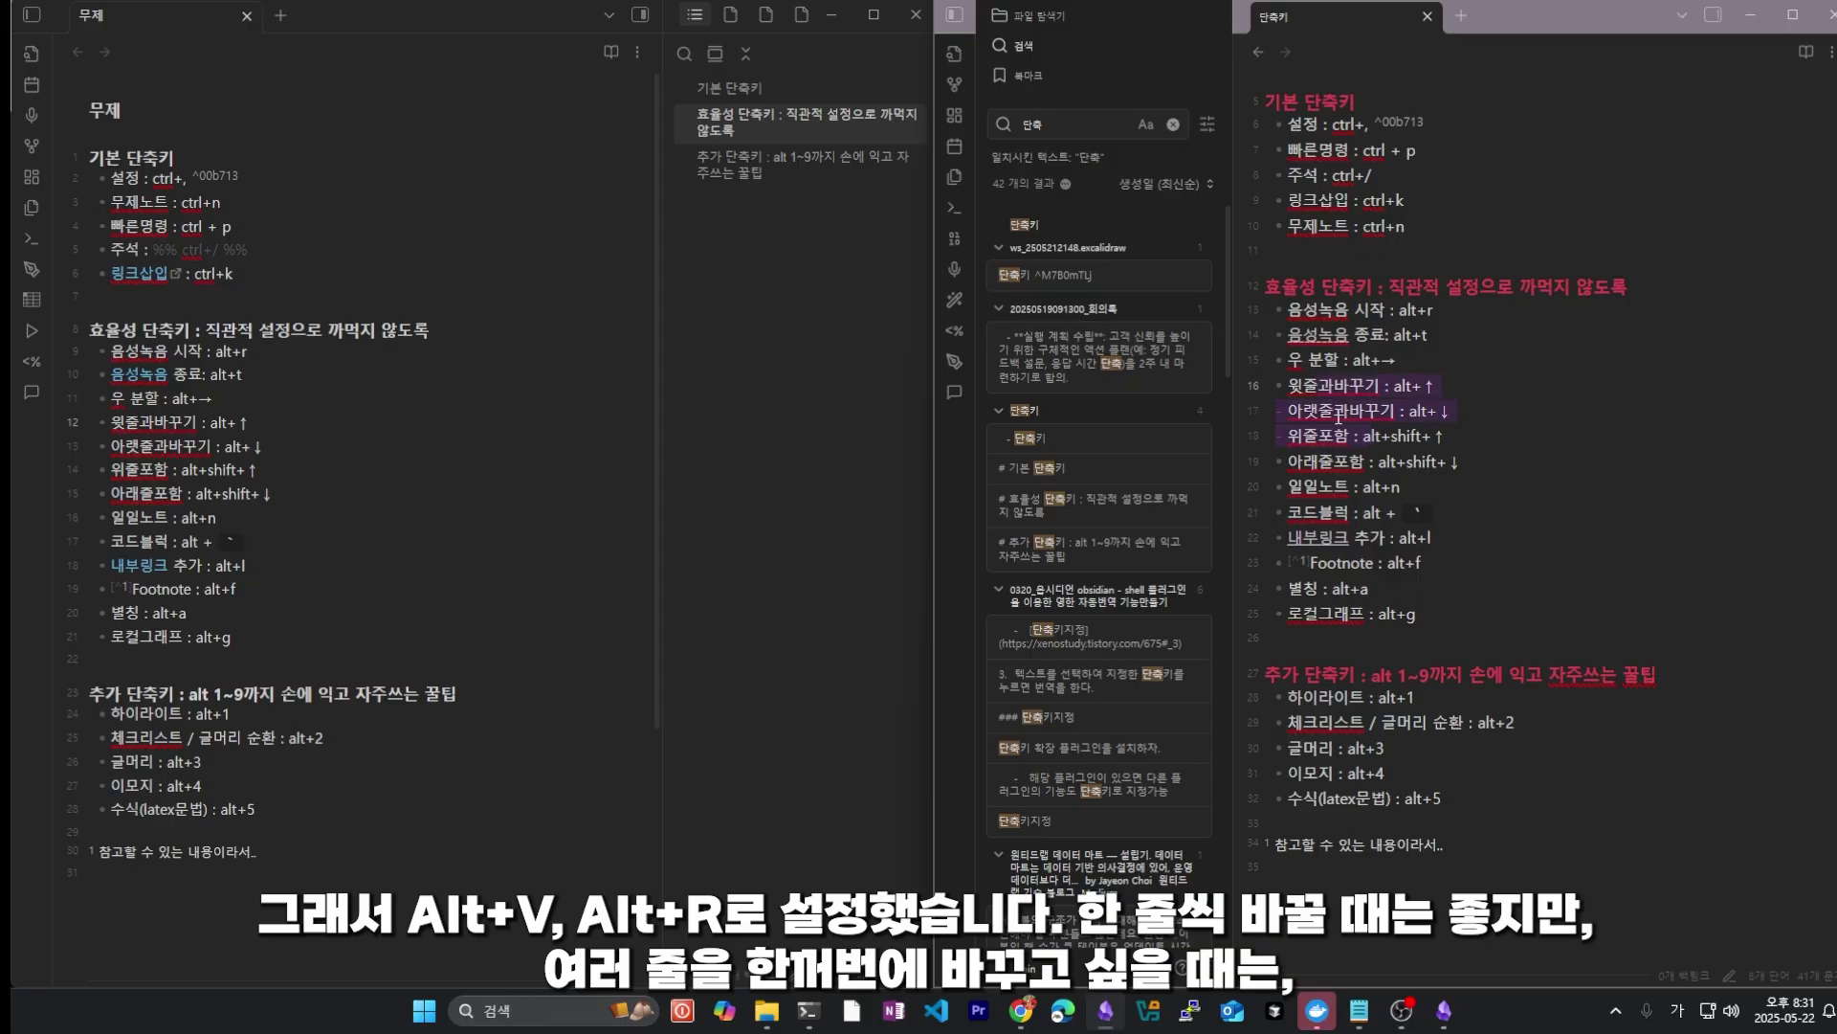
click(1339, 433)
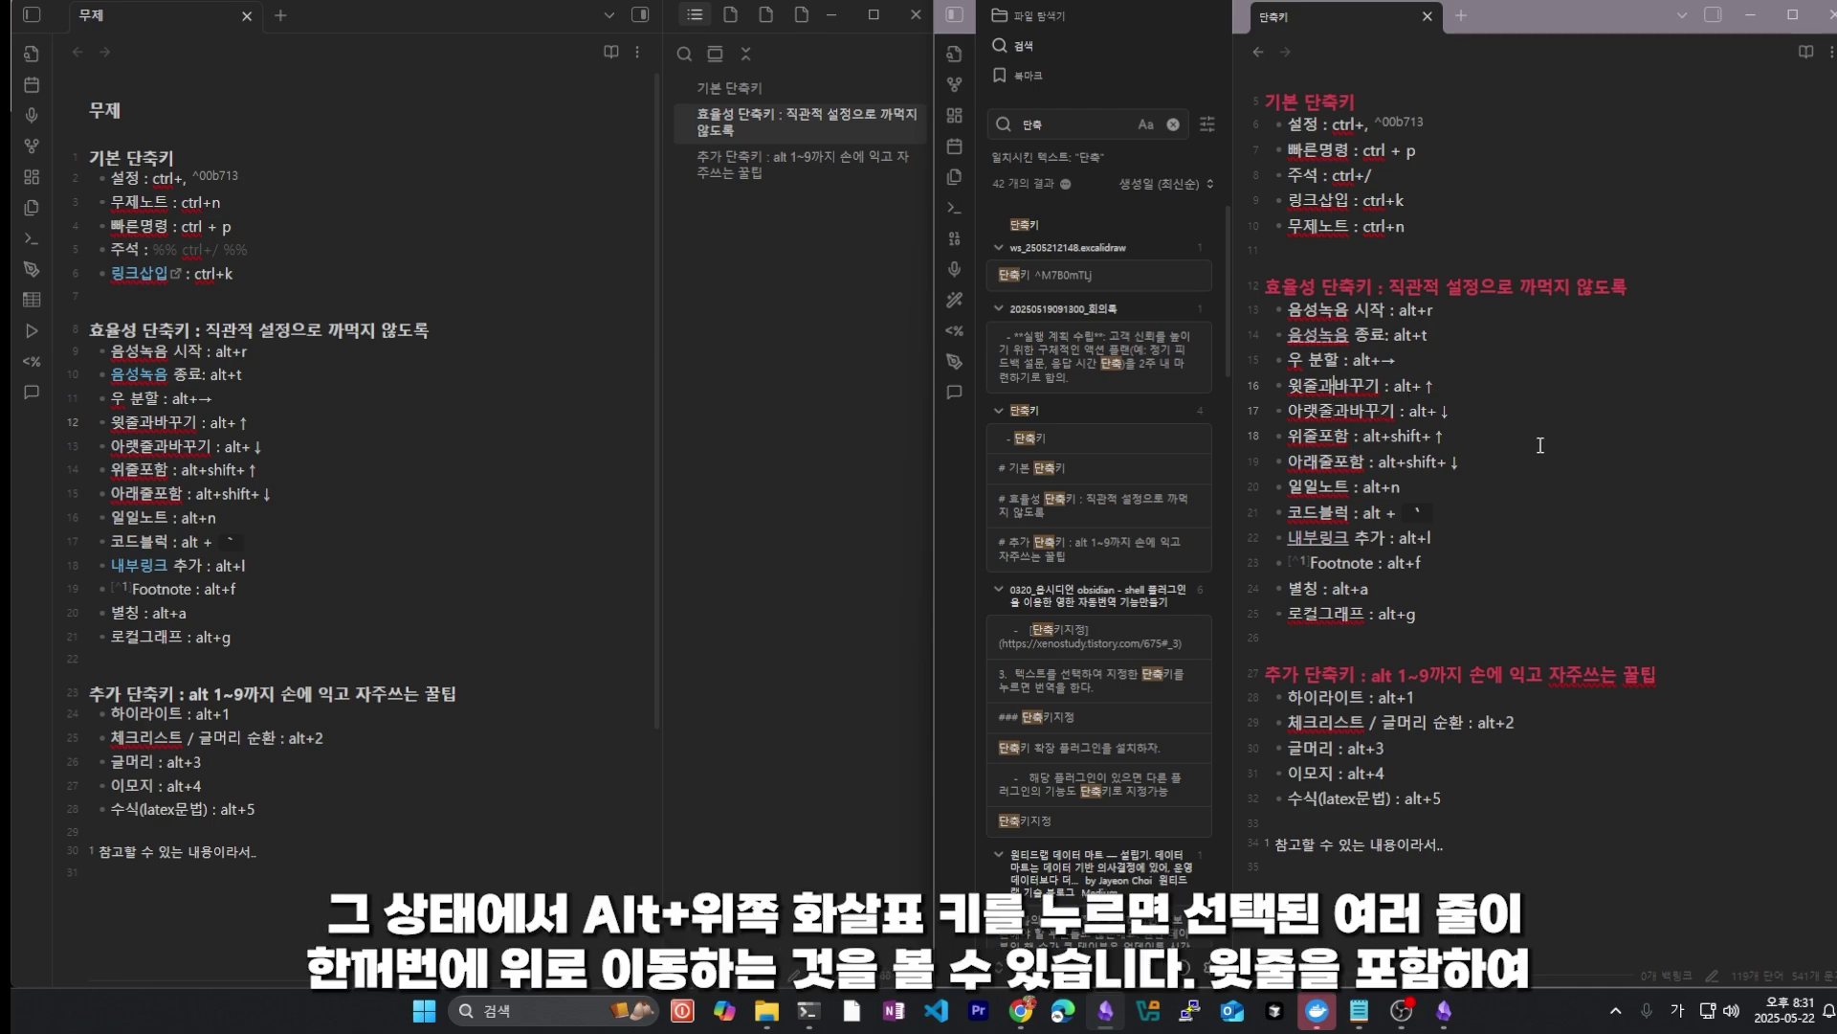
key(alt+Up)
key(alt+Up)
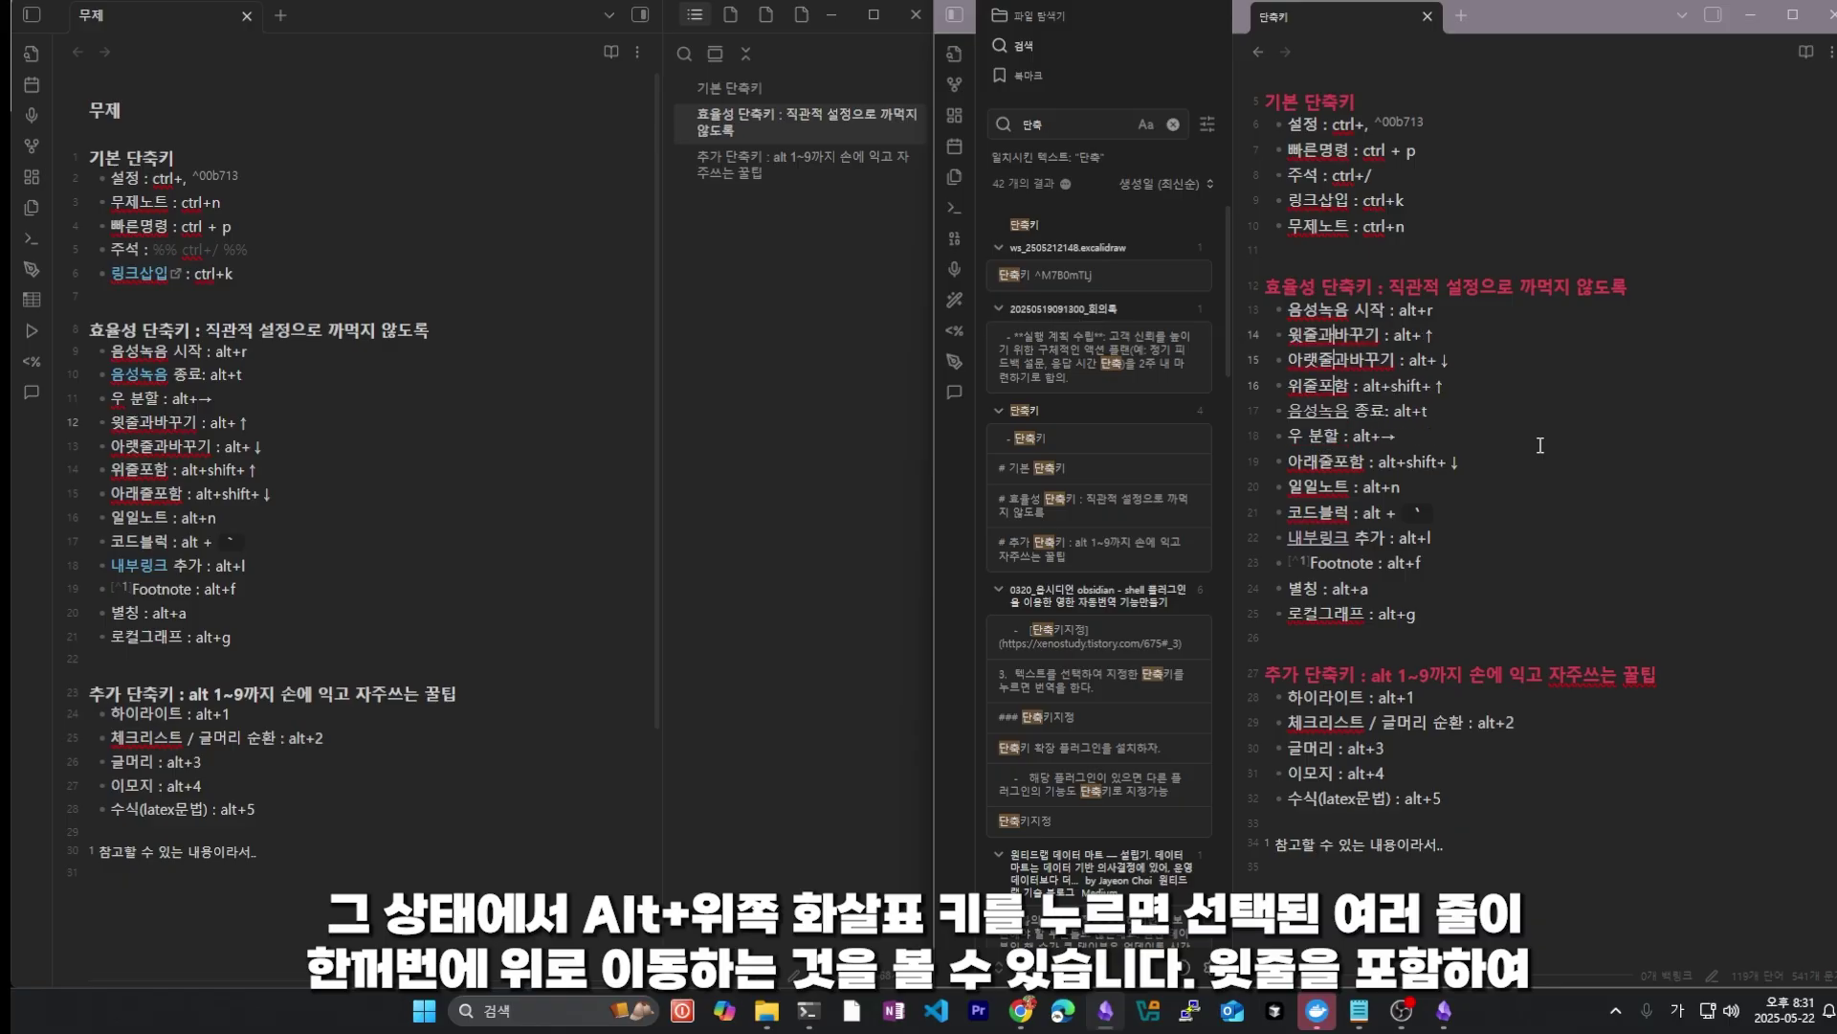
key(alt+Down)
key(alt+Down)
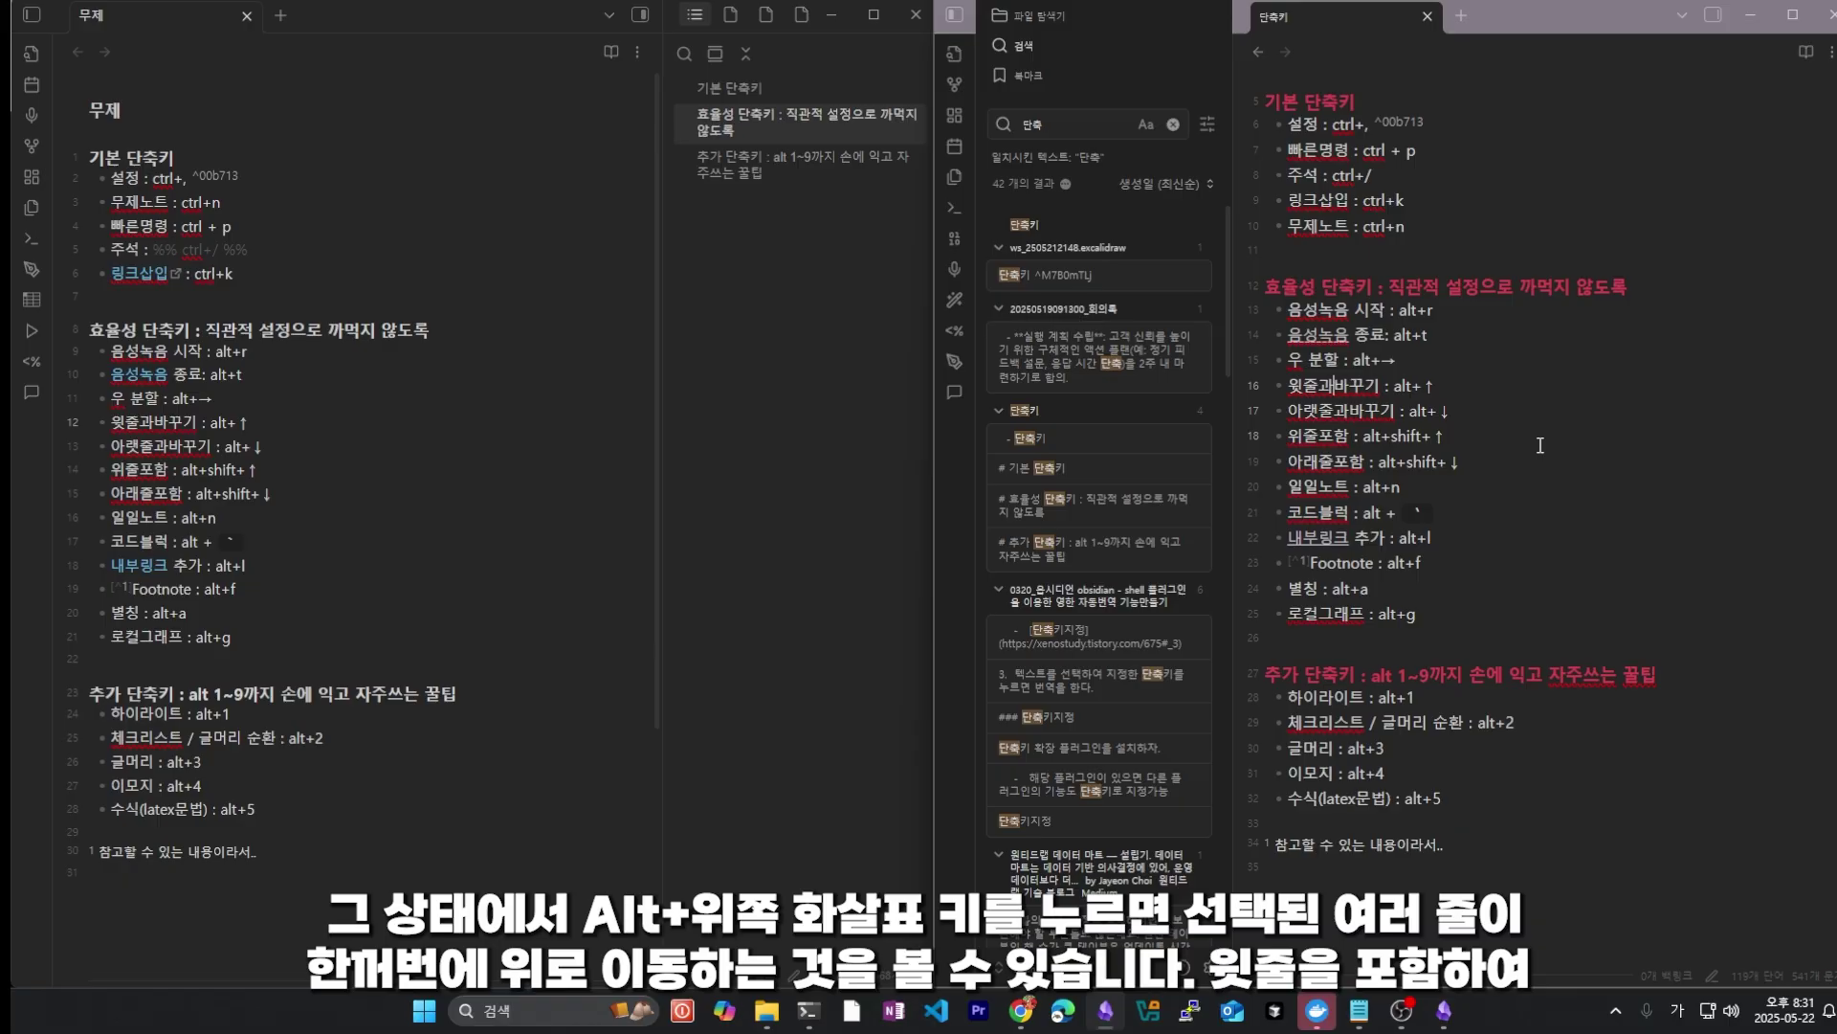
Step: Highlight the 위줄포함 line's hotkey in the main vault note and step upward from that line
click(1388, 387)
drag(1309, 433, 1426, 434)
click(1441, 437)
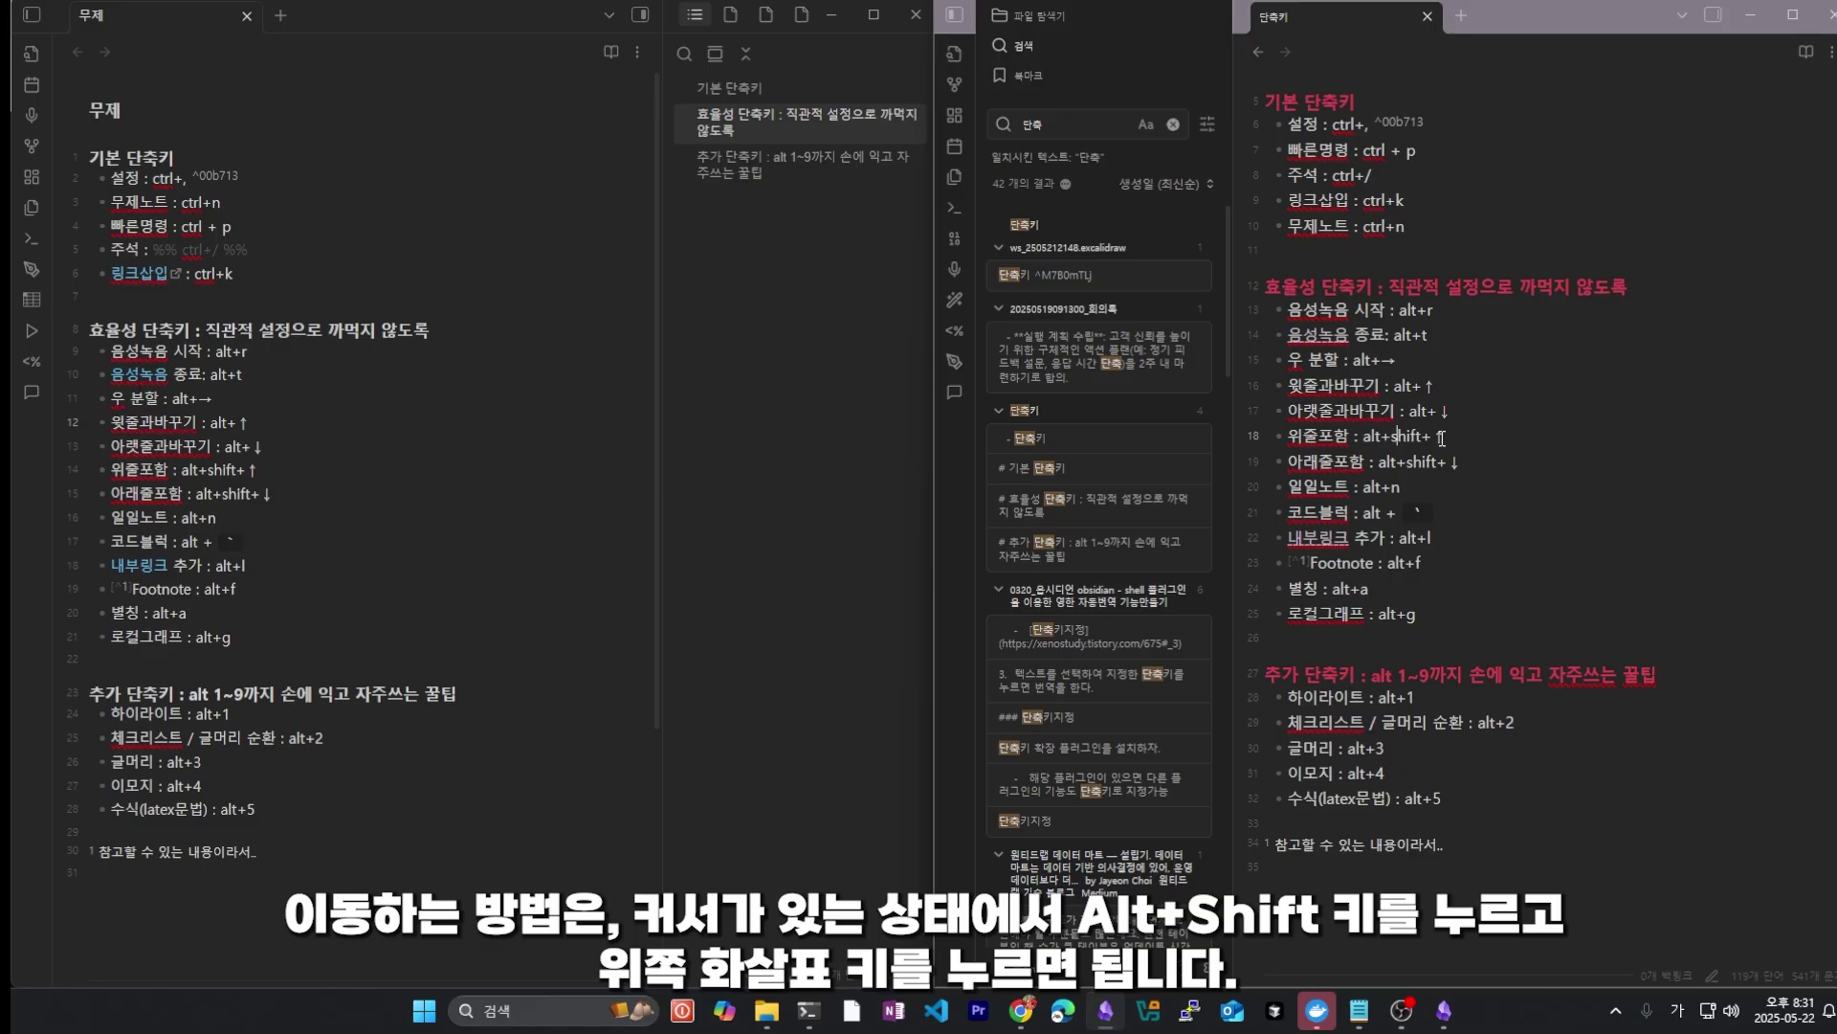
key(Up)
key(Up)
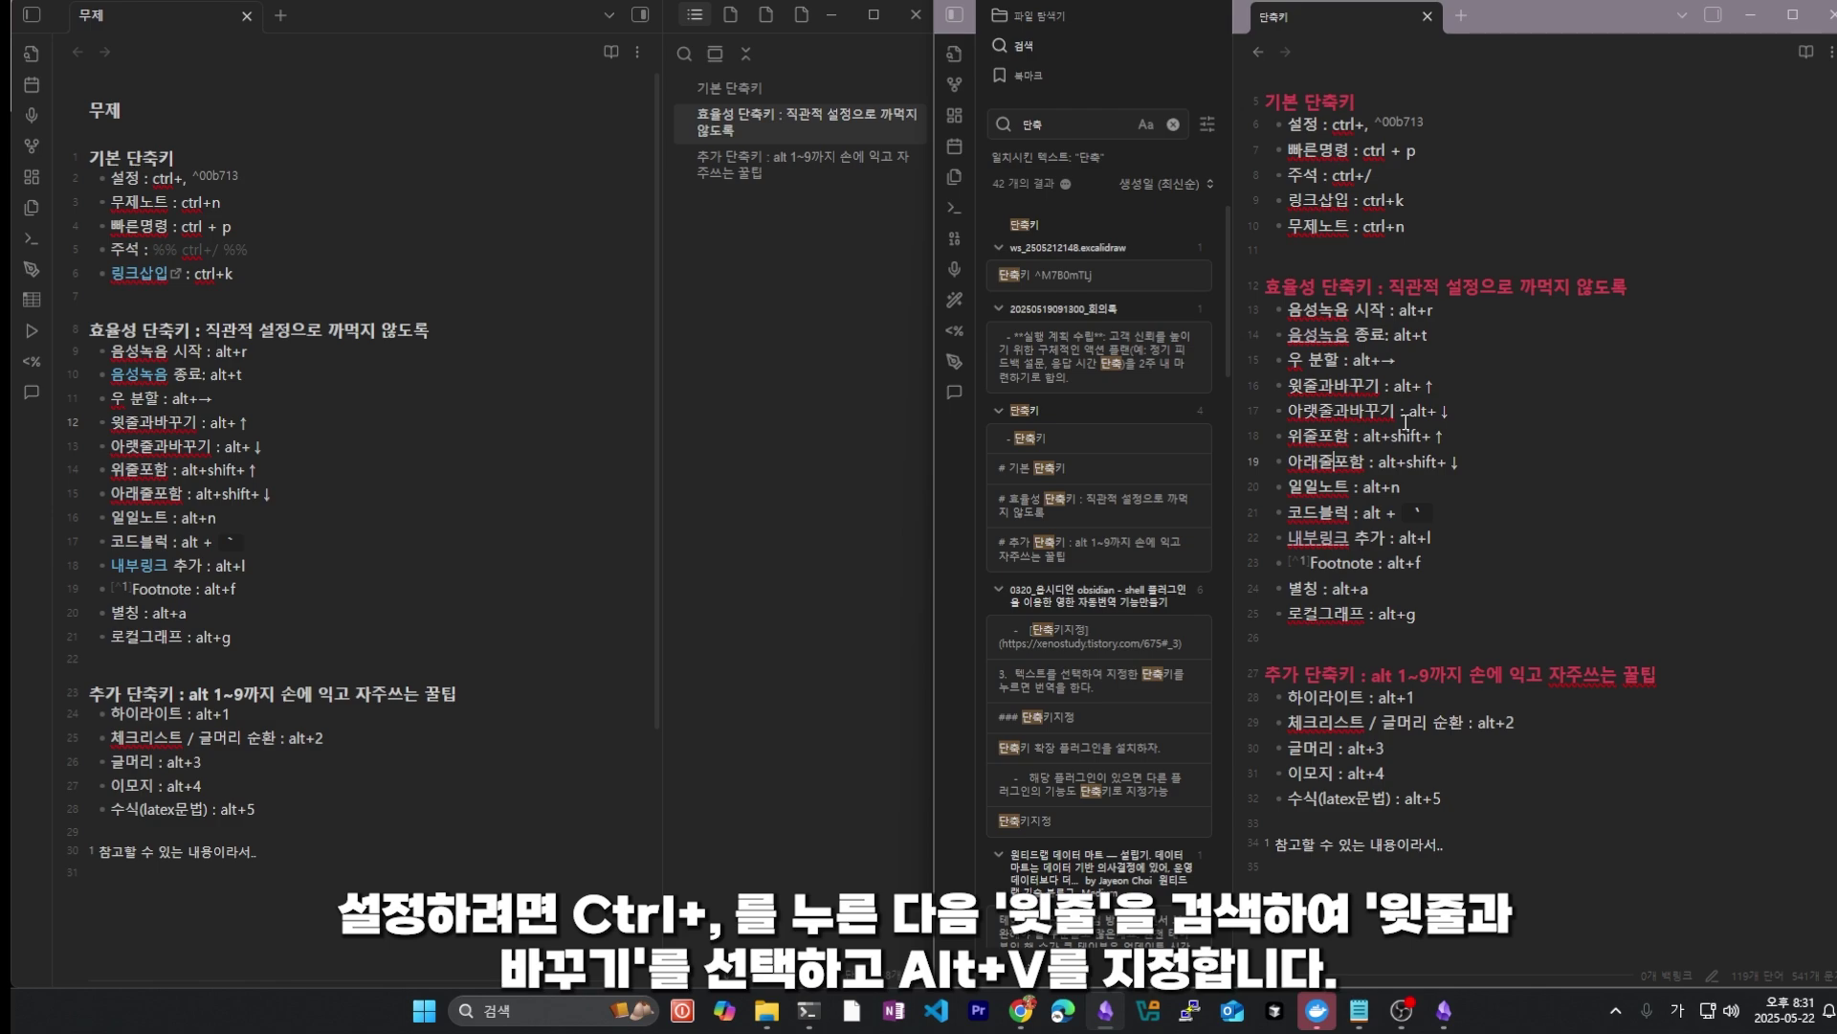
Step: Search the main vault's hotkey settings for 윗 and 아랫 to check the 윗줄과 바꾸기 and 아랫줄과 바꾸기 hotkeys
key(ctrl+comma)
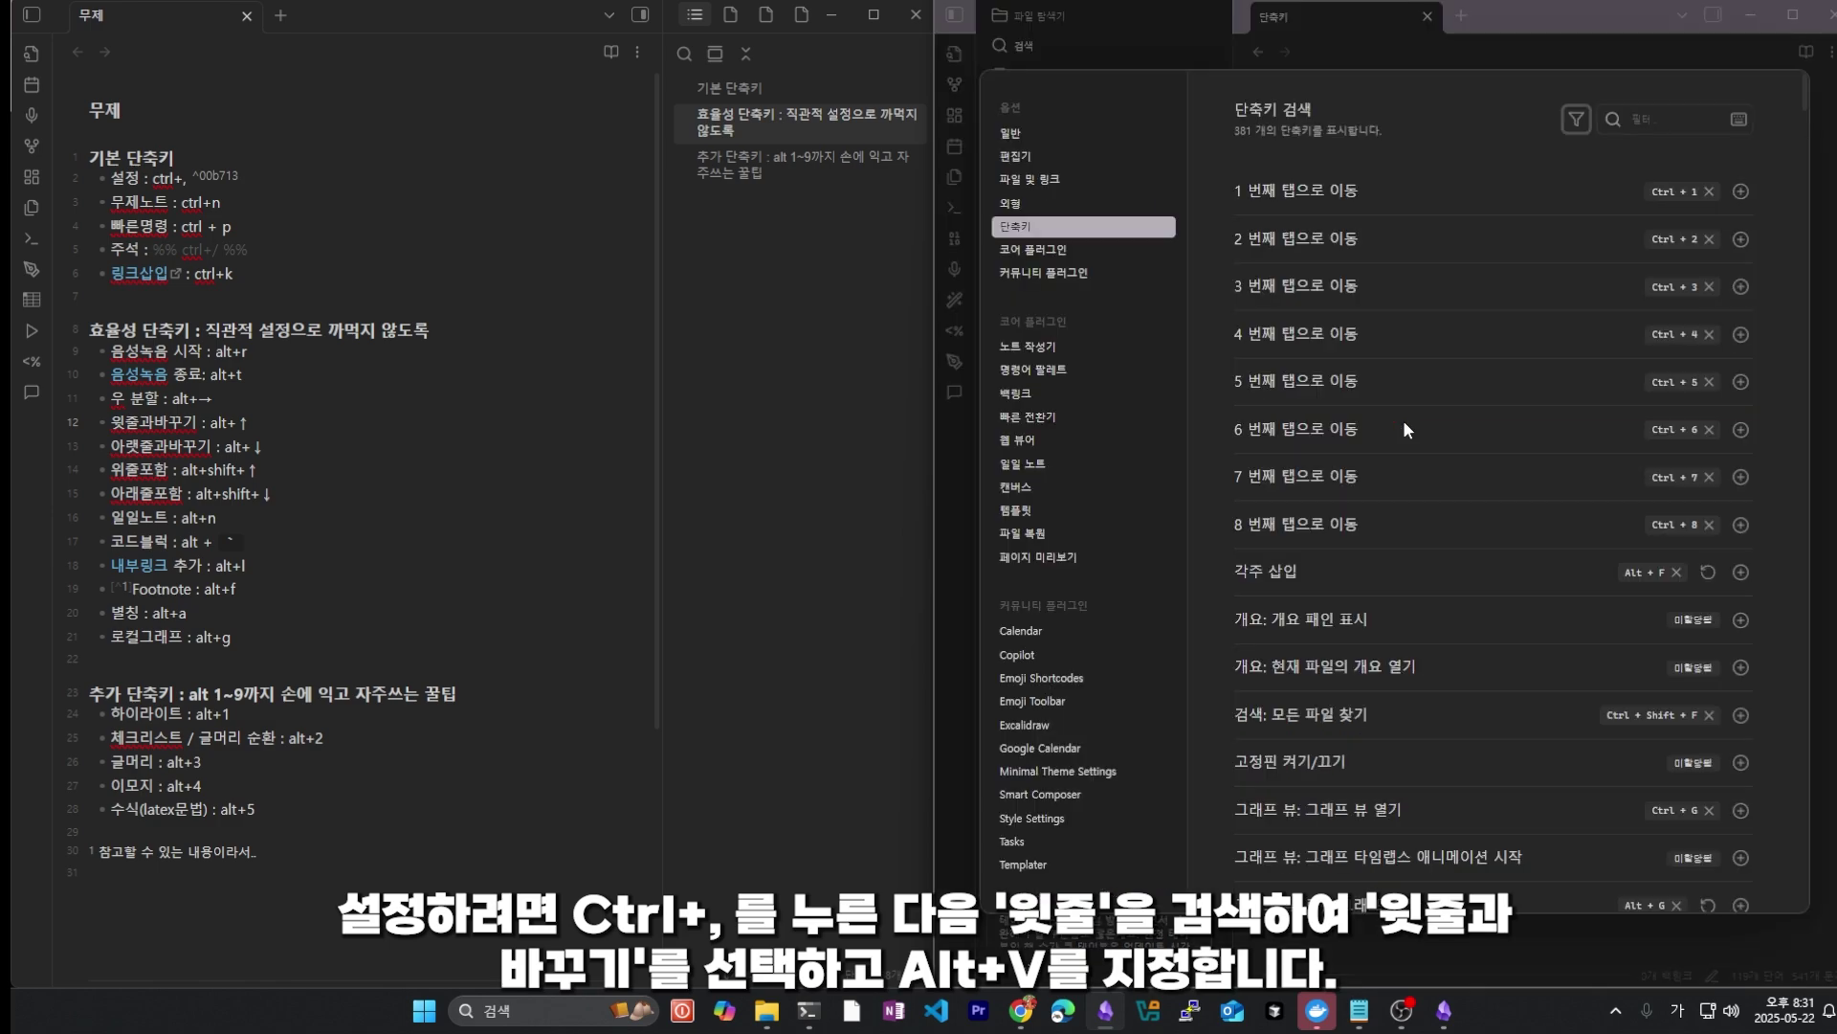
click(1671, 118)
text(윗)
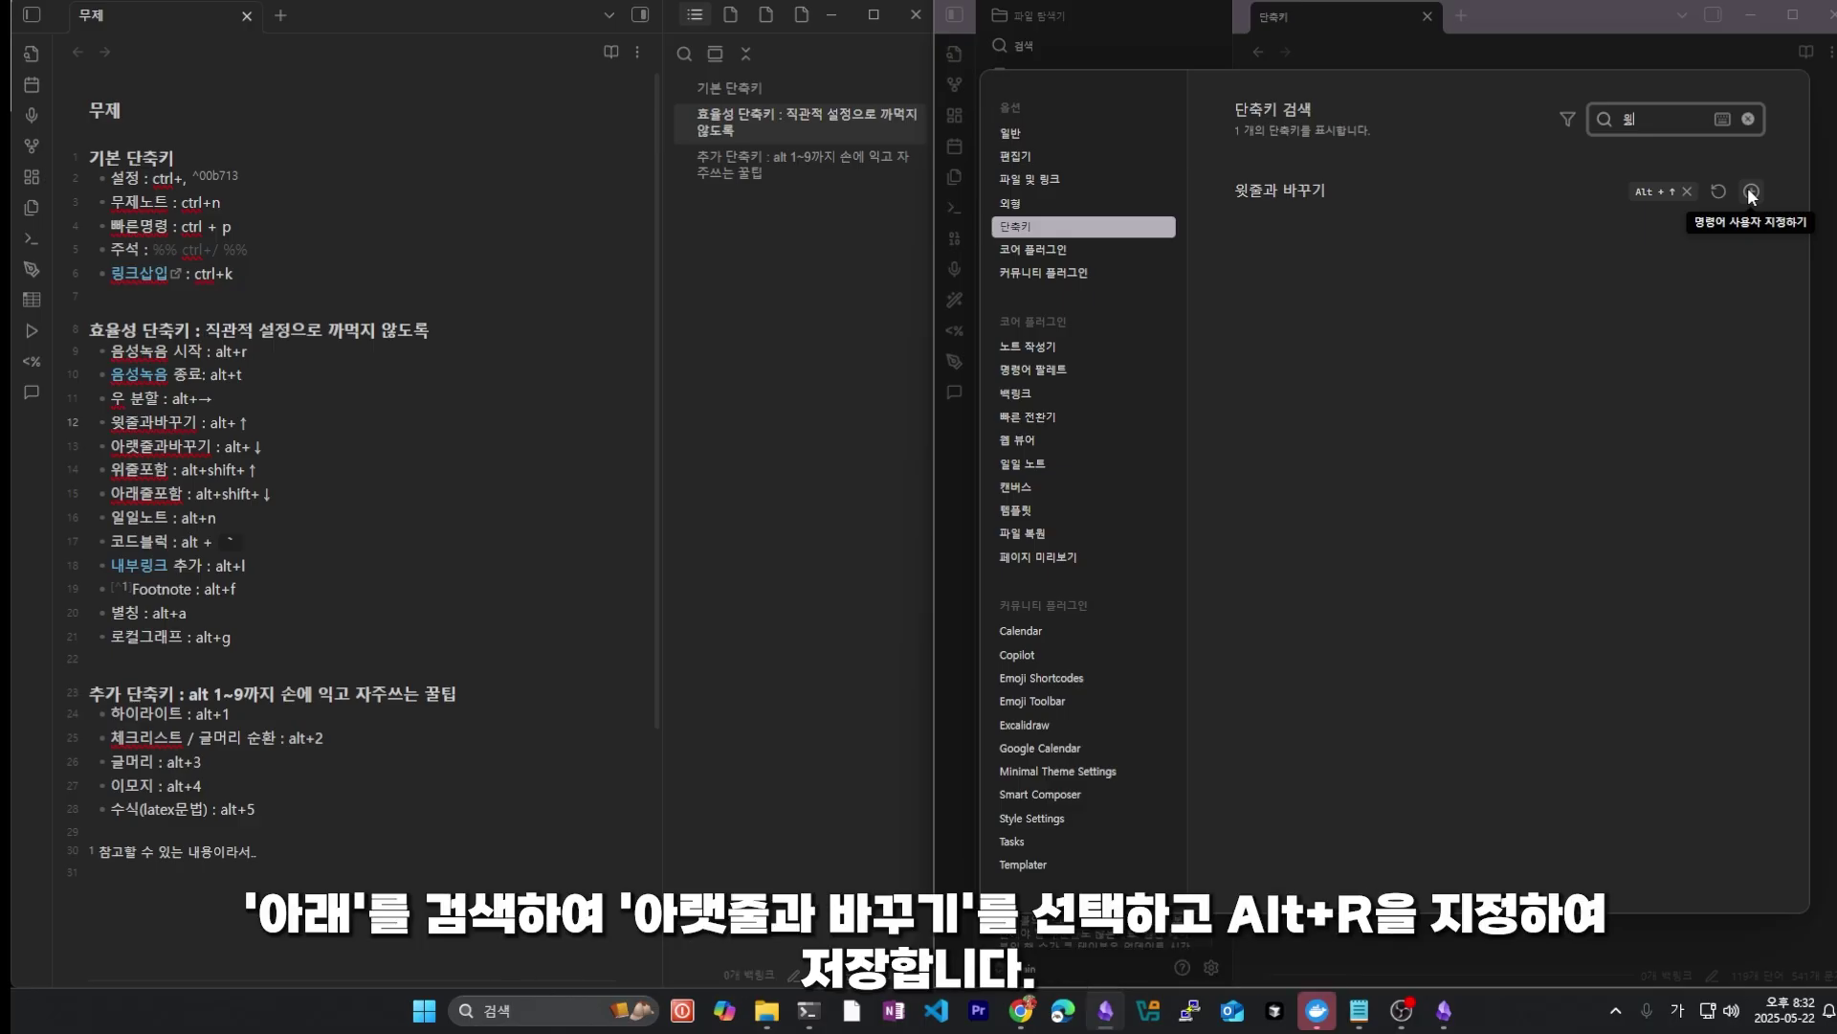
key(BackSpace)
text(아랫)
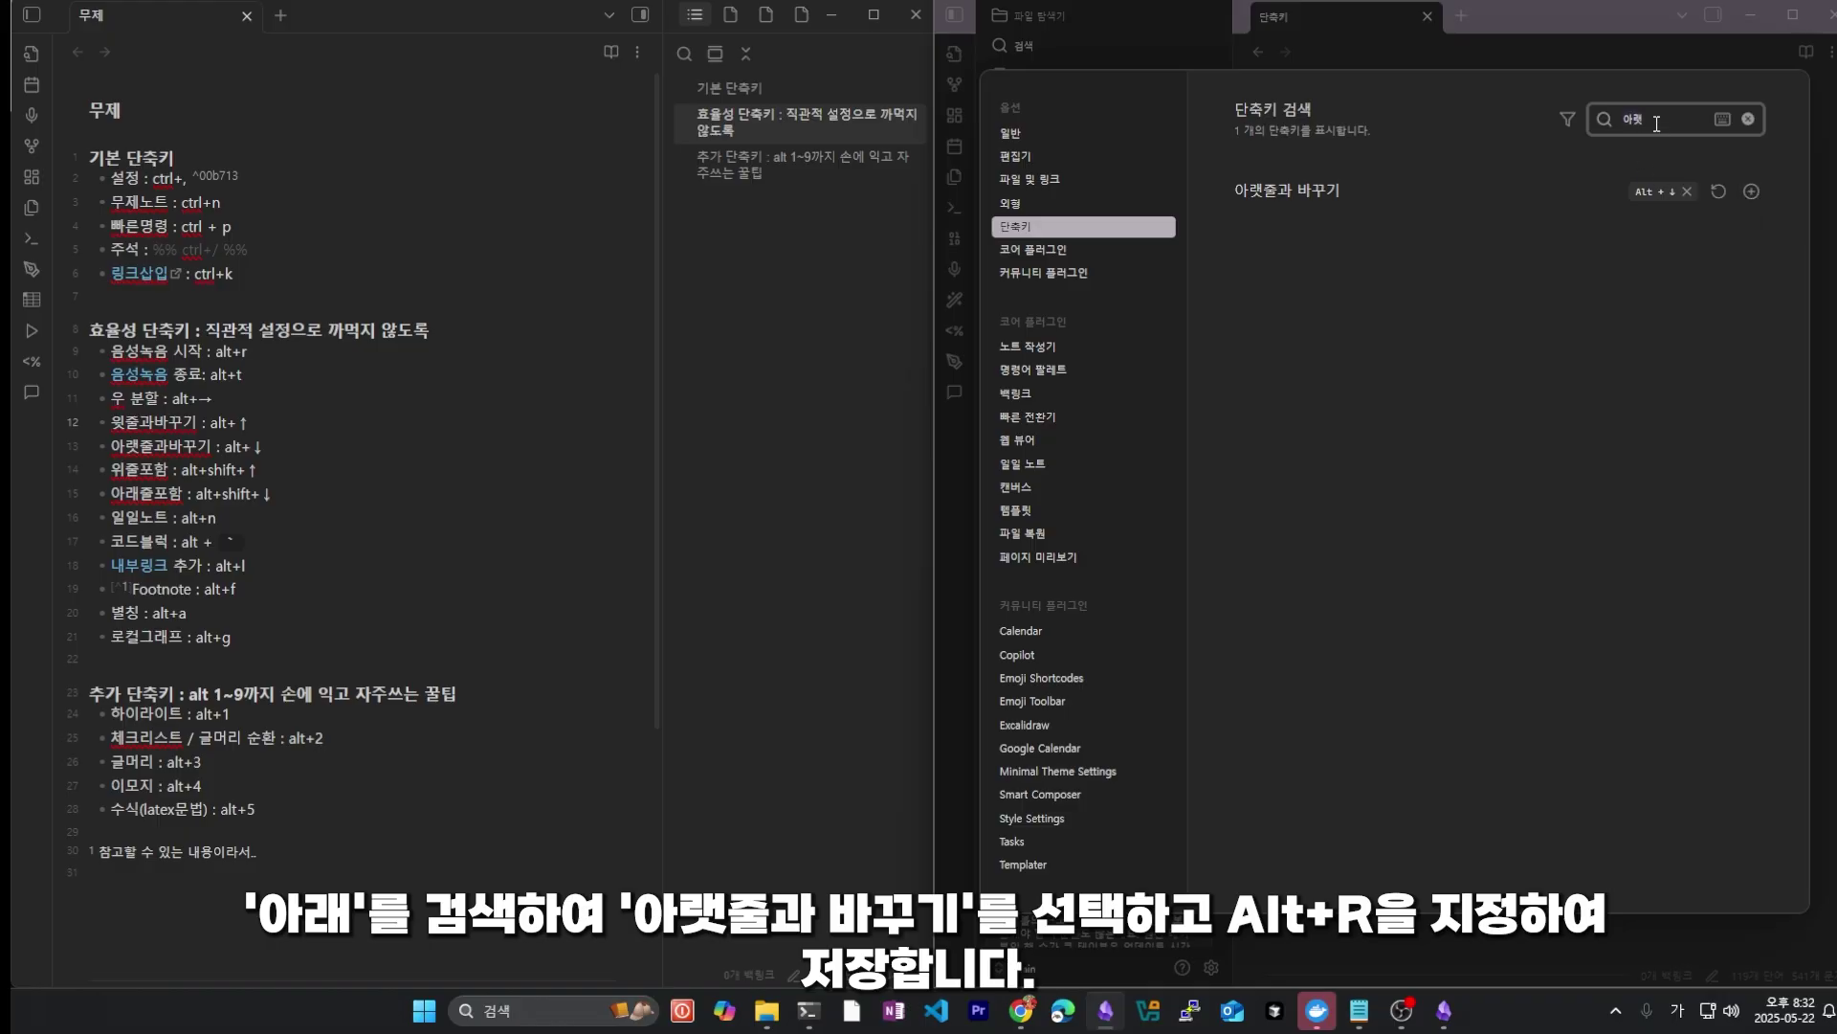
Step: Search the hotkeys for 위 and 아래, and highlight the 윗줄과바꾸기 through 아래줄포함 lines in the SynStudy note
key(BackSpace)
key(BackSpace)
text(위)
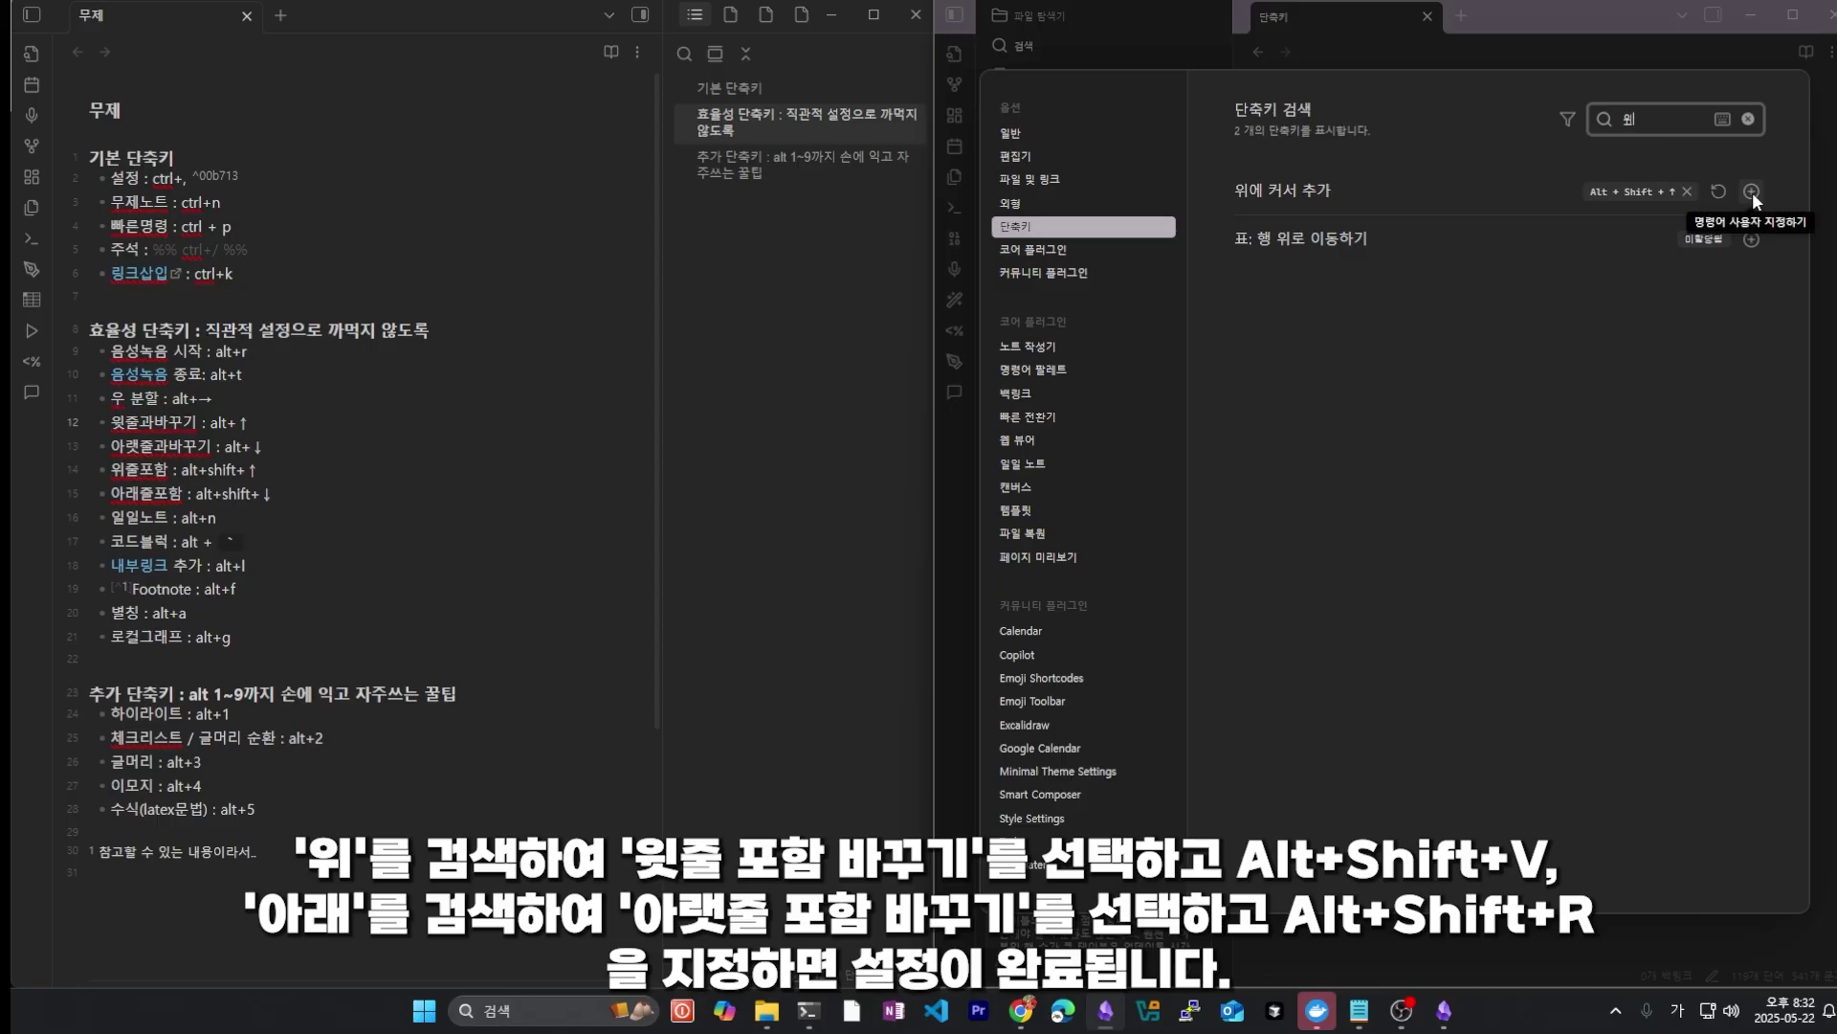
key(BackSpace)
text(아래)
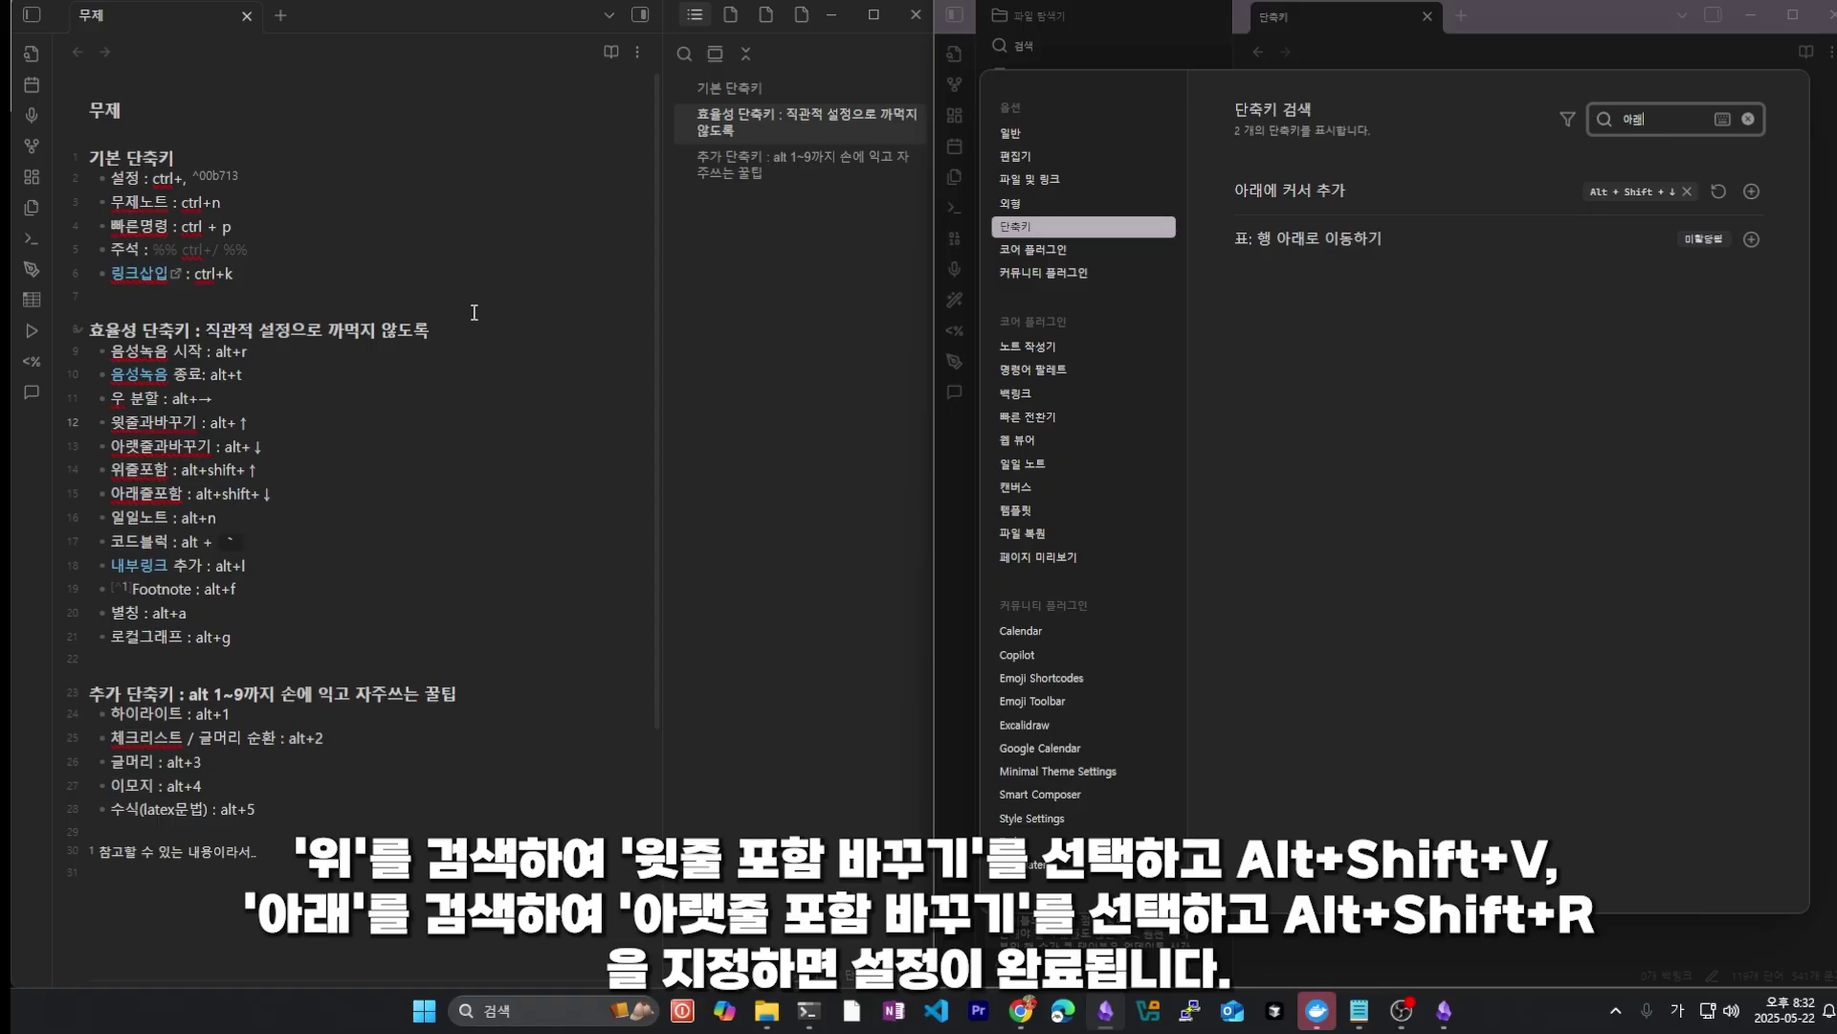
click(327, 503)
drag(327, 502, 17, 426)
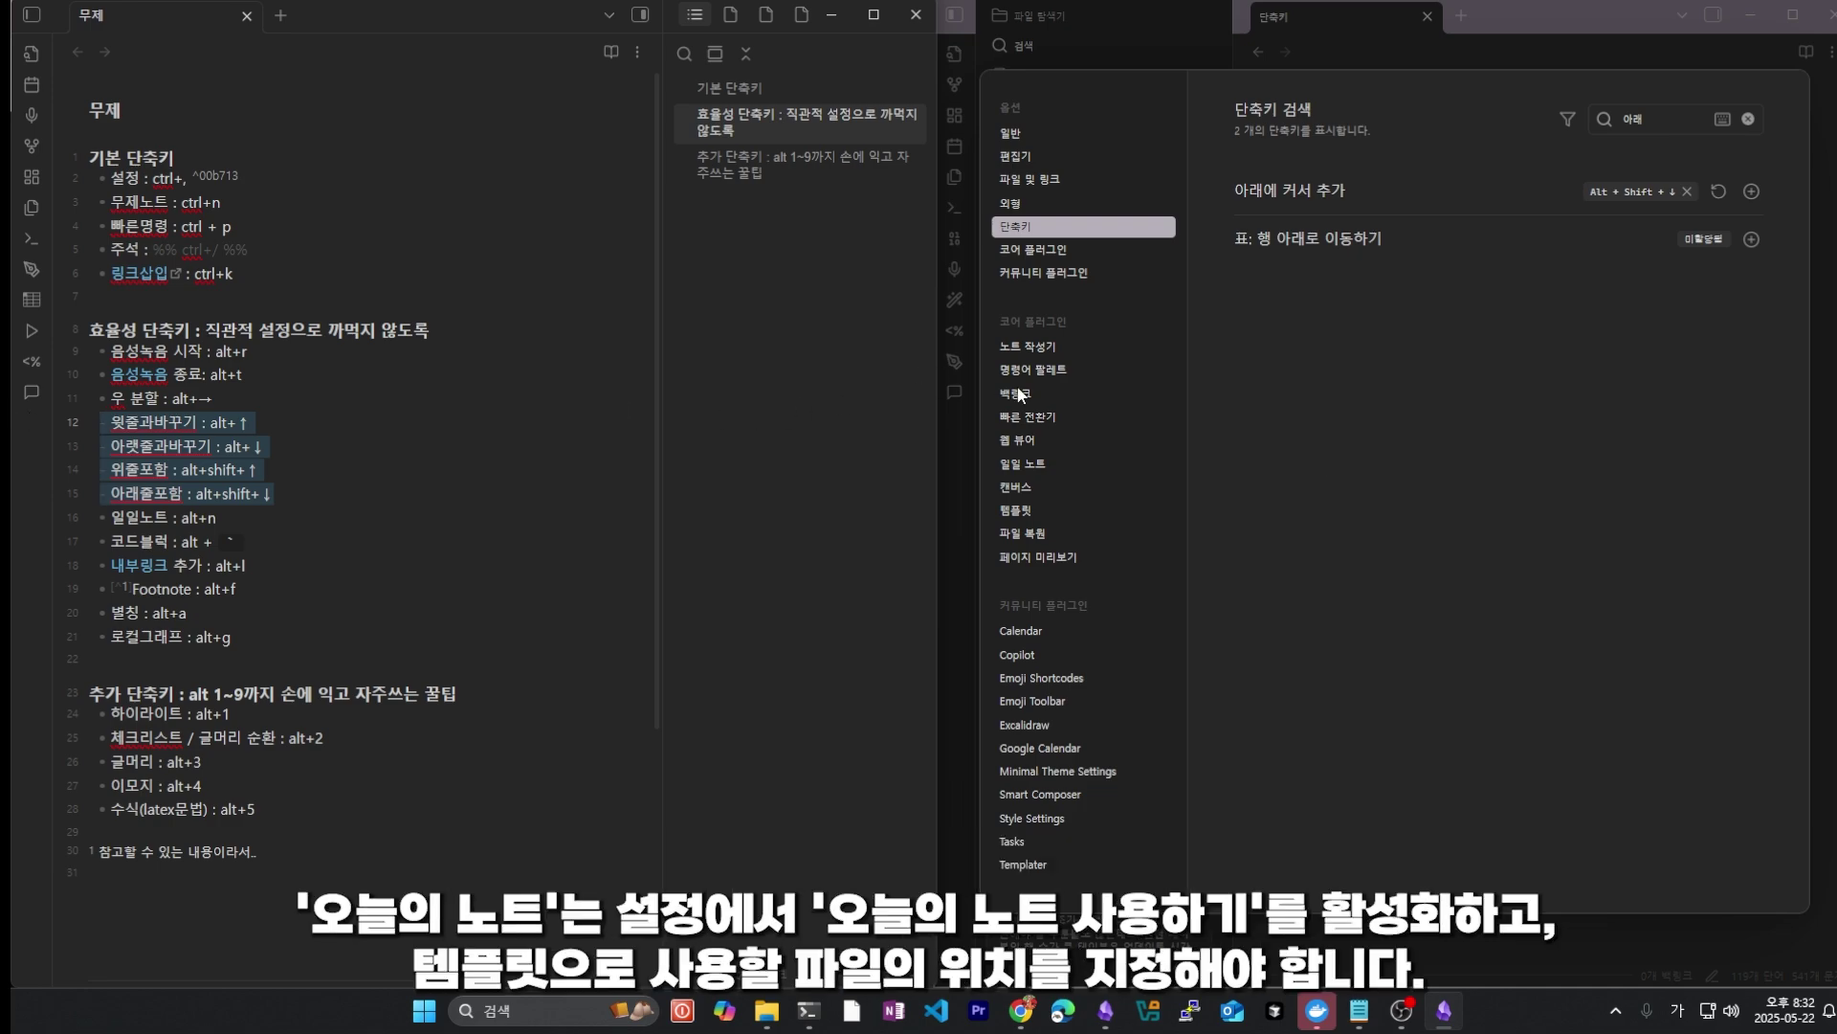
Step: Turn off 앱 시작 시 일일 노트 열기 in the main vault's 일일 노트 settings and close the settings
click(1020, 465)
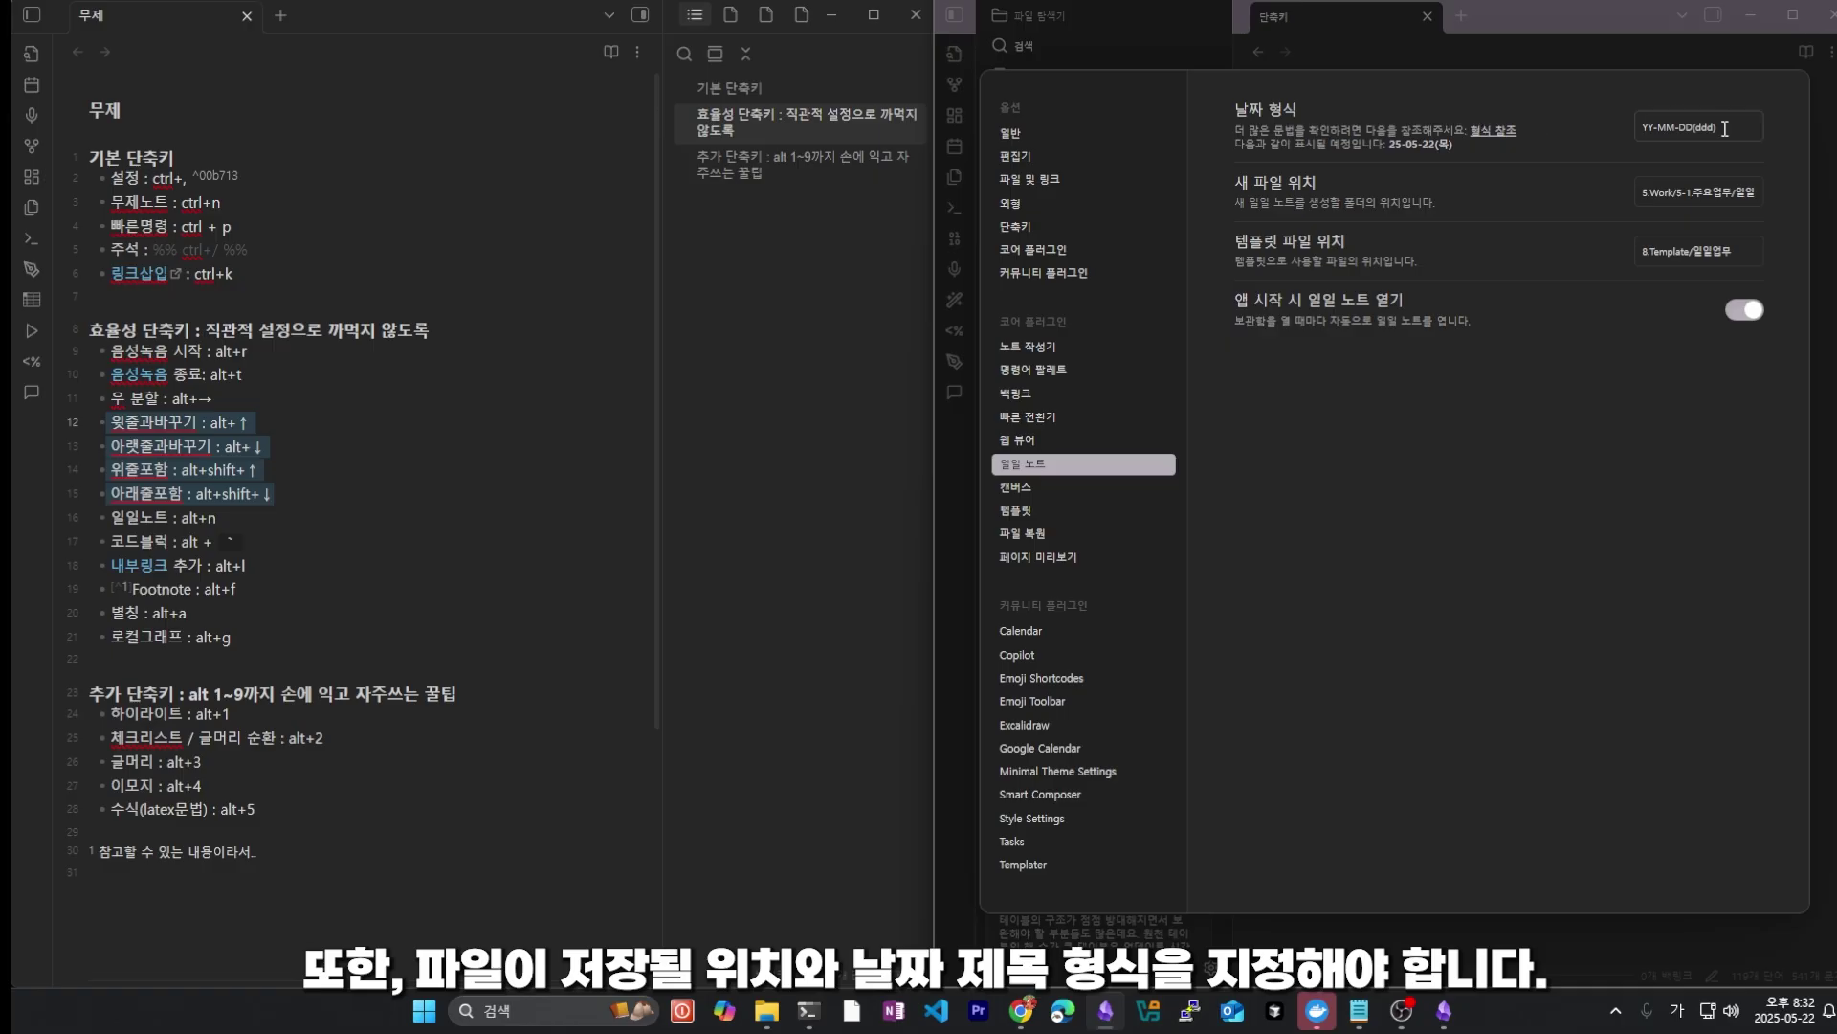
click(1724, 128)
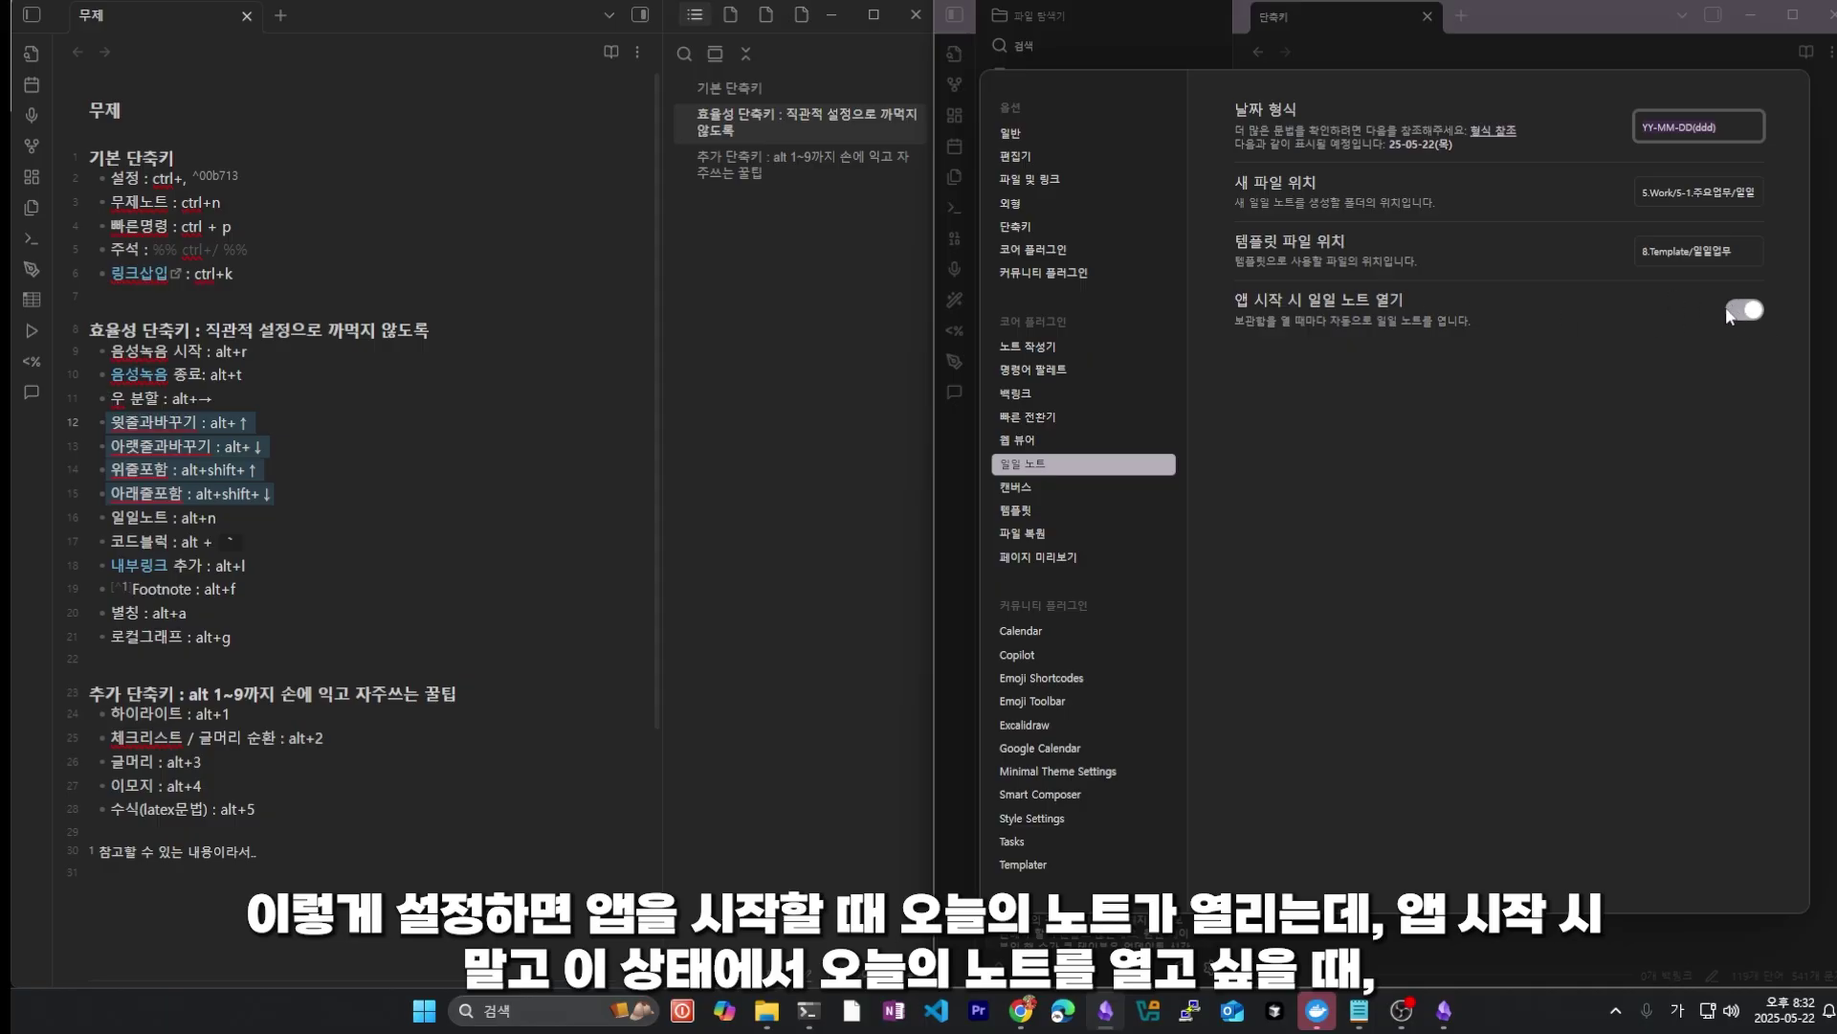
click(1750, 310)
key(Escape)
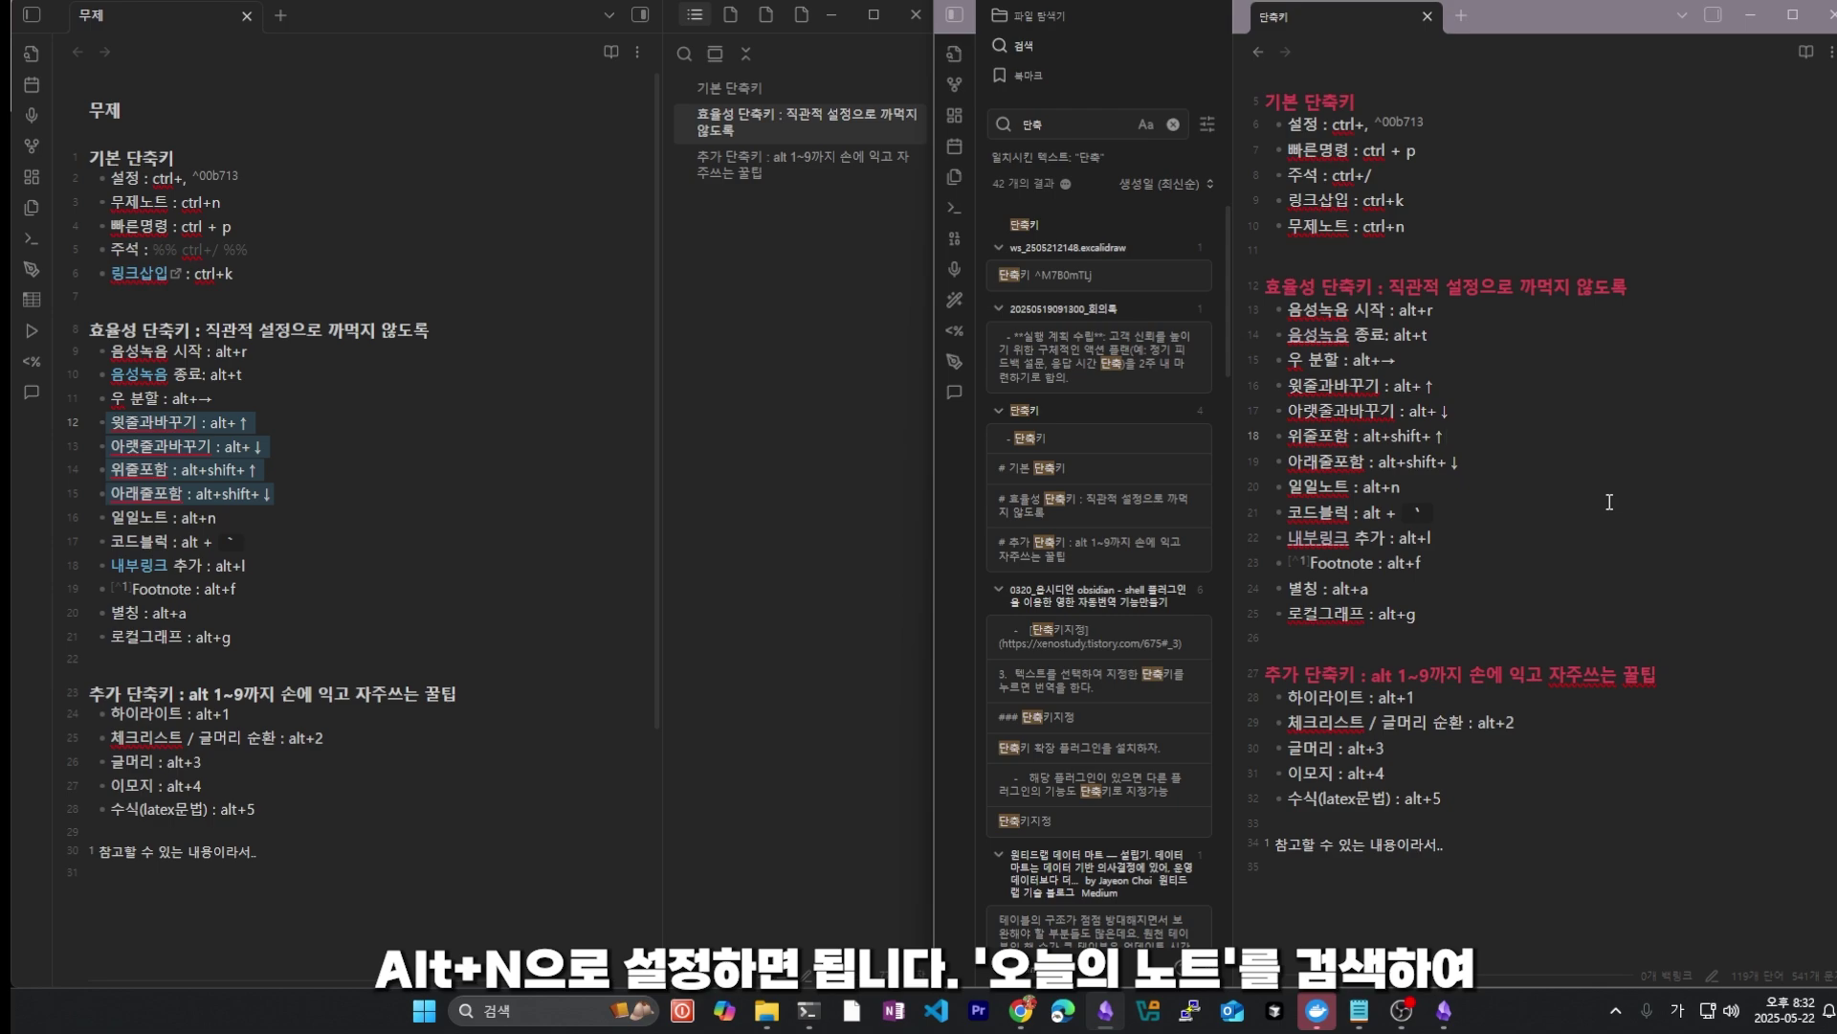
Step: Search the hotkey settings for 일일 and check the hotkey assigned to 오늘의 일일 노트 열기
key(ctrl+comma)
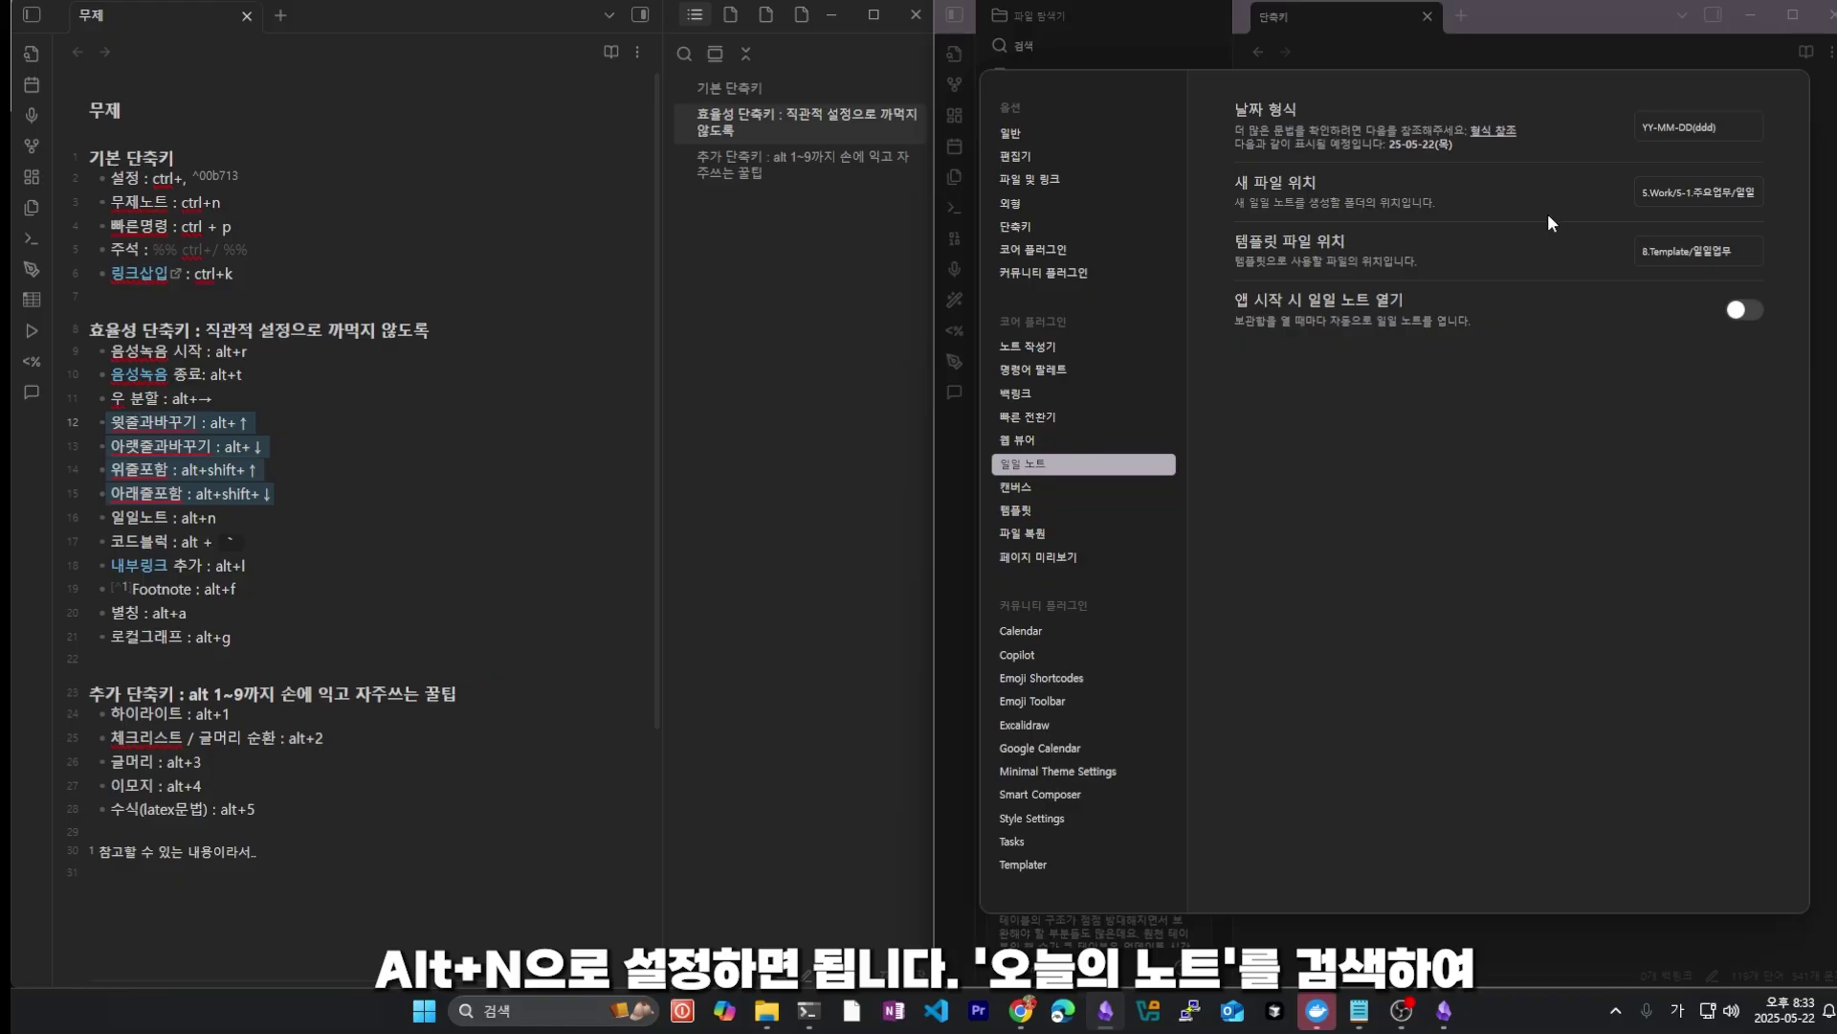
click(1016, 226)
click(1665, 120)
text(dlfdl)
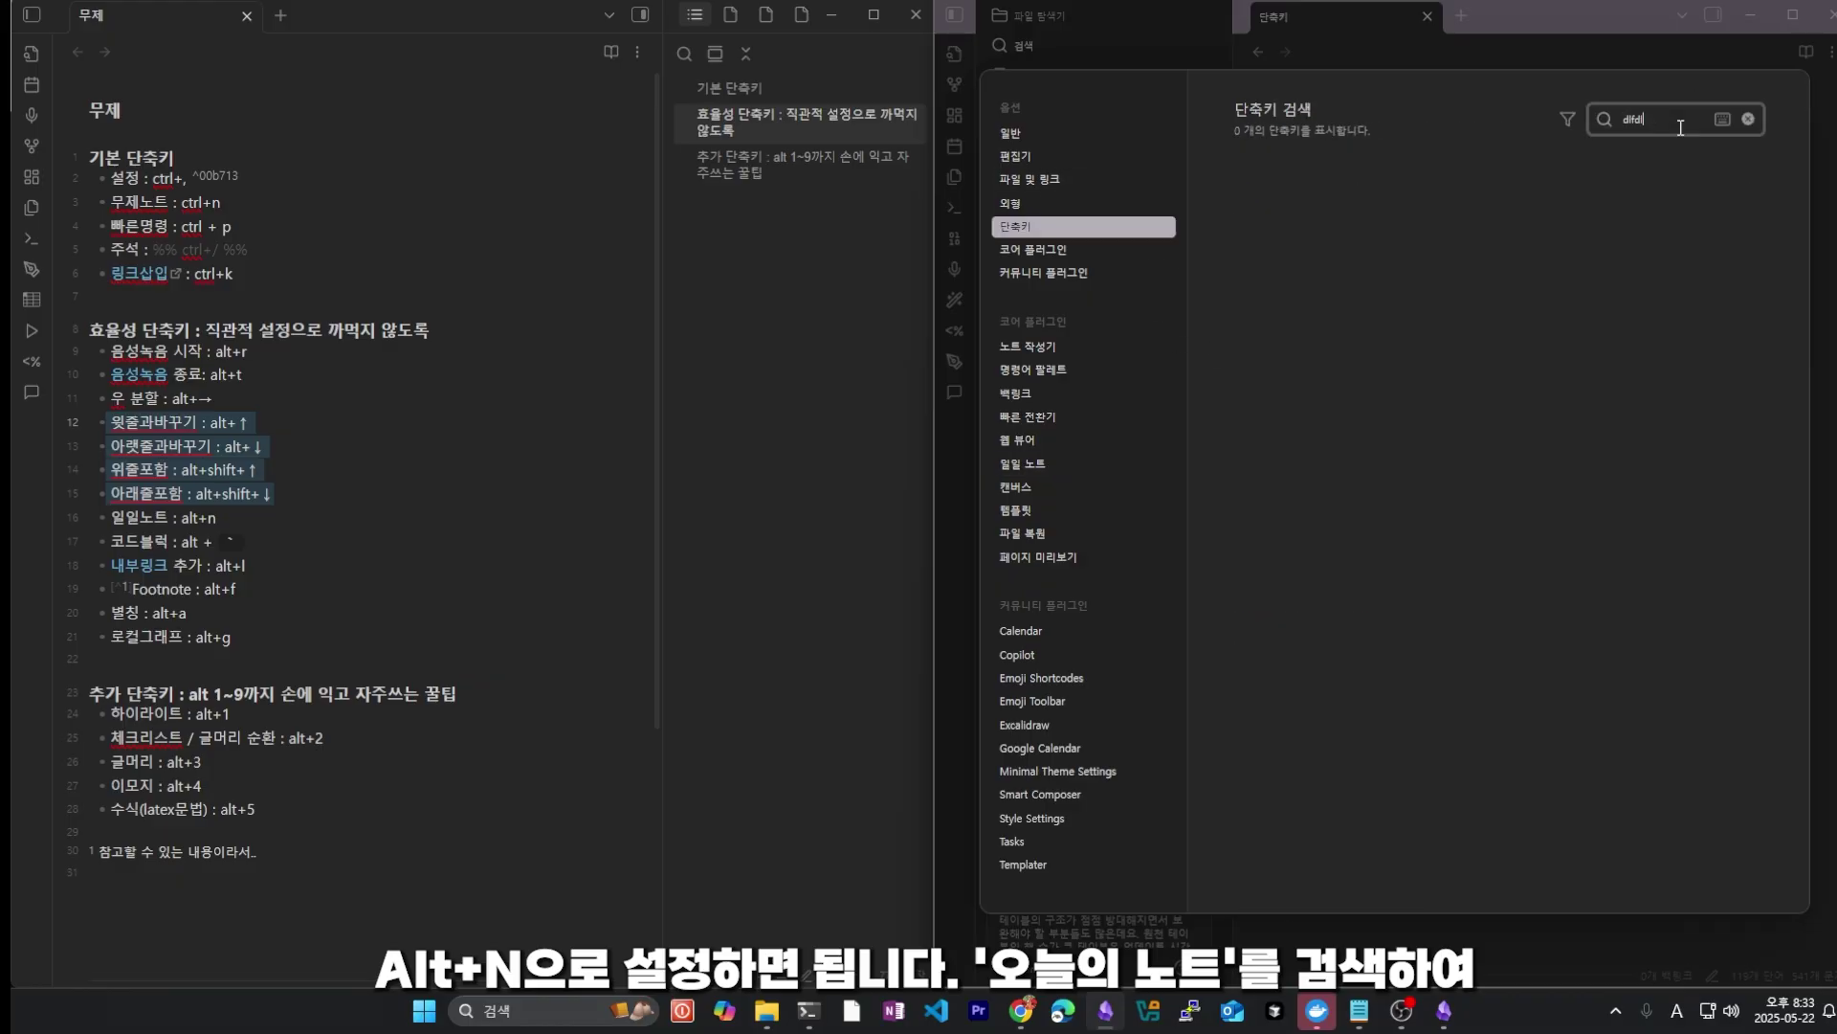
key(BackSpace)
key(BackSpace)
key(Hangul)
text(일일)
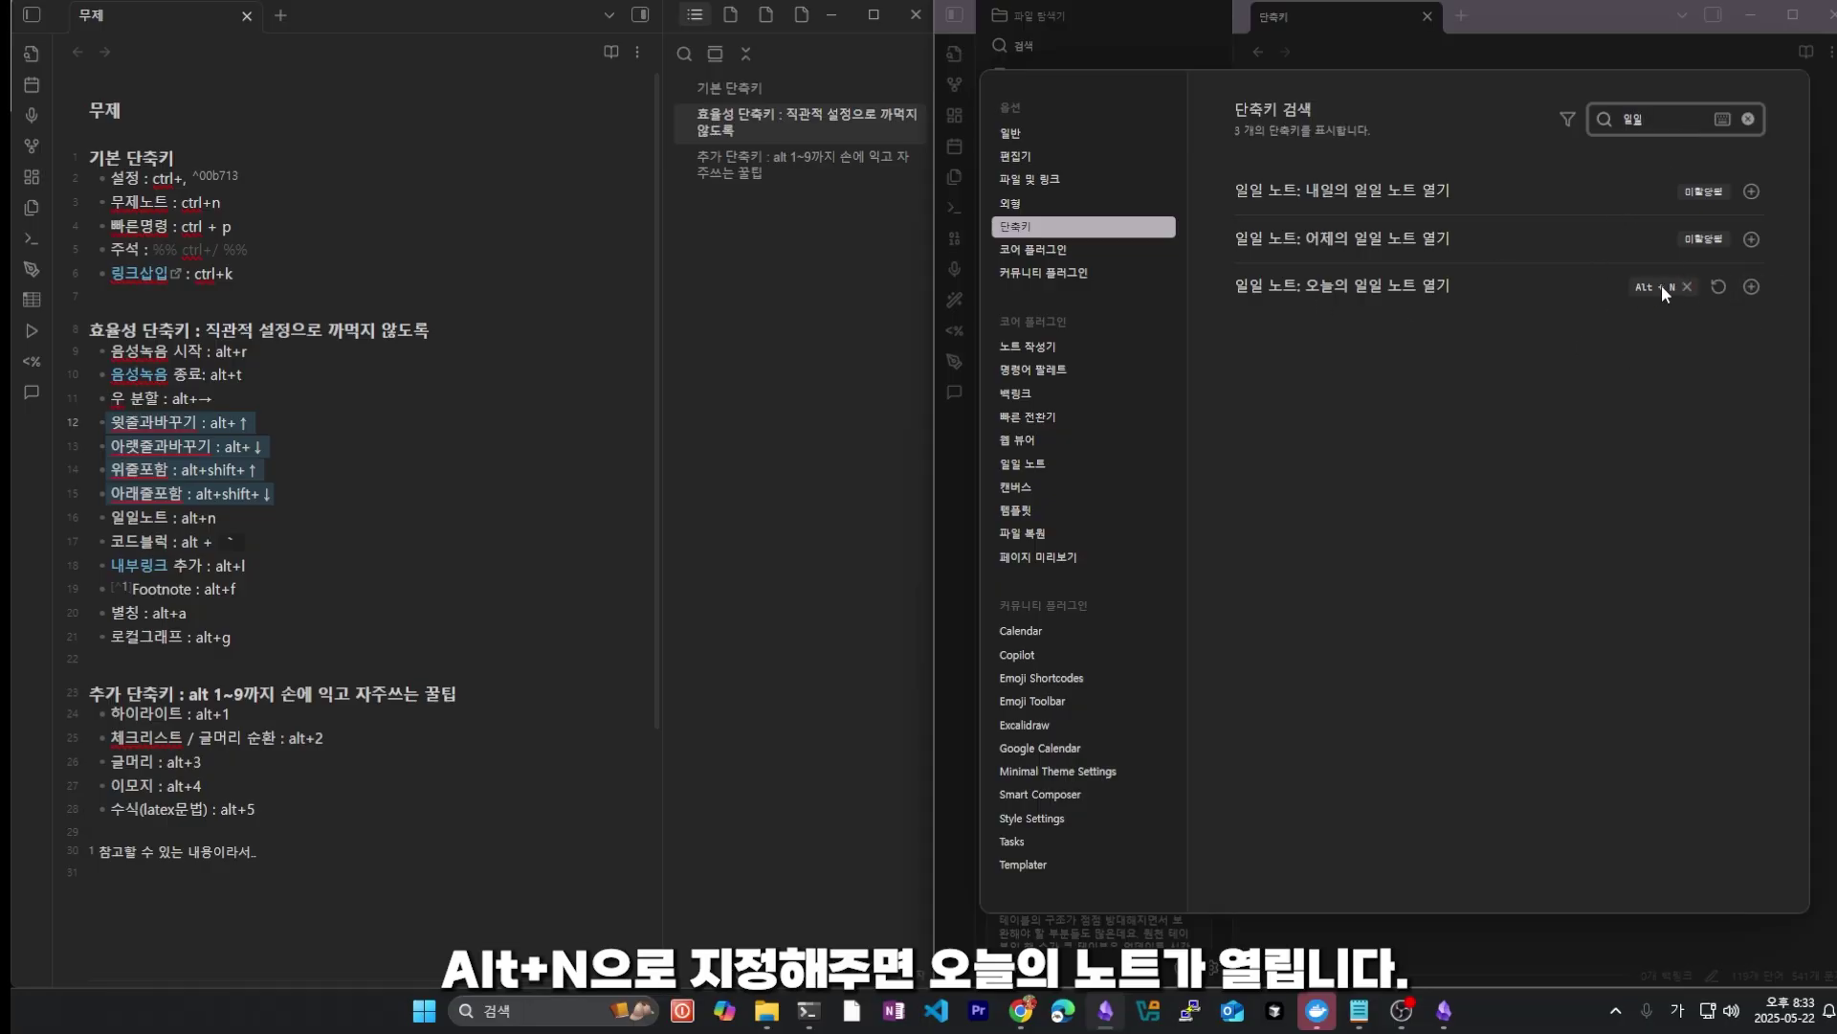
key(Escape)
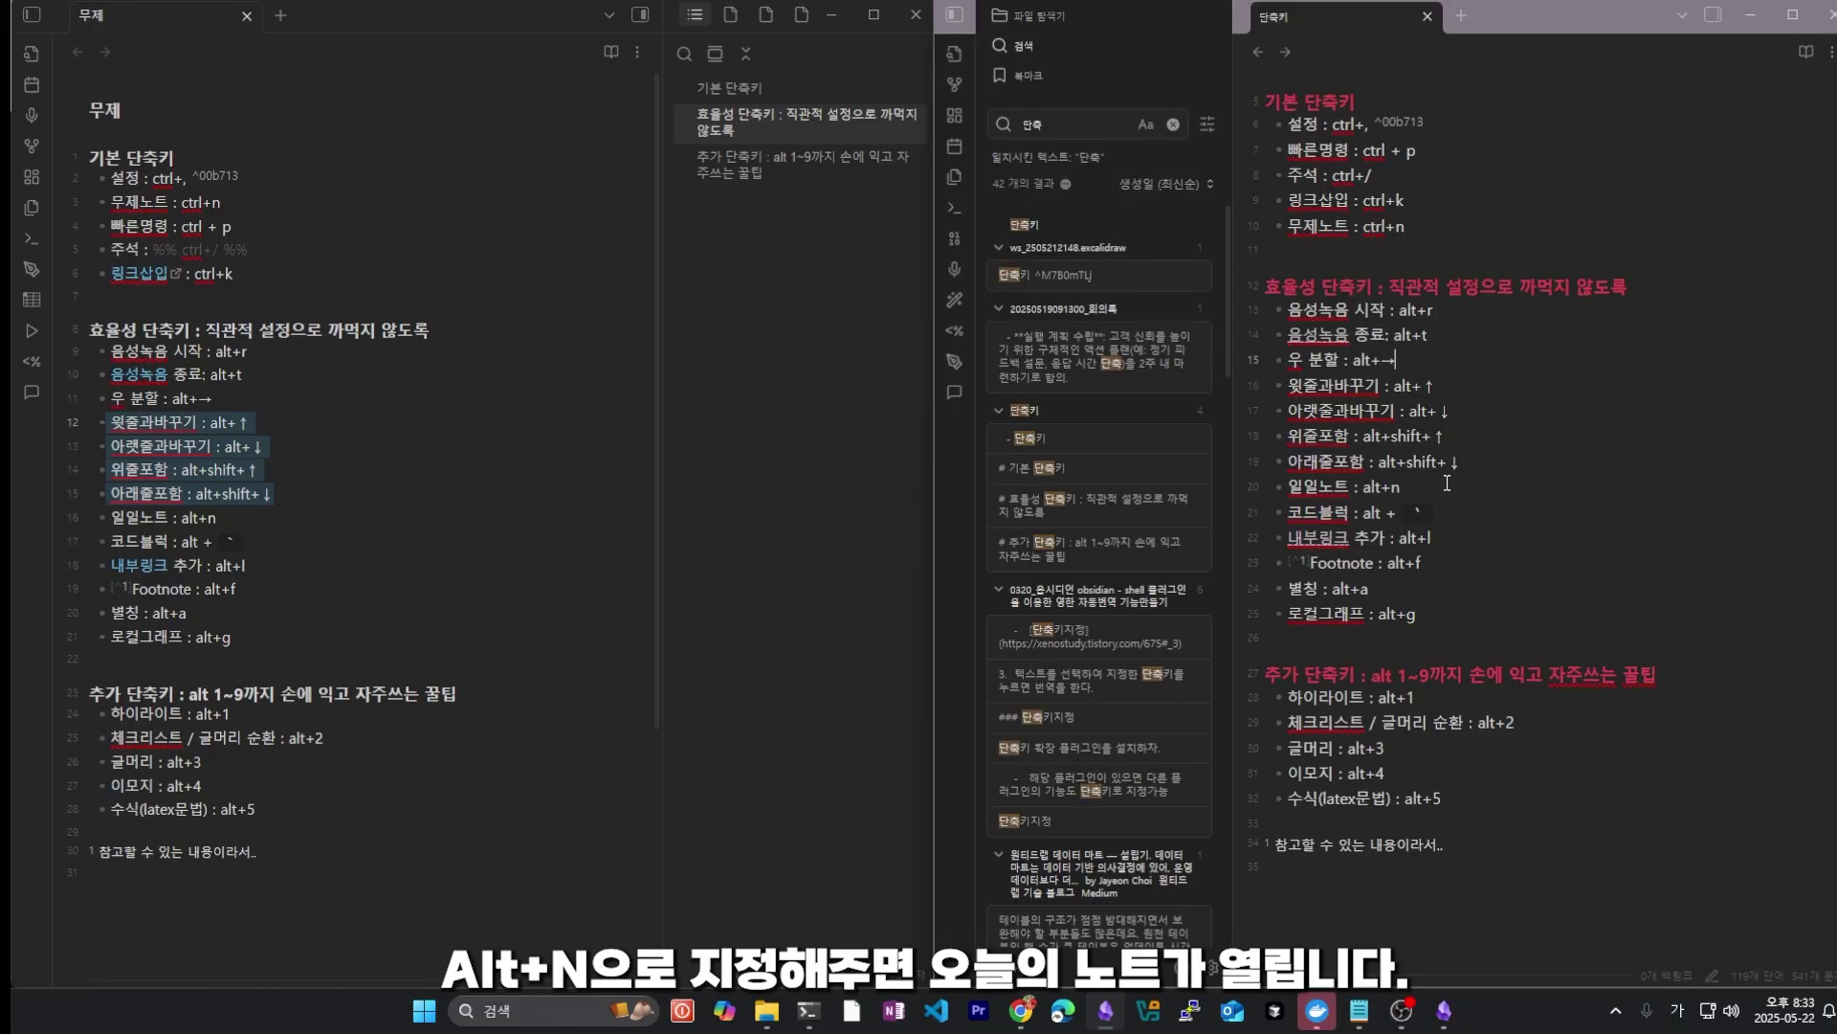
Step: Insert a triple-backtick code block of type base below the 로컬그래프 line in the main vault note
click(1498, 534)
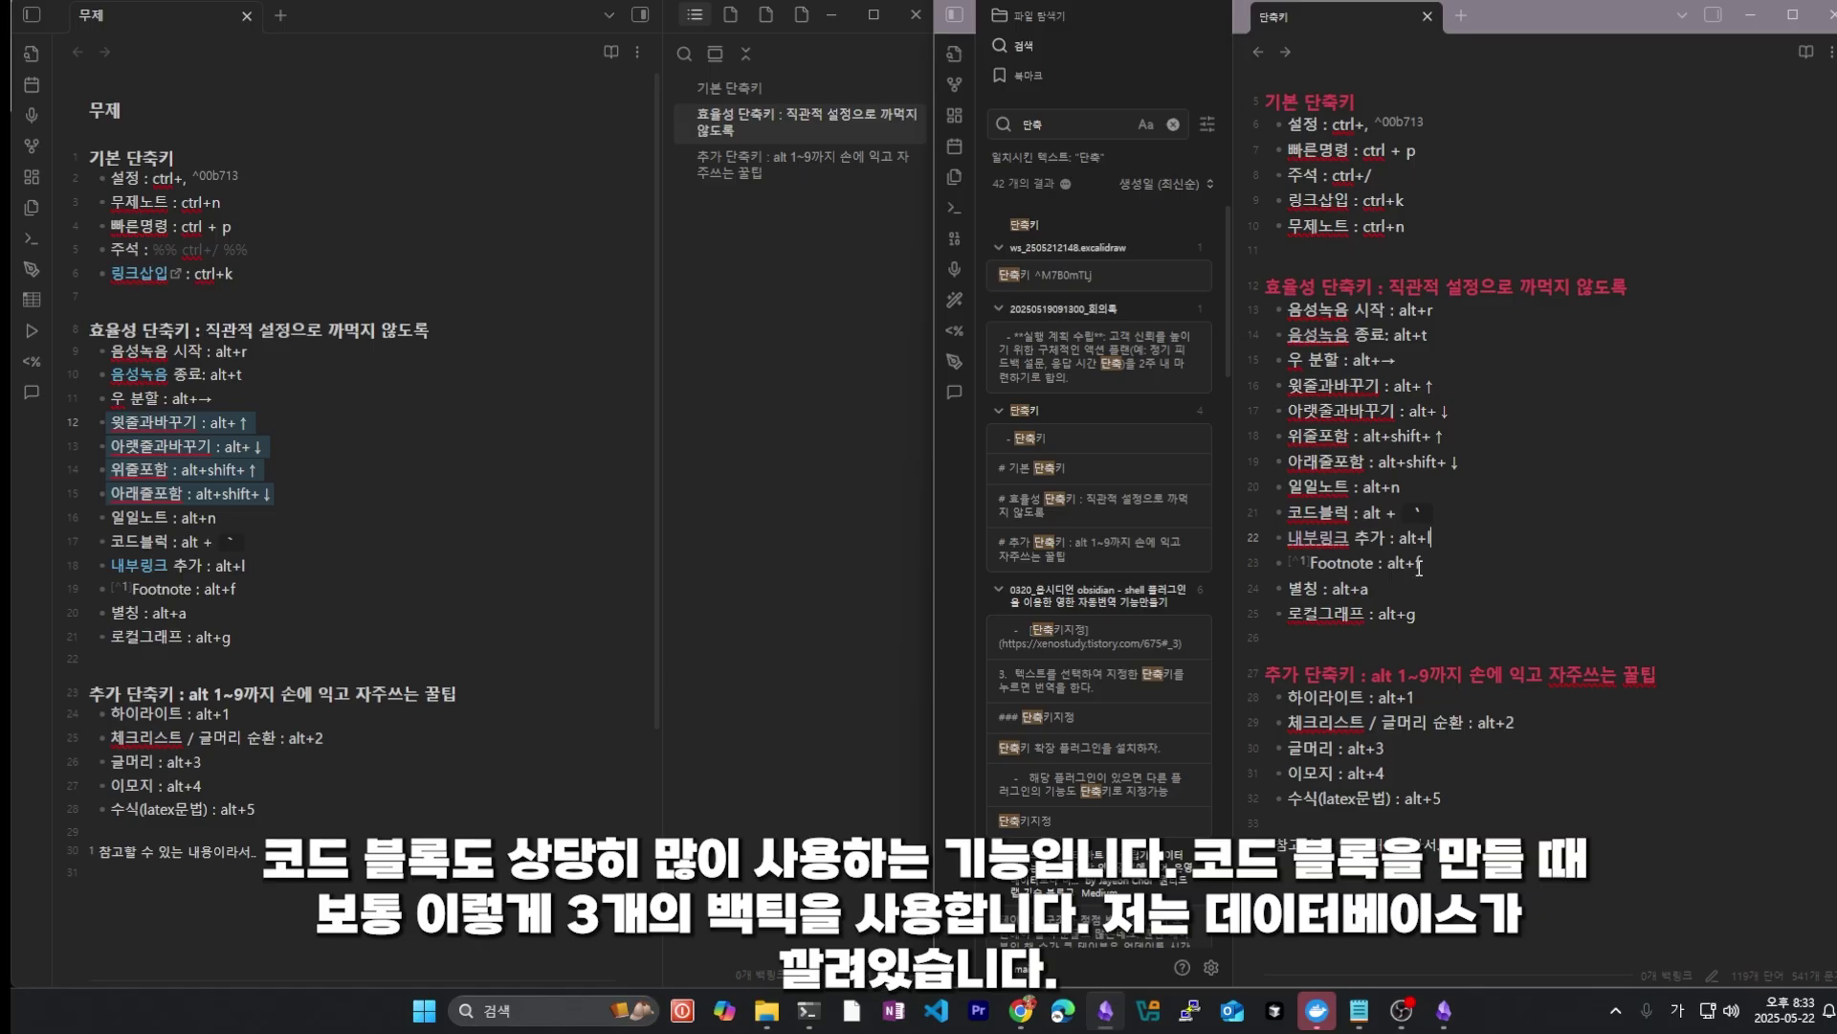
click(1376, 639)
text(```ㅠㅁ)
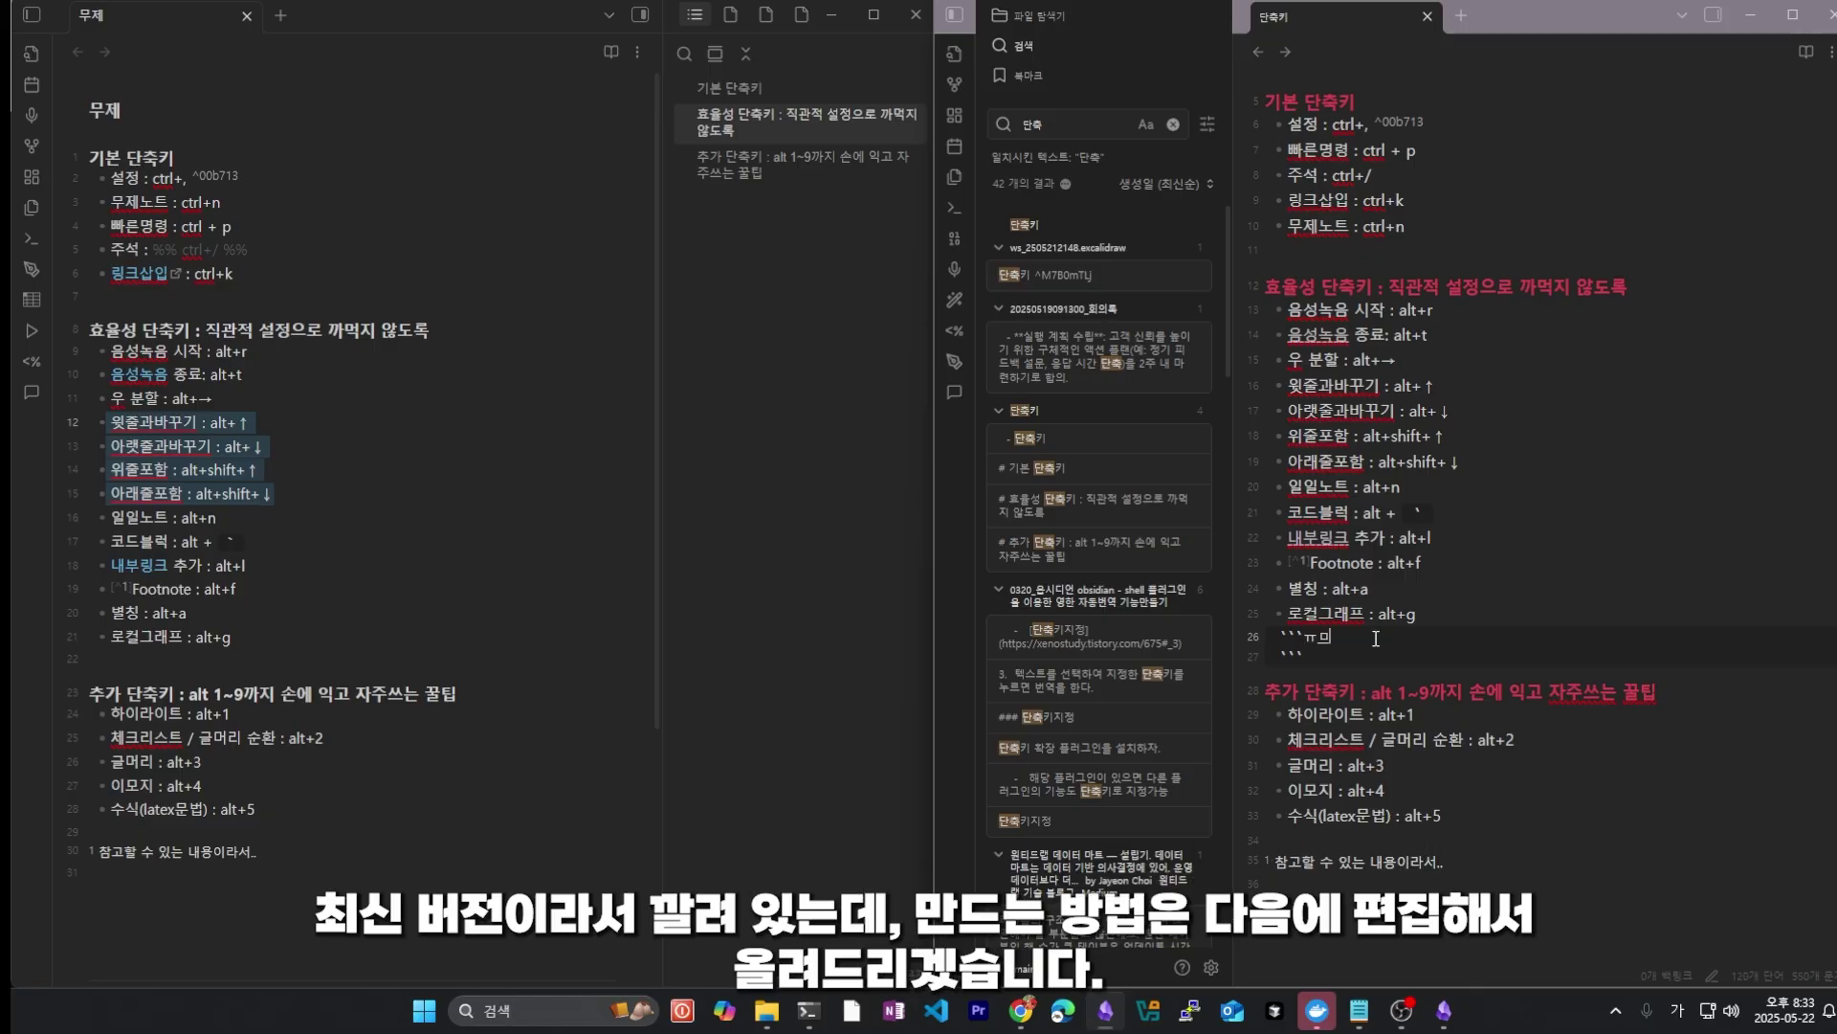
key(Hangul)
text(ba)
text(se)
key(Down)
key(Down)
key(Down)
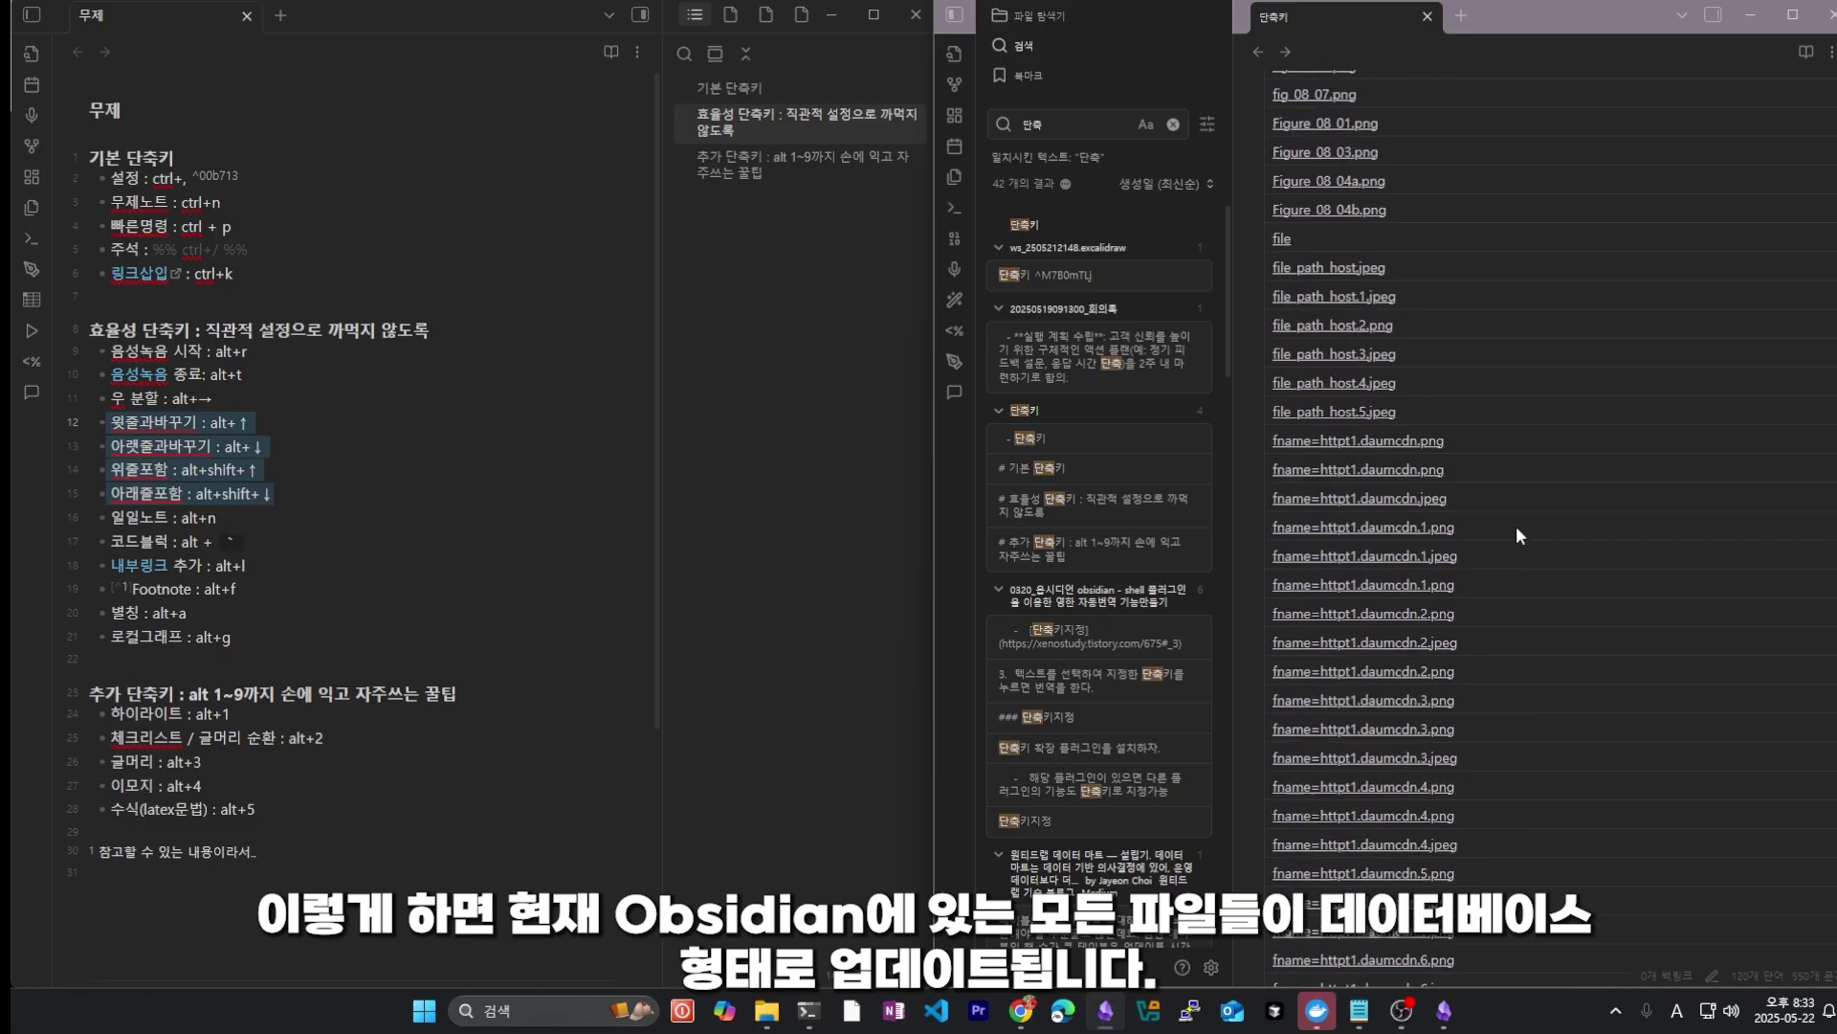
Step: Look through the rendered base table's file list back to its header and inspect its Filters and Properties options
scroll(1517, 528, up, 15)
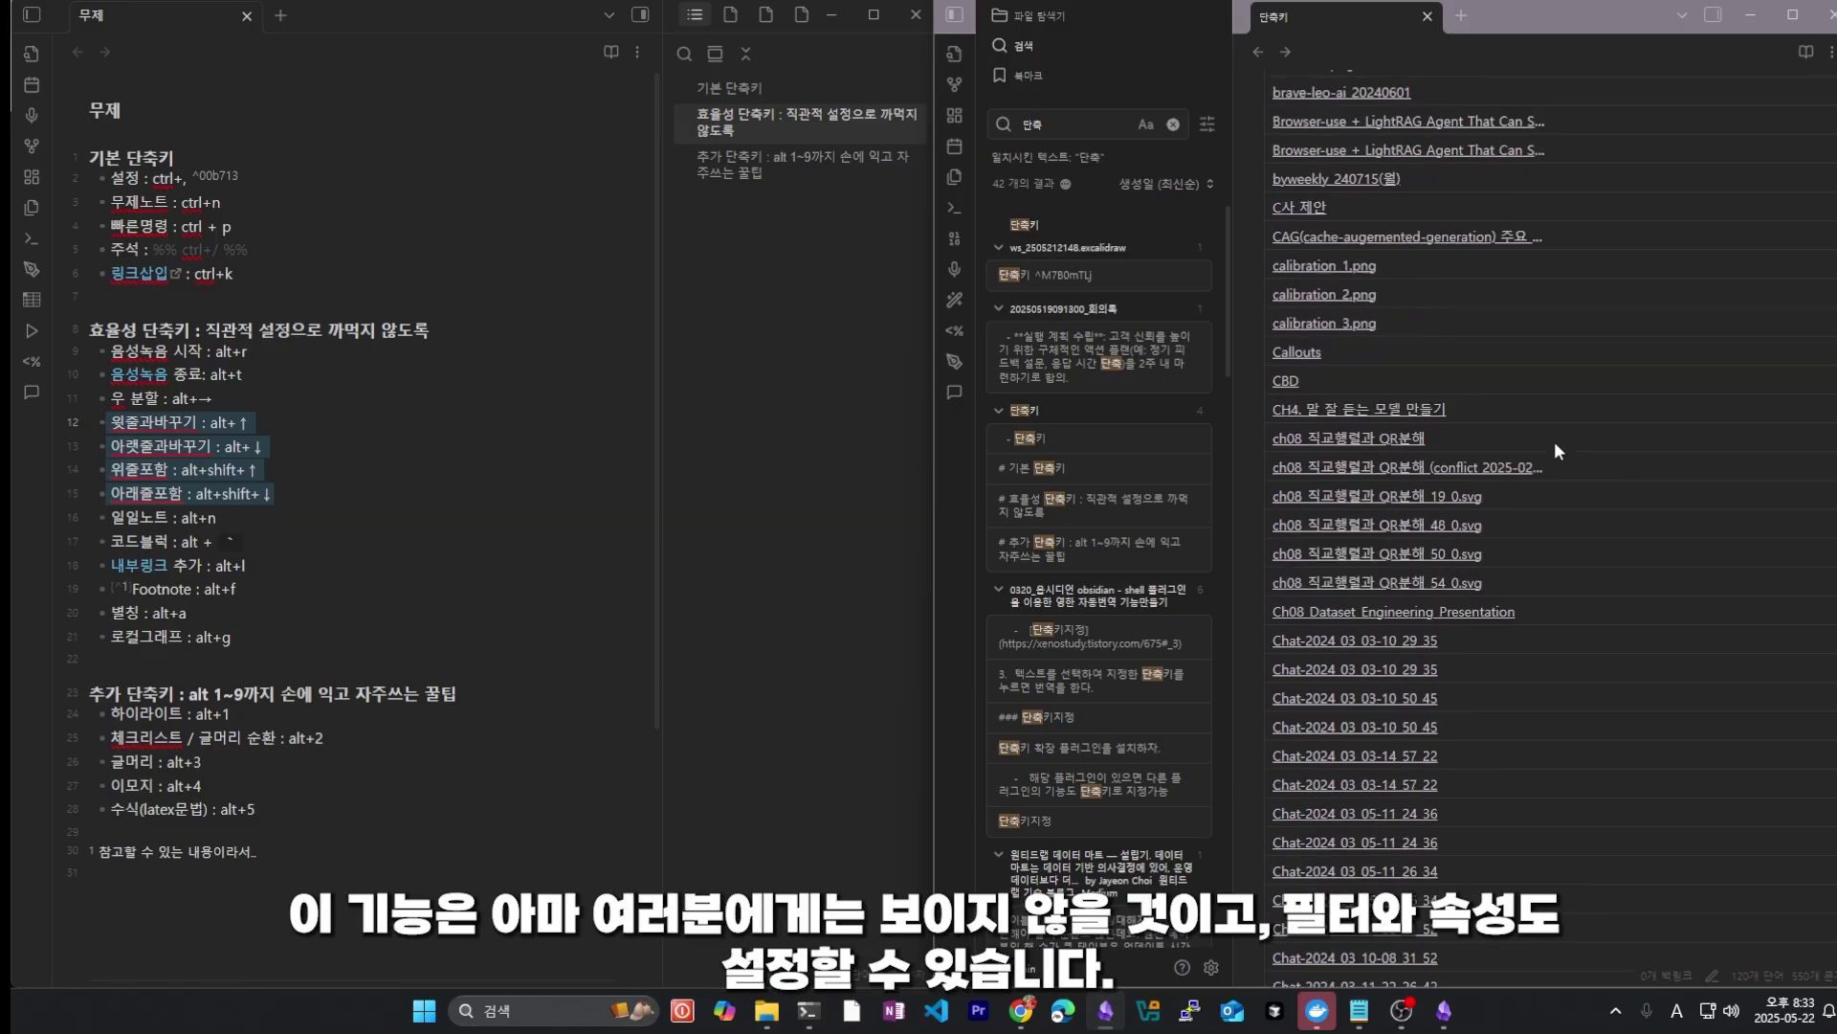
scroll(1608, 392, up, 10)
scroll(1656, 378, up, 10)
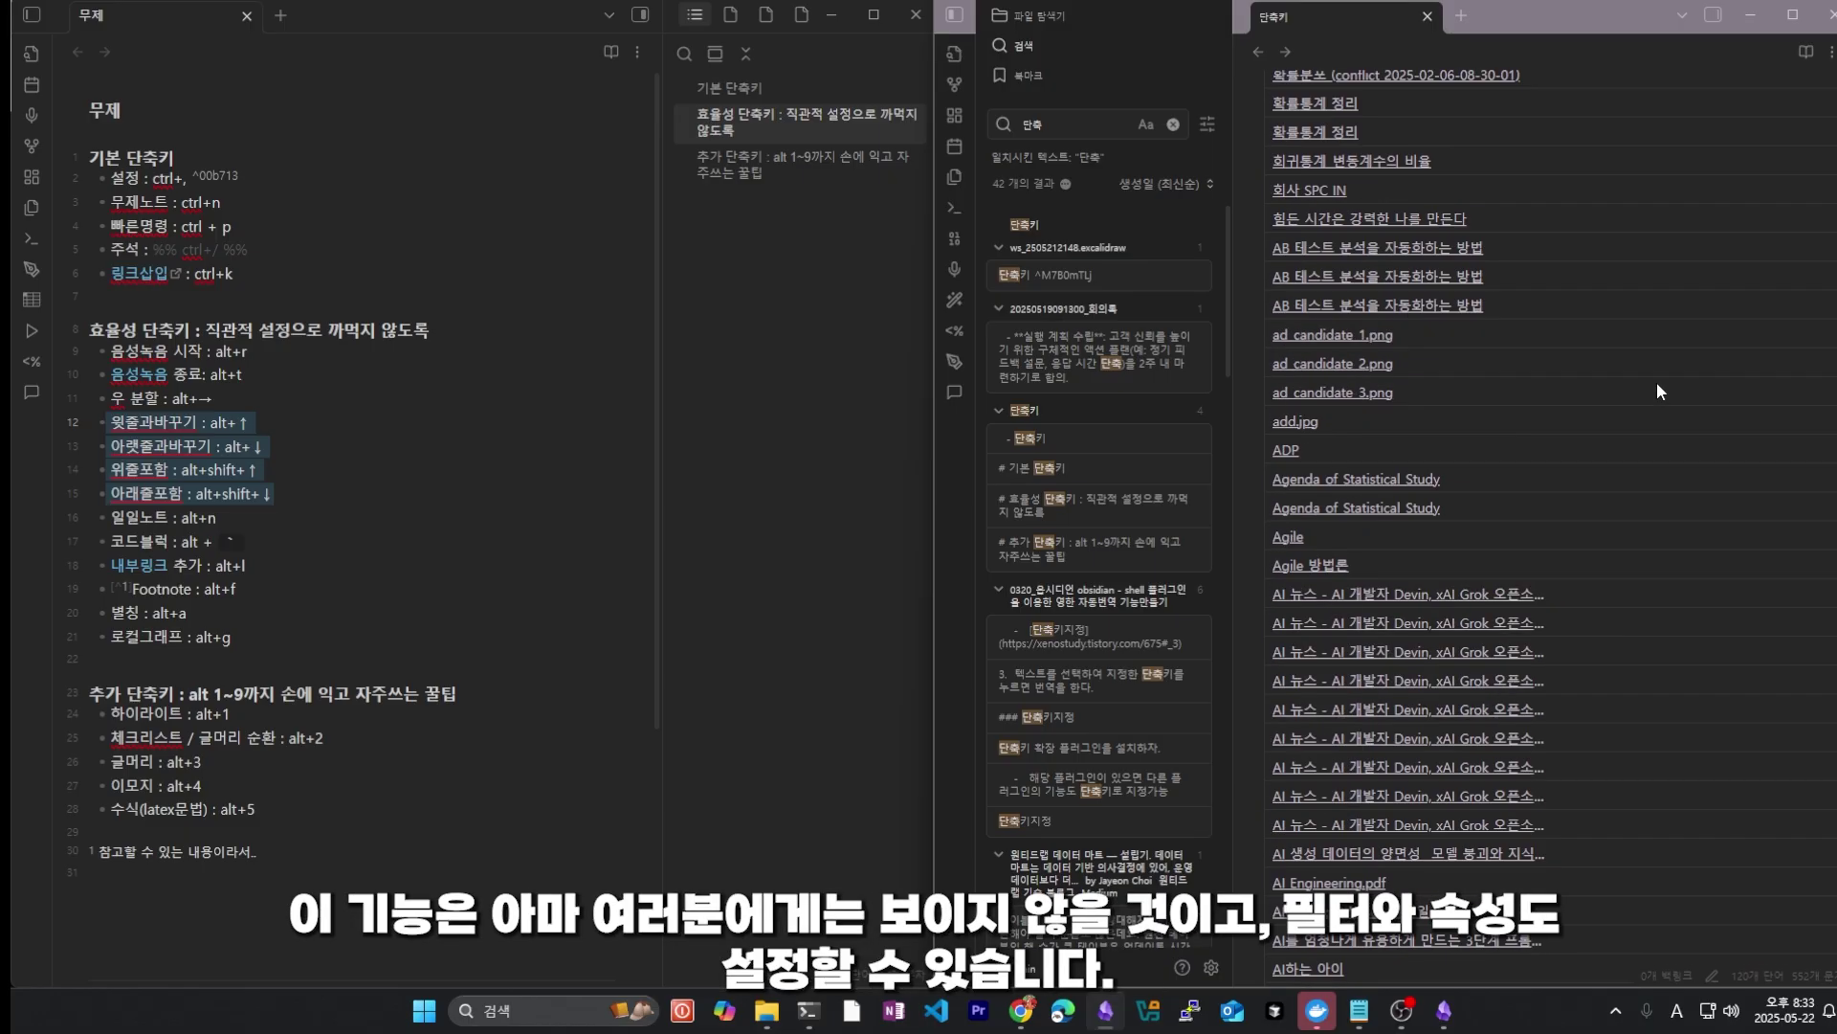
scroll(1657, 382, up, 10)
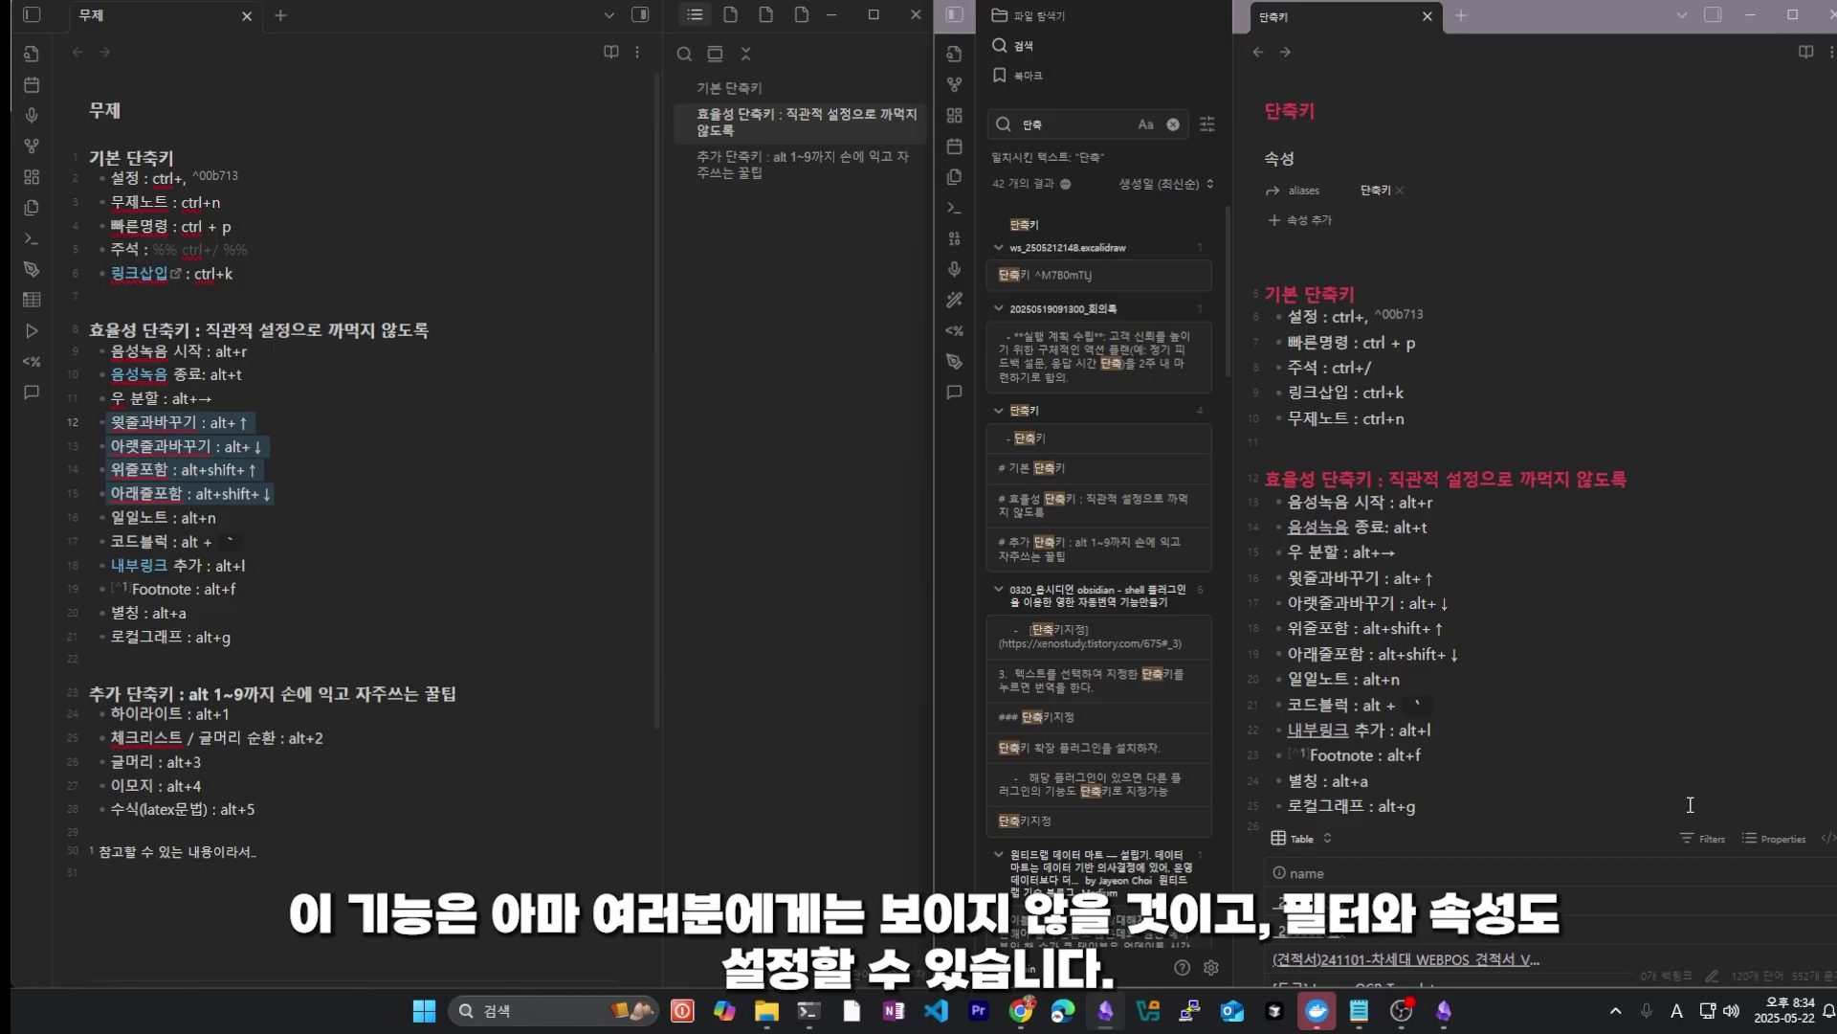
click(1701, 837)
click(1756, 836)
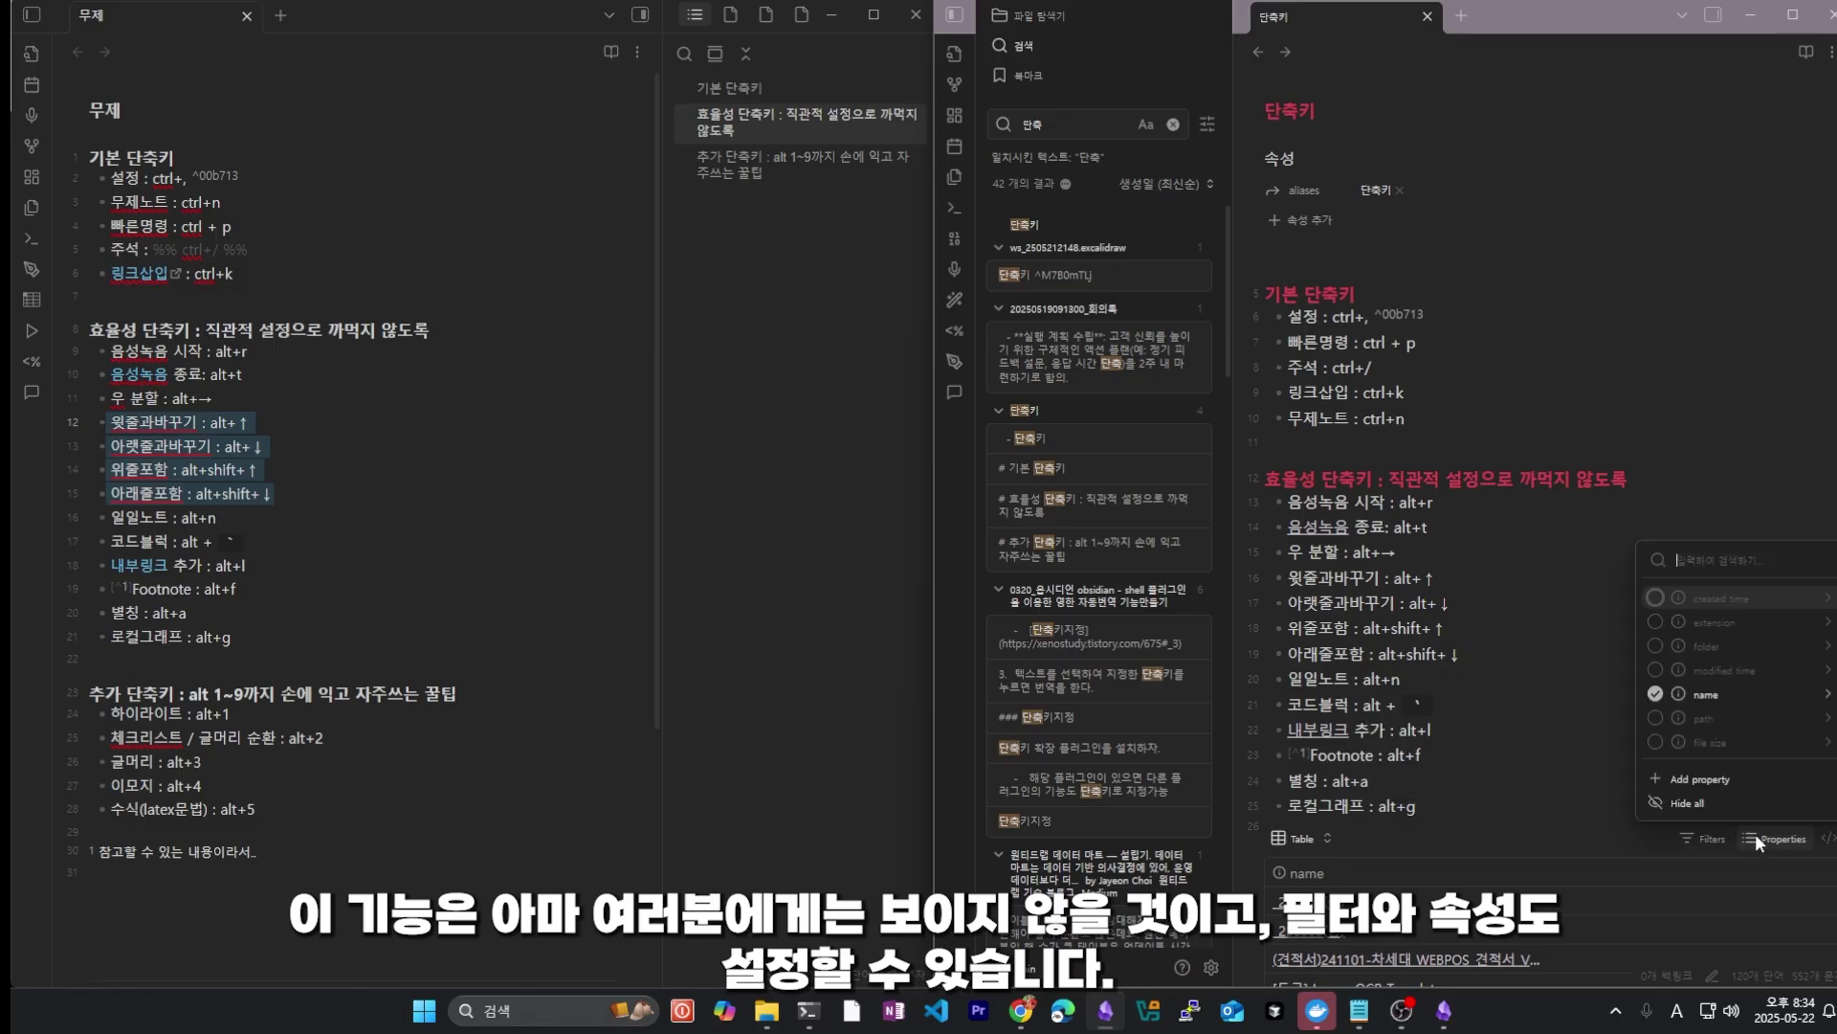
click(1742, 831)
Step: Return to the source of the code block below 로컬그래프 and delete its base type
click(1445, 804)
key(Down)
key(Down)
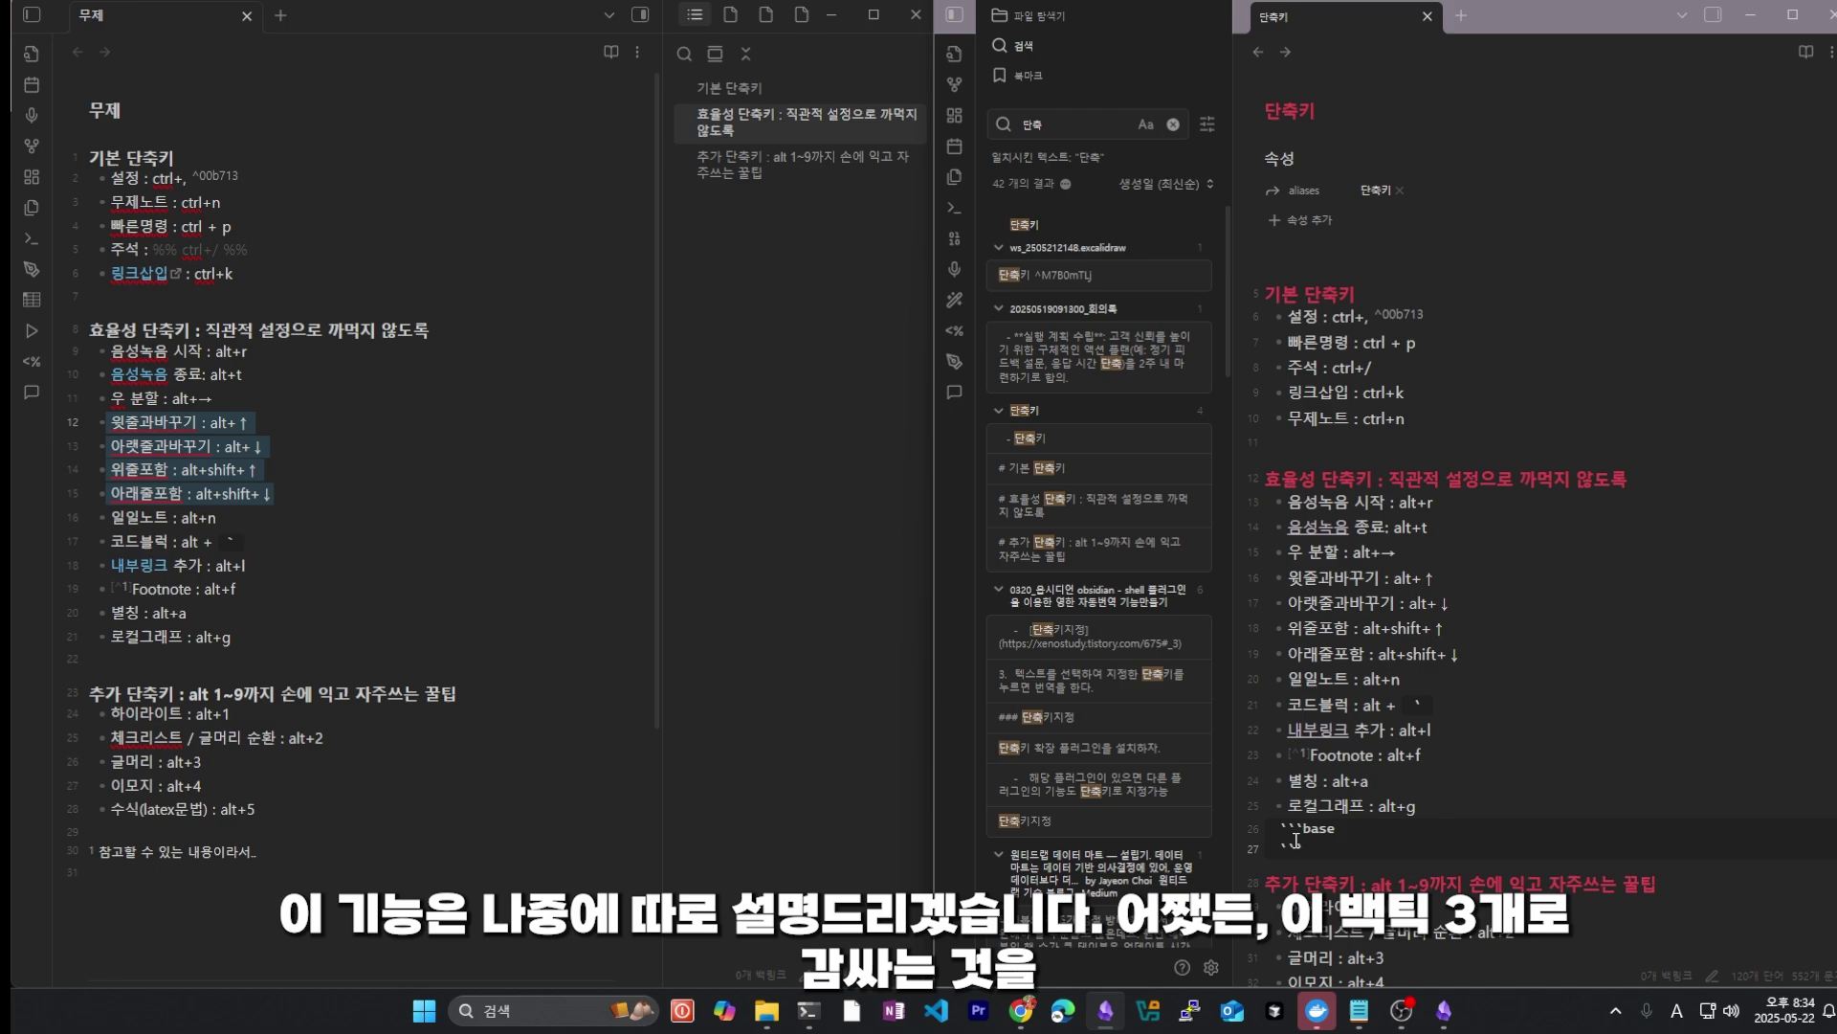
drag(1304, 830, 1388, 830)
key(BackSpace)
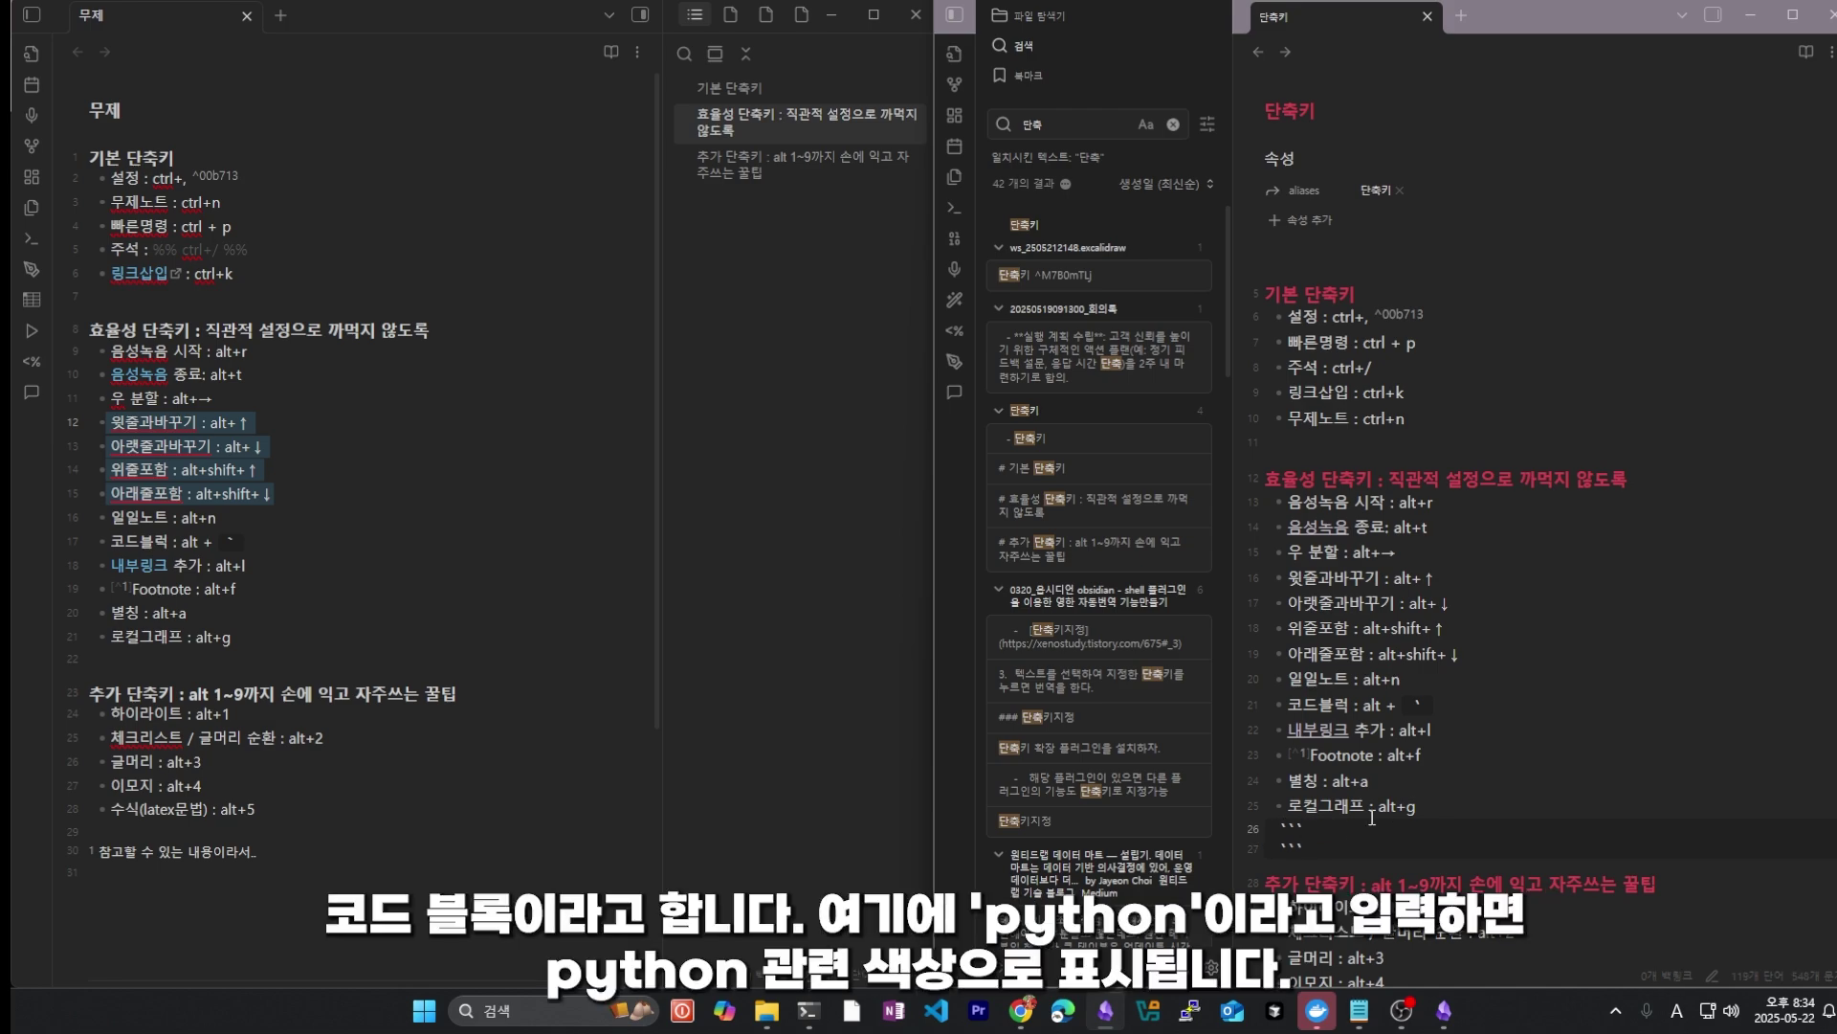
Step: Set the language of the code block below 로컬그래프 to python and enter import os inside it
text(python)
key(Return)
text(impo)
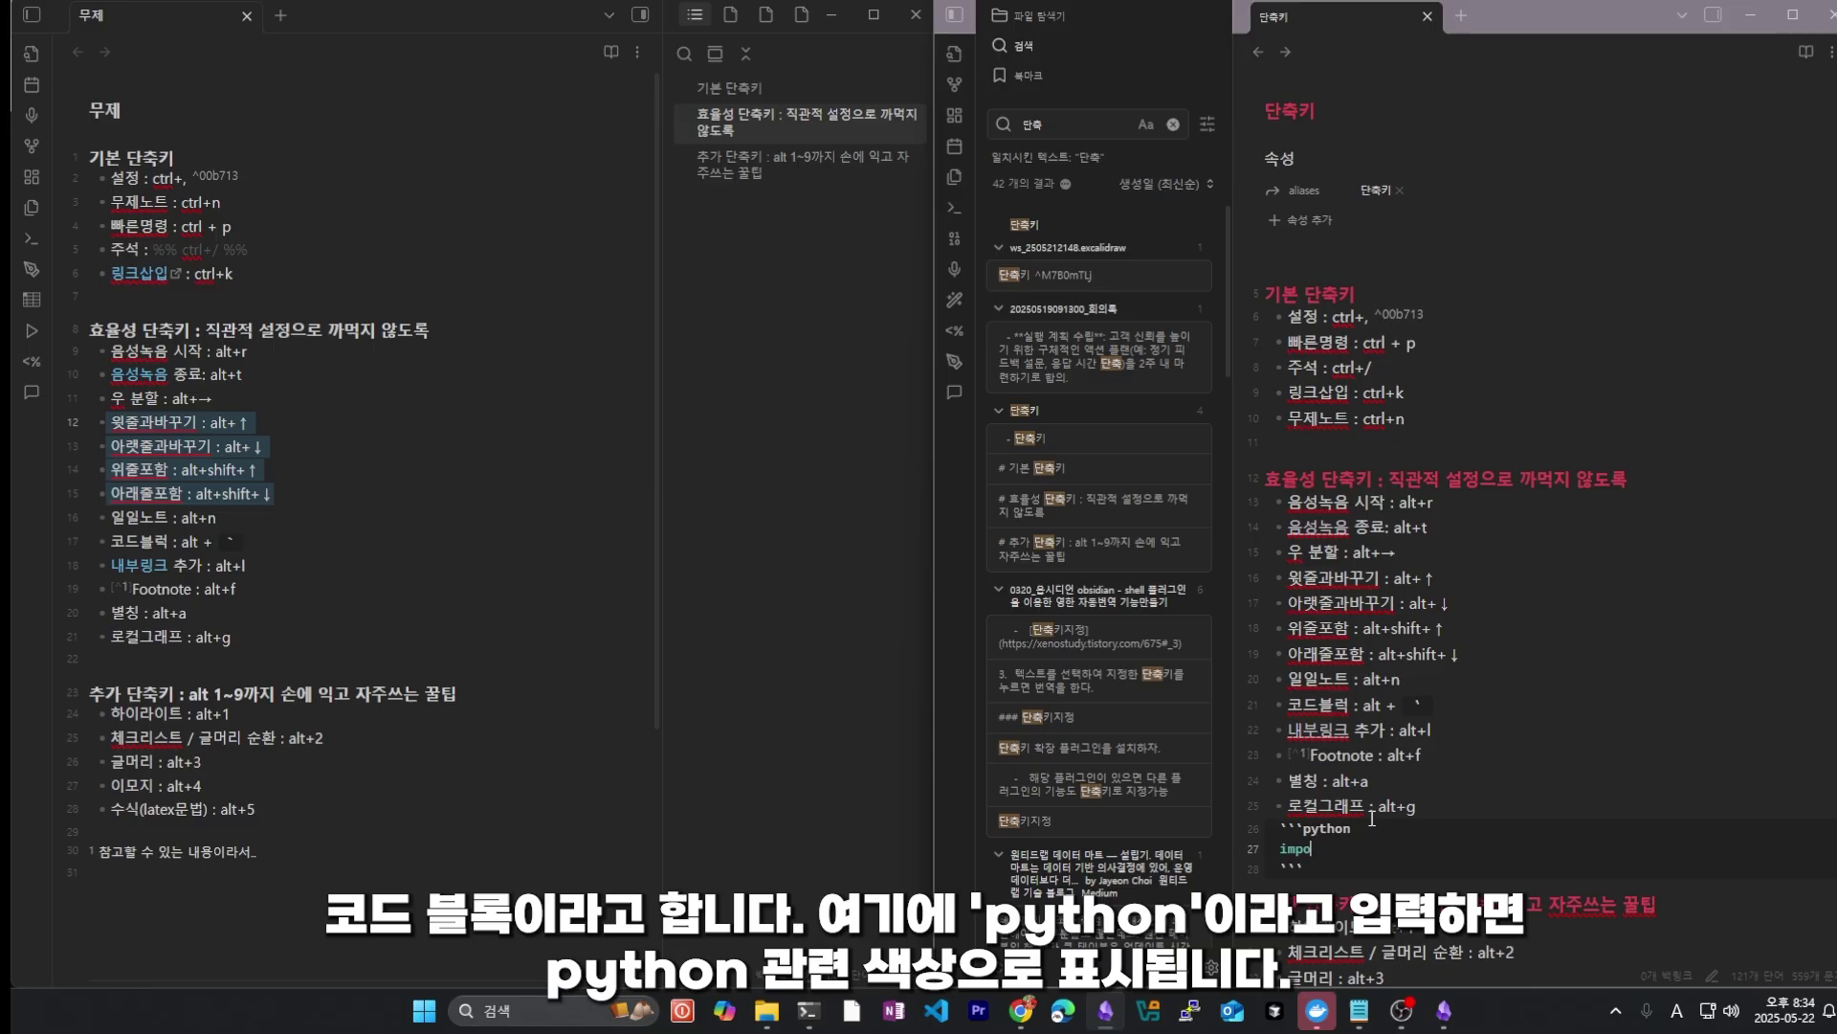
text(rt os)
key(Return)
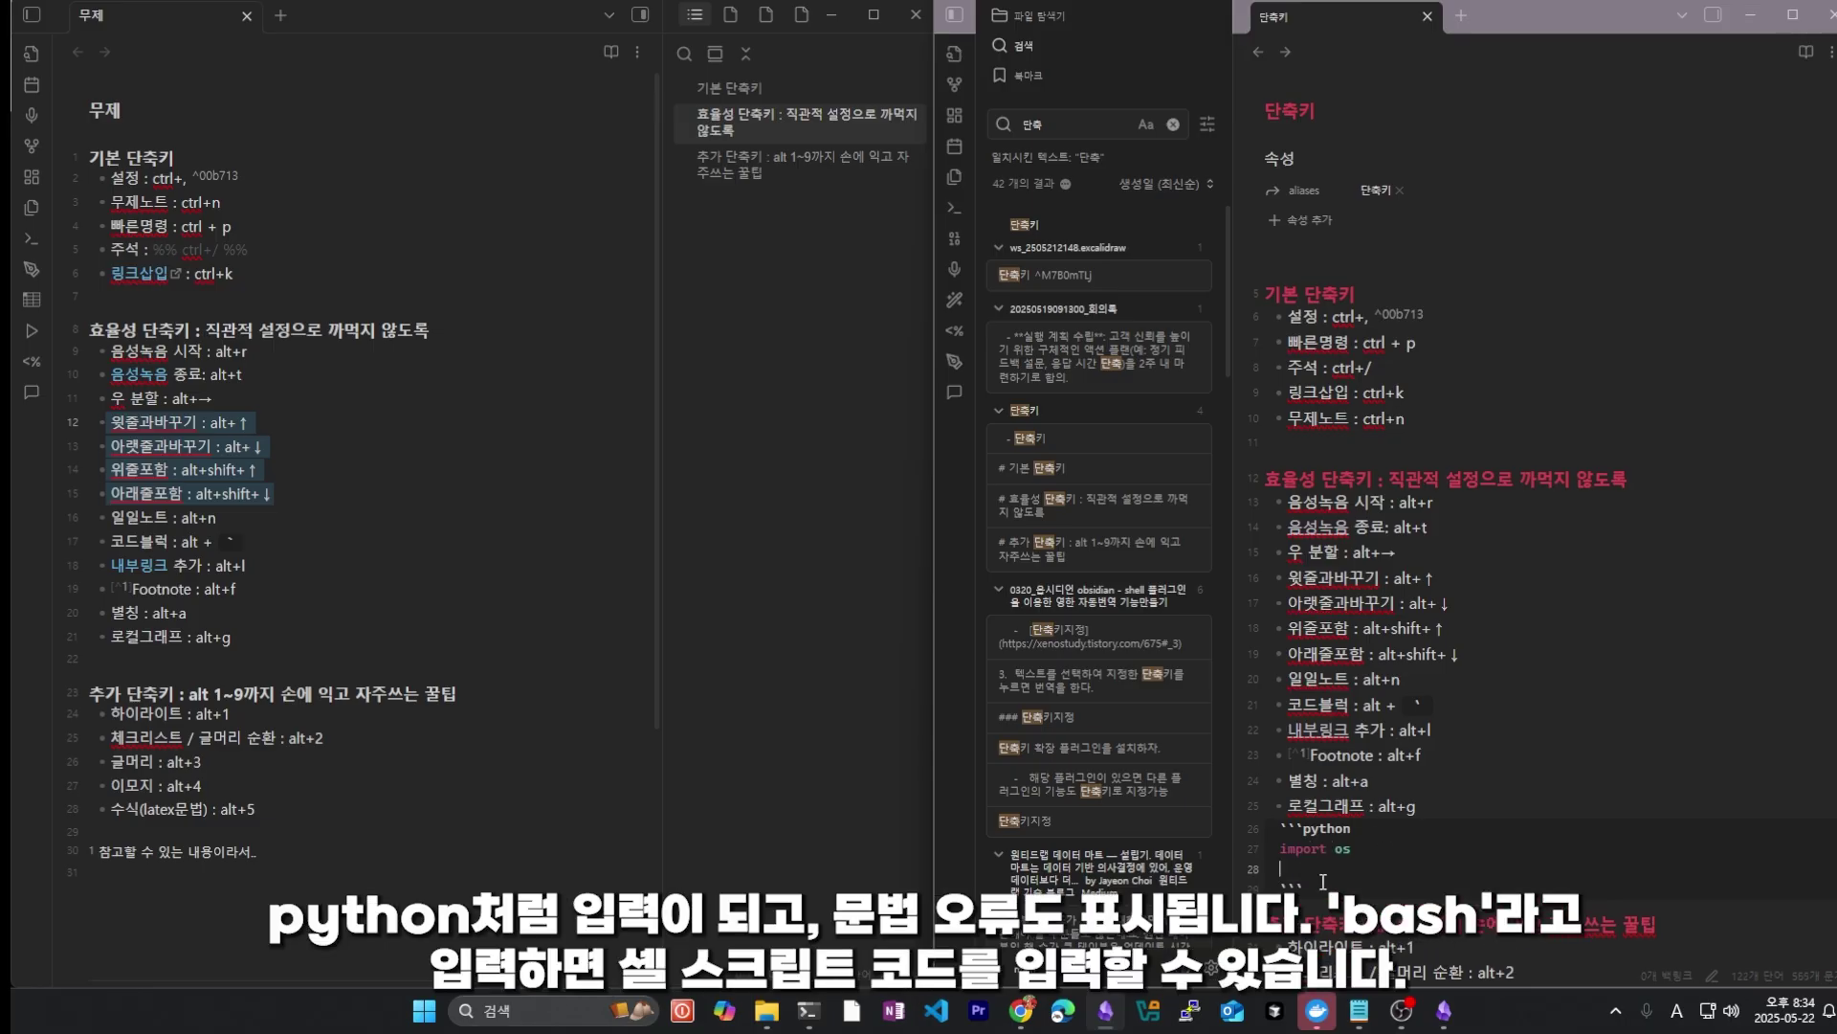
Step: Change the code block's language to bash and clear its import line
double_click(1305, 828)
text(bash)
key(Down)
key(ctrl+d)
click(1582, 767)
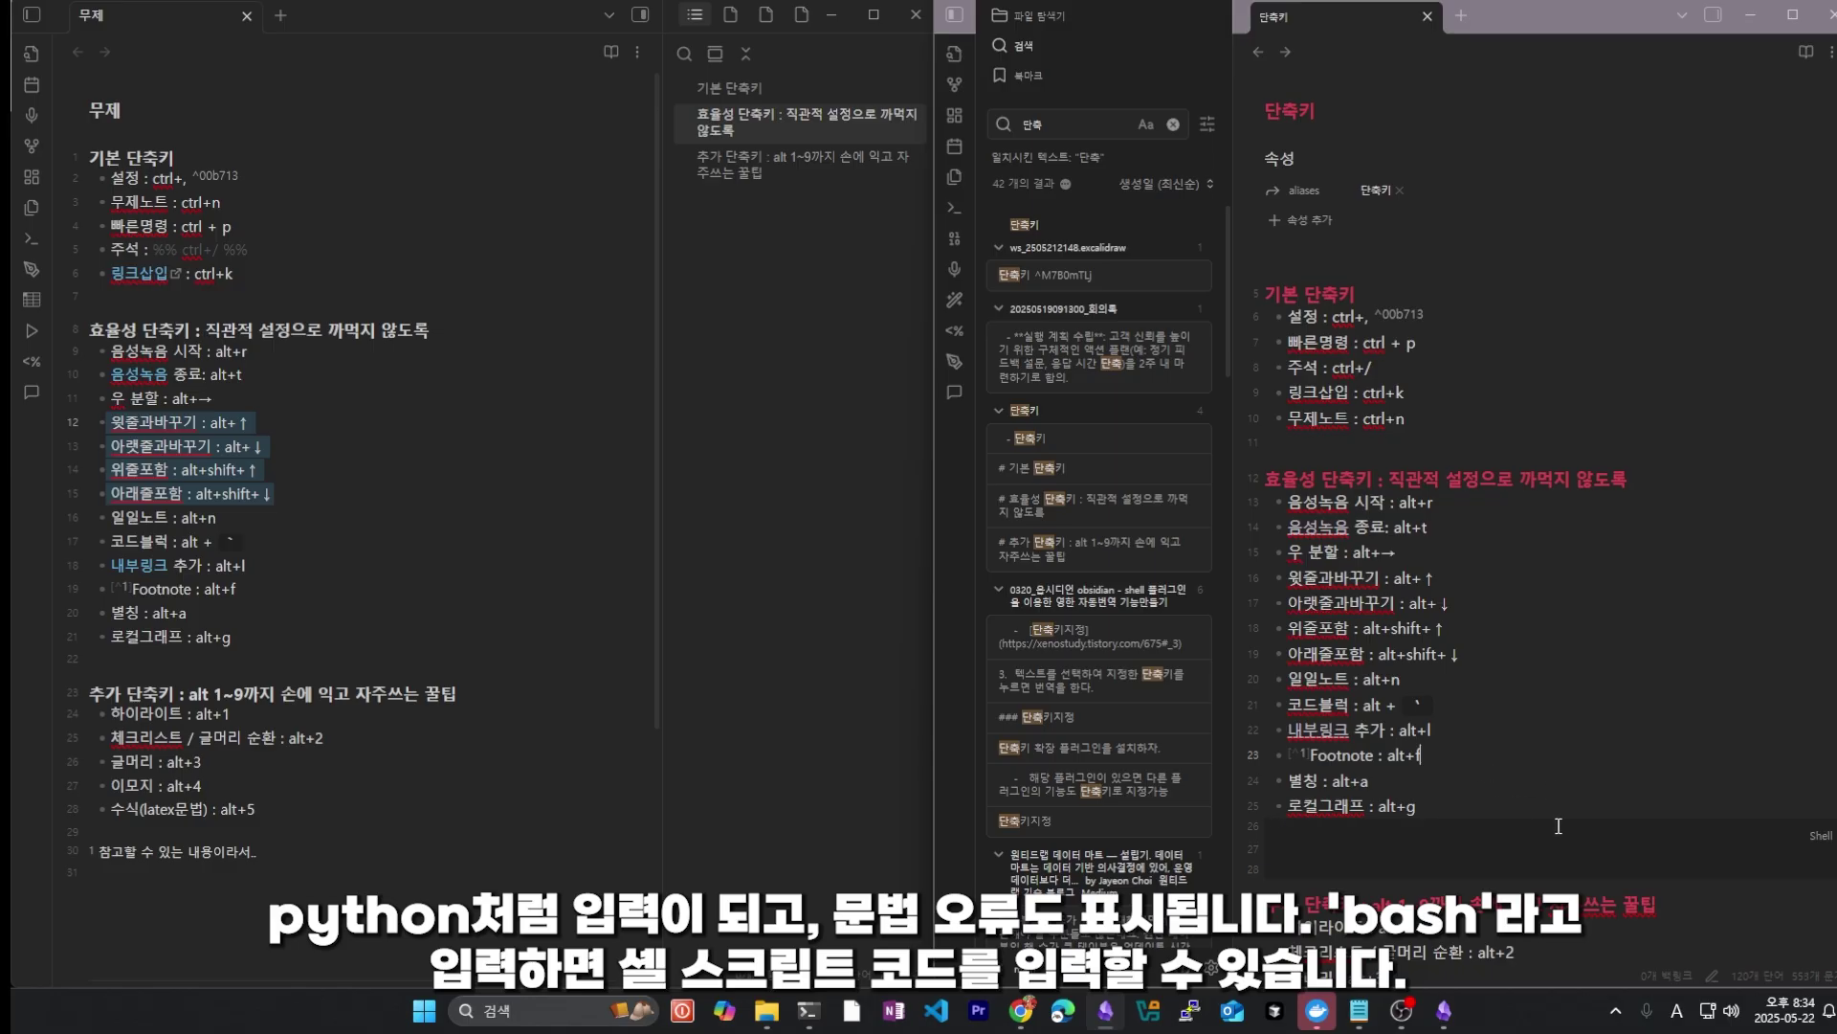
Step: Enter sdsdd in the bash code block and copy the block's contents to the clipboard
click(1829, 842)
click(1370, 849)
text(sdsdd)
click(1696, 800)
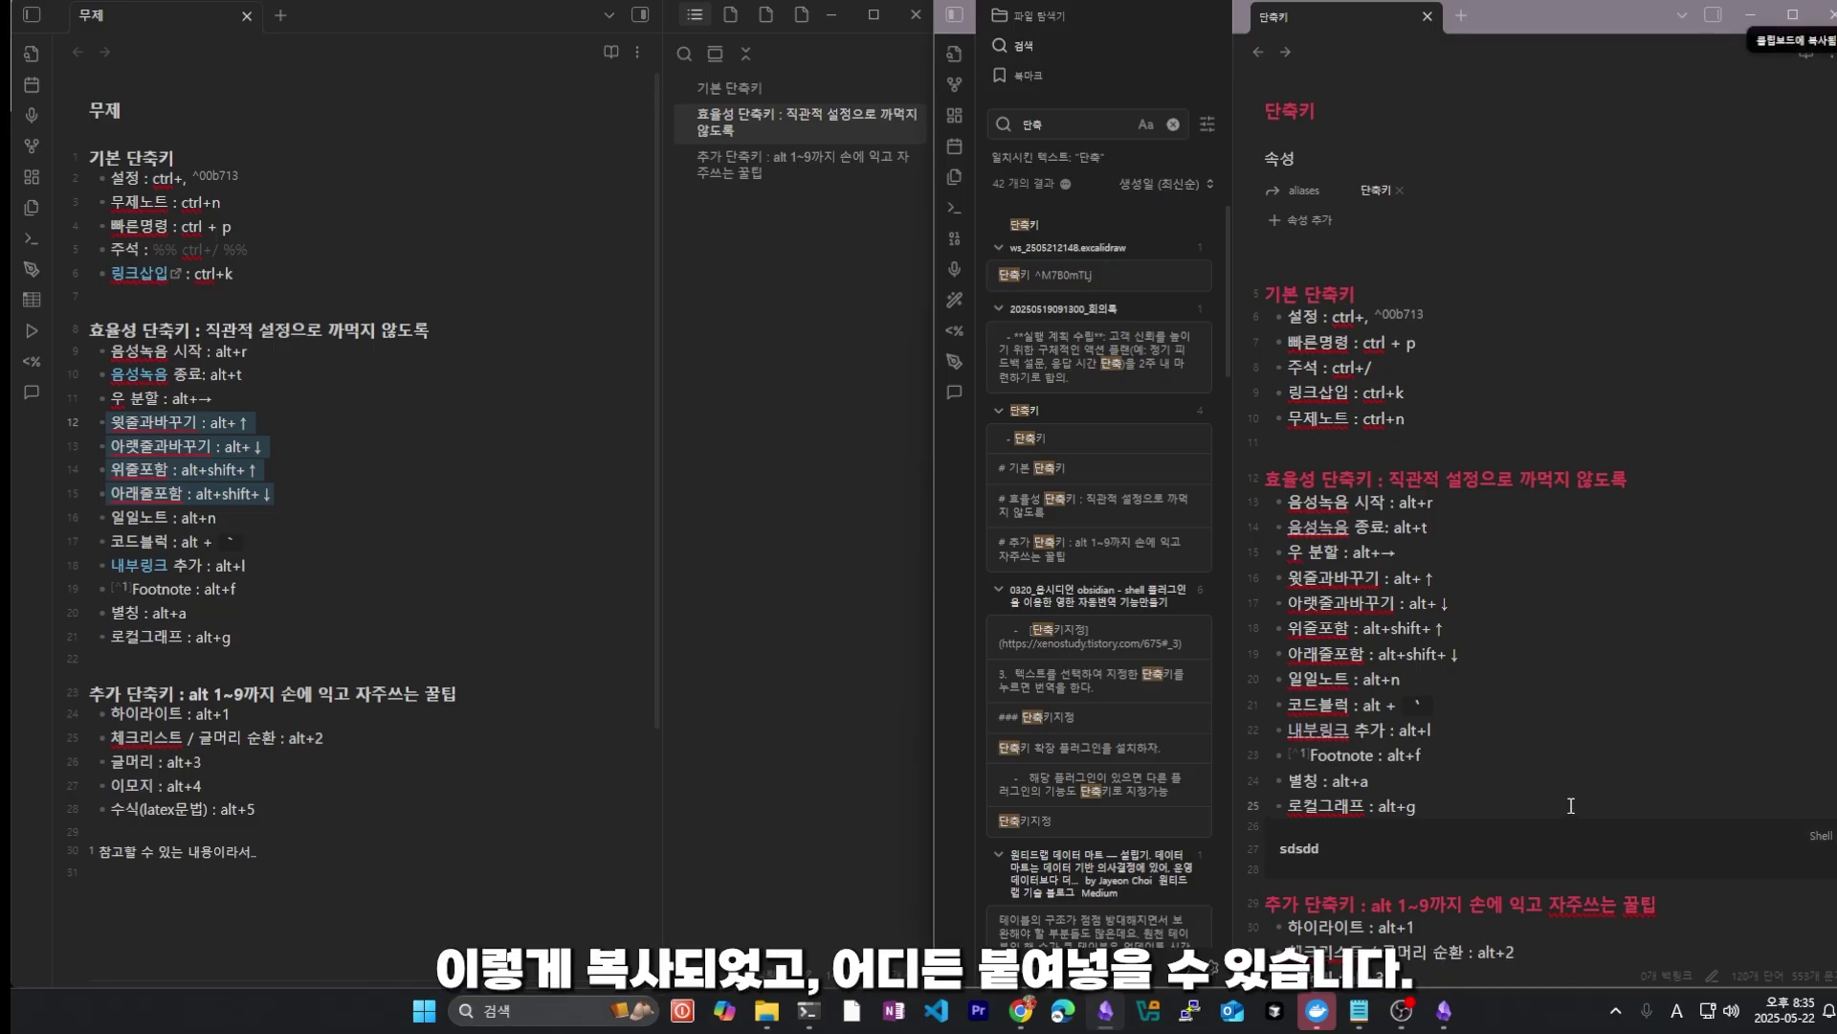
Step: Paste the copied code after the 로컬그래프 line and undo the paste
scroll(1504, 802, down, 2)
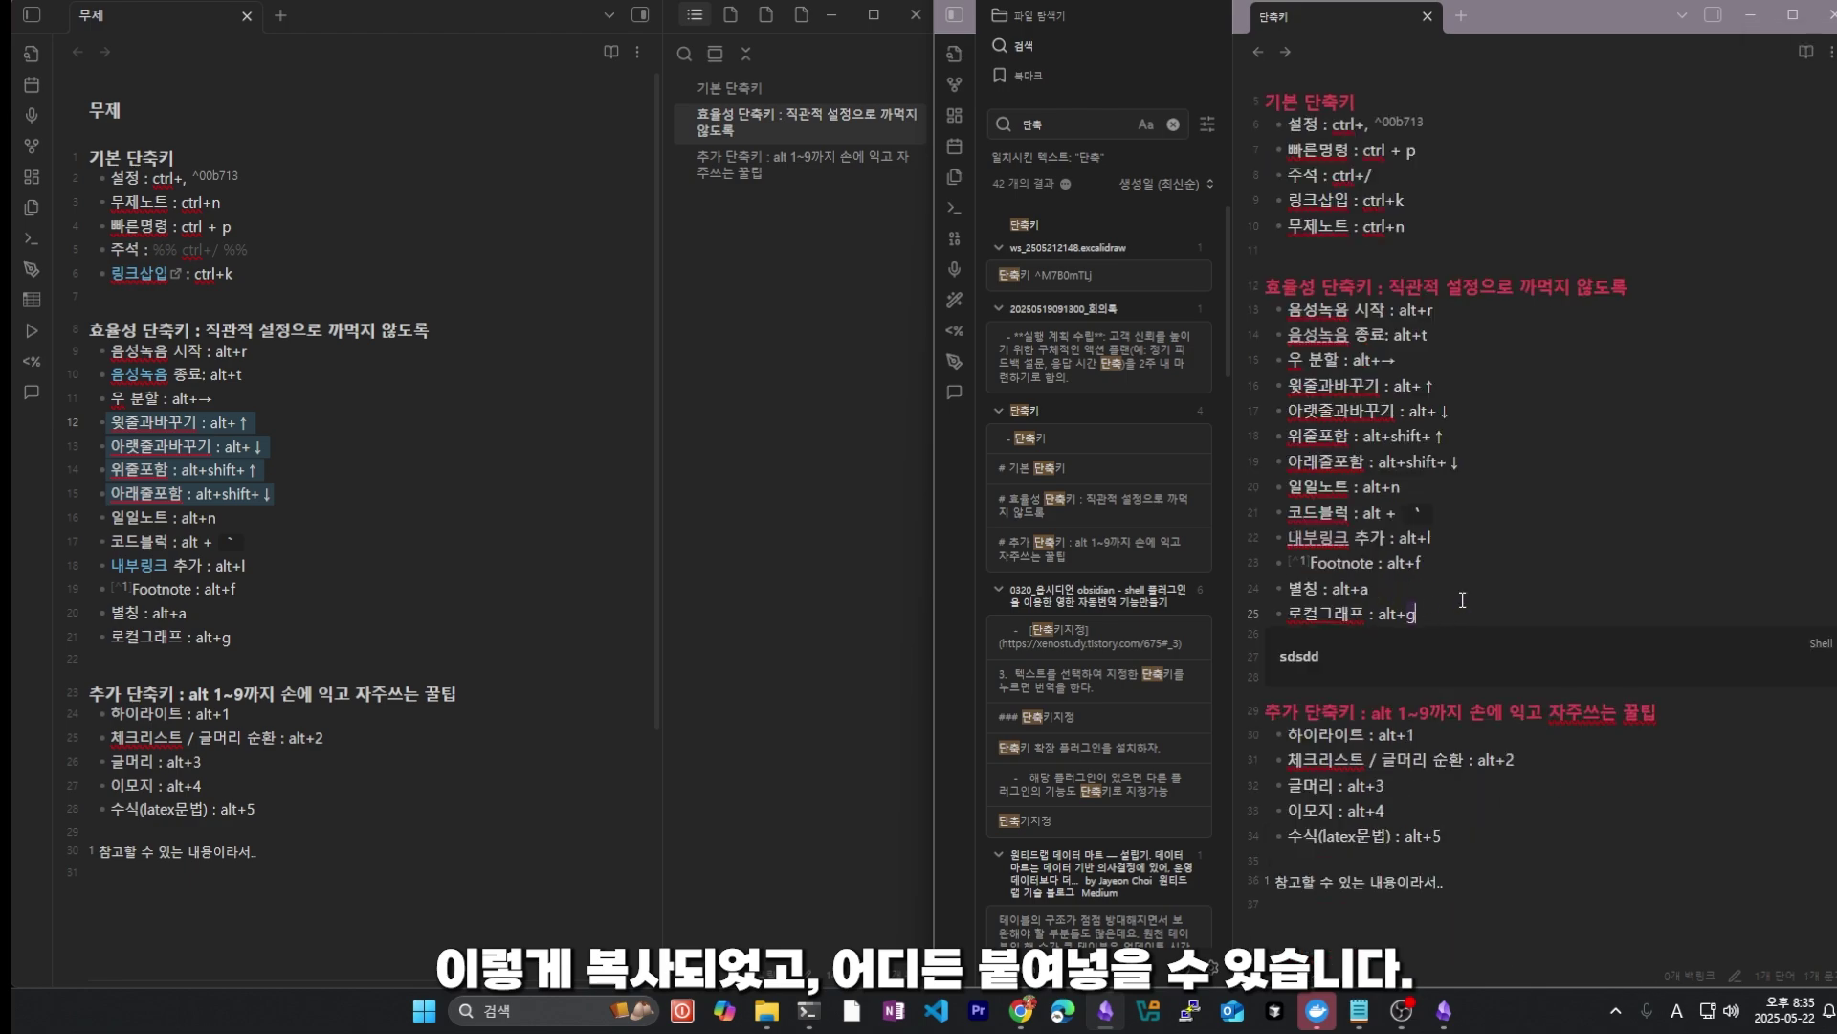
key(ctrl+v)
key(ctrl+z)
Step: Delete the entire bash code block below the 로컬그래프 line
key(Right)
key(shift+Down)
key(shift+Down)
key(shift+End)
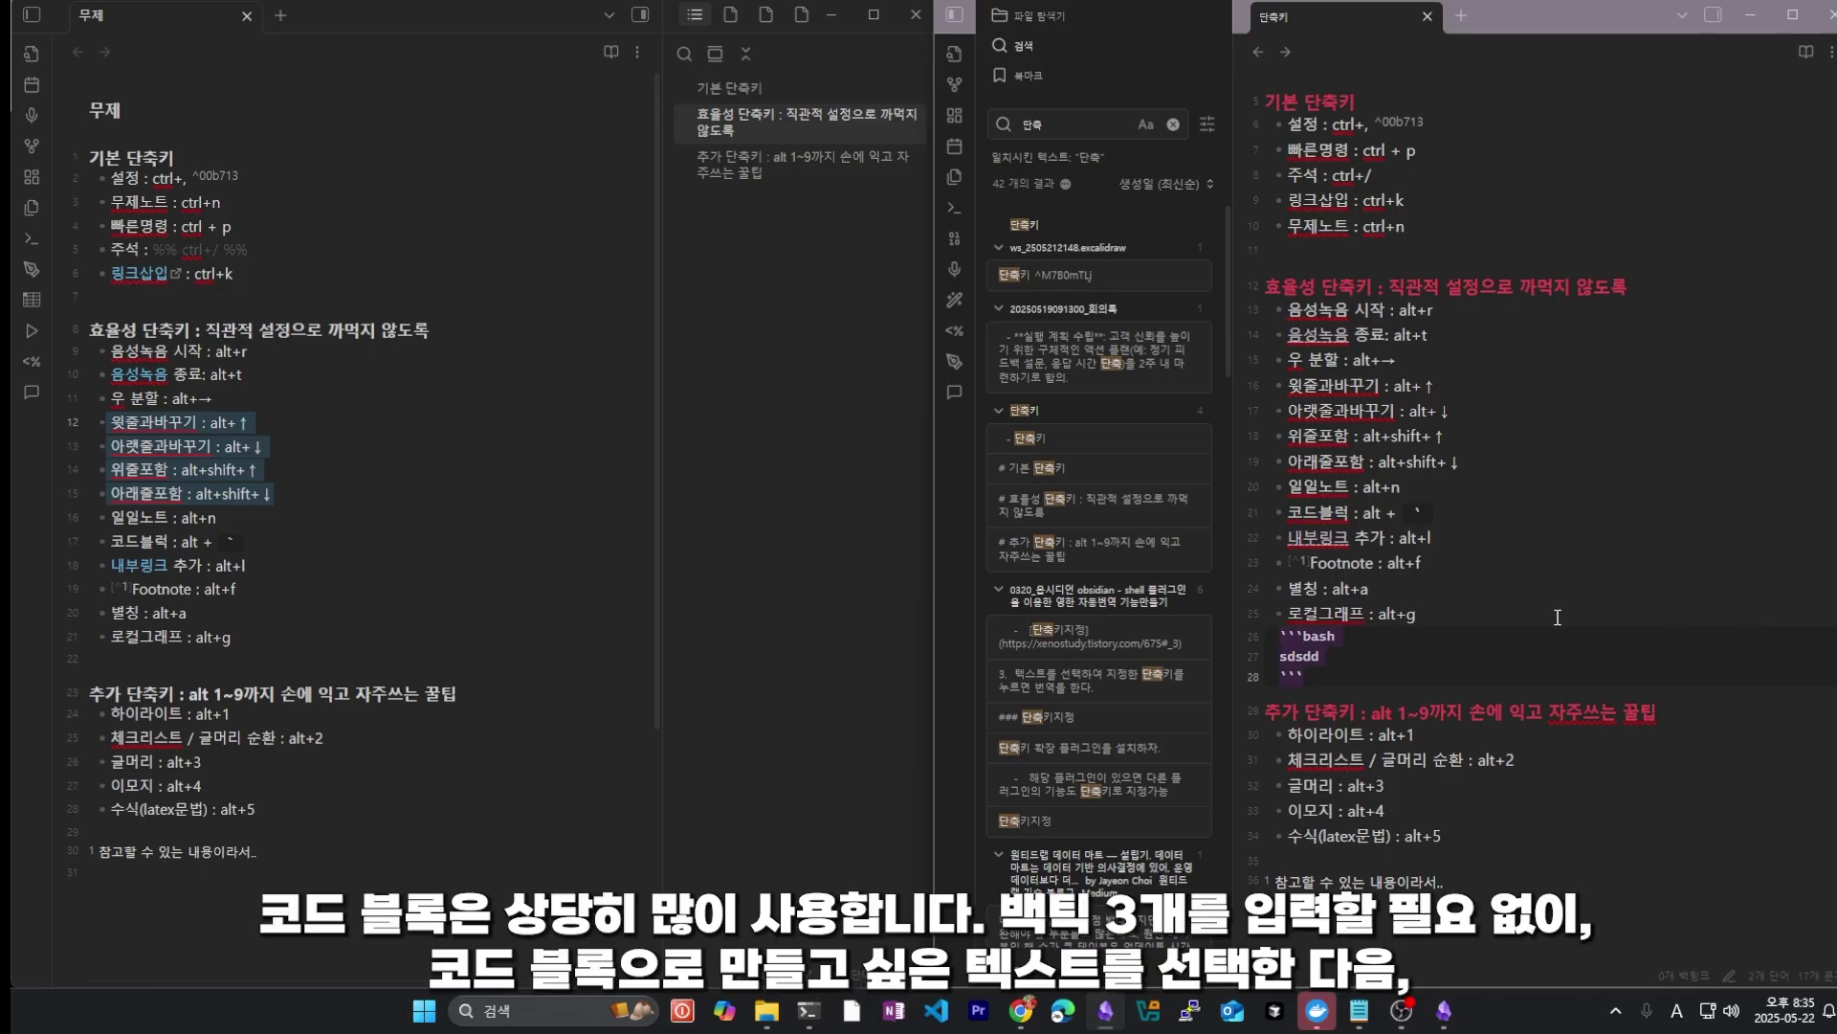
key(BackSpace)
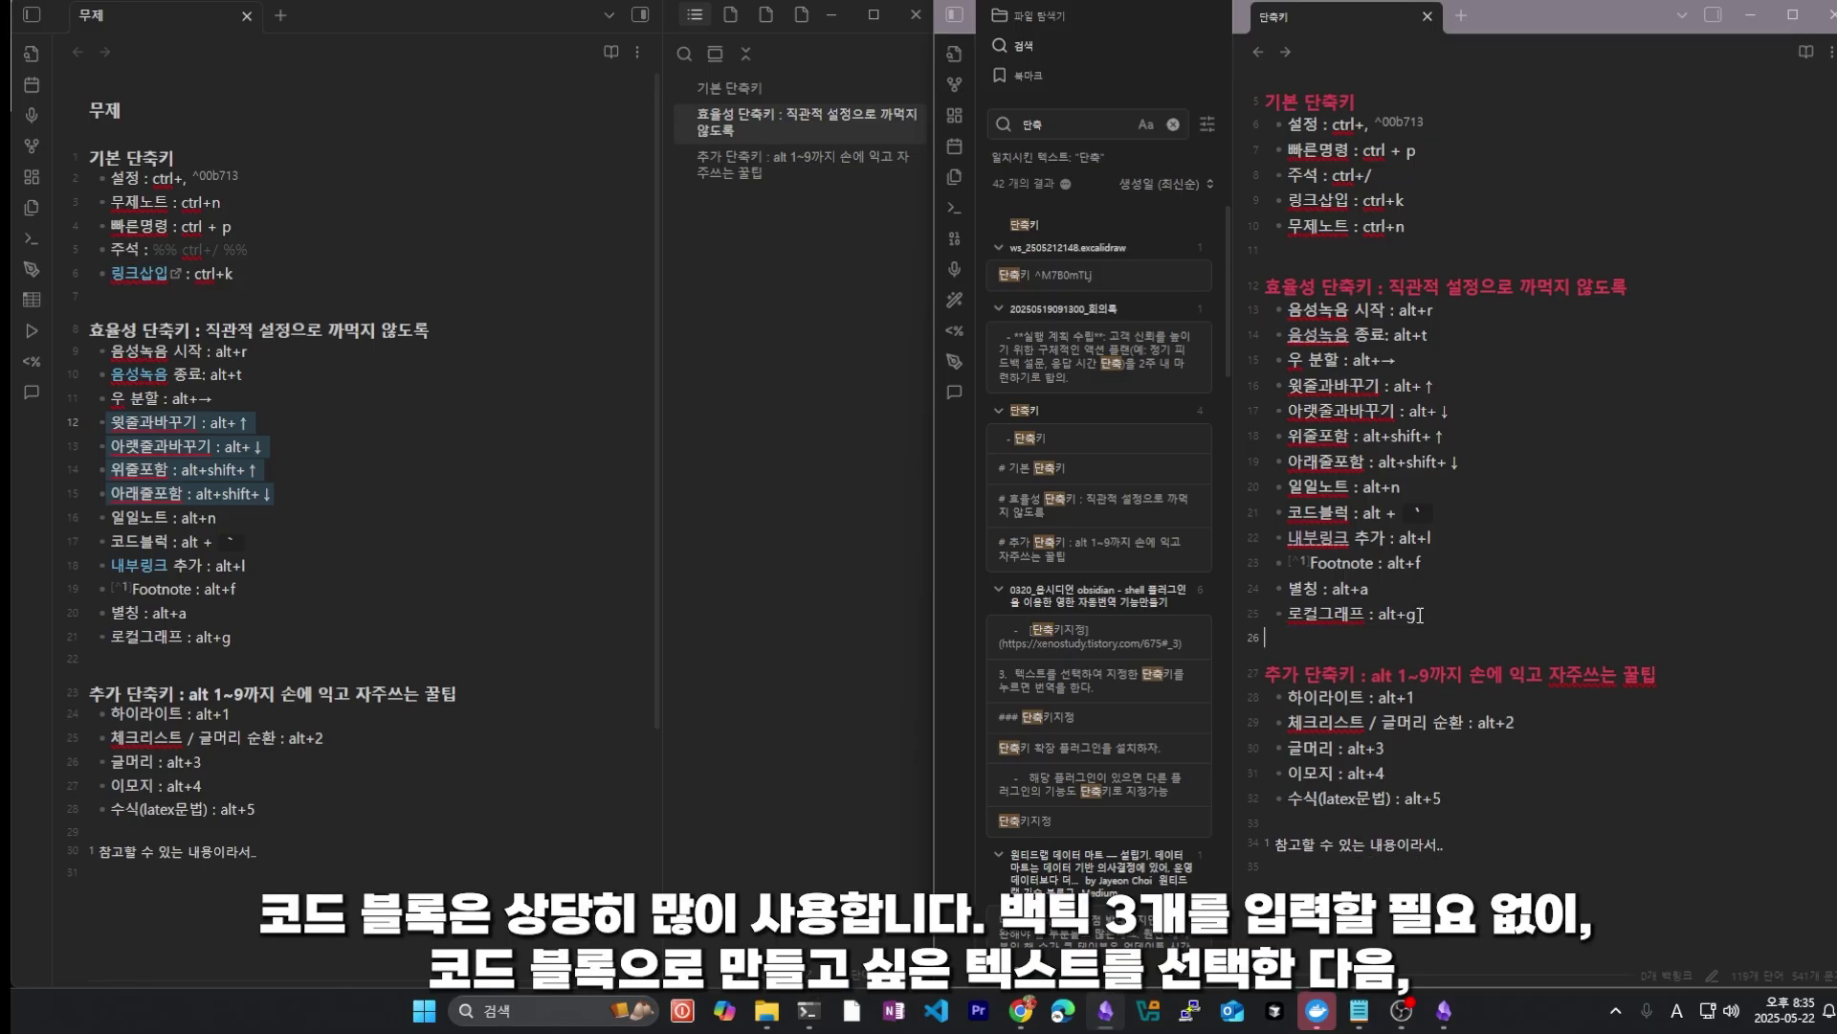
Step: Insert an empty code block below the 로컬그래프 line and remove it again
key(alt+grave)
key(Down)
key(shift+Up)
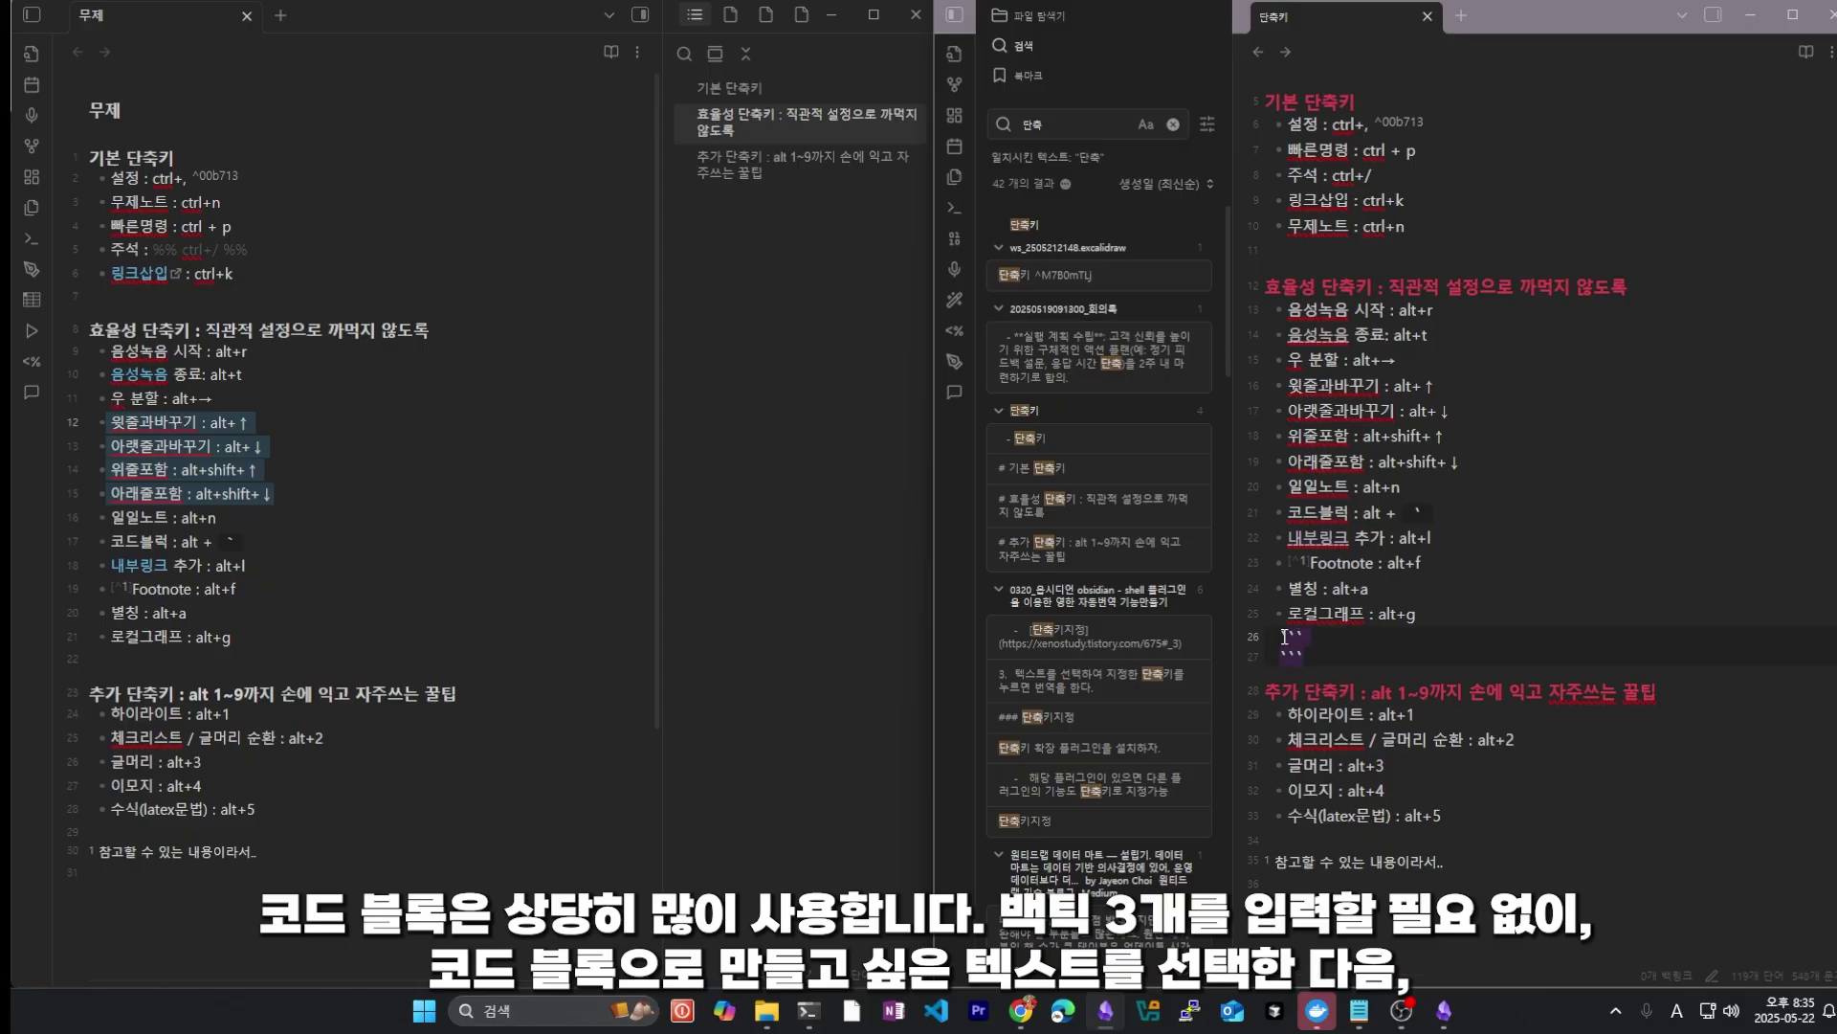
key(shift+Home)
key(BackSpace)
key(BackSpace)
Step: Try wrapping the lines from 내부링크 추가 to 로컬그래프 in a code block and copying its contents
drag(1419, 613, 1291, 544)
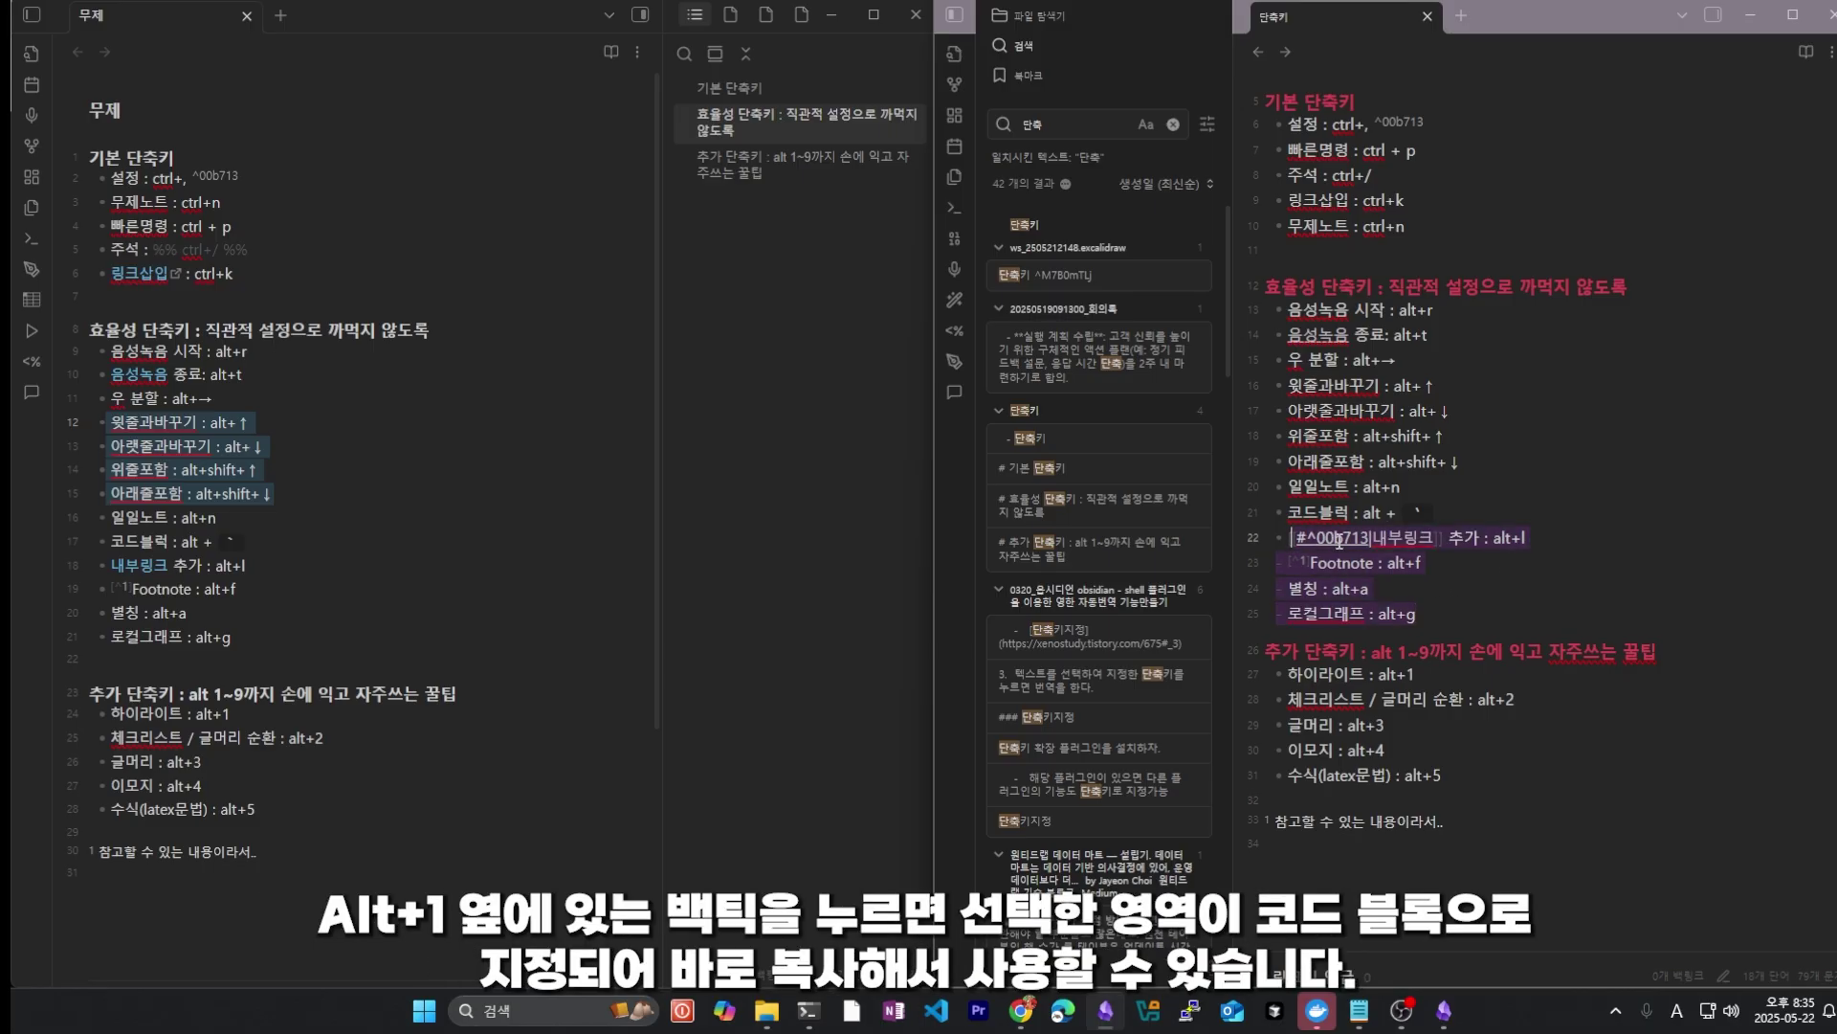
key(grave)
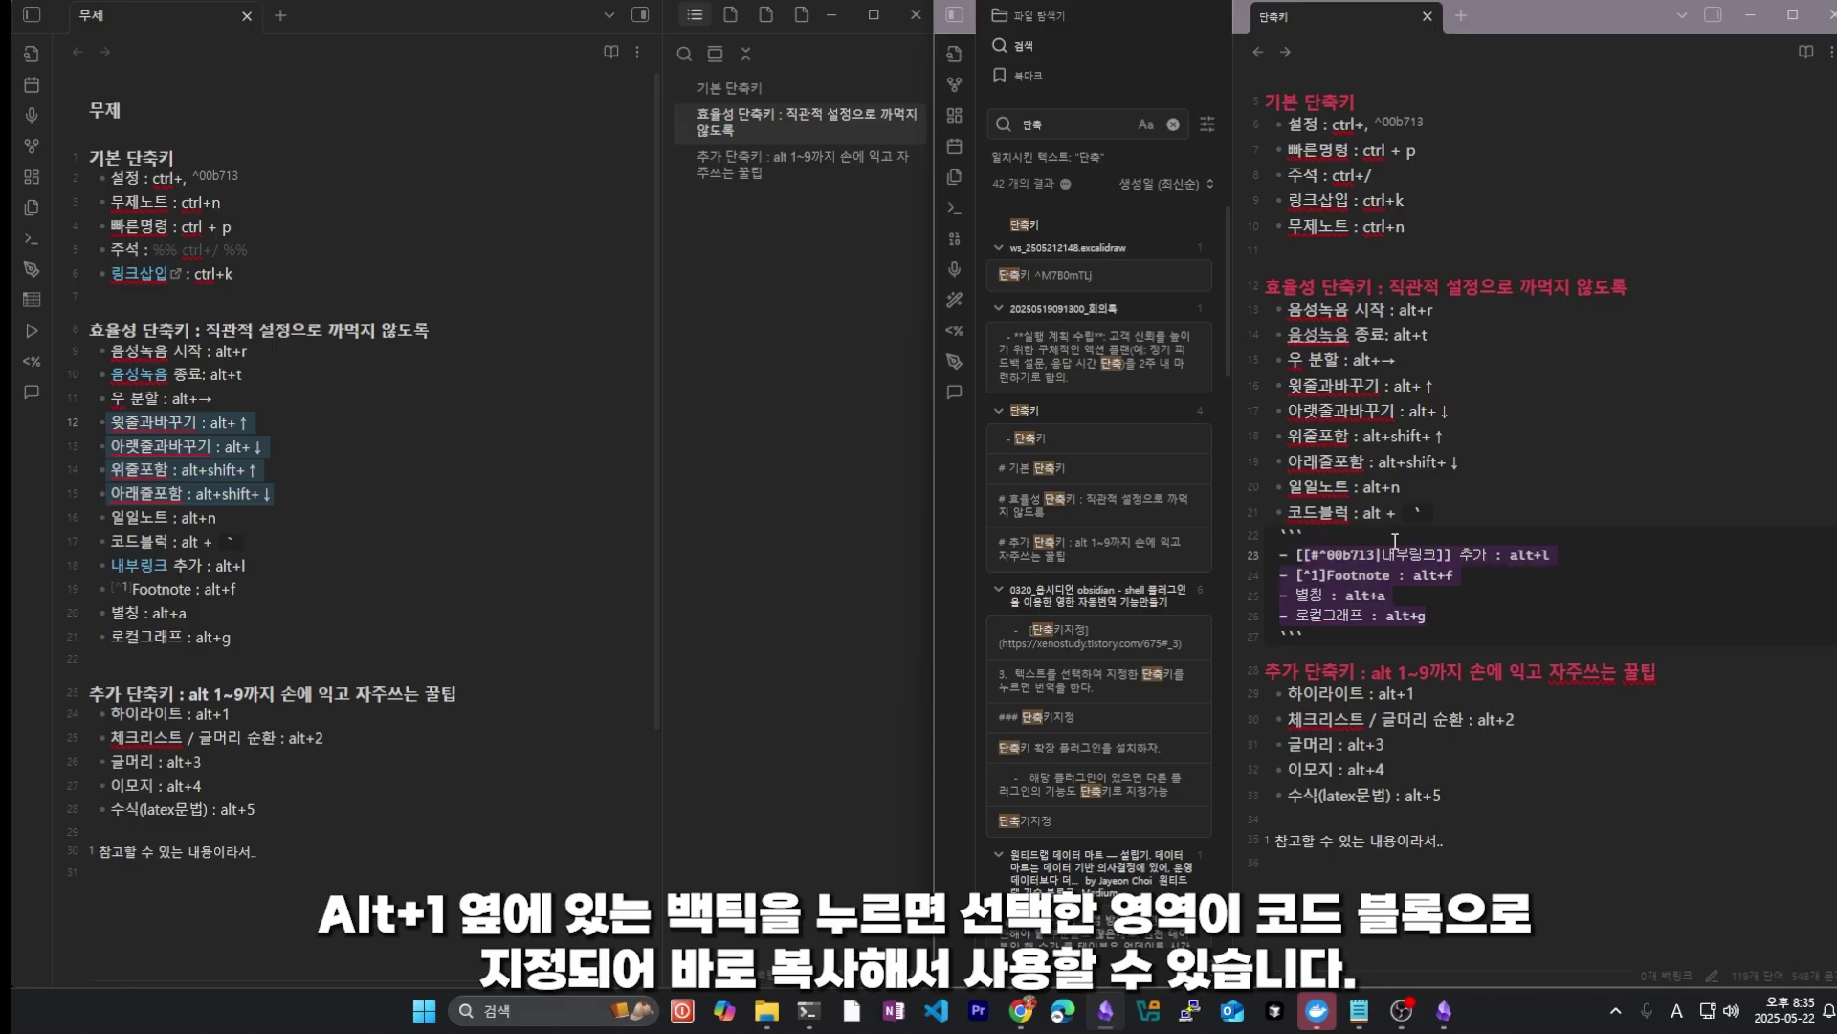
click(1364, 718)
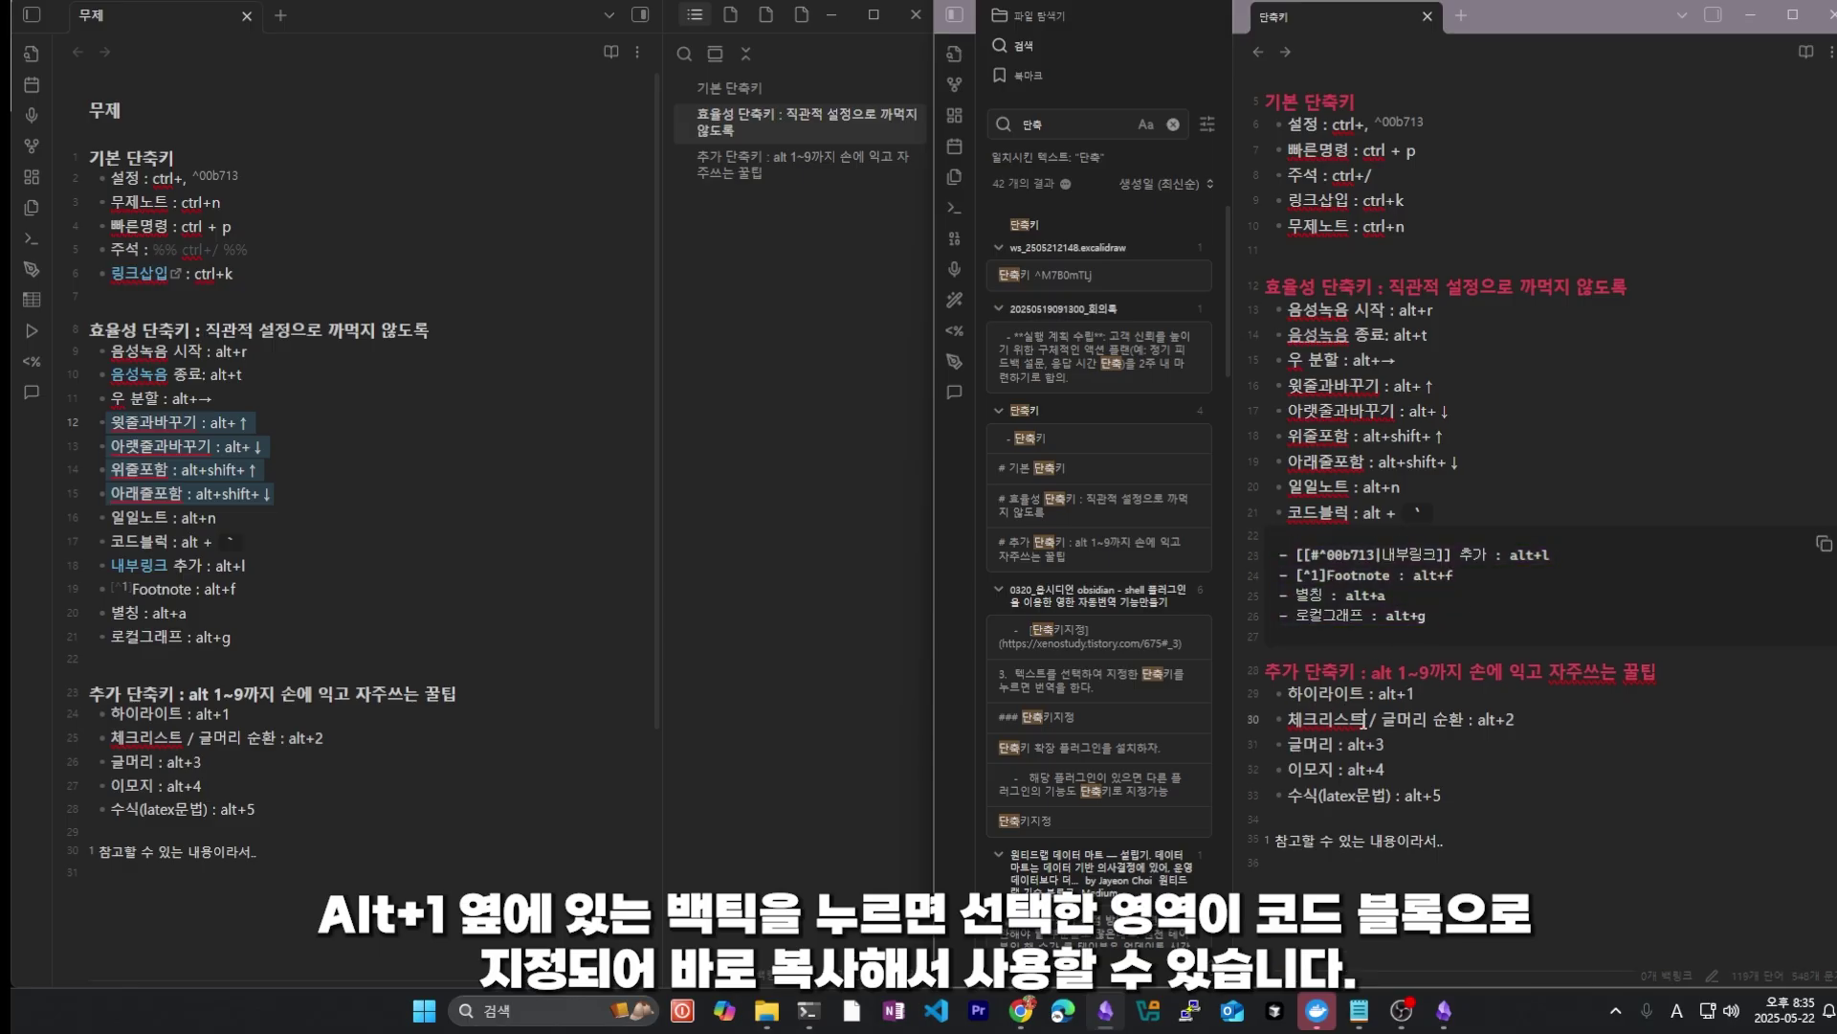
click(1824, 546)
click(1351, 538)
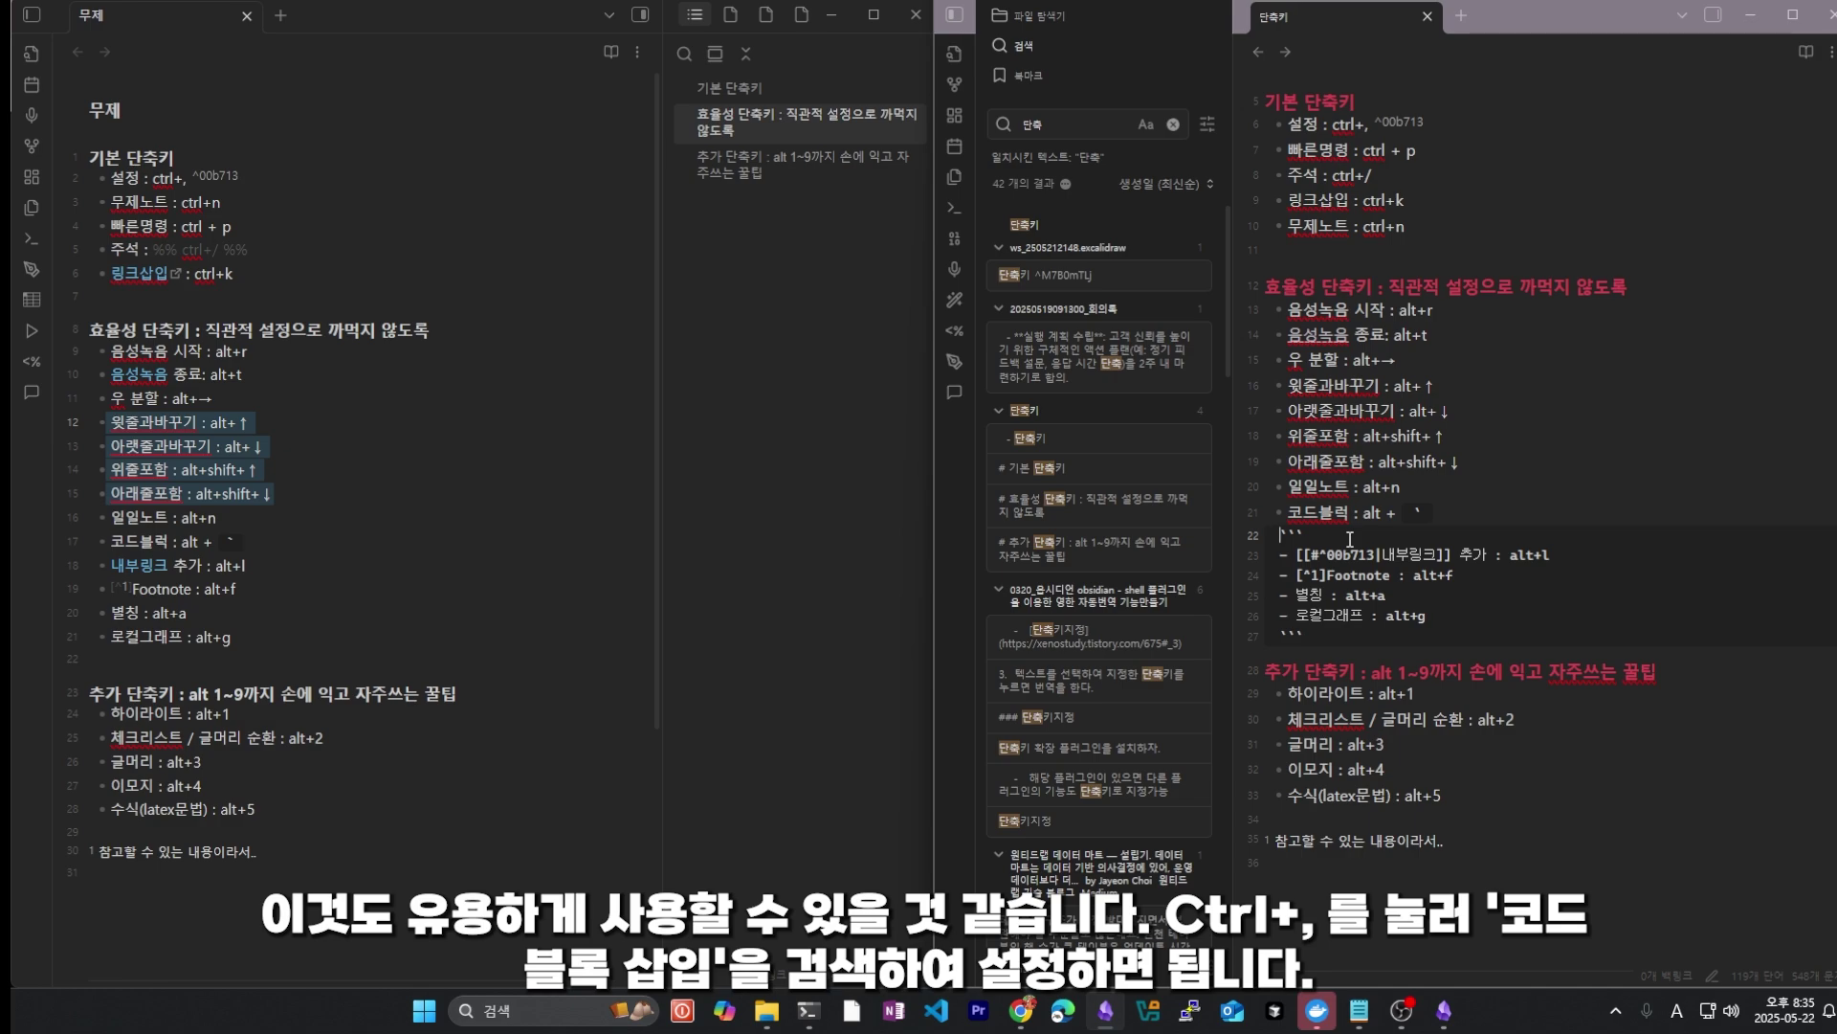
key(BackSpace)
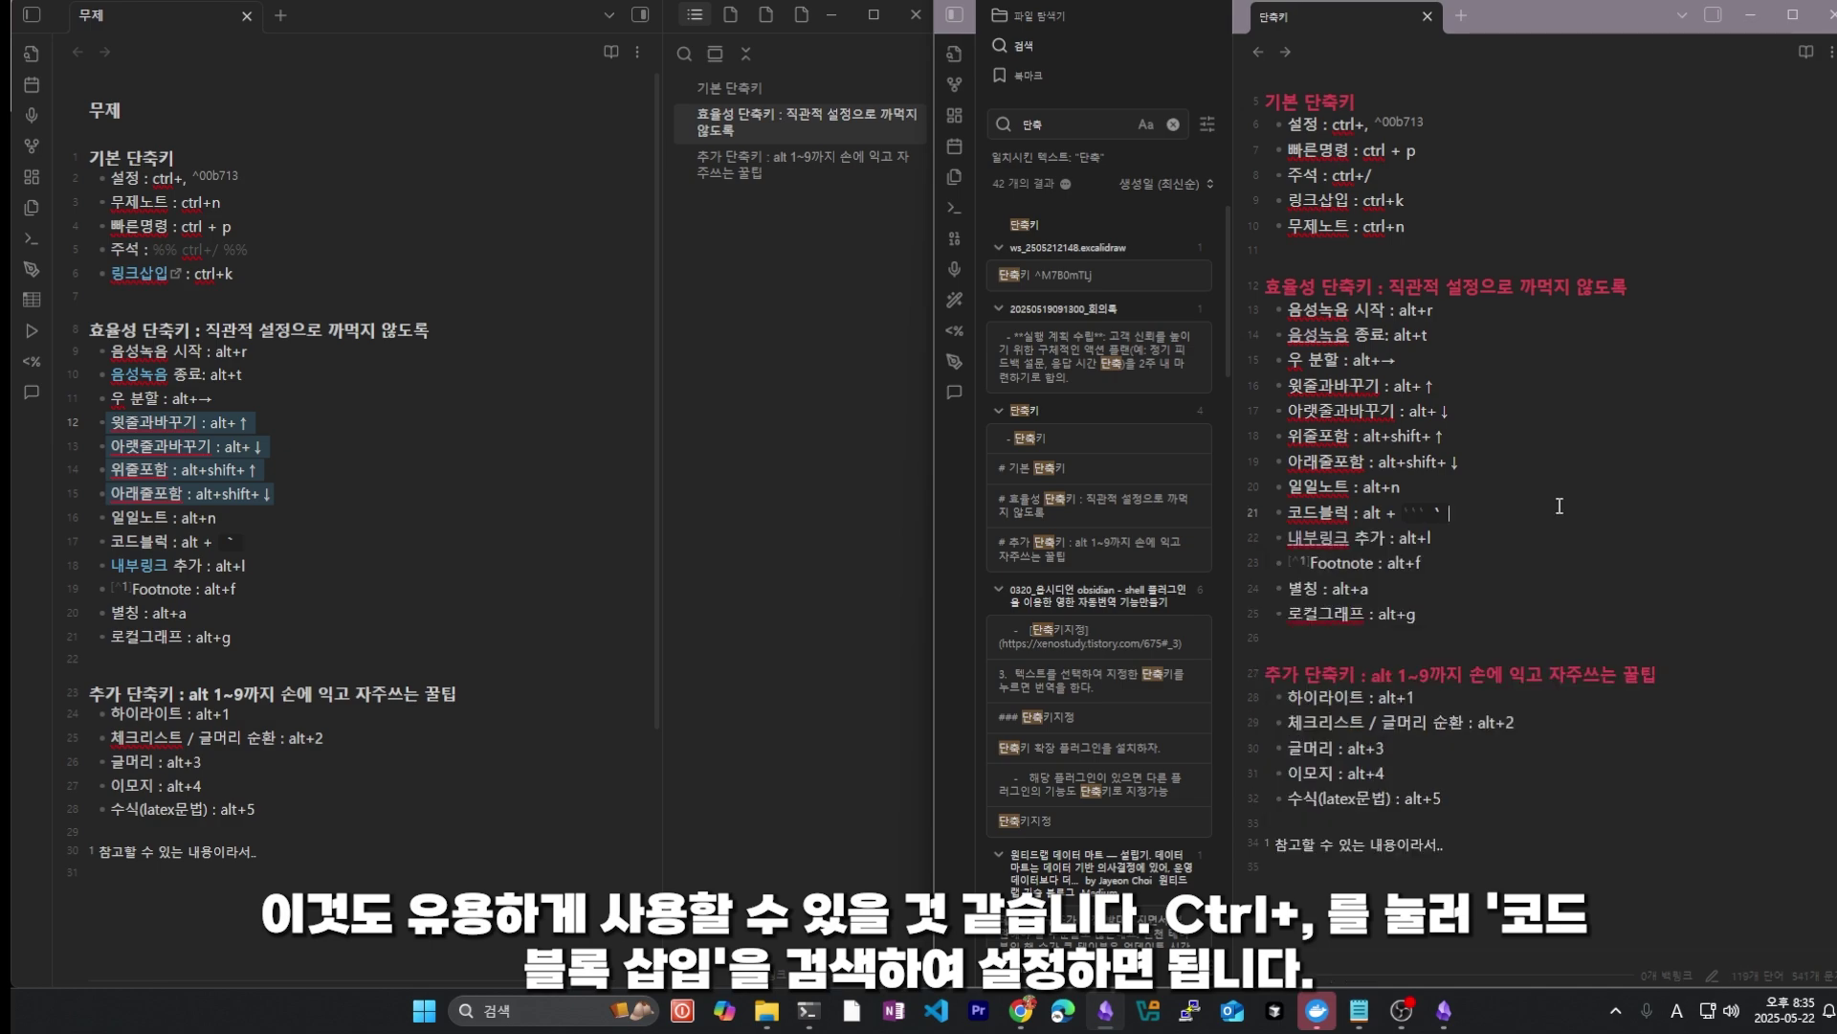
Step: Search the hotkey settings for 코드 and check the hotkey assigned to 코드 블럭 삽입
key(ctrl+comma)
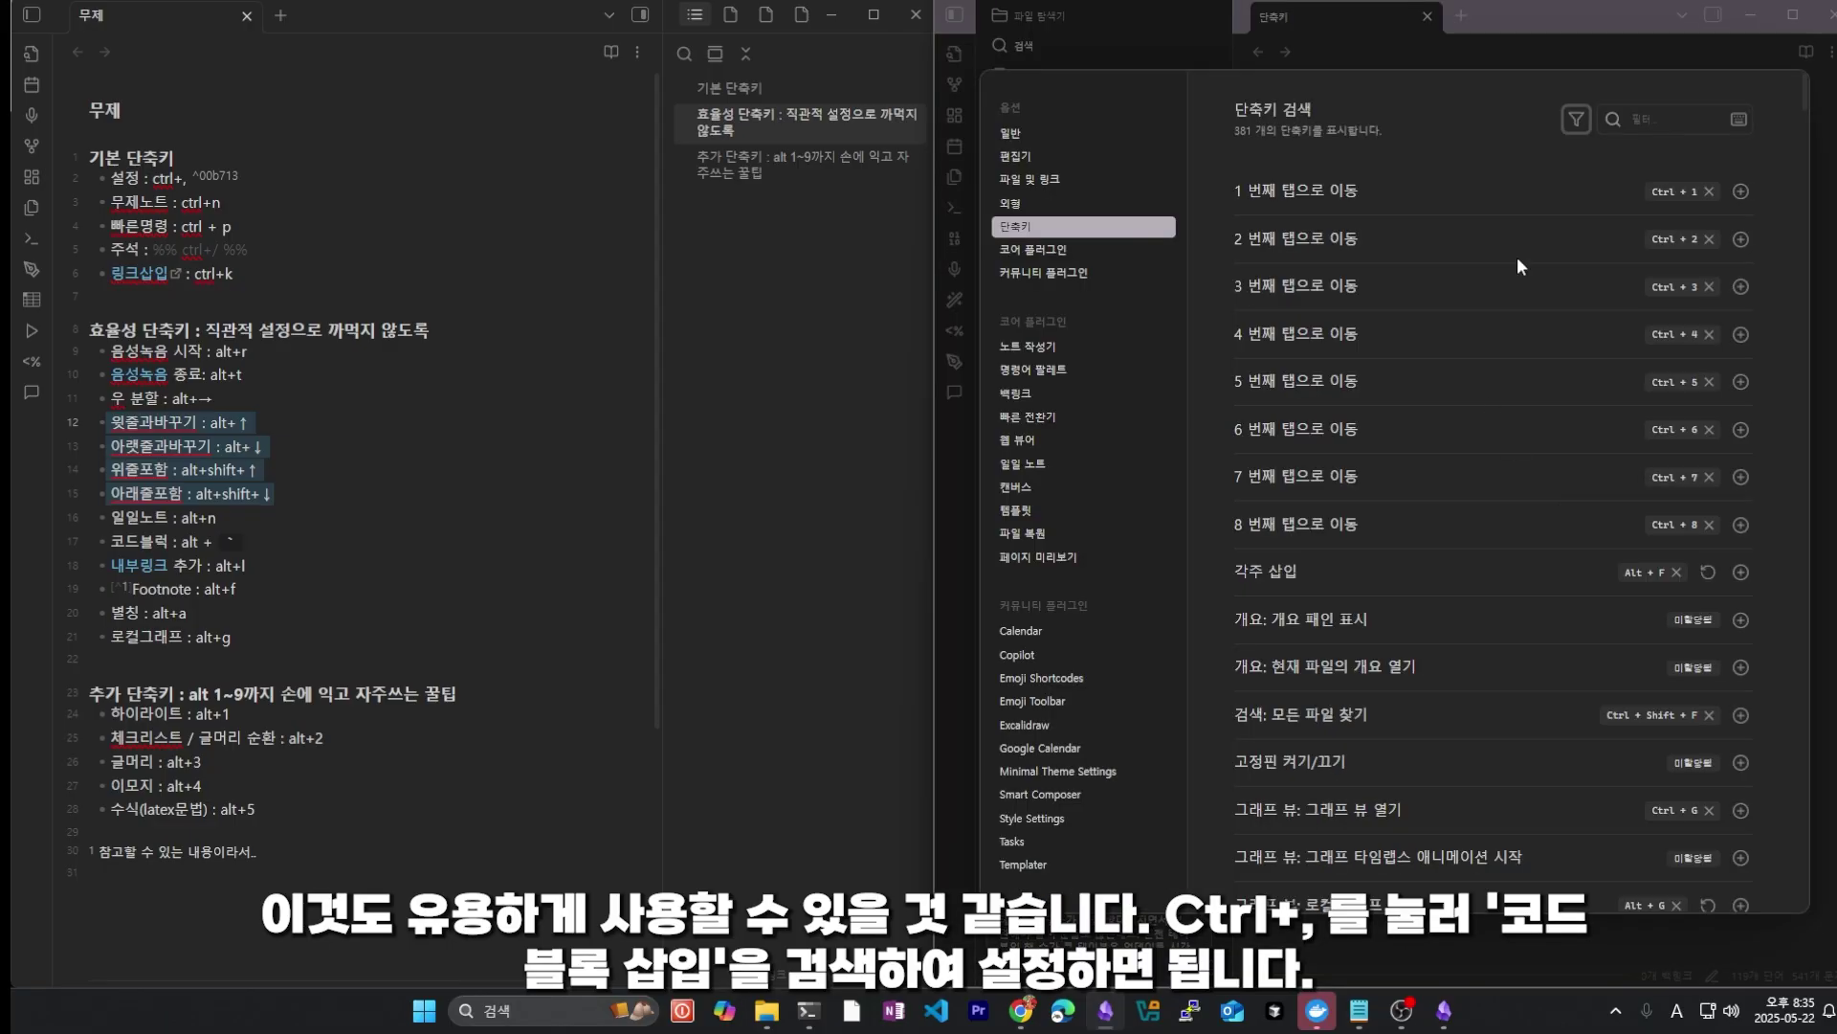
click(1676, 119)
text(코드)
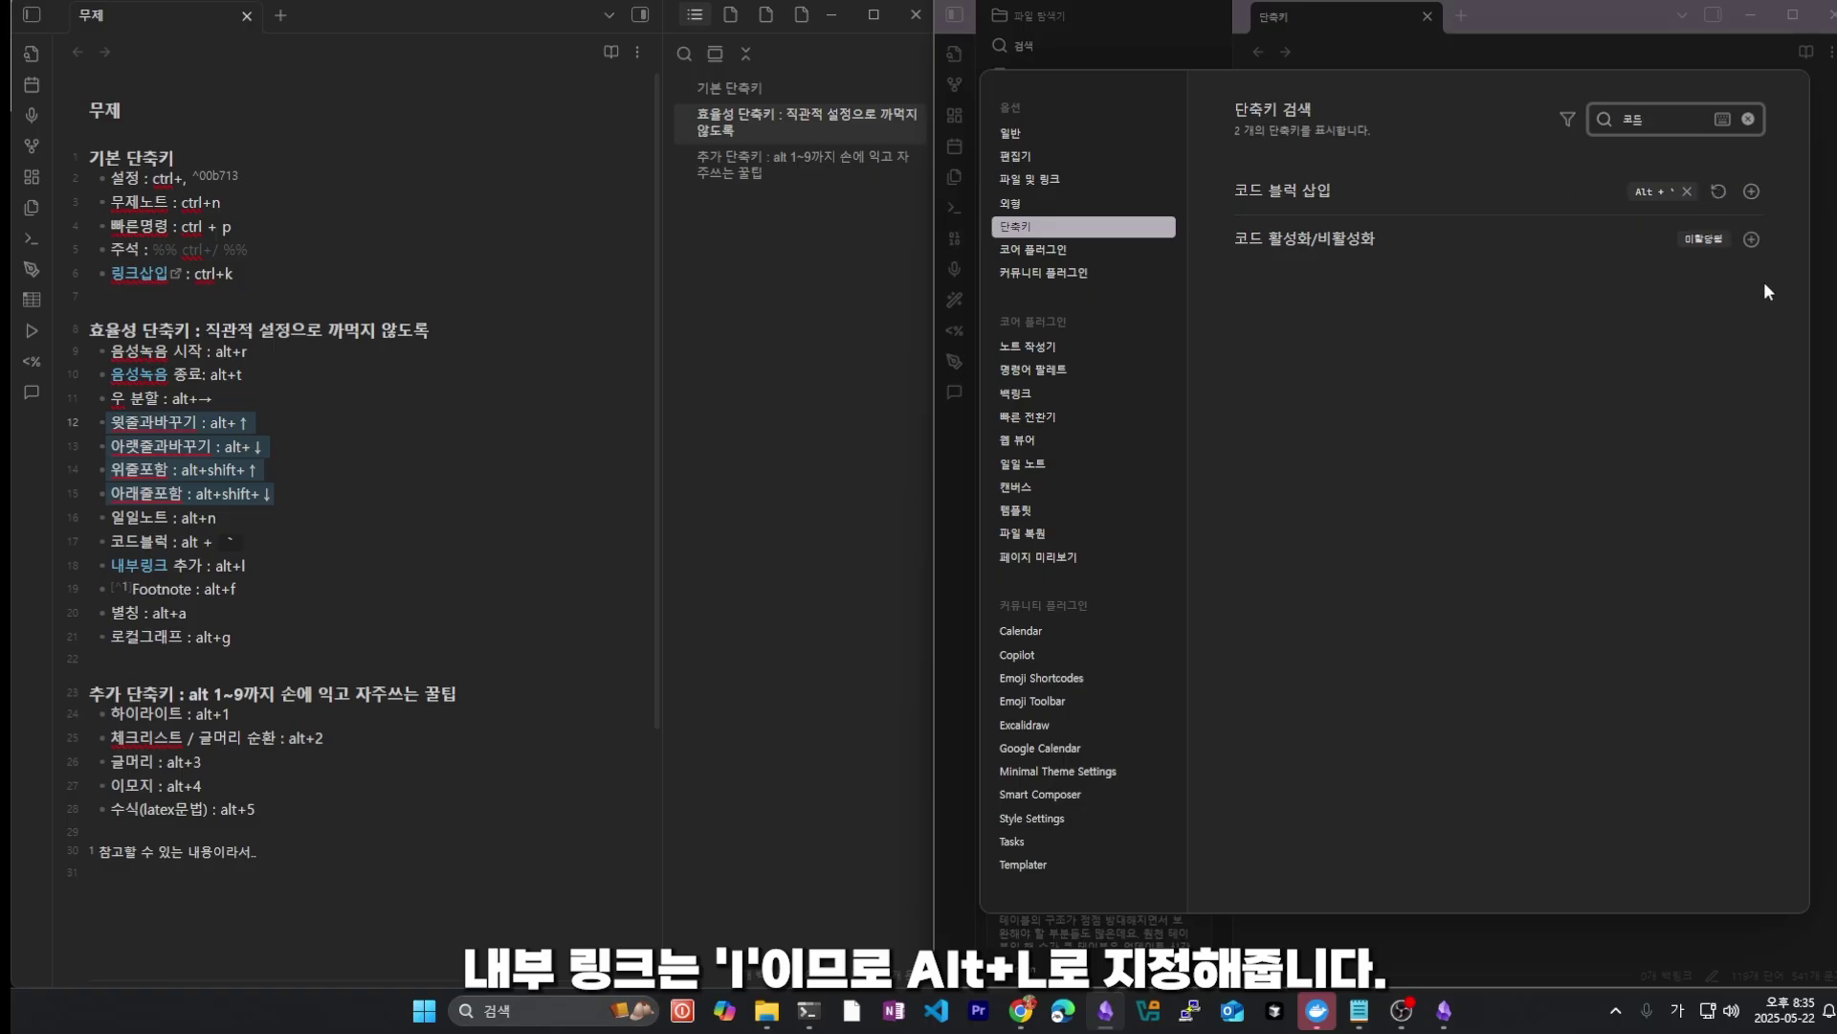
key(Escape)
Step: Try to turn the alt+l text on the 내부링크 추가 line into a link, and undo the change
click(1438, 539)
drag(1439, 539, 1397, 539)
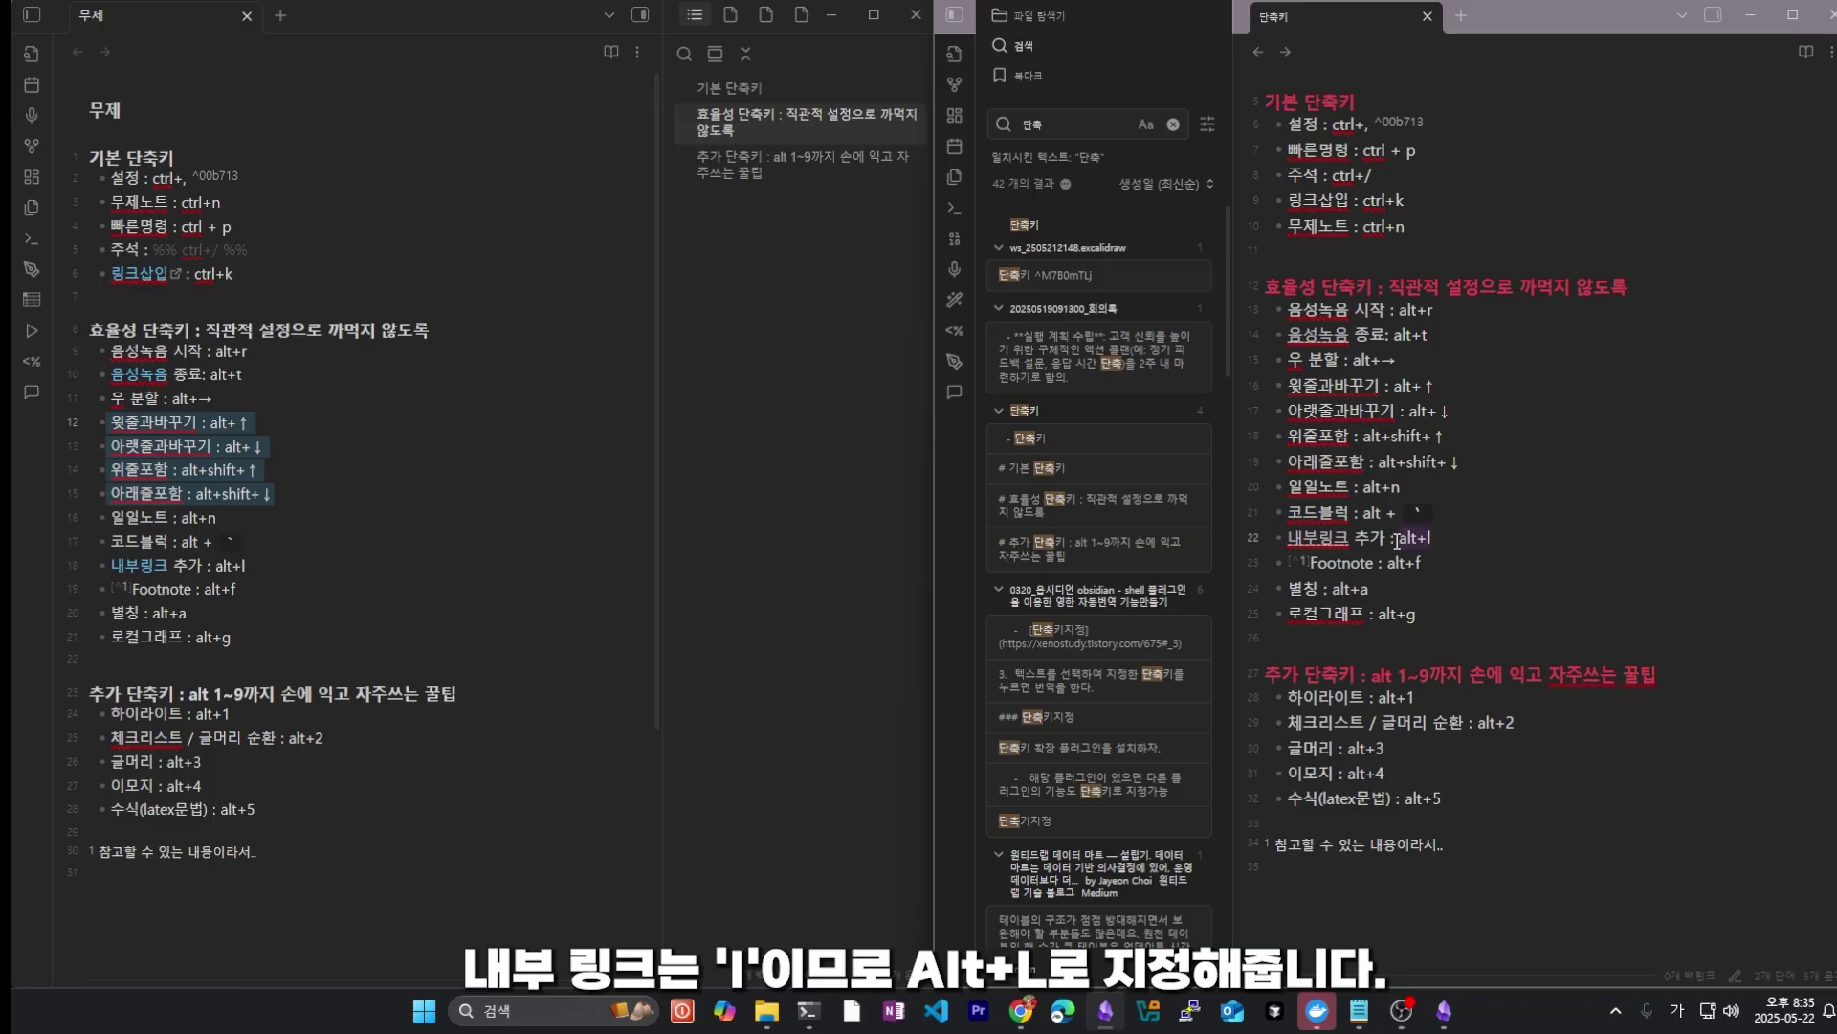
key(ctrl+l)
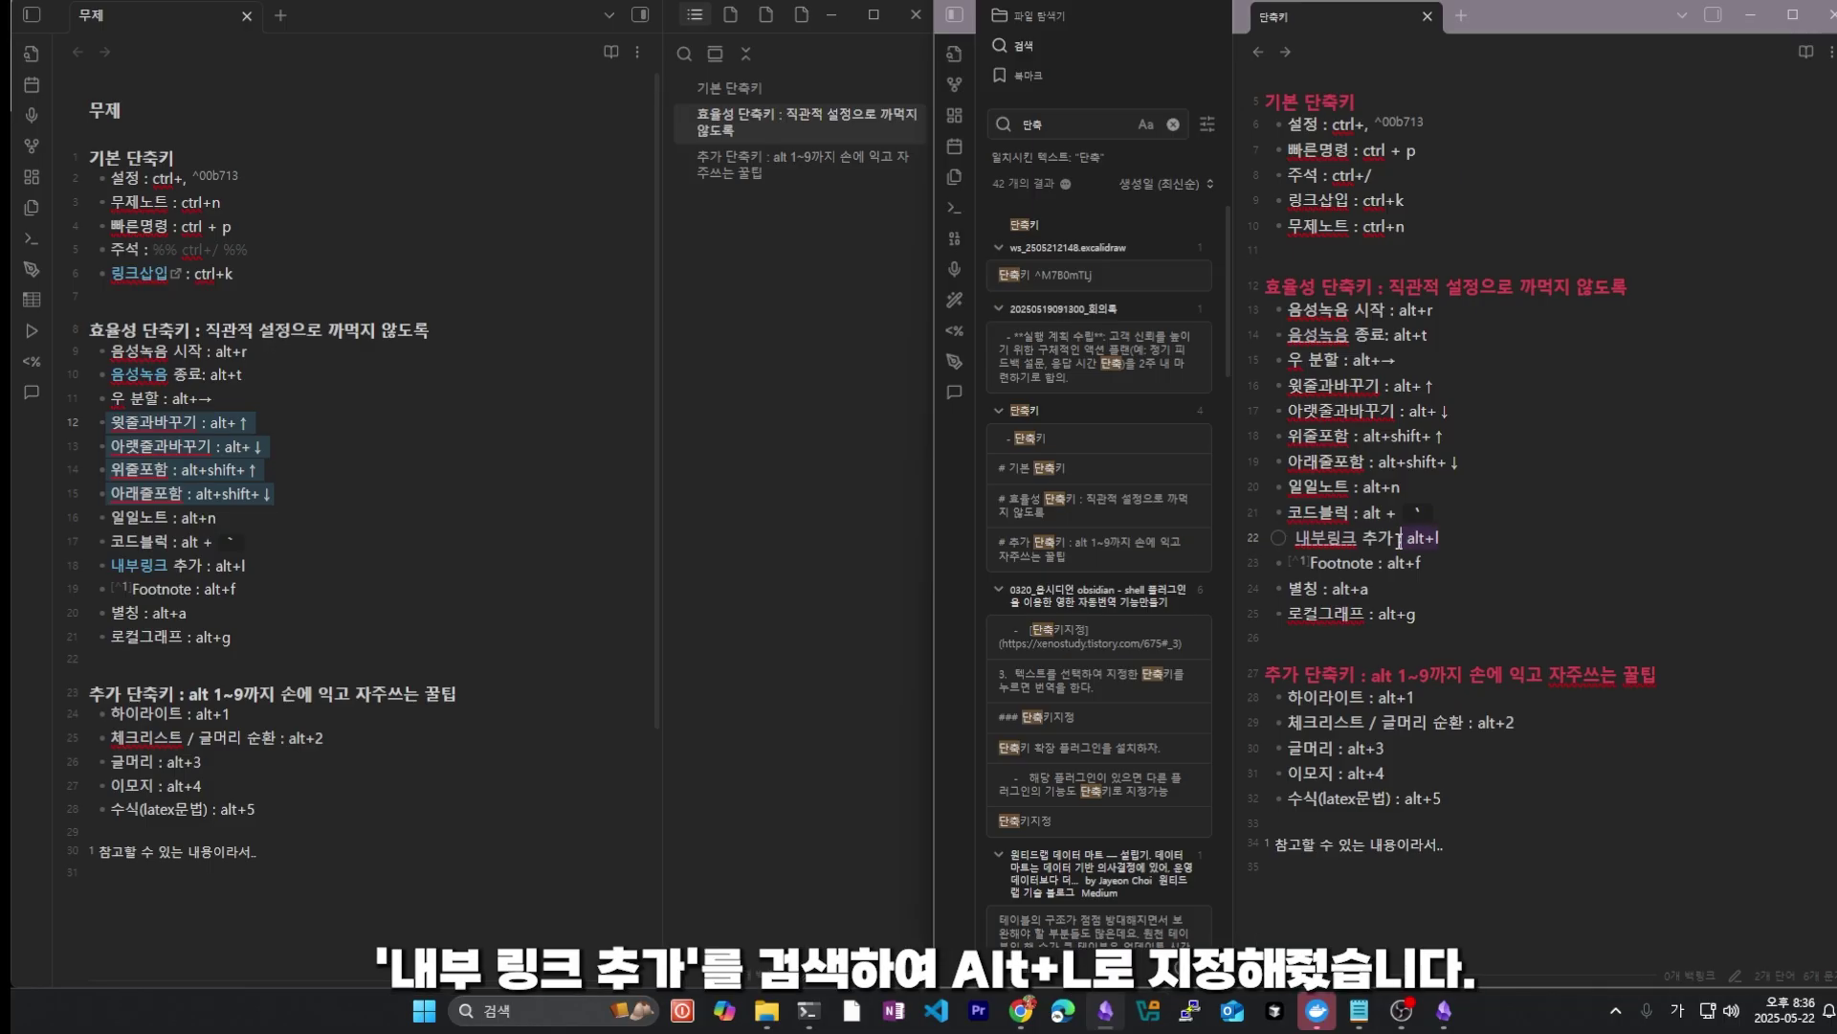
key(ctrl+z)
click(1466, 565)
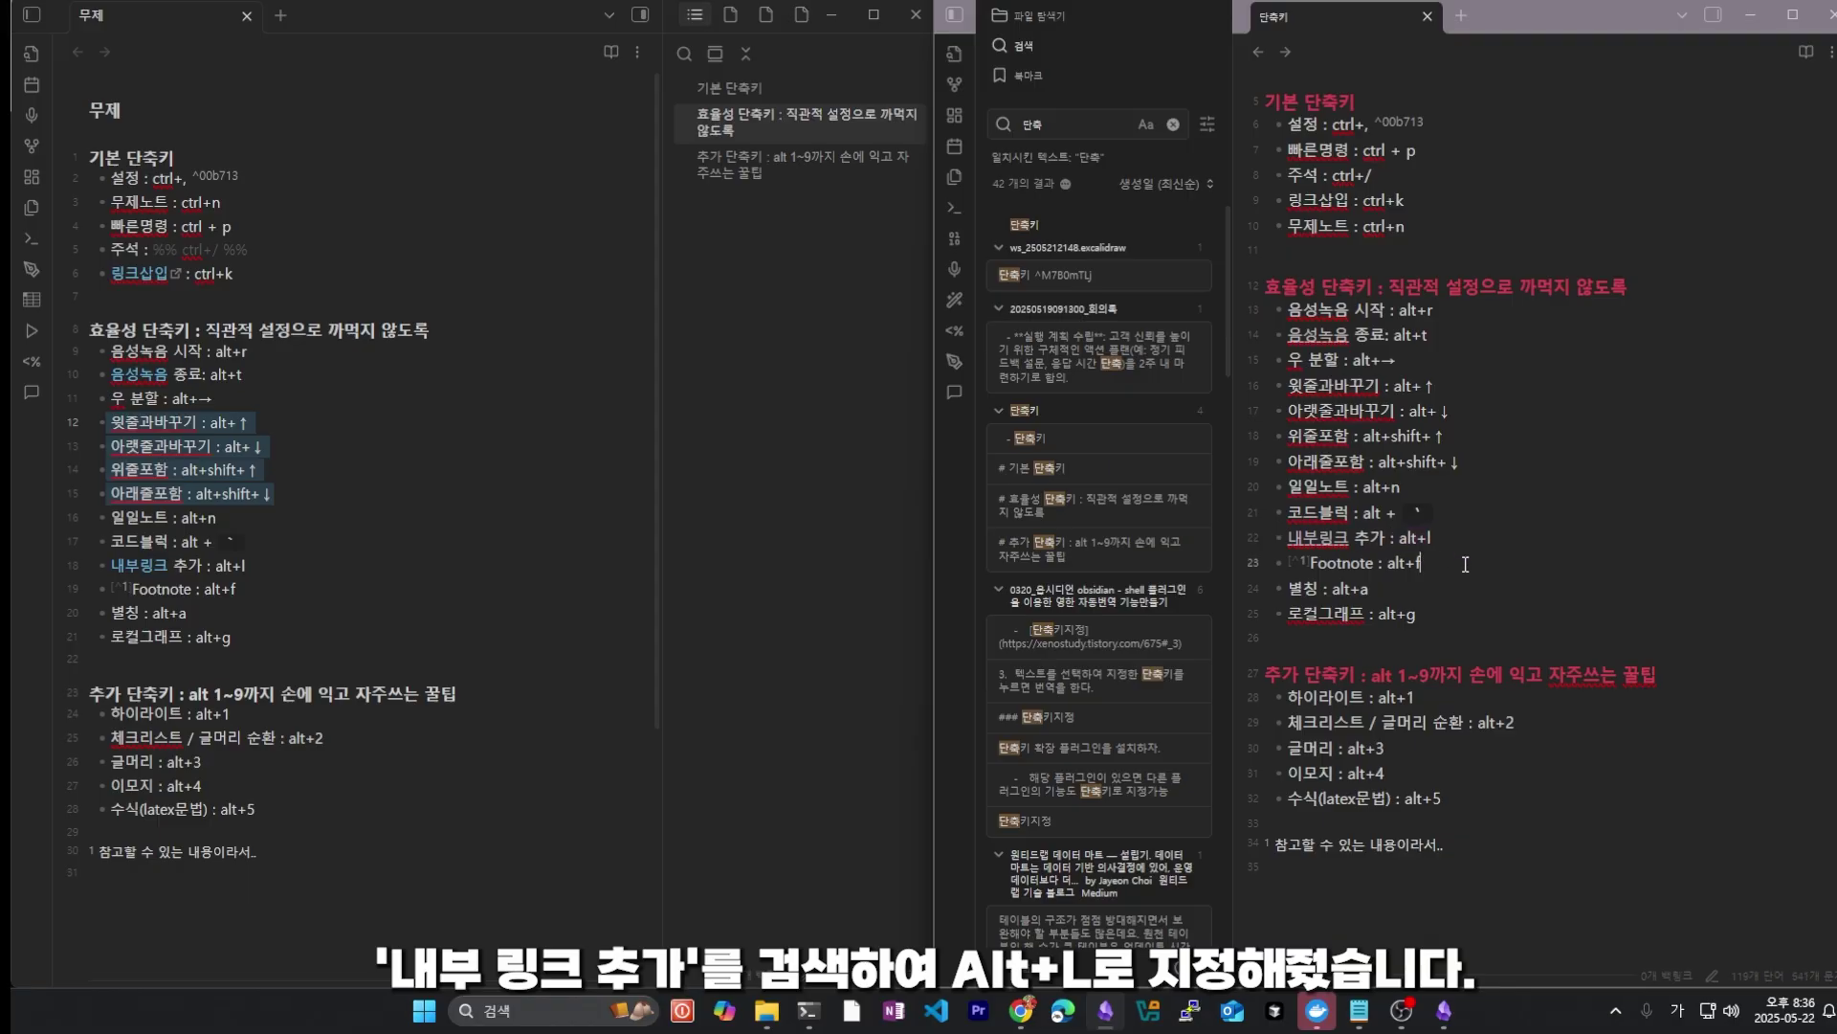
Step: Search the hotkey settings for 링크 and check the hotkey assigned to 내부 링크 추가
key(ctrl+comma)
click(1638, 119)
text(링크)
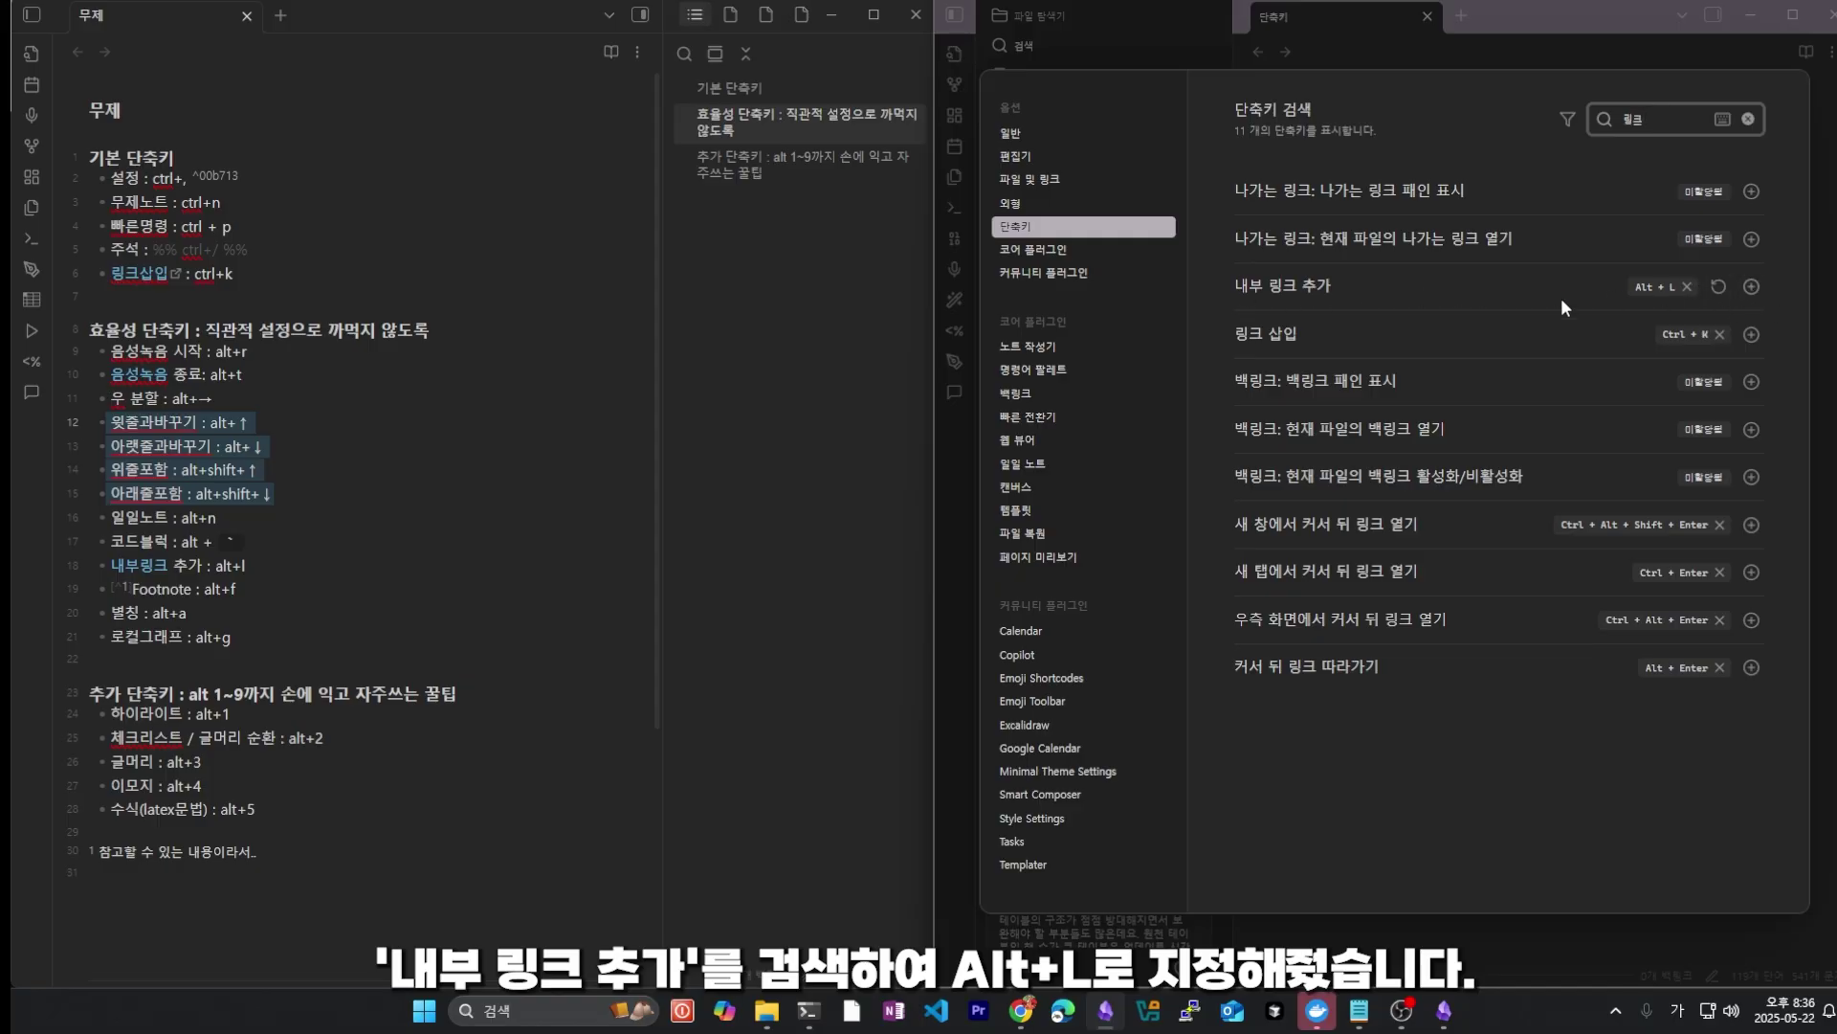
key(Escape)
Step: Turn the alt+l text on the 내부링크 추가 line into an internal link and open it to create the alt+l note
drag(1399, 537, 1449, 538)
key(alt+l)
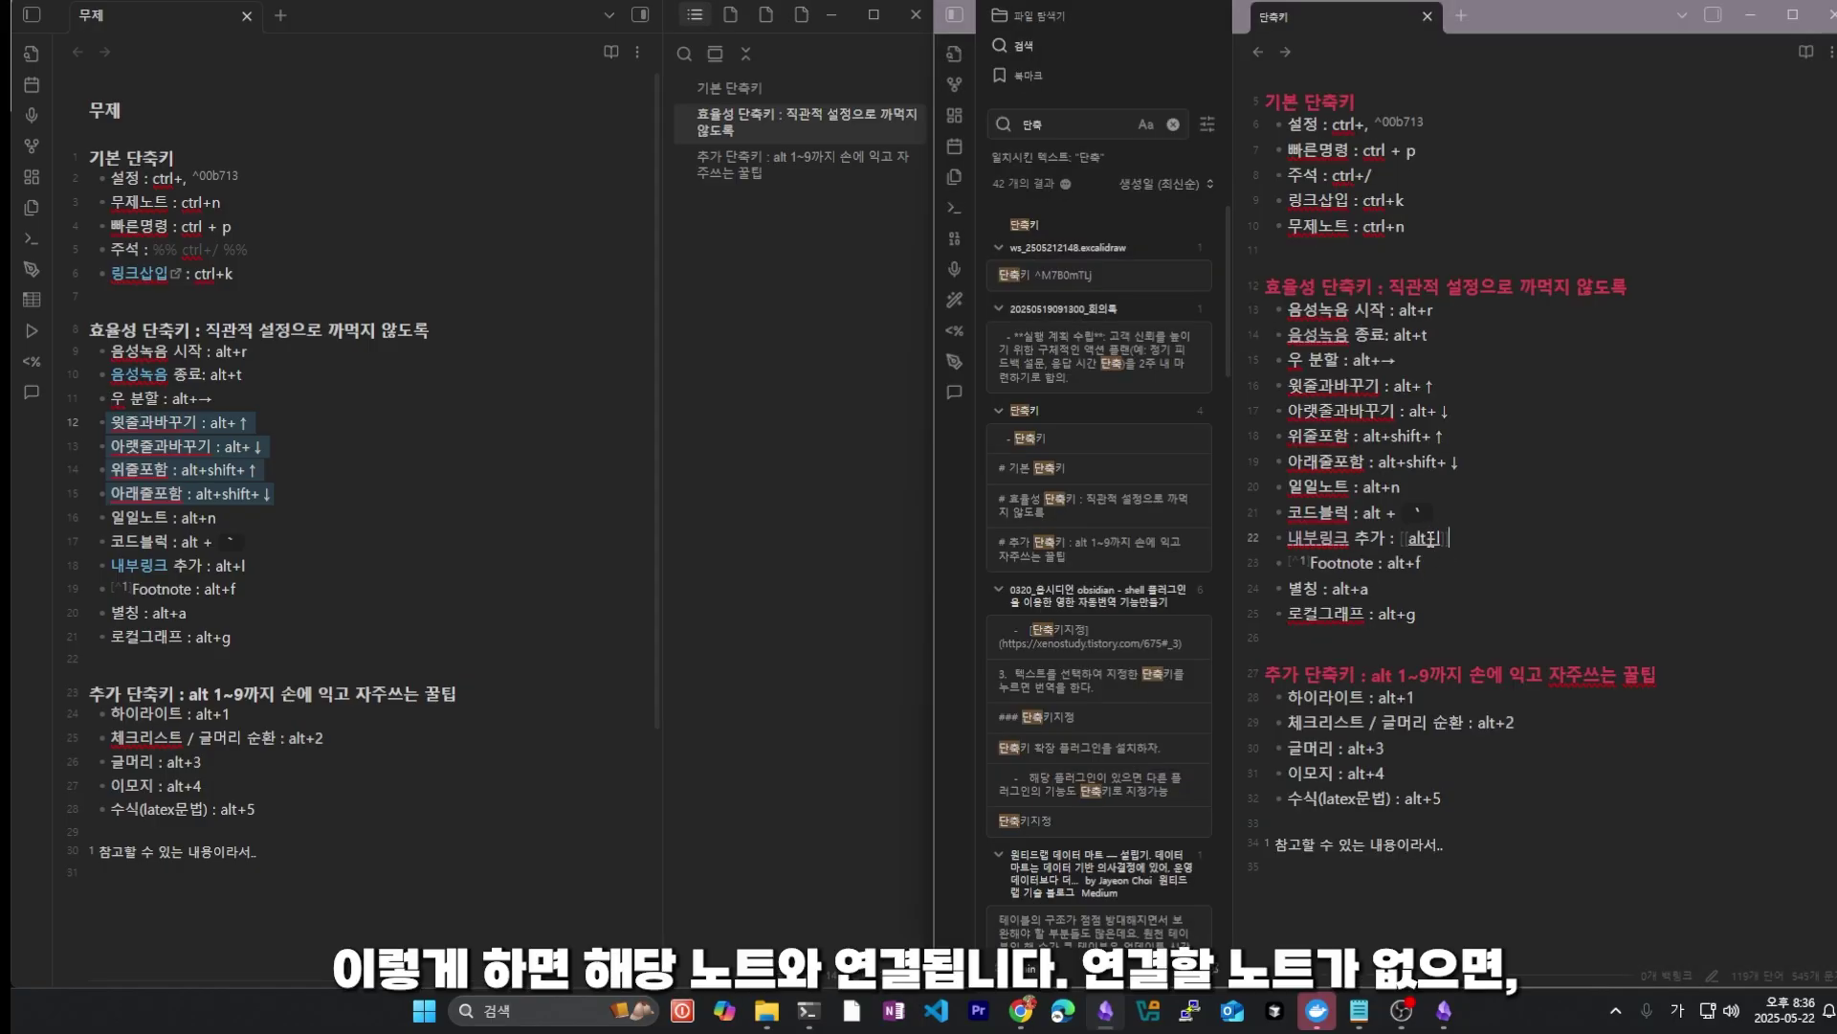
key(Down)
key(Down)
key(Down)
key(Up)
key(Up)
key(Up)
click(1418, 541)
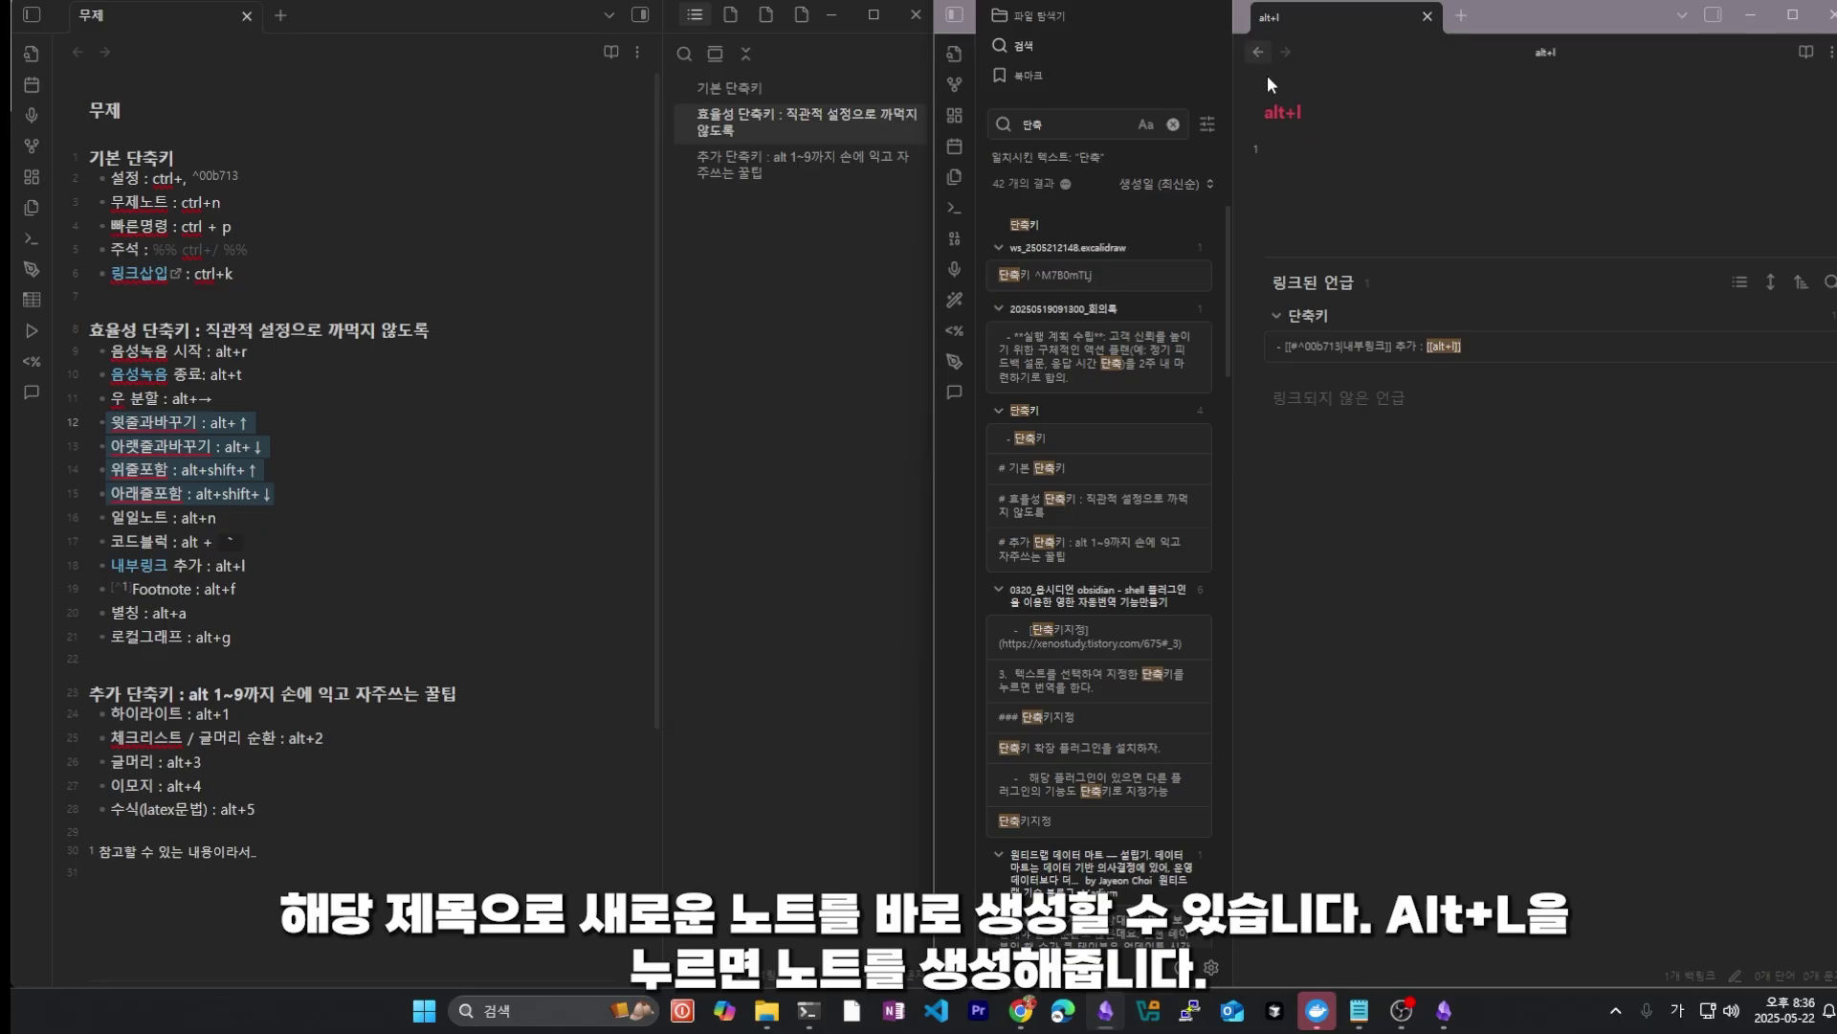
Step: Return to the 단축키 note through its linked mention and try making the Footnote line an internal link
click(1311, 315)
key(alt+l)
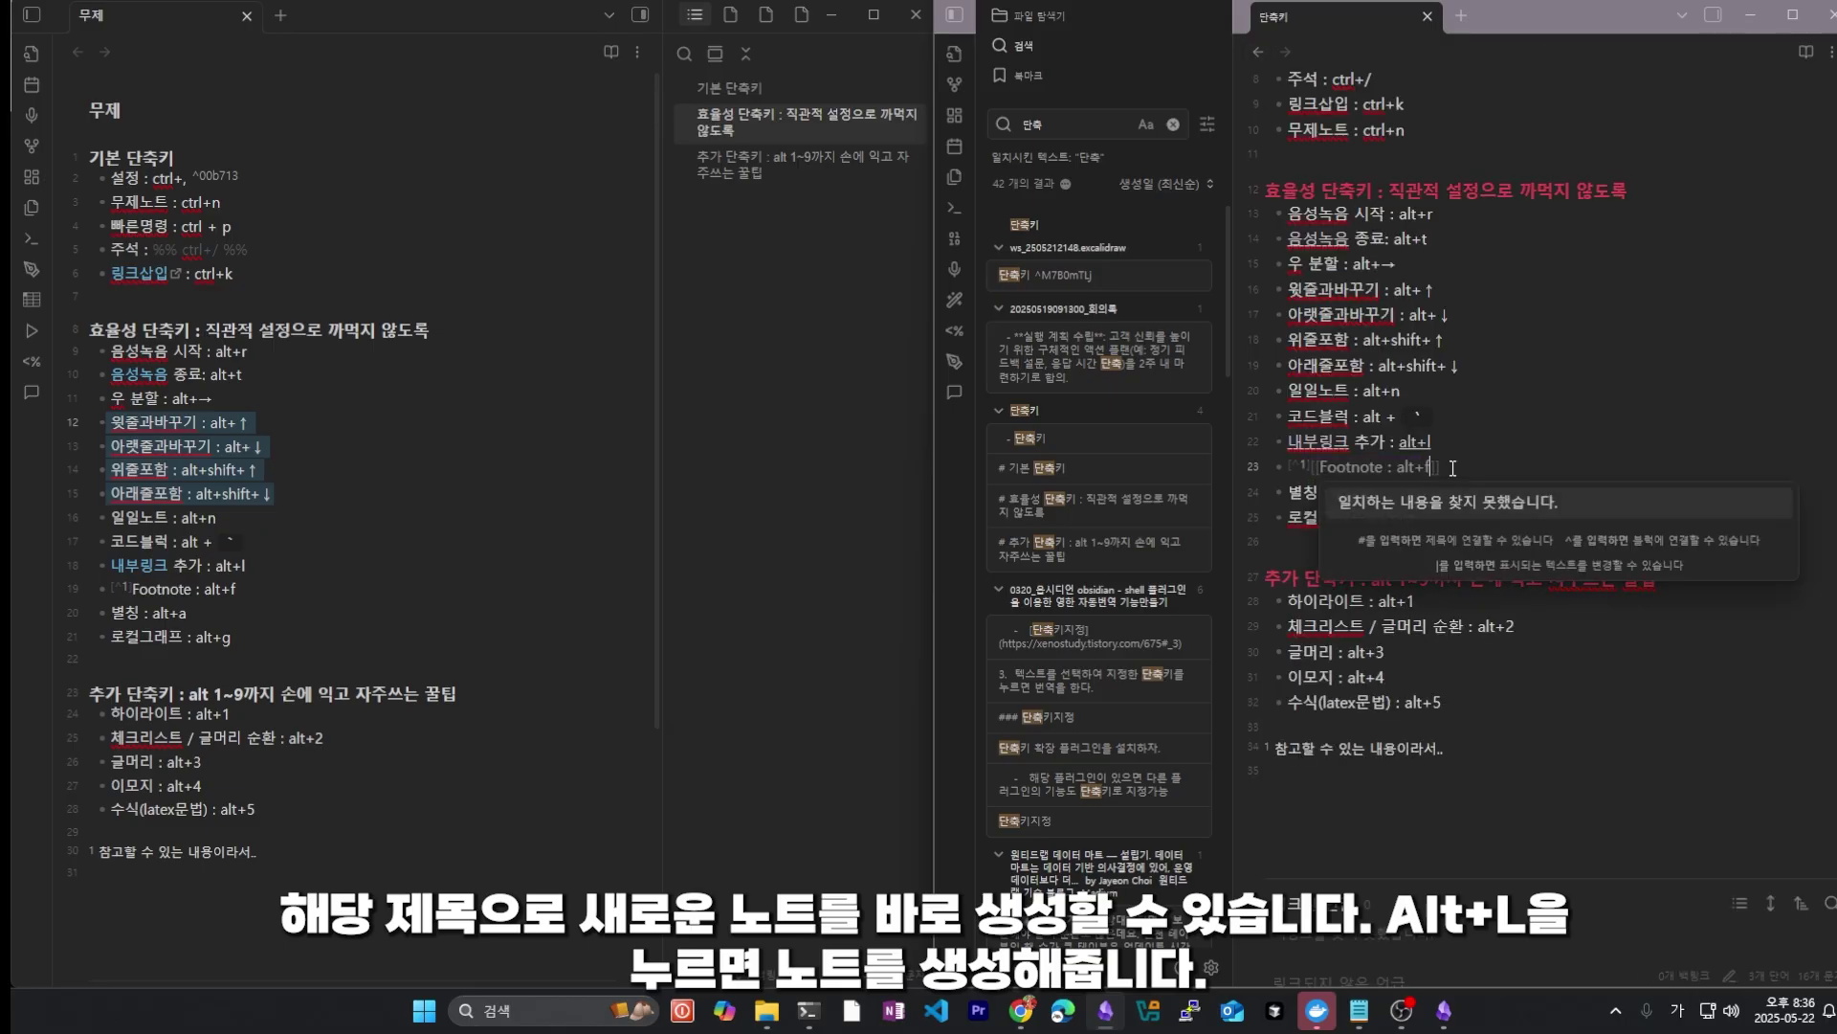
key(ctrl+z)
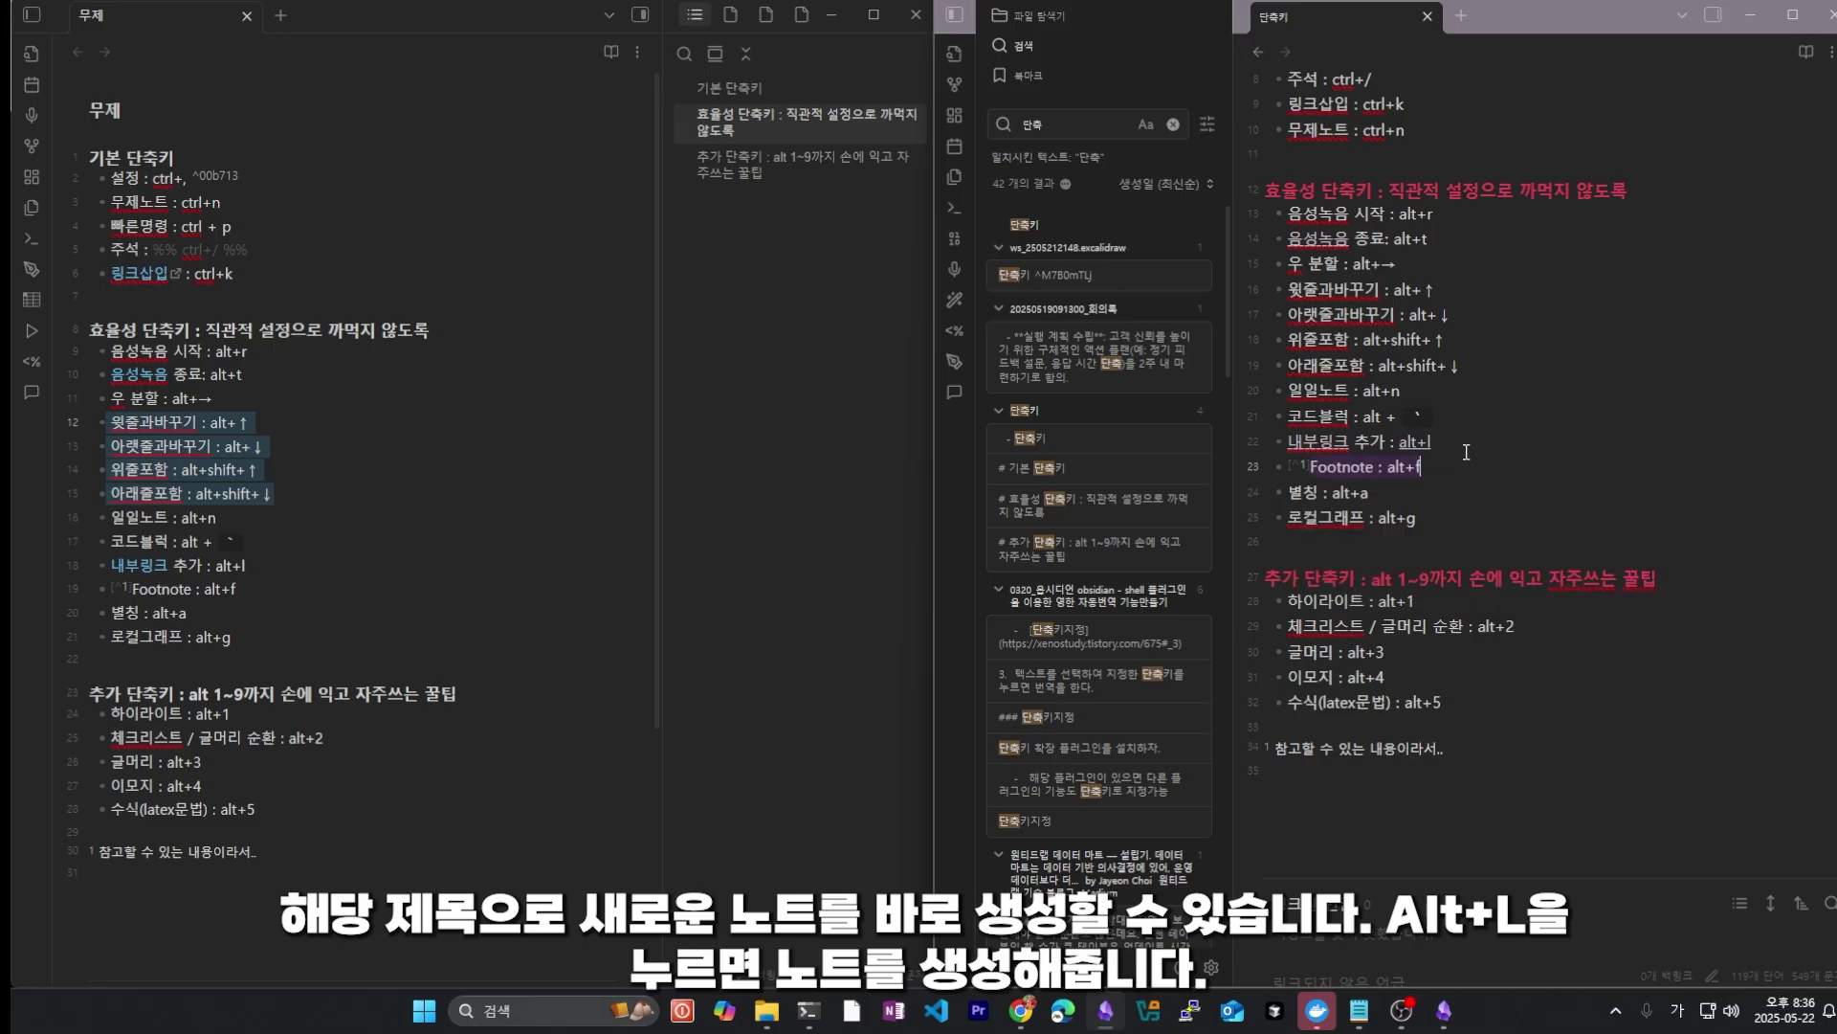
Step: Undo the internal link around alt+l on the 내부링크 추가 line
drag(1473, 446, 1404, 445)
key(ctrl+l)
key(ctrl+z)
key(ctrl+z)
key(ctrl+z)
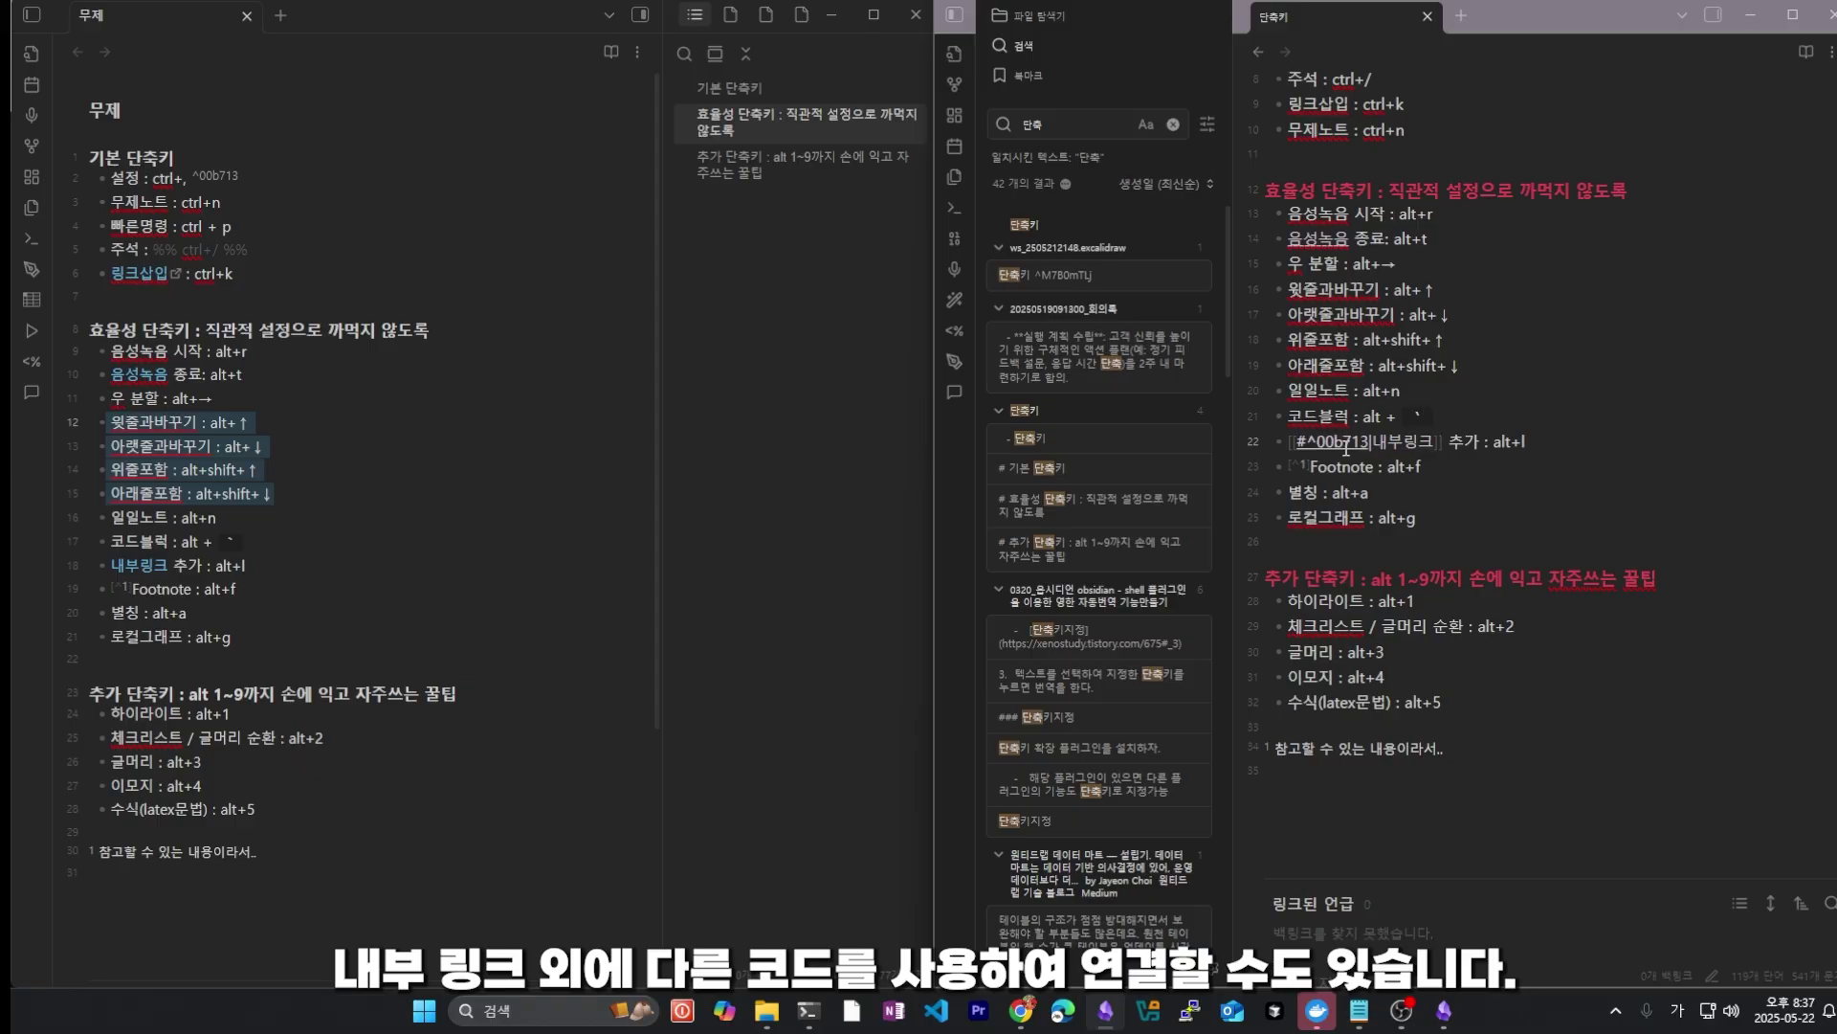
Step: Follow the 내부링크 link to its target block on the 설정 line
key(Down)
key(Down)
key(Down)
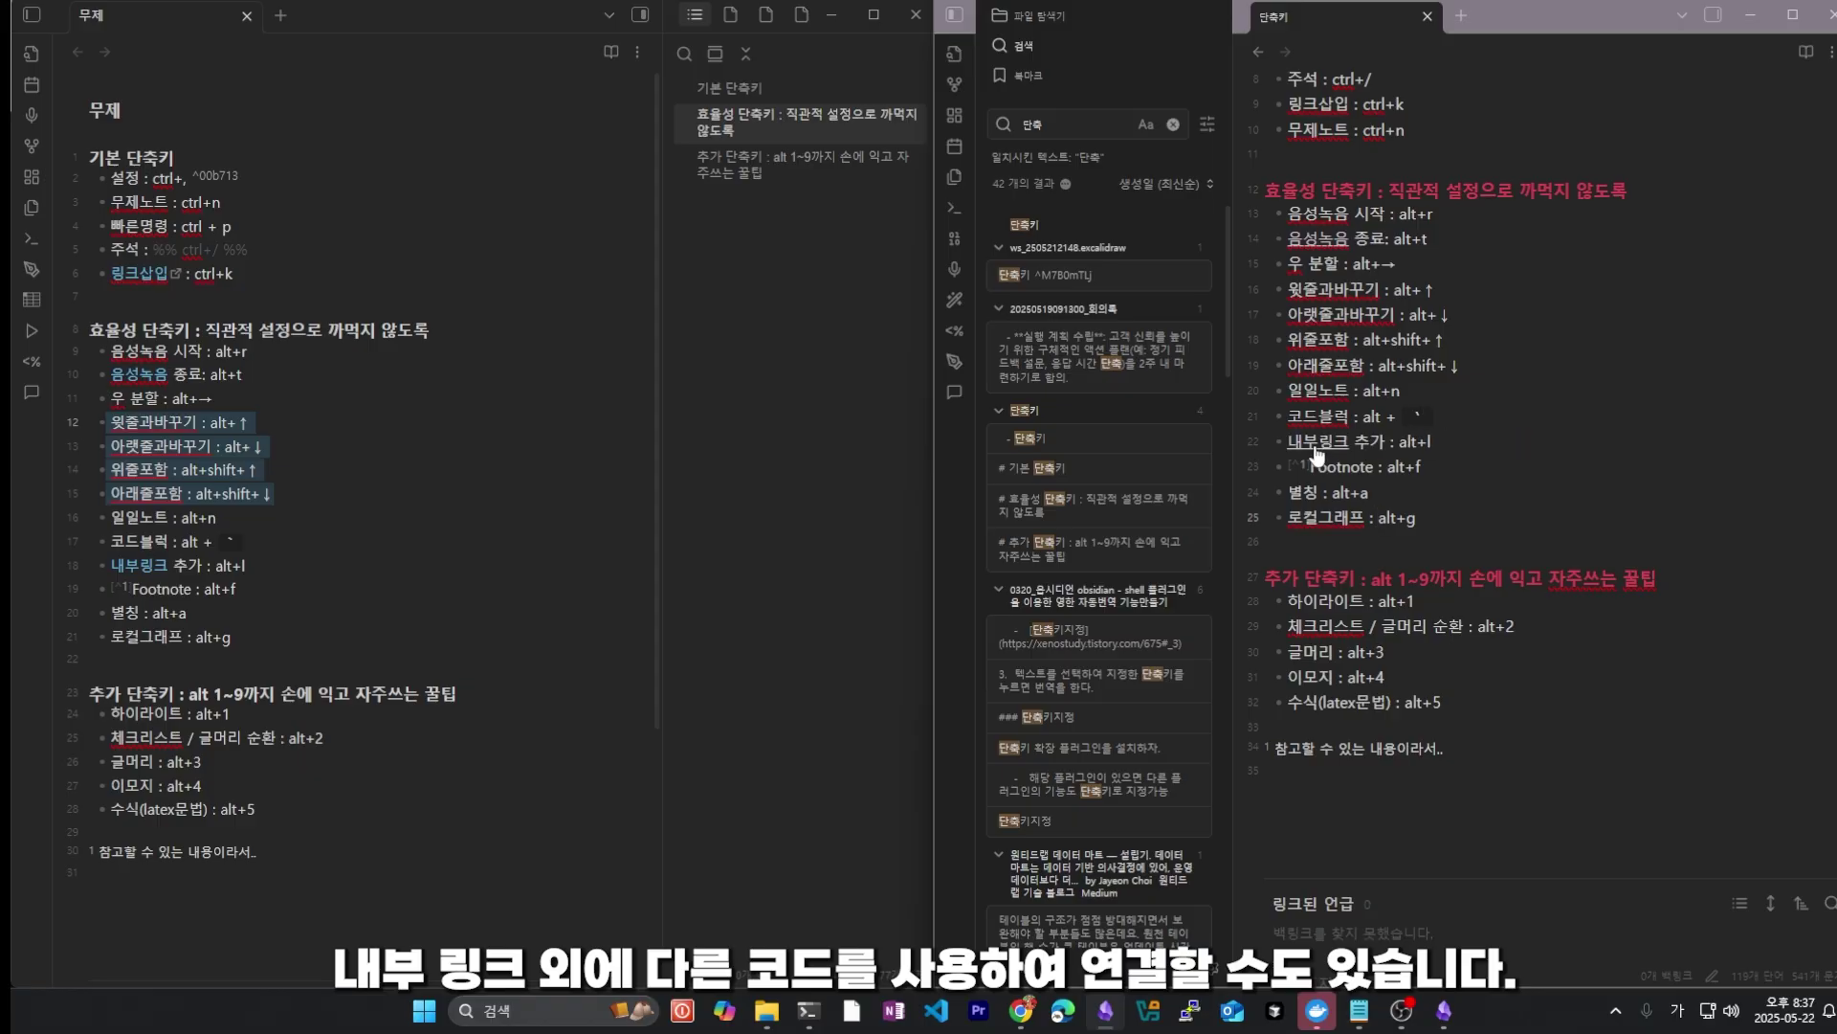
click(1315, 448)
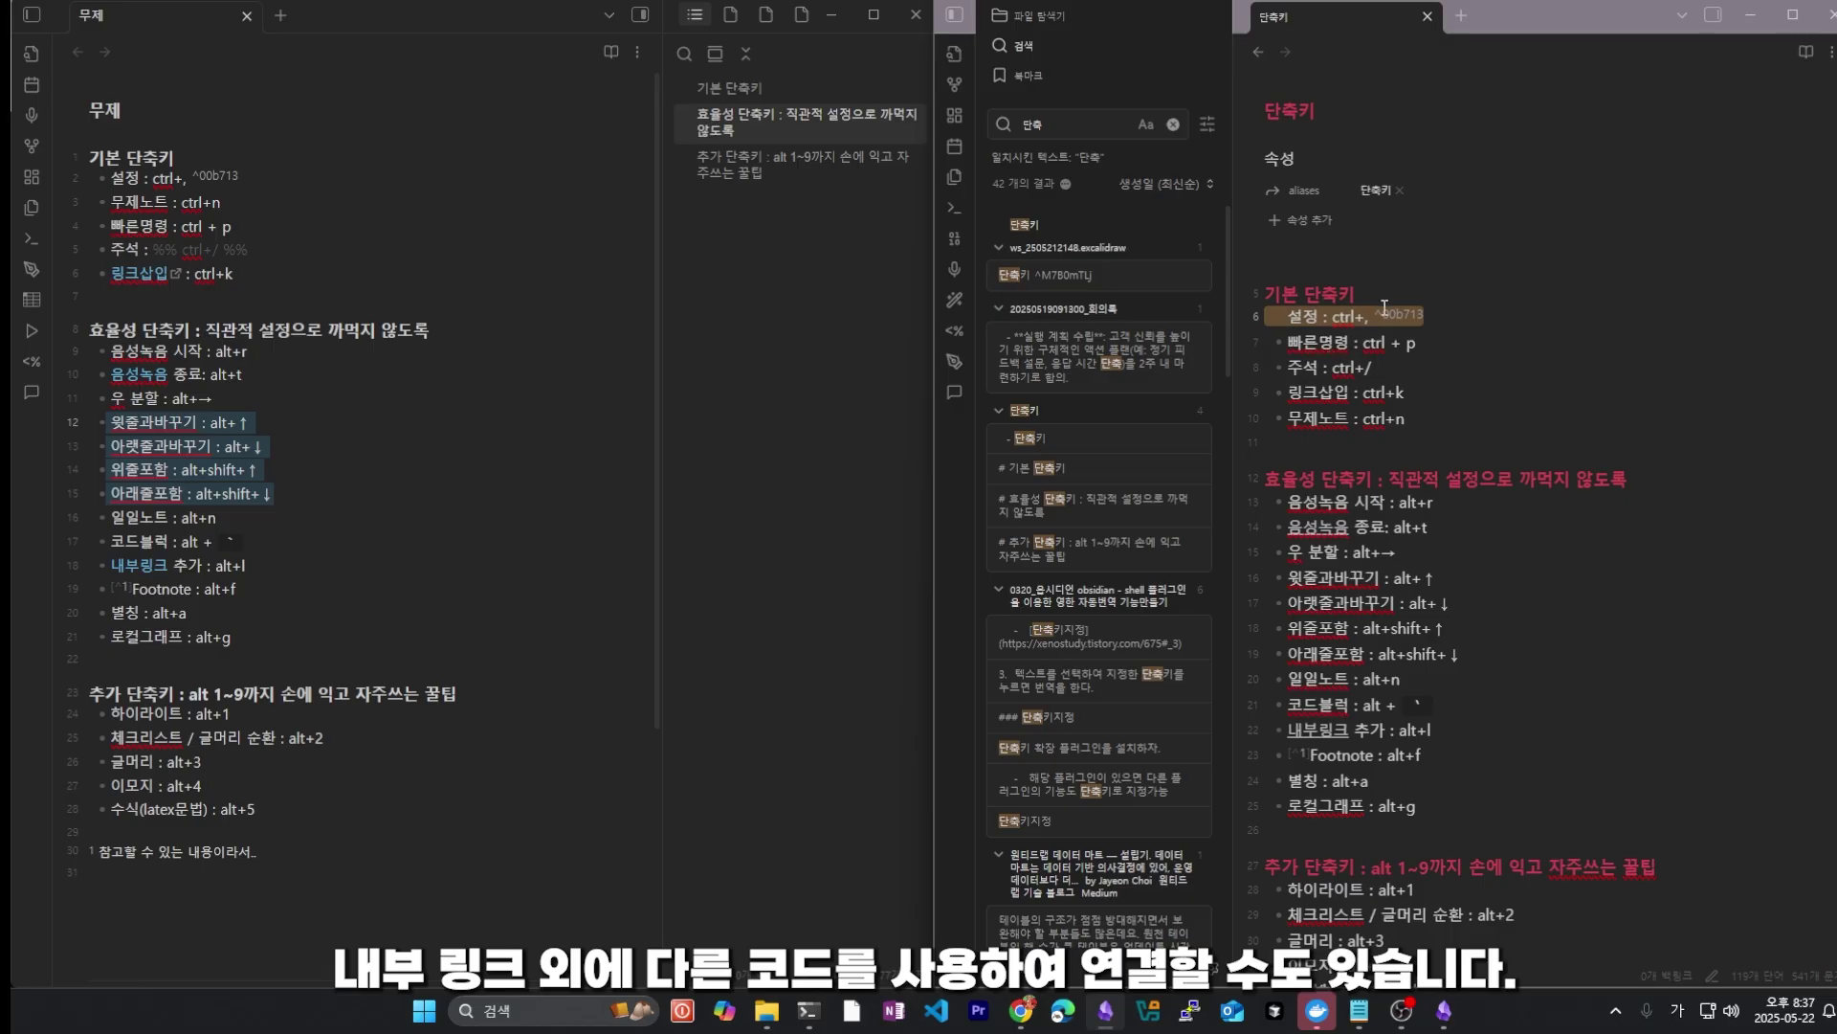
scroll(1415, 648, down, 2)
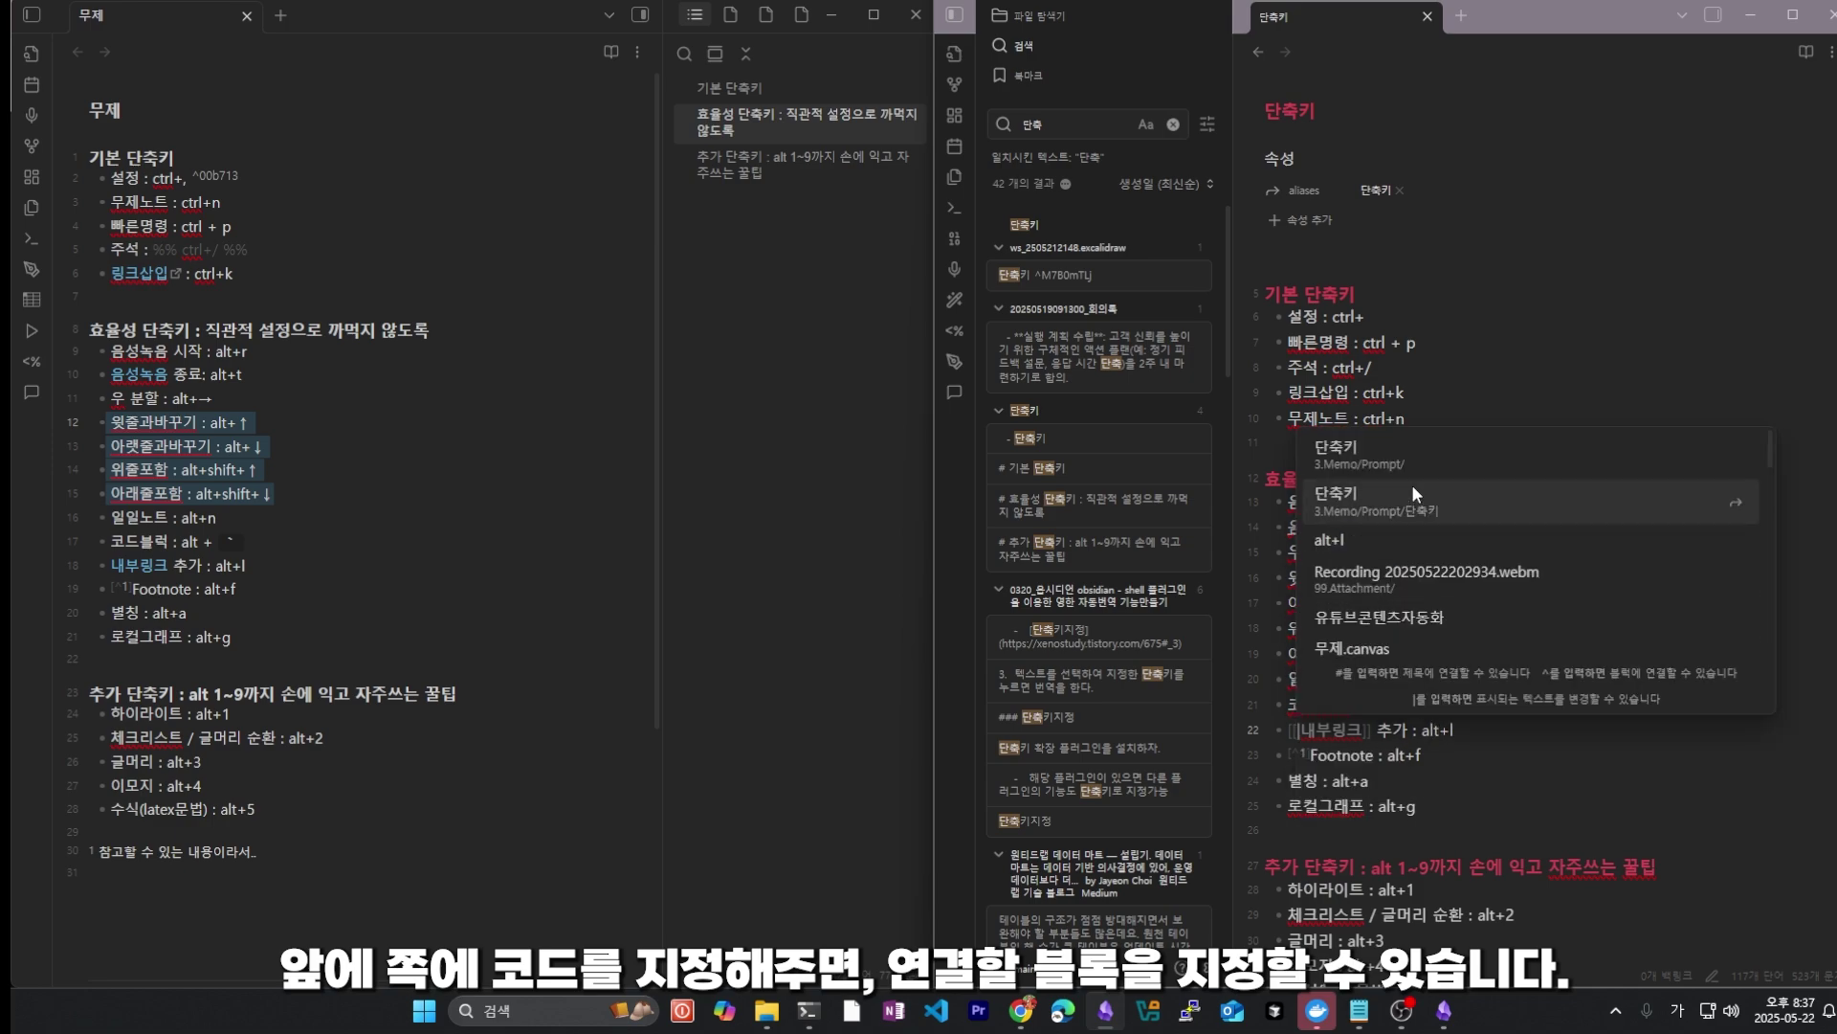
Step: Try to point the 내부링크 link at a block in 무제.canvas, and highlight the 주석 line as another possible target
click(1506, 650)
text(^)
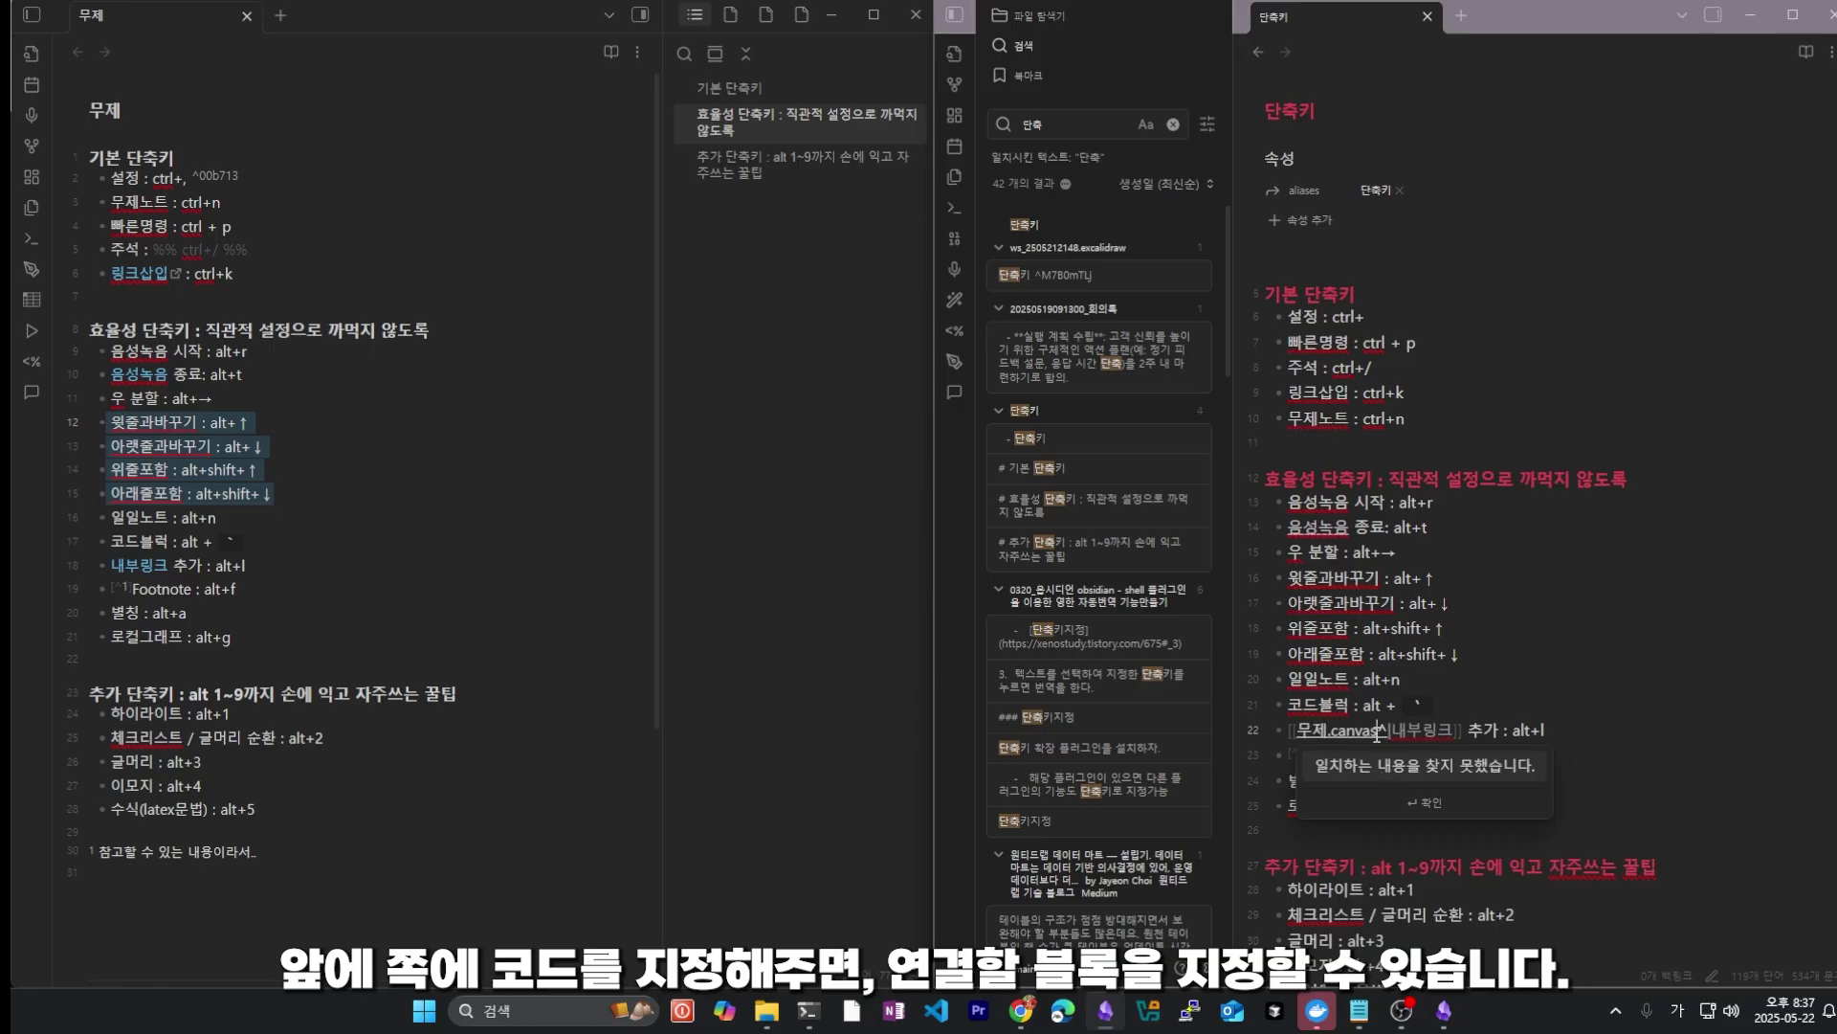
key(Escape)
key(BackSpace)
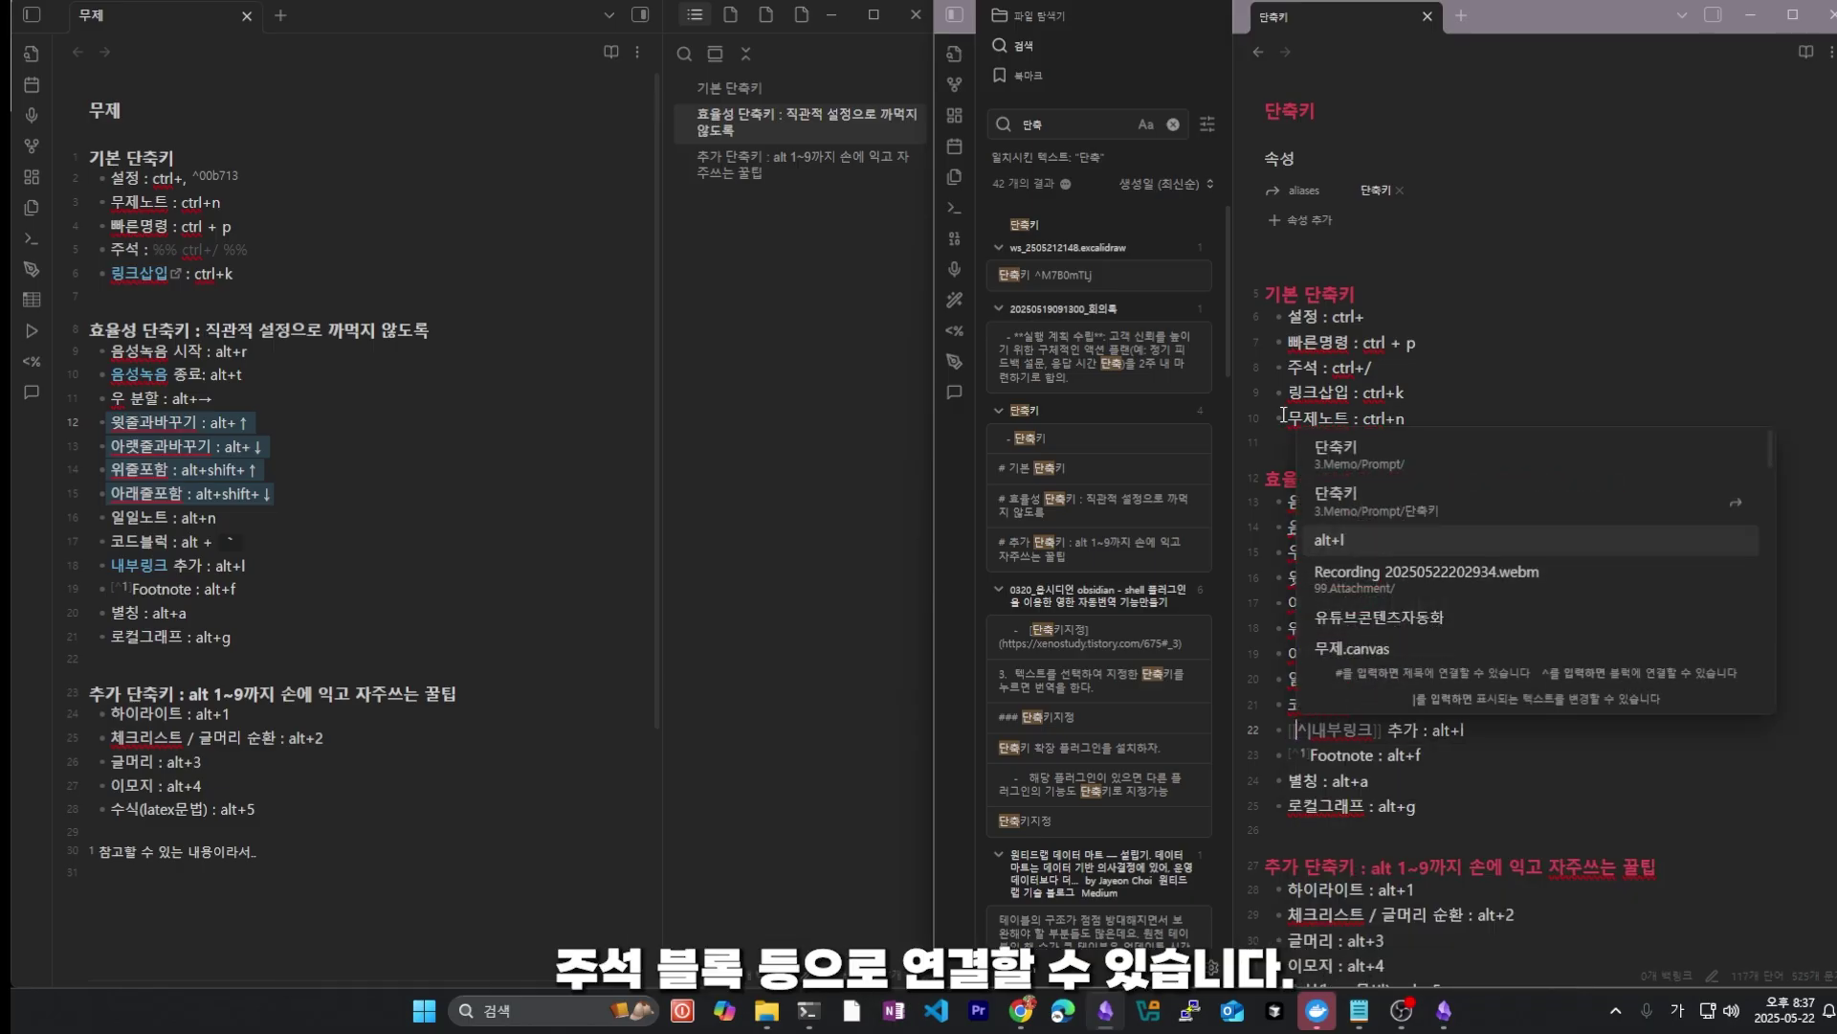
click(1304, 372)
drag(1288, 372, 1346, 373)
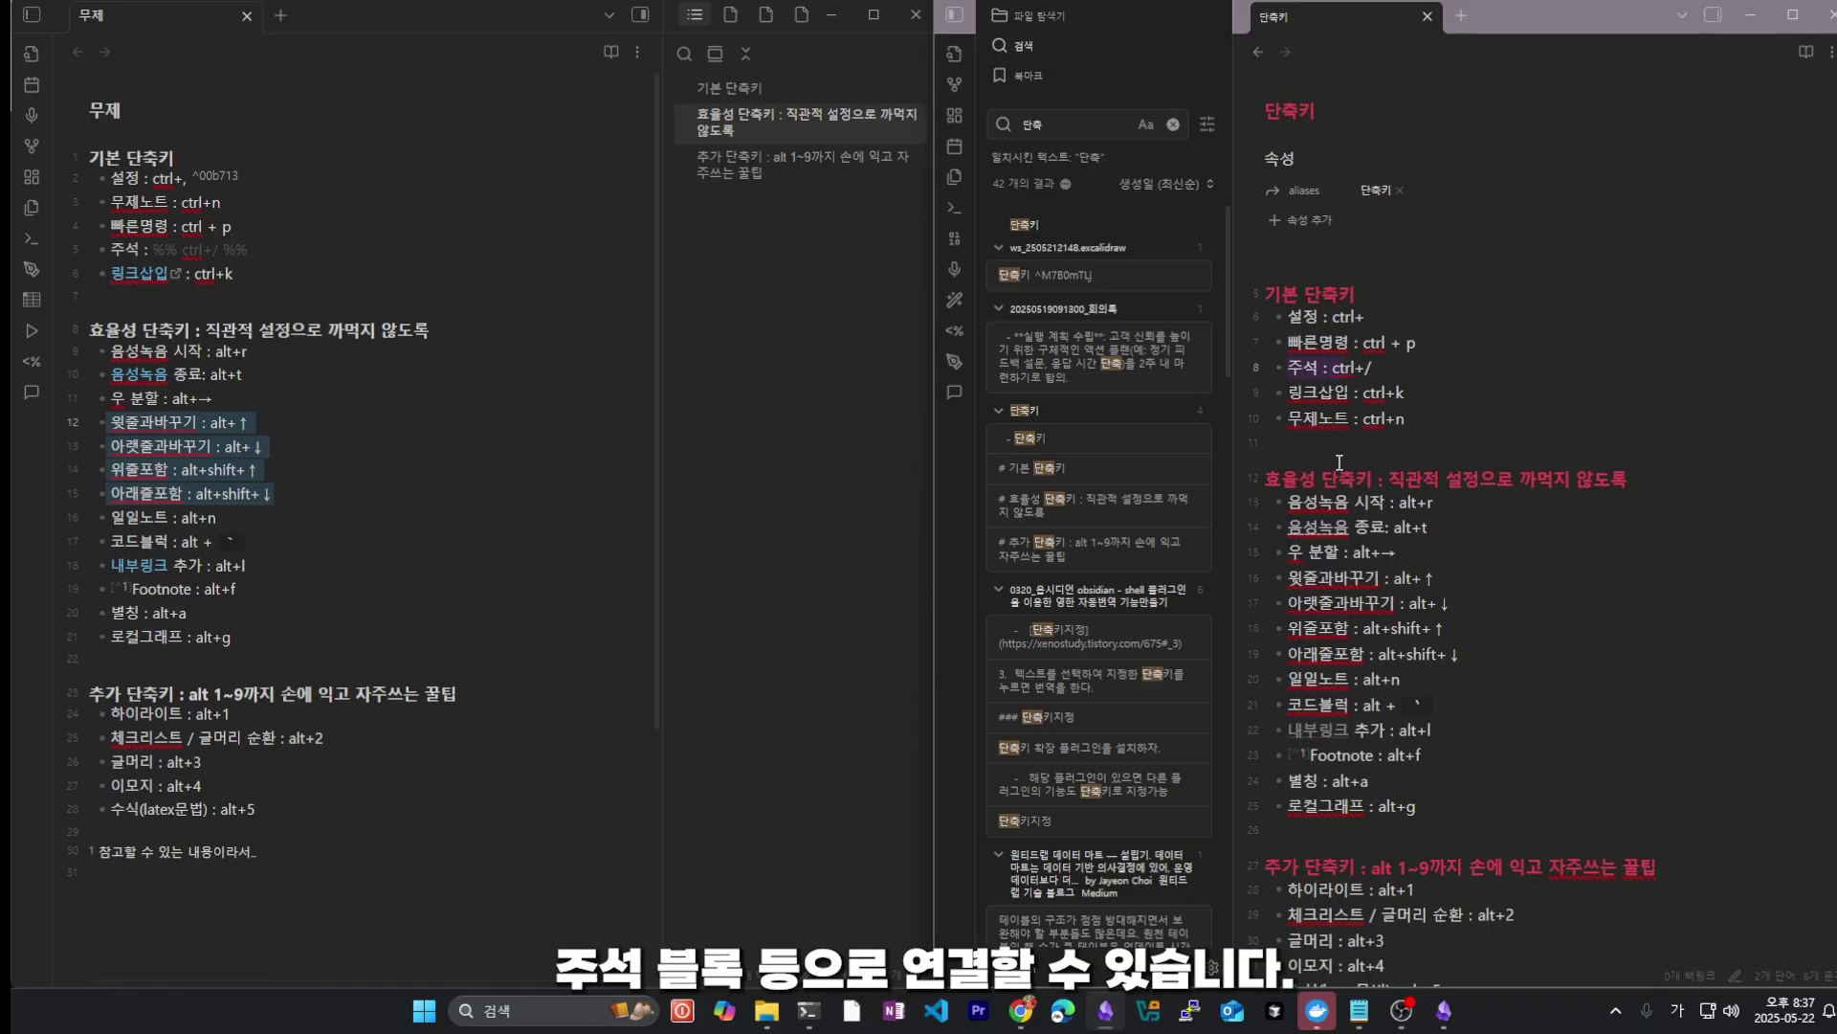
Step: Set the 내부링크 link's target to the 윗줄과바꾸기 block of the current note and follow the link
click(1360, 729)
key(Up)
click(1360, 729)
text(^)
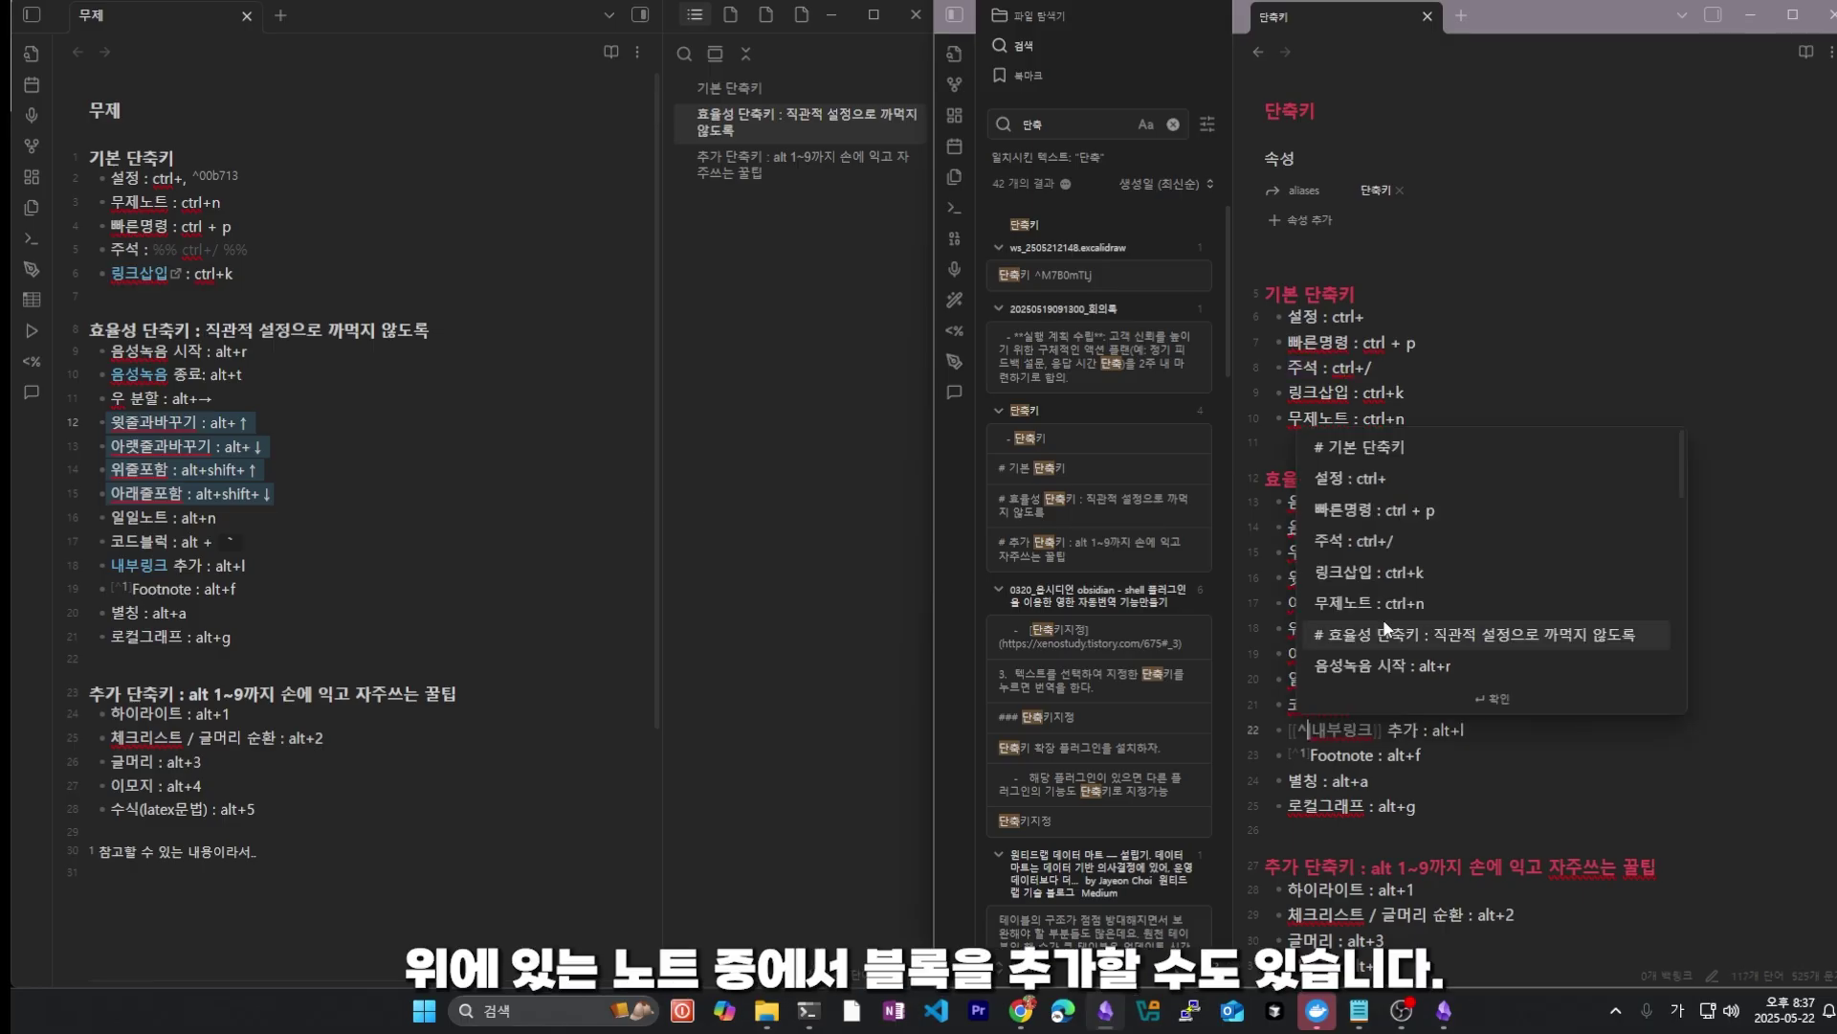
drag(1675, 486, 1686, 559)
click(1529, 543)
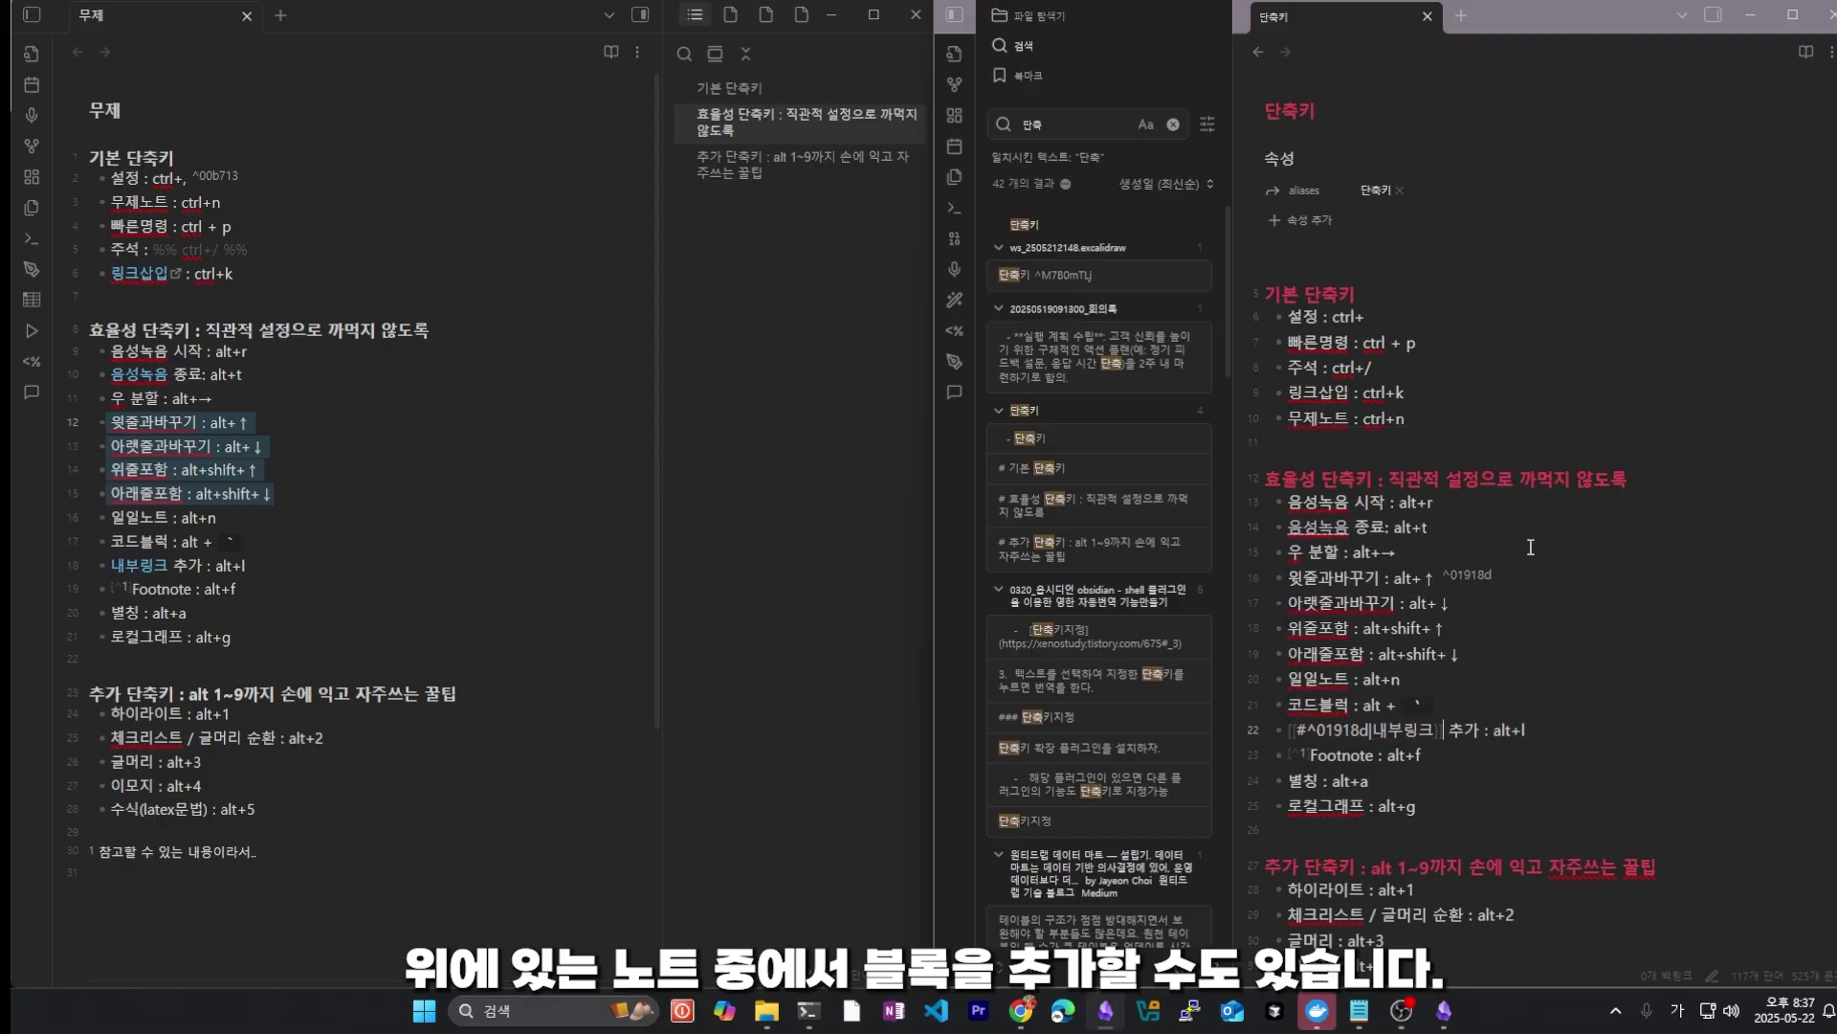
click(1384, 807)
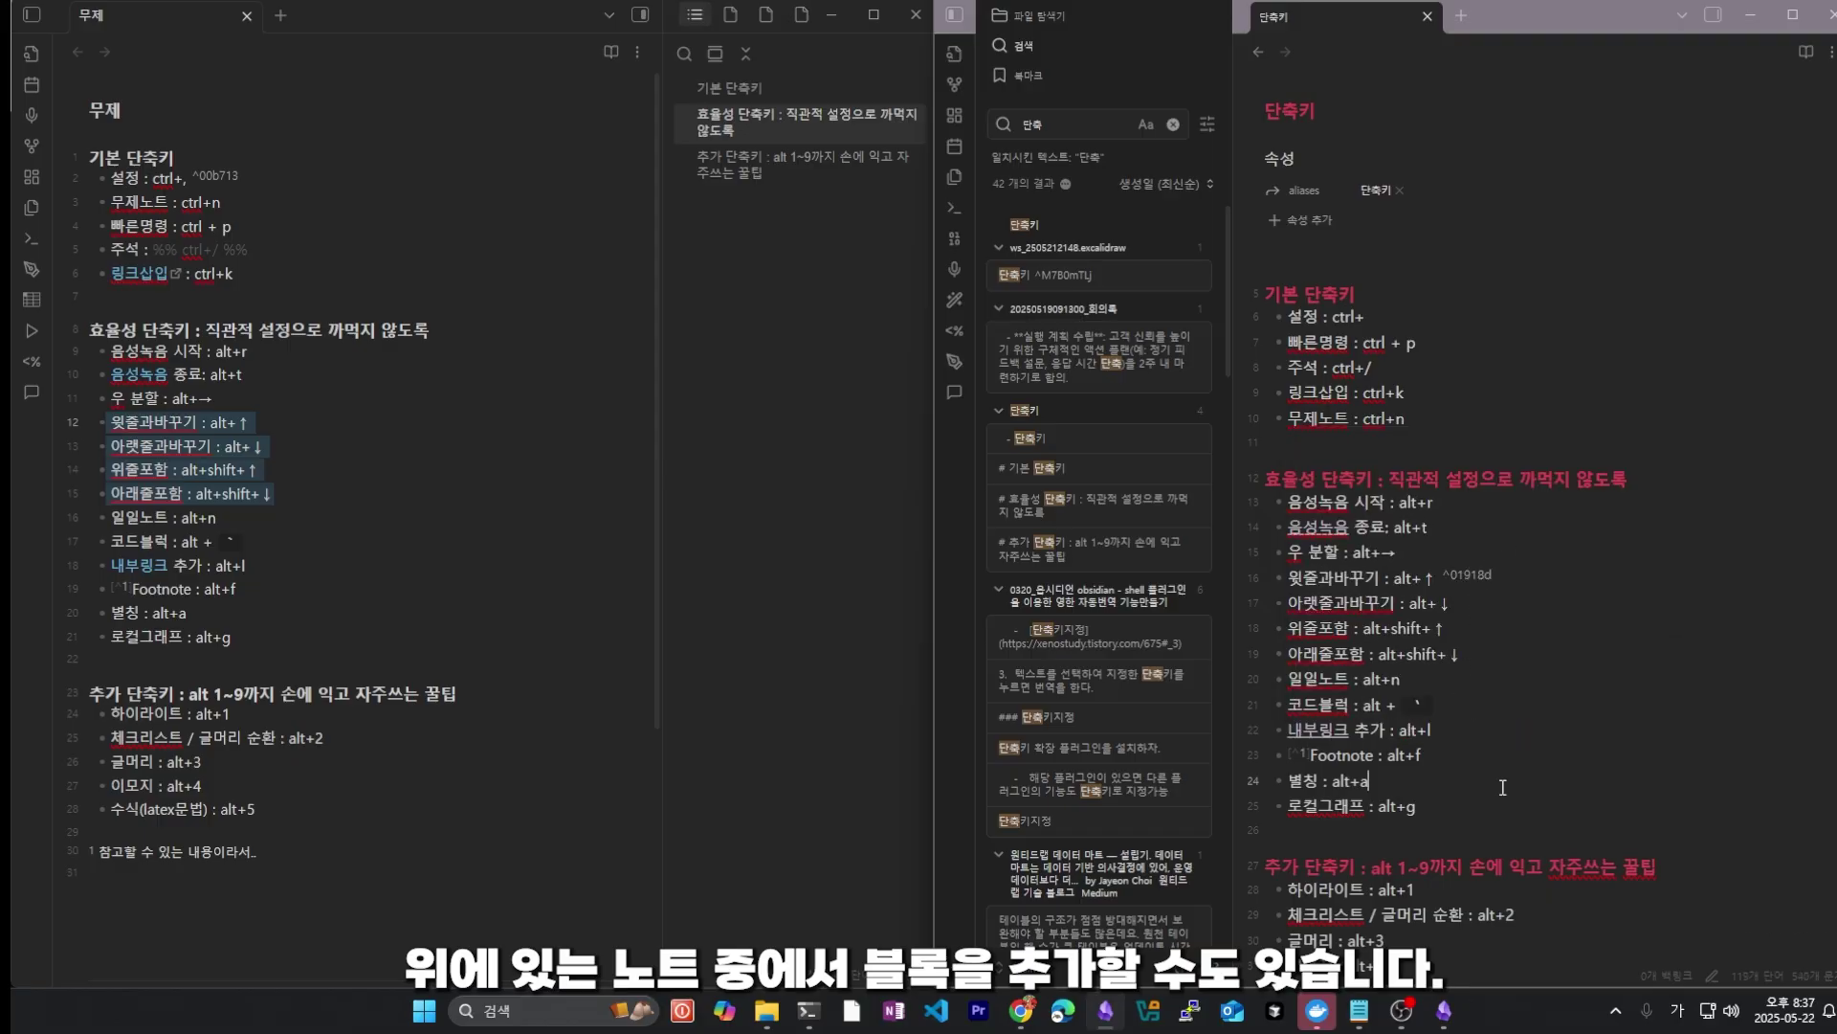
click(1333, 731)
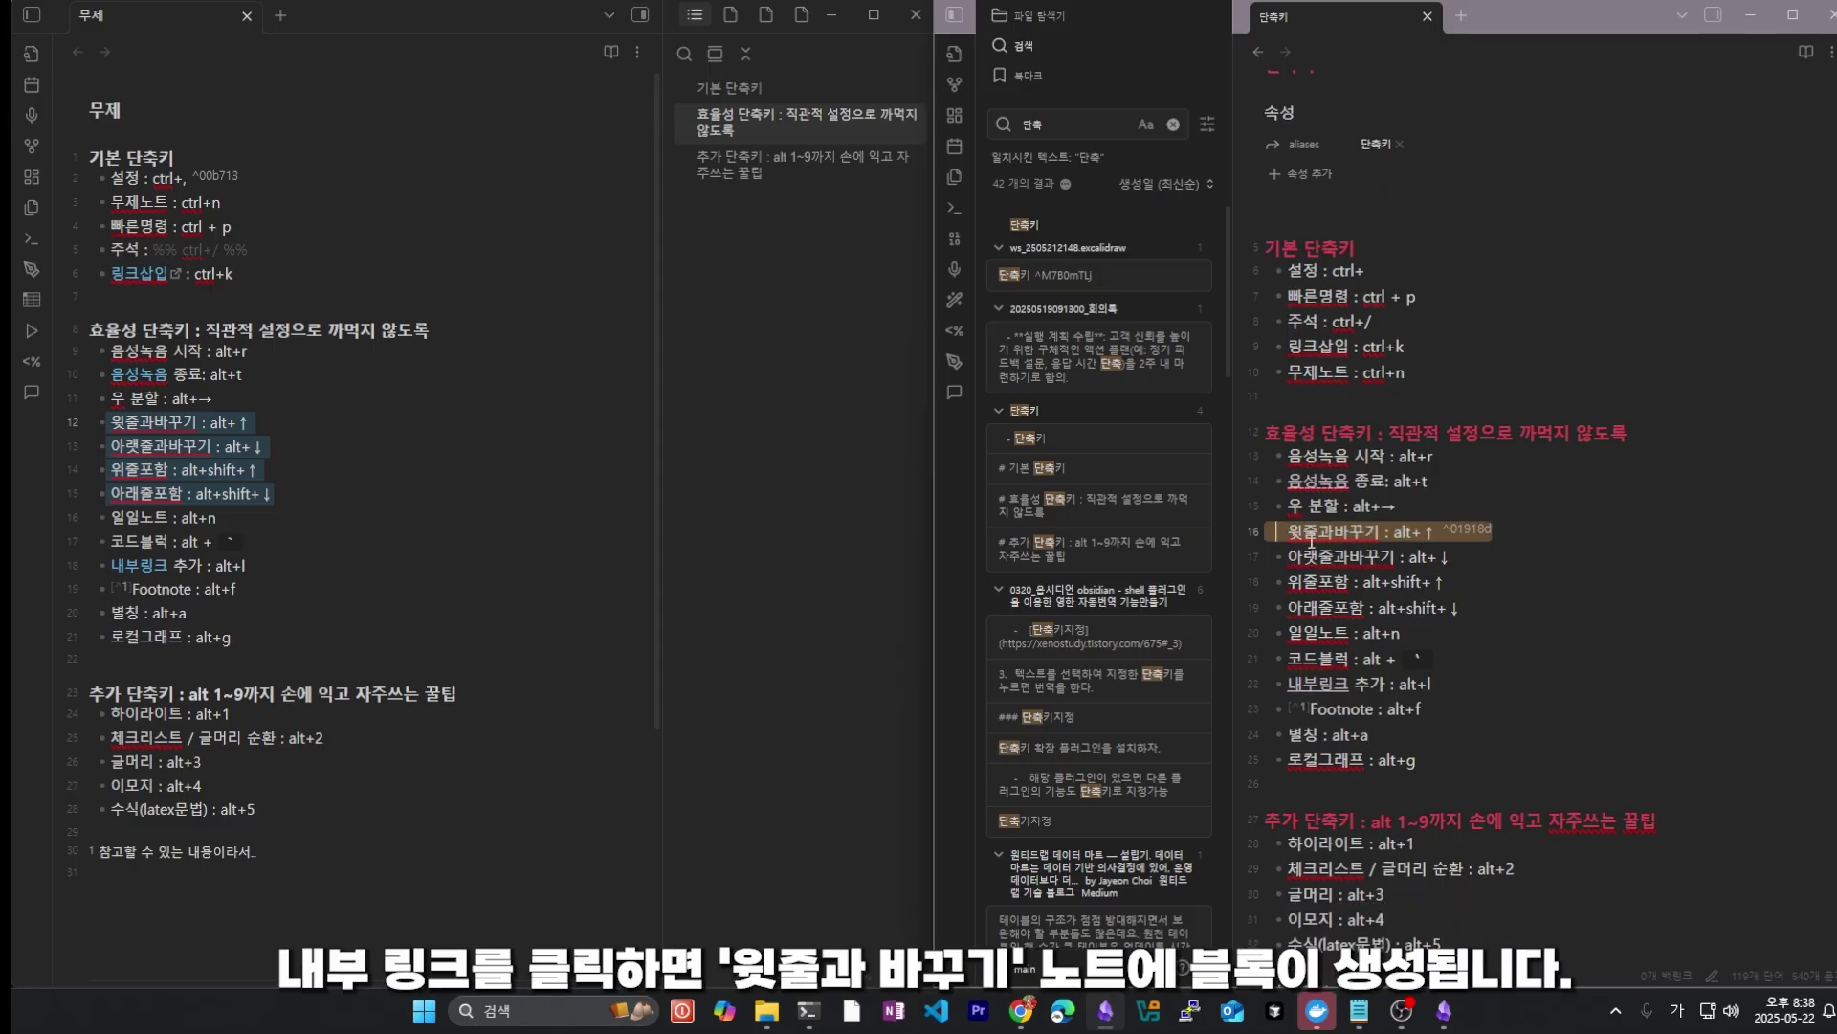
Step: Set the 내부링크 link's target to the 기본 단축키 heading of the current note and follow the link
click(1337, 689)
key(BackSpace)
key(BackSpace)
key(BackSpace)
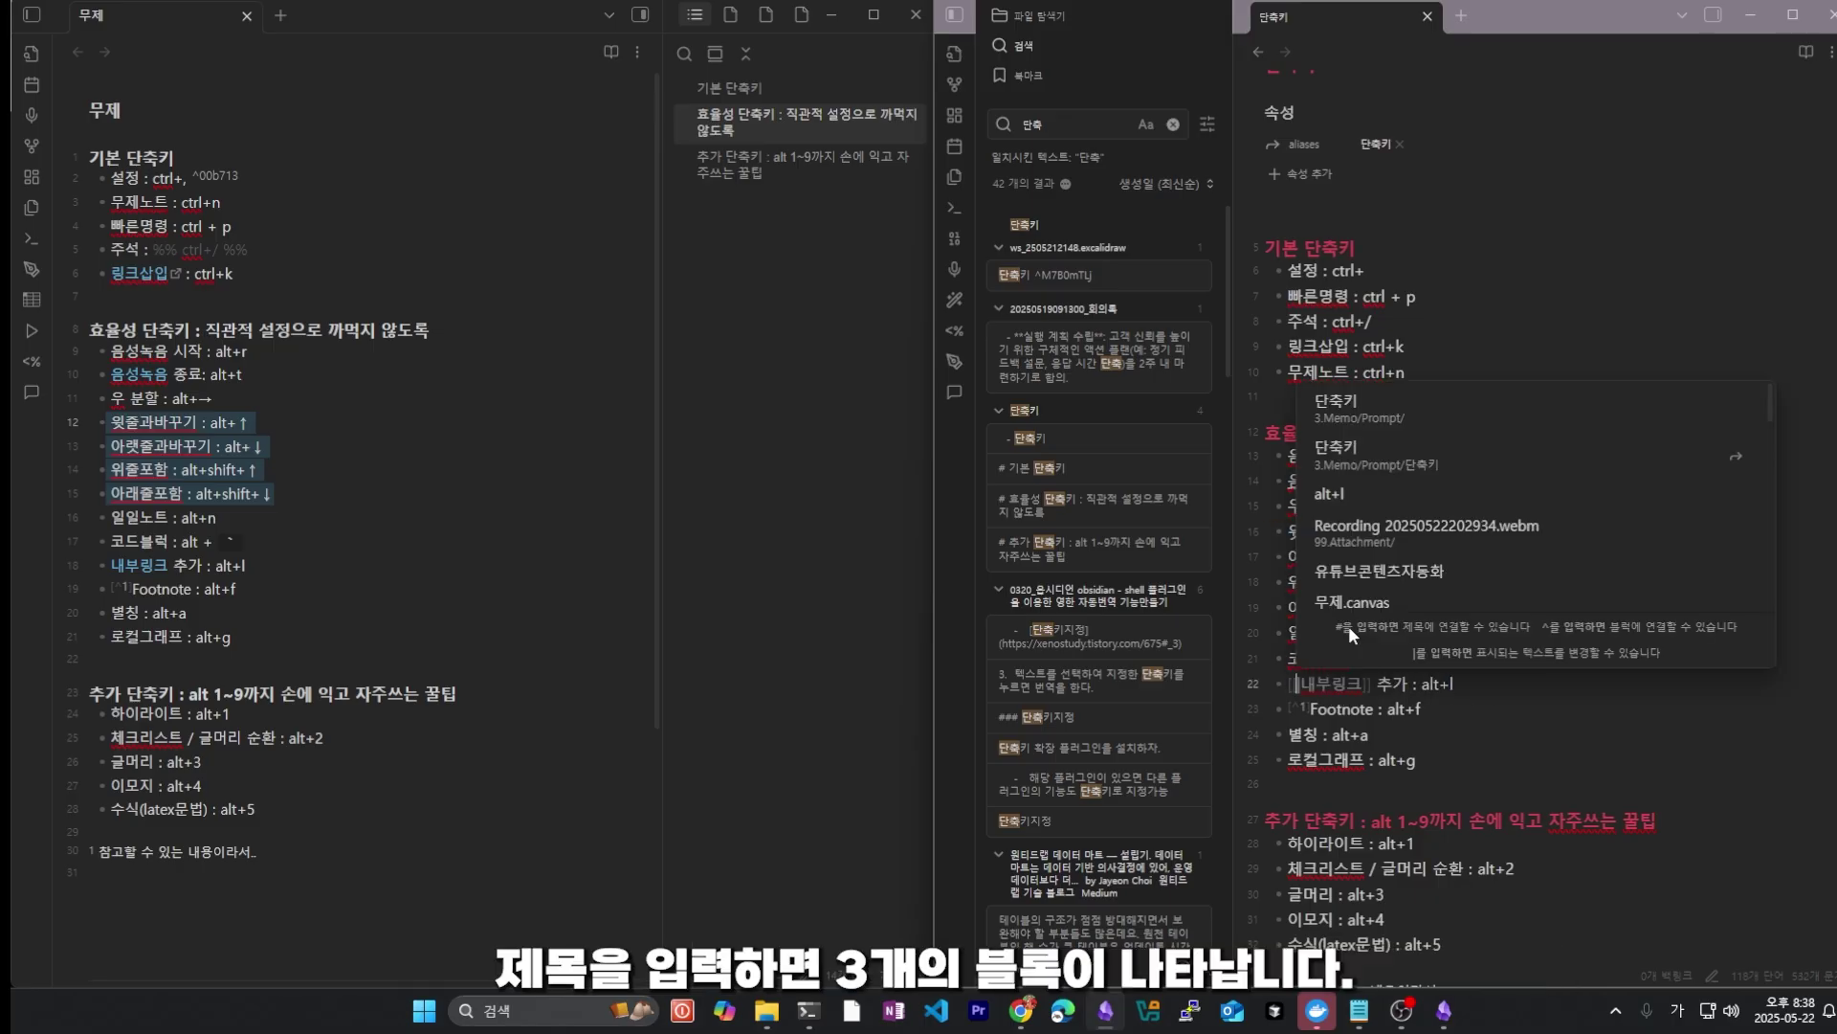
text(#)
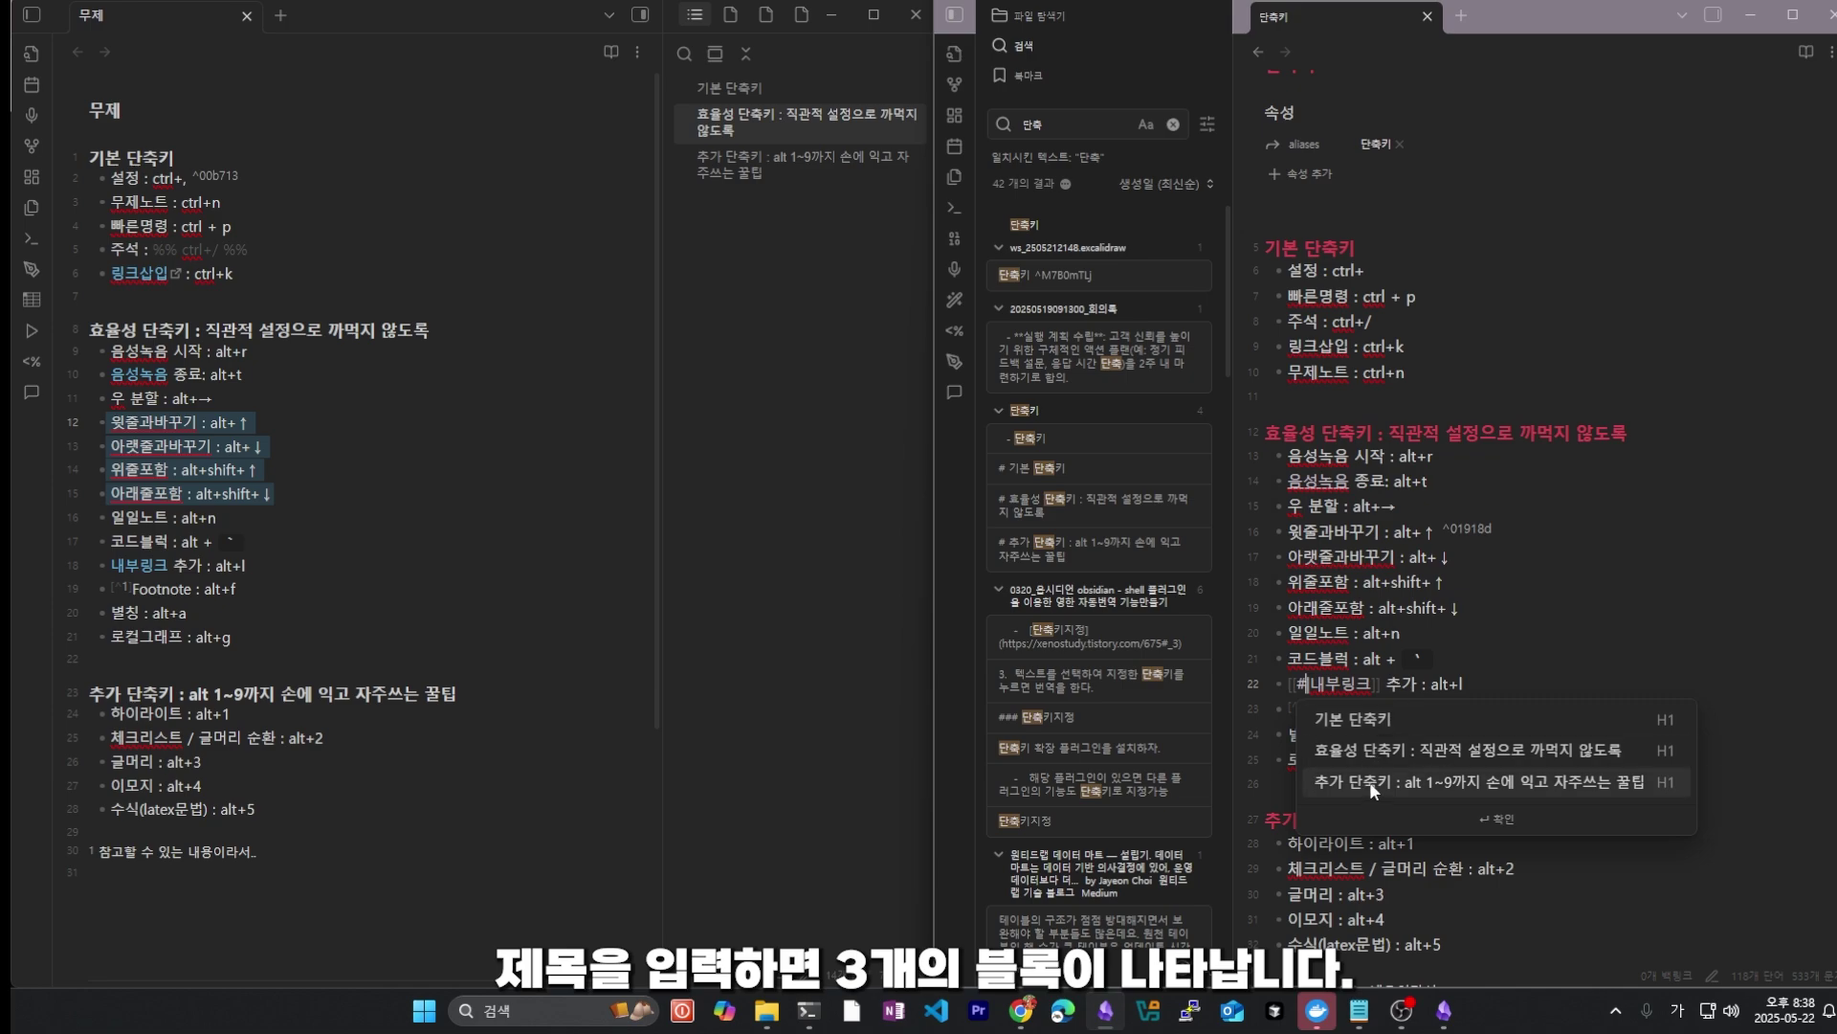
click(1415, 727)
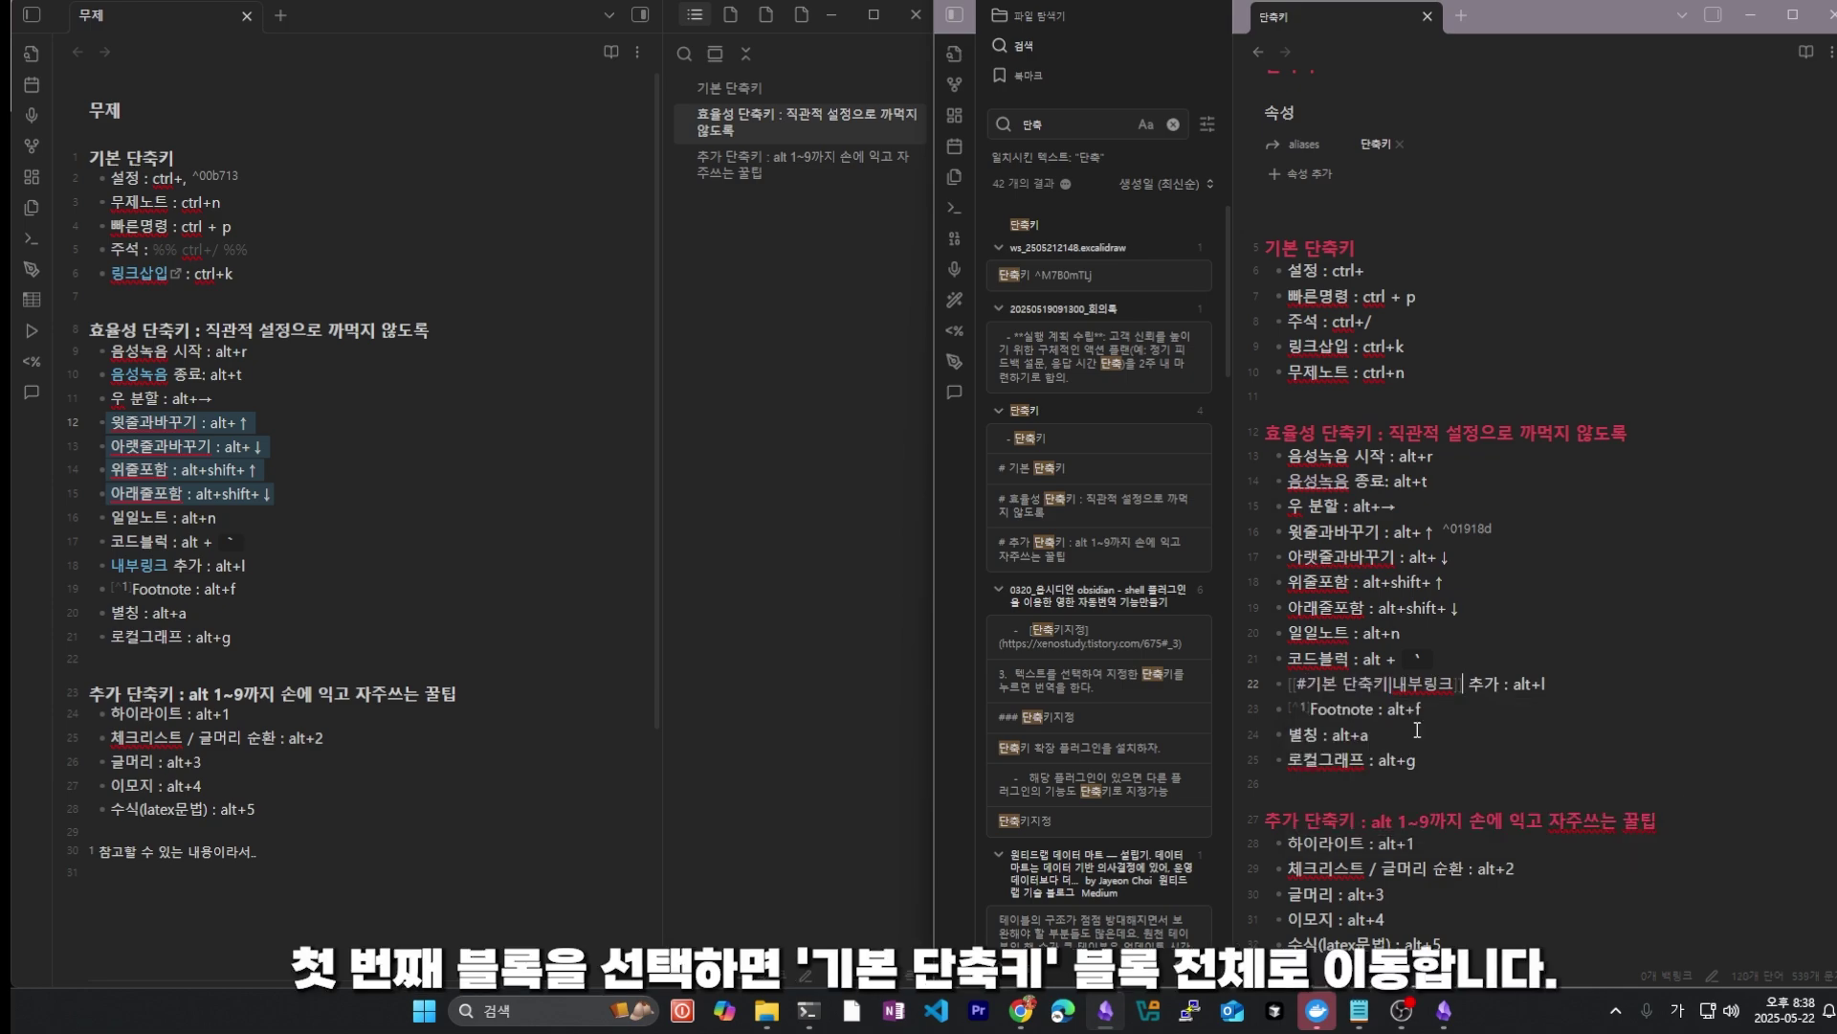
click(1381, 773)
click(1326, 683)
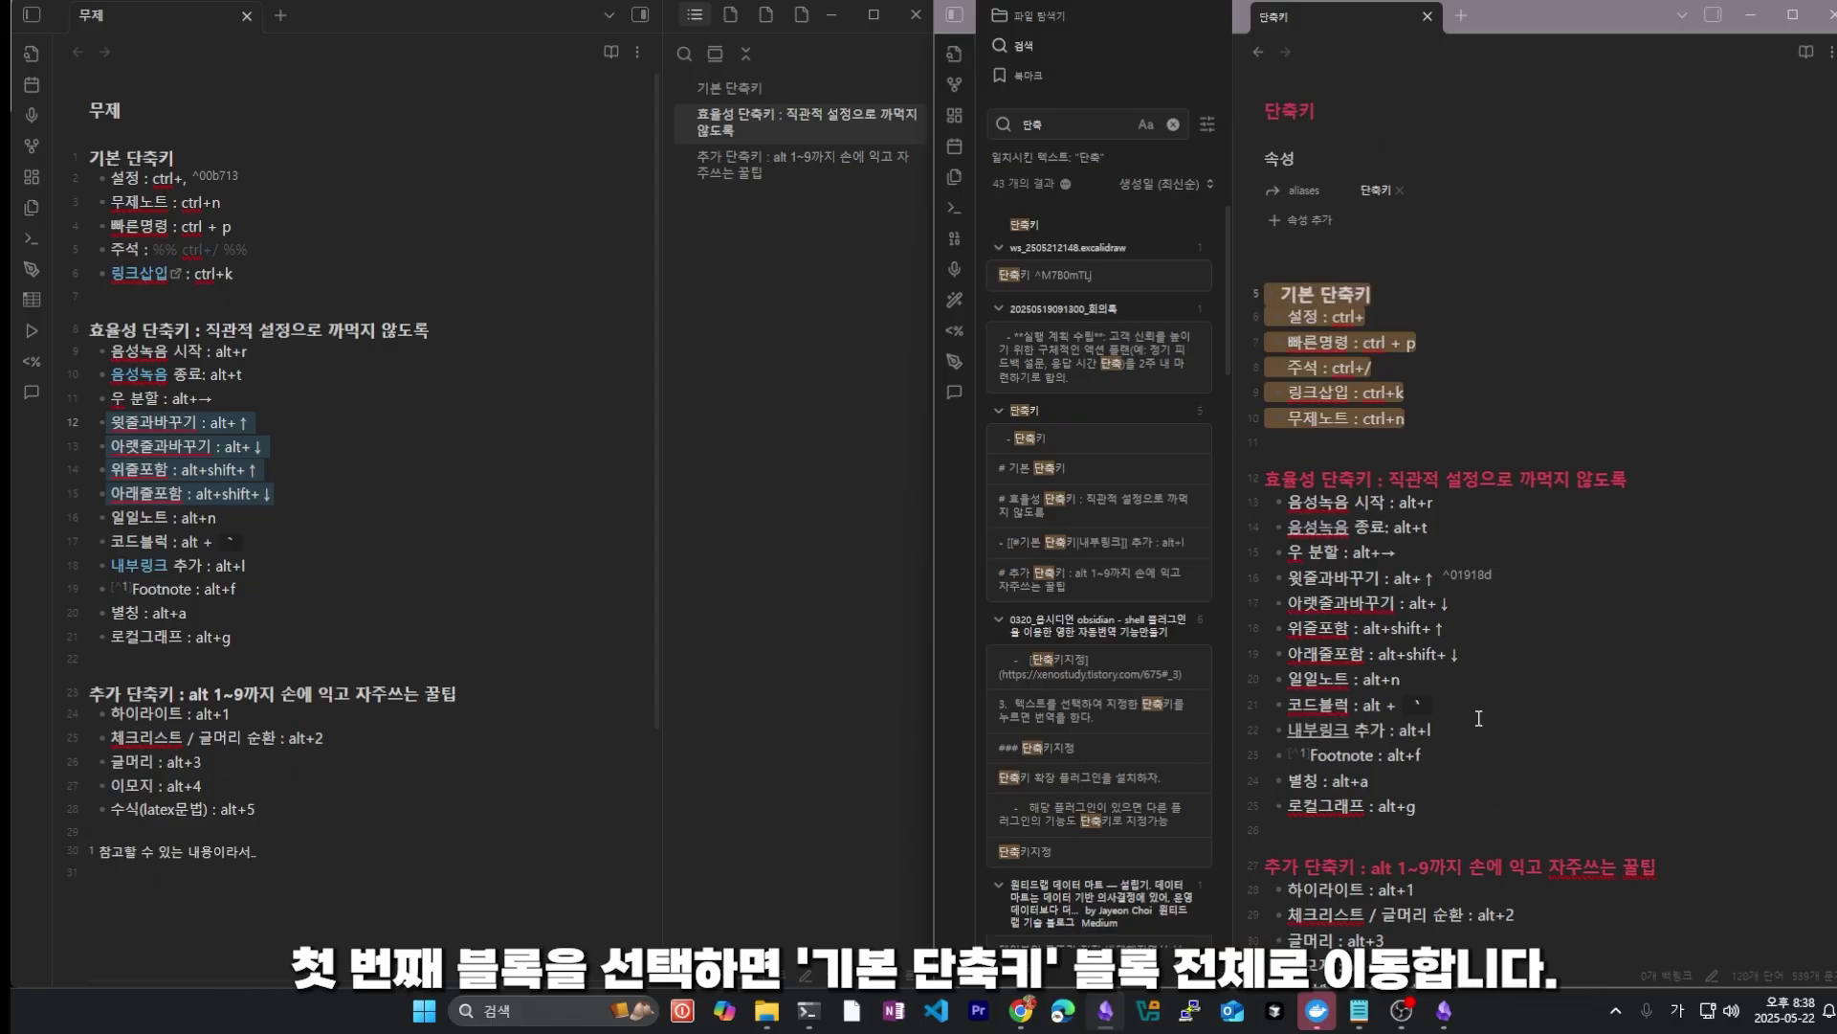
Step: Remove the link target and brackets around 내부링크 so the 내부링크 추가 line is plain text
click(1355, 730)
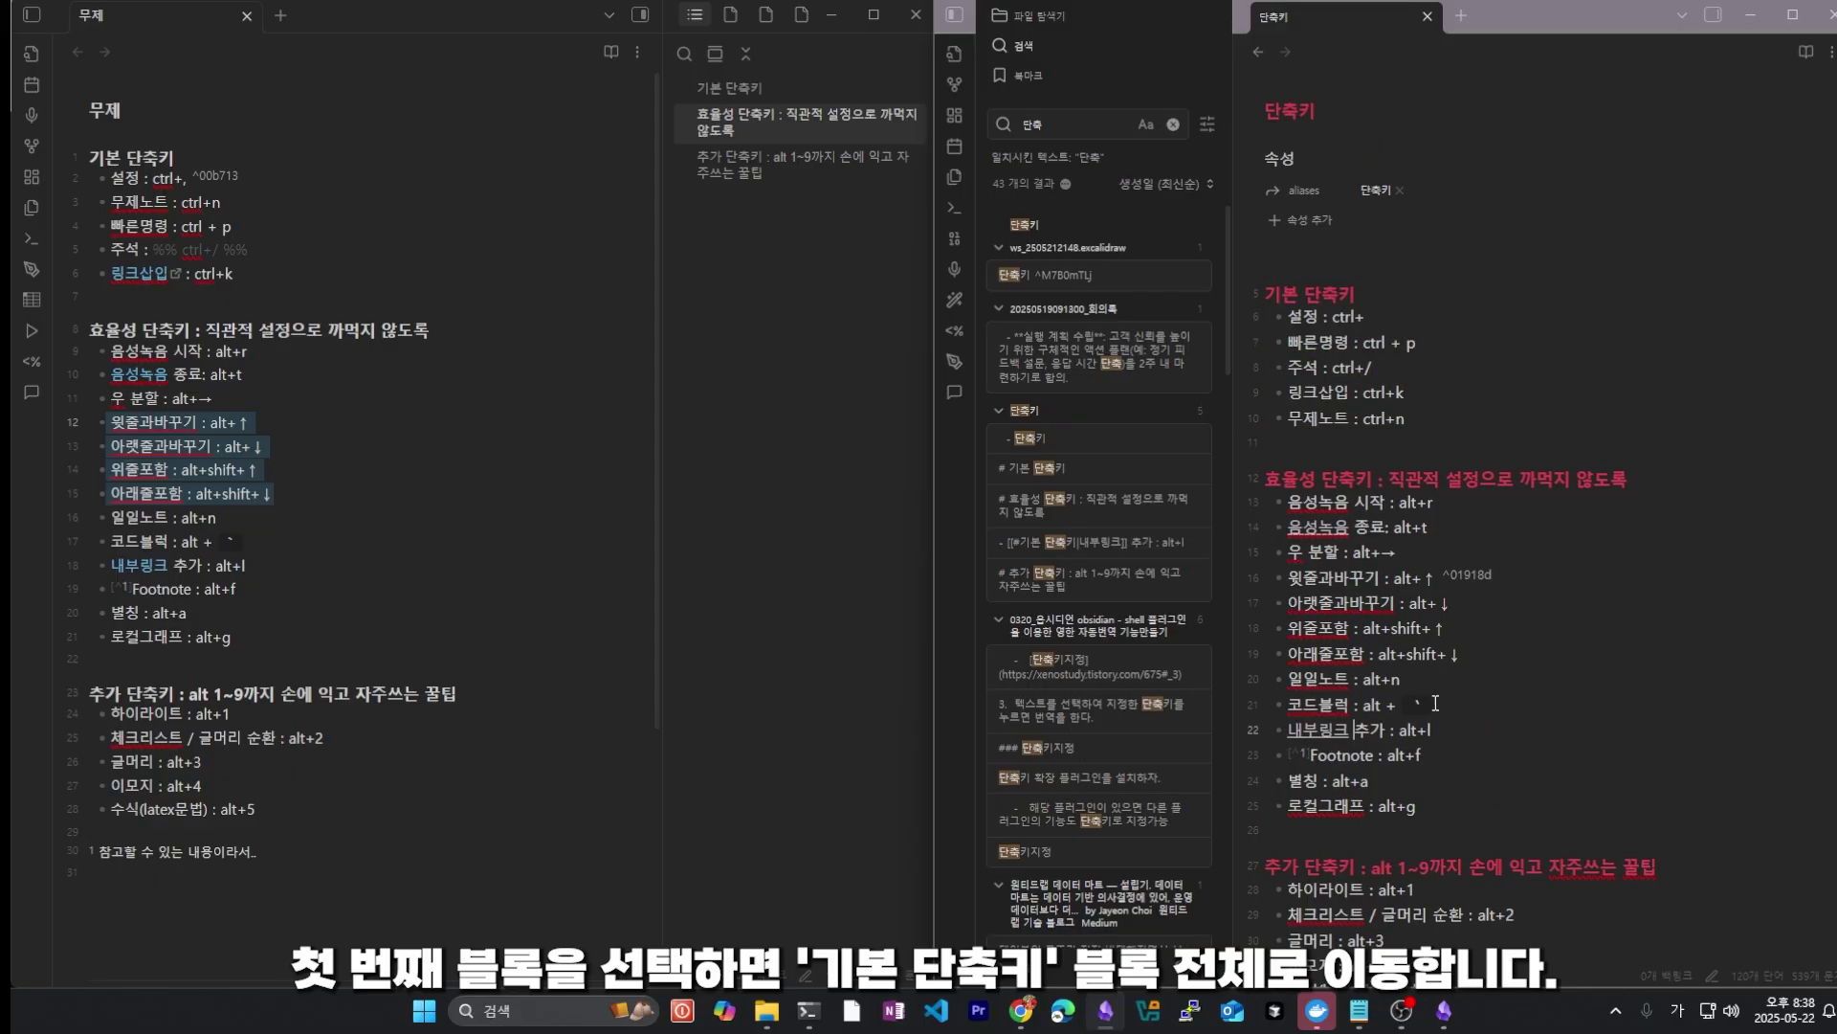
key(Left)
key(Left)
key(Left)
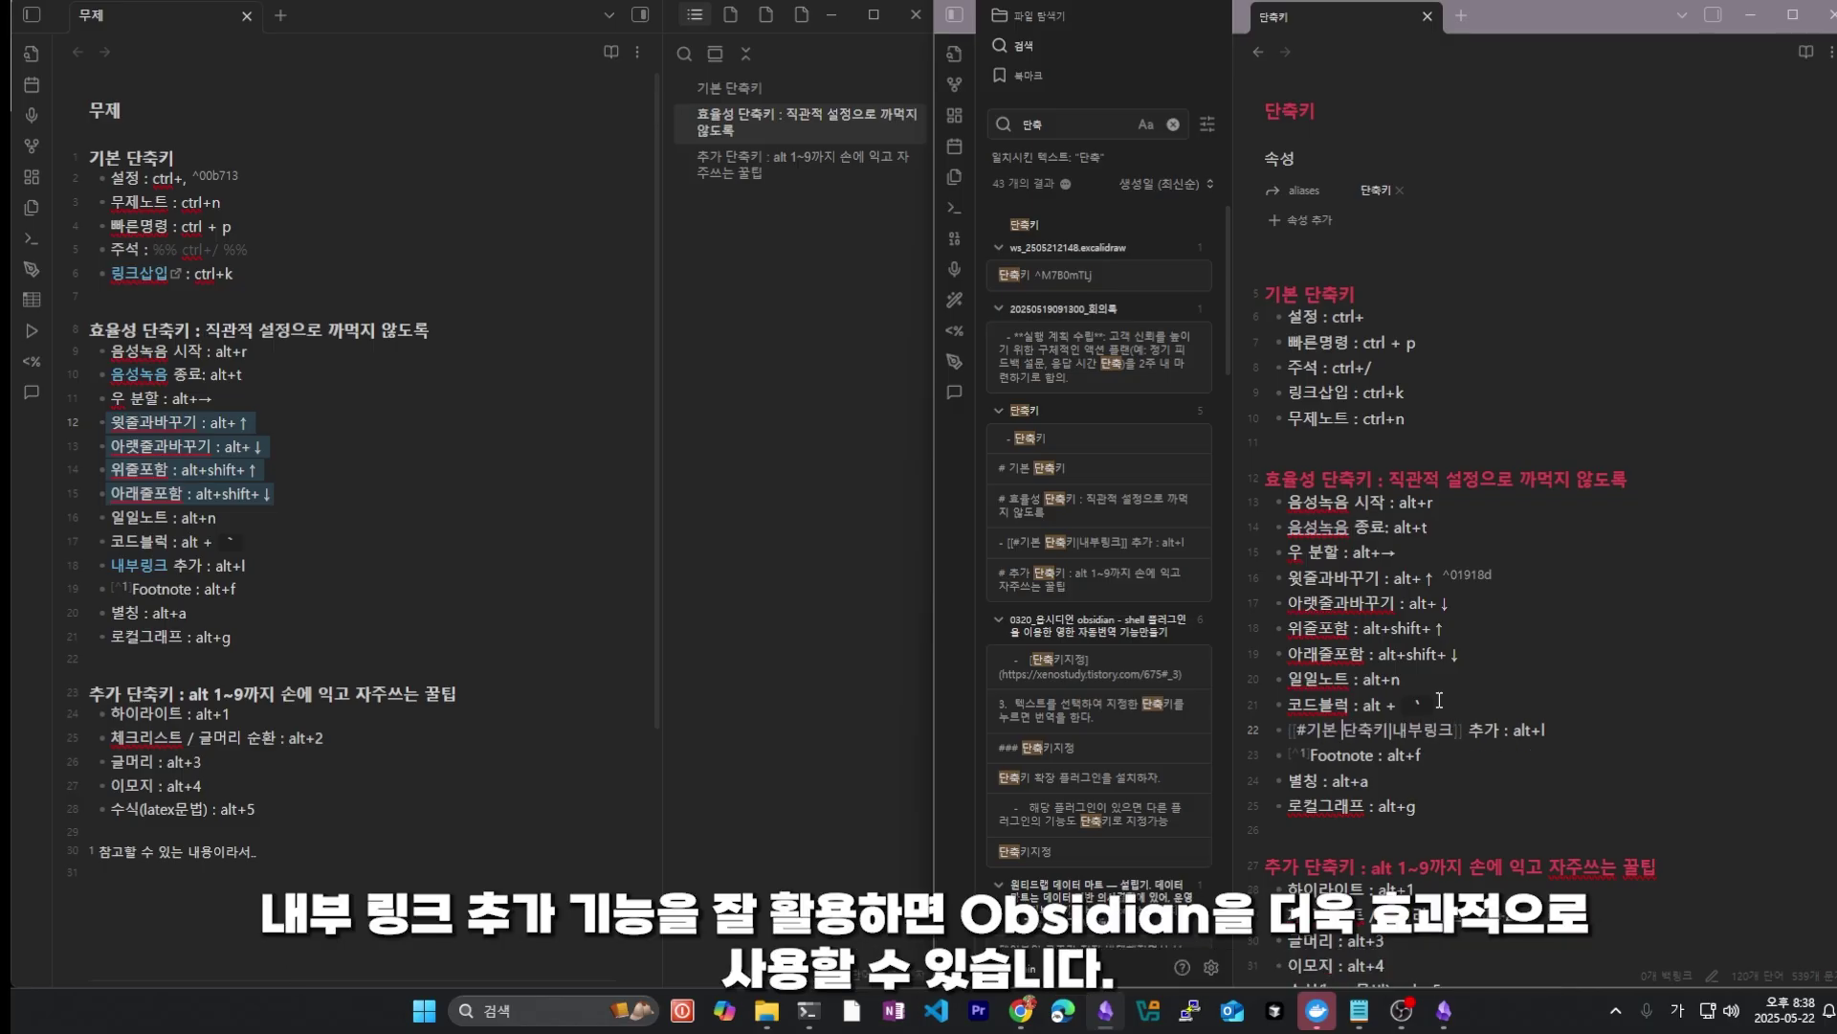
key(shift+Left)
key(shift+Left)
key(shift+Left)
key(shift+Left)
key(shift+Left)
key(shift+Left)
key(shift+Left)
key(shift+Left)
key(shift+Left)
key(shift+Right)
key(BackSpace)
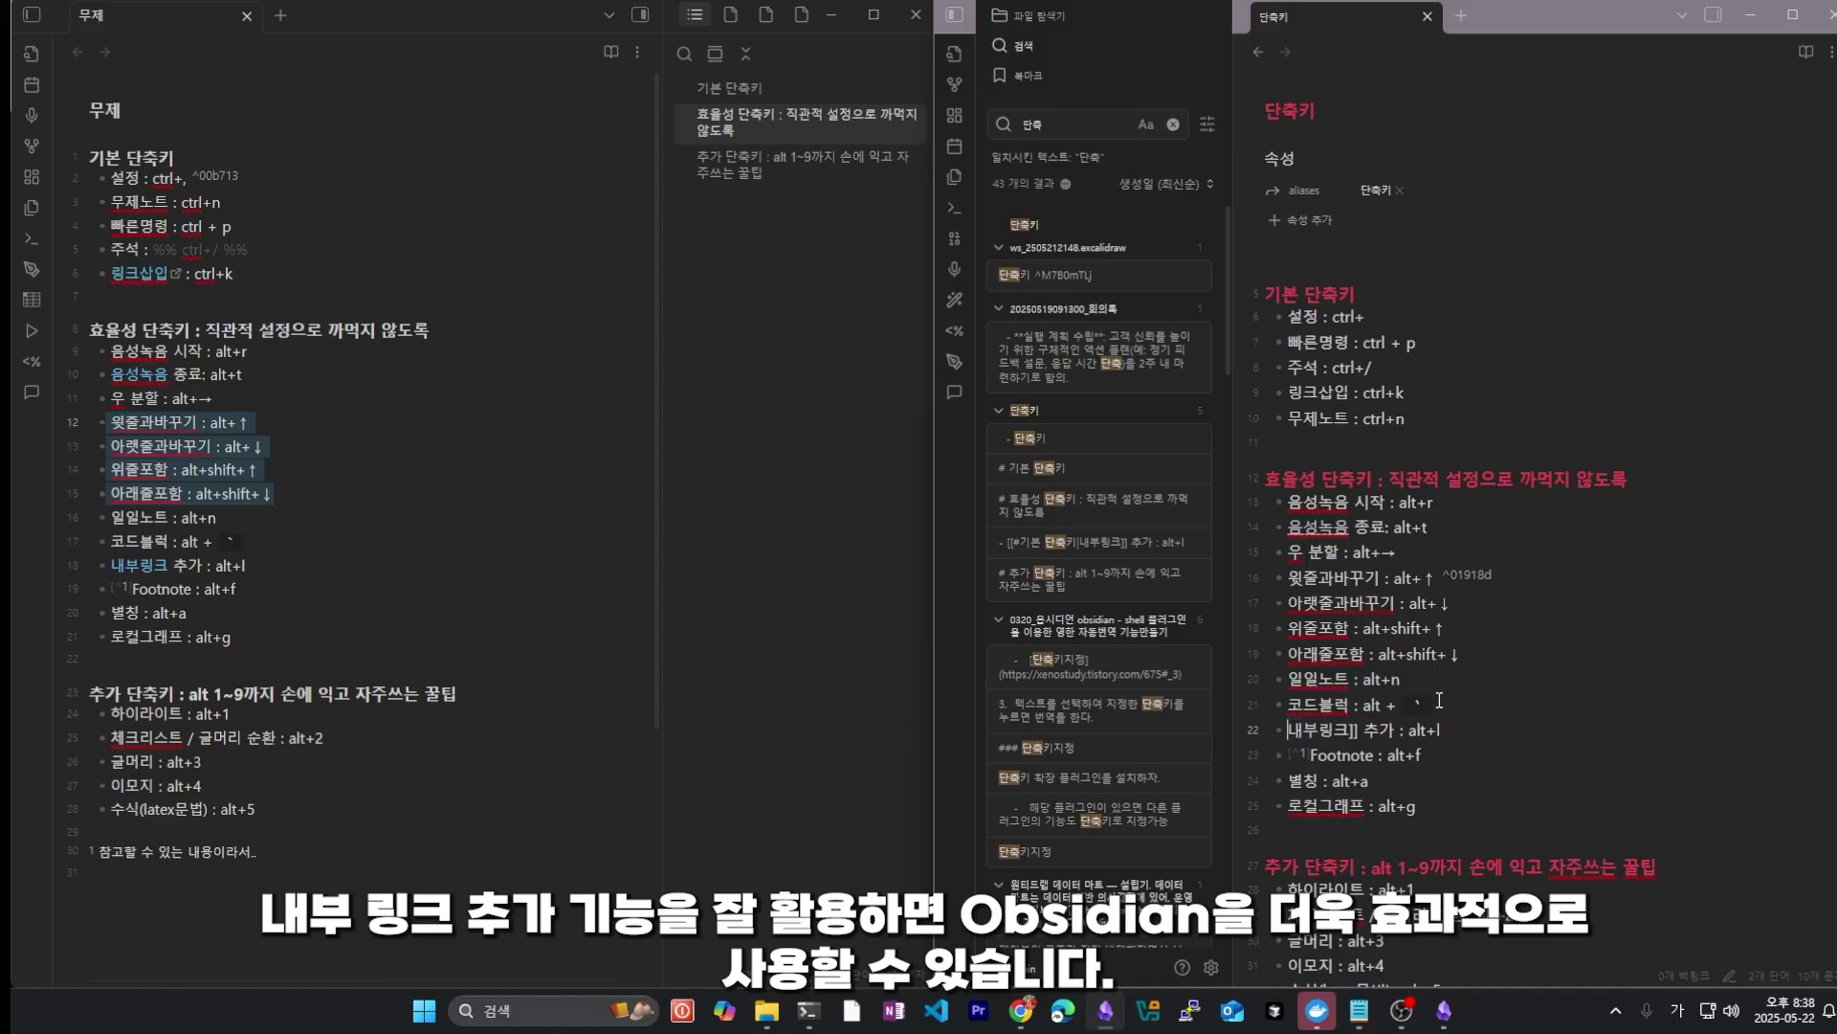
key(Right)
key(Right)
key(Right)
key(Right)
key(Right)
key(Right)
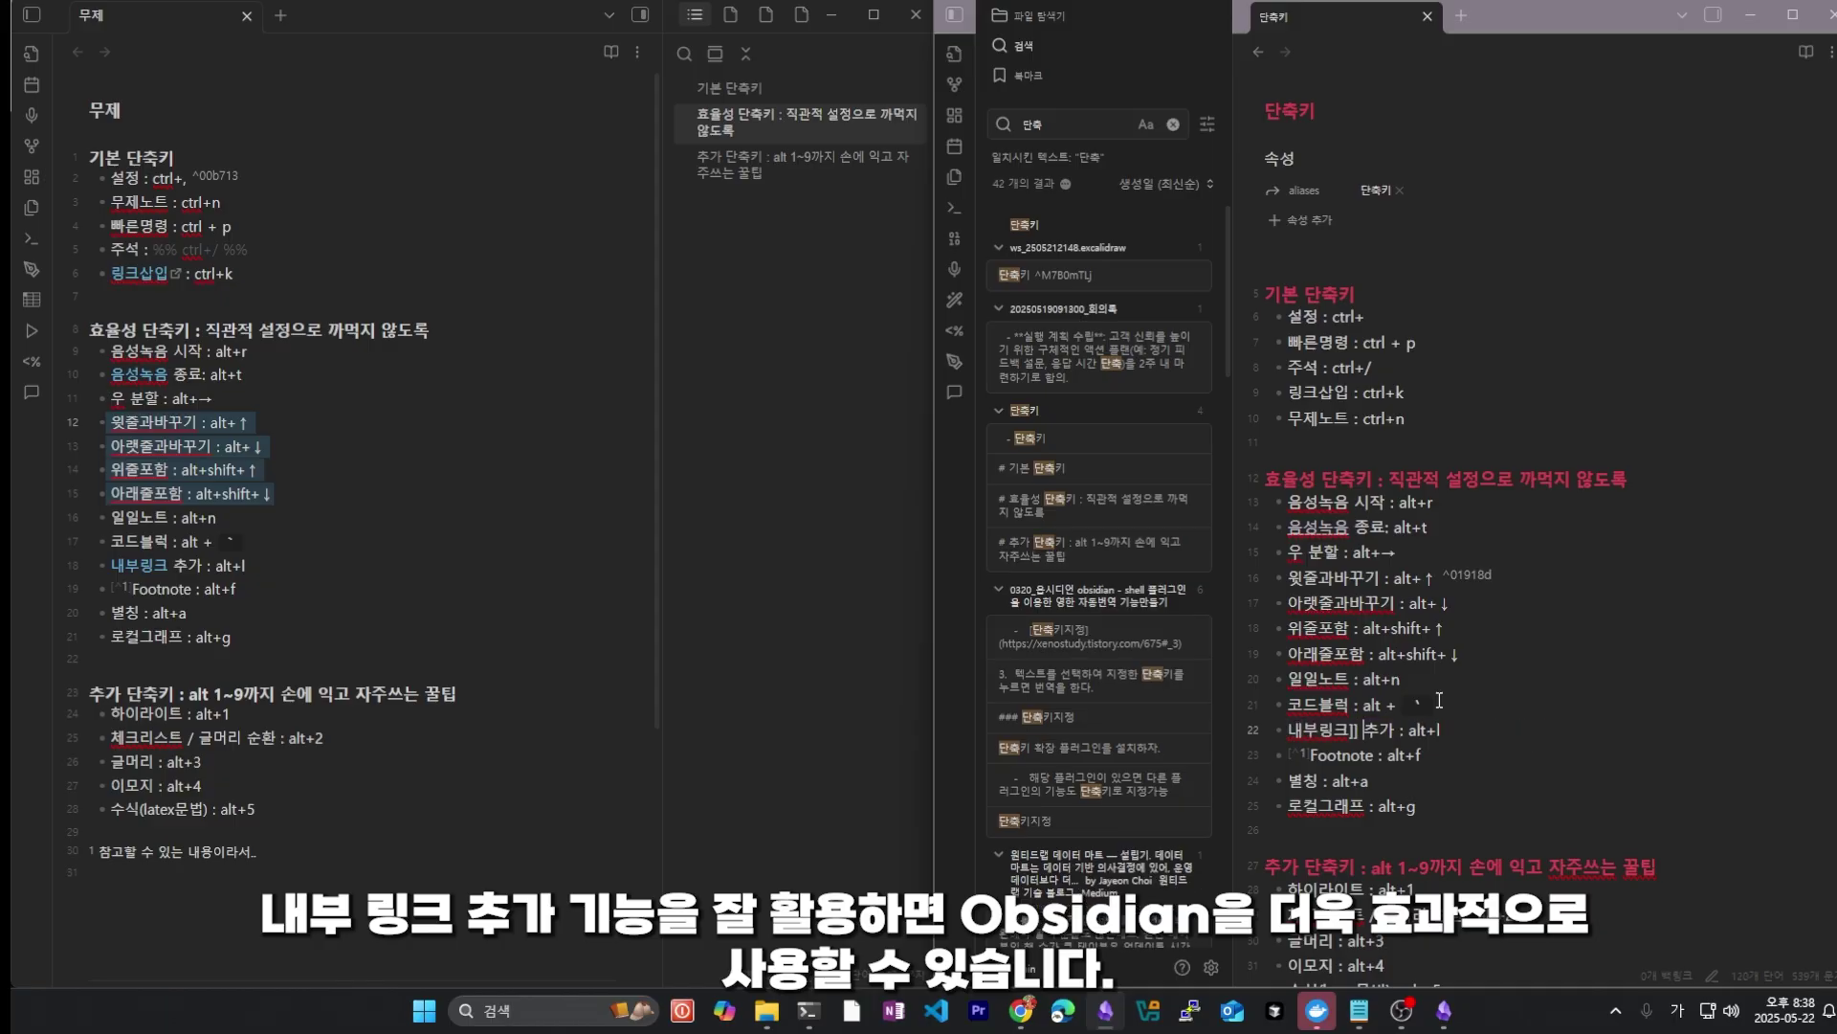
key(BackSpace)
key(BackSpace)
Step: Insert a footnote before alt+f on the Footnote line with the text "풋노트 입력은 쉬워요"
click(1449, 789)
click(1381, 755)
drag(1322, 757, 1444, 759)
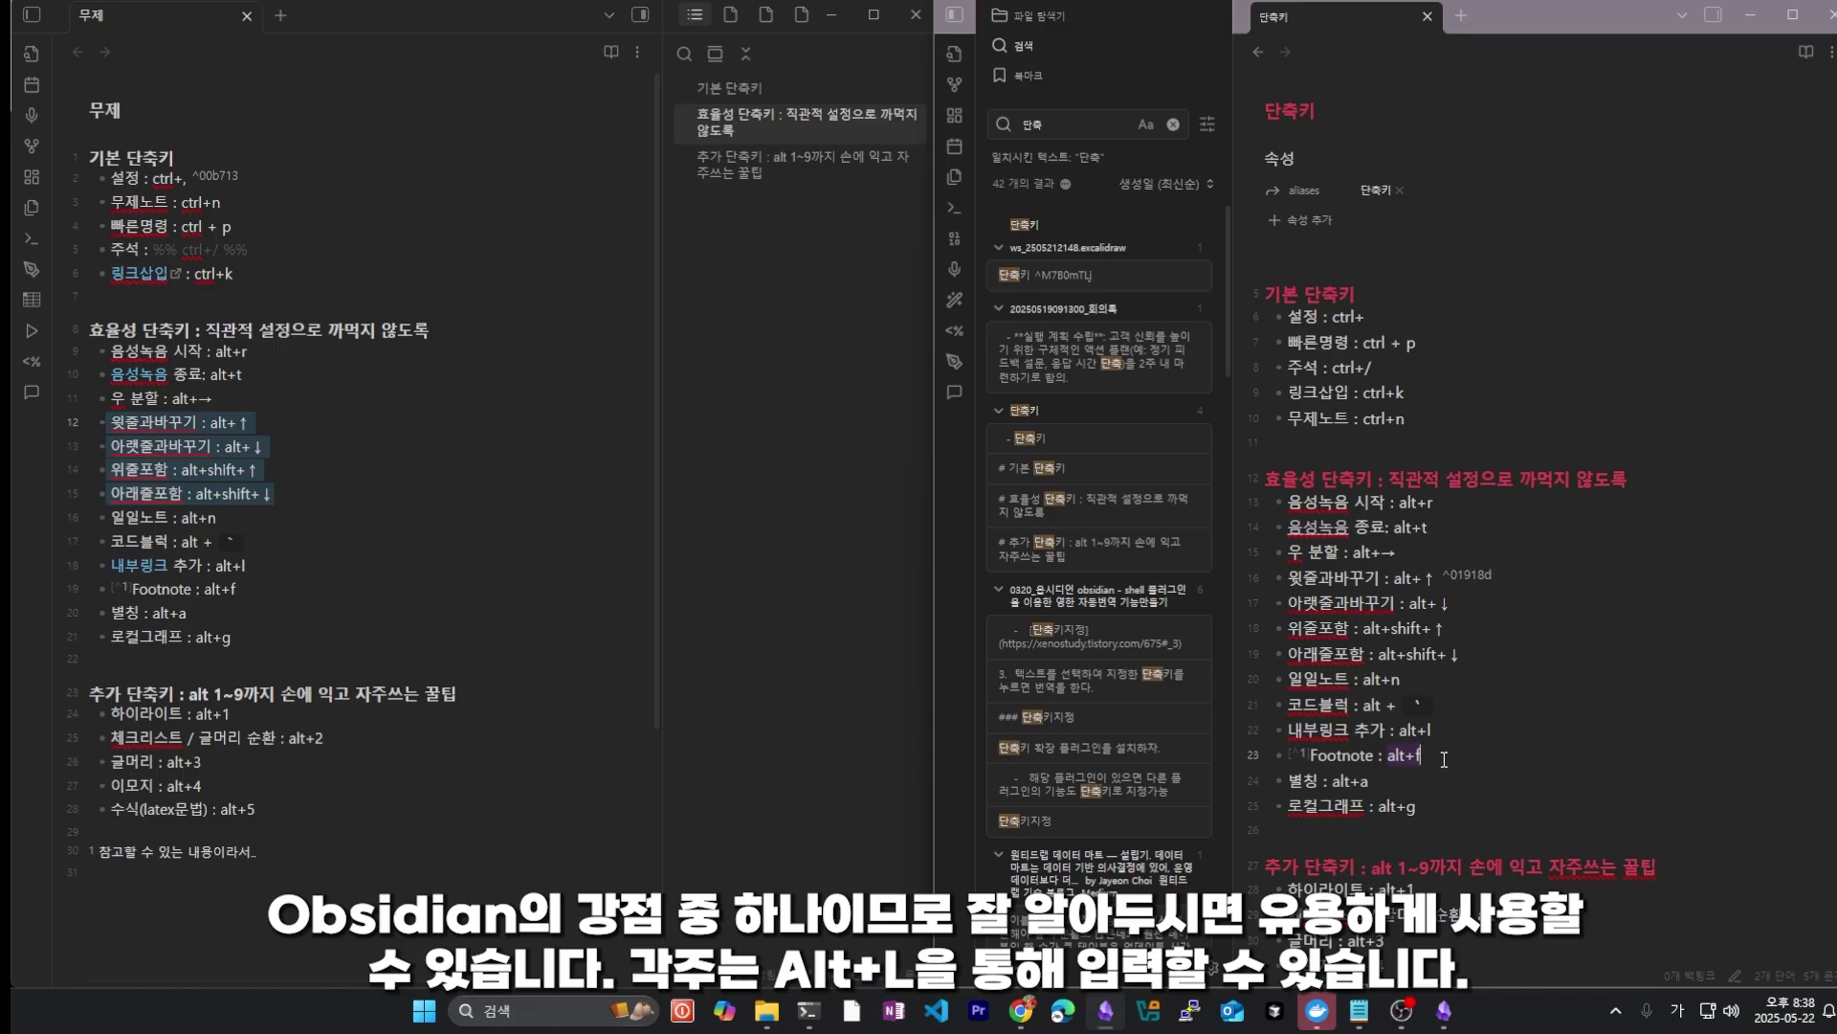
key(alt+f)
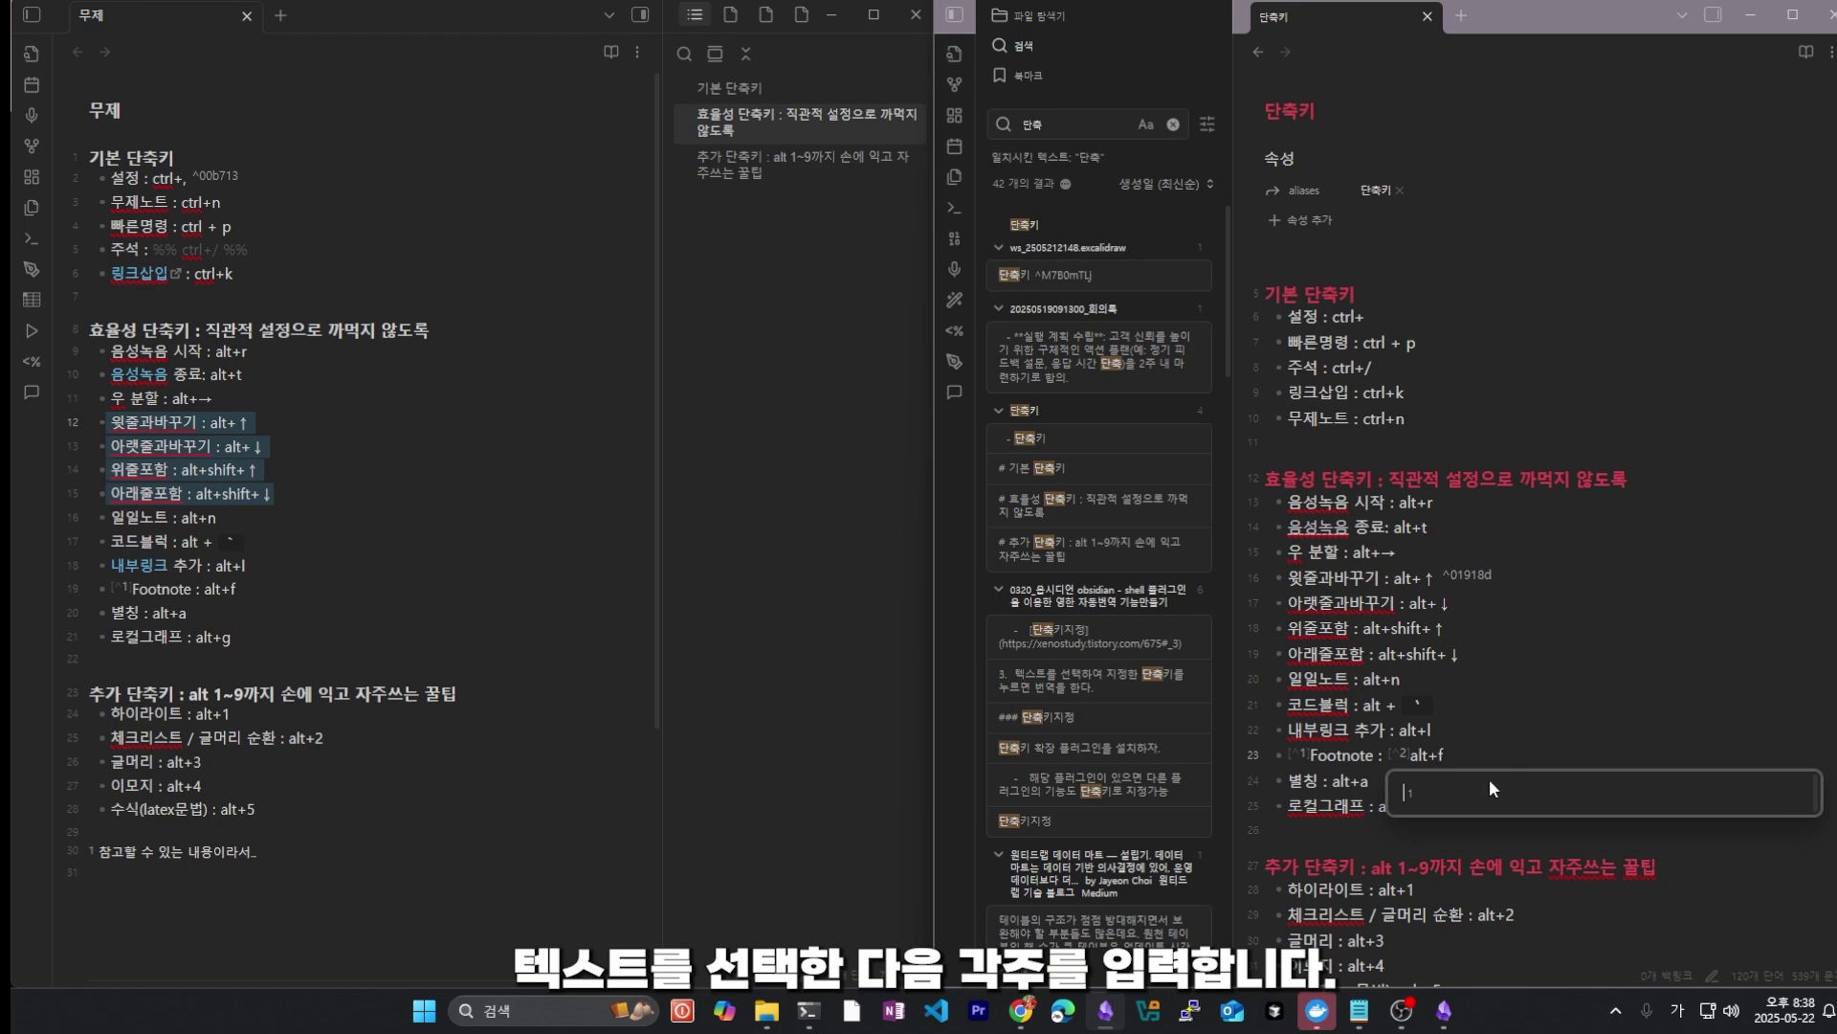
text(풋노트 이)
text(ㅂ려ㄱ ㅎ)
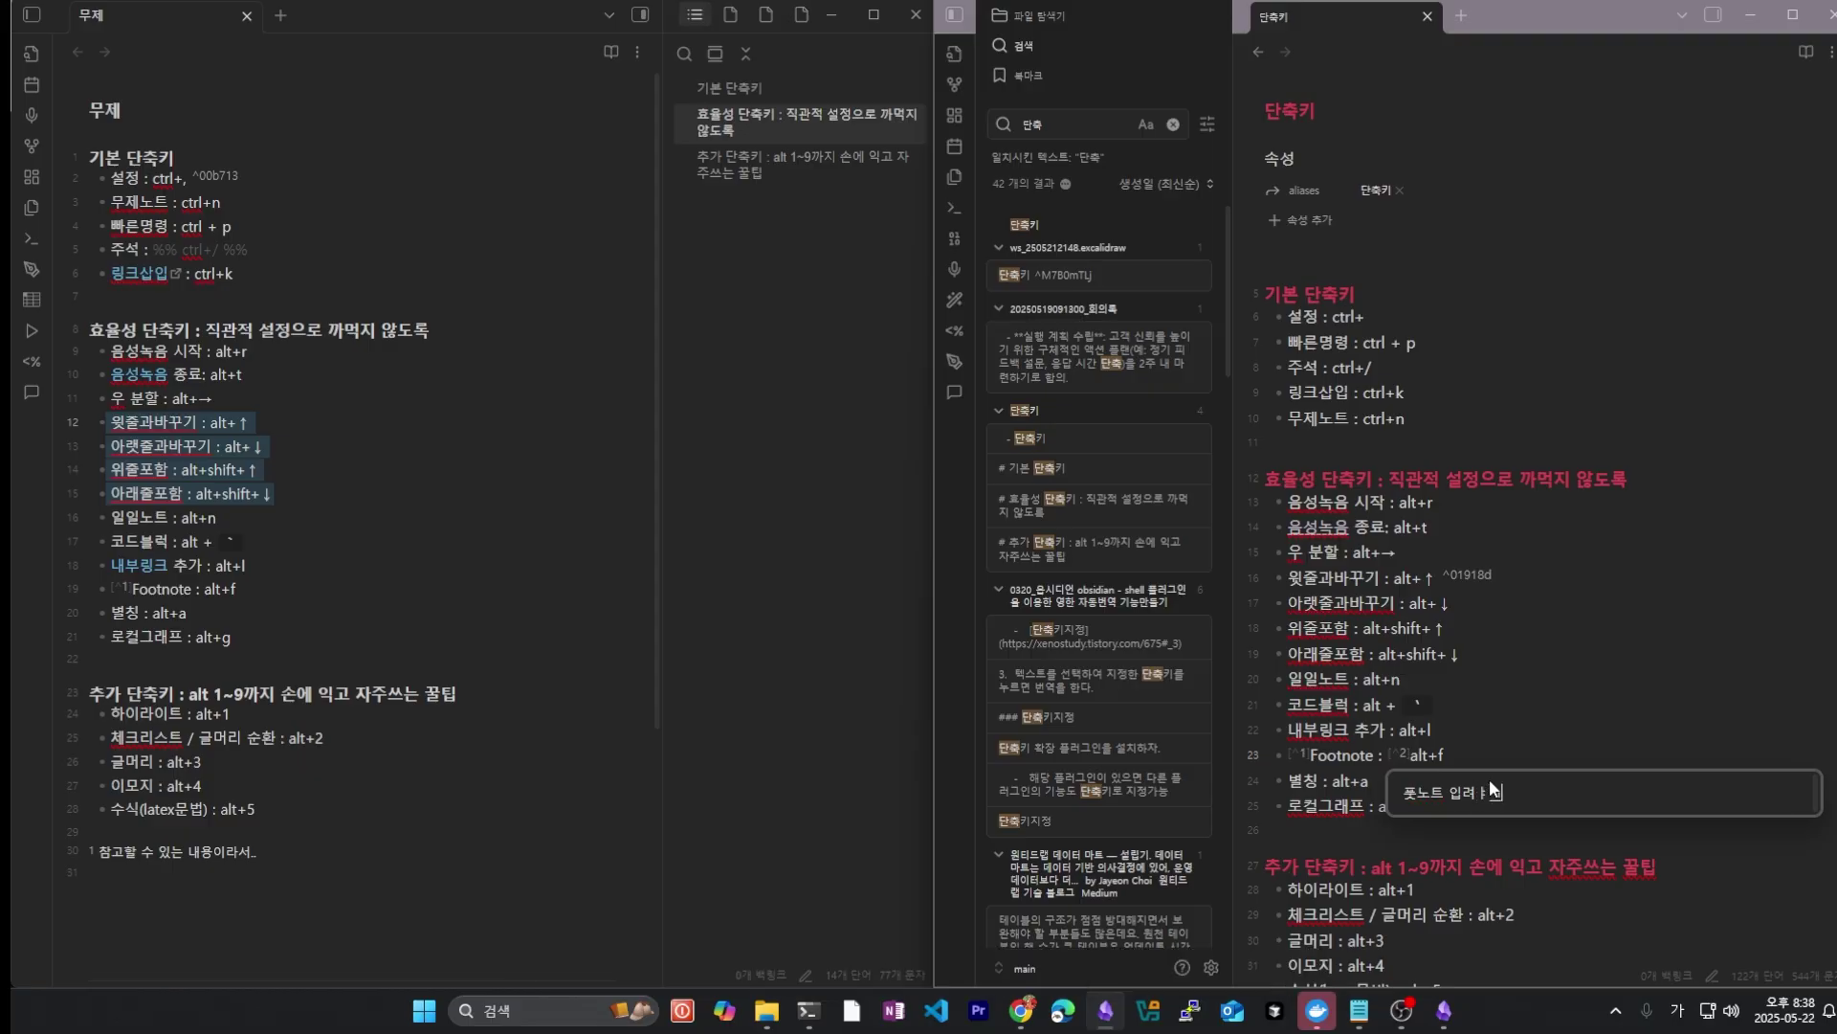
text(력)
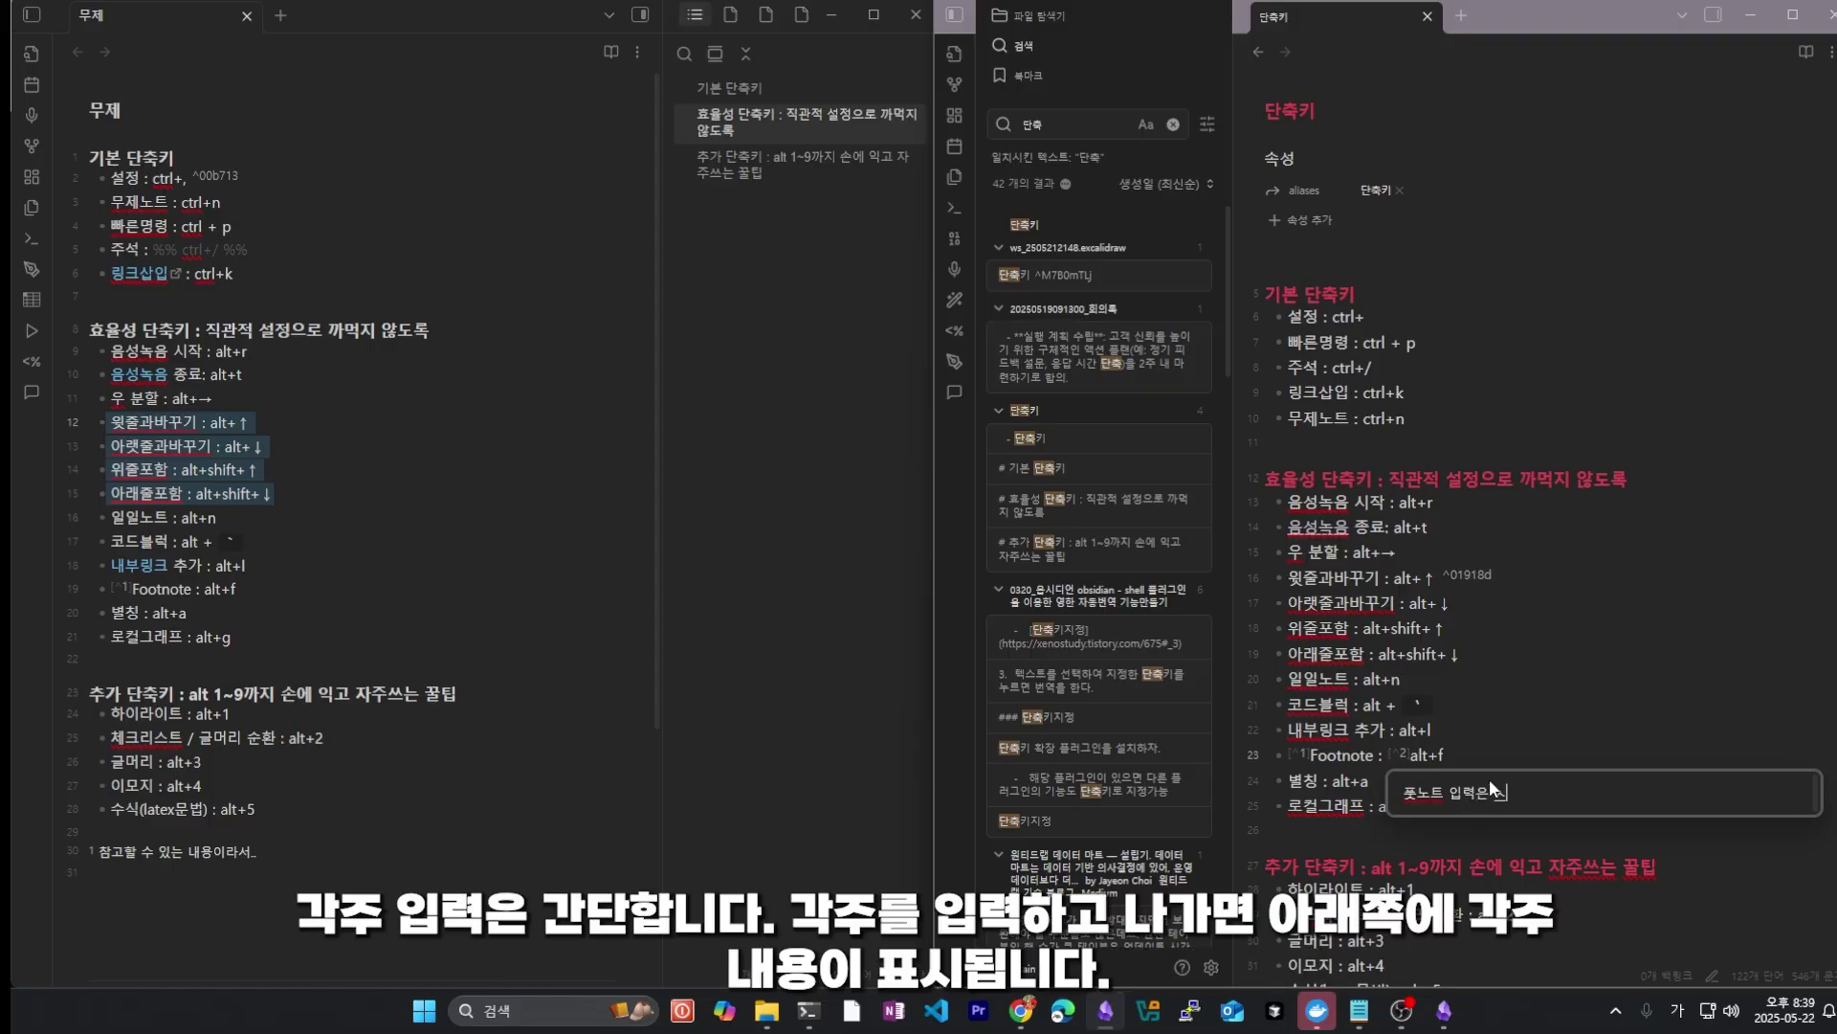
text(워요)
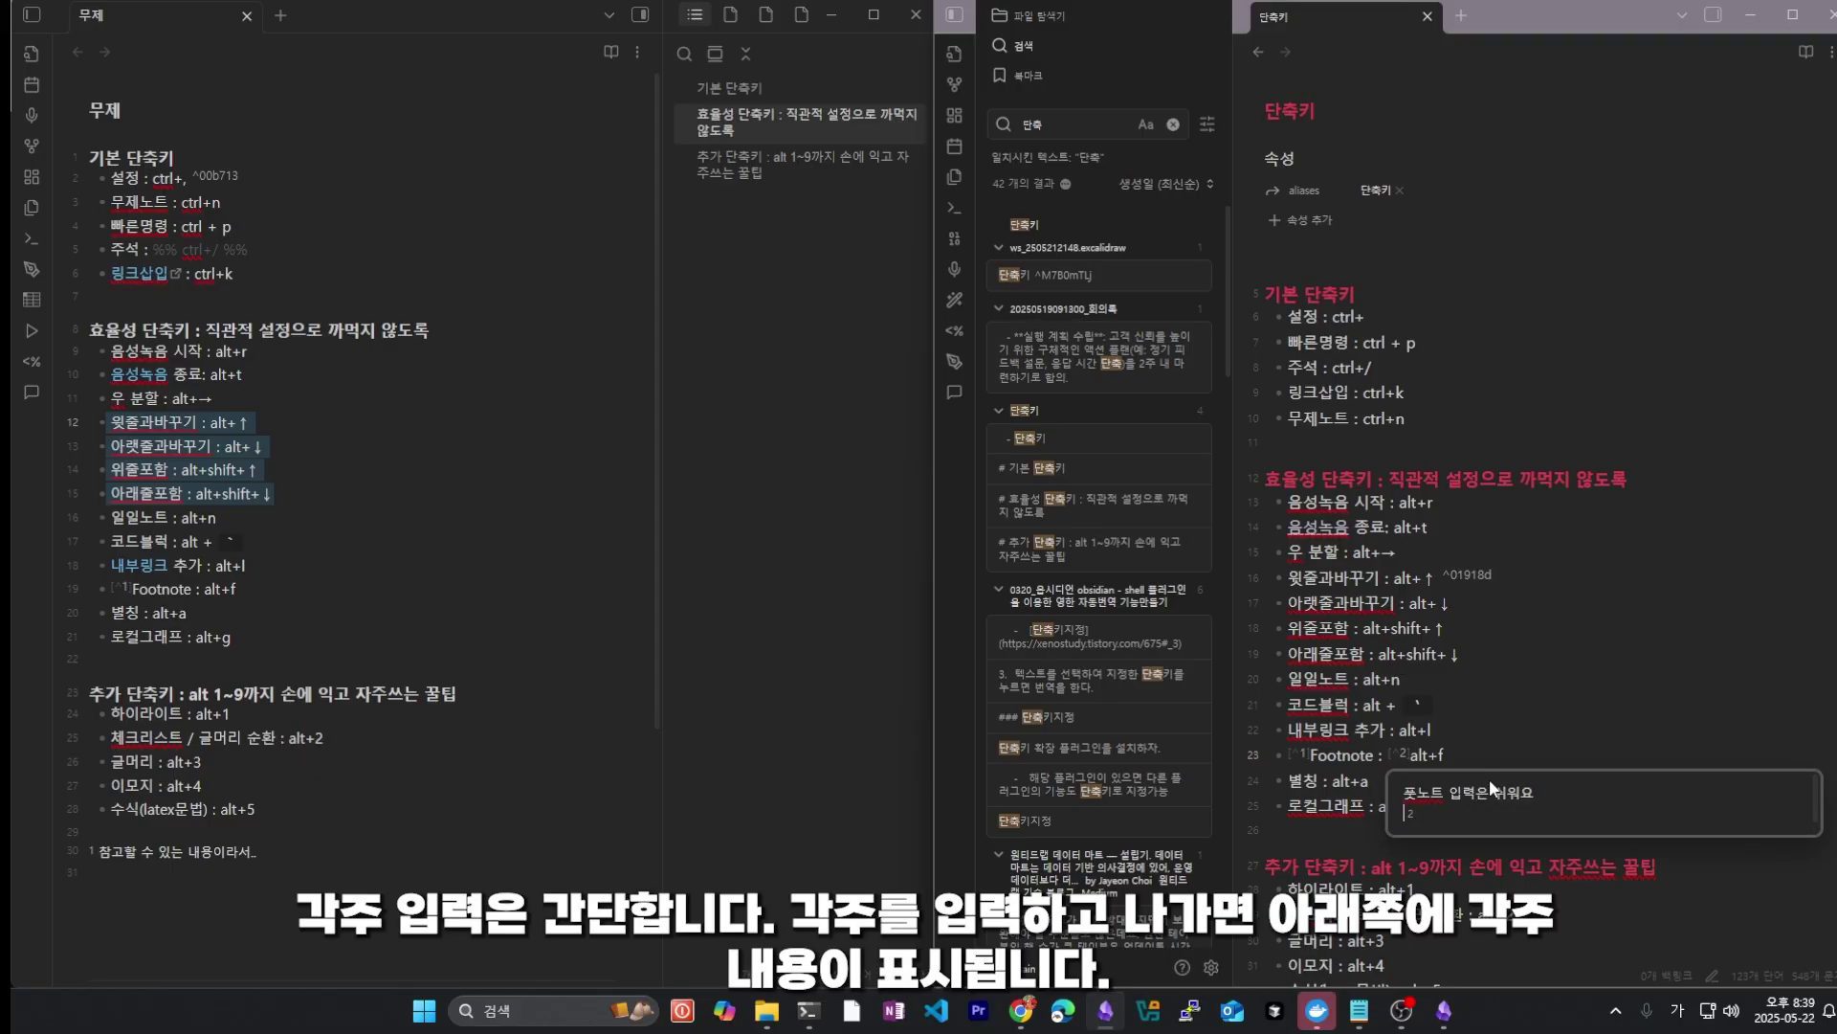
key(Escape)
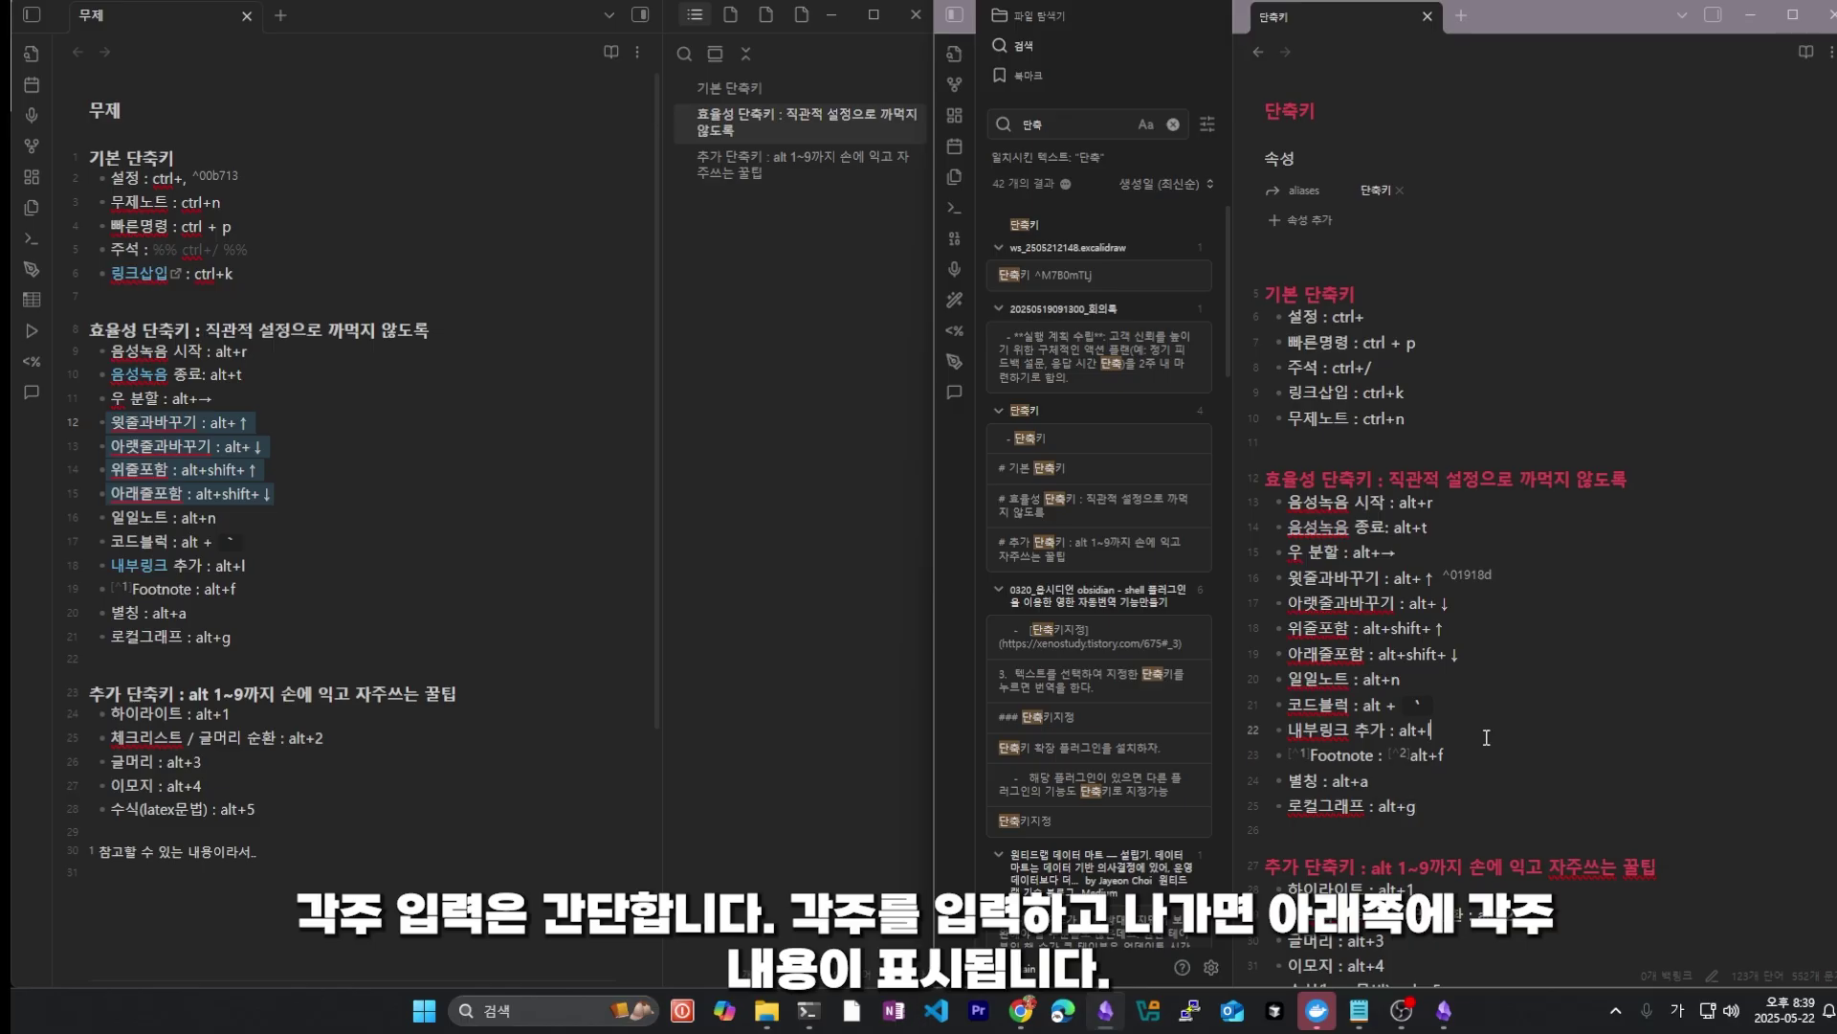
Step: Examine the new footnote's text at the end of the note against its reference on the Footnote line
scroll(1491, 778, down, 3)
scroll(1491, 778, down, 1)
drag(1405, 467, 1445, 467)
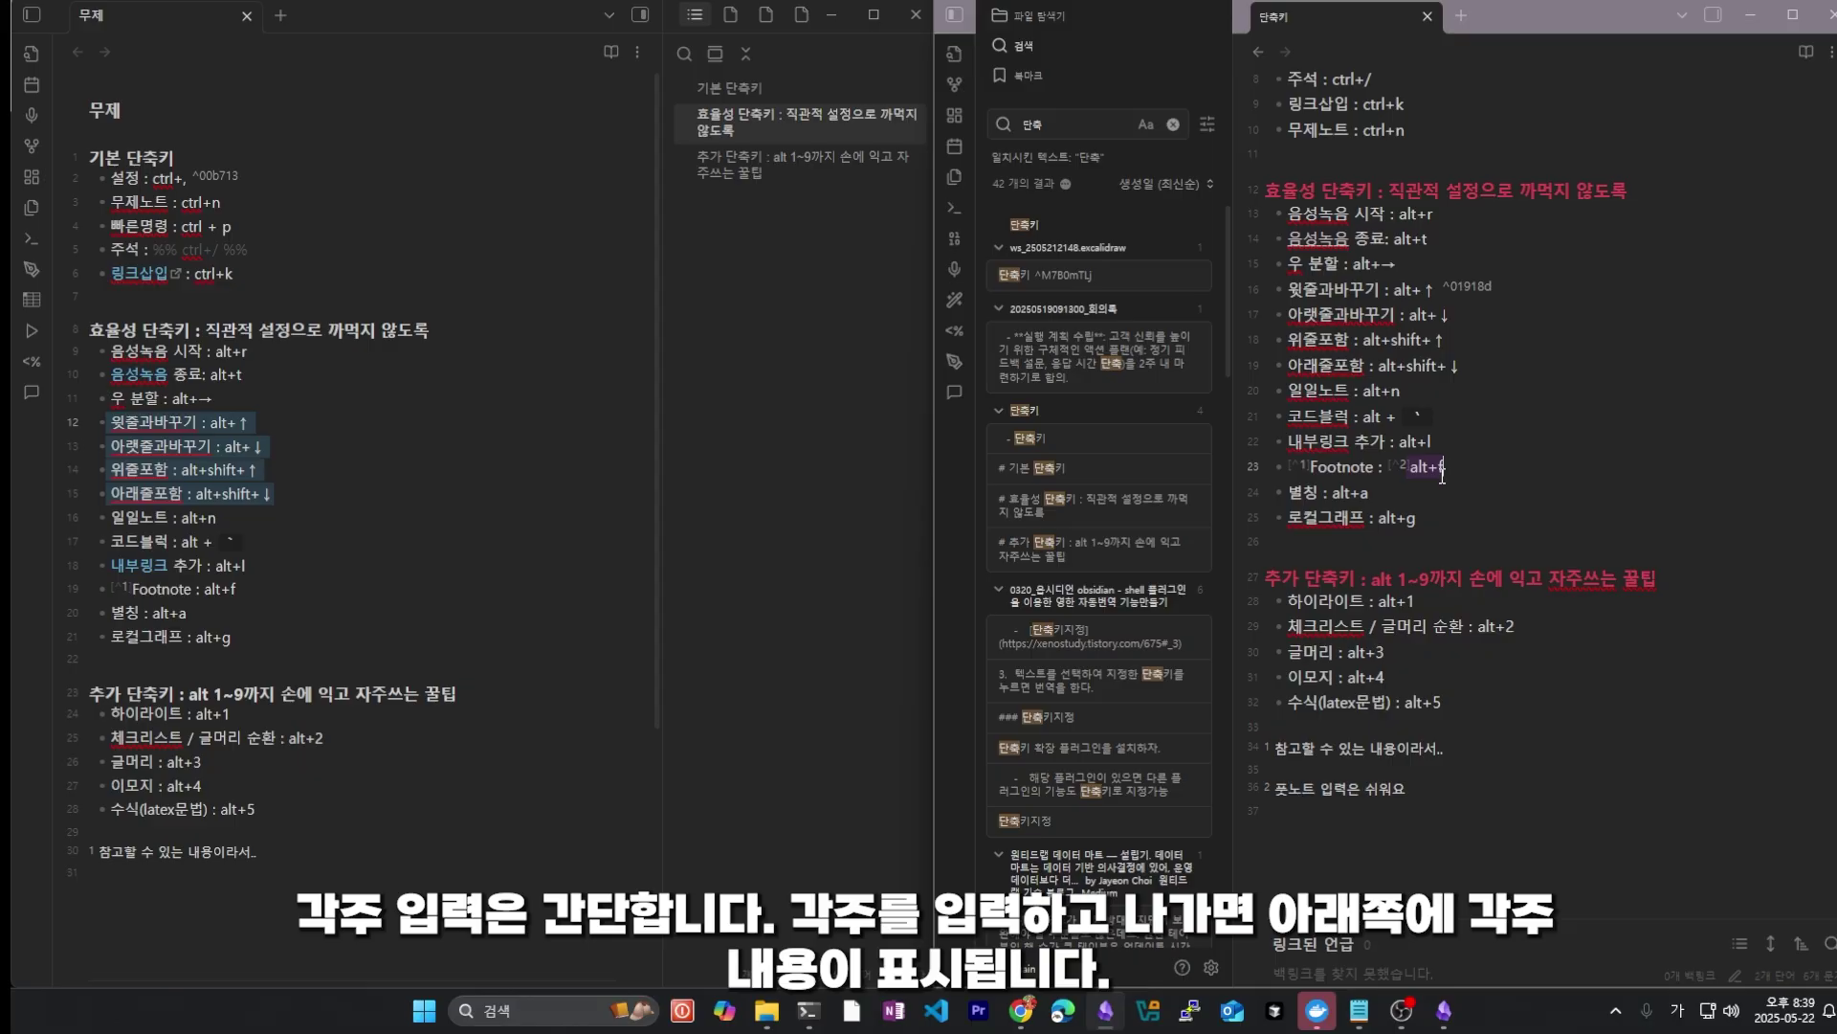
click(1279, 786)
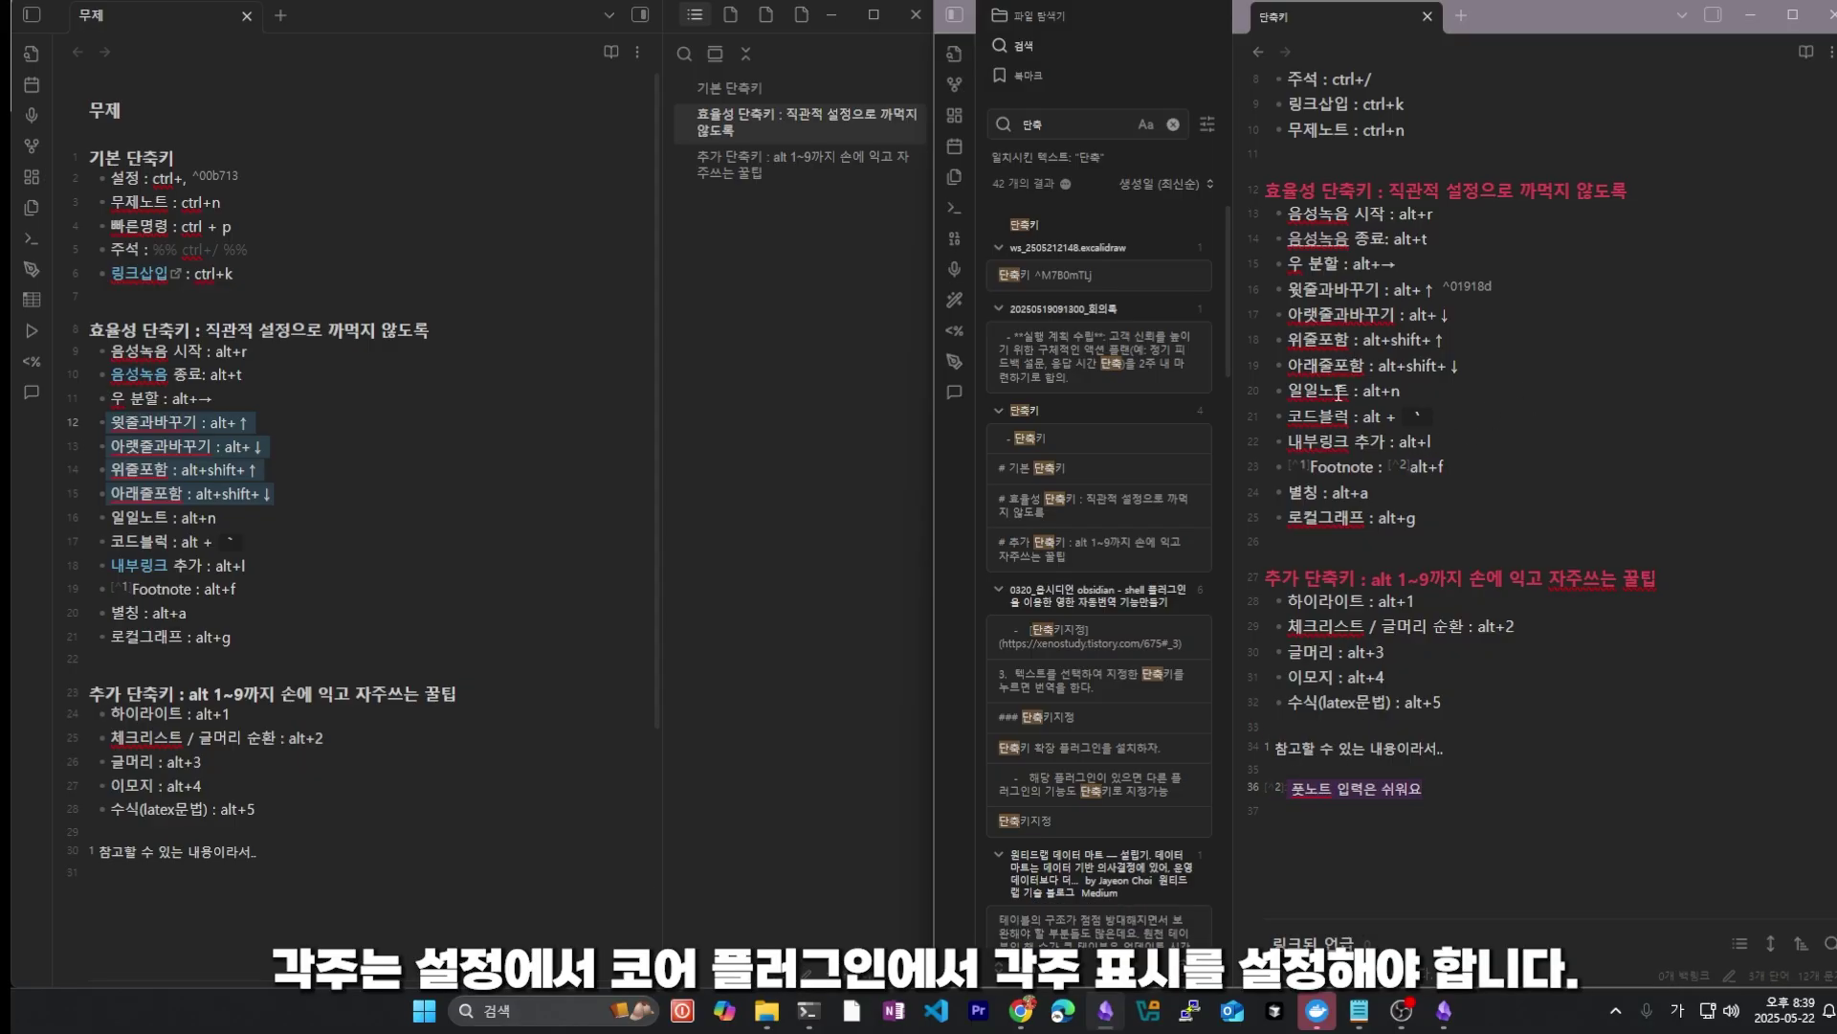
click(1359, 492)
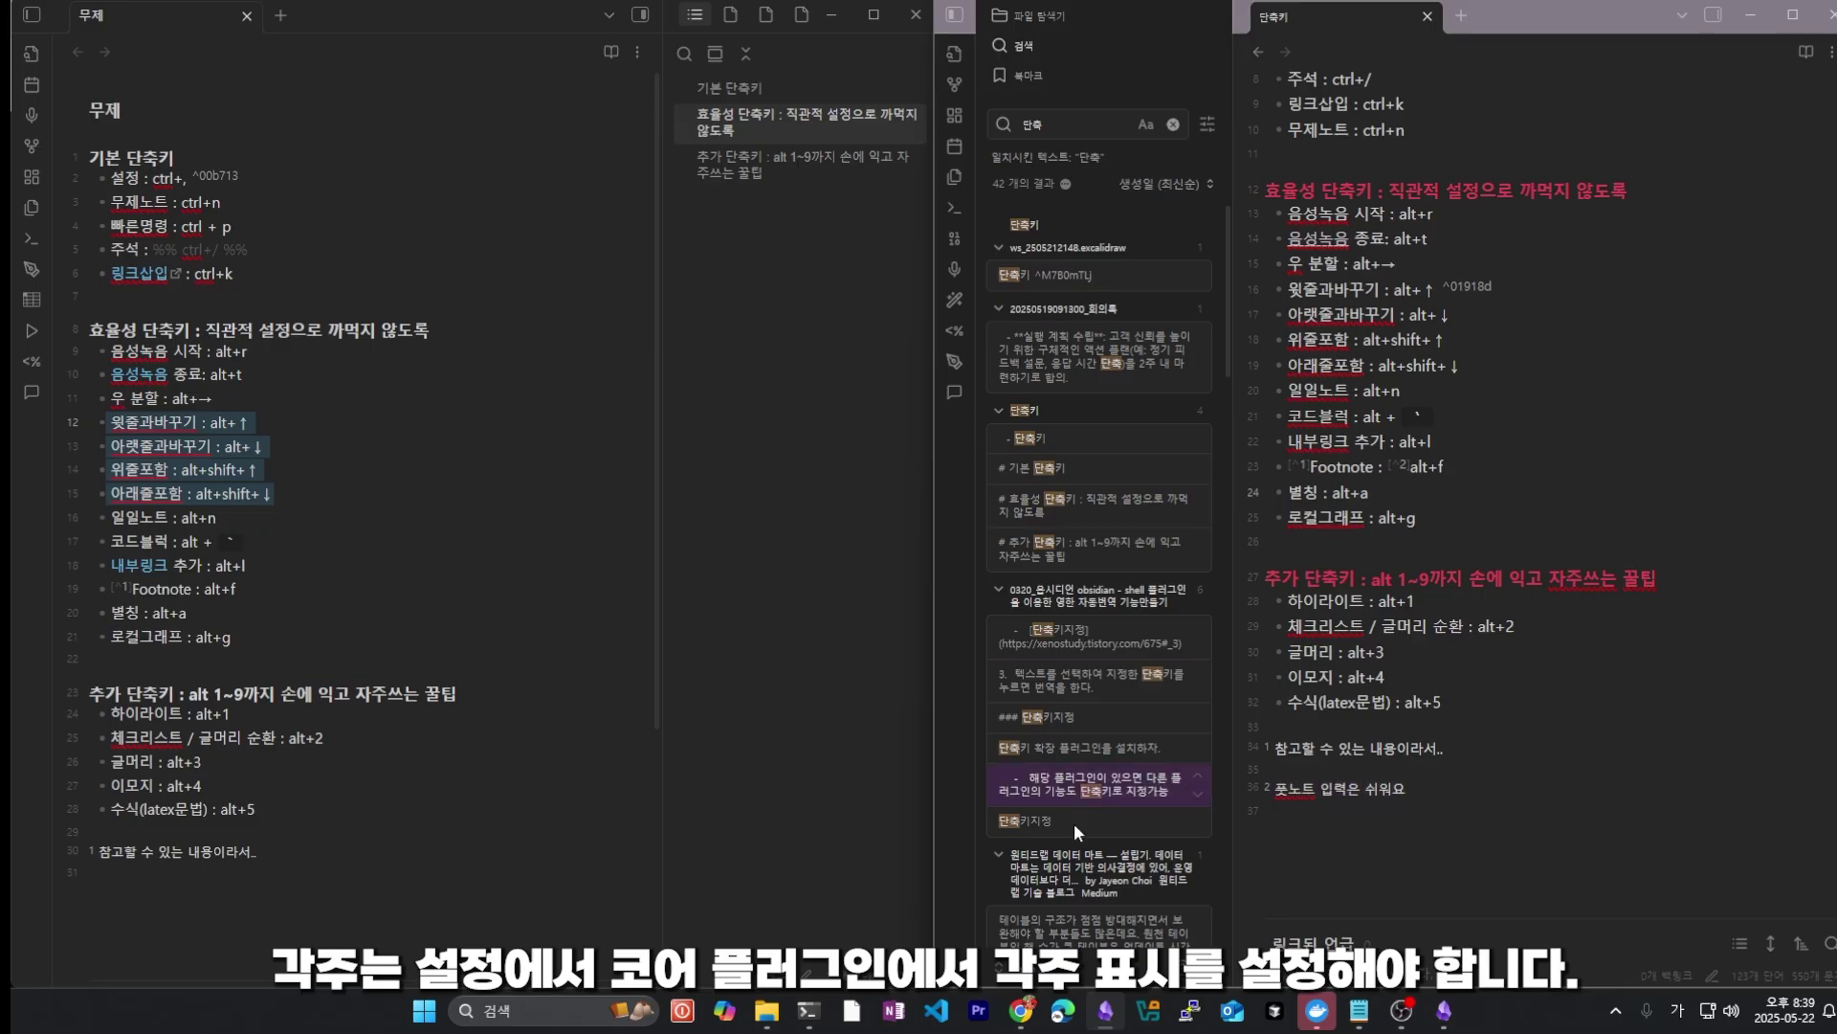
Step: Enable the 속성 화면 and 슬래시 명령어 core plugins in the settings
key(ctrl+comma)
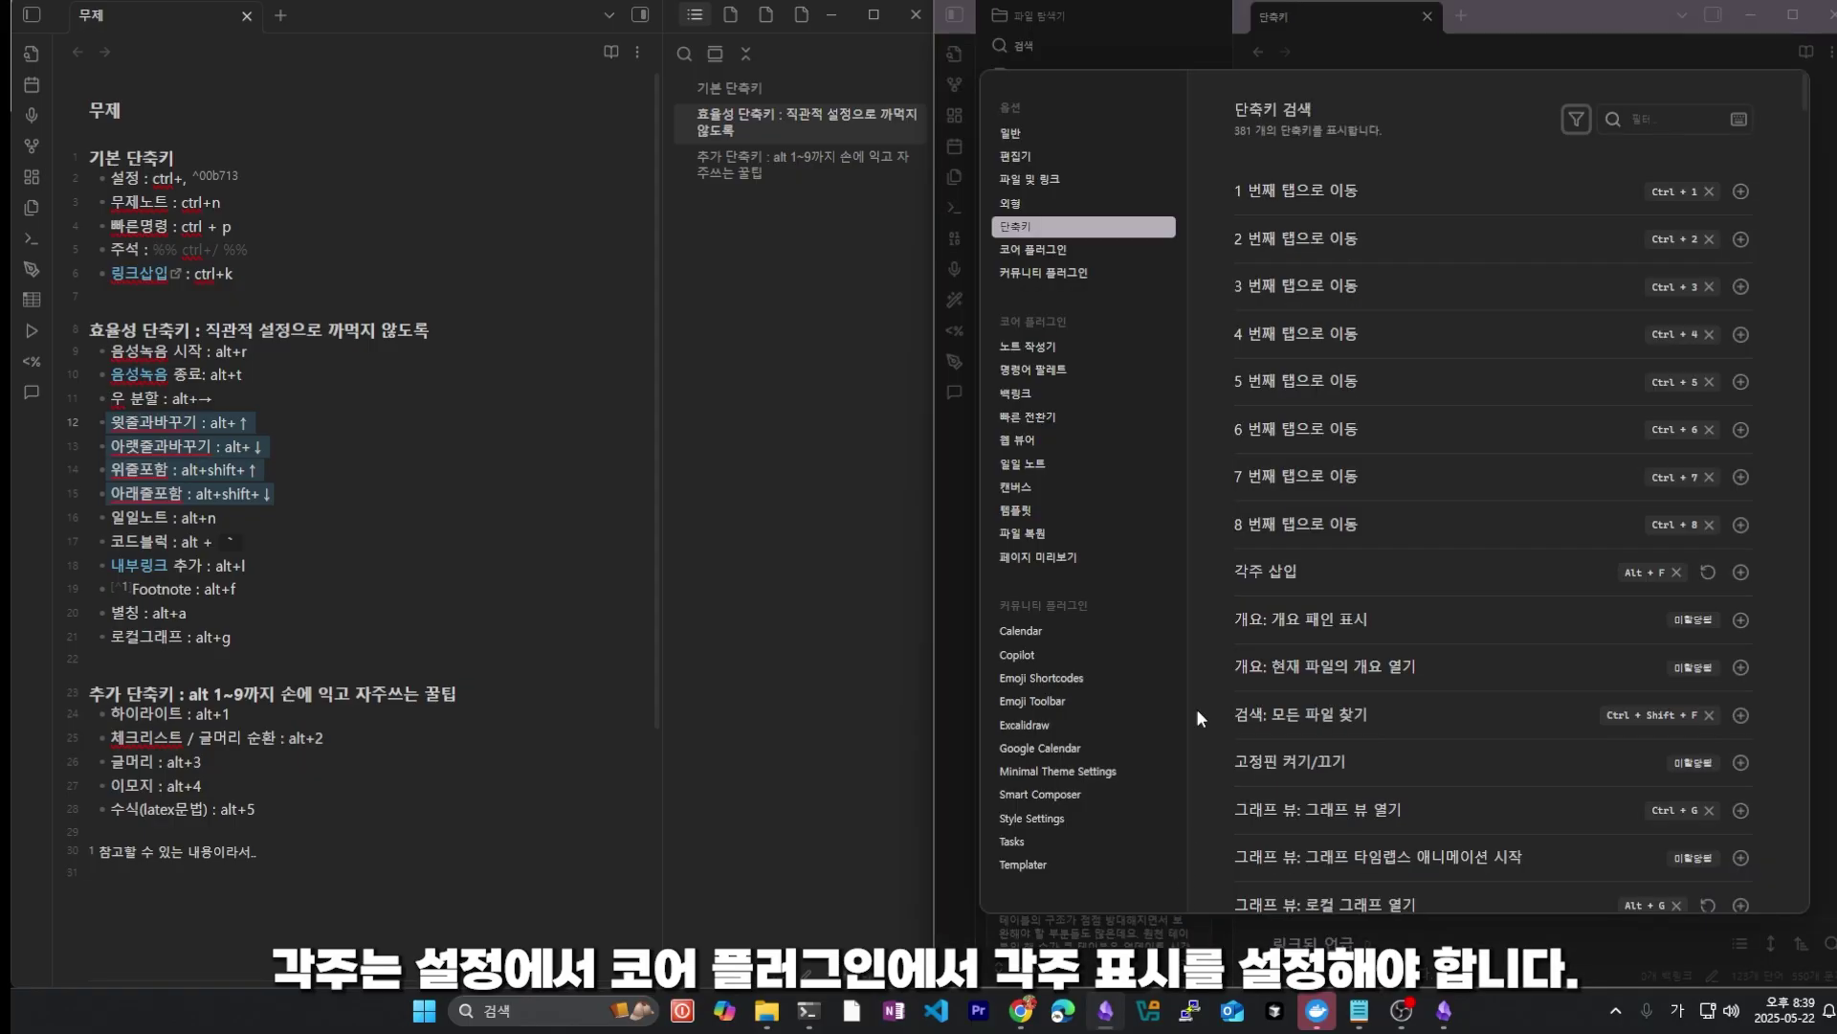
click(1060, 140)
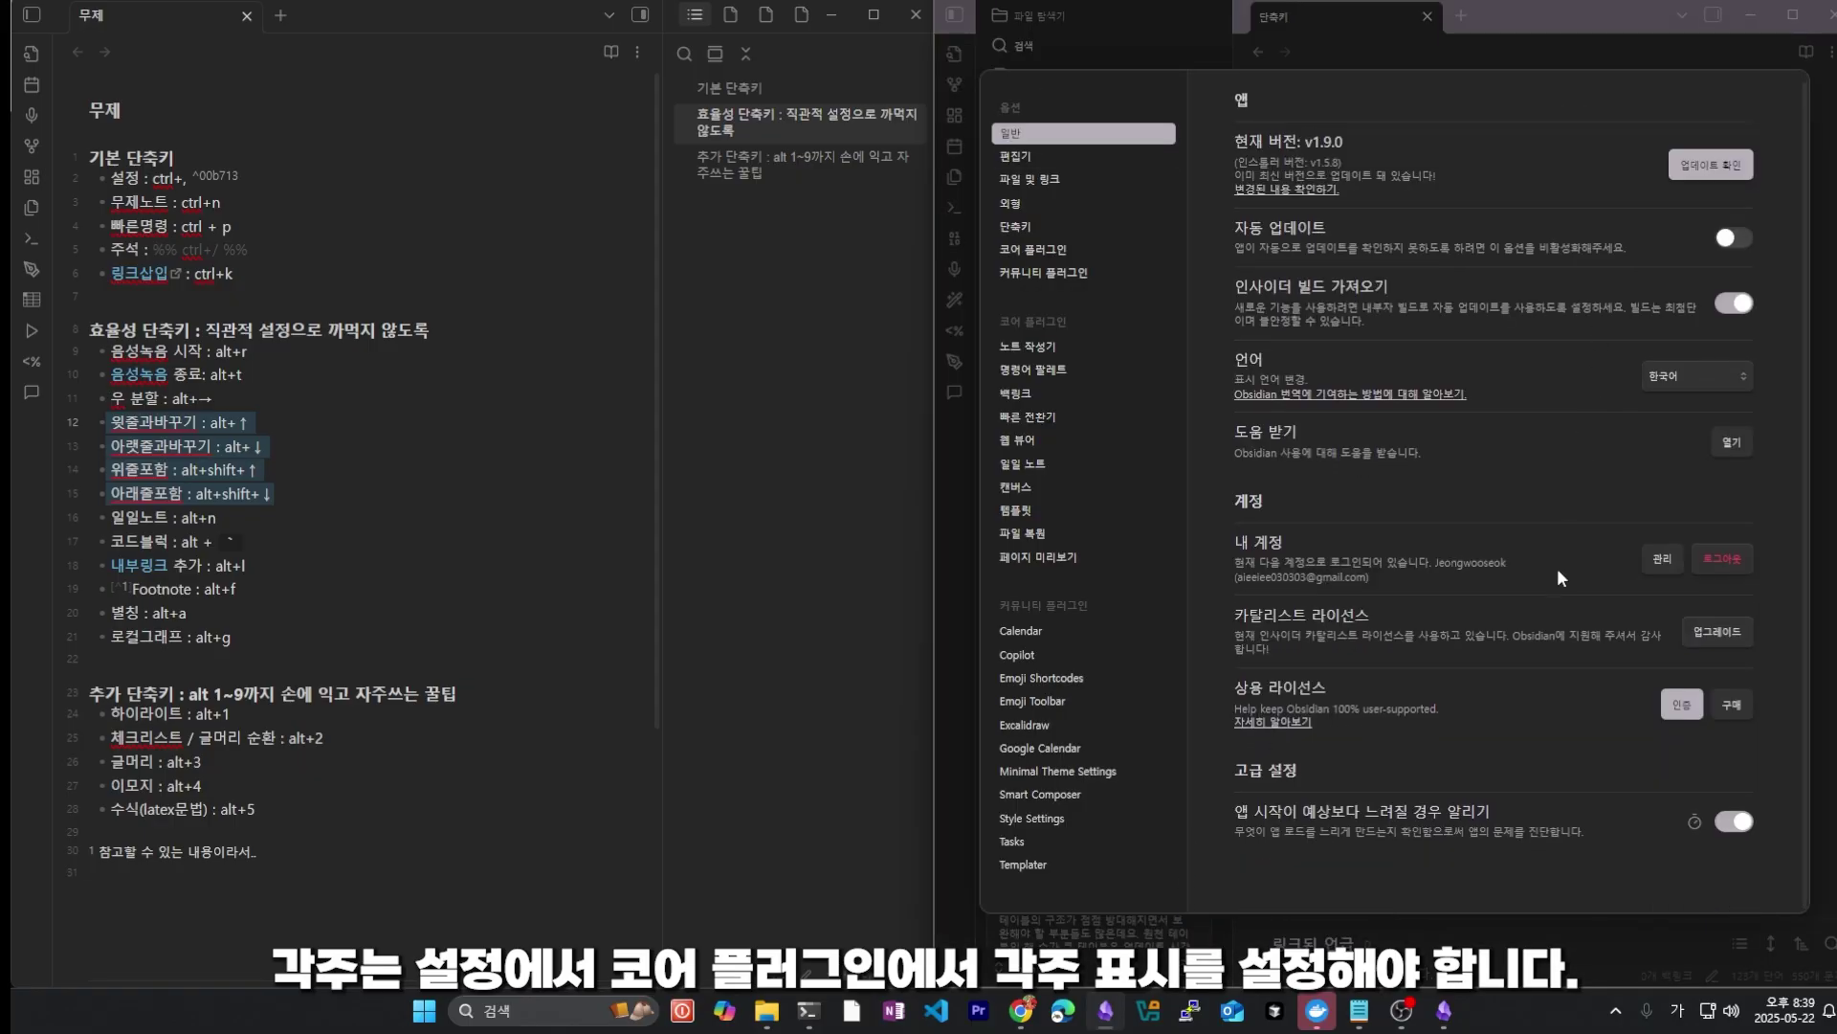
click(1035, 249)
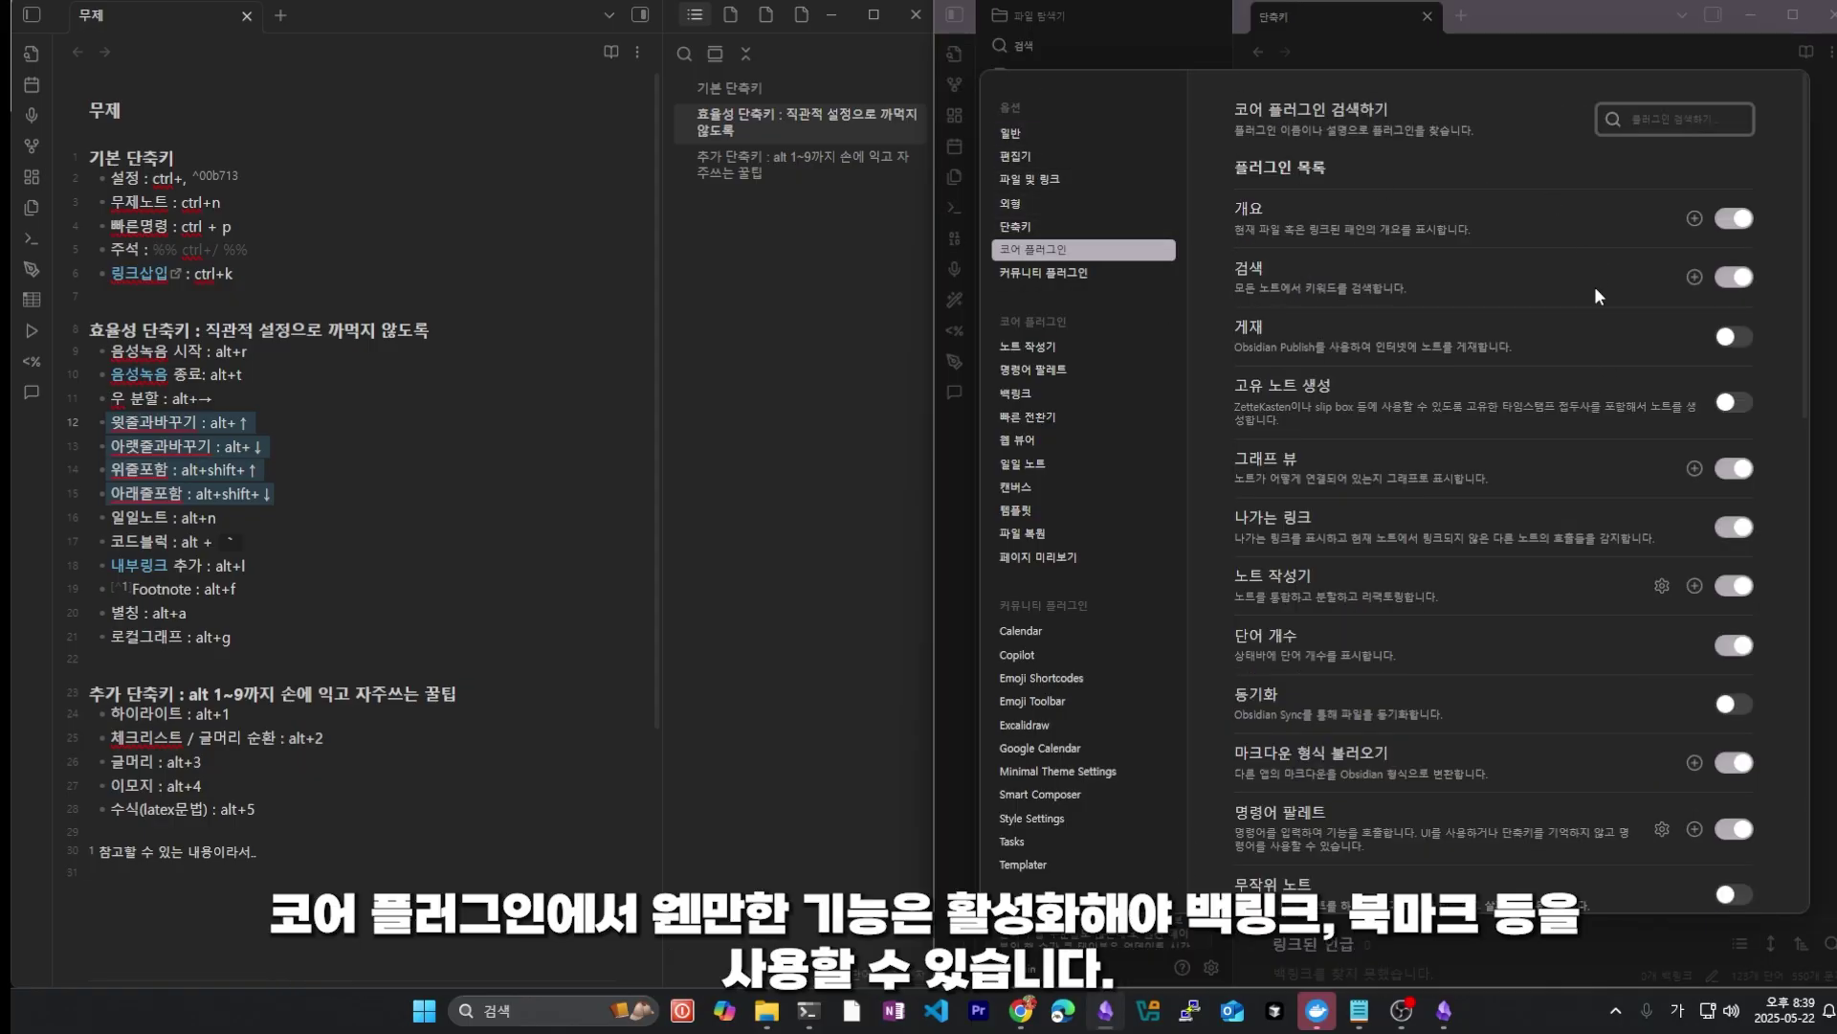
scroll(1596, 291, down, 5)
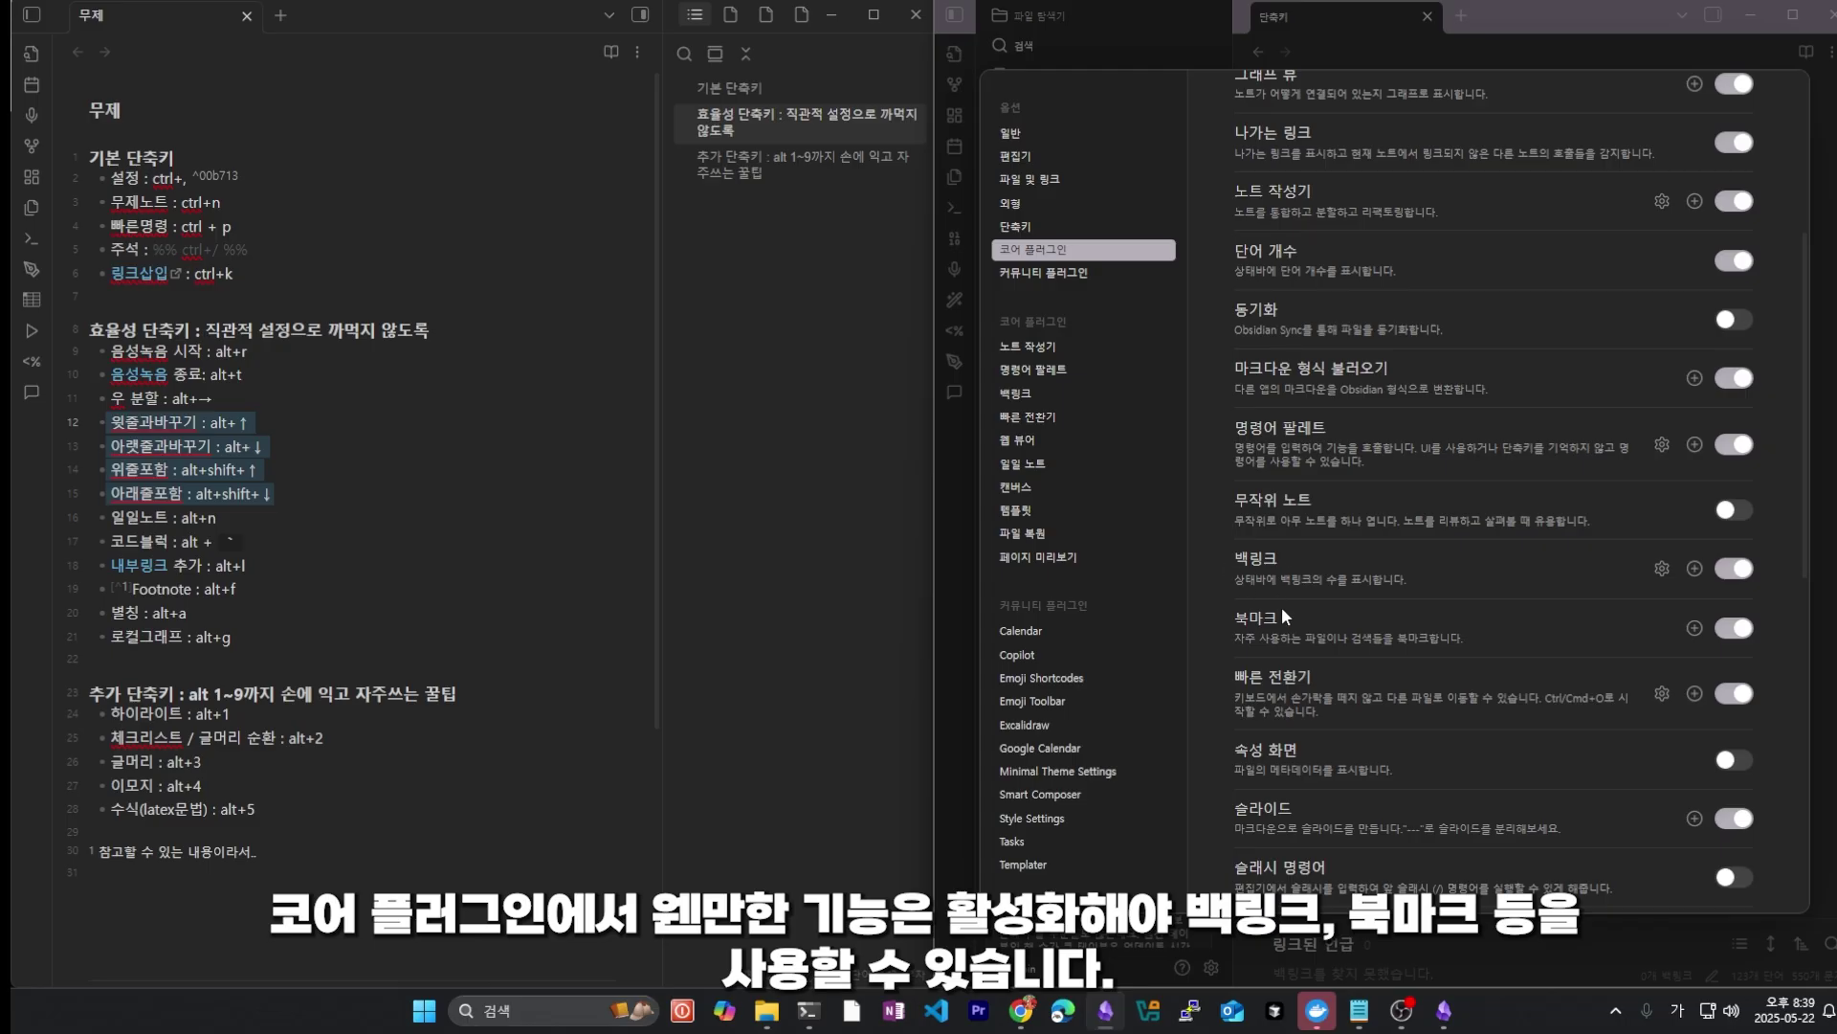
scroll(1269, 593, down, 3)
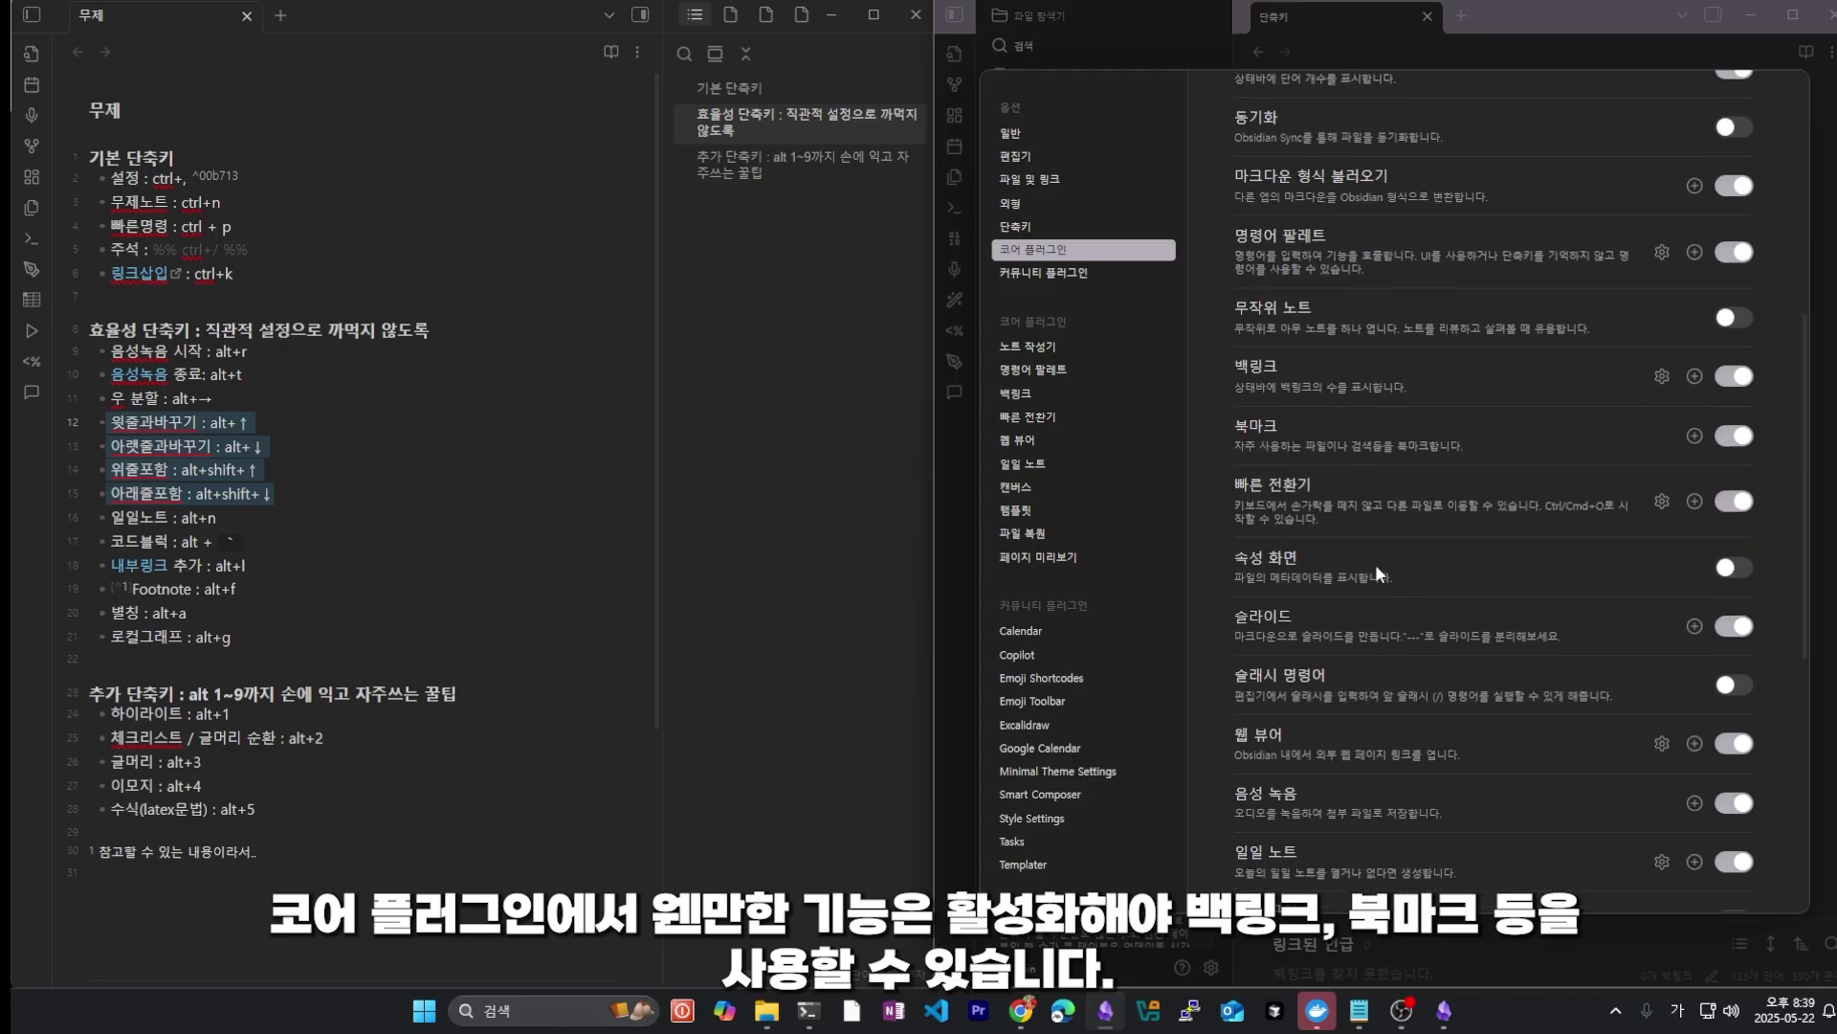
scroll(1535, 423, down, 2)
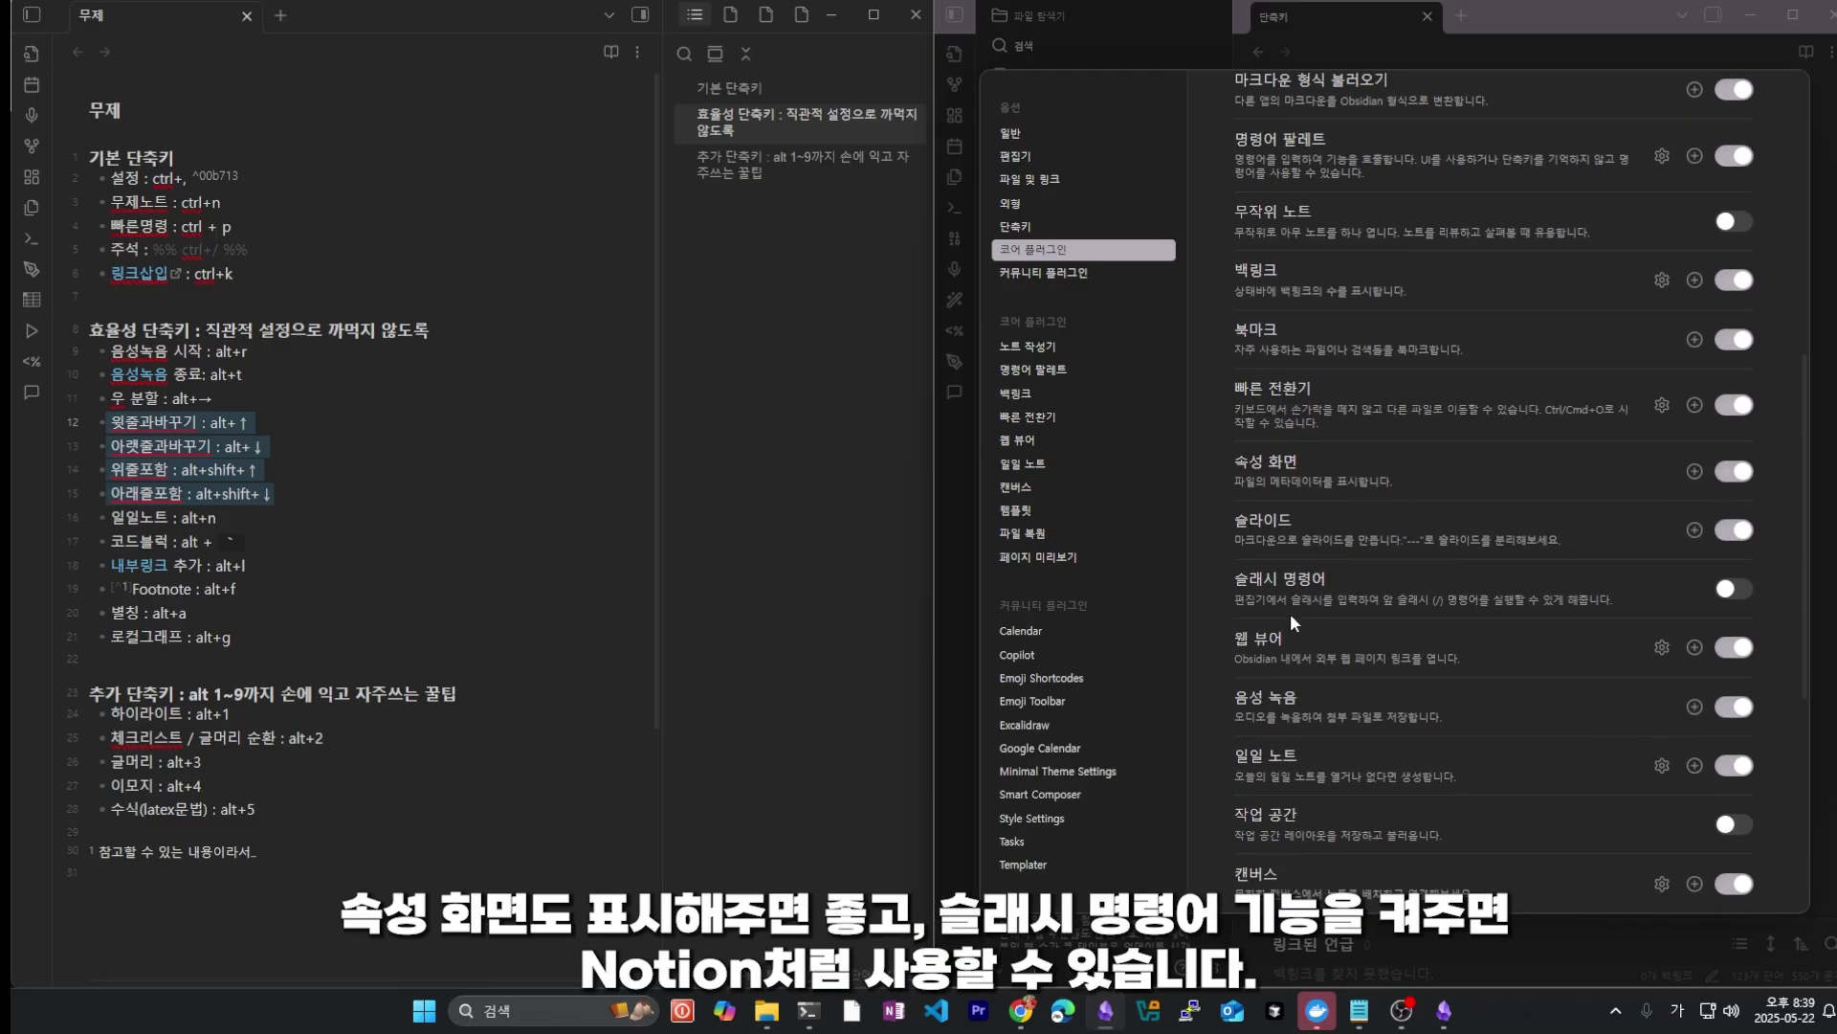
click(1734, 589)
key(Escape)
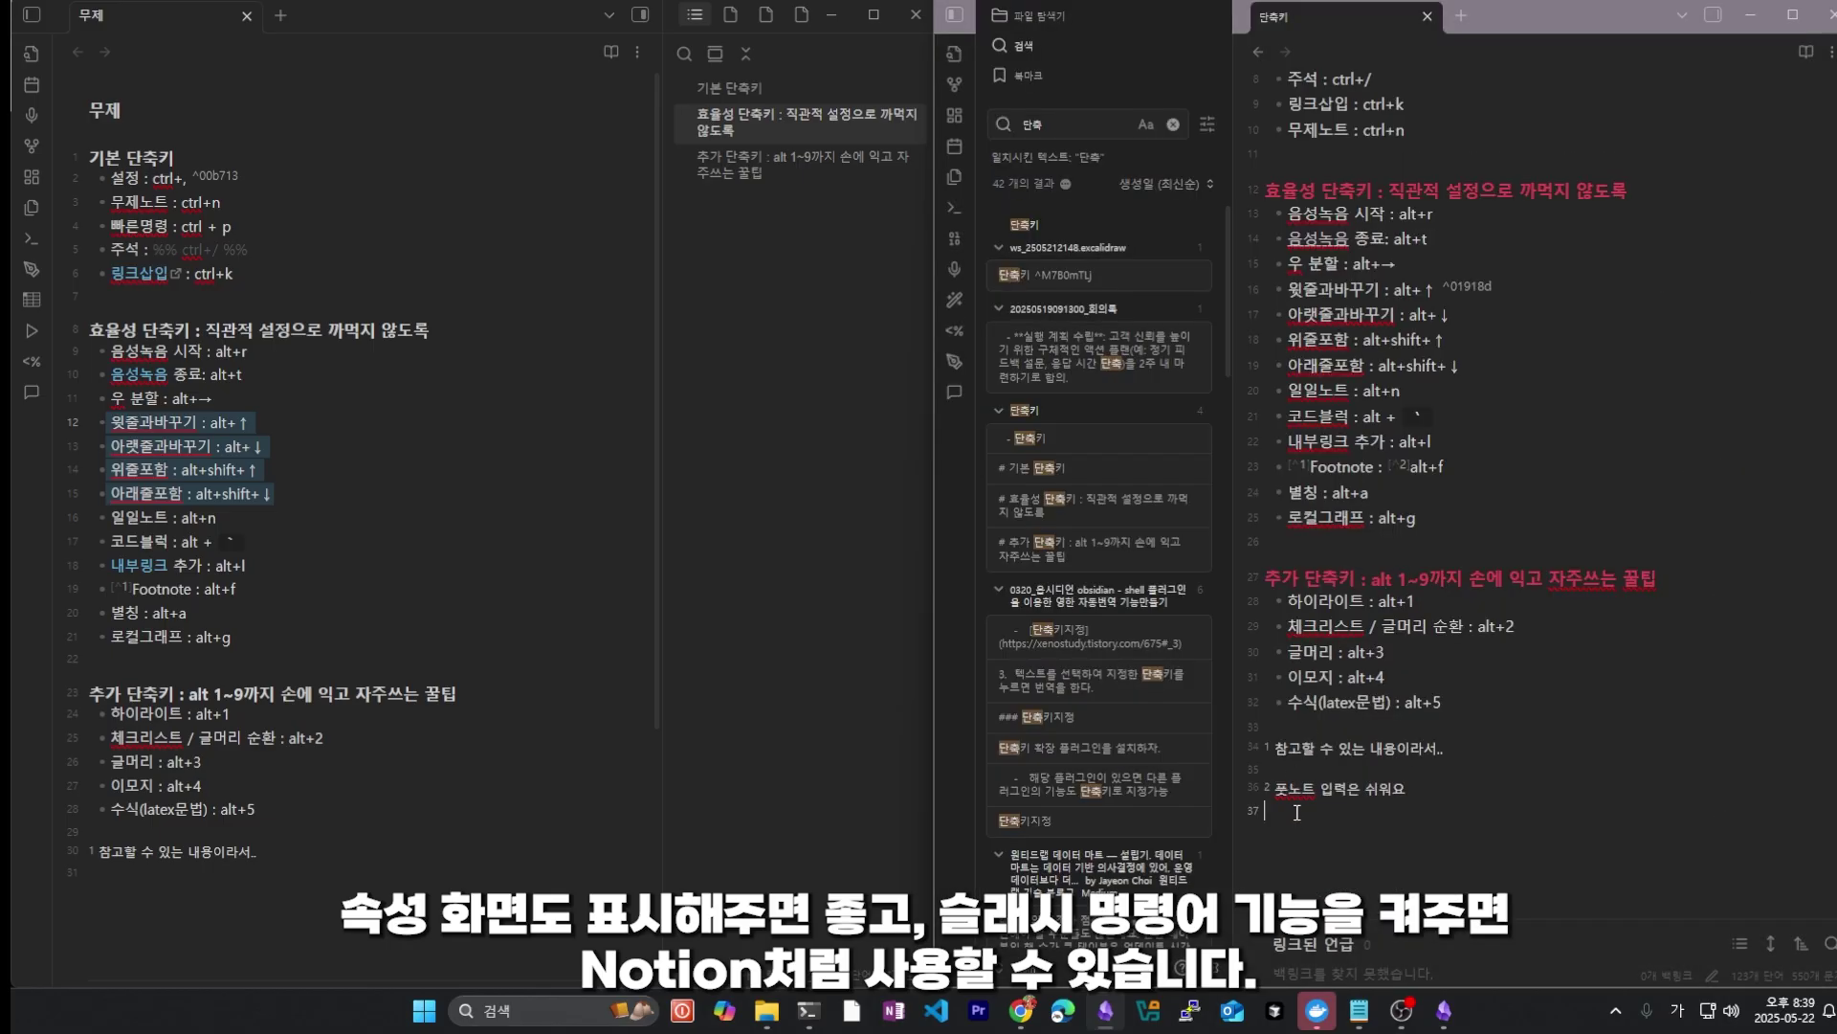
Step: Bring up the slash command list on the empty last line, look through its commands, and dismiss it
text(/)
key(Down)
key(Down)
key(Down)
key(Down)
key(Down)
key(Down)
key(Down)
key(Down)
key(Down)
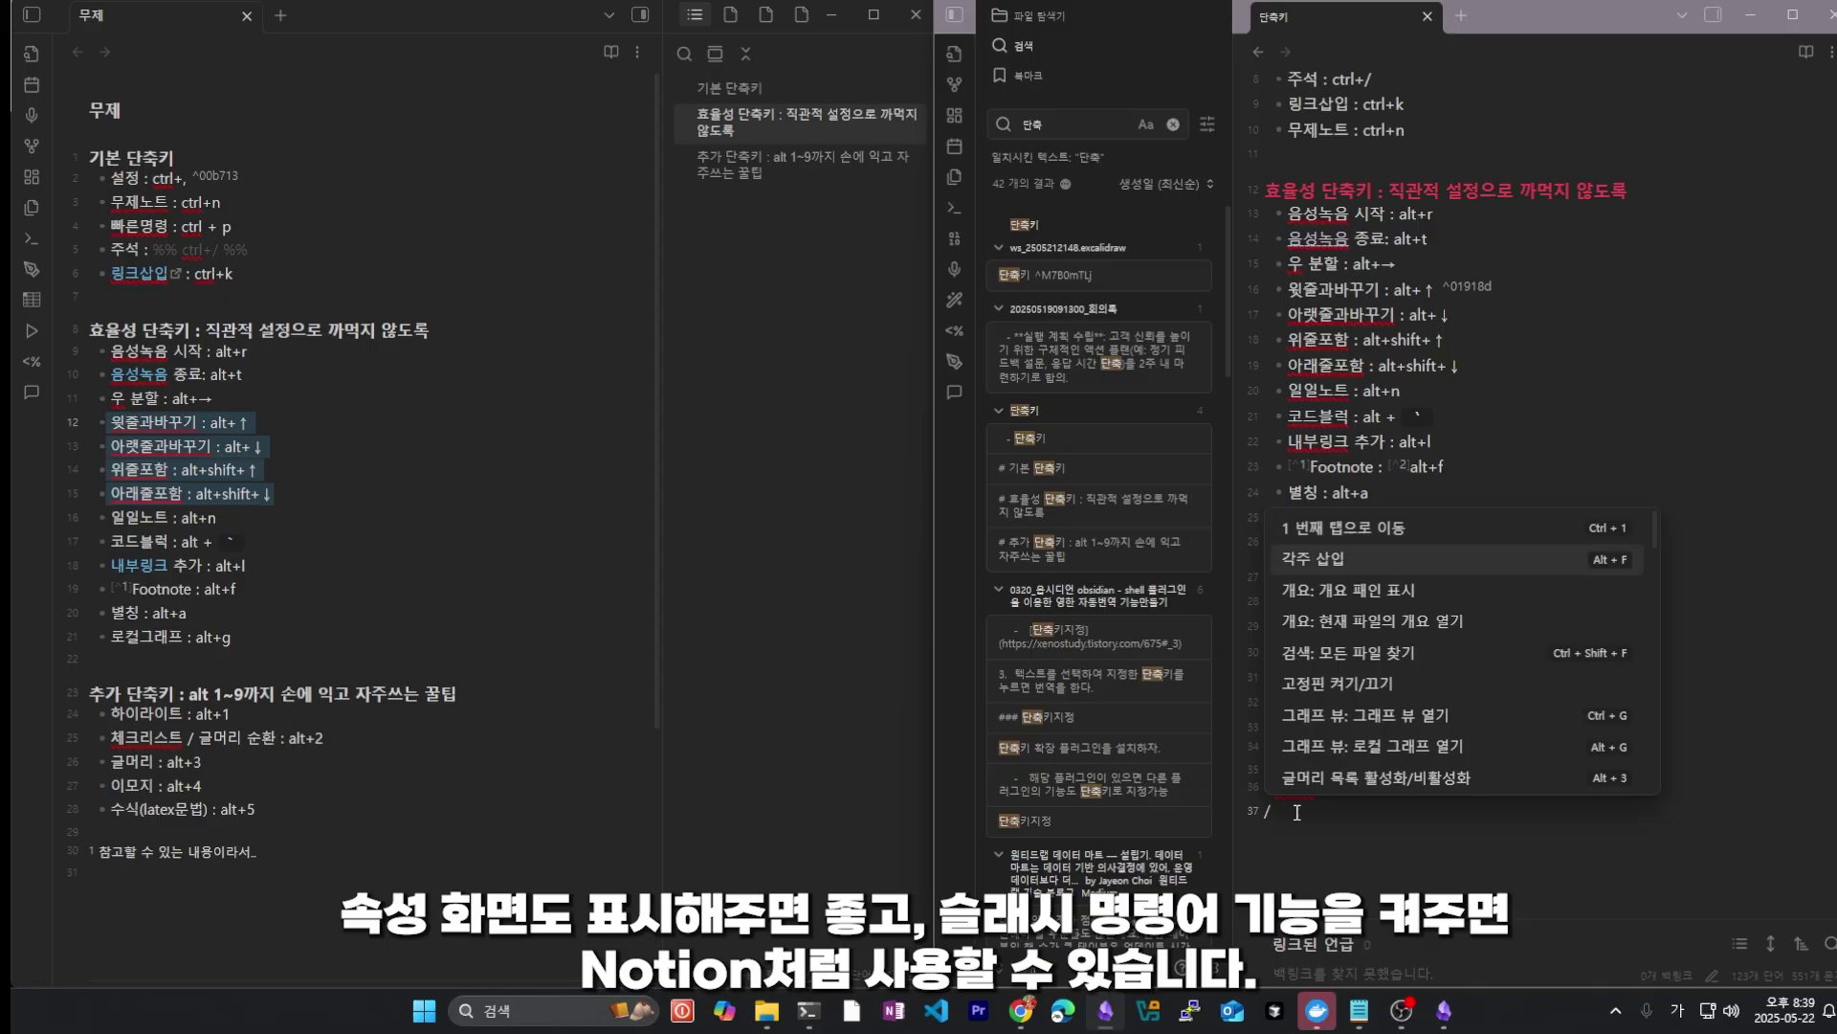
key(Down)
key(Down)
key(Down)
key(Down)
key(Down)
key(Down)
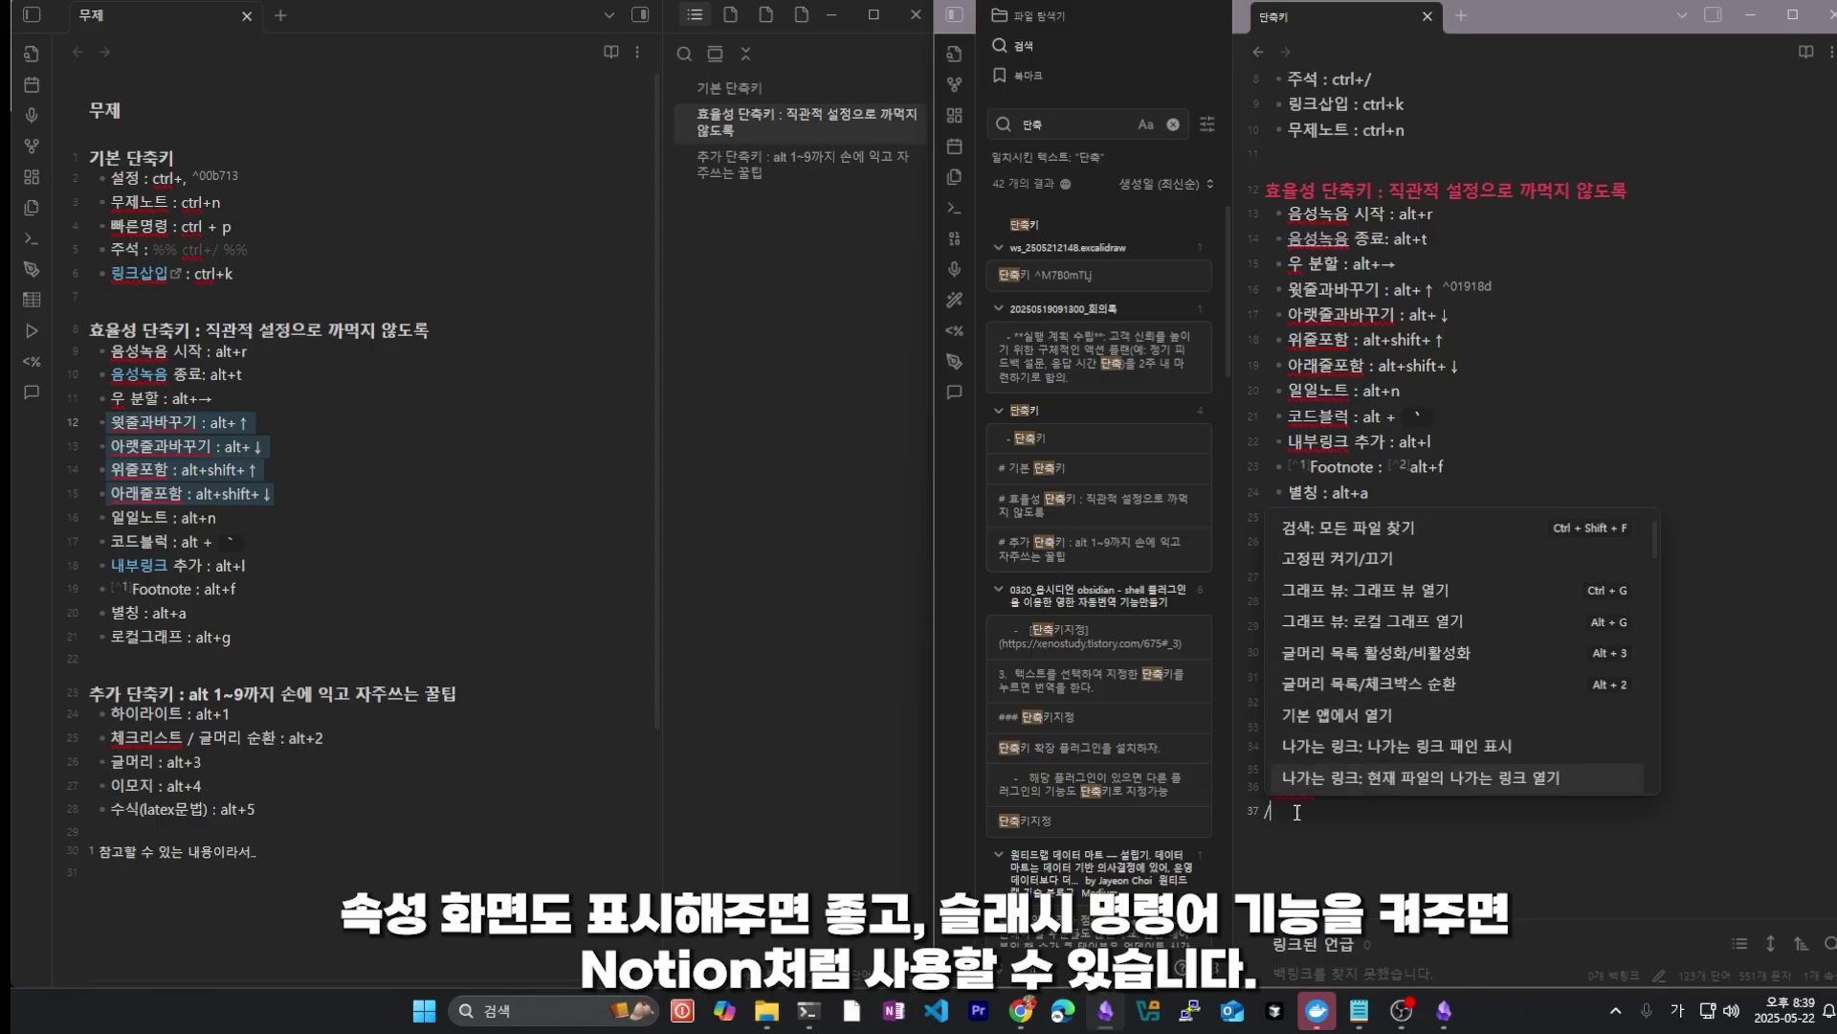
key(Escape)
key(BackSpace)
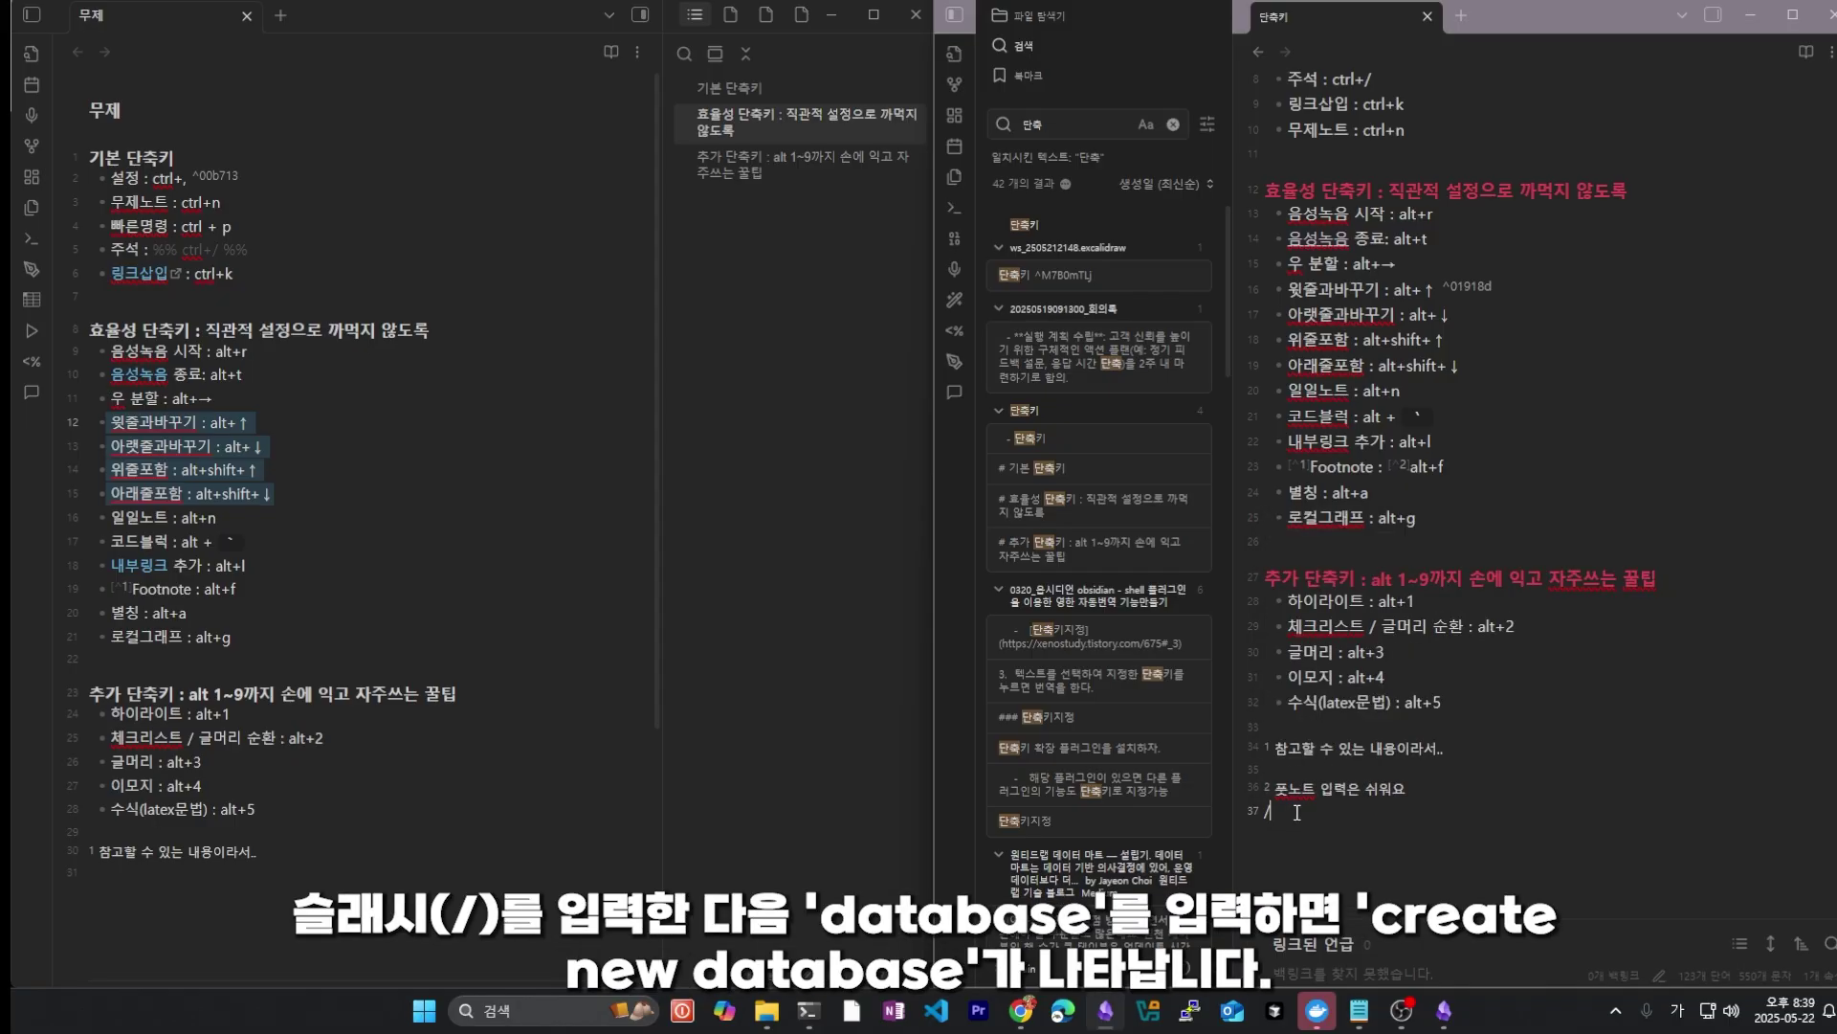
Step: Filter the slash commands by "ba" to look at the Bases commands, and clear the filter
key(Hangul)
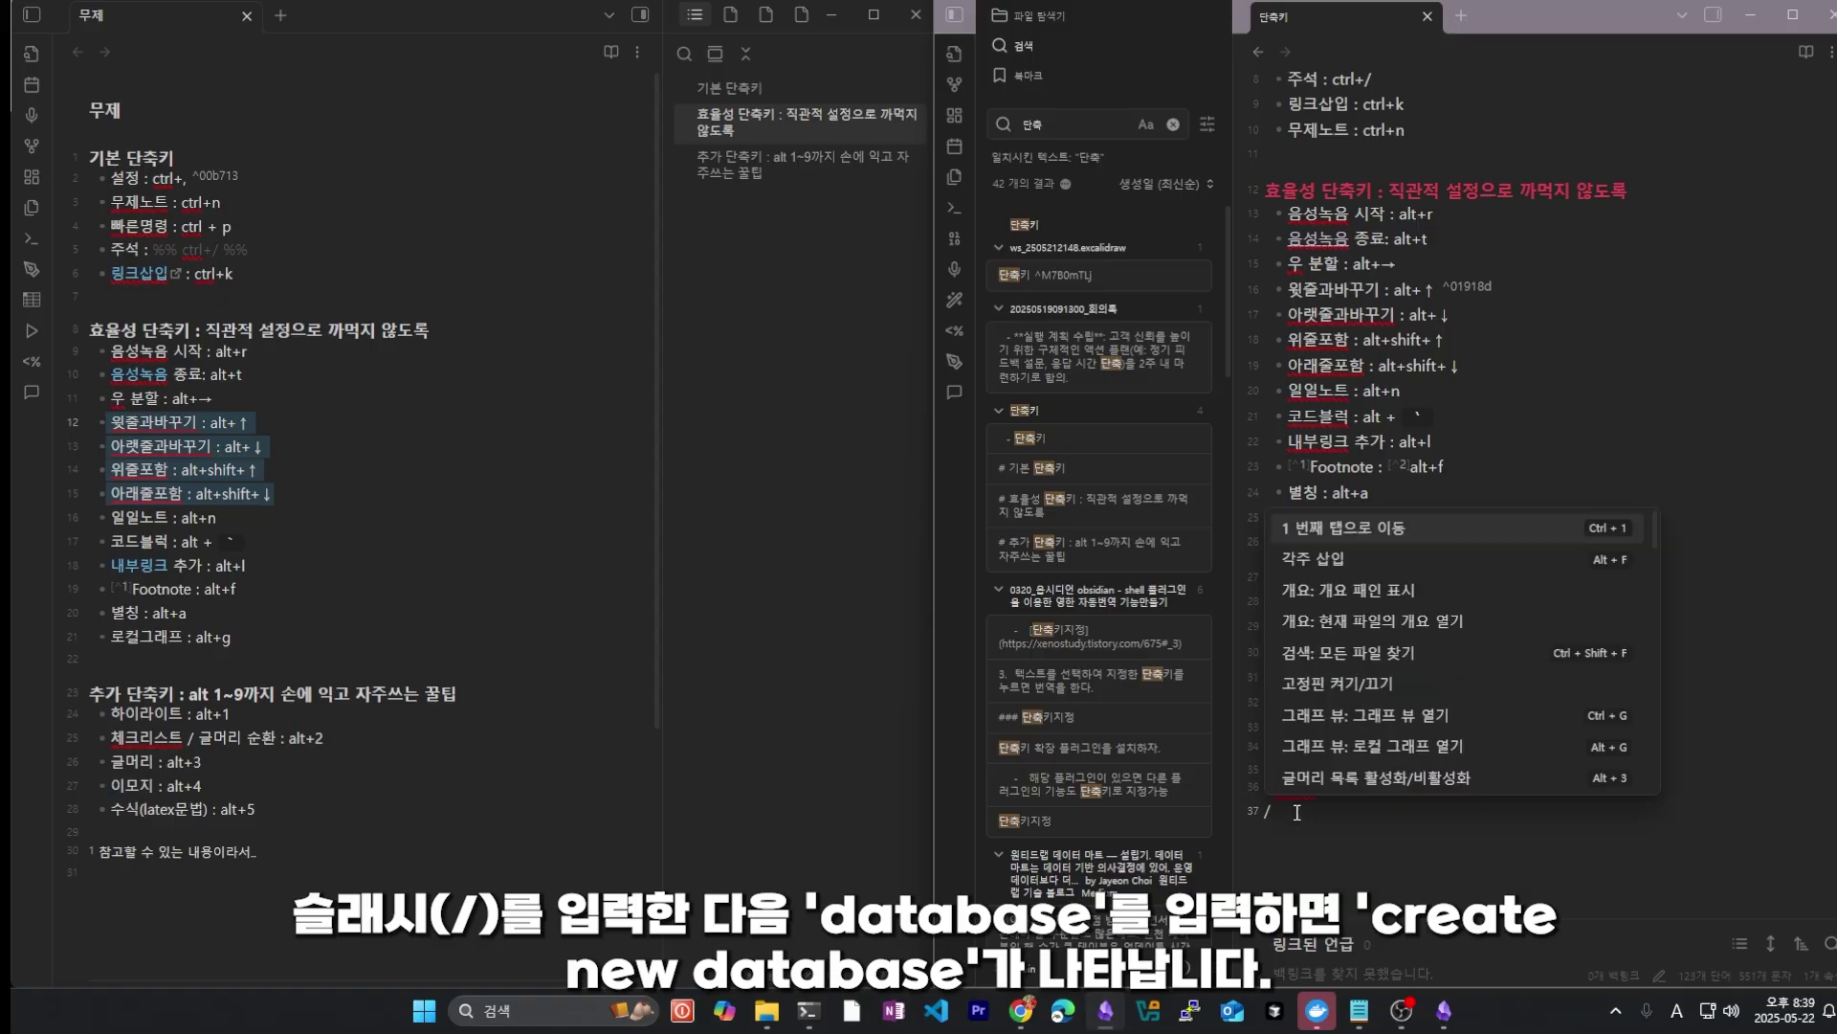
text(ba)
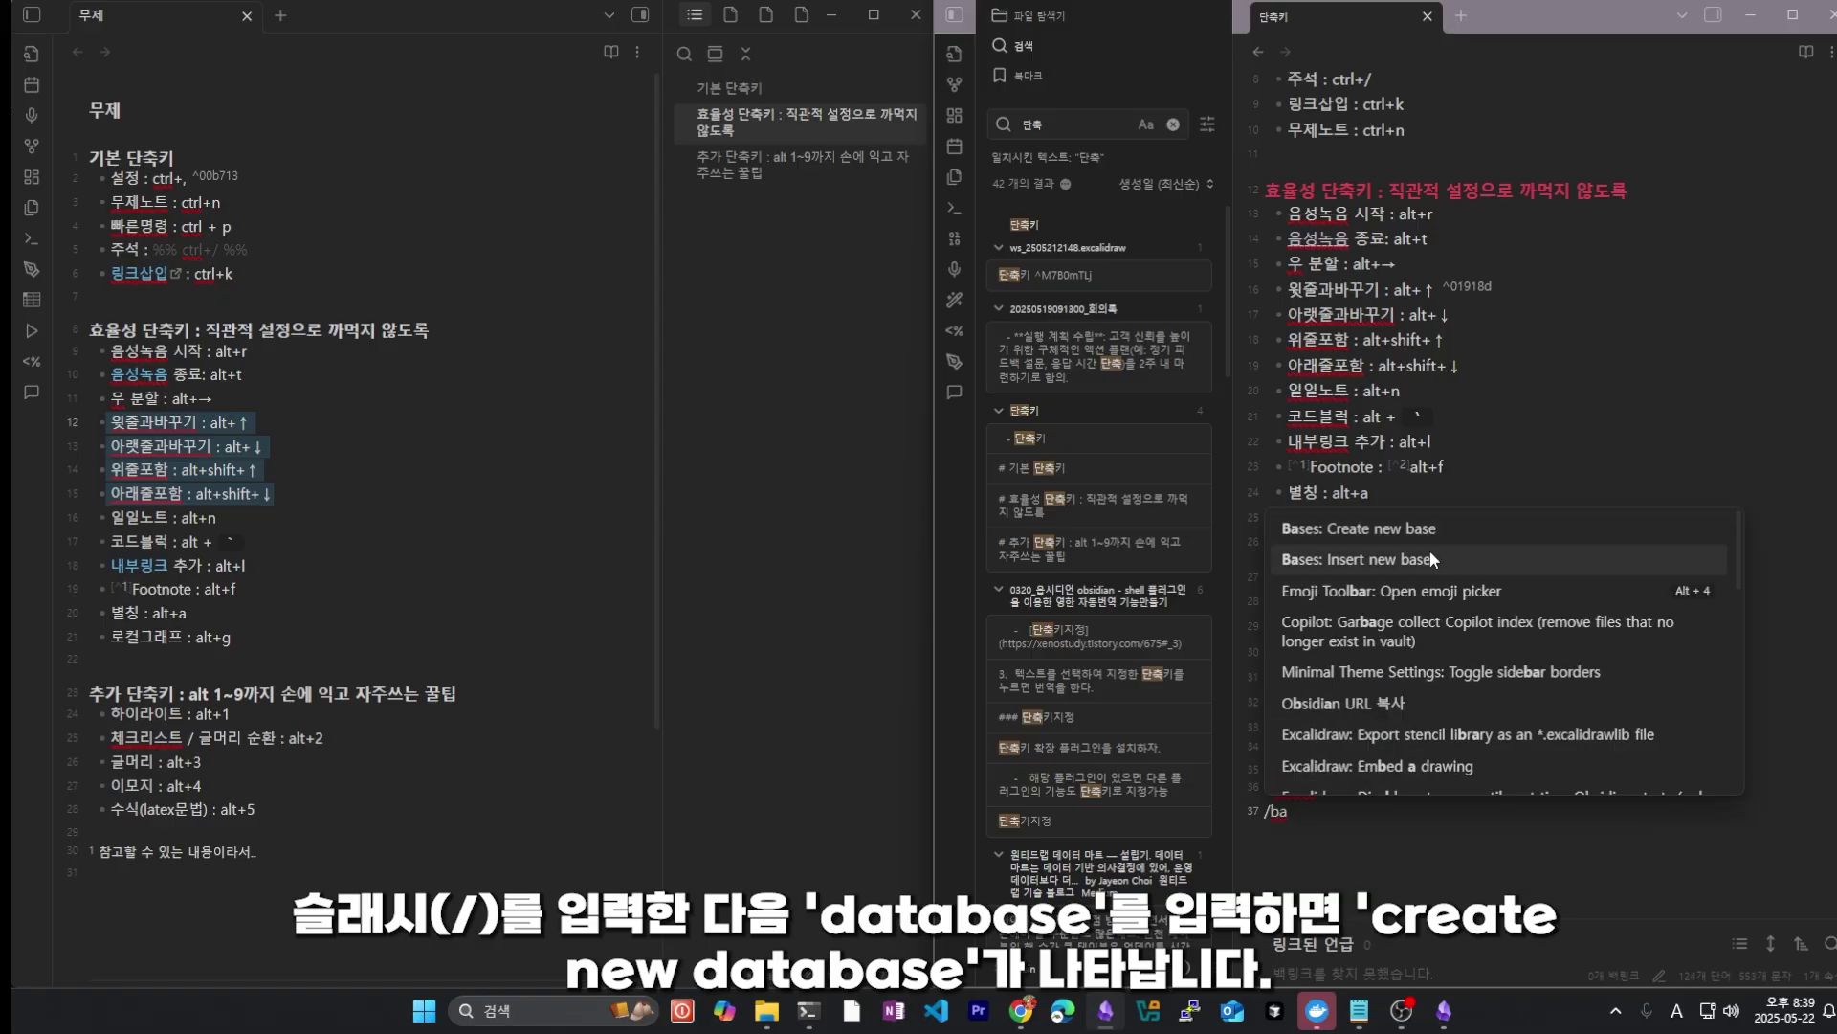
key(BackSpace)
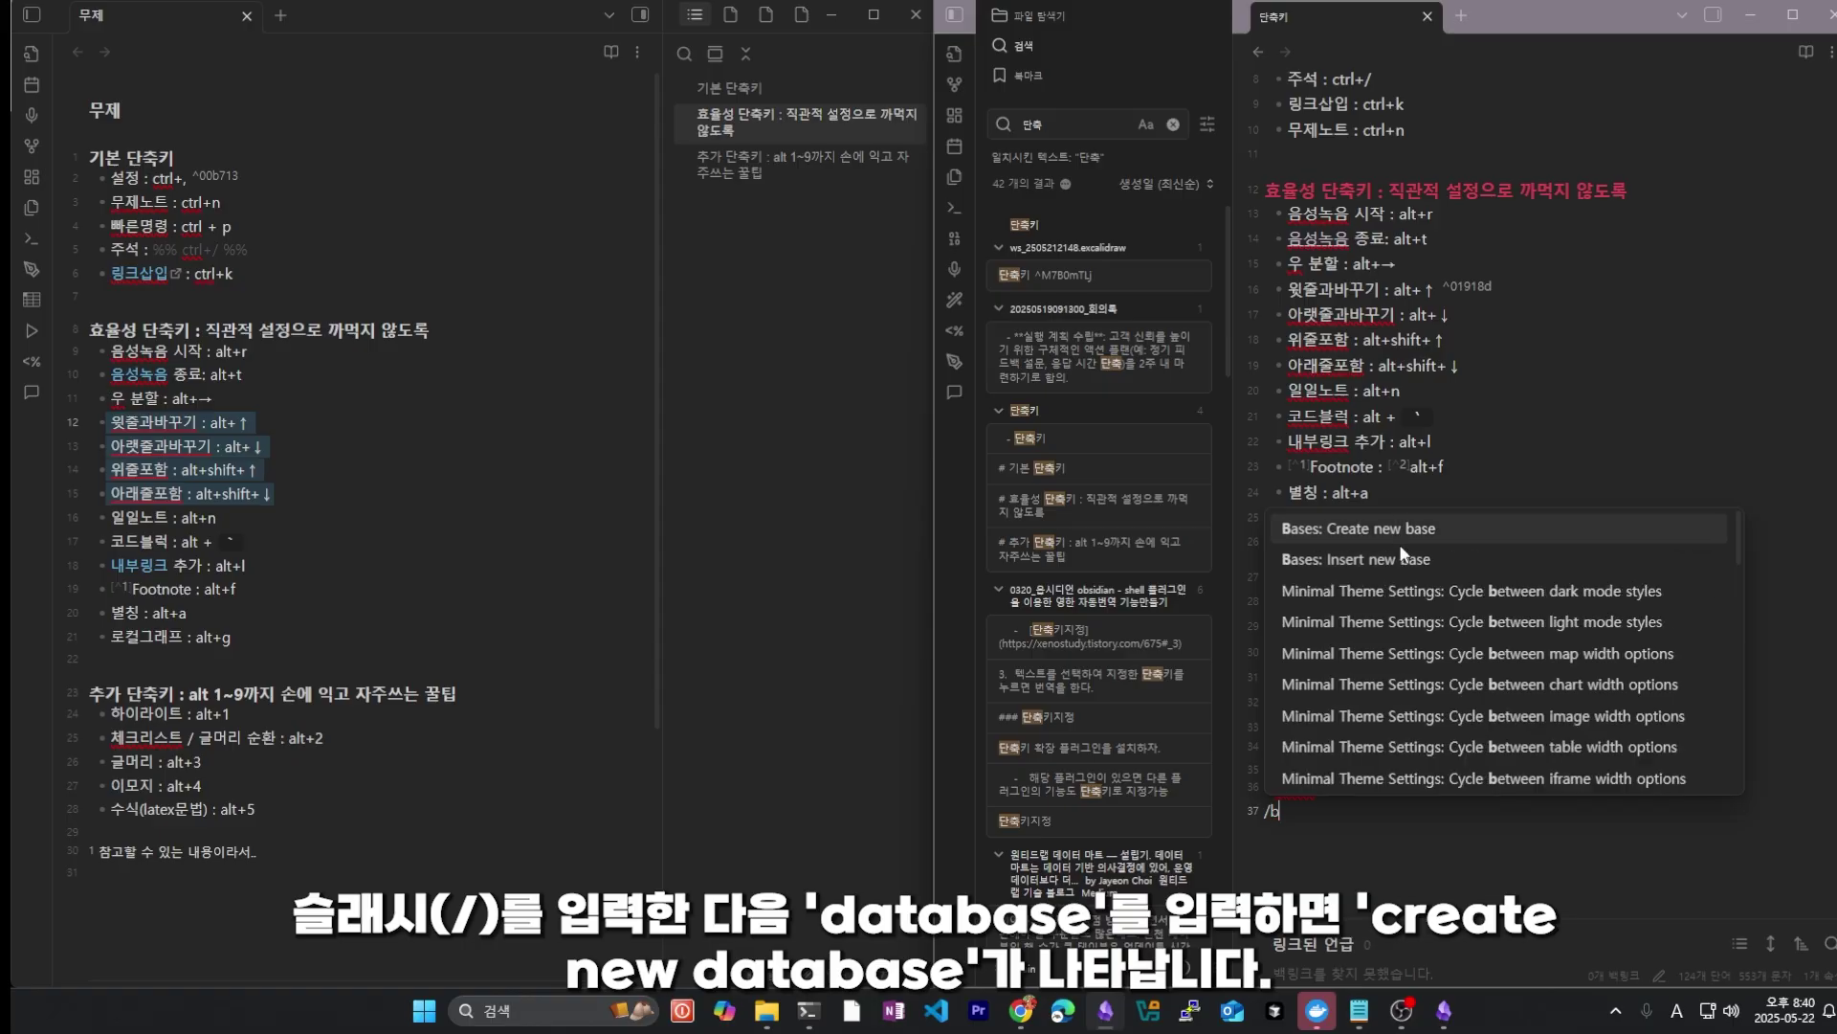
key(BackSpace)
Step: Apply the 제목 2 설정 slash command to the last line, enter "ㅇㄴㅇ" as the heading, and clear the line
text(제)
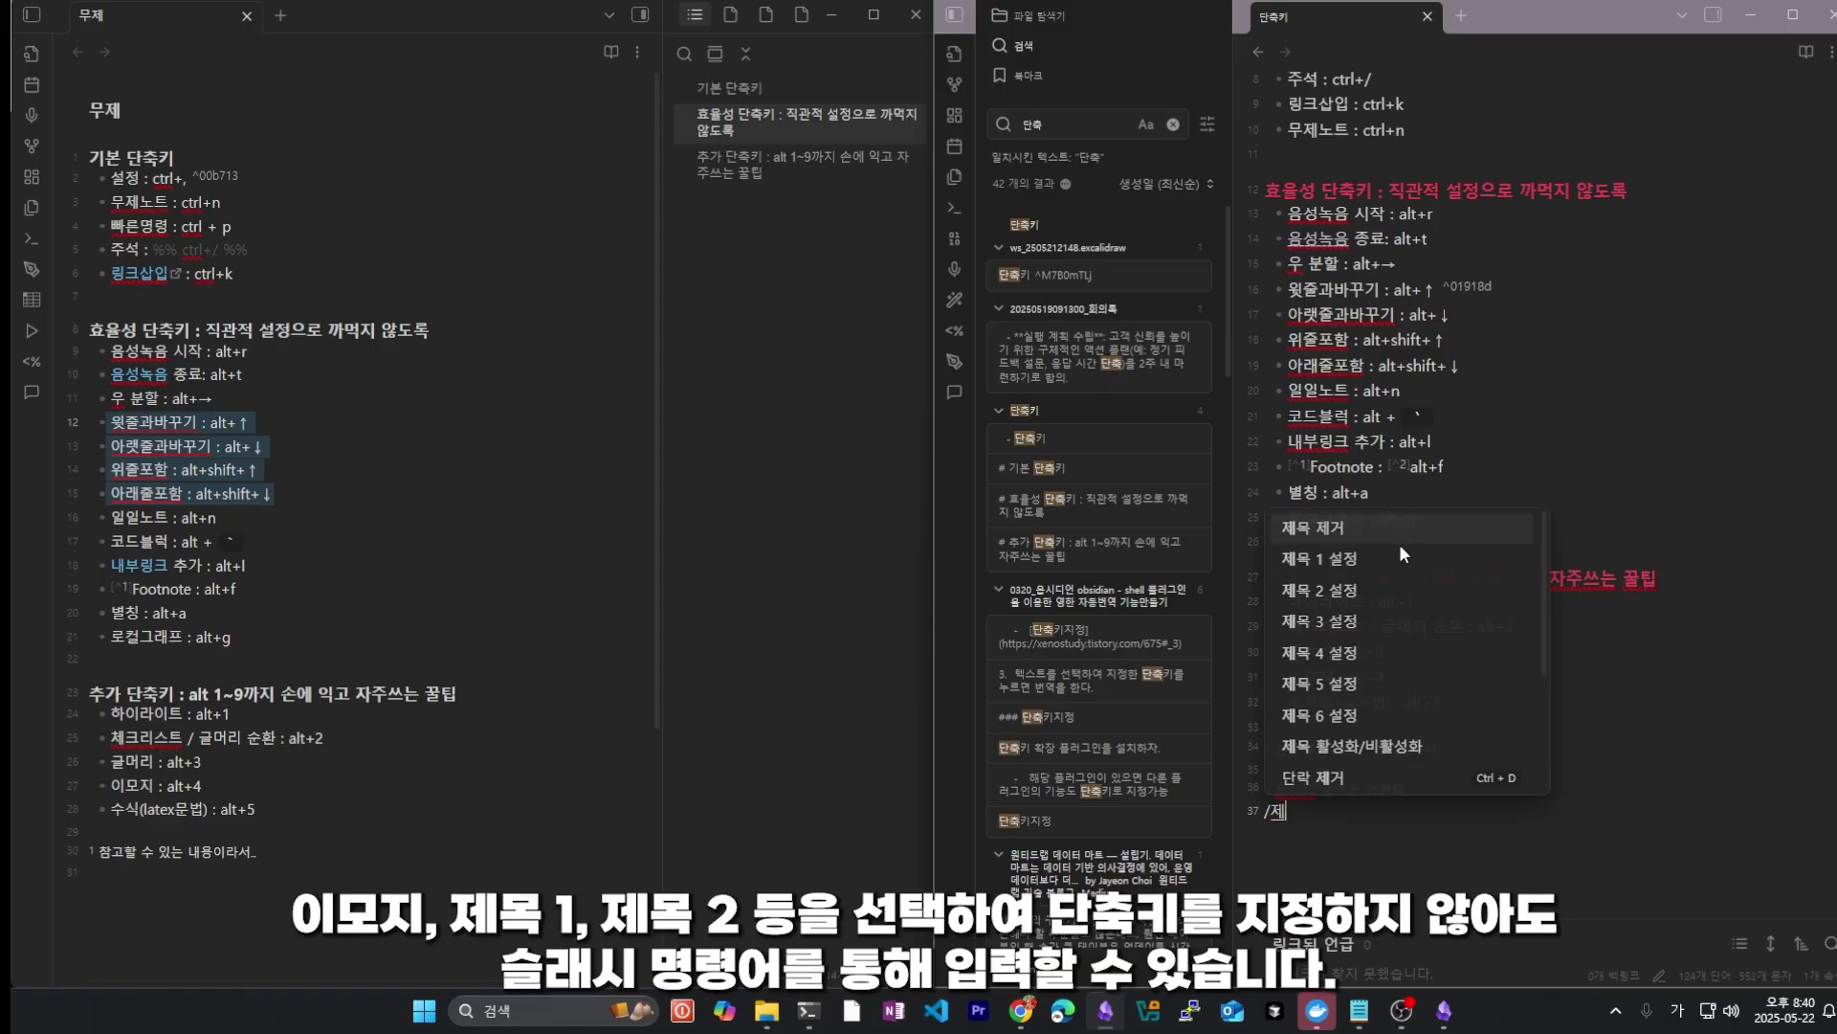
click(1347, 595)
text(ㅇㄴㅇ)
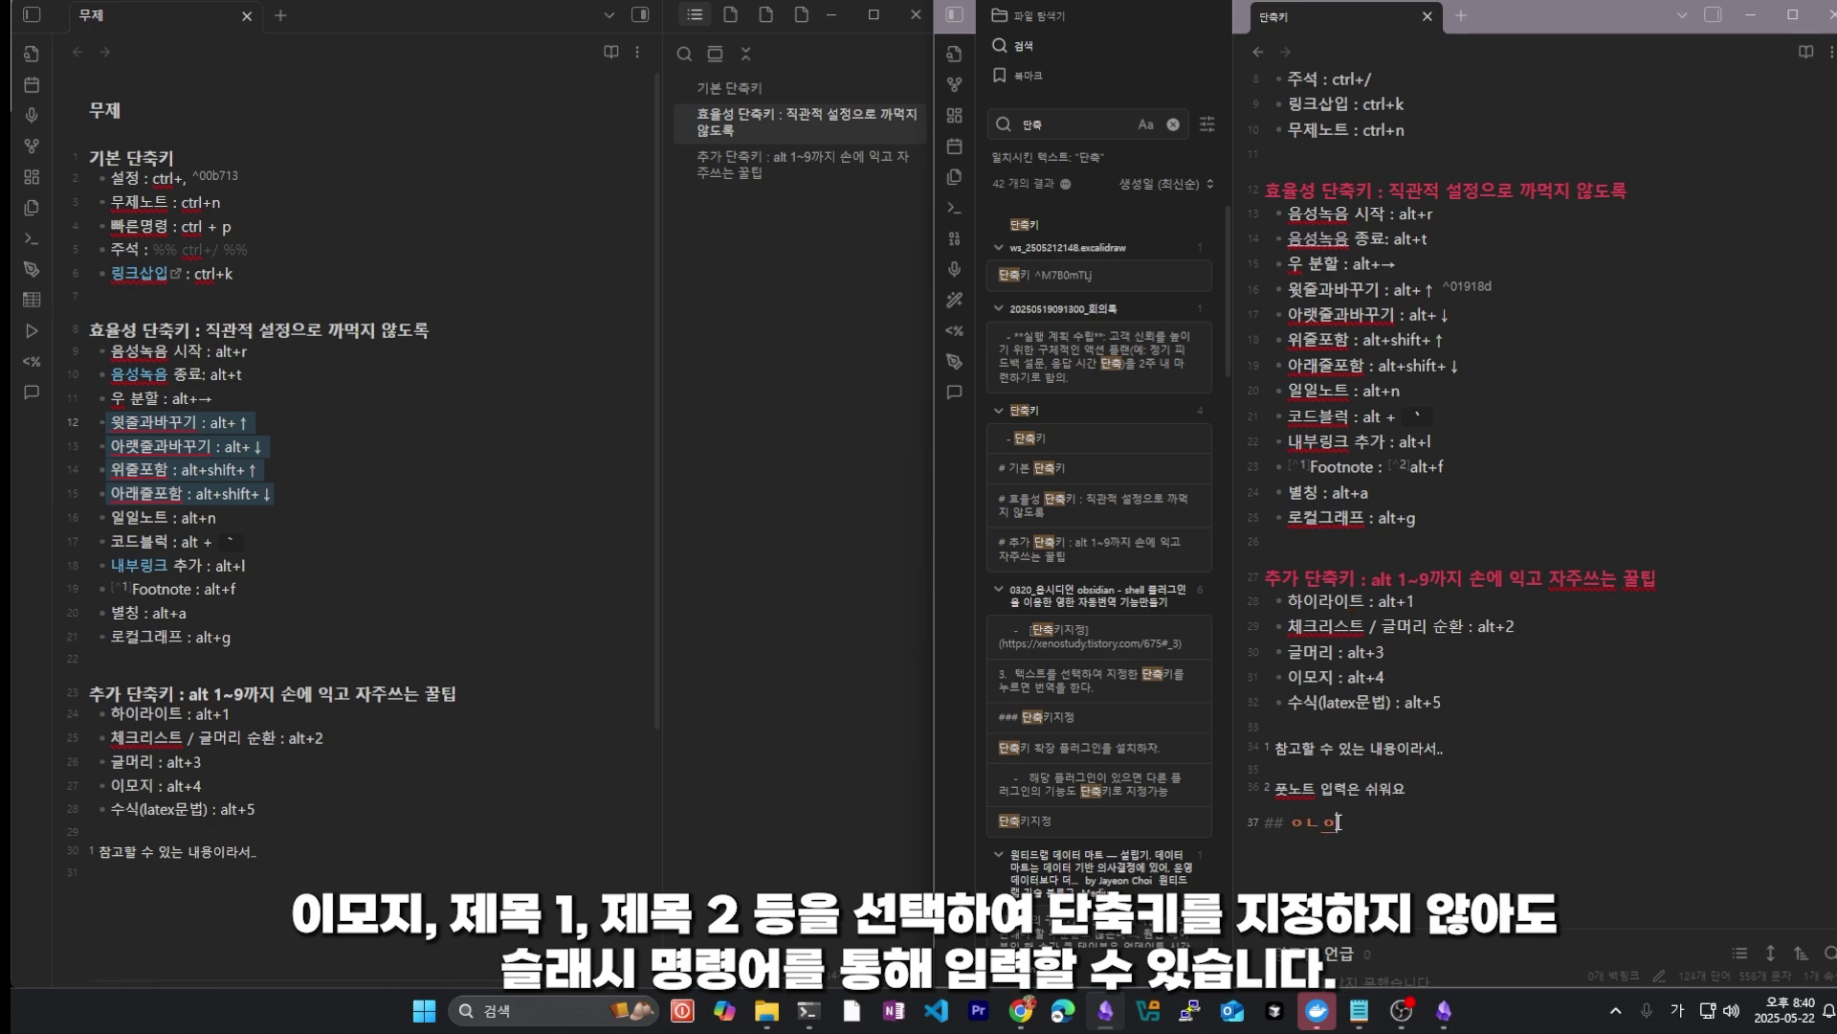
key(BackSpace)
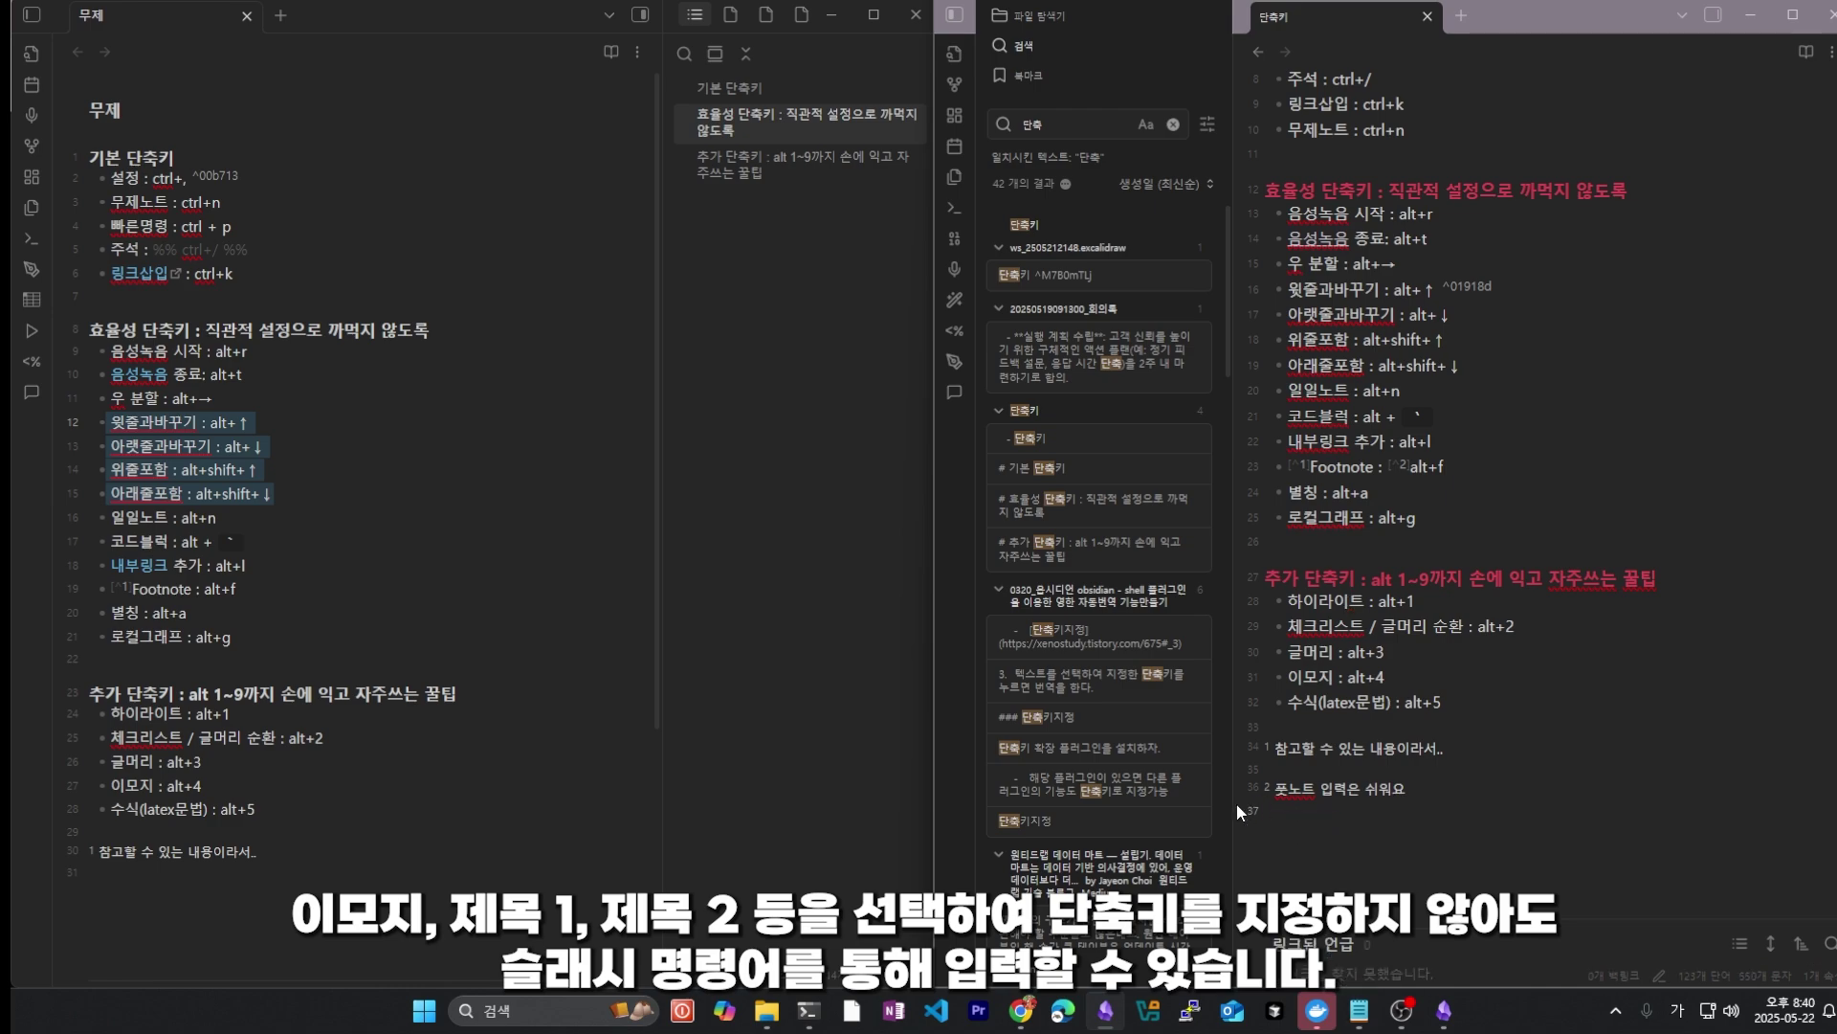
Step: Bring up the slash command list on the empty last line again, browse its commands, and remove the slash
text(/)
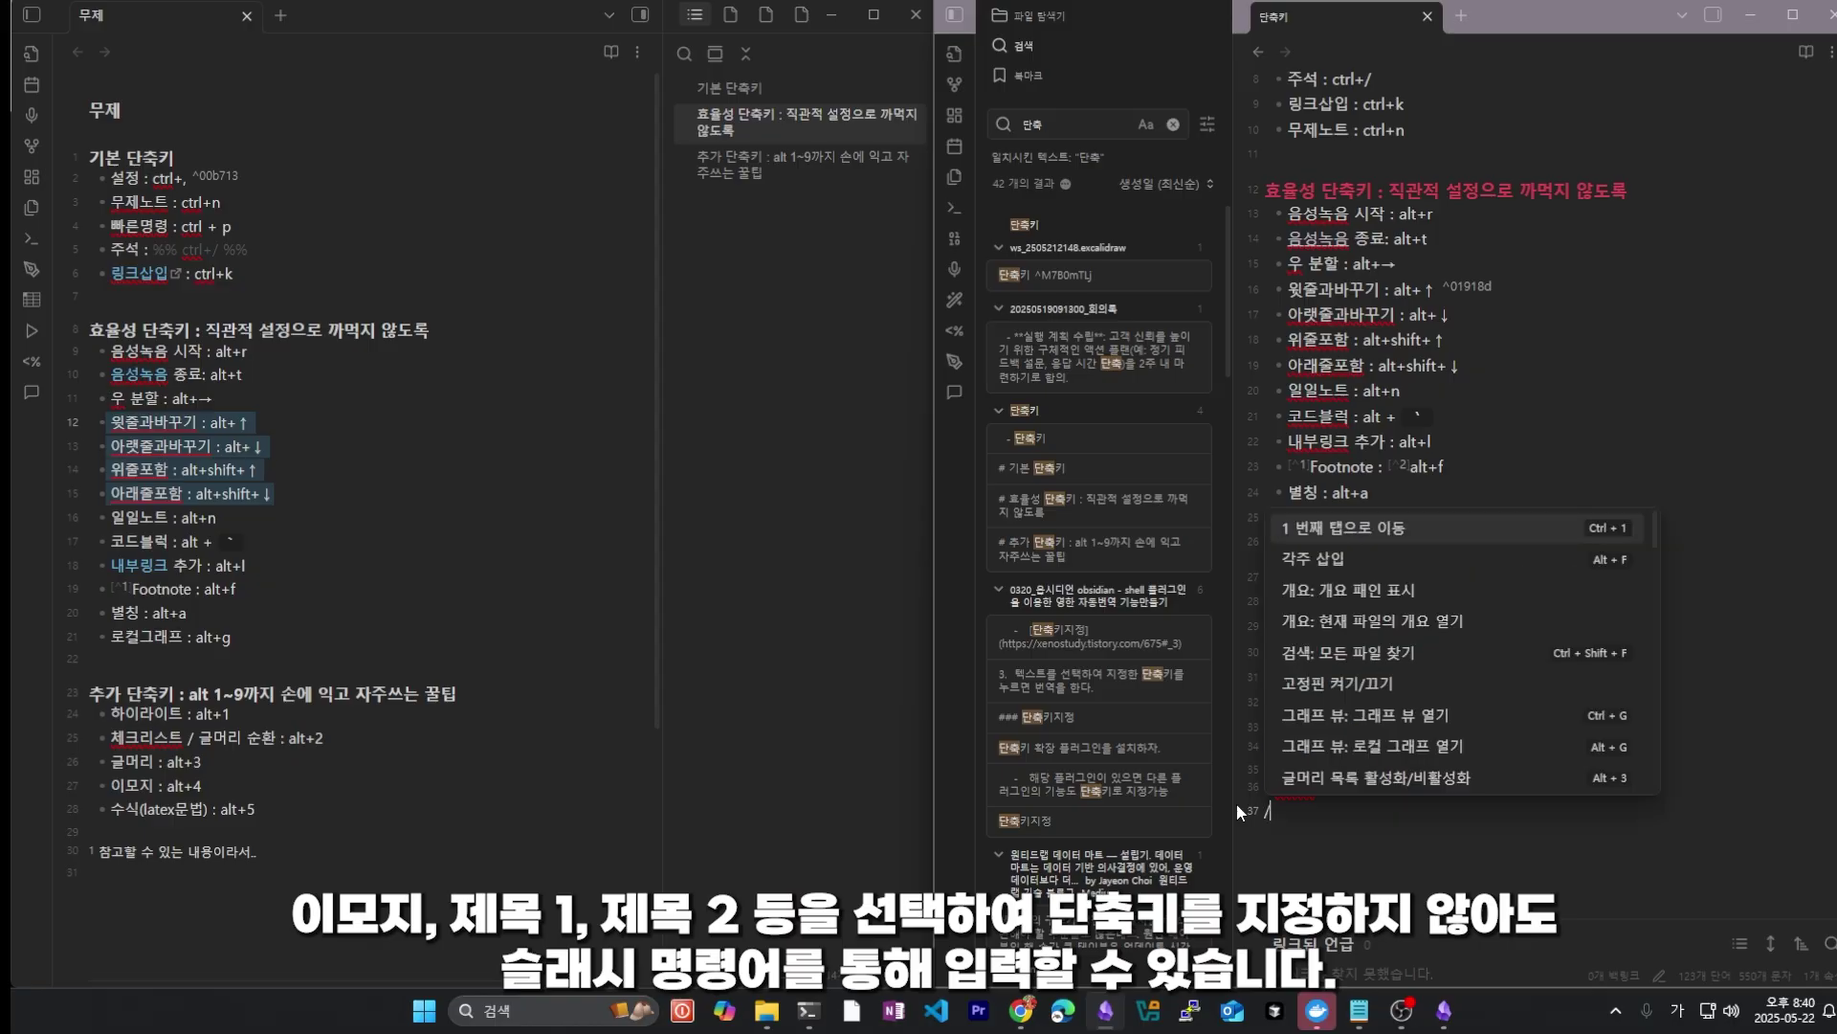
scroll(1397, 709, down, 3)
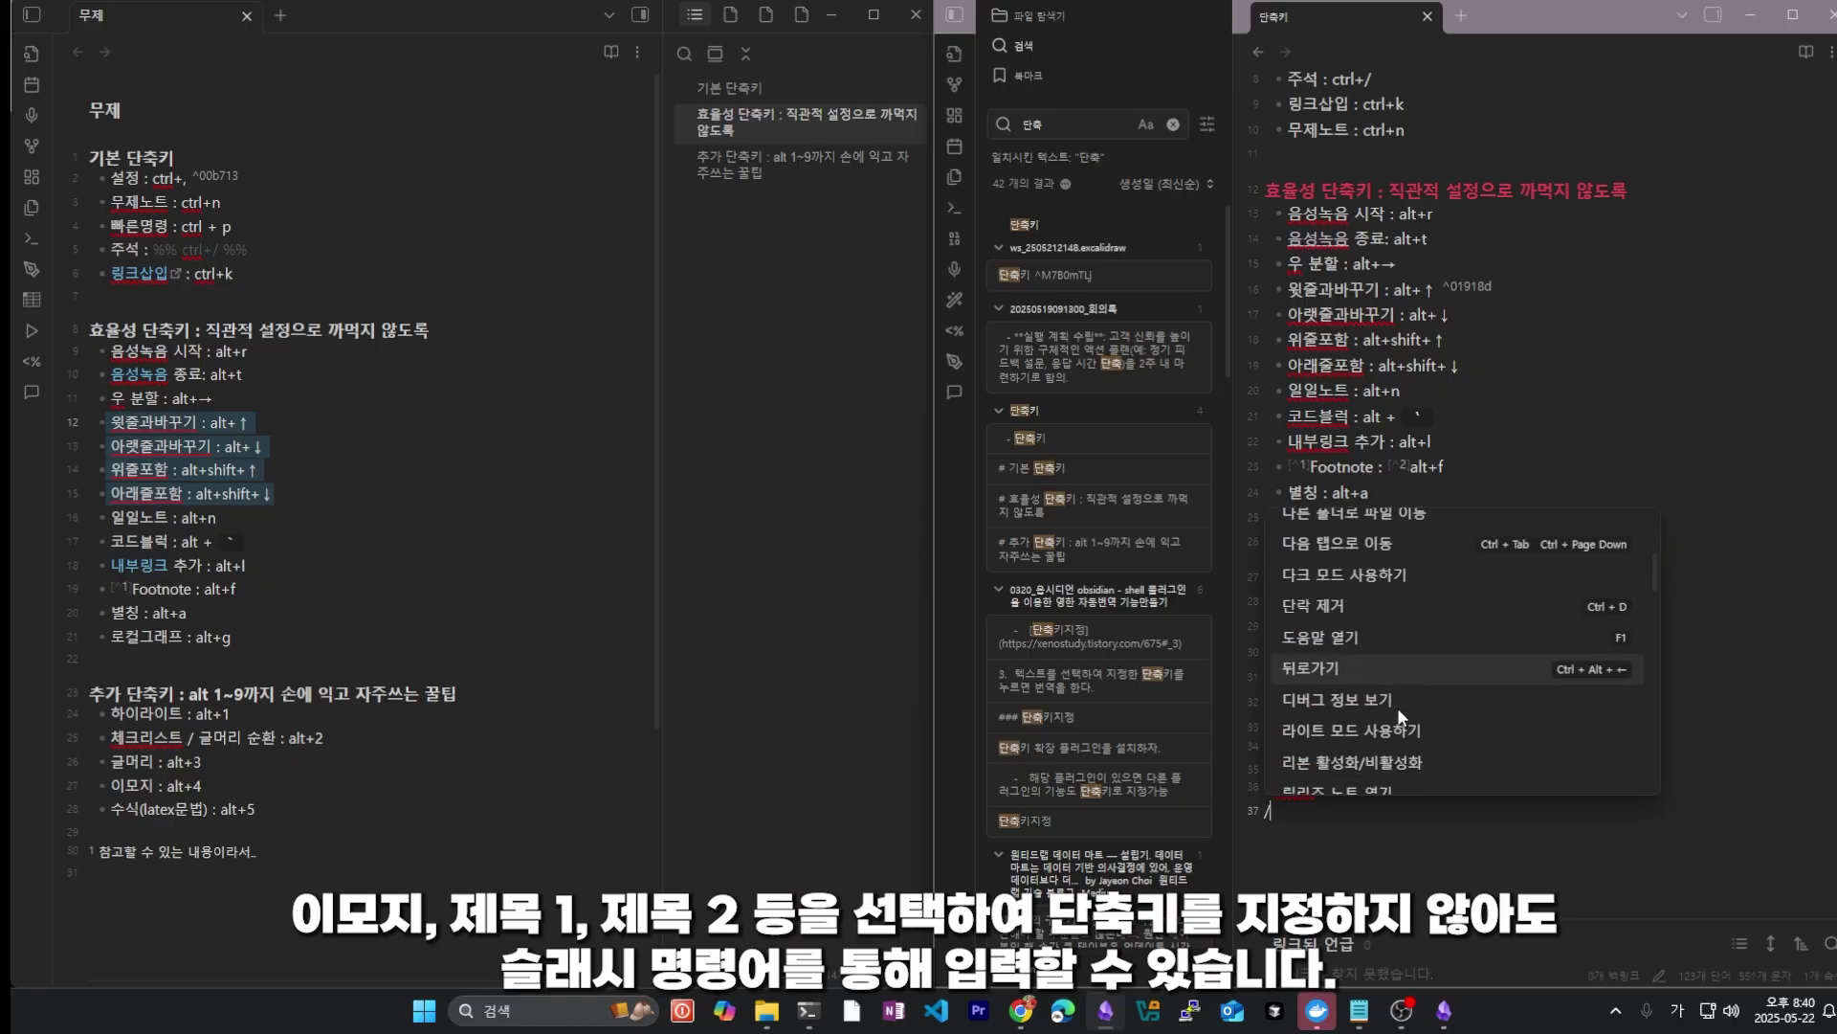
key(Escape)
key(BackSpace)
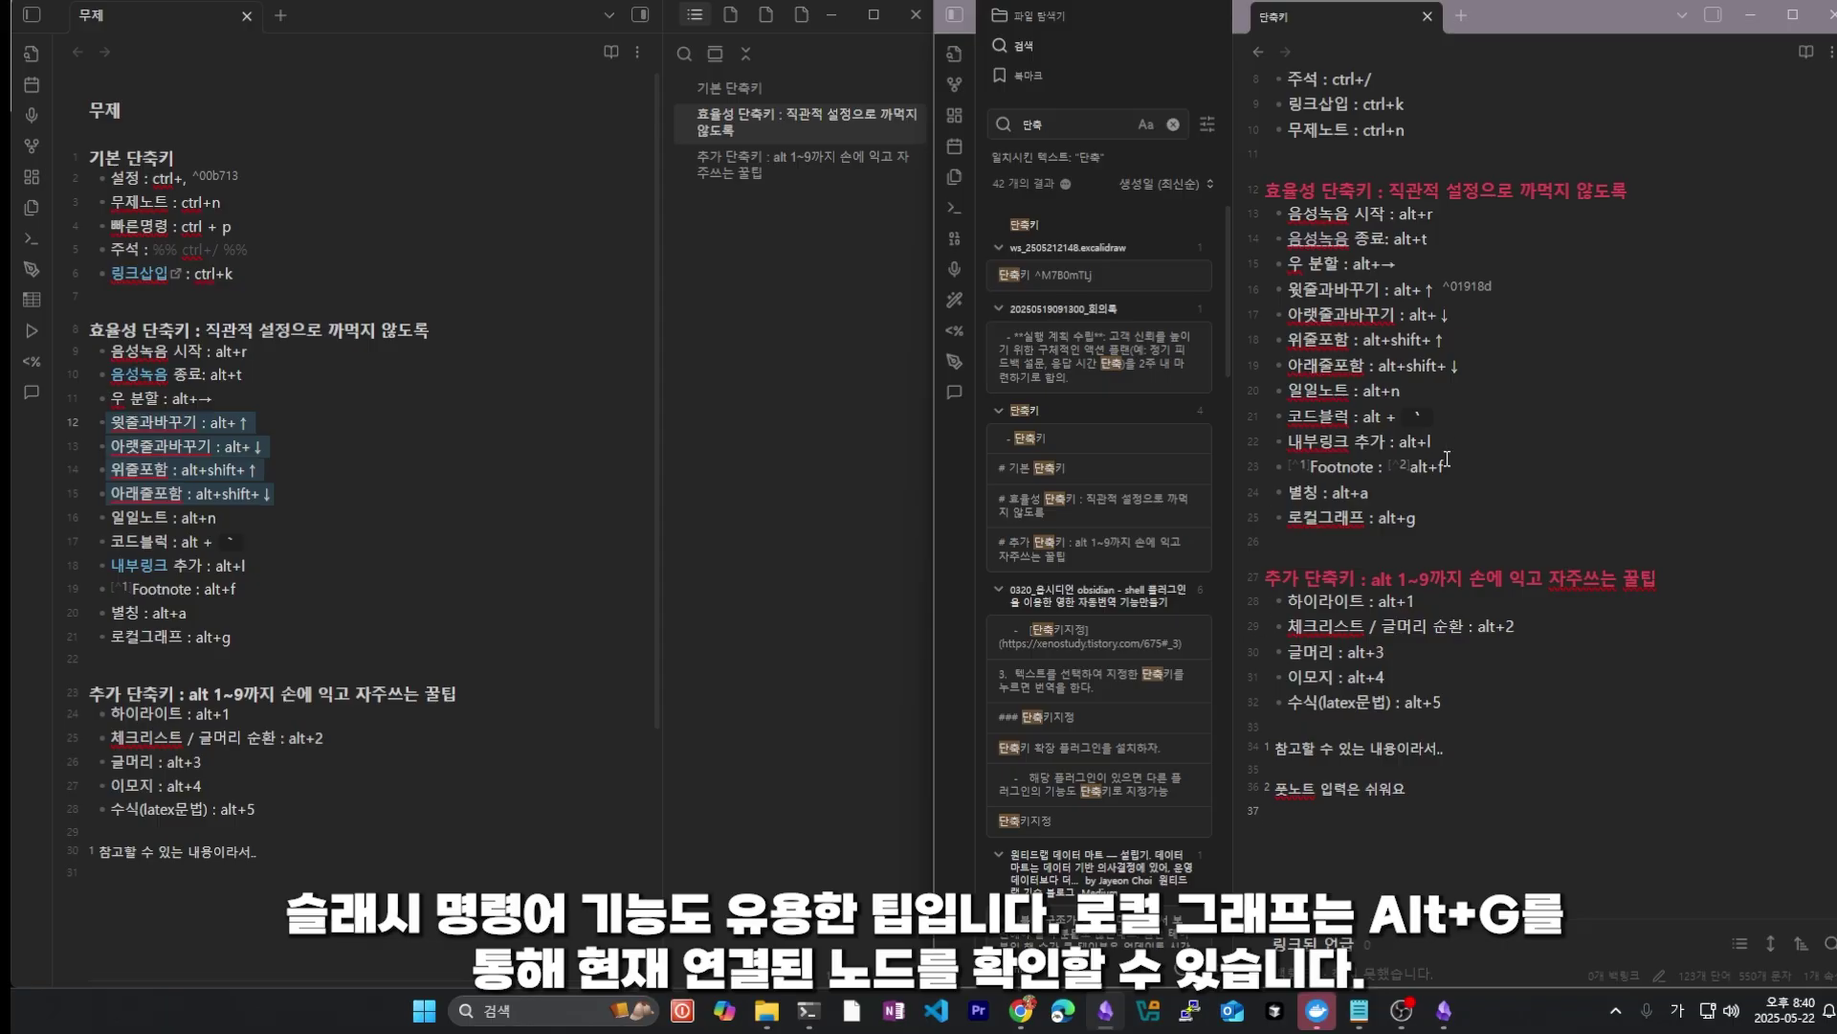
Step: Open the local graph of the 단축키 note from the 로컬그래프 line to view its linked nodes, and close it
click(1459, 514)
key(alt+g)
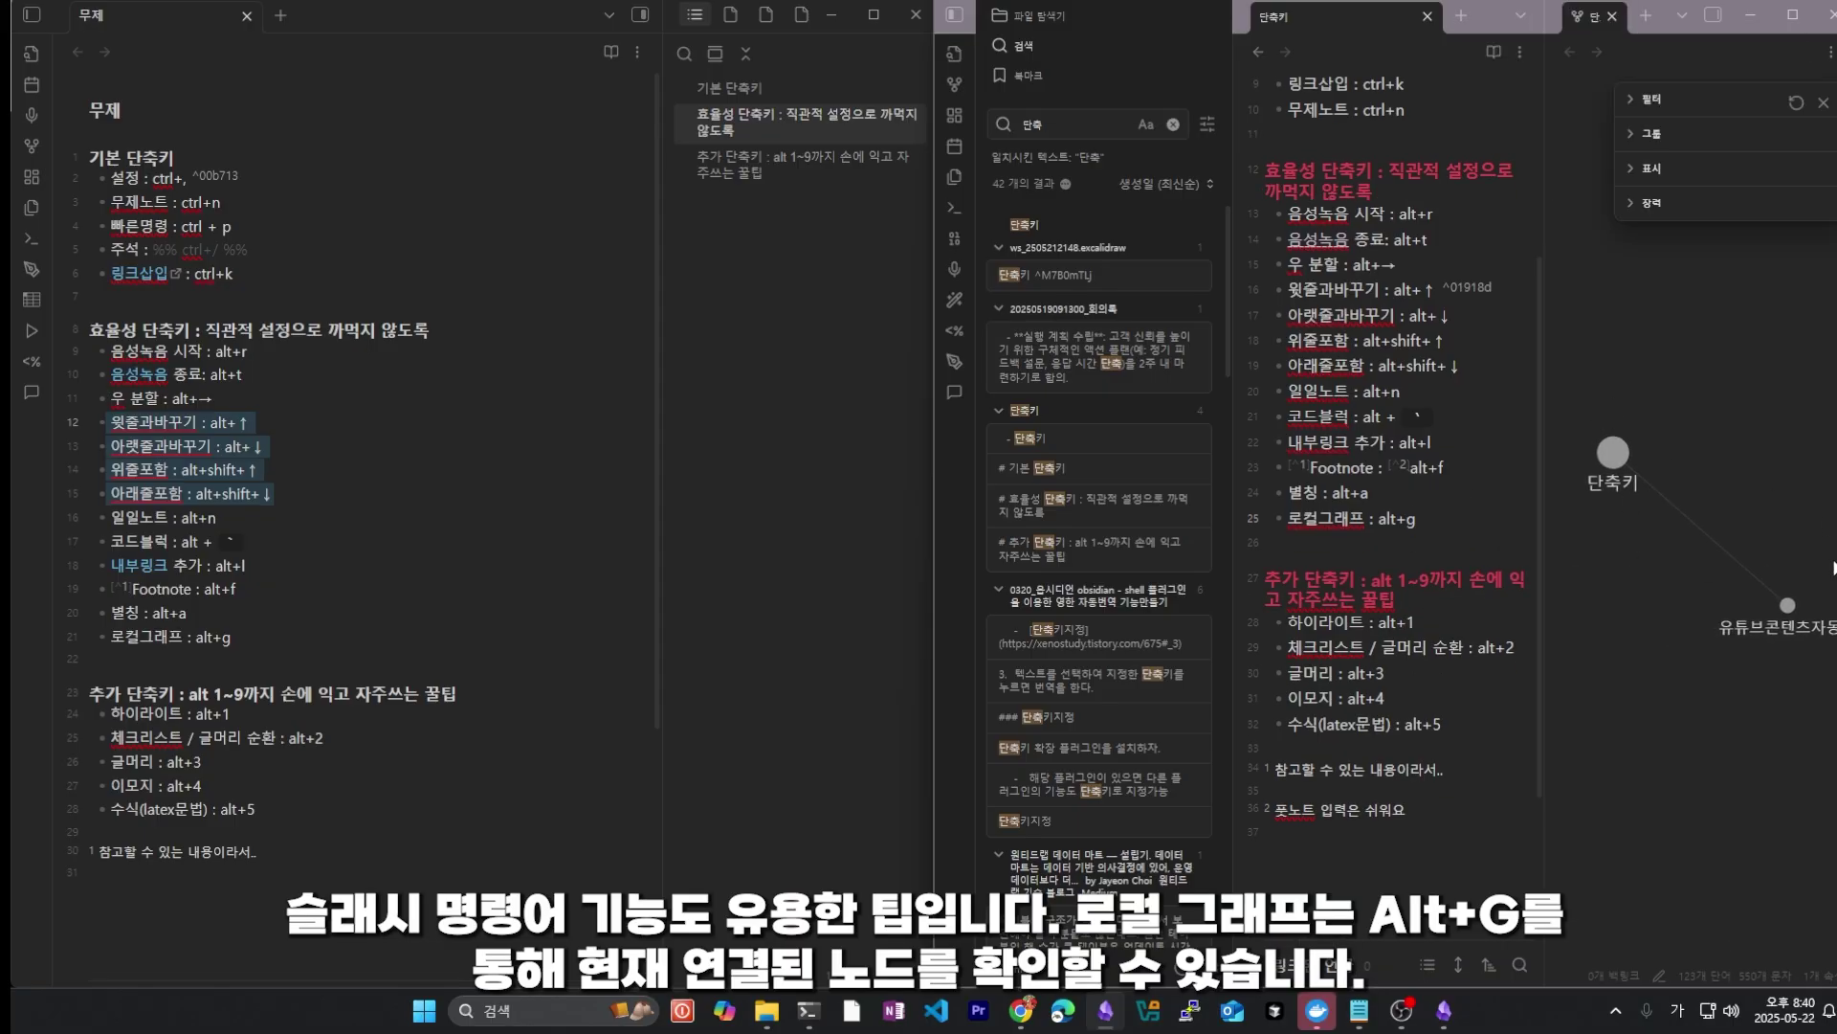
drag(1431, 630, 1290, 623)
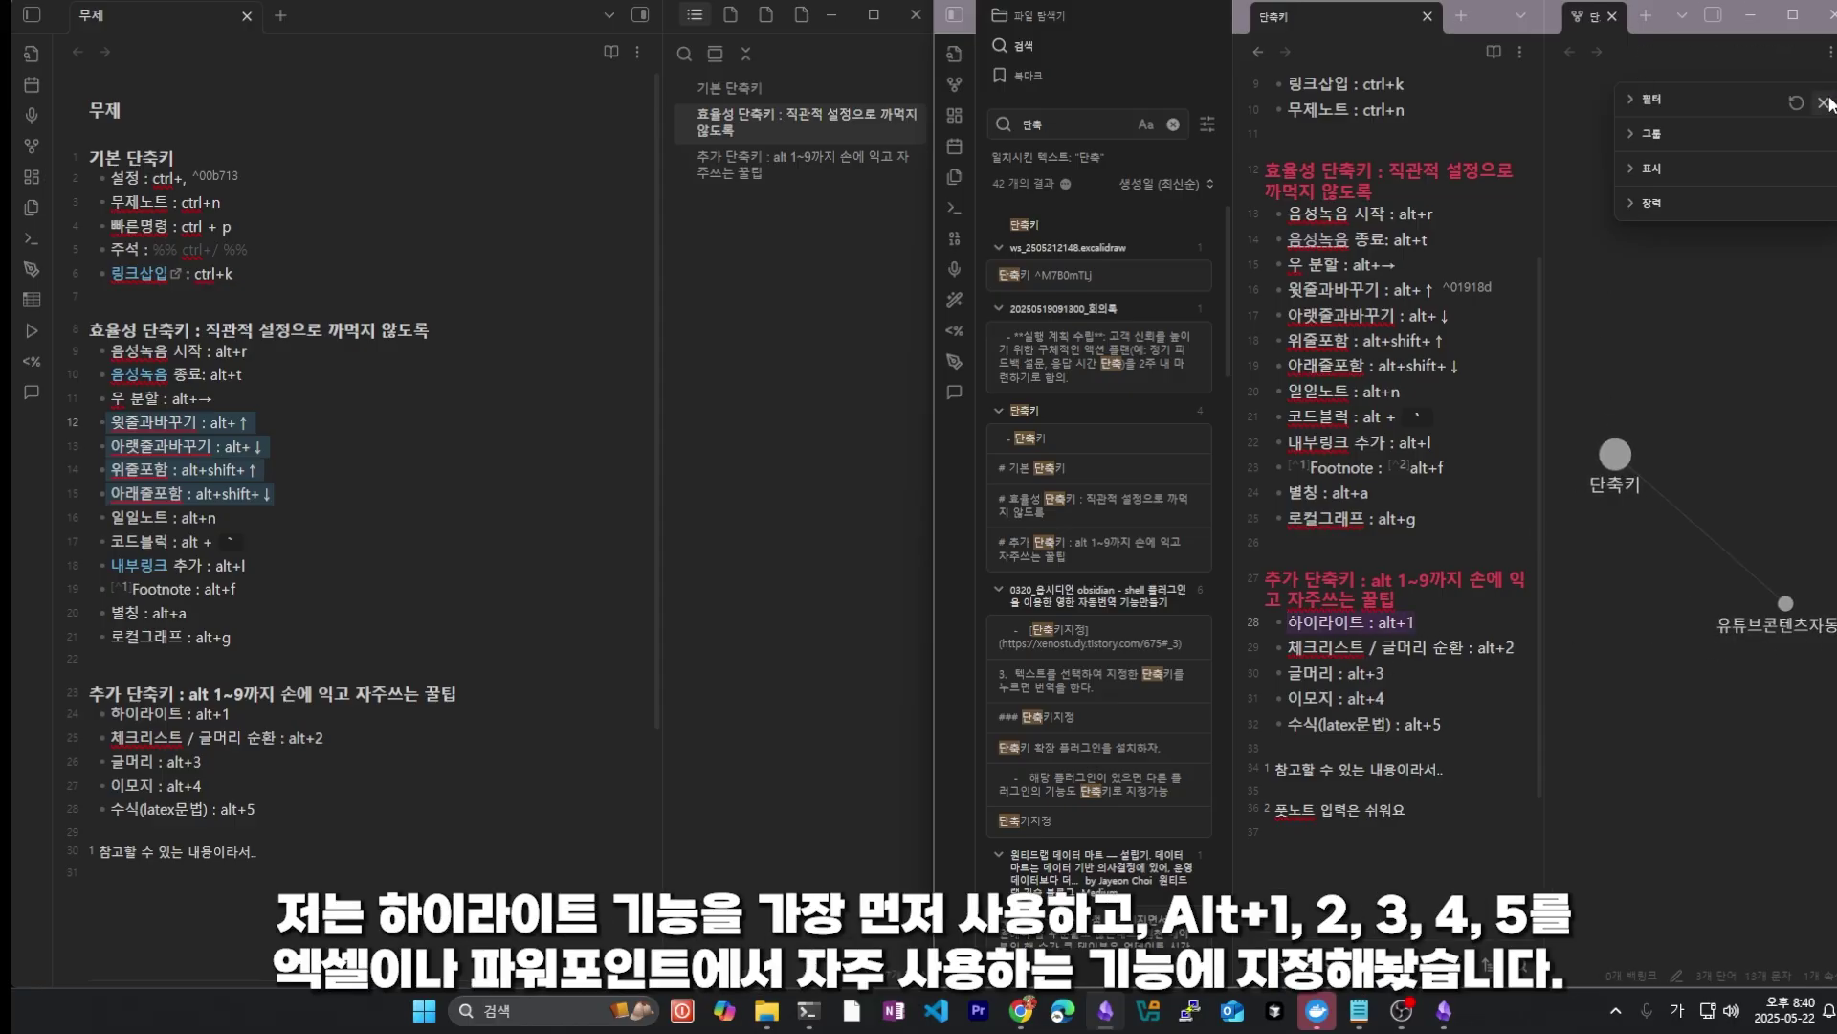
click(1612, 16)
click(1380, 651)
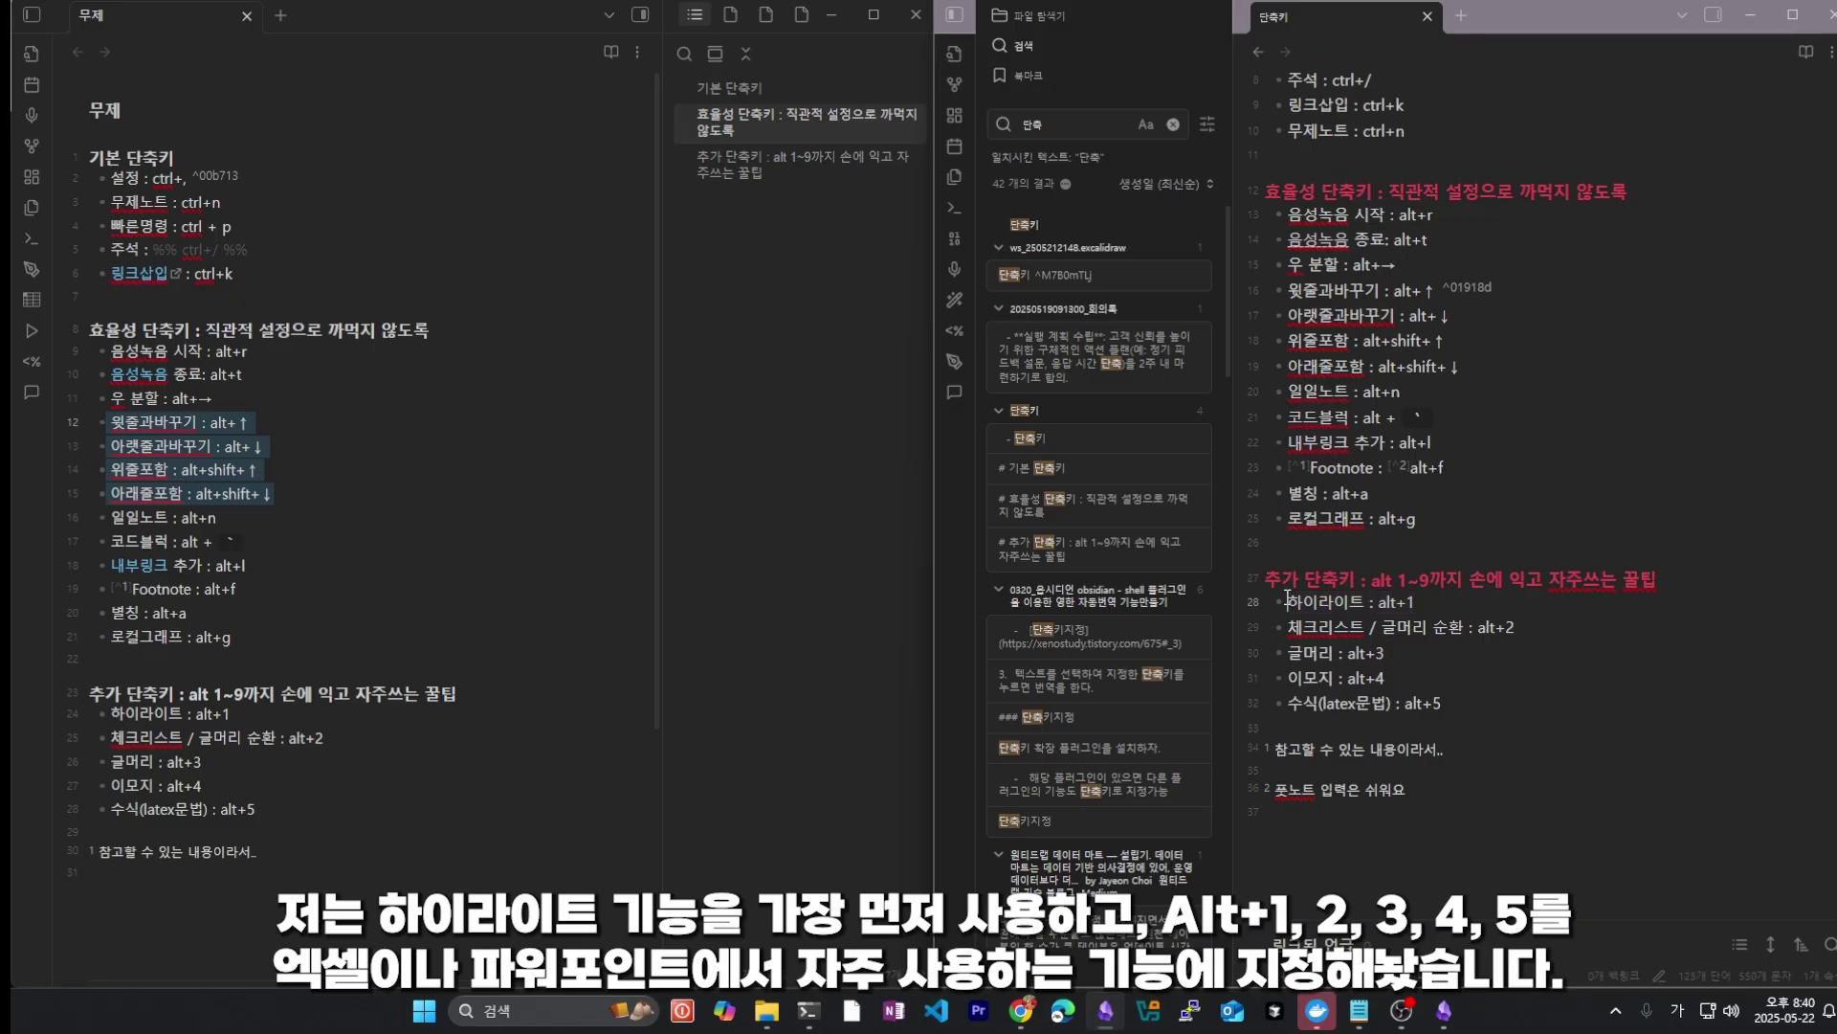
drag(1288, 603, 1485, 605)
drag(1290, 632, 1540, 629)
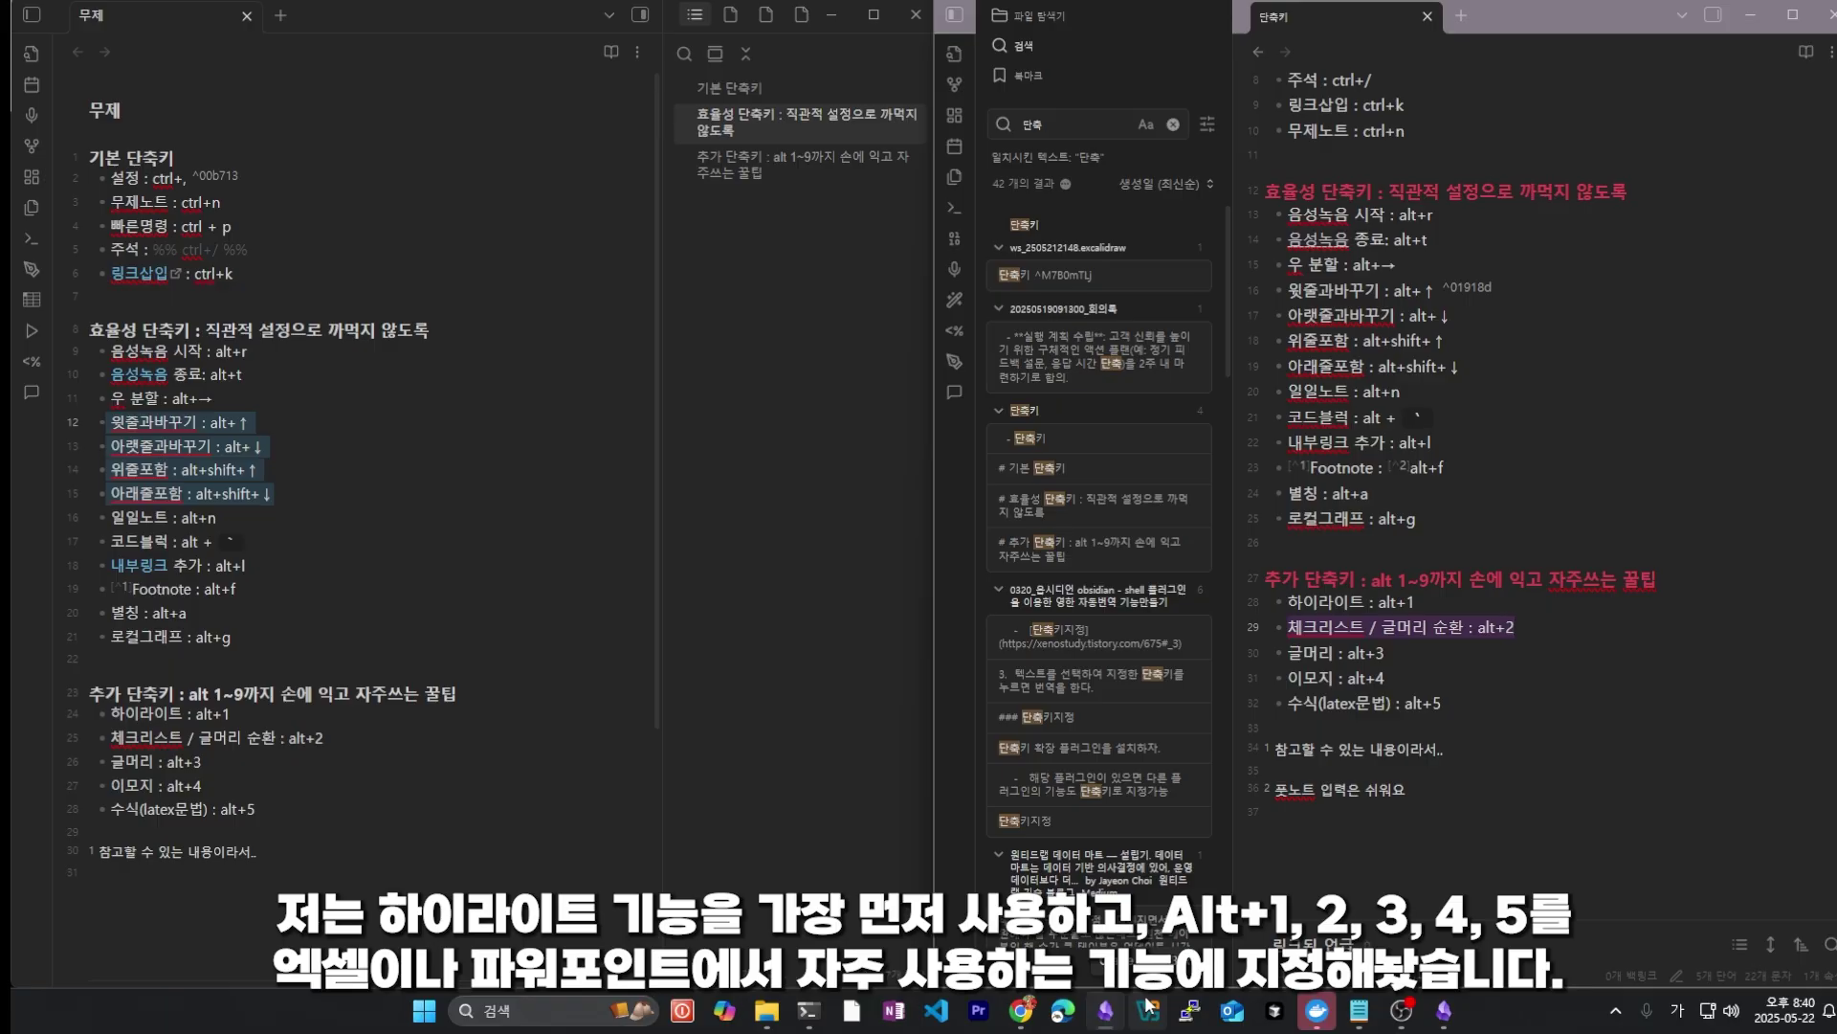
click(1493, 342)
click(1313, 339)
drag(1302, 241, 1422, 262)
click(1308, 297)
drag(1349, 340, 1350, 367)
Step: Make the text 윗줄과바꾸기 bold and italic in the efficiency shortcuts list
drag(1289, 290, 1381, 289)
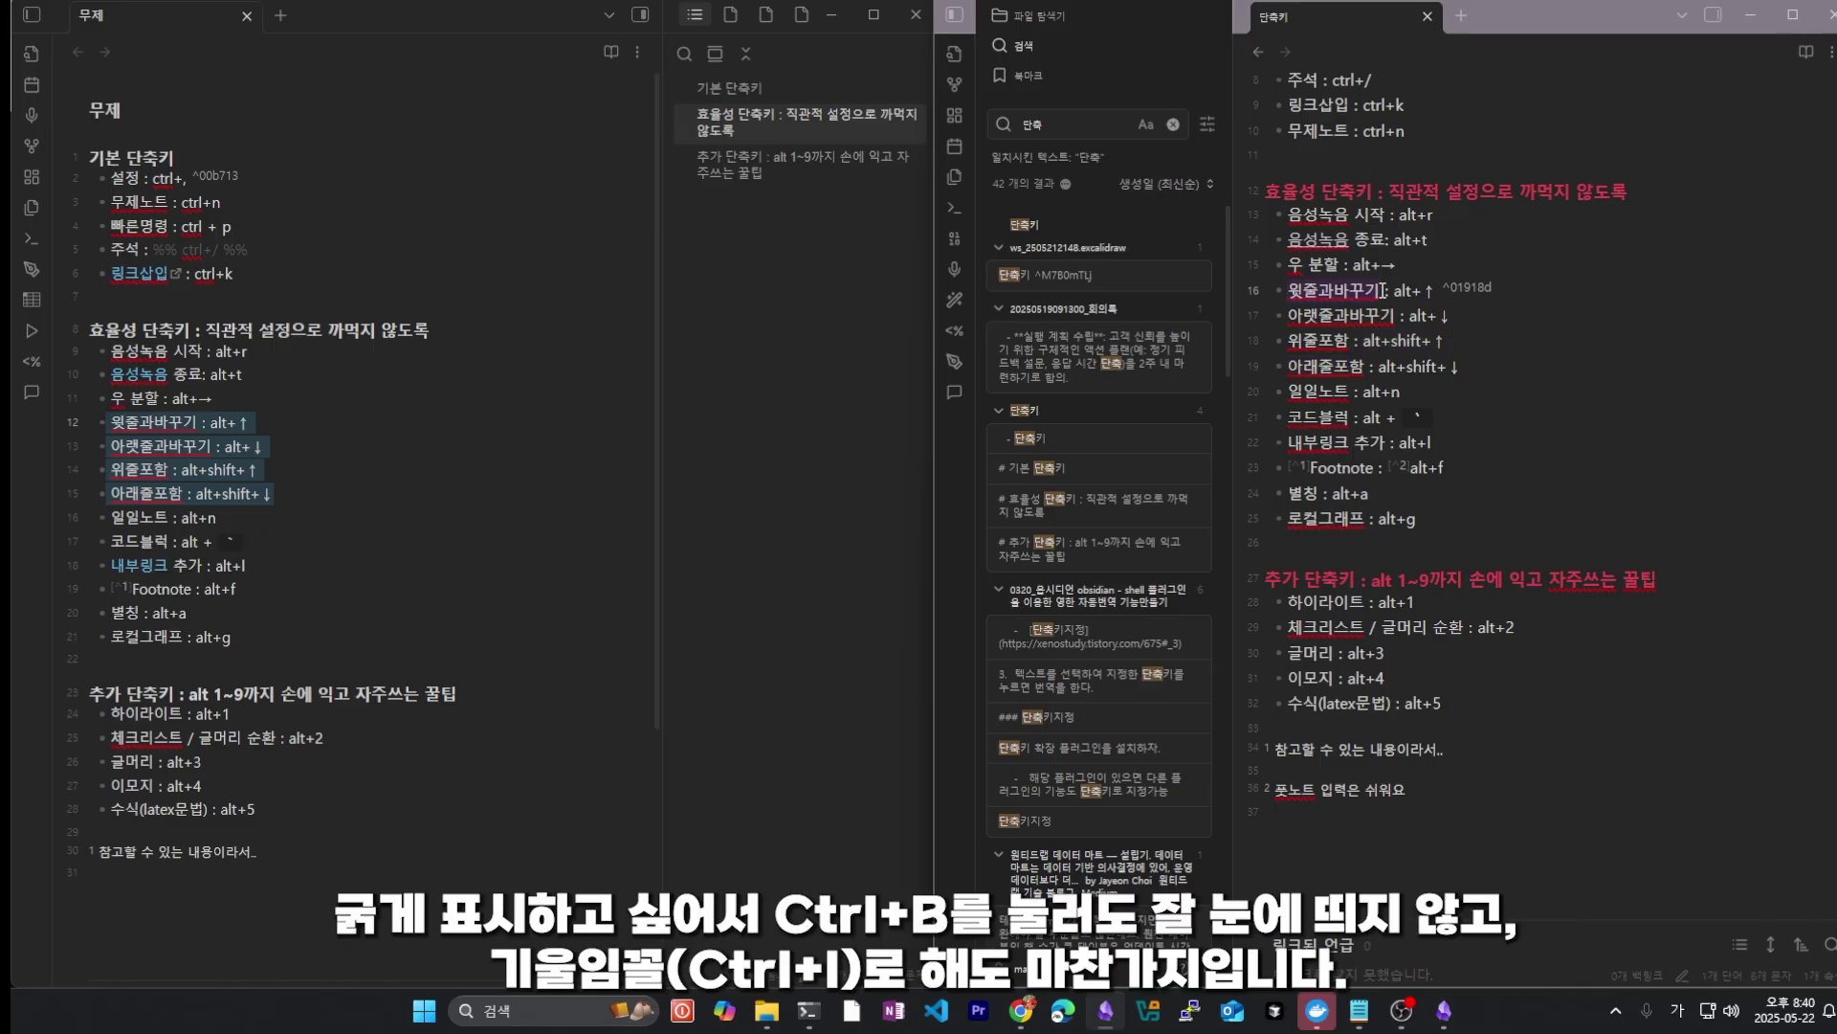
key(ctrl+b)
click(1373, 365)
double_click(1375, 290)
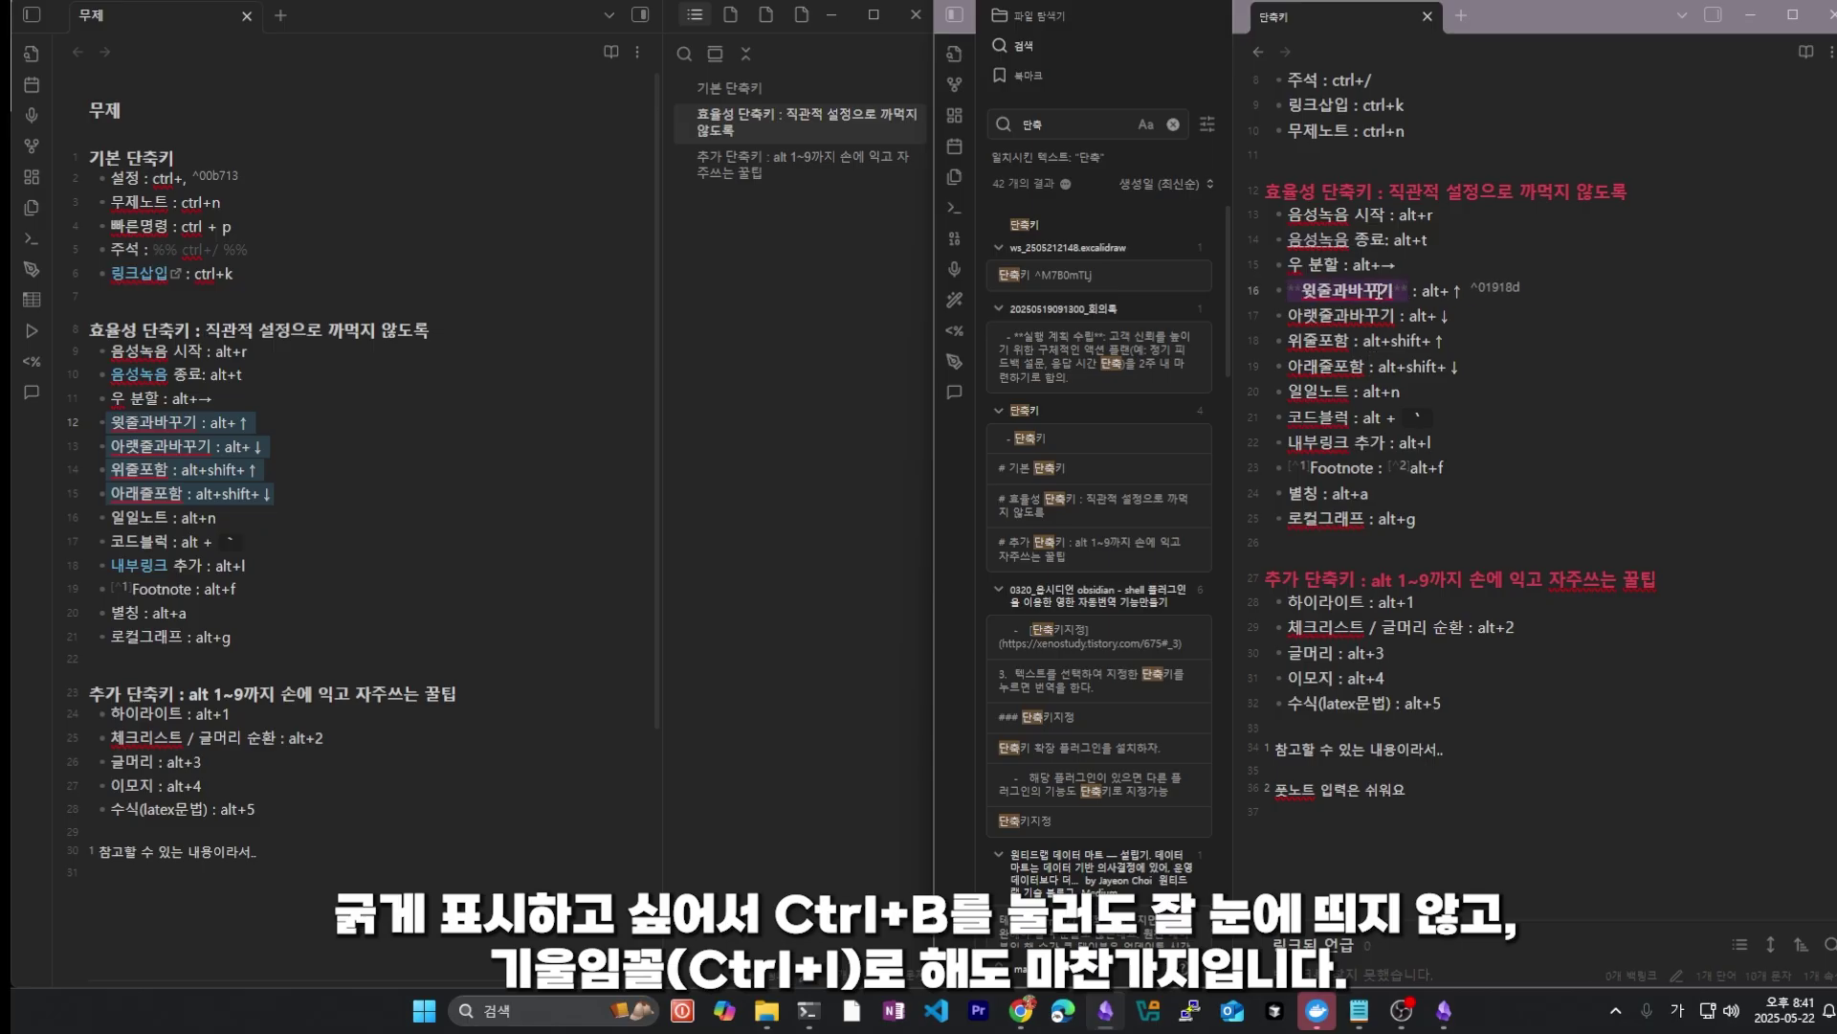
key(ctrl+i)
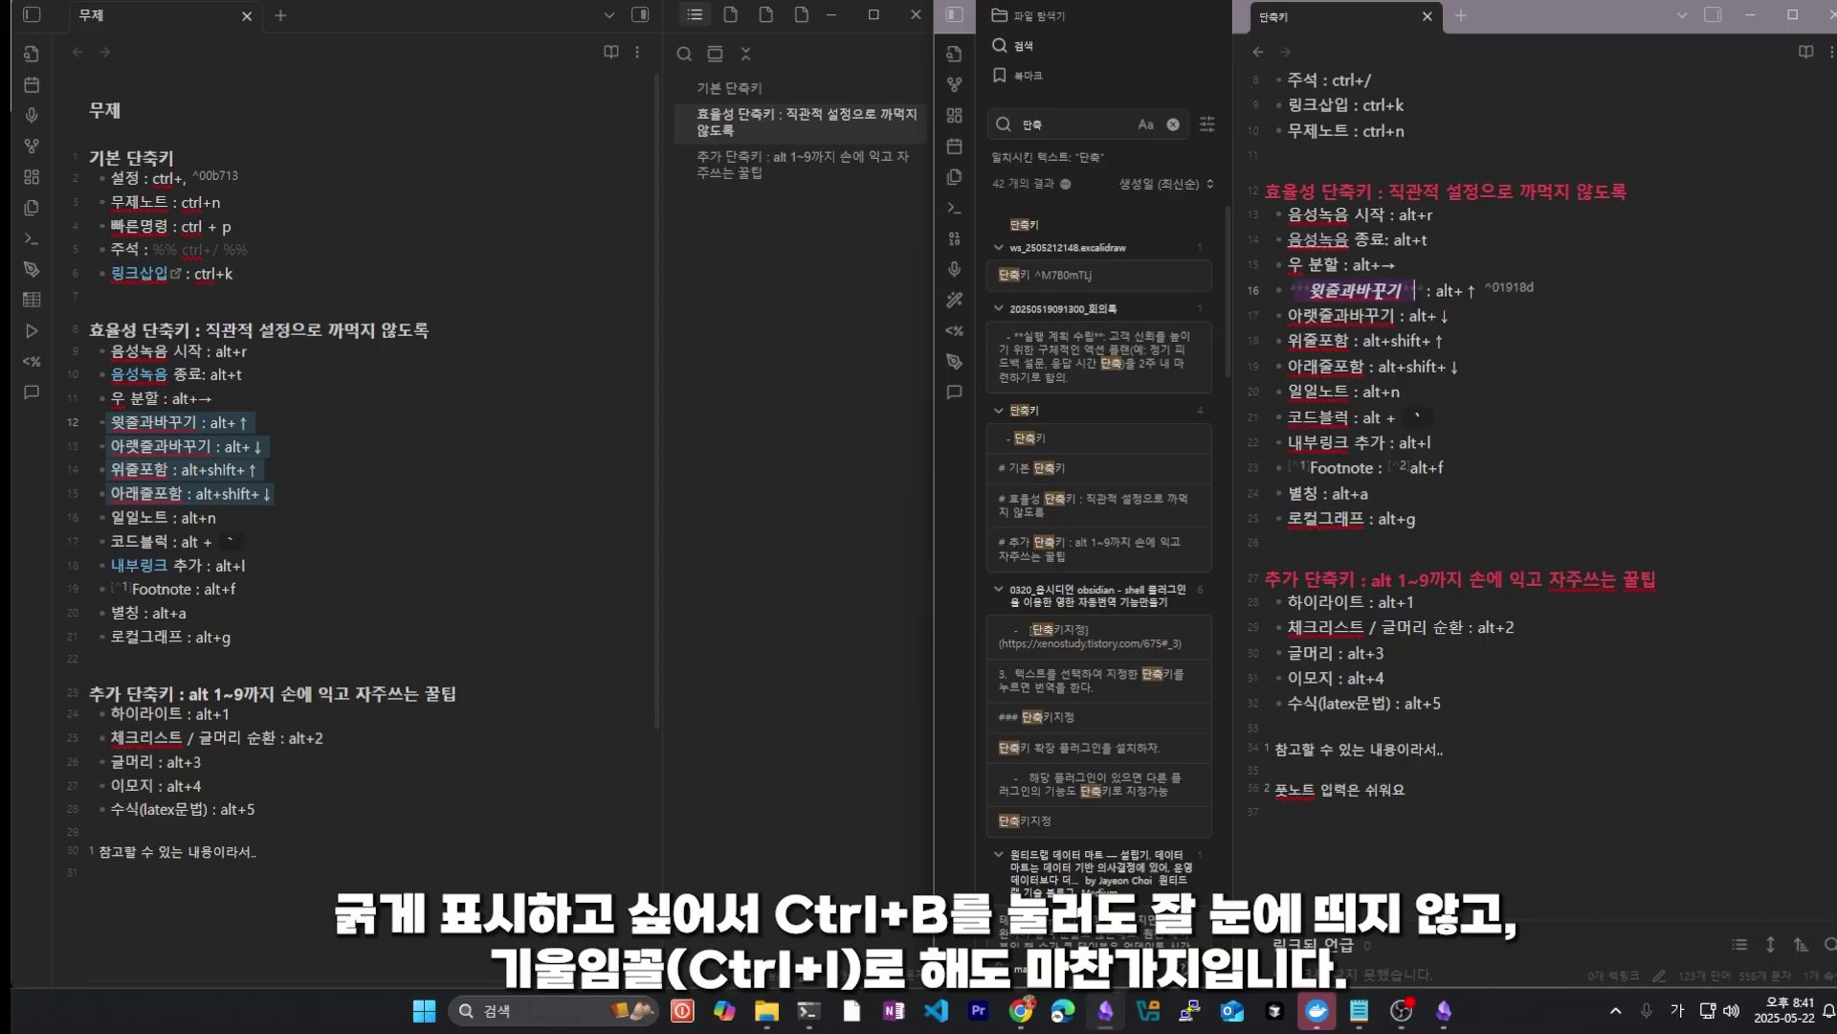
Step: Highlight 윗줄과바꾸기, the 줄과바꾸 part of 아랫줄과바꾸기, and the 아래줄 part of 아래줄포함
click(1378, 312)
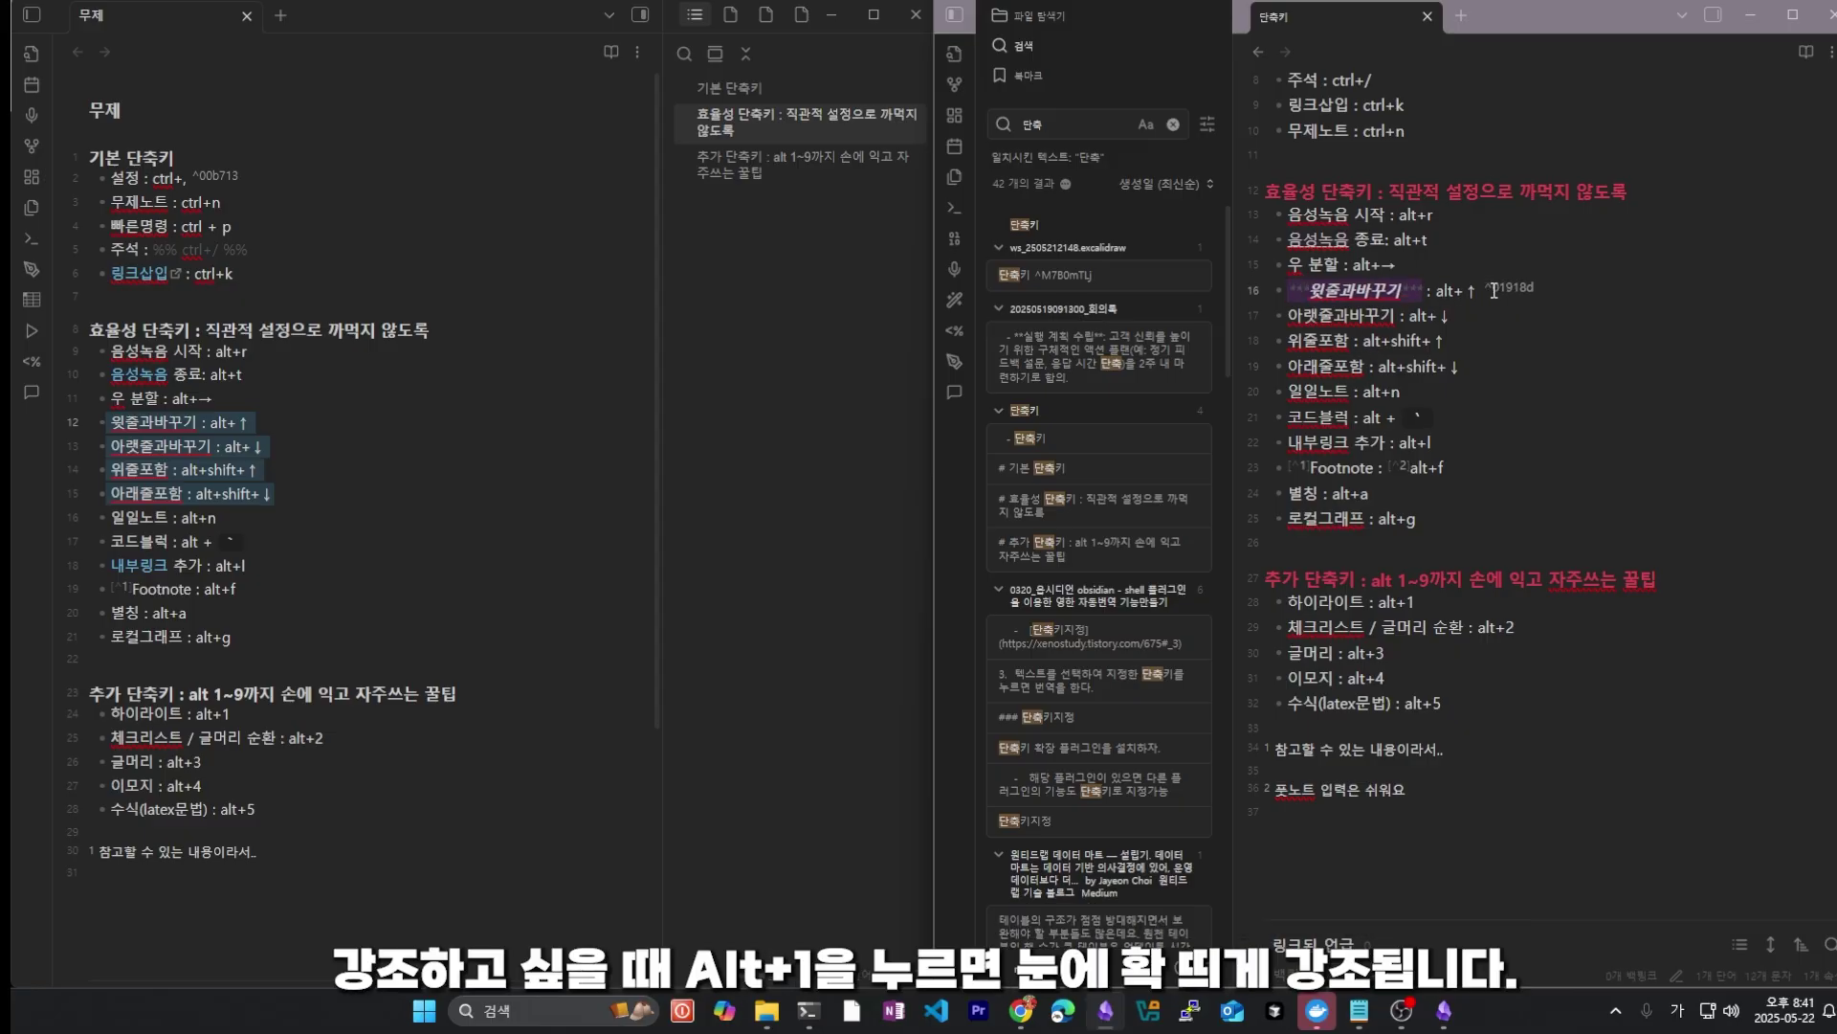
key(alt+1)
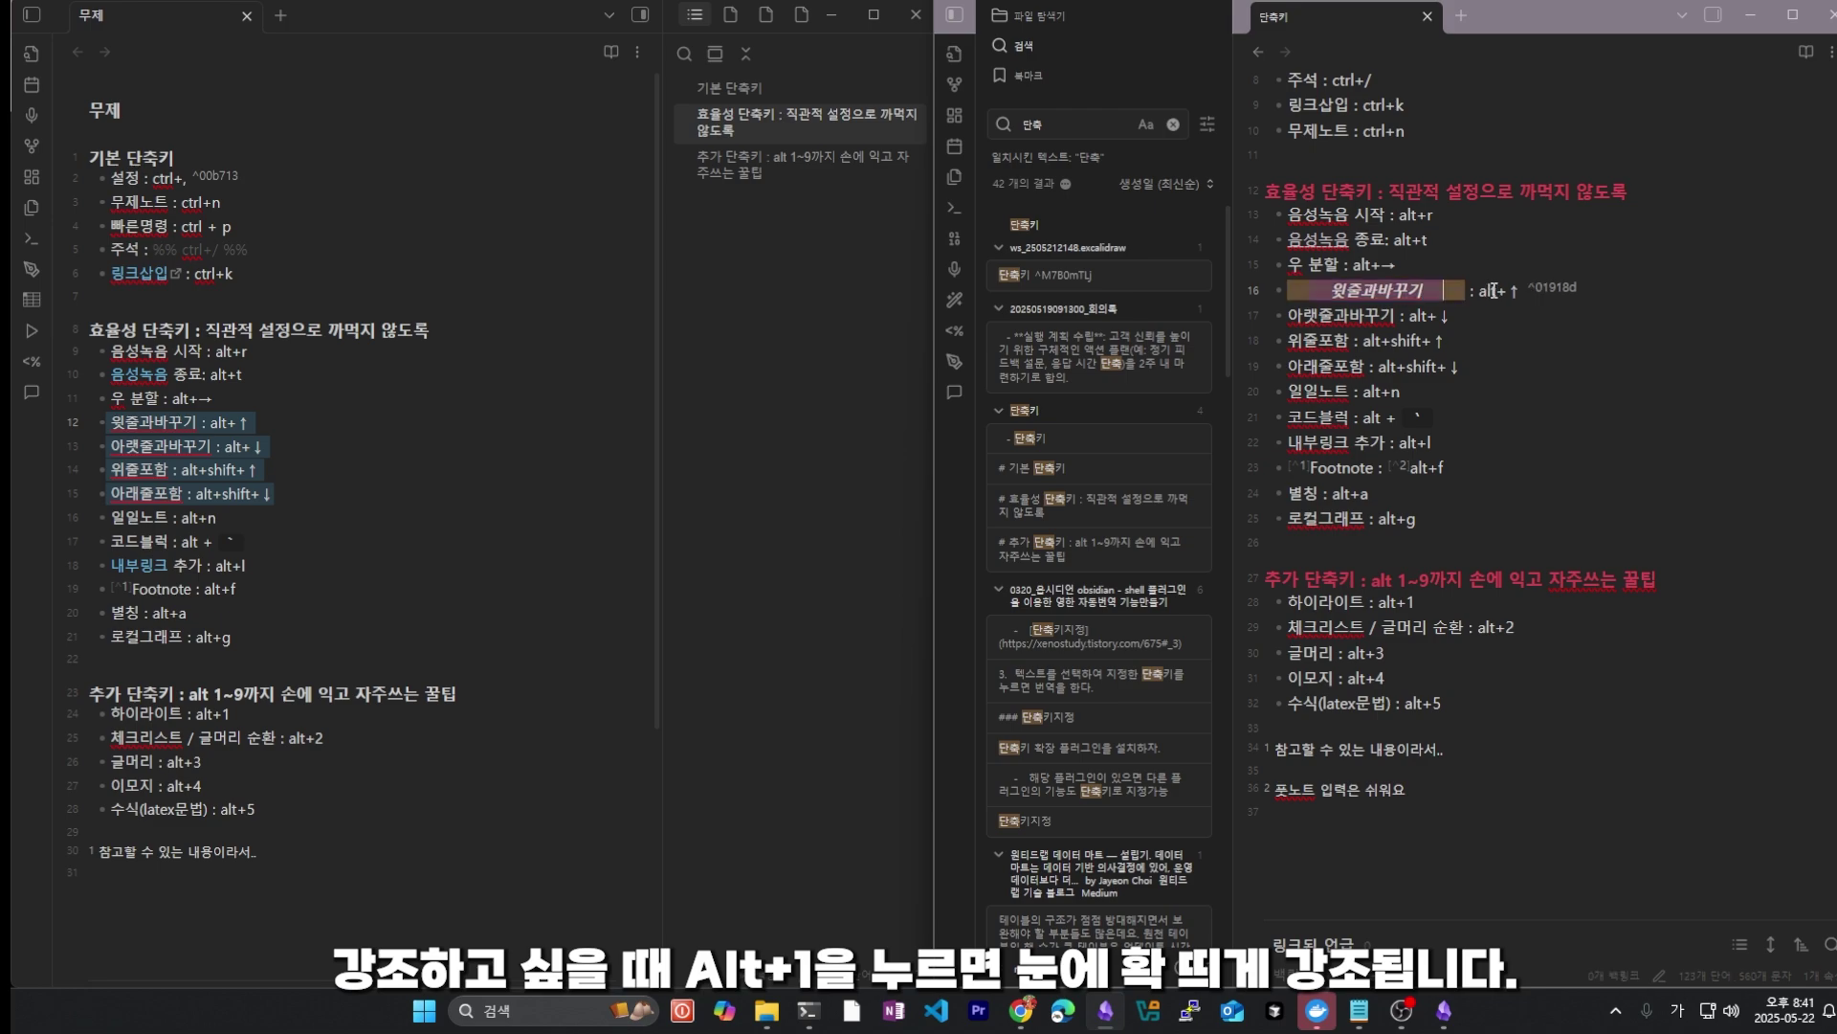
click(1414, 323)
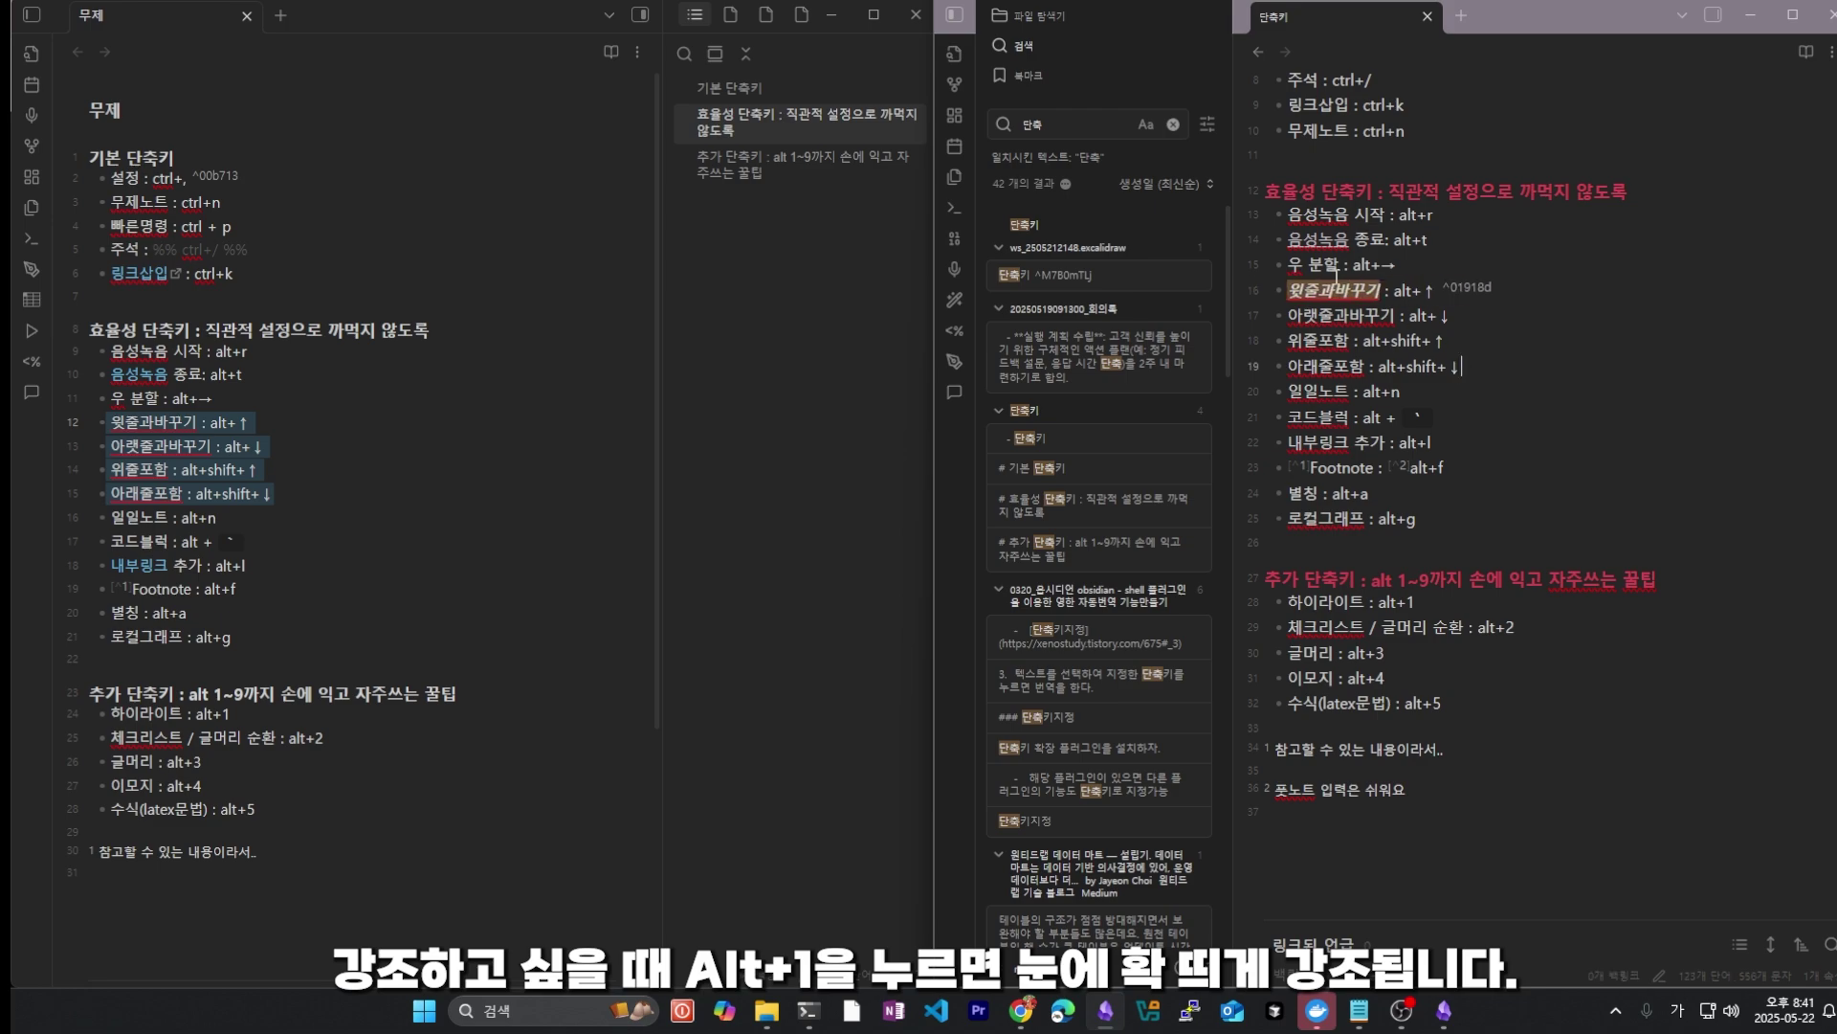
drag(1400, 315, 1289, 372)
key(alt+1)
key(alt+1)
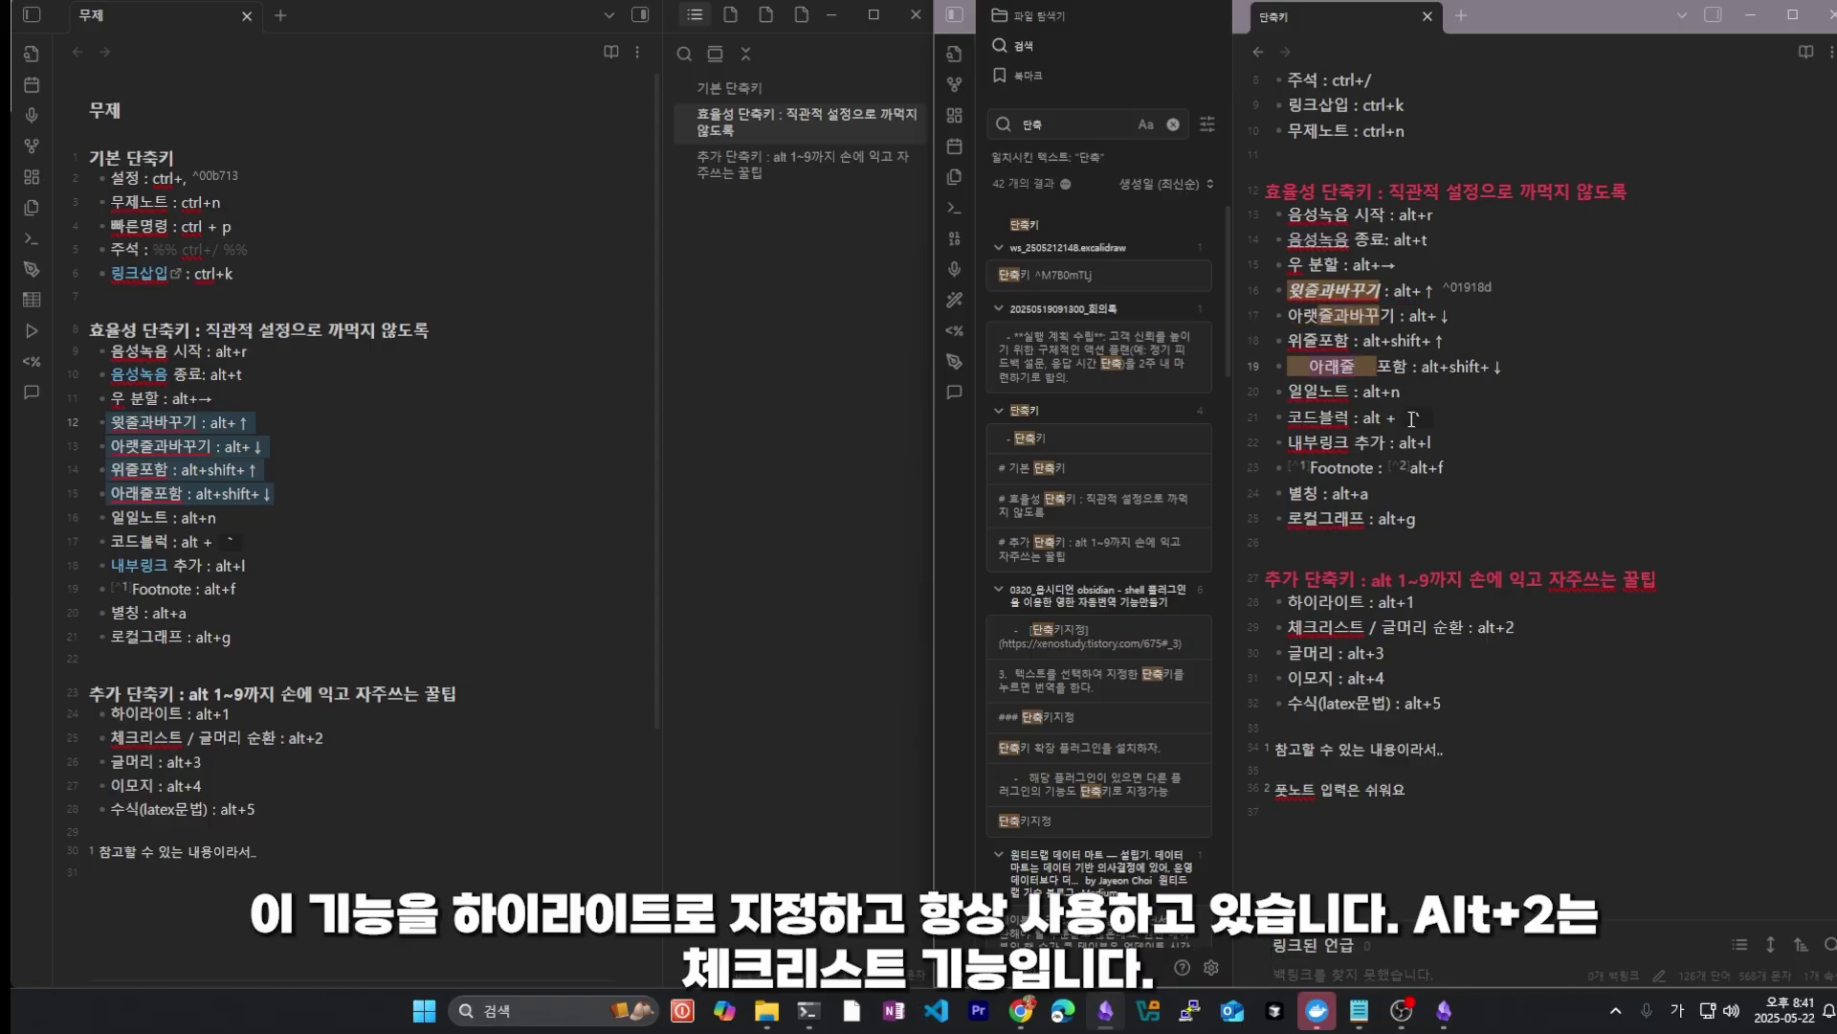
Step: Turn the 체크리스트 / 글머리 순환 line into a checklist item, mark it as done, and select its completion date
drag(1288, 601, 1405, 598)
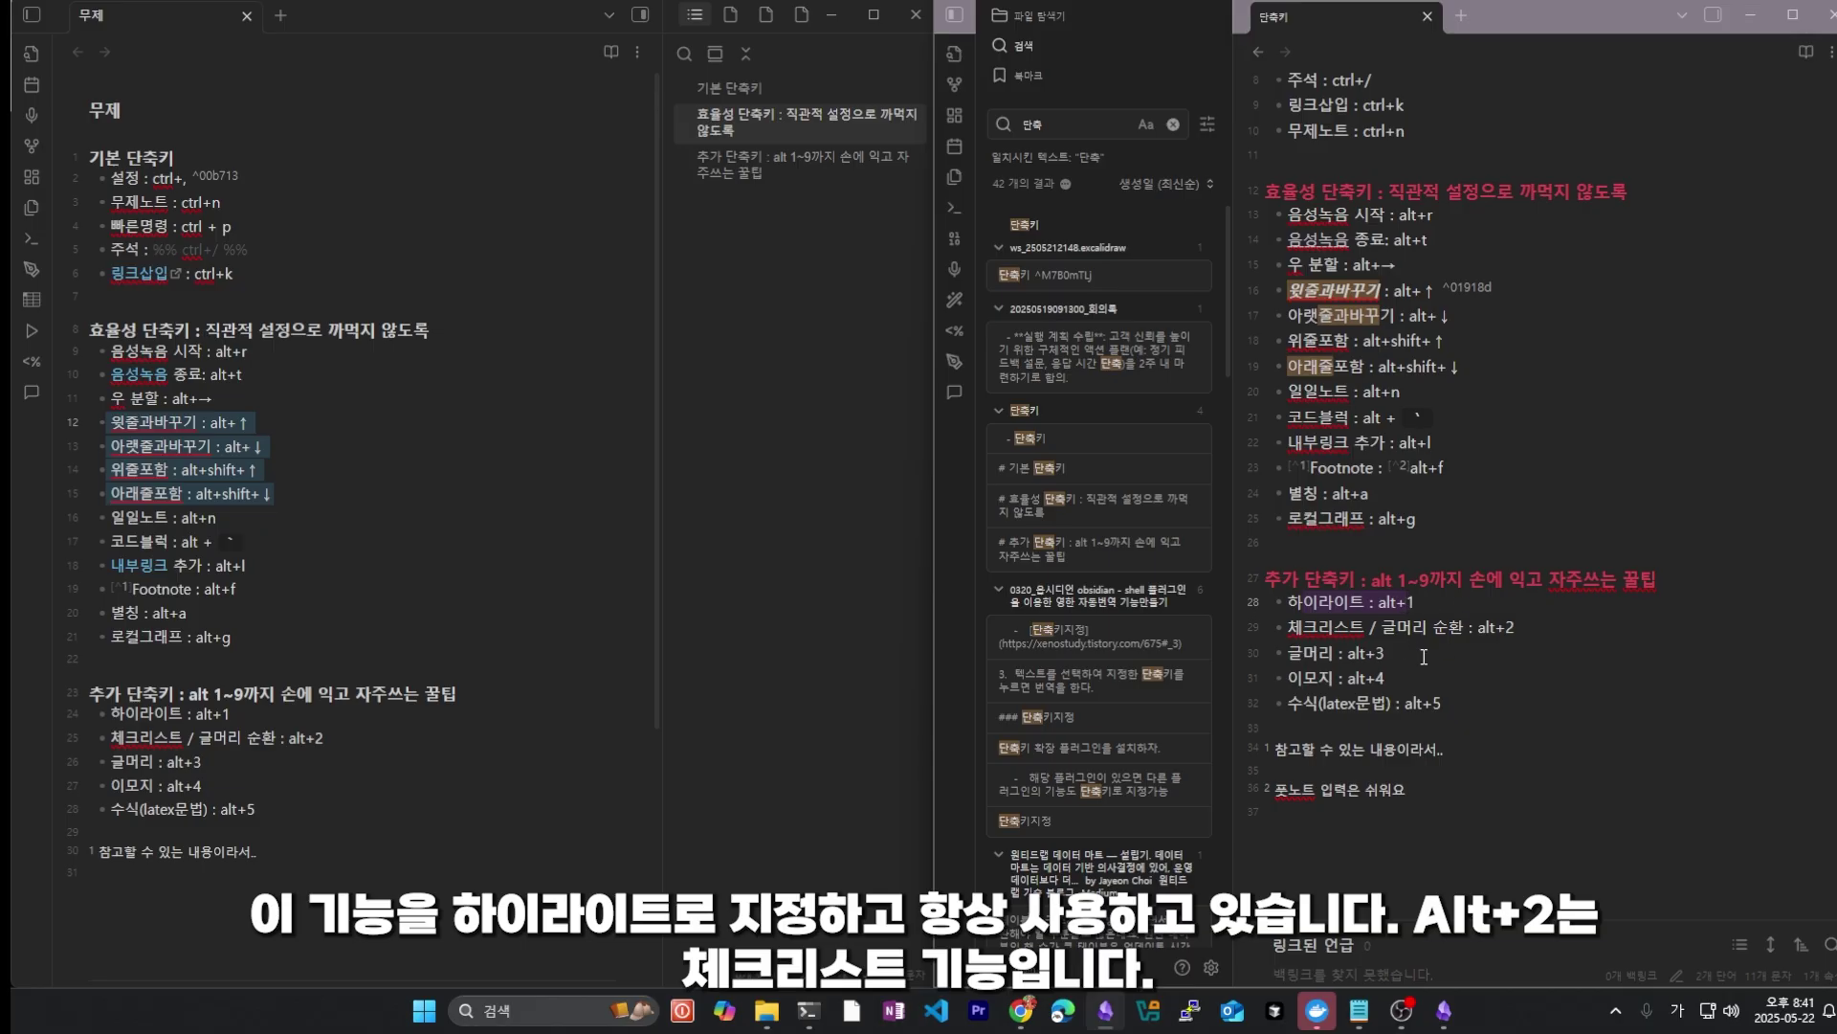
click(1292, 628)
key(alt+2)
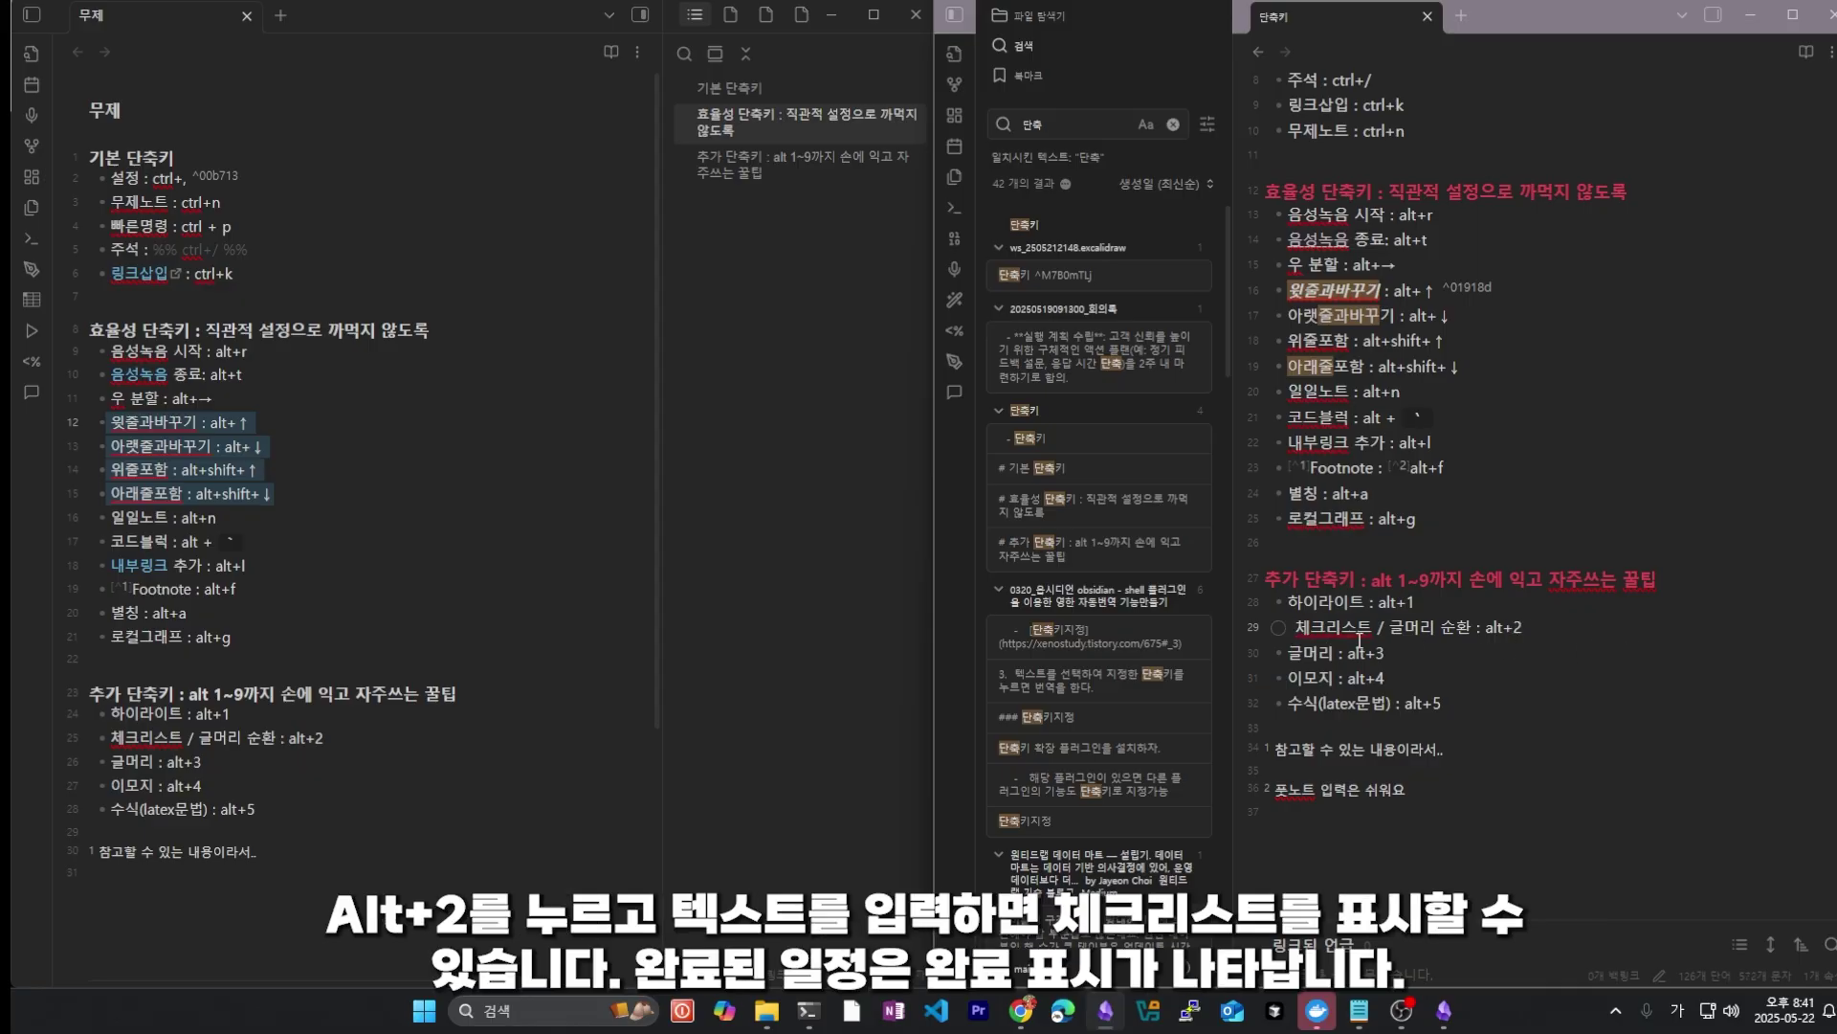
click(1280, 627)
click(1548, 717)
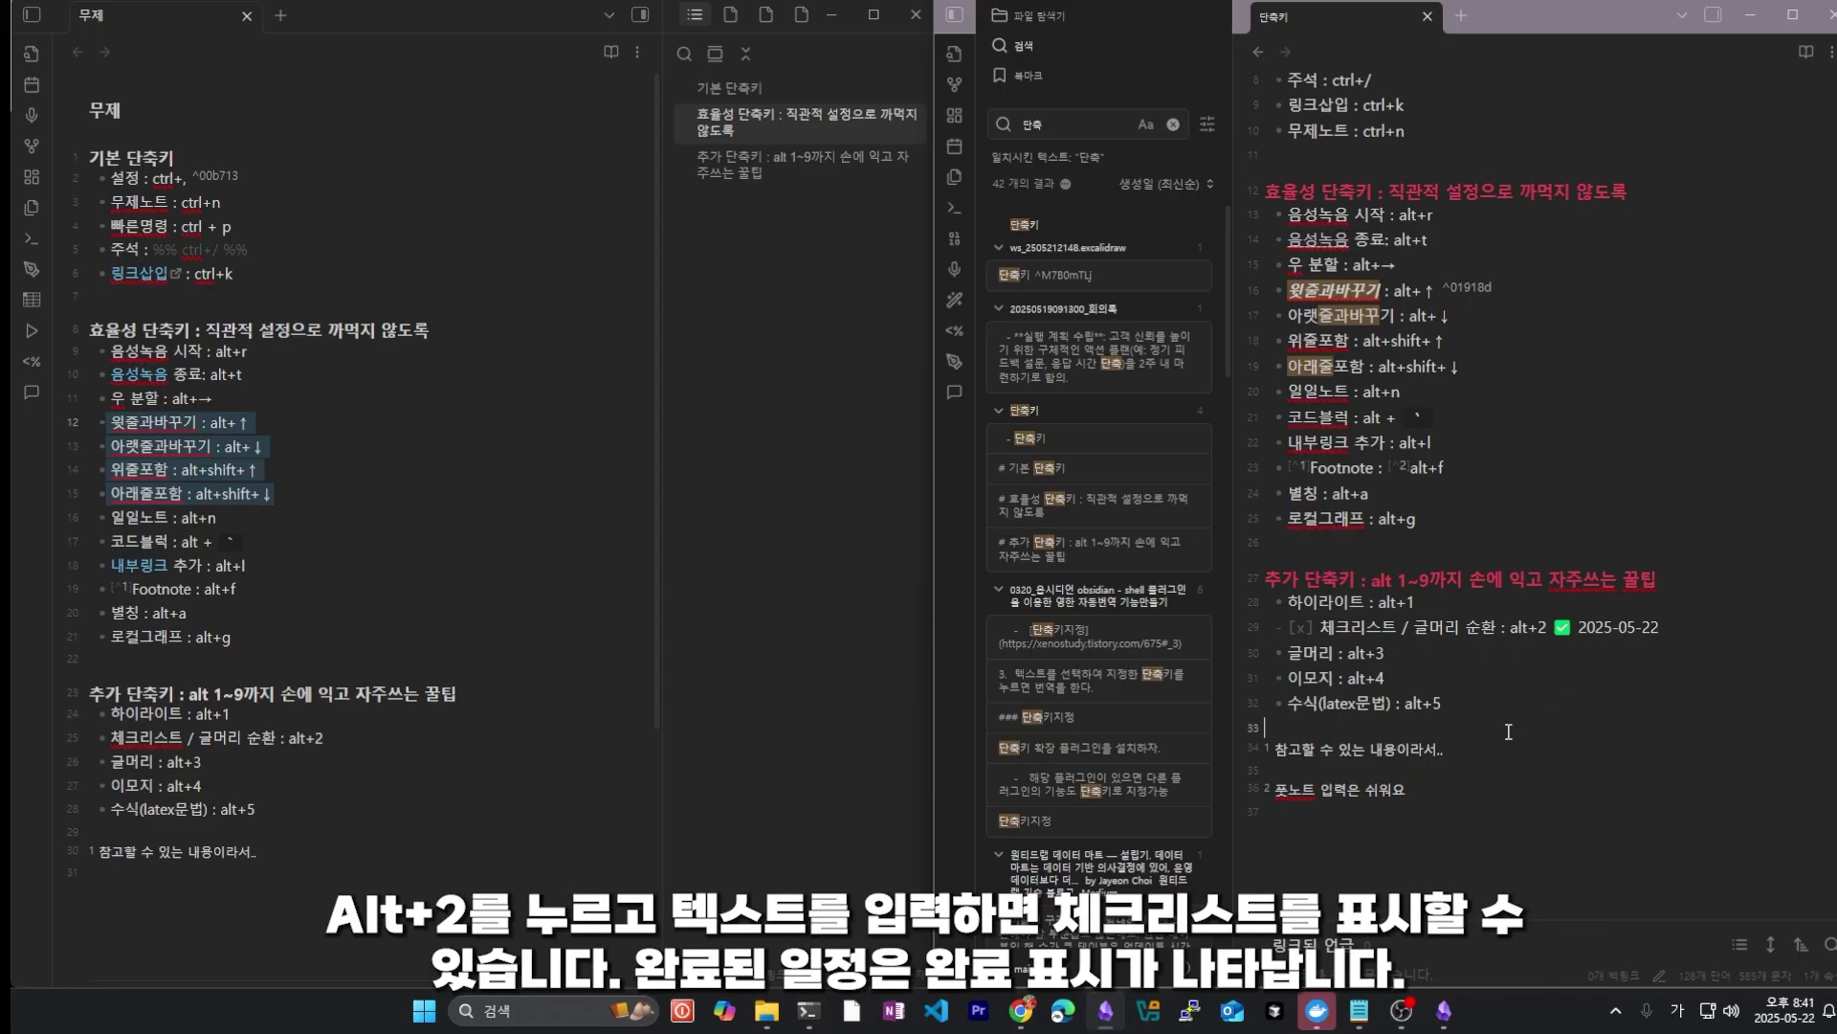
drag(1529, 629, 1660, 631)
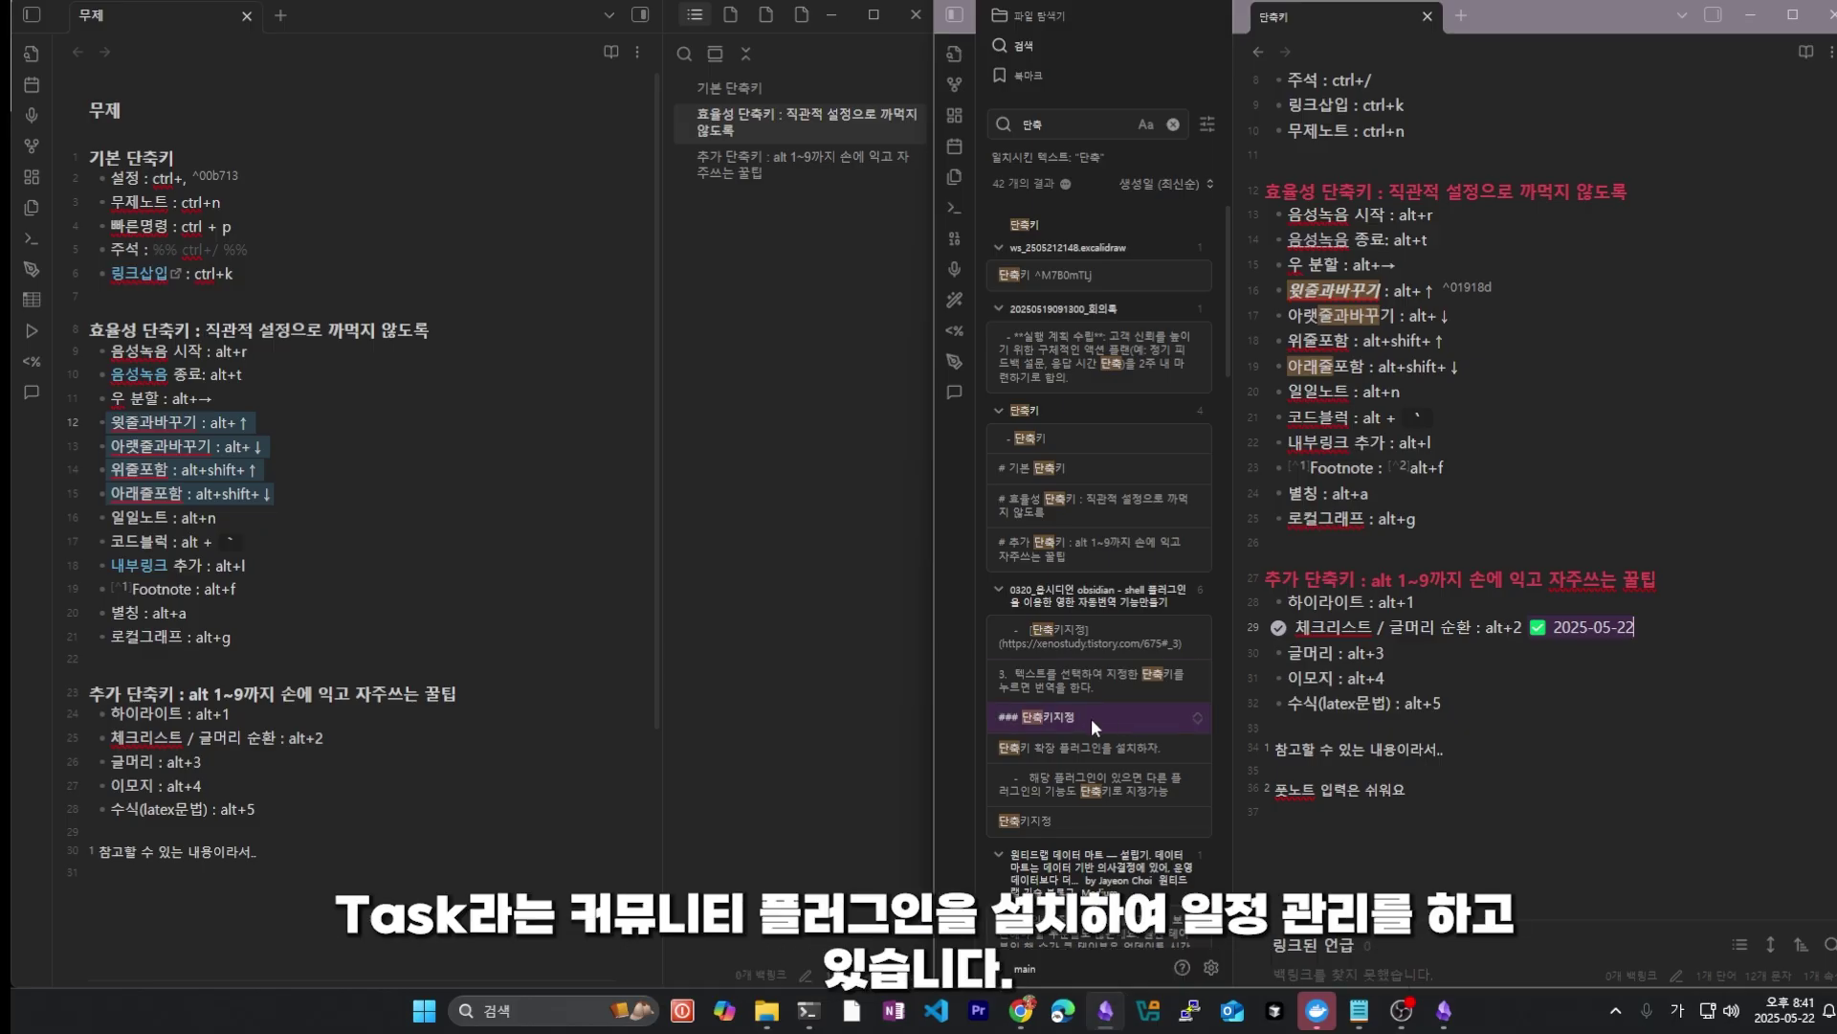
Step: View the settings of the Tasks community plugin and close the settings
click(1211, 966)
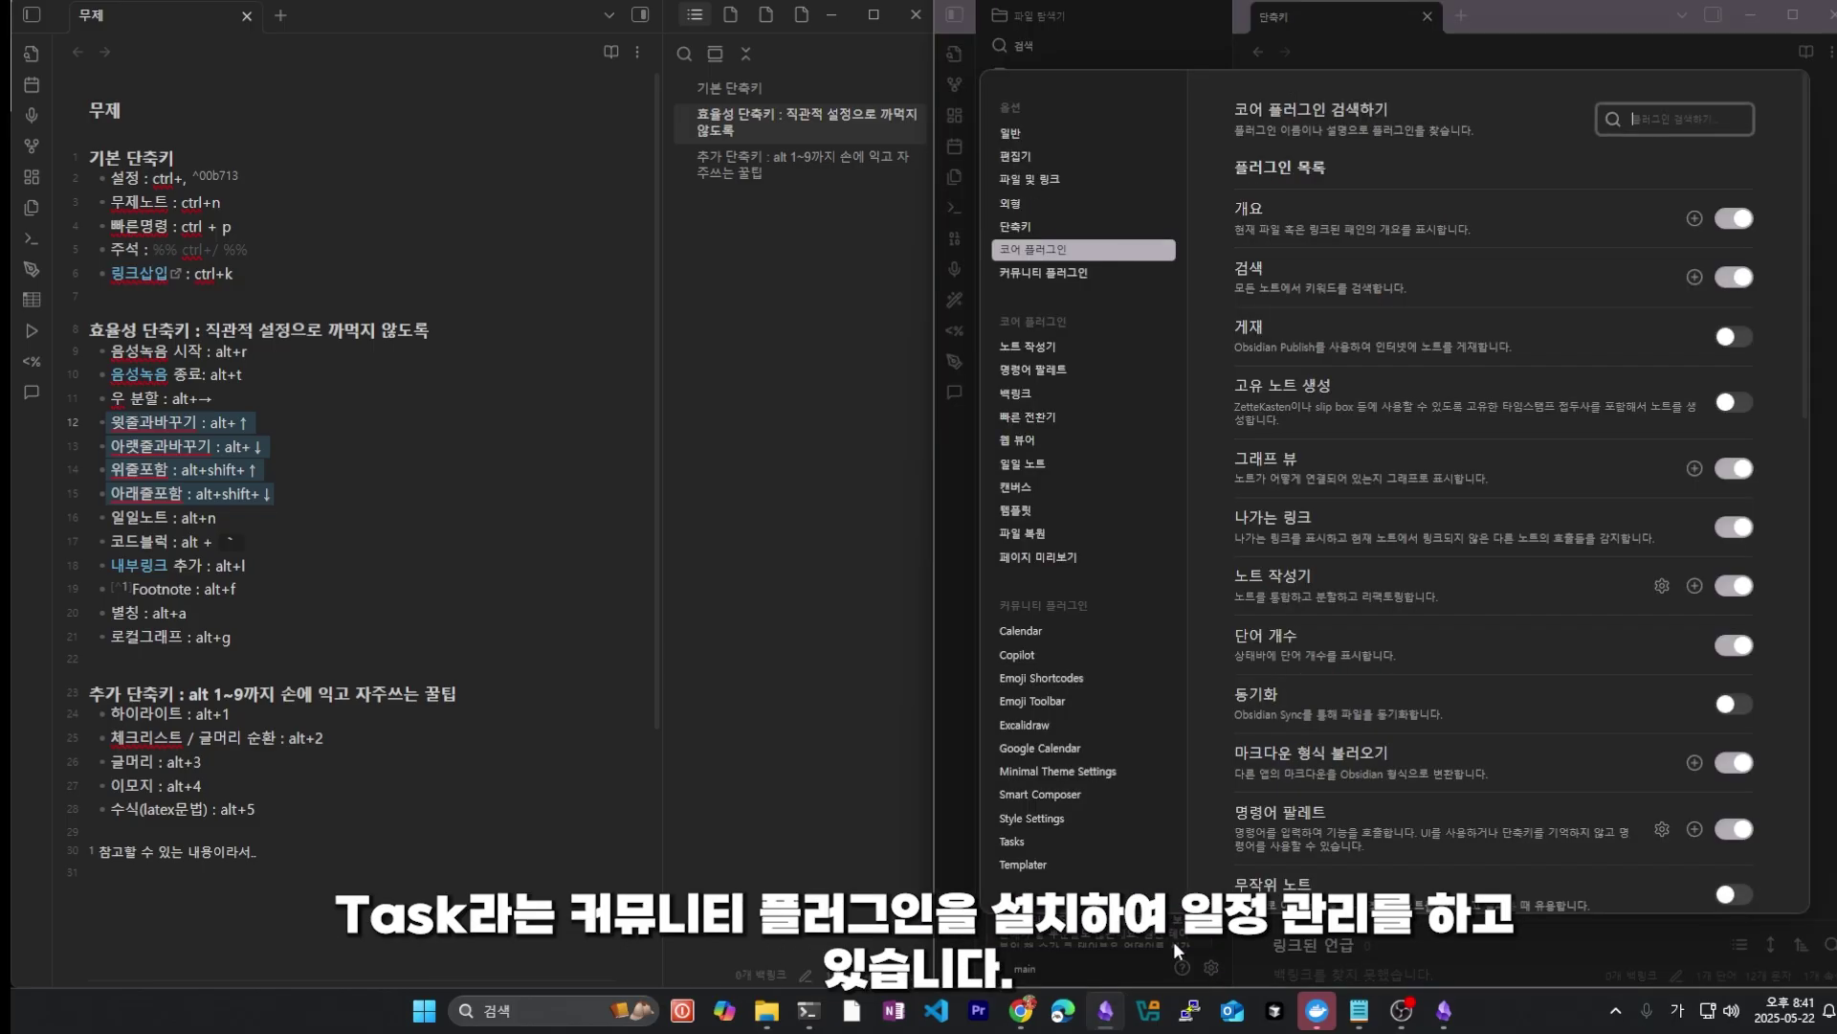
click(1026, 839)
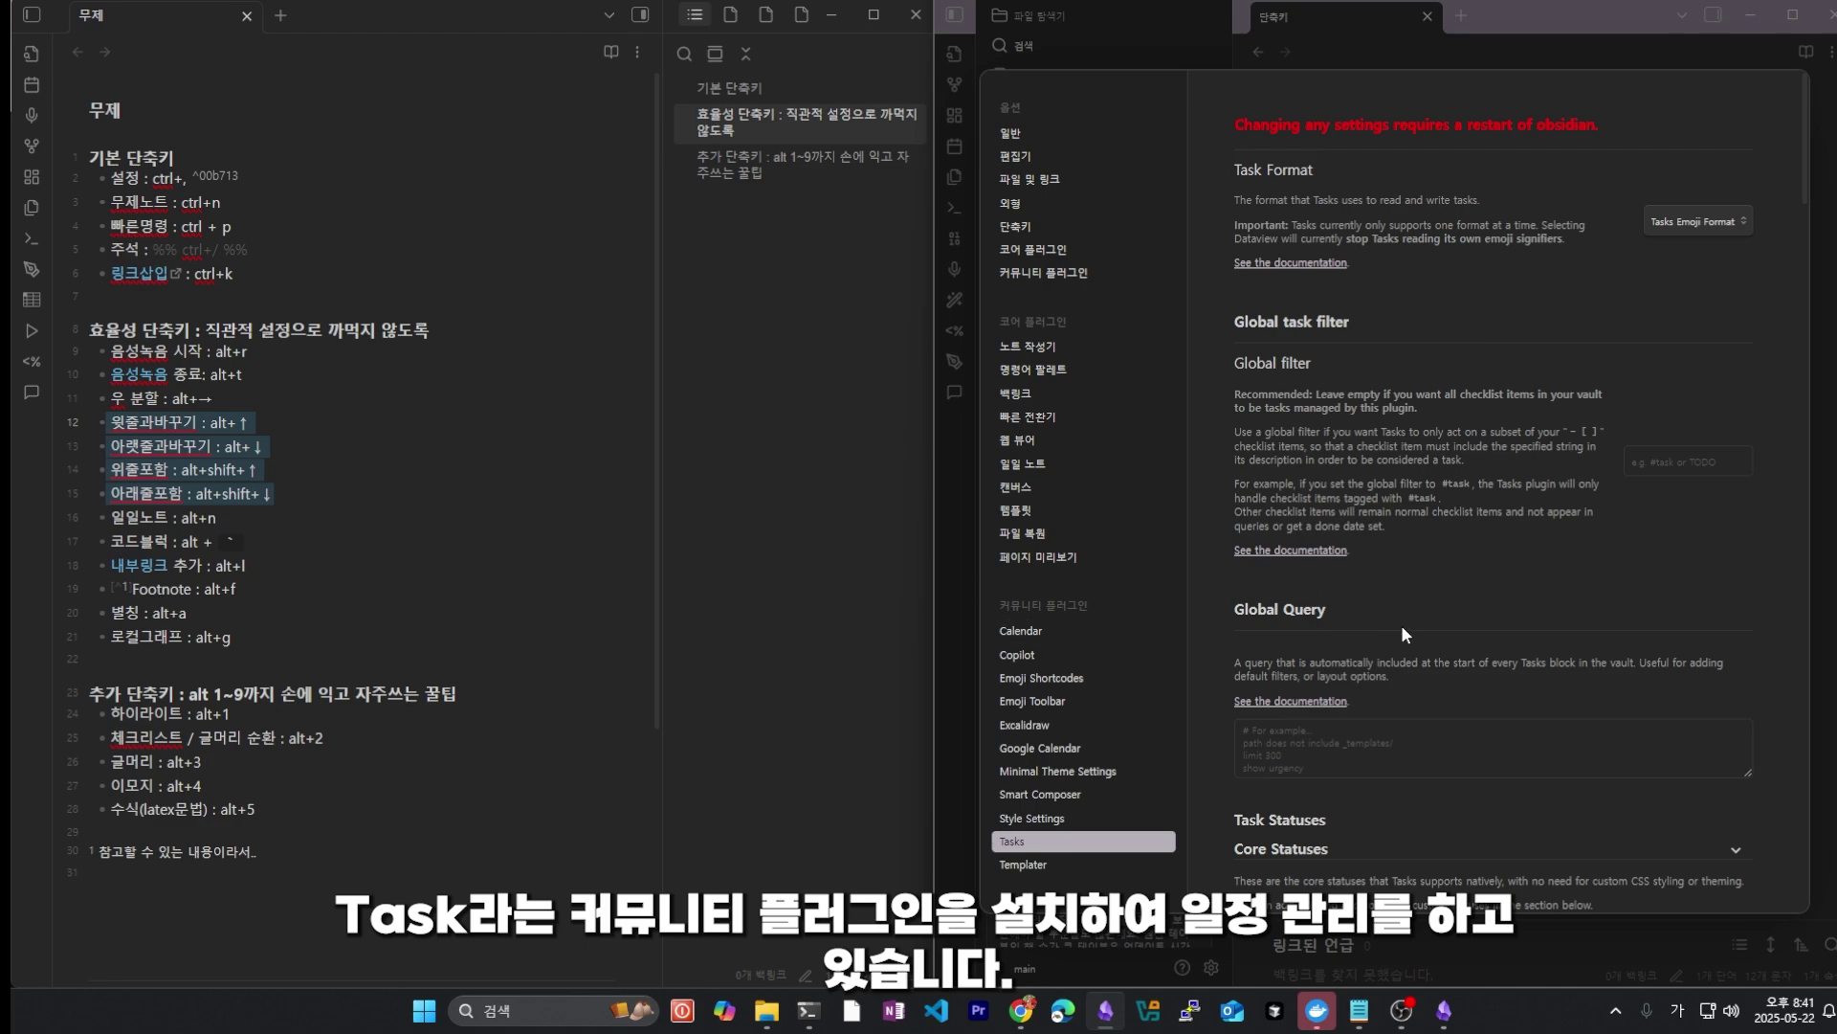
key(Escape)
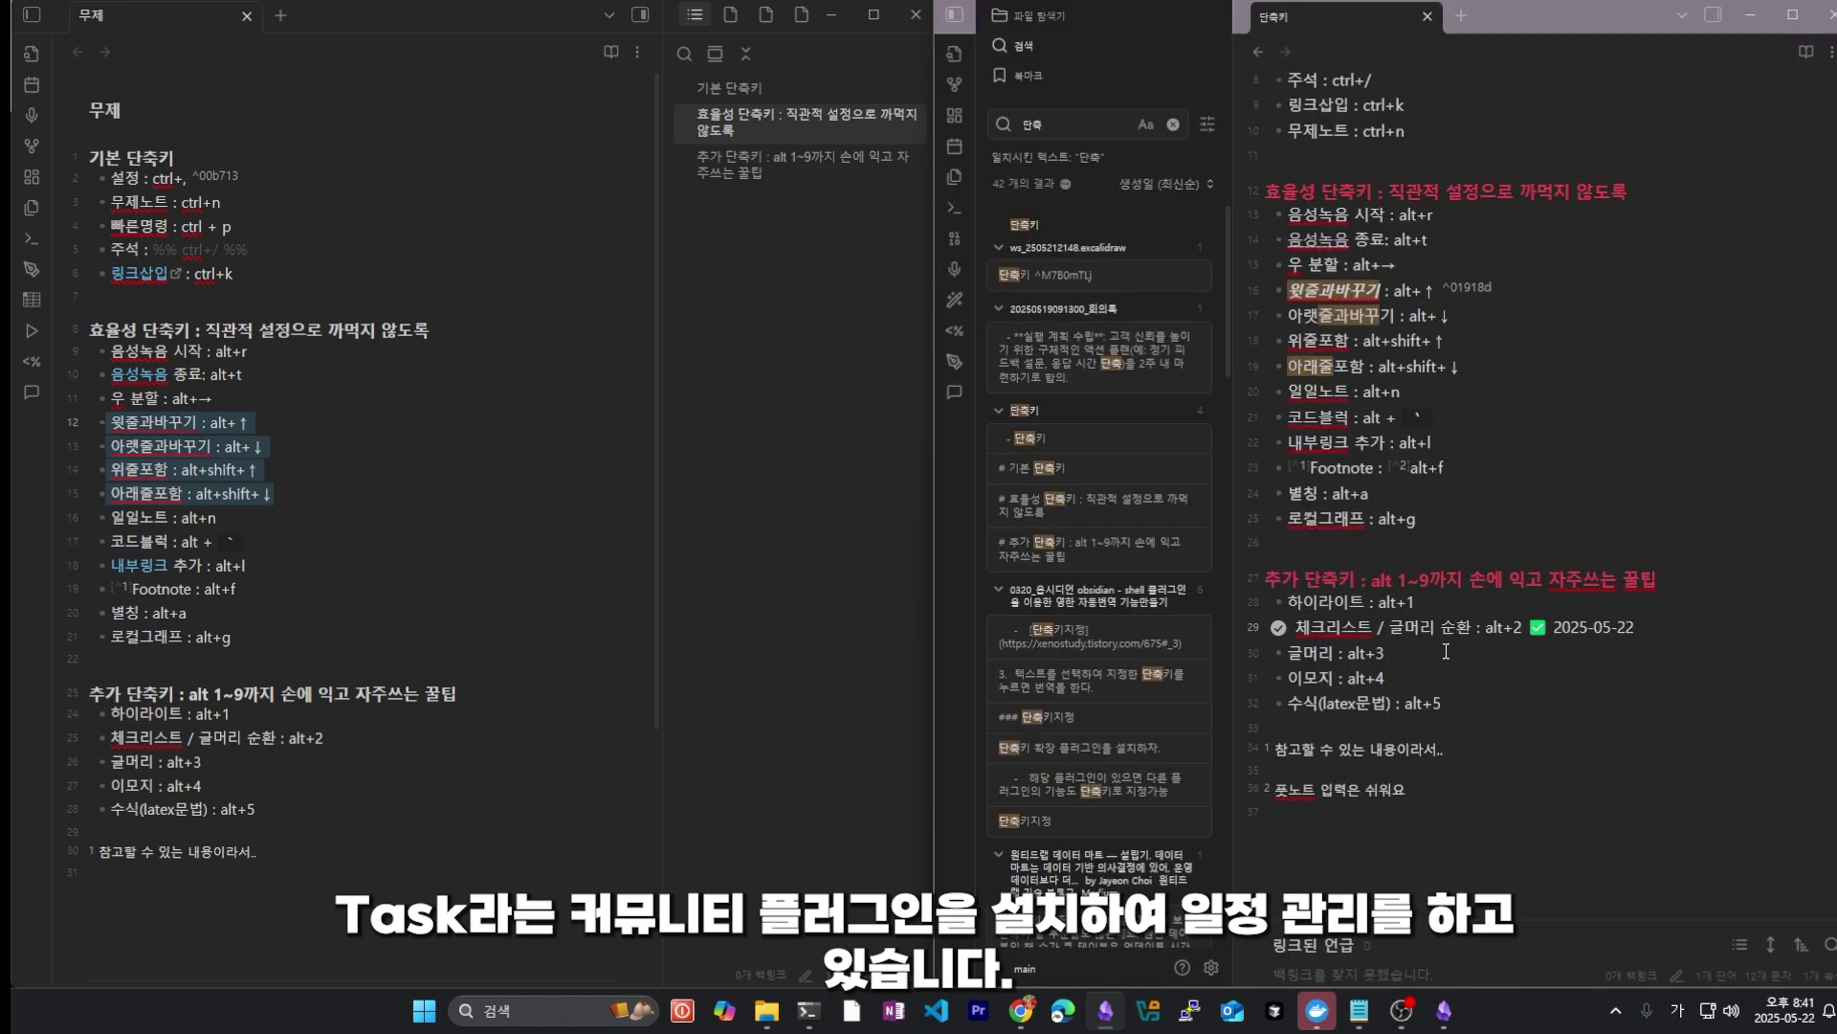
Step: Uncheck the 체크리스트 / 글머리 순환 item and cycle the line between checklist and bullet, ending on a plain bullet
click(1280, 628)
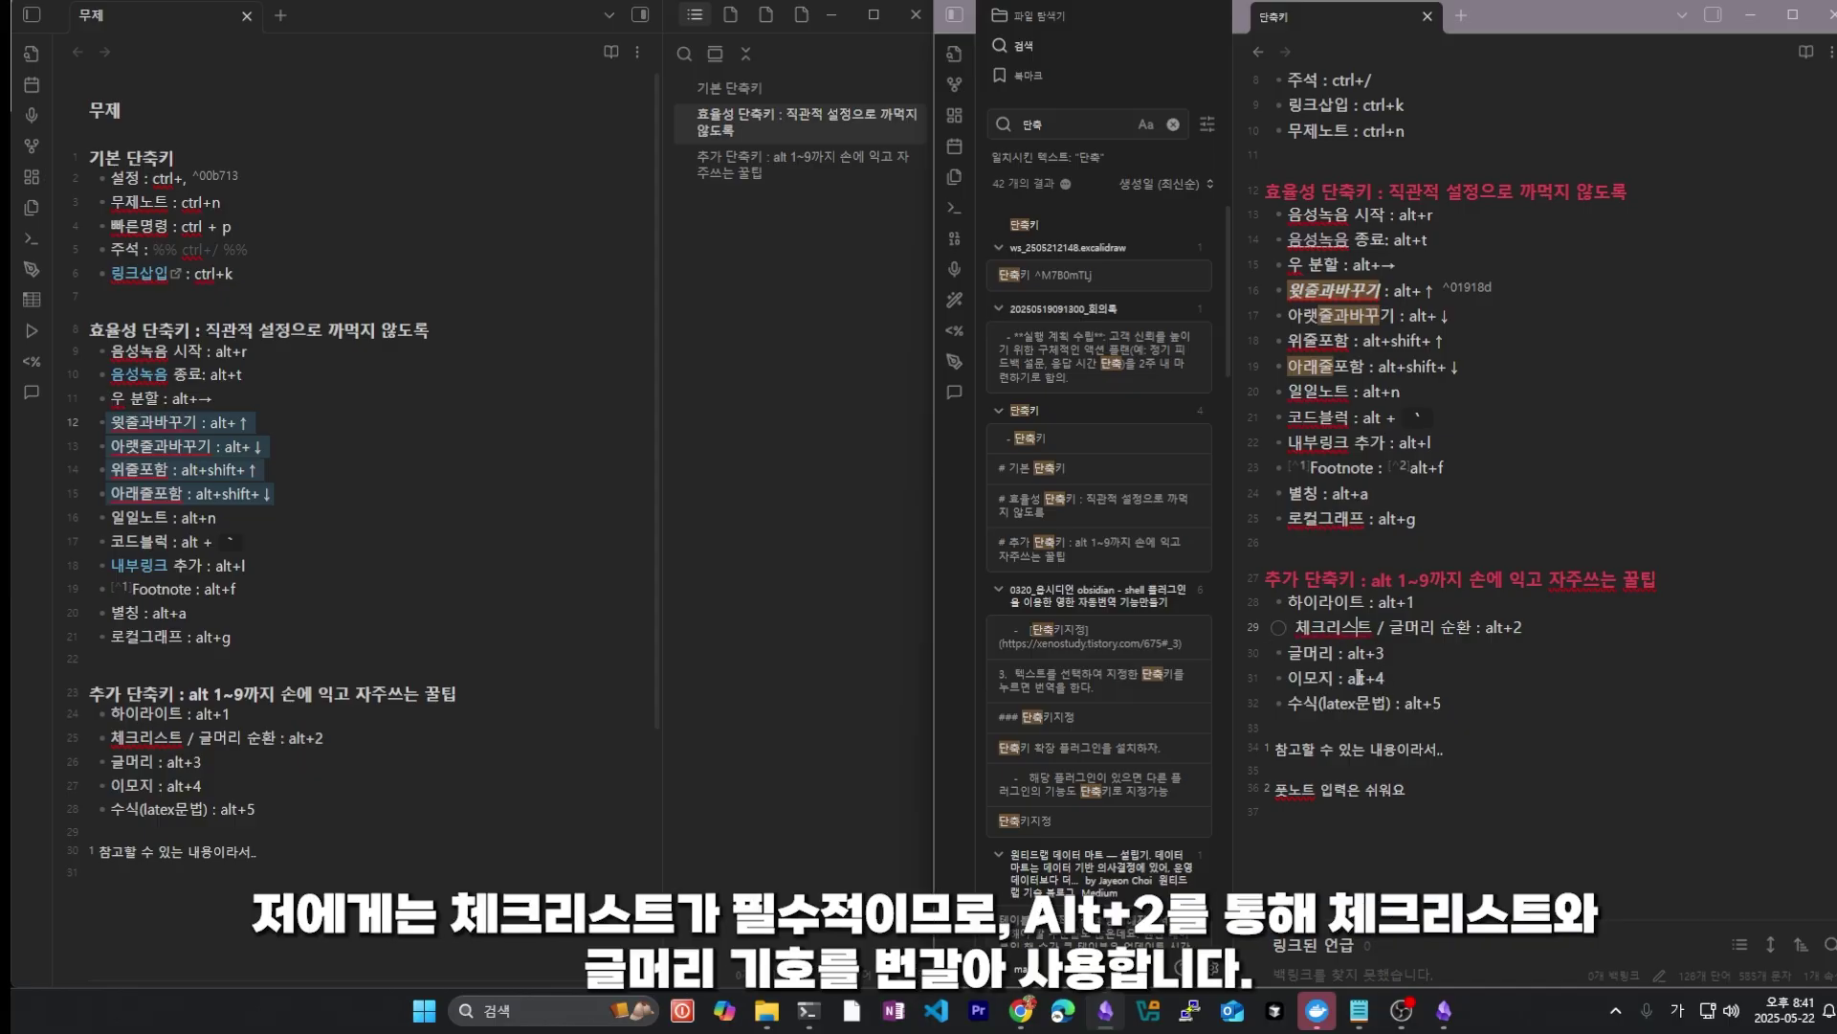
key(alt+2)
key(alt+2)
key(alt+2)
key(alt+2)
key(alt+2)
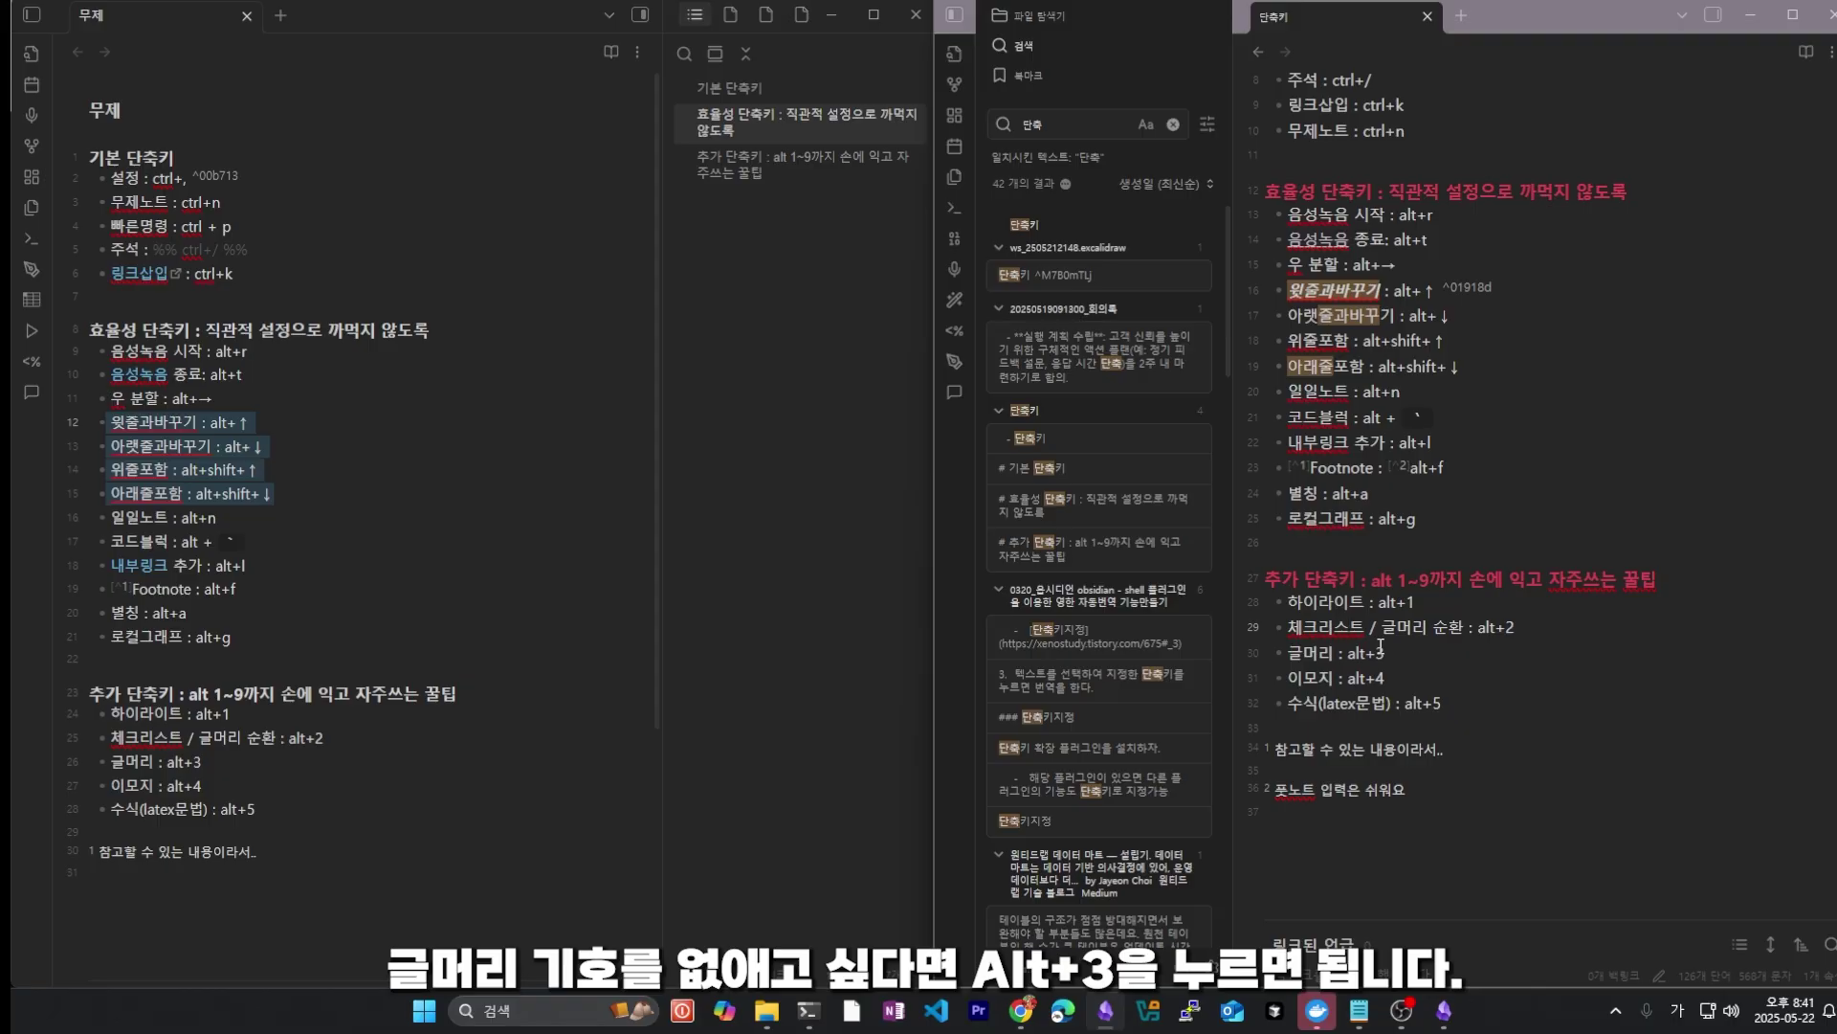
Step: Remove the bullet from the 체크리스트 / 글머리 순환 line and restore it
key(alt+3)
text(33)
key(BackSpace)
key(BackSpace)
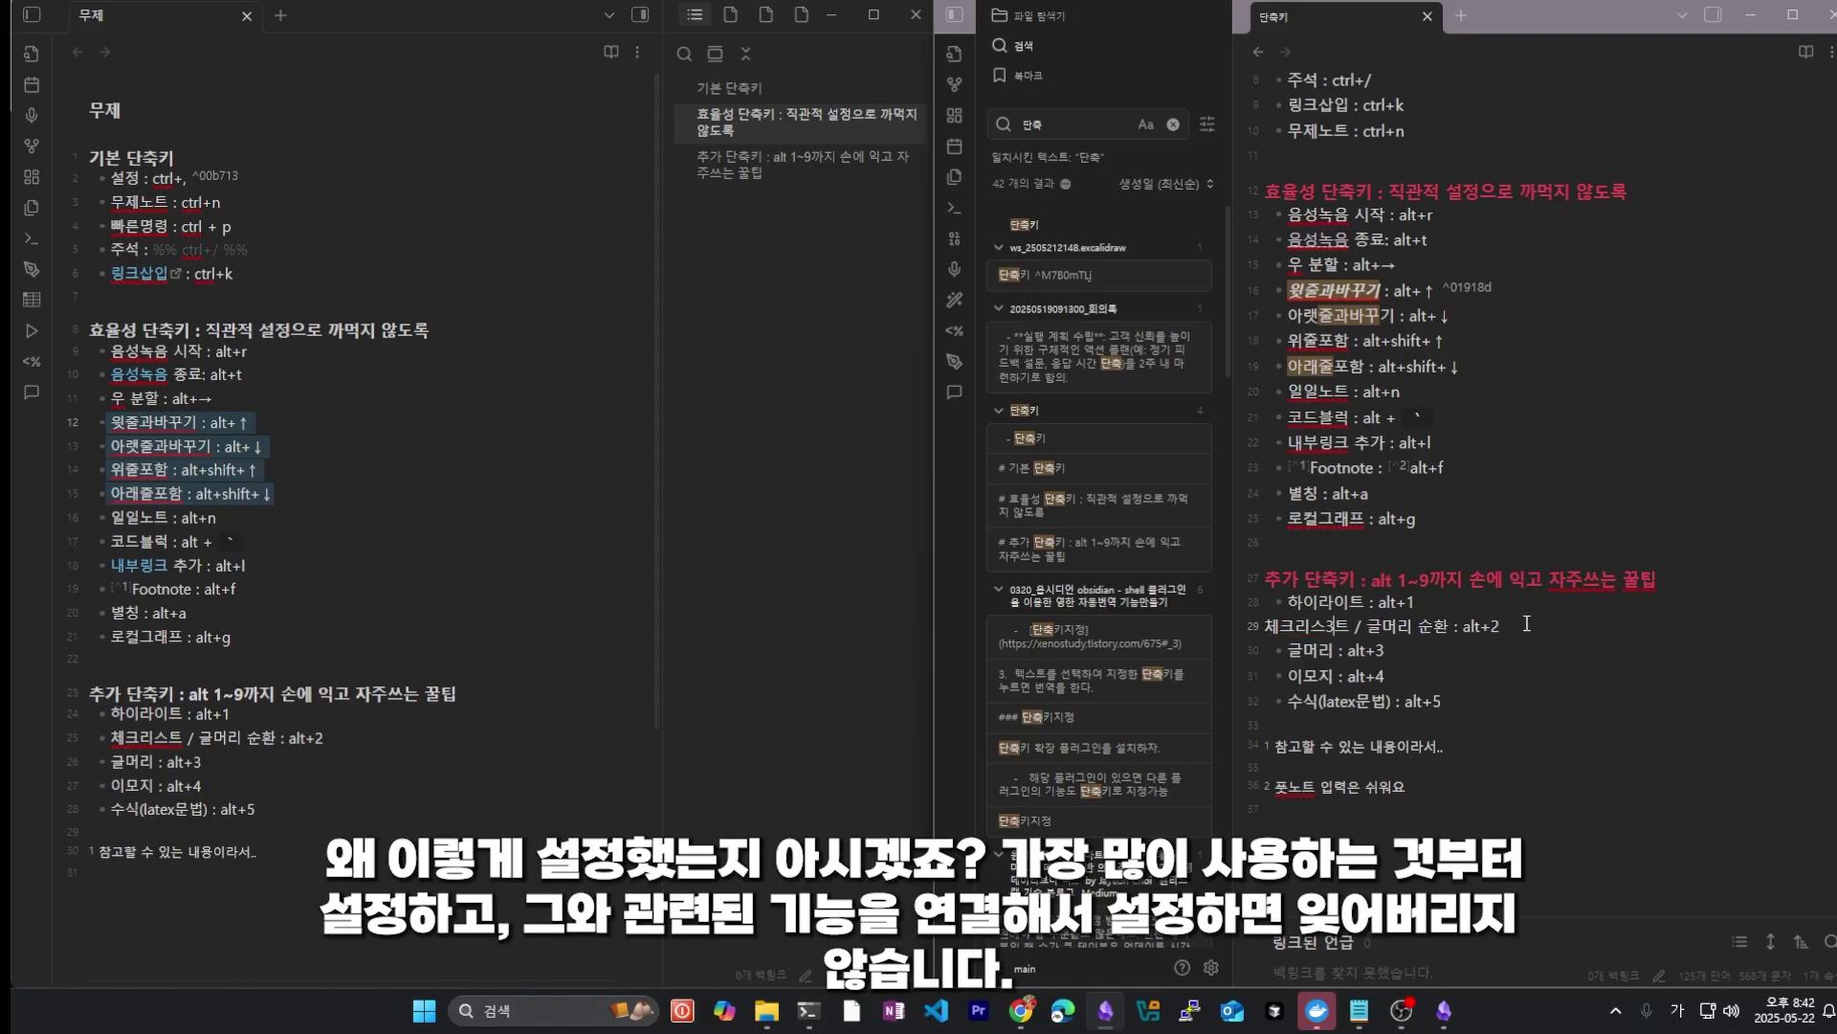
key(alt+3)
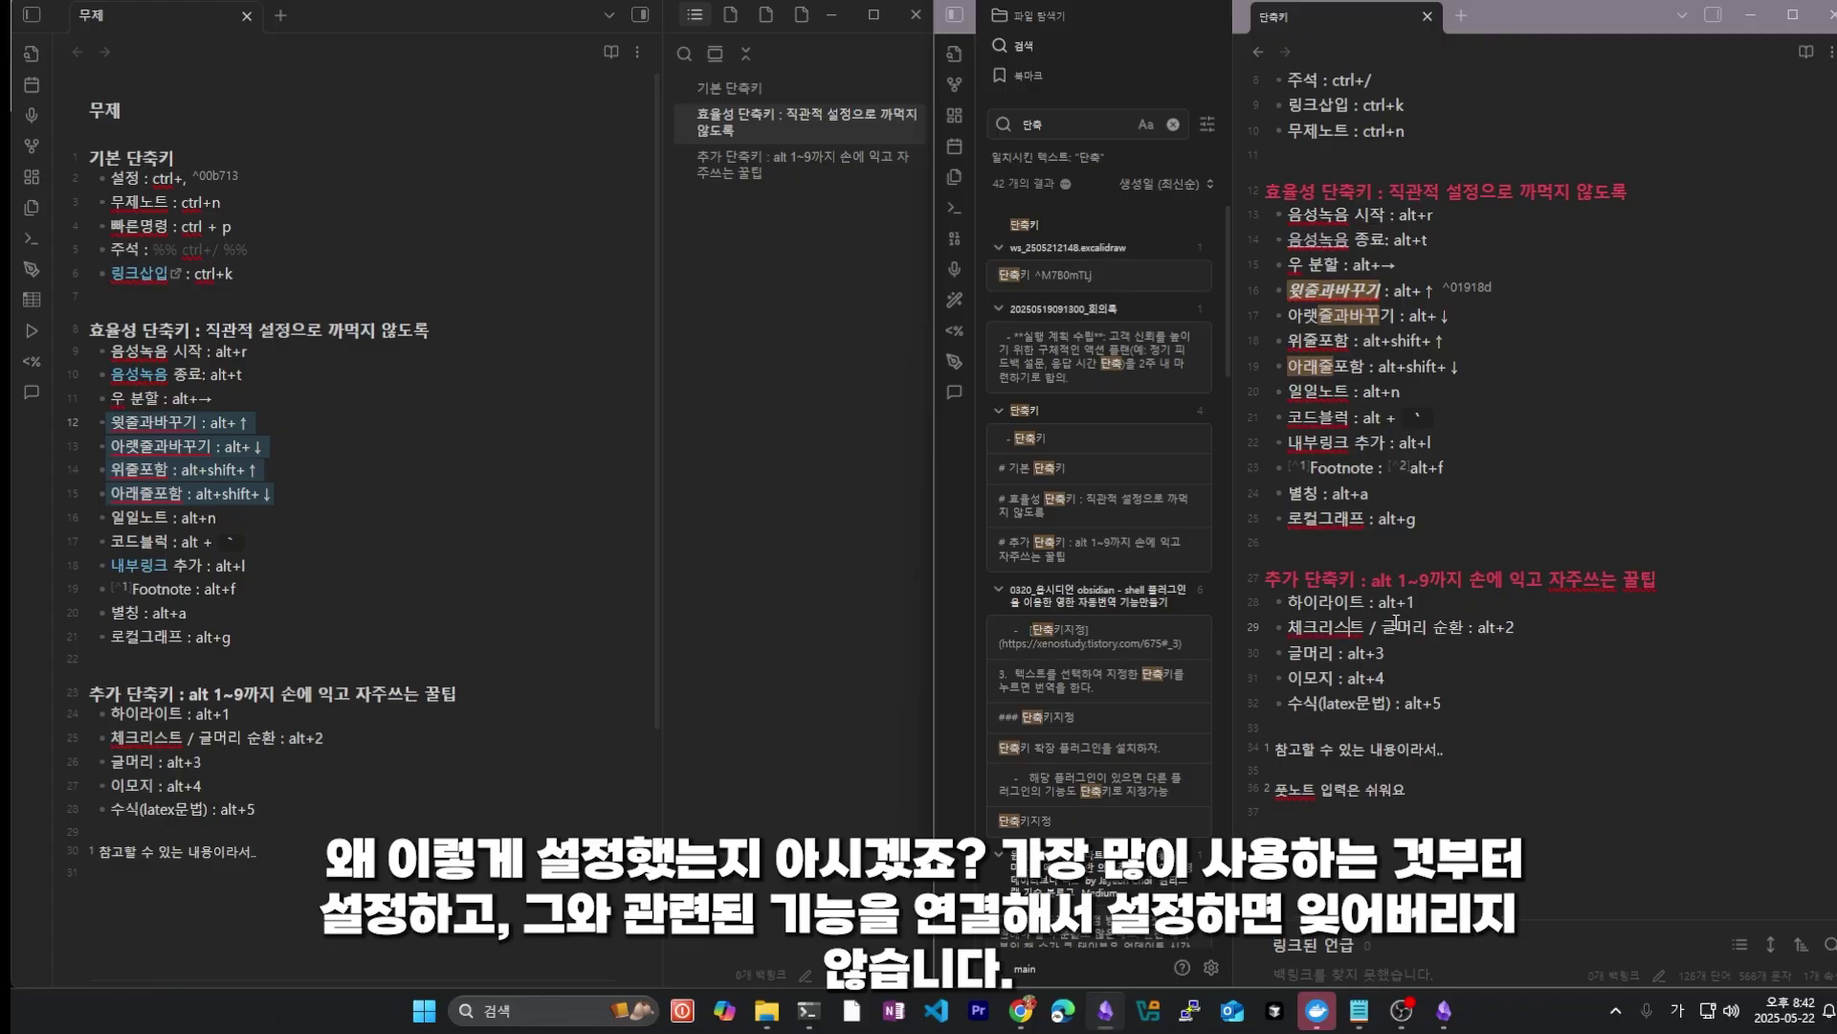
Step: Highlight the word 하이라이트, and toggle the checklist and bullet formats on the line below, ending on a bullet
key(alt+1)
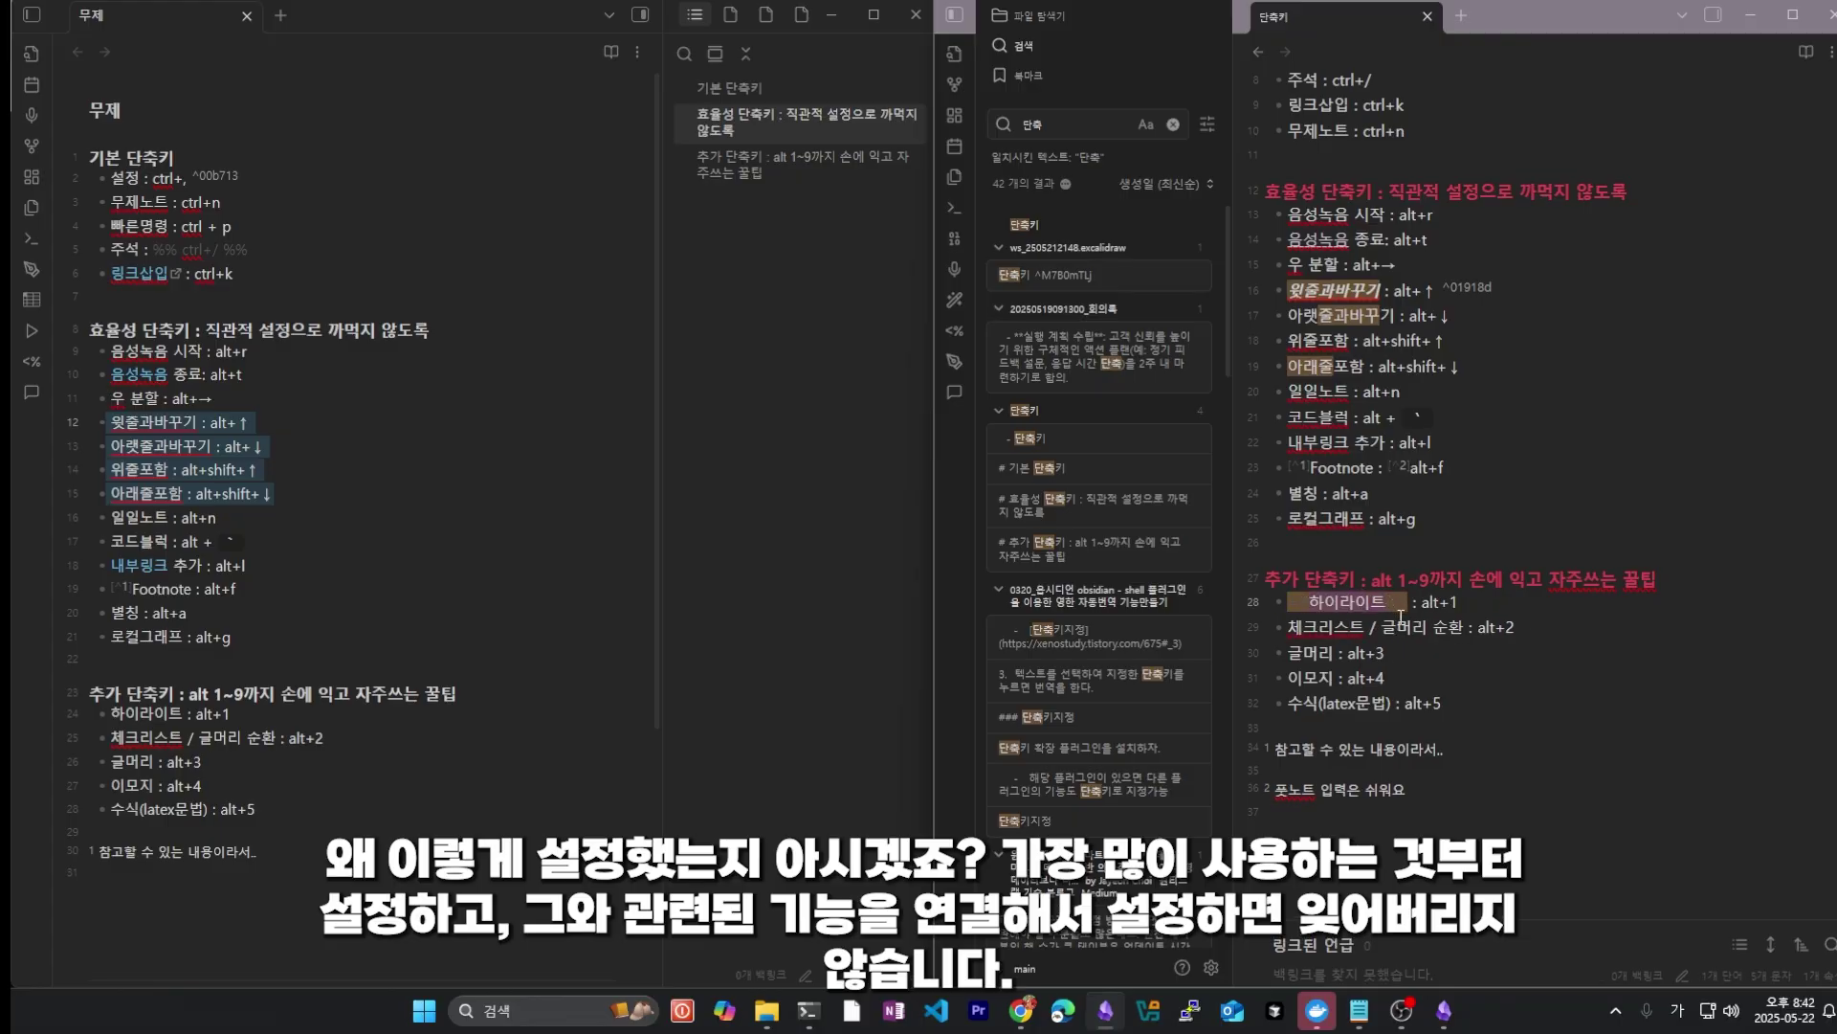
click(1334, 627)
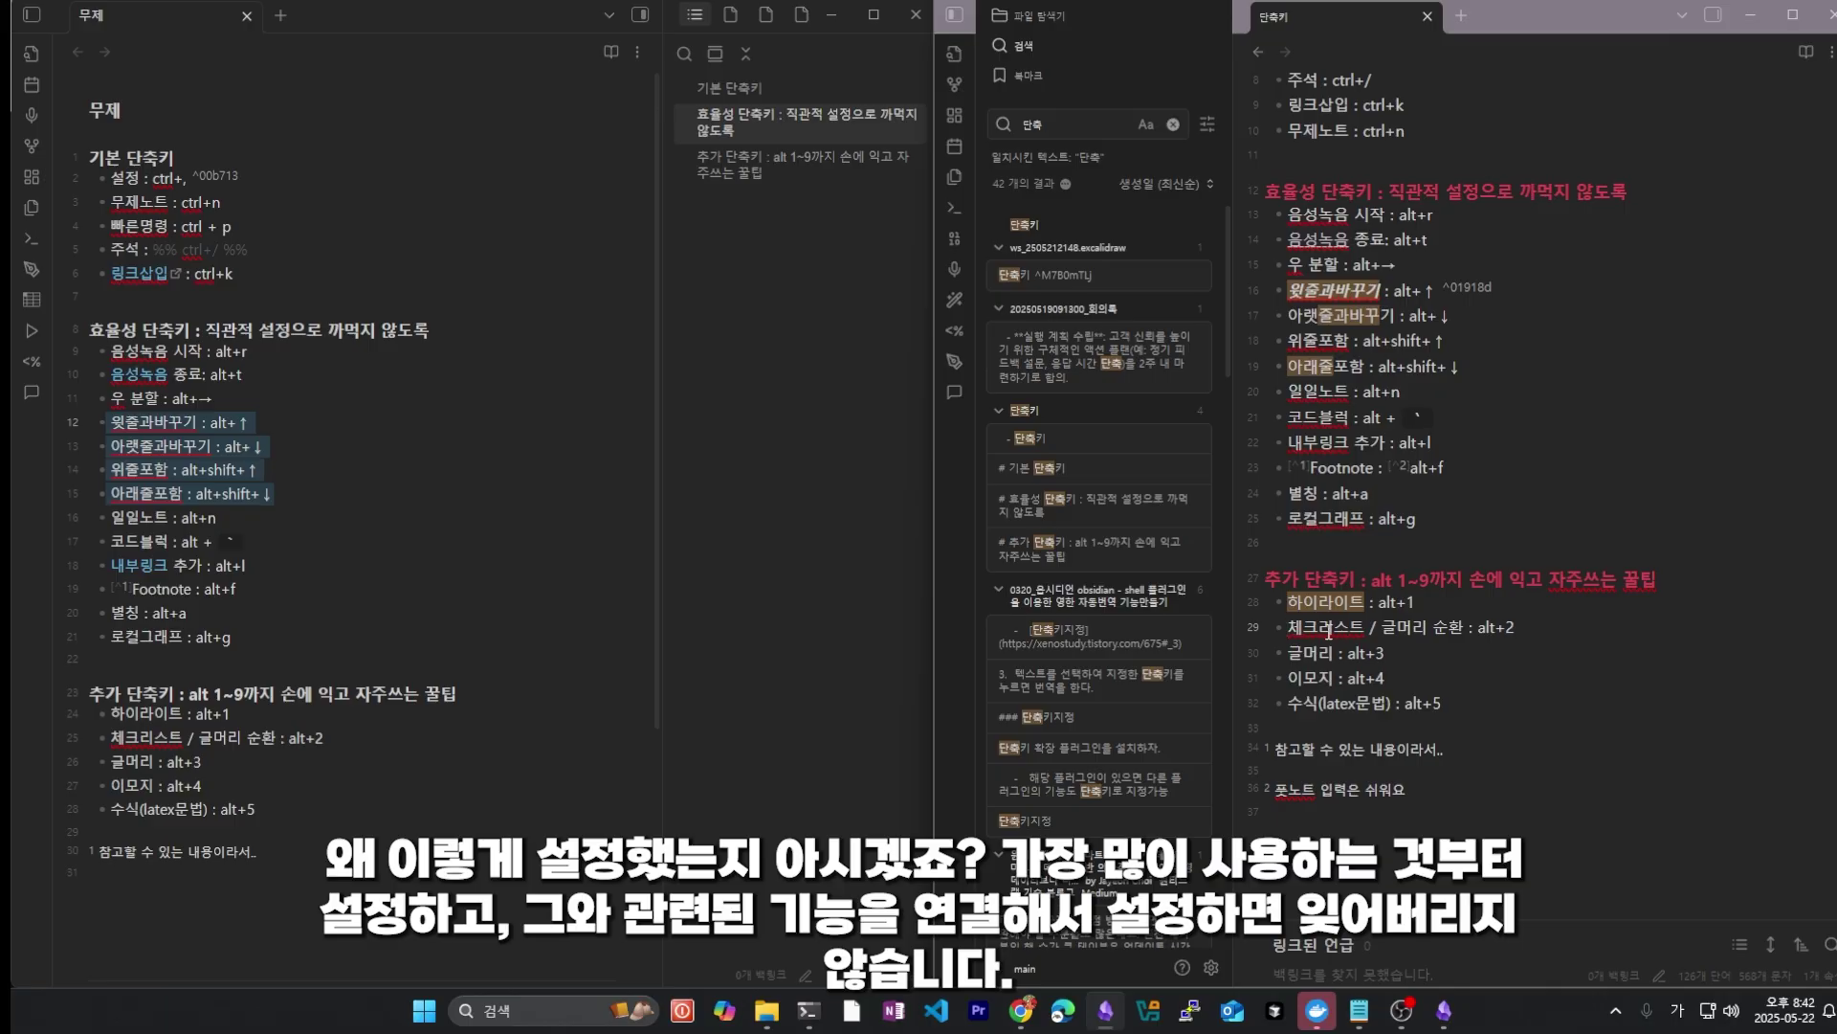
key(alt+2)
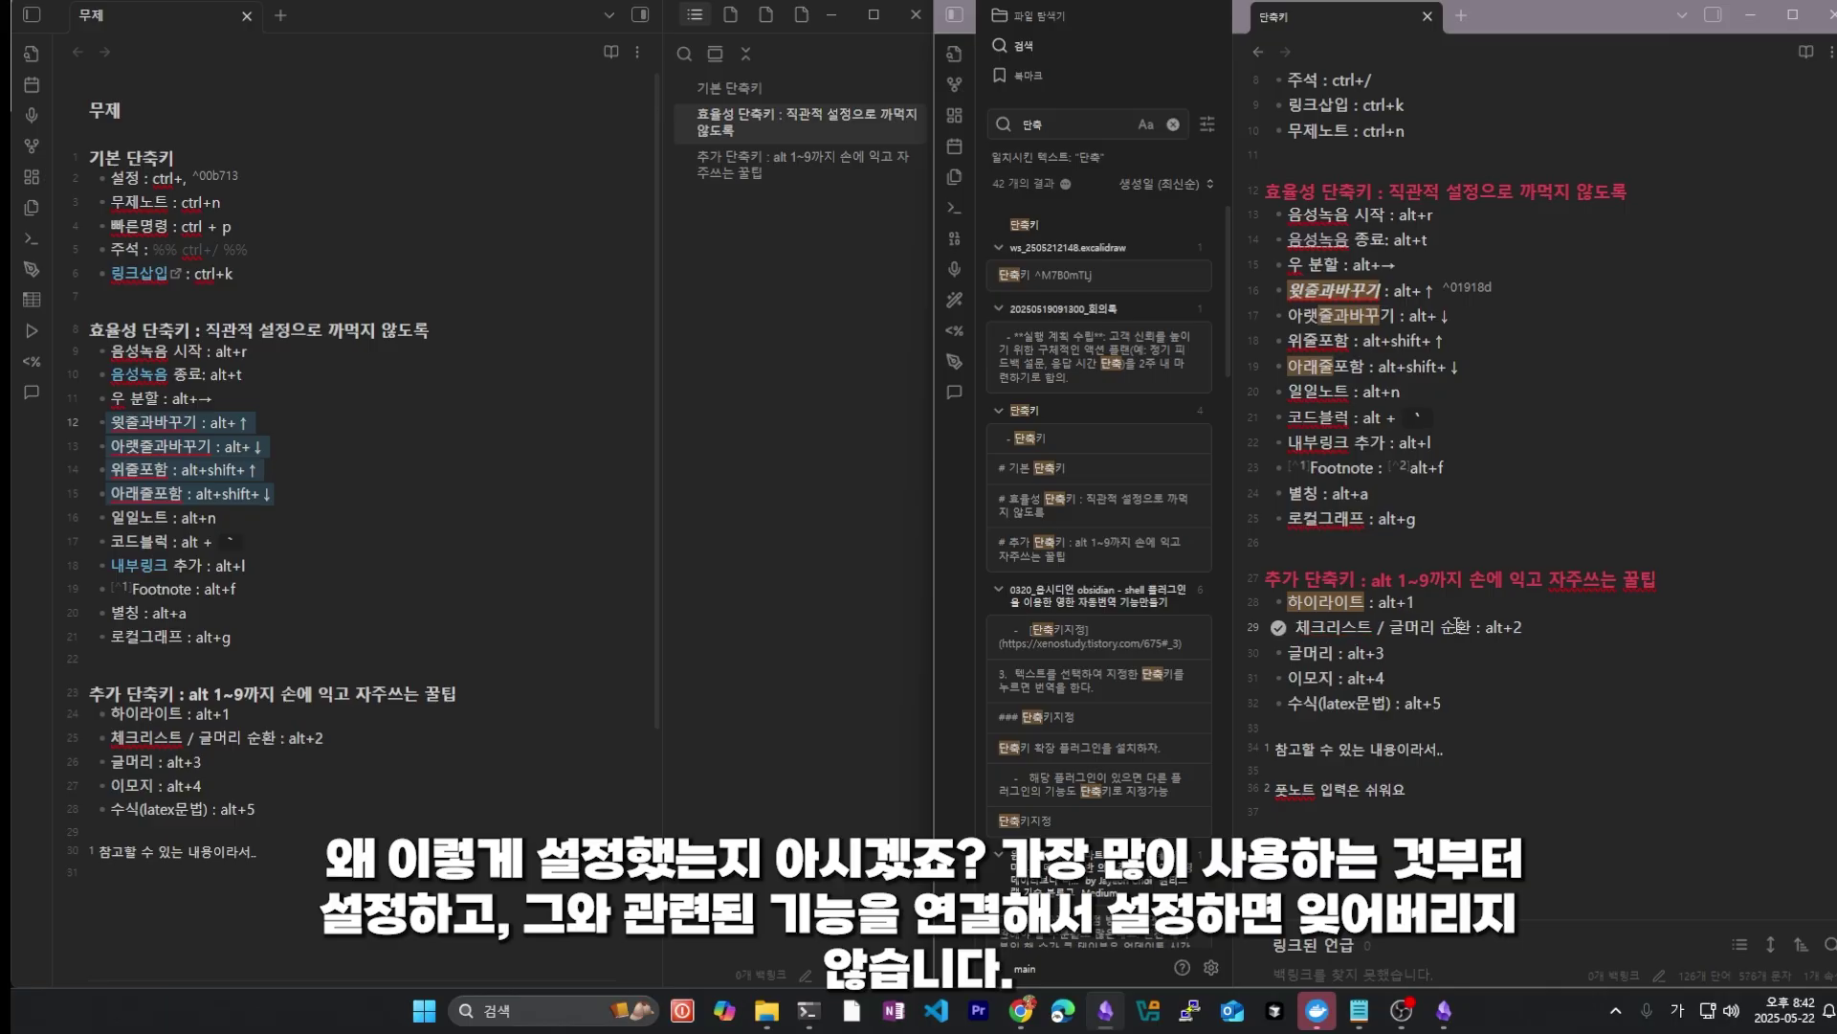
key(alt+2)
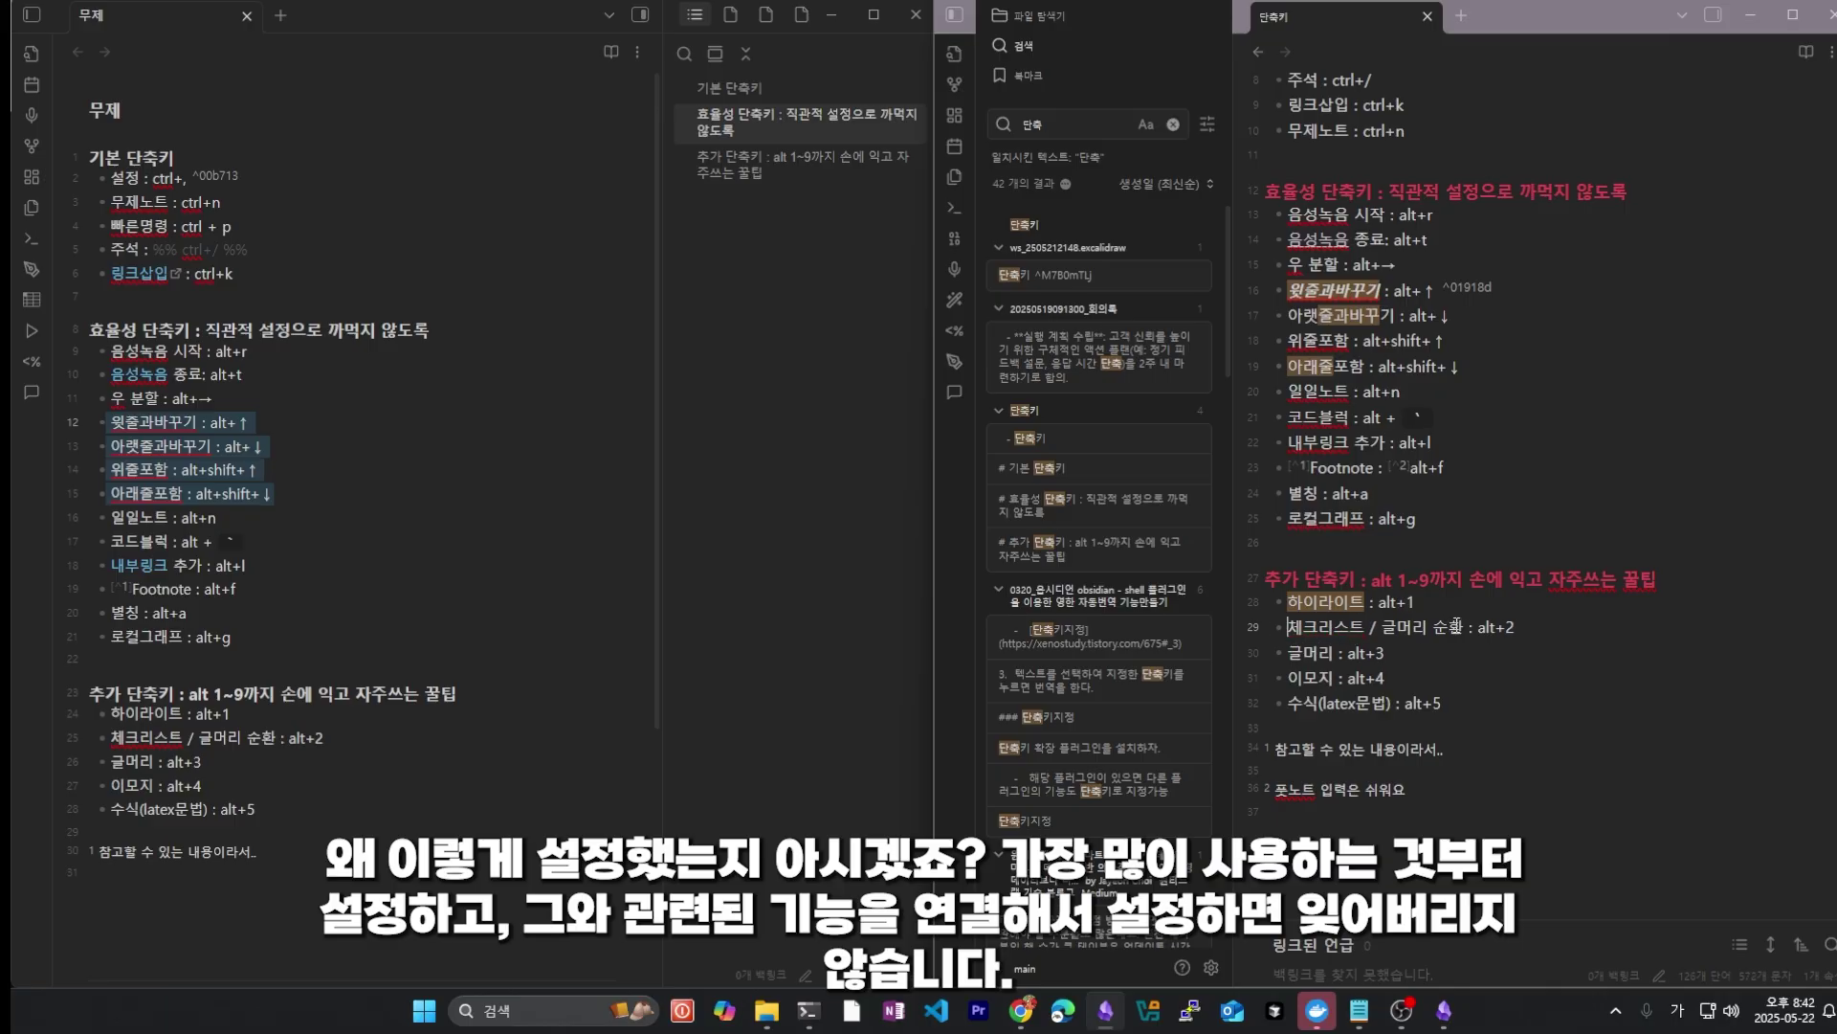
key(alt+3)
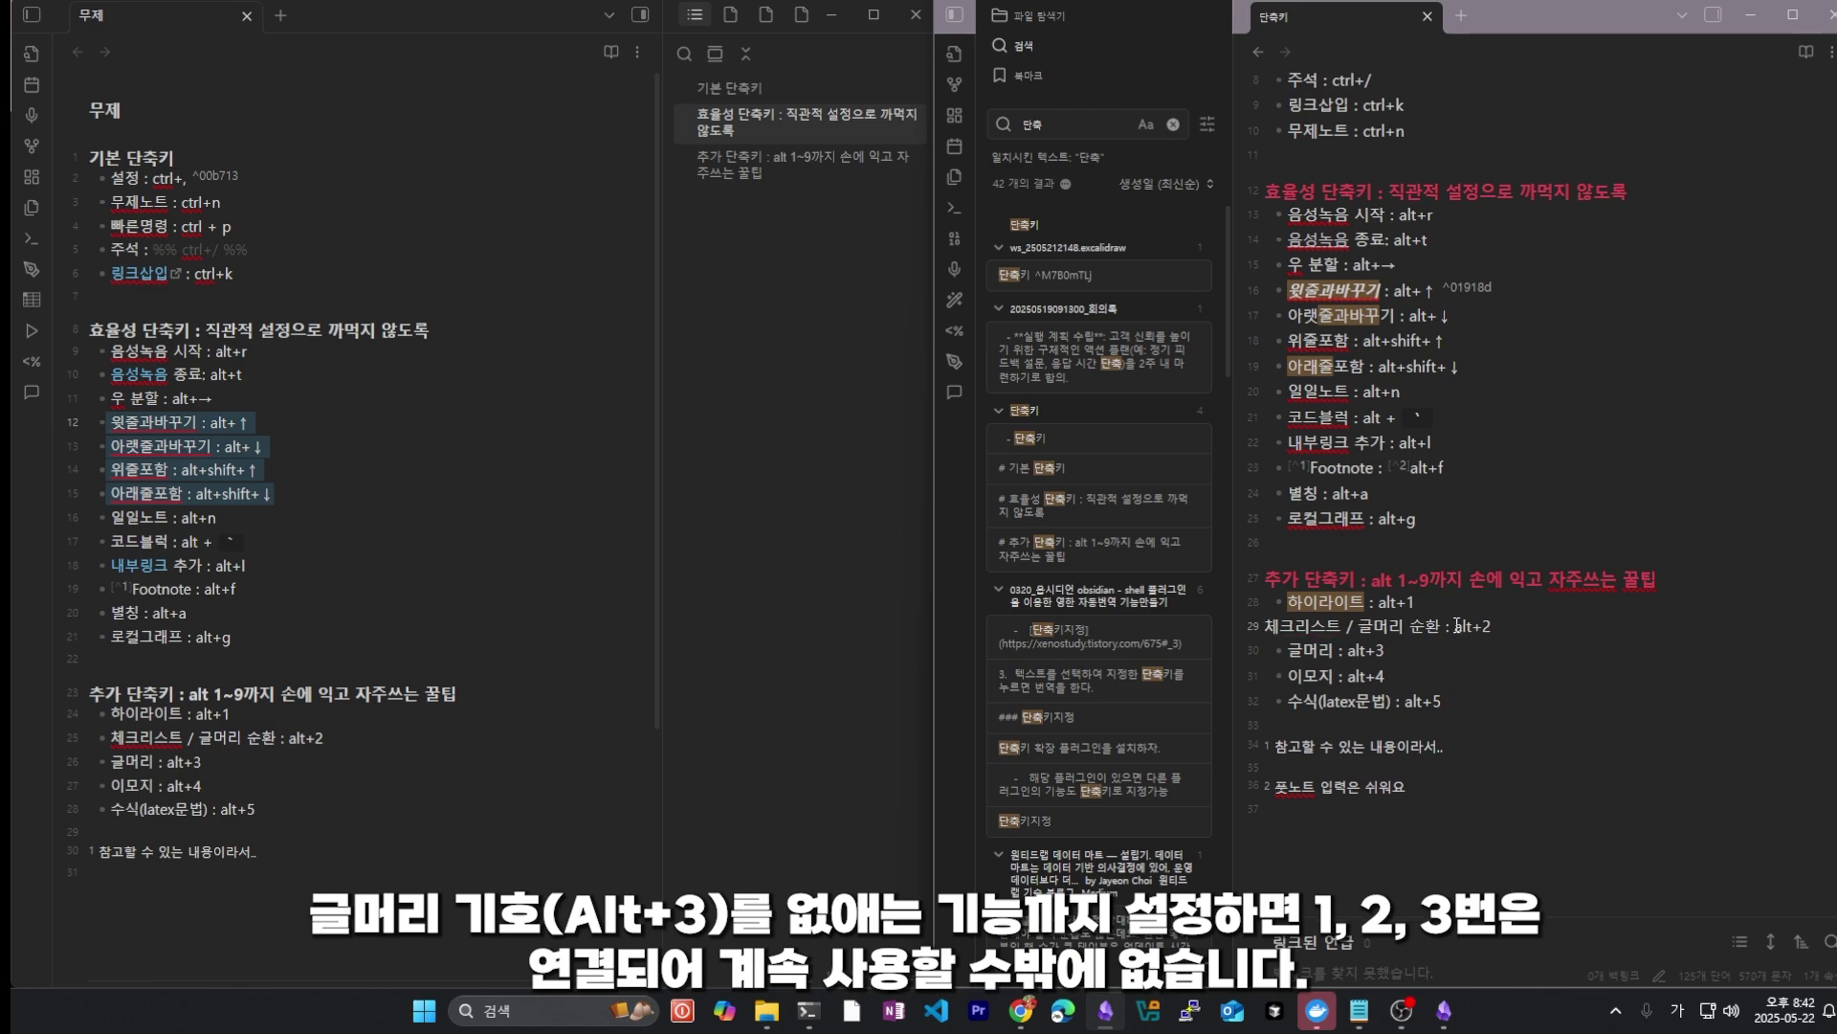
key(alt+3)
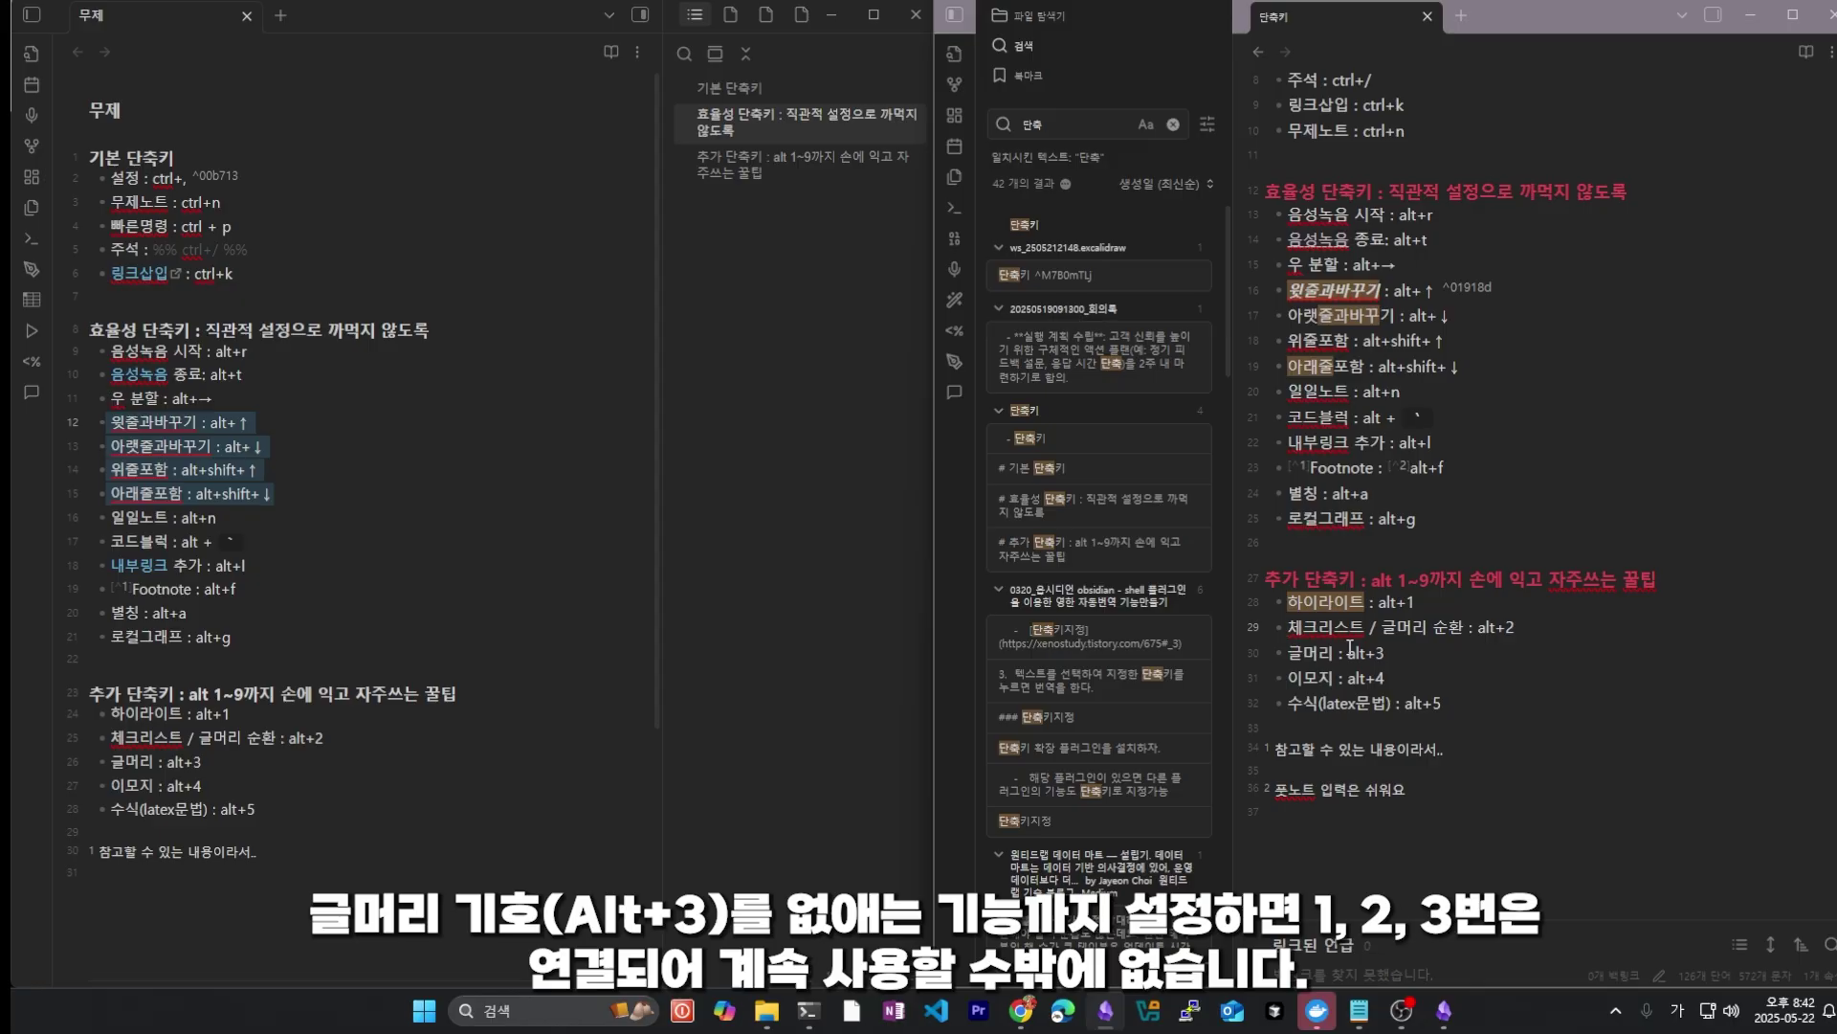
Step: Look at the emoji plugins listed under the community plugins in the settings, and close the settings
click(1276, 685)
click(1213, 965)
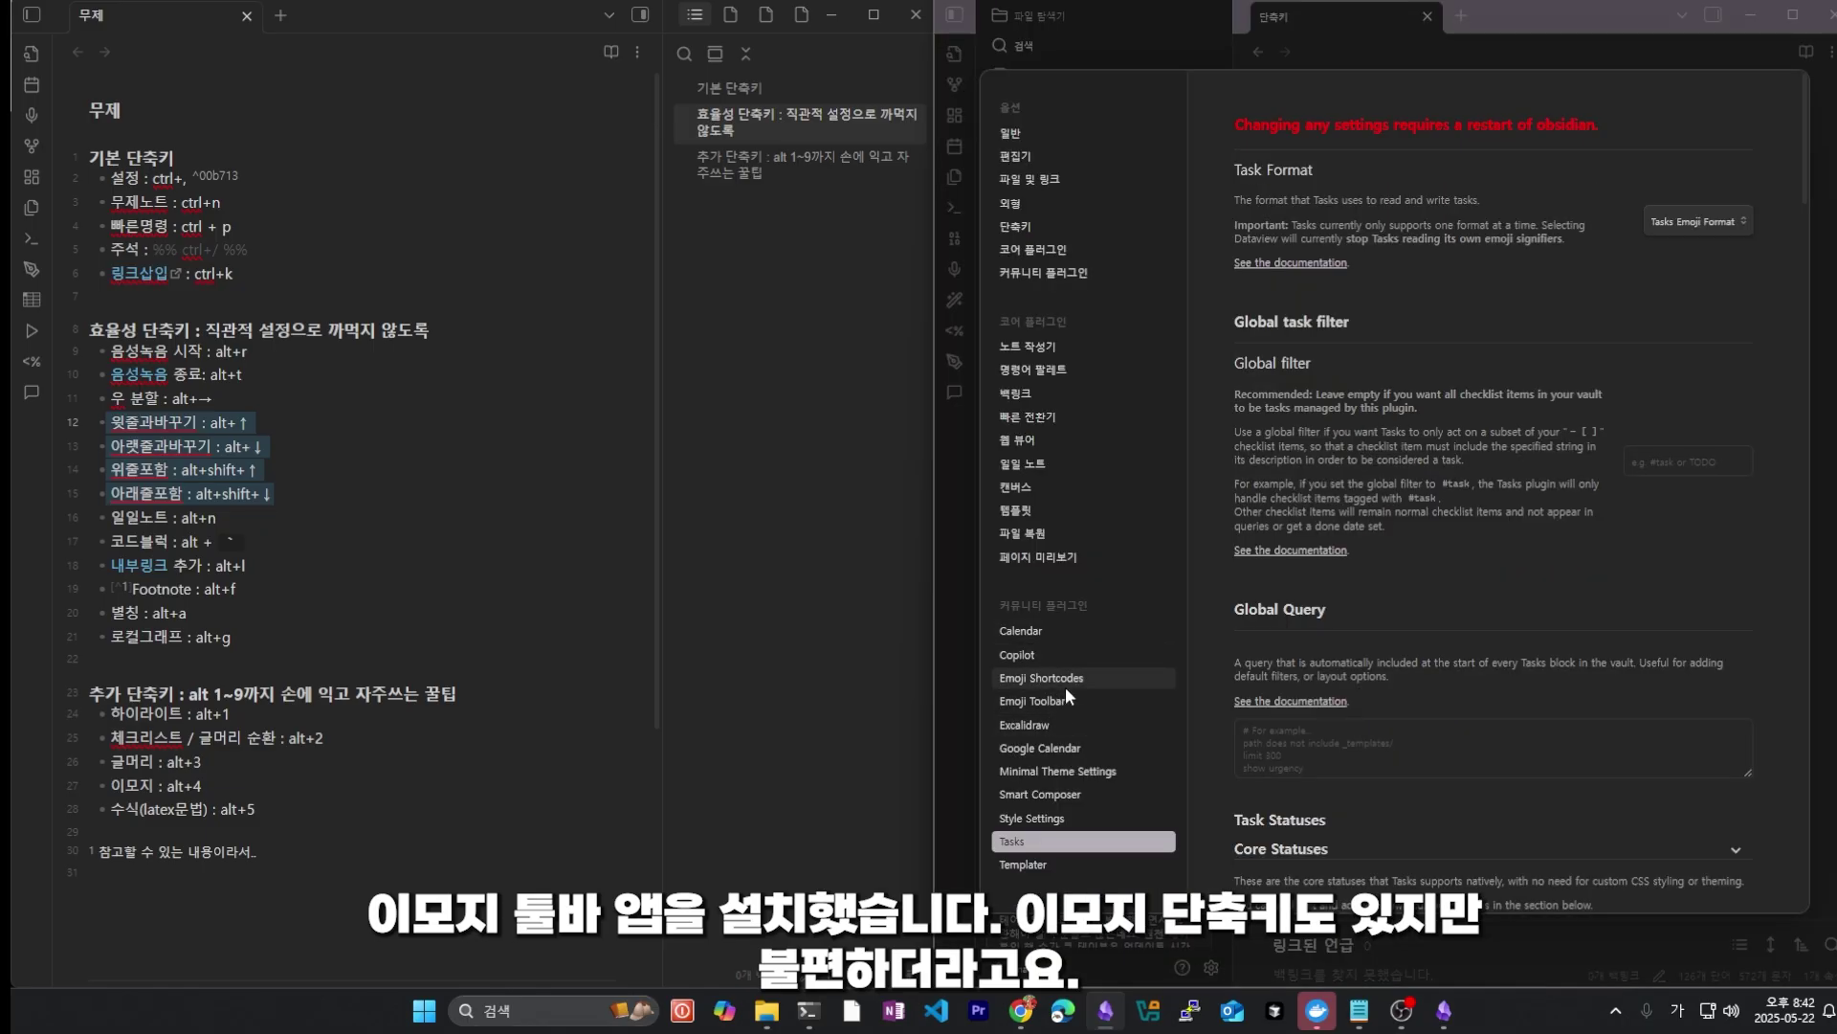
key(Escape)
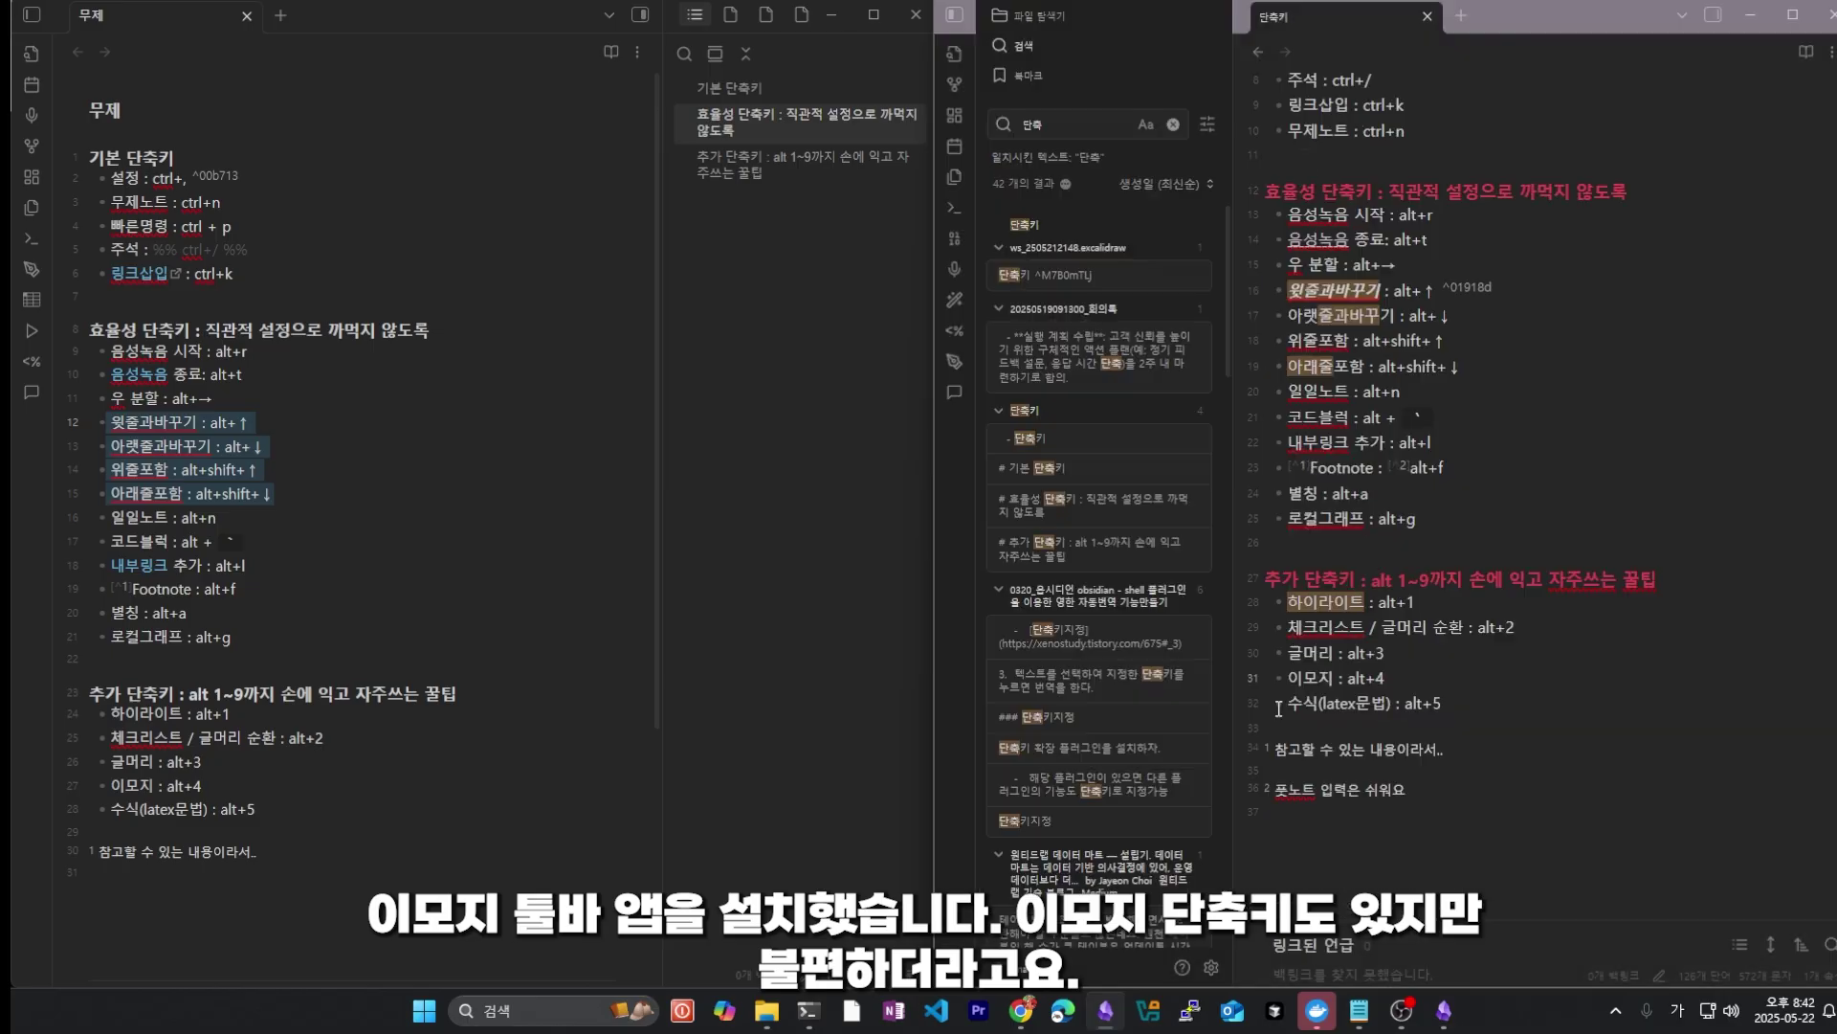
Step: Insert the pile of poo emoji from the emoji picker on the empty line below the 수식(latex문법) item
click(1407, 717)
key(alt+4)
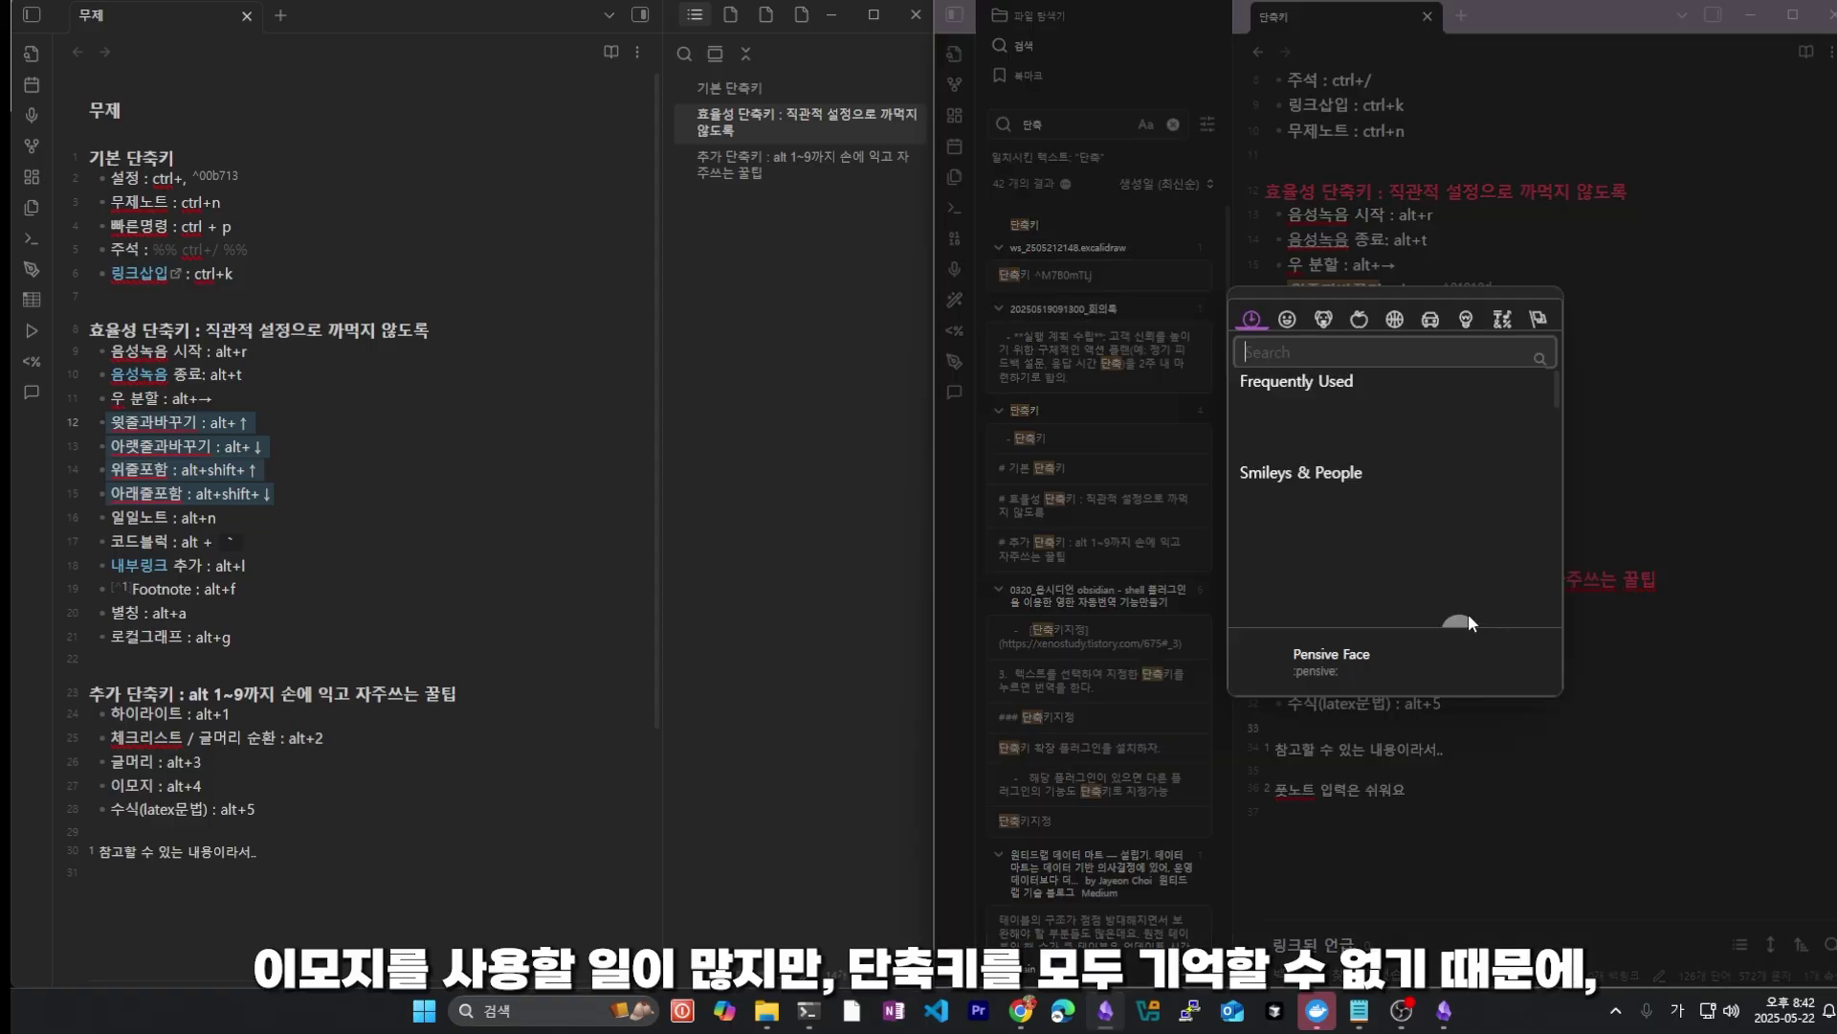
scroll(1422, 504, down, 2)
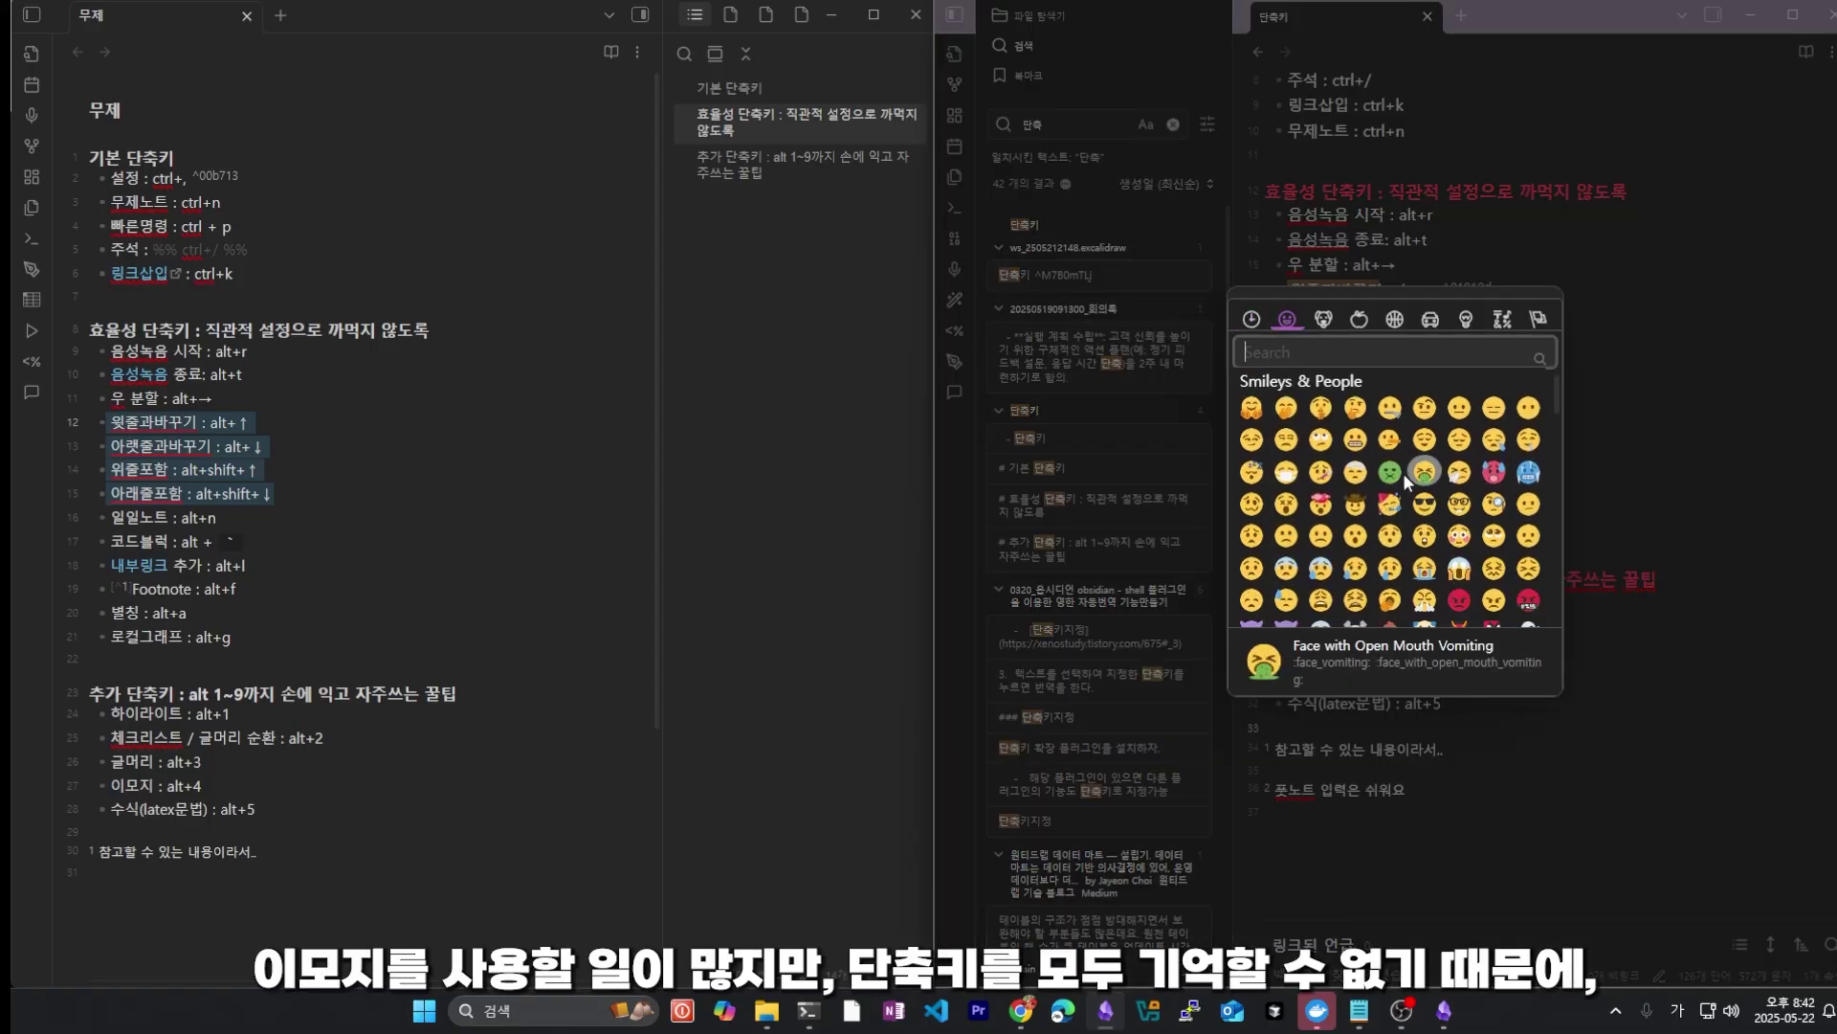
scroll(1400, 568, down, 1)
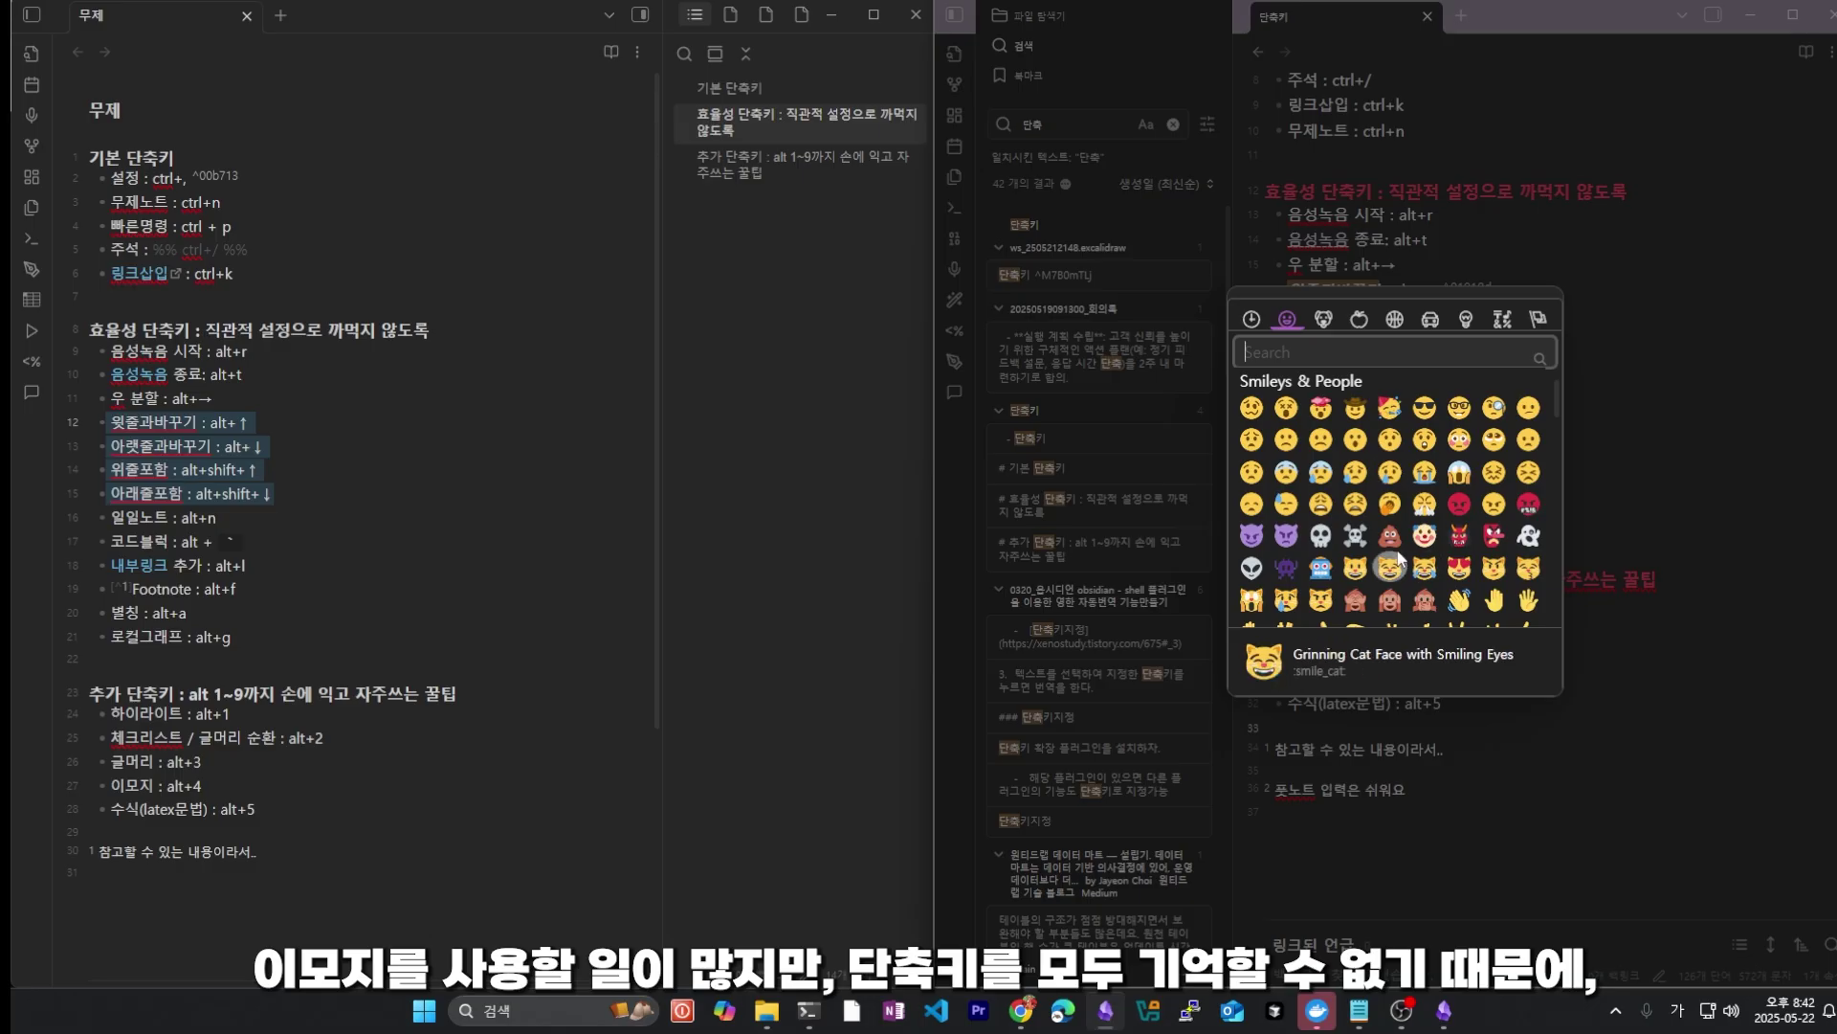
click(1404, 542)
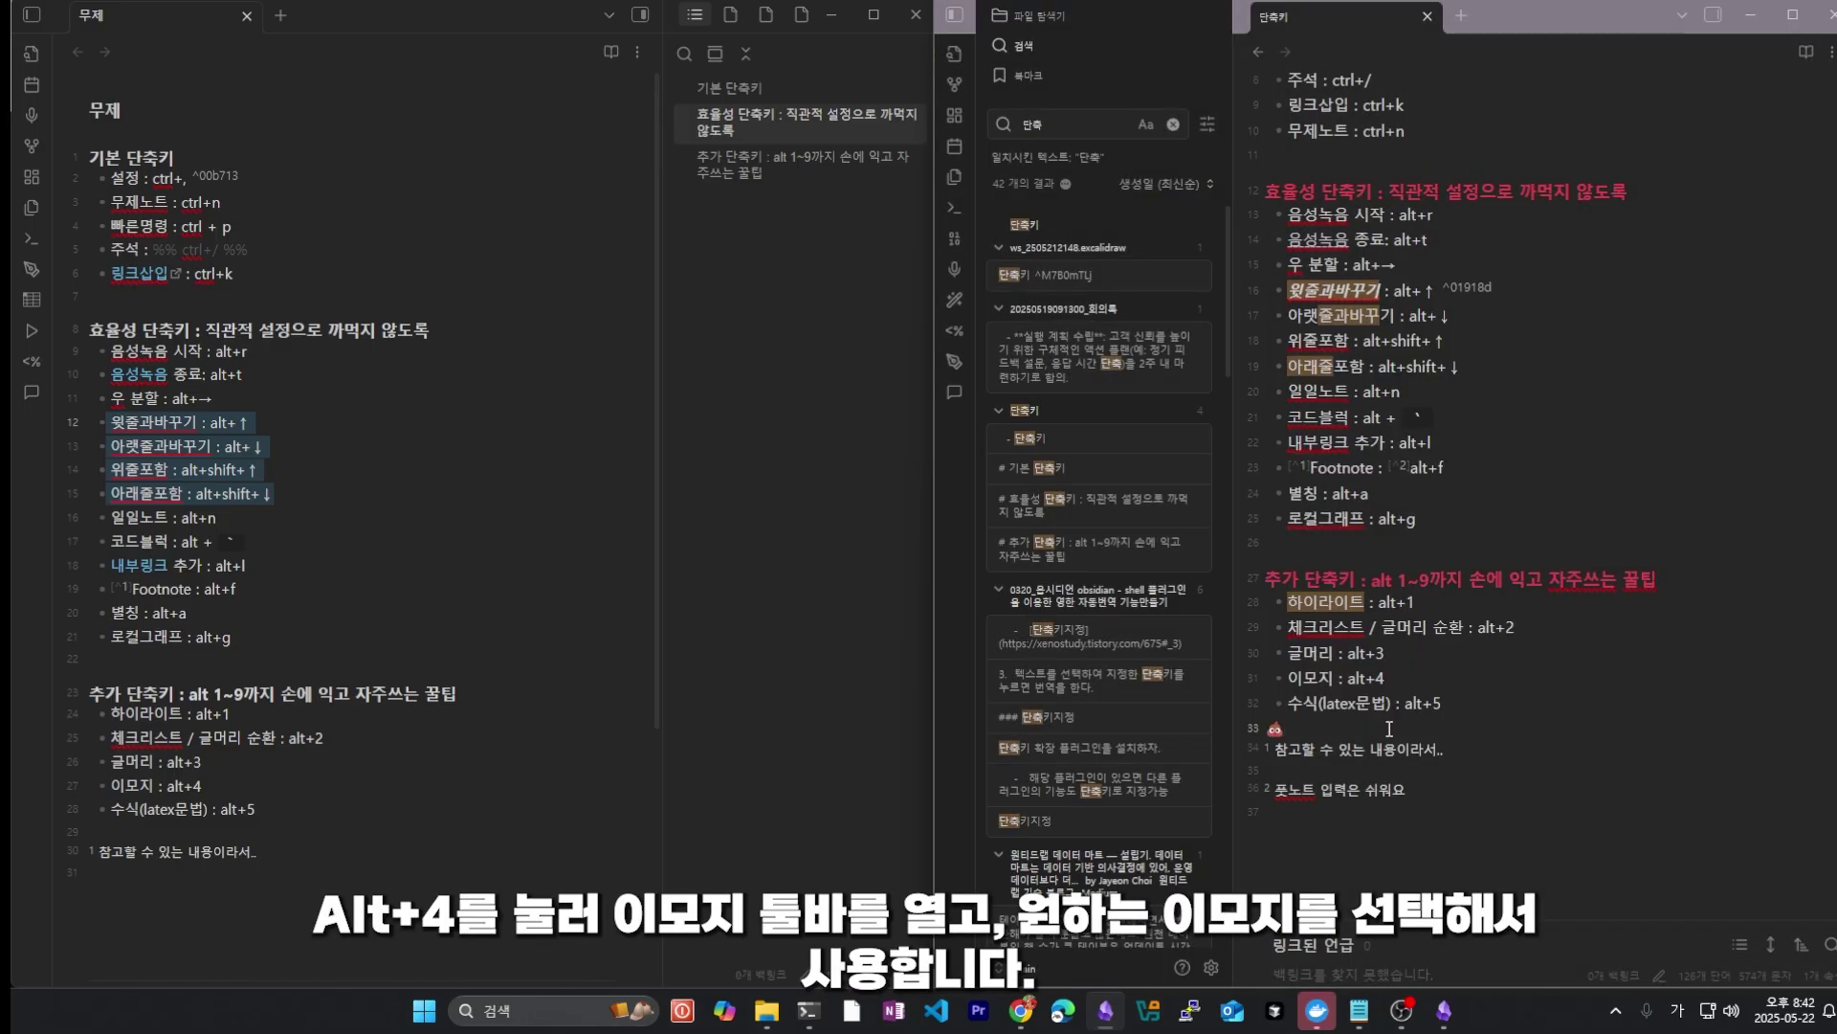
Step: Add filler text and a second emoji after the first one, and delete the whole line's content
text(의ㅇㄴㅇㄴ)
key(alt+4)
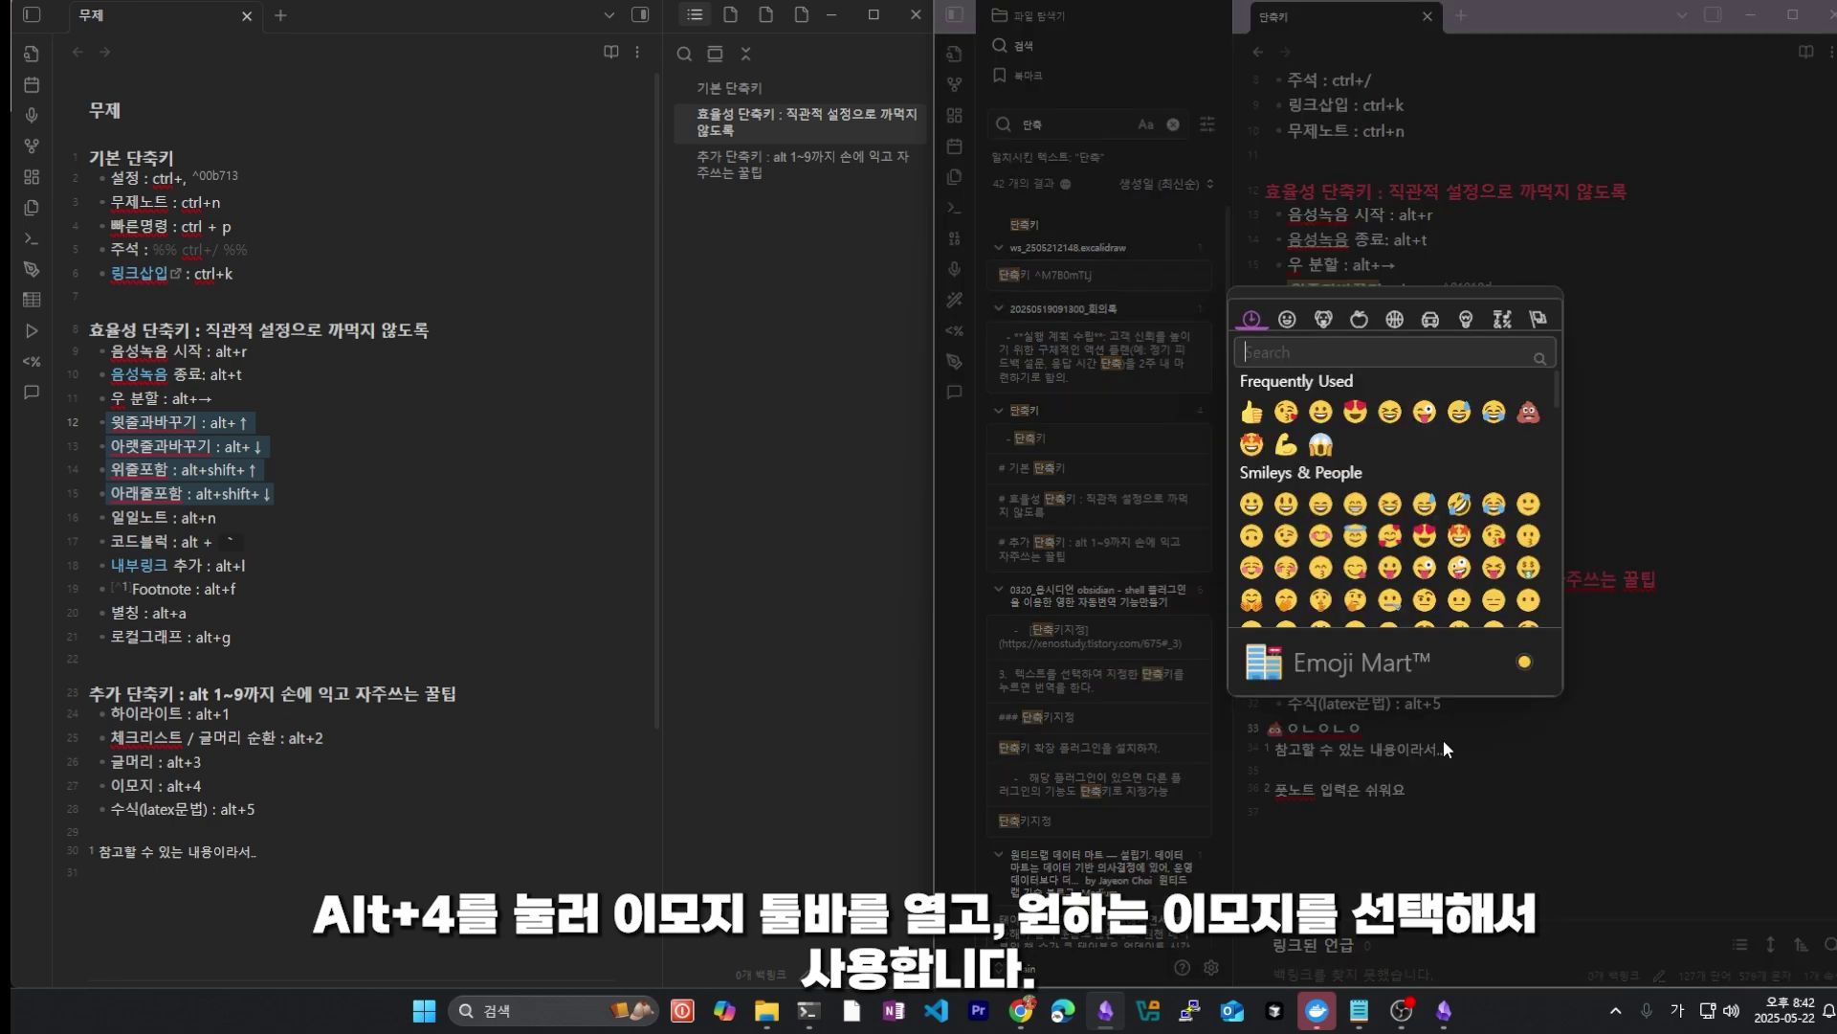
click(1456, 533)
text(ㅇㄴㅇ)
drag(1431, 729, 1262, 732)
key(BackSpace)
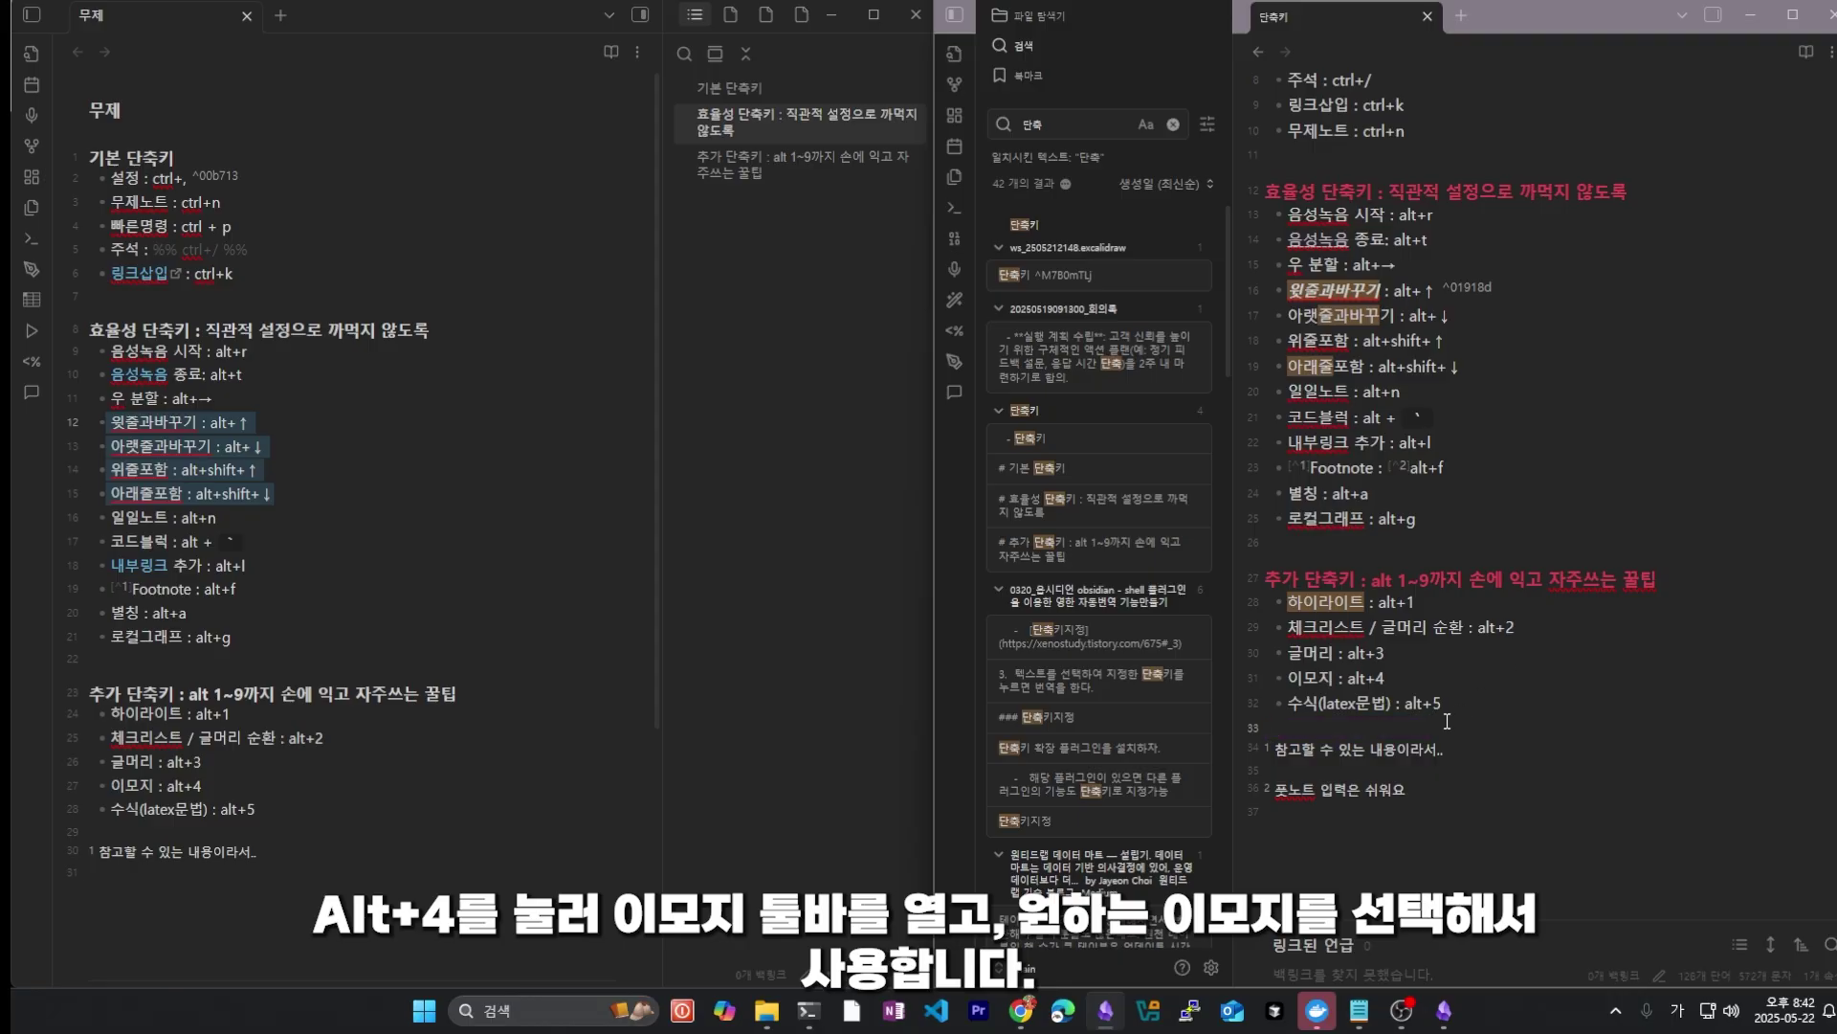
Step: Write a math block by hand below the 수식(latex문법) item, with ㄴㅇ between opening and closing $$ markers
key(Return)
key(Up)
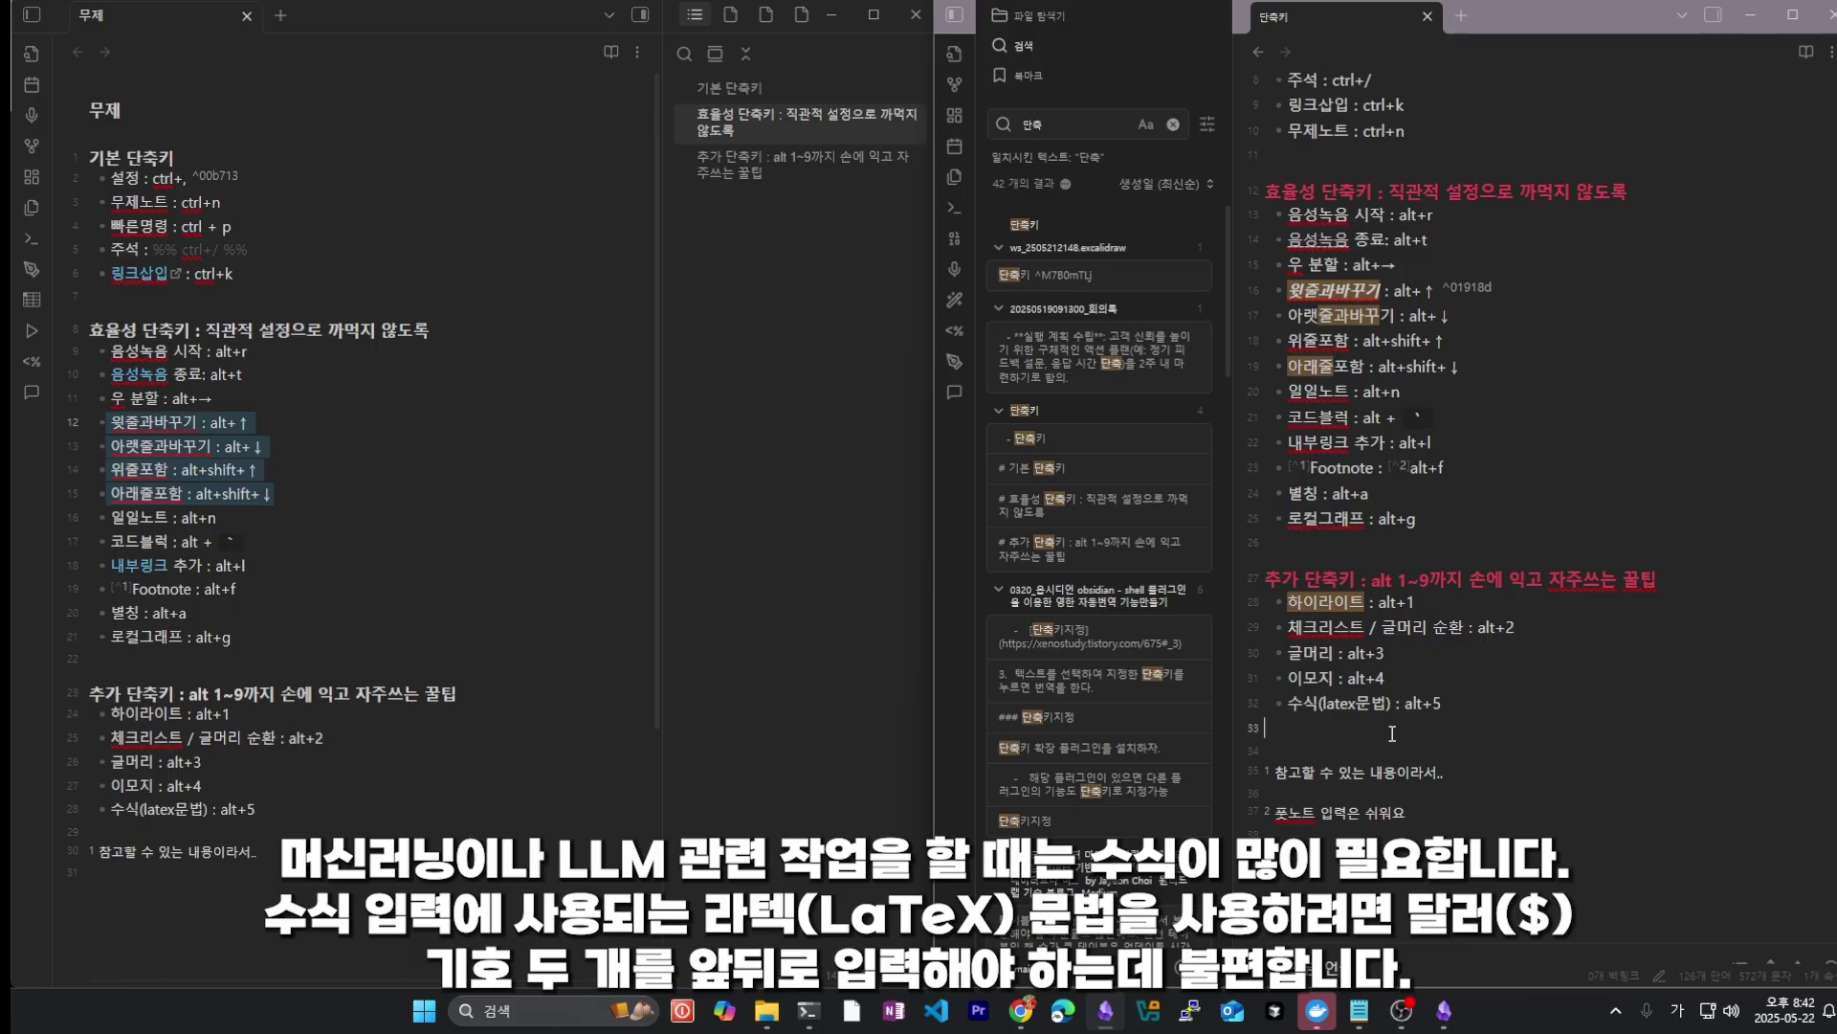
text($$)
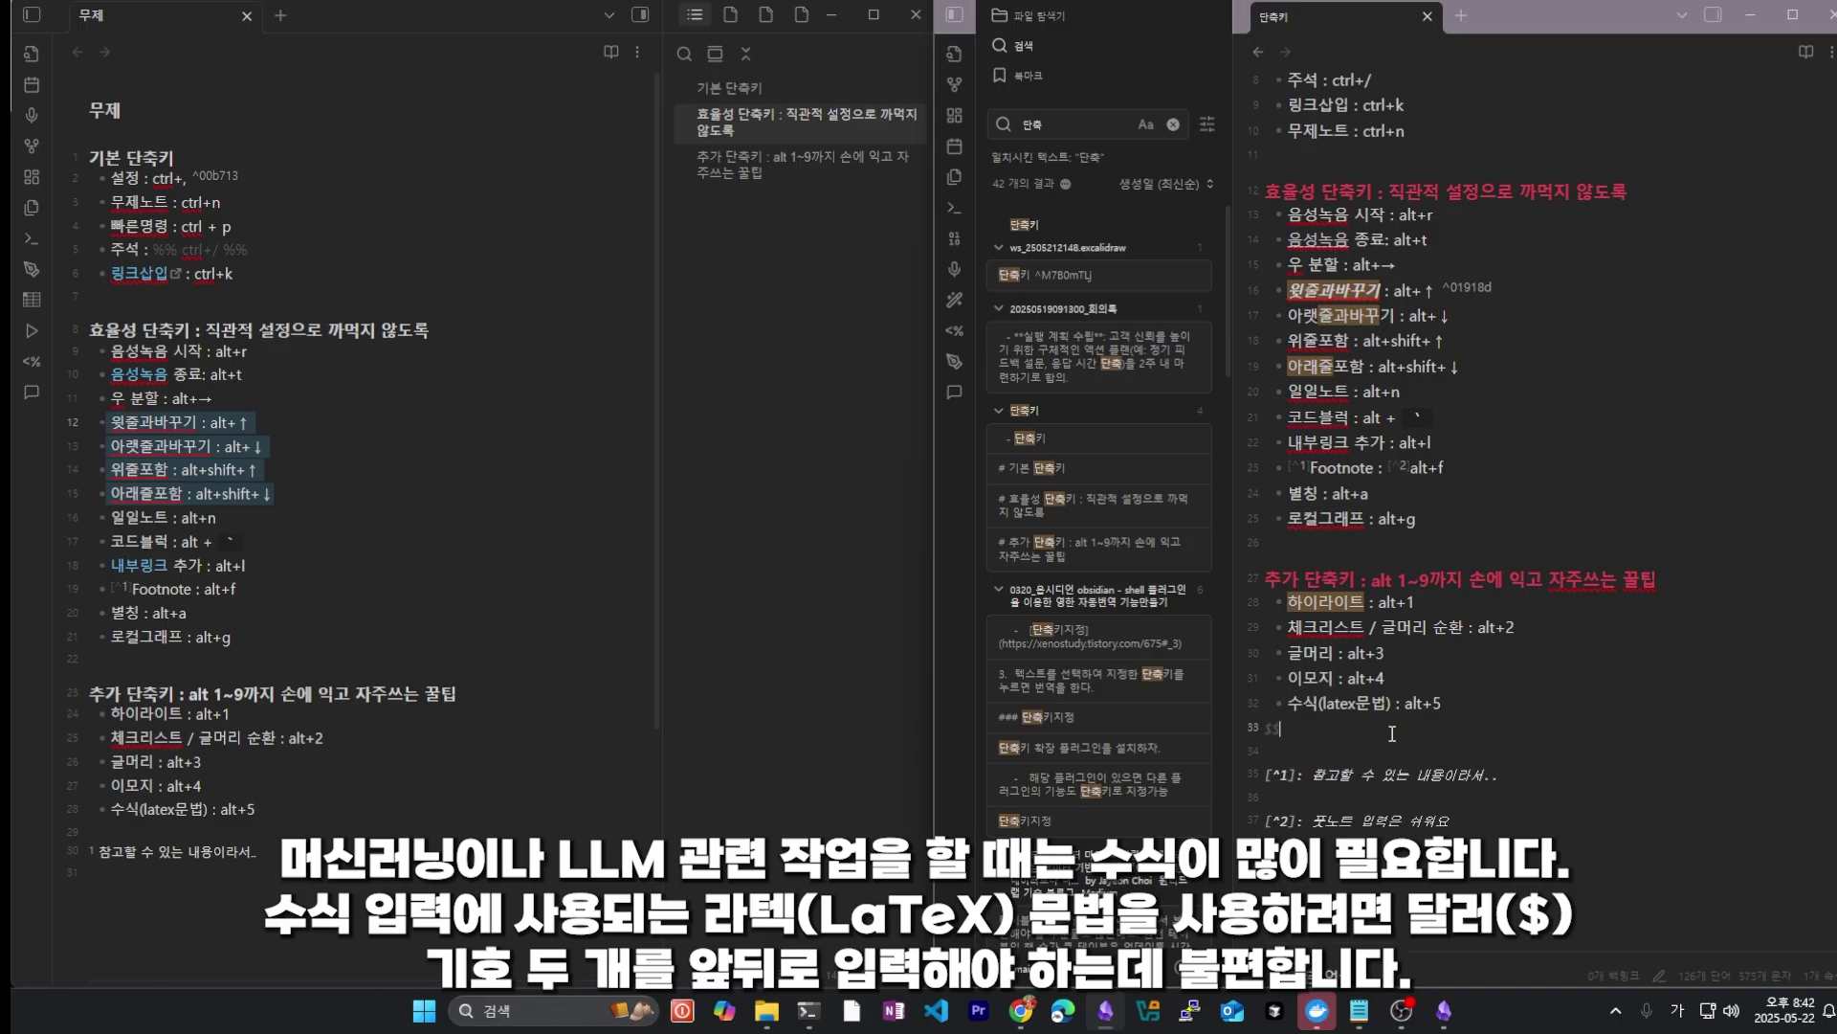
key(Return)
text($$)
key(Up)
key(Return)
text(ㄴㅇ)
Step: Replace the hand-written $$ block with the plain text ㄴㄴㅁㅇㅁㄴㅁㄴㅇ
key(Down)
key(shift+Up)
key(shift+Up)
key(shift+Left)
key(shift+Left)
text(ㄴㄴㅁㅇㅁㄴㅁㄴㅇ)
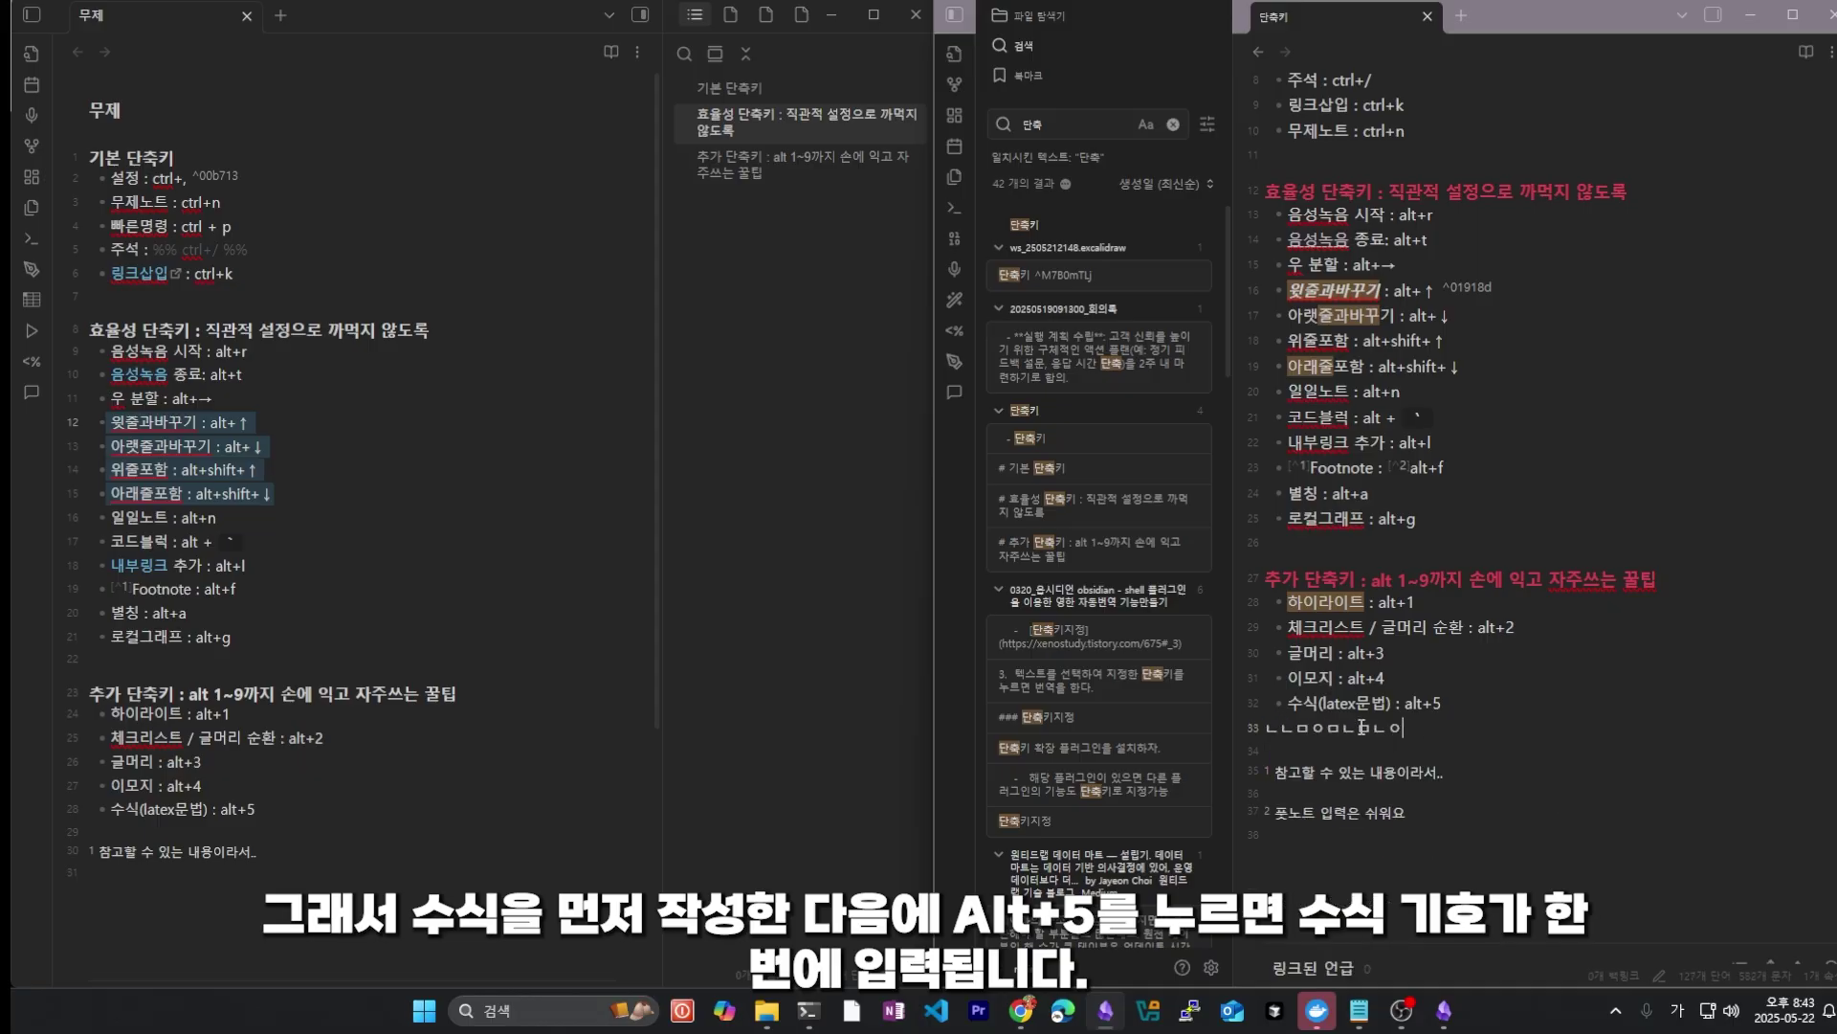
Step: Convert the ㄴㄴㅁㅇㅁㄴㅁㄴㅇ line into a math block, and leave the block to view its rendered formula
drag(1403, 727, 1246, 725)
key(alt+5)
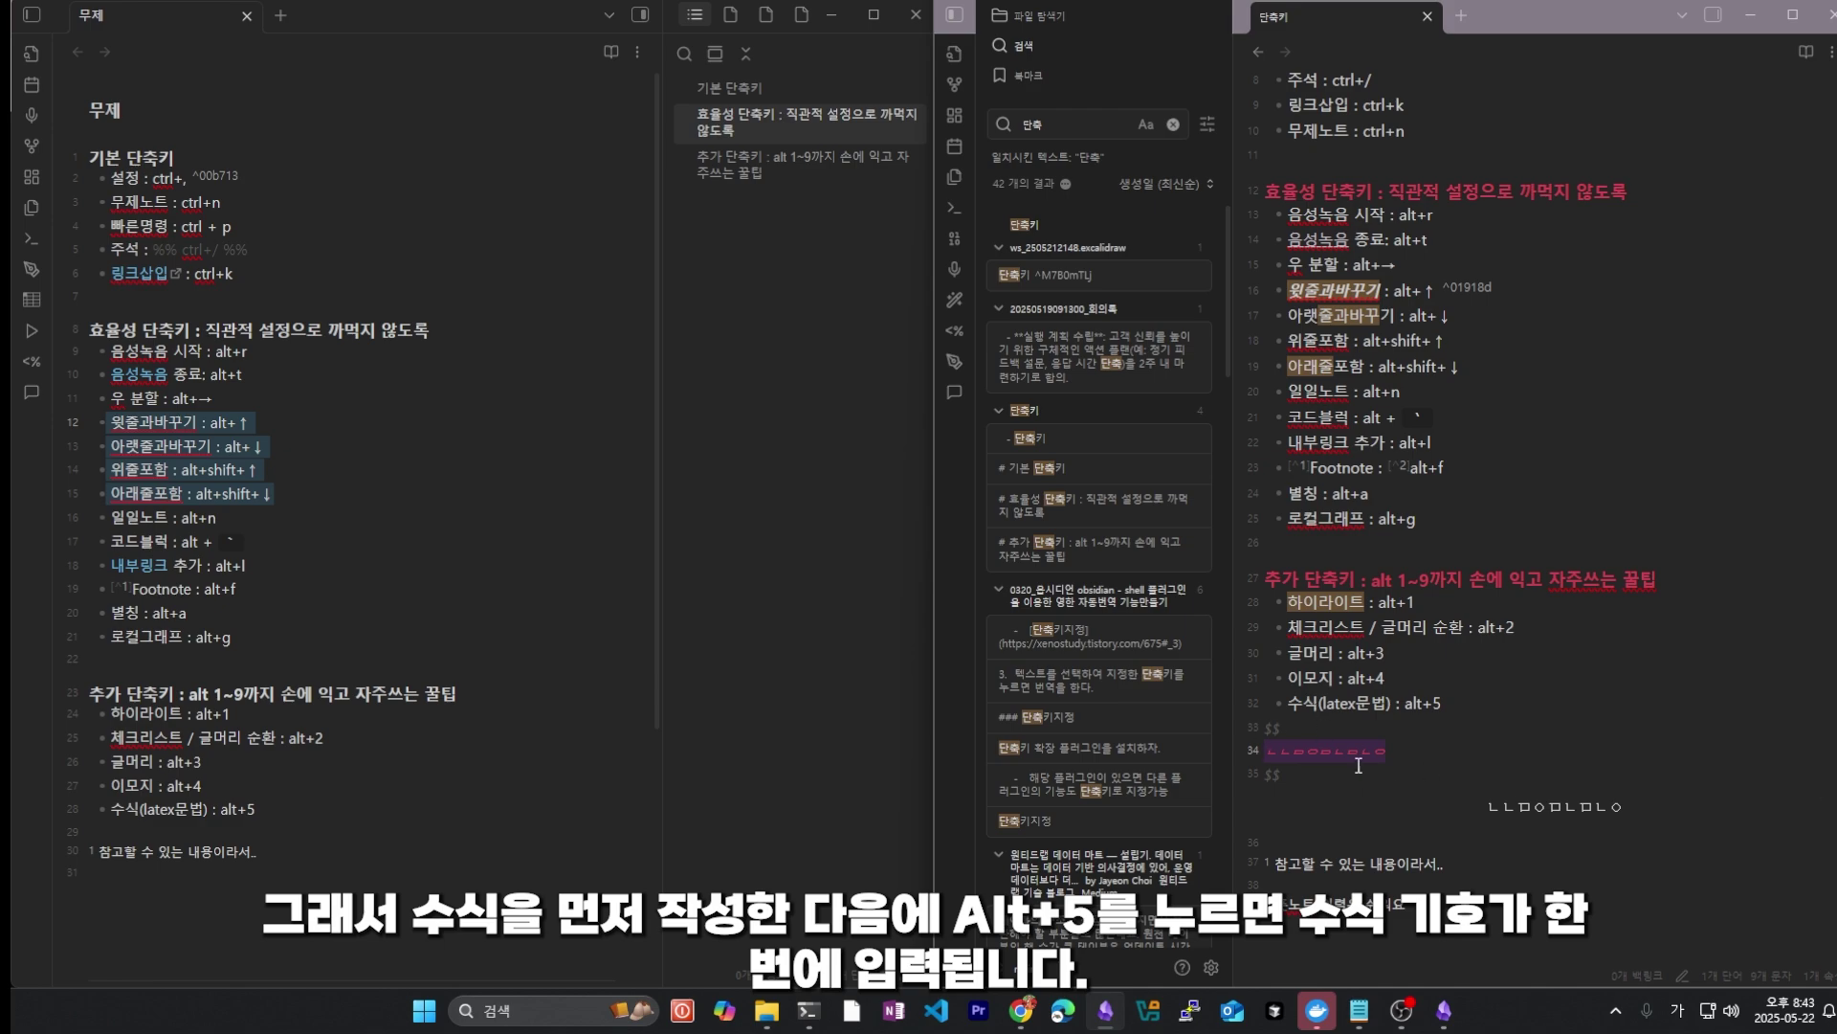
drag(1281, 758, 1526, 814)
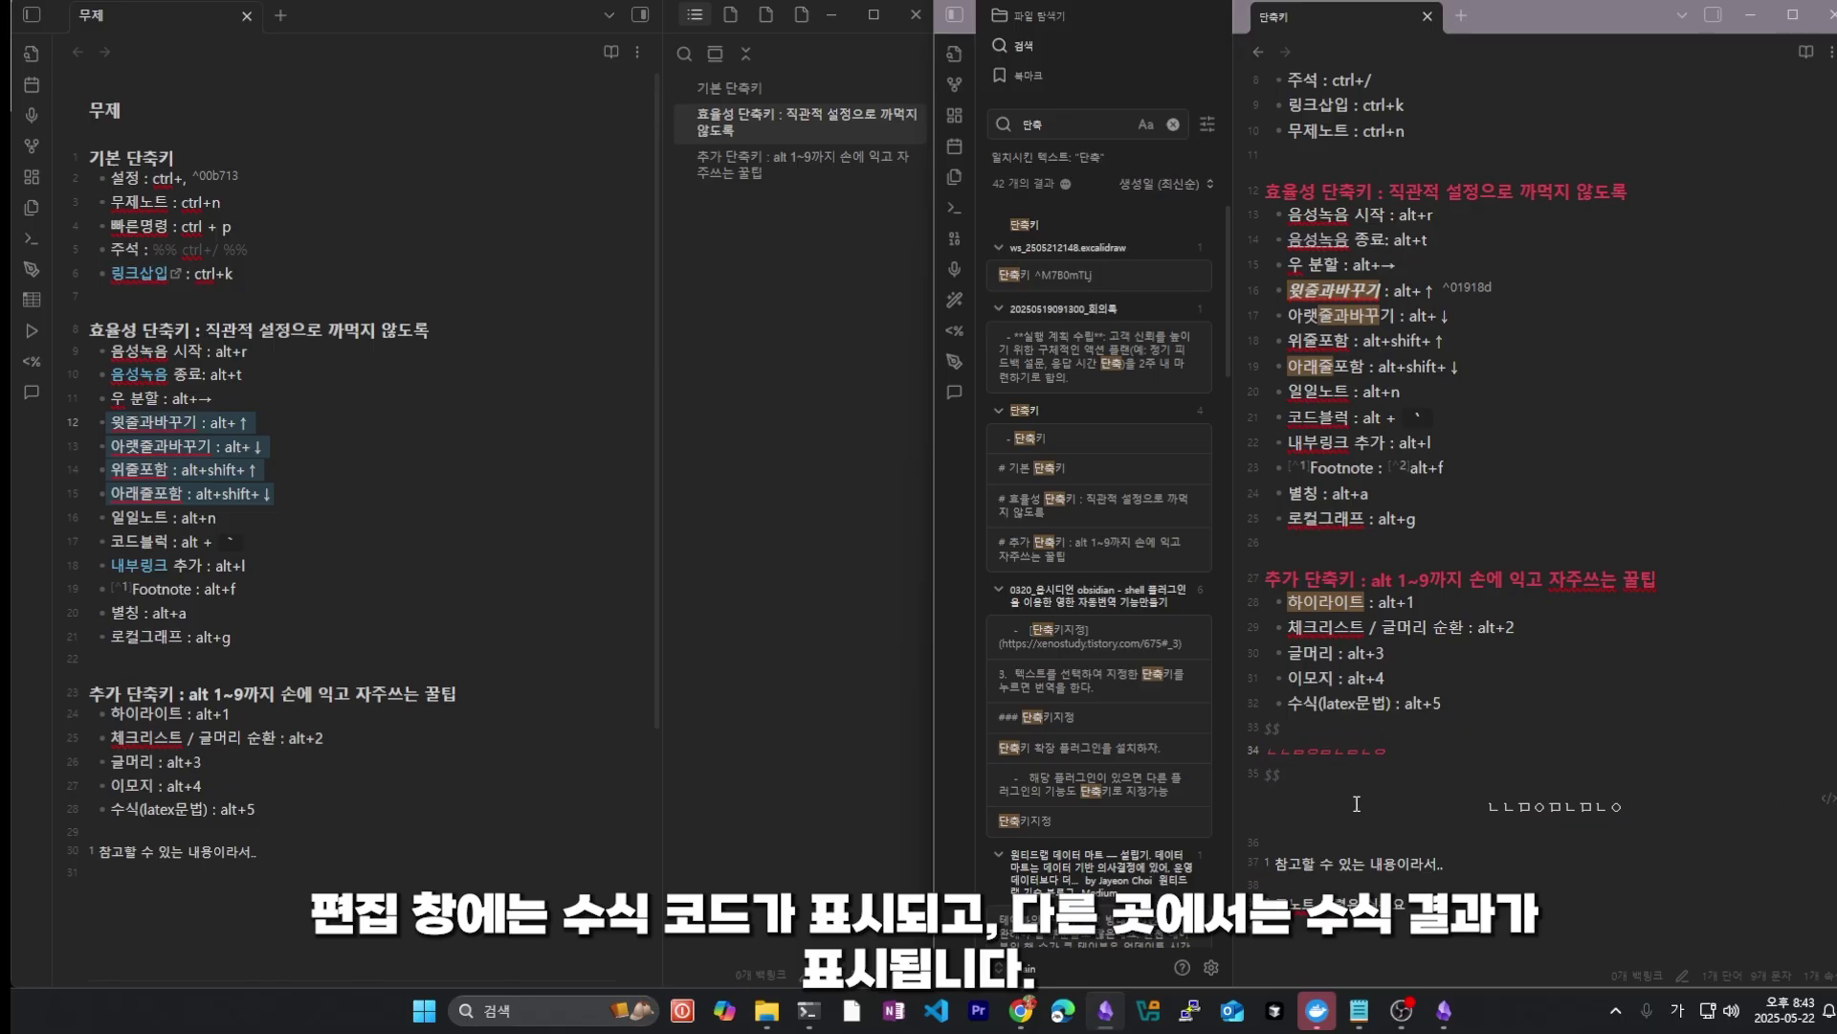
click(1522, 790)
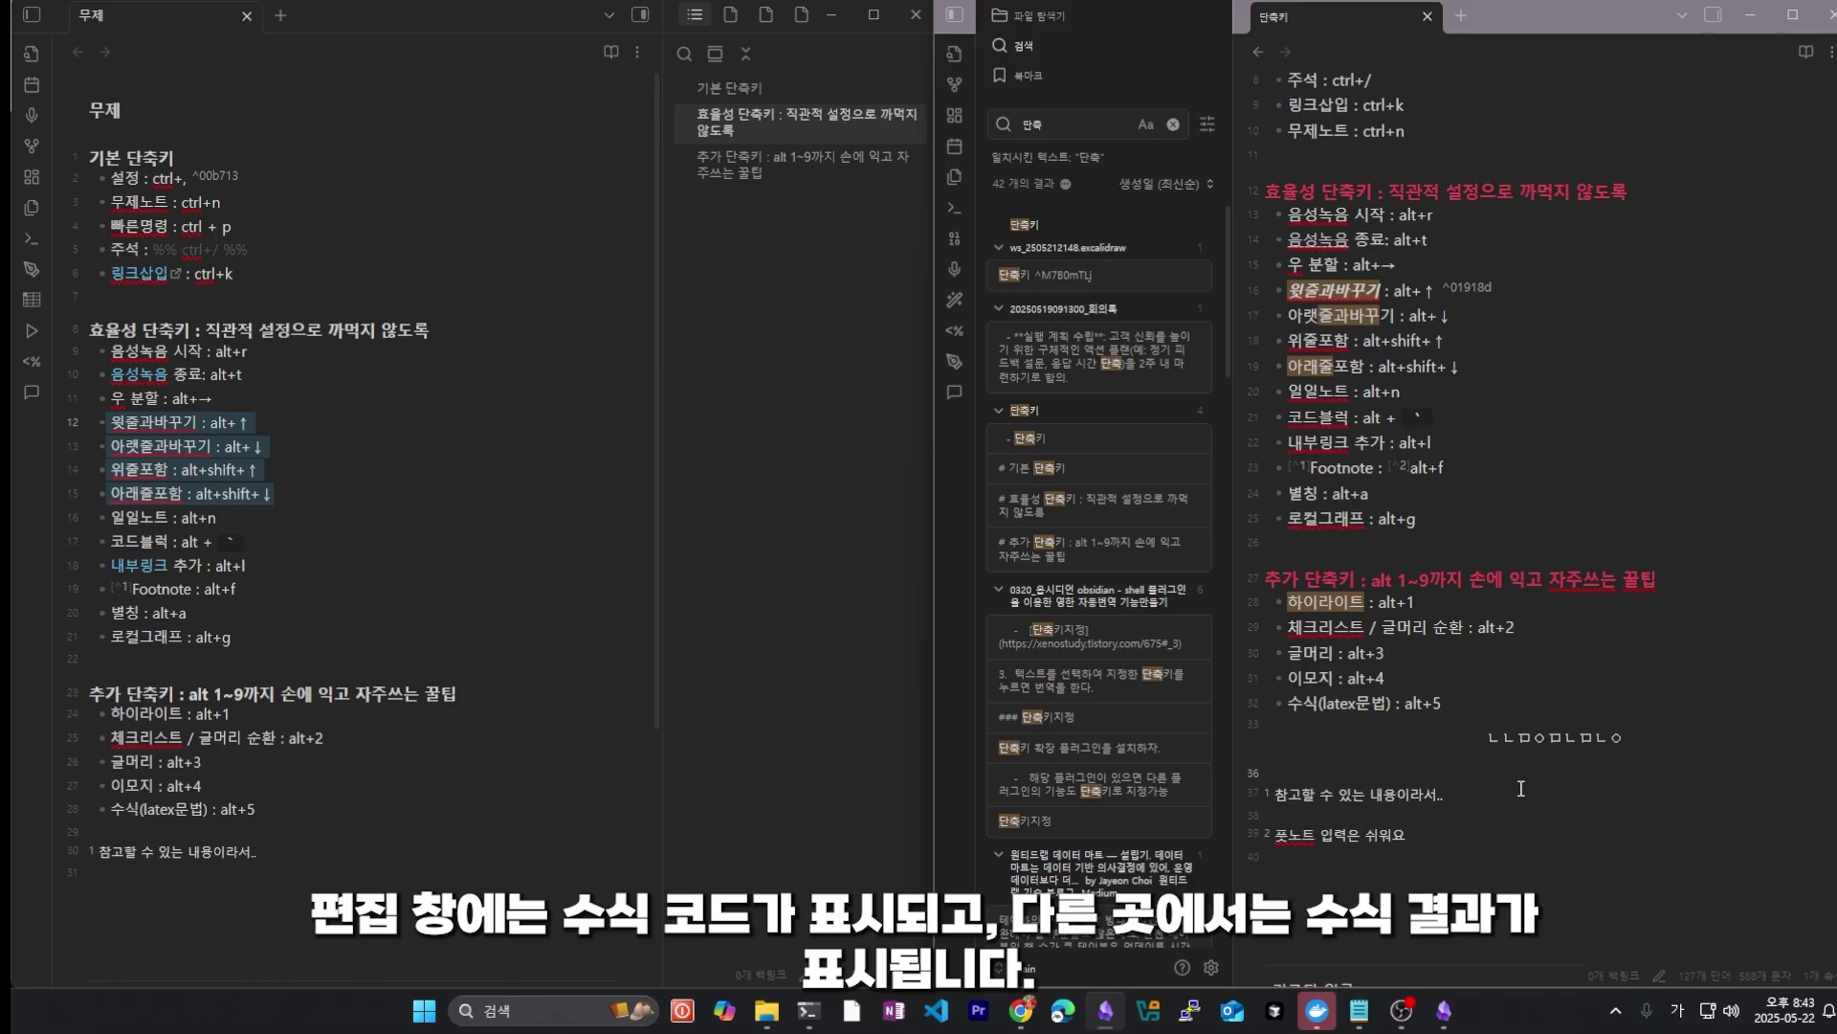
click(1550, 713)
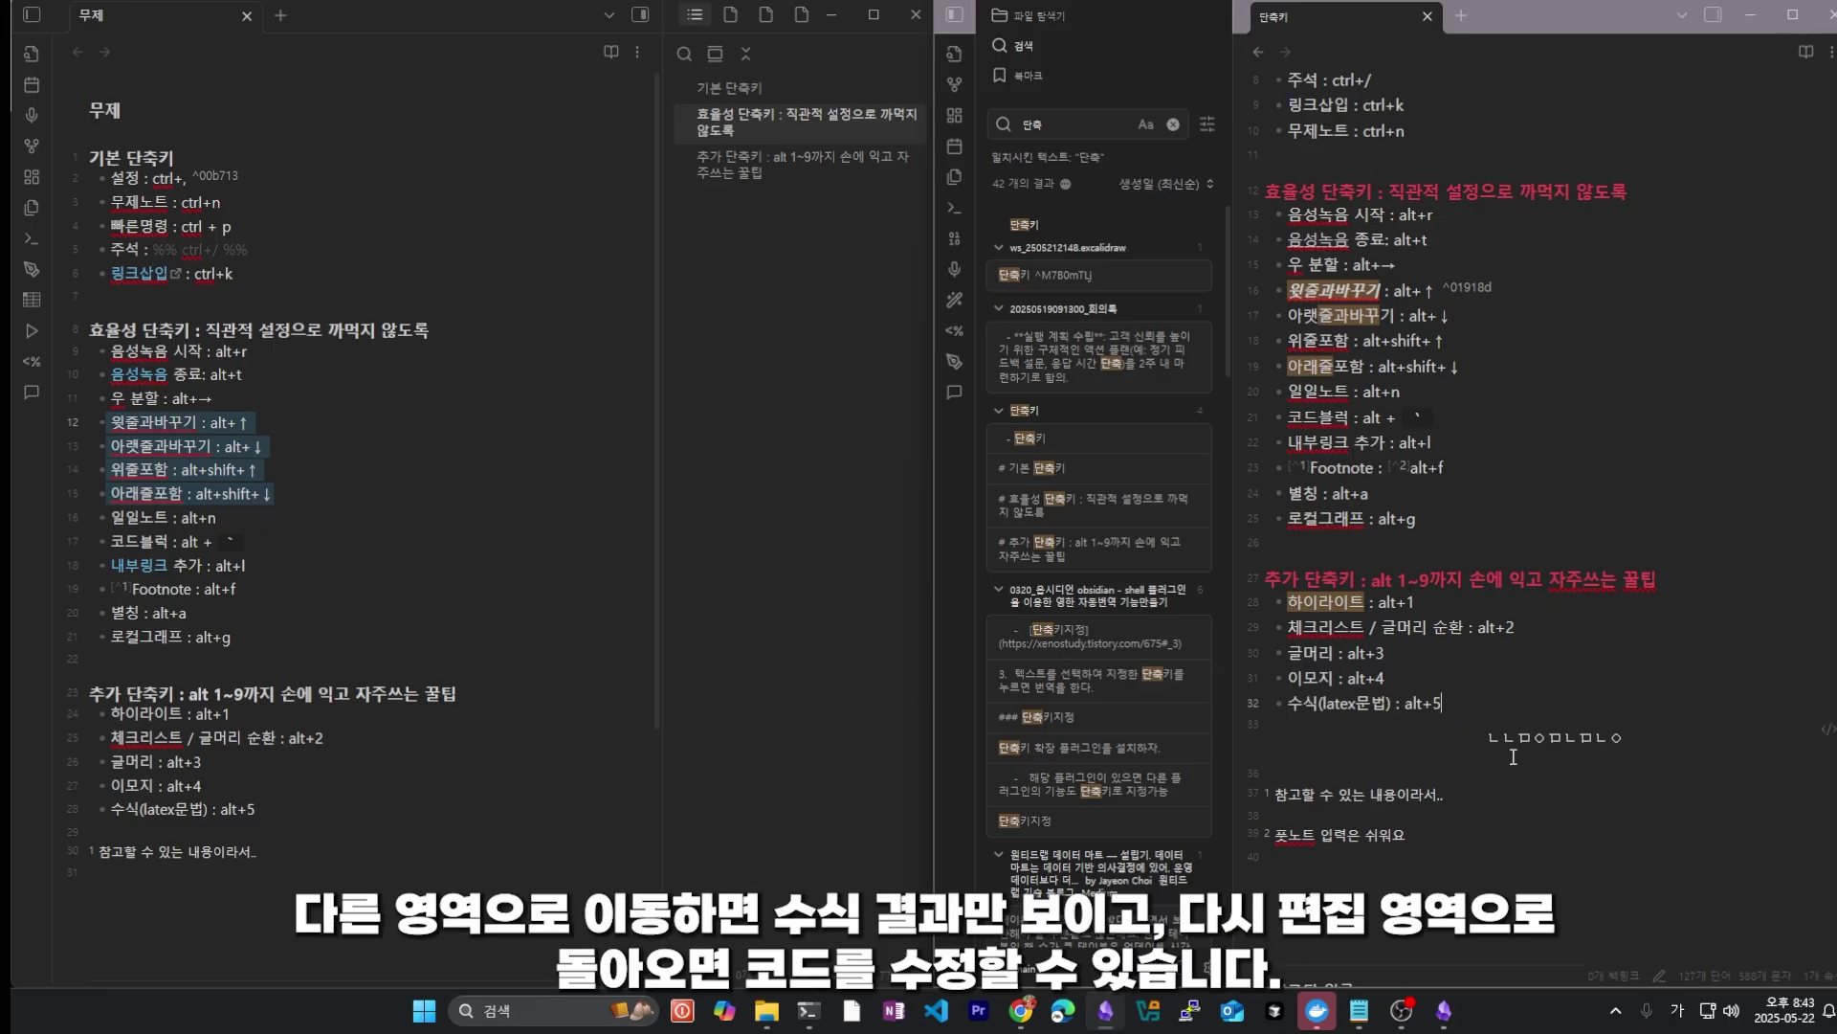
Step: Return to the math block's source and delete the block from the note
click(1637, 737)
key(Down)
key(Down)
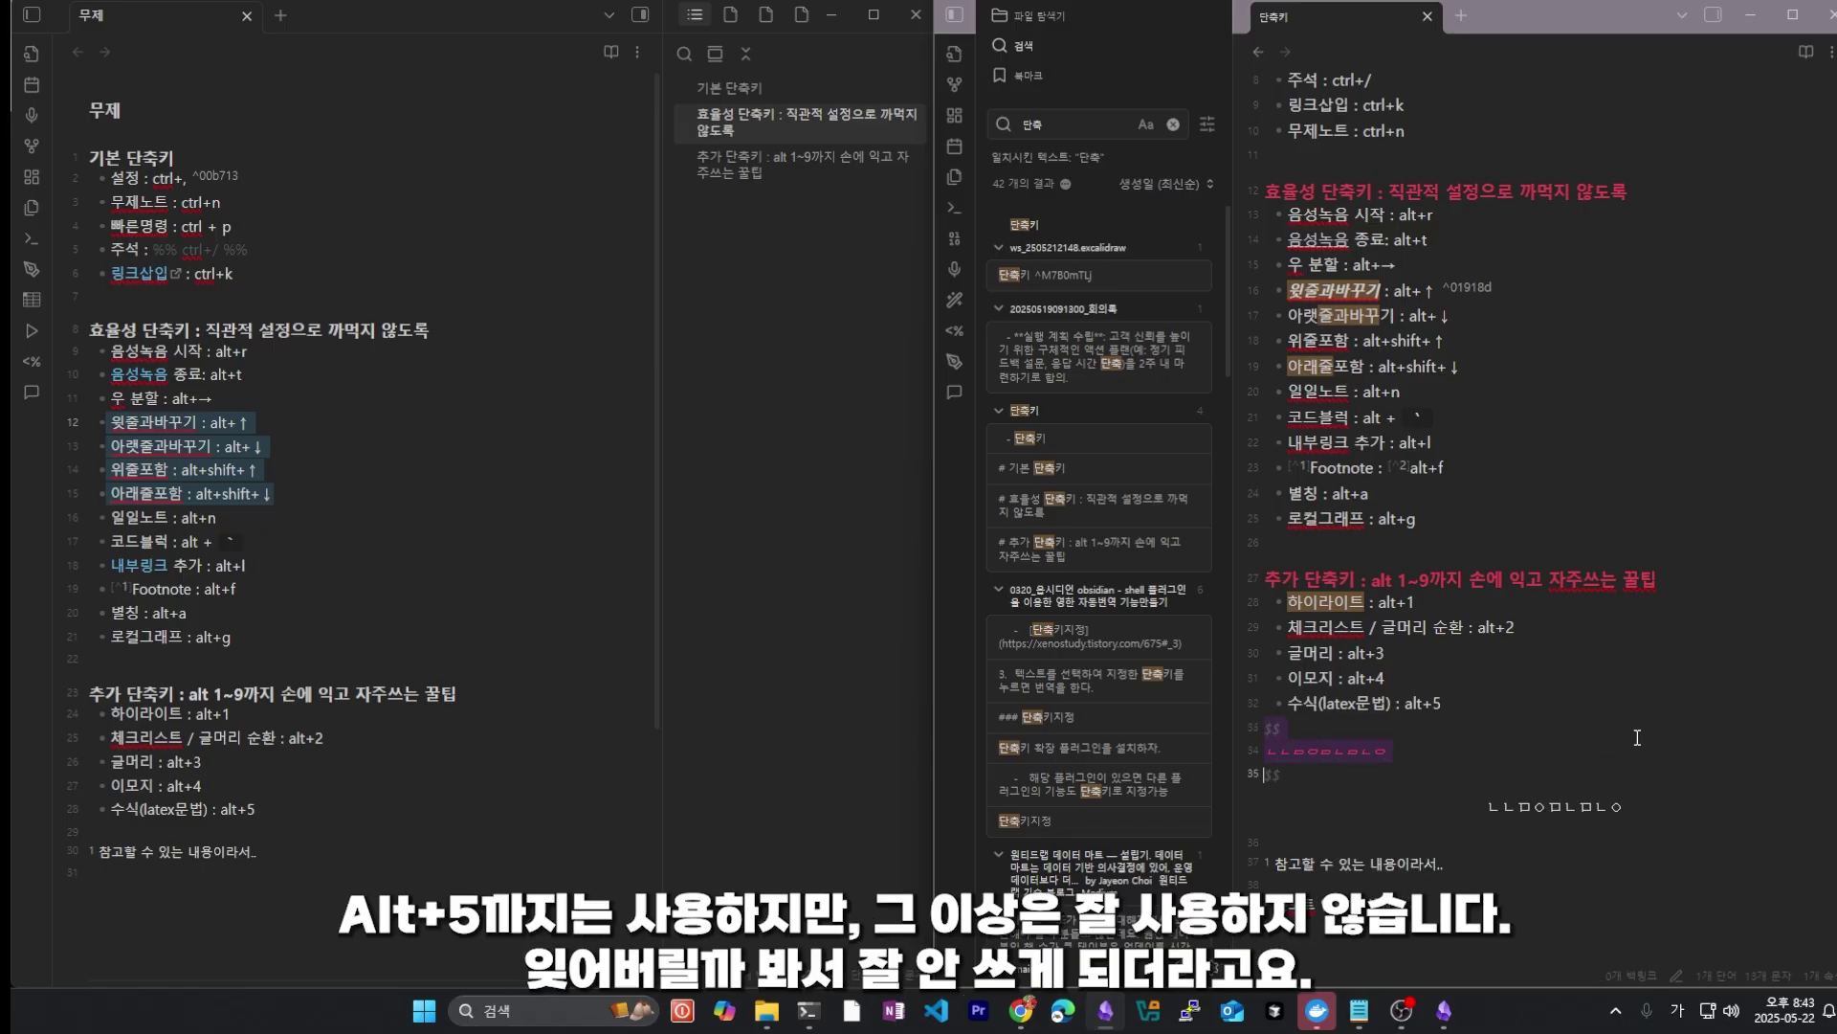
key(BackSpace)
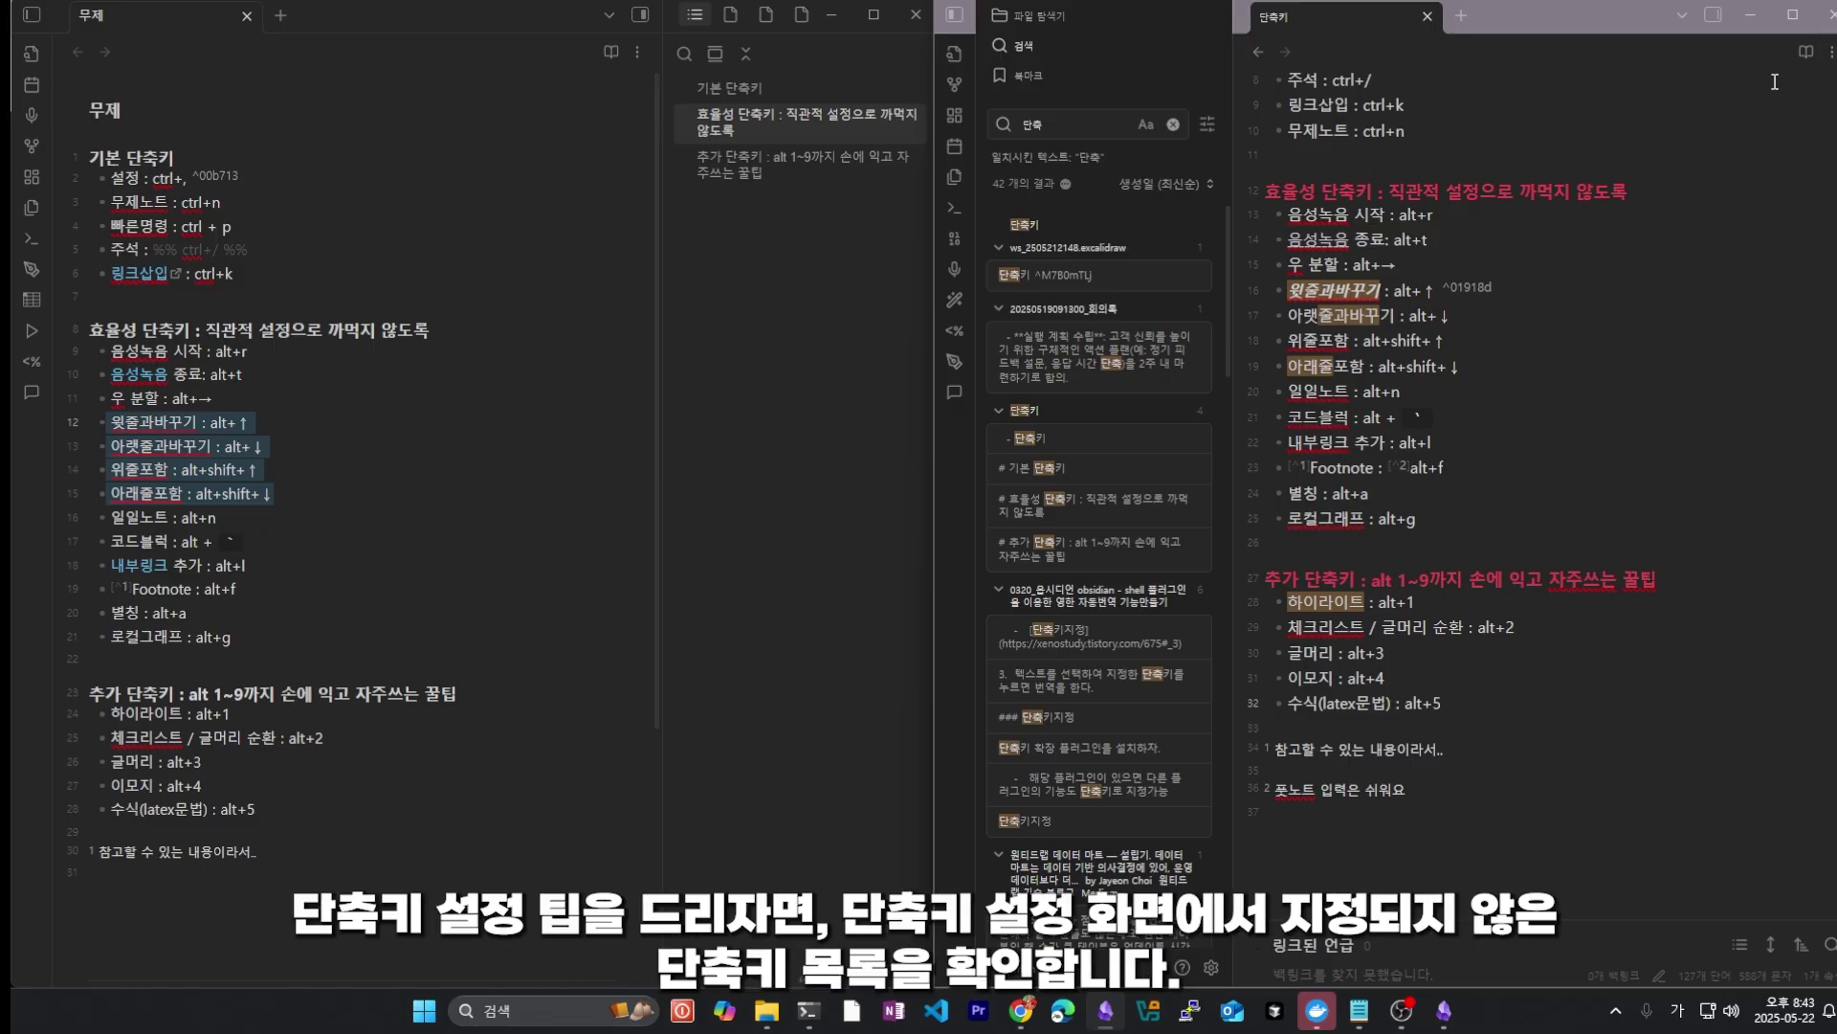
Step: Open the hotkey (단축키) settings, filter the commands to 미할당됨, and browse down to the bookmark commands
key(ctrl+comma)
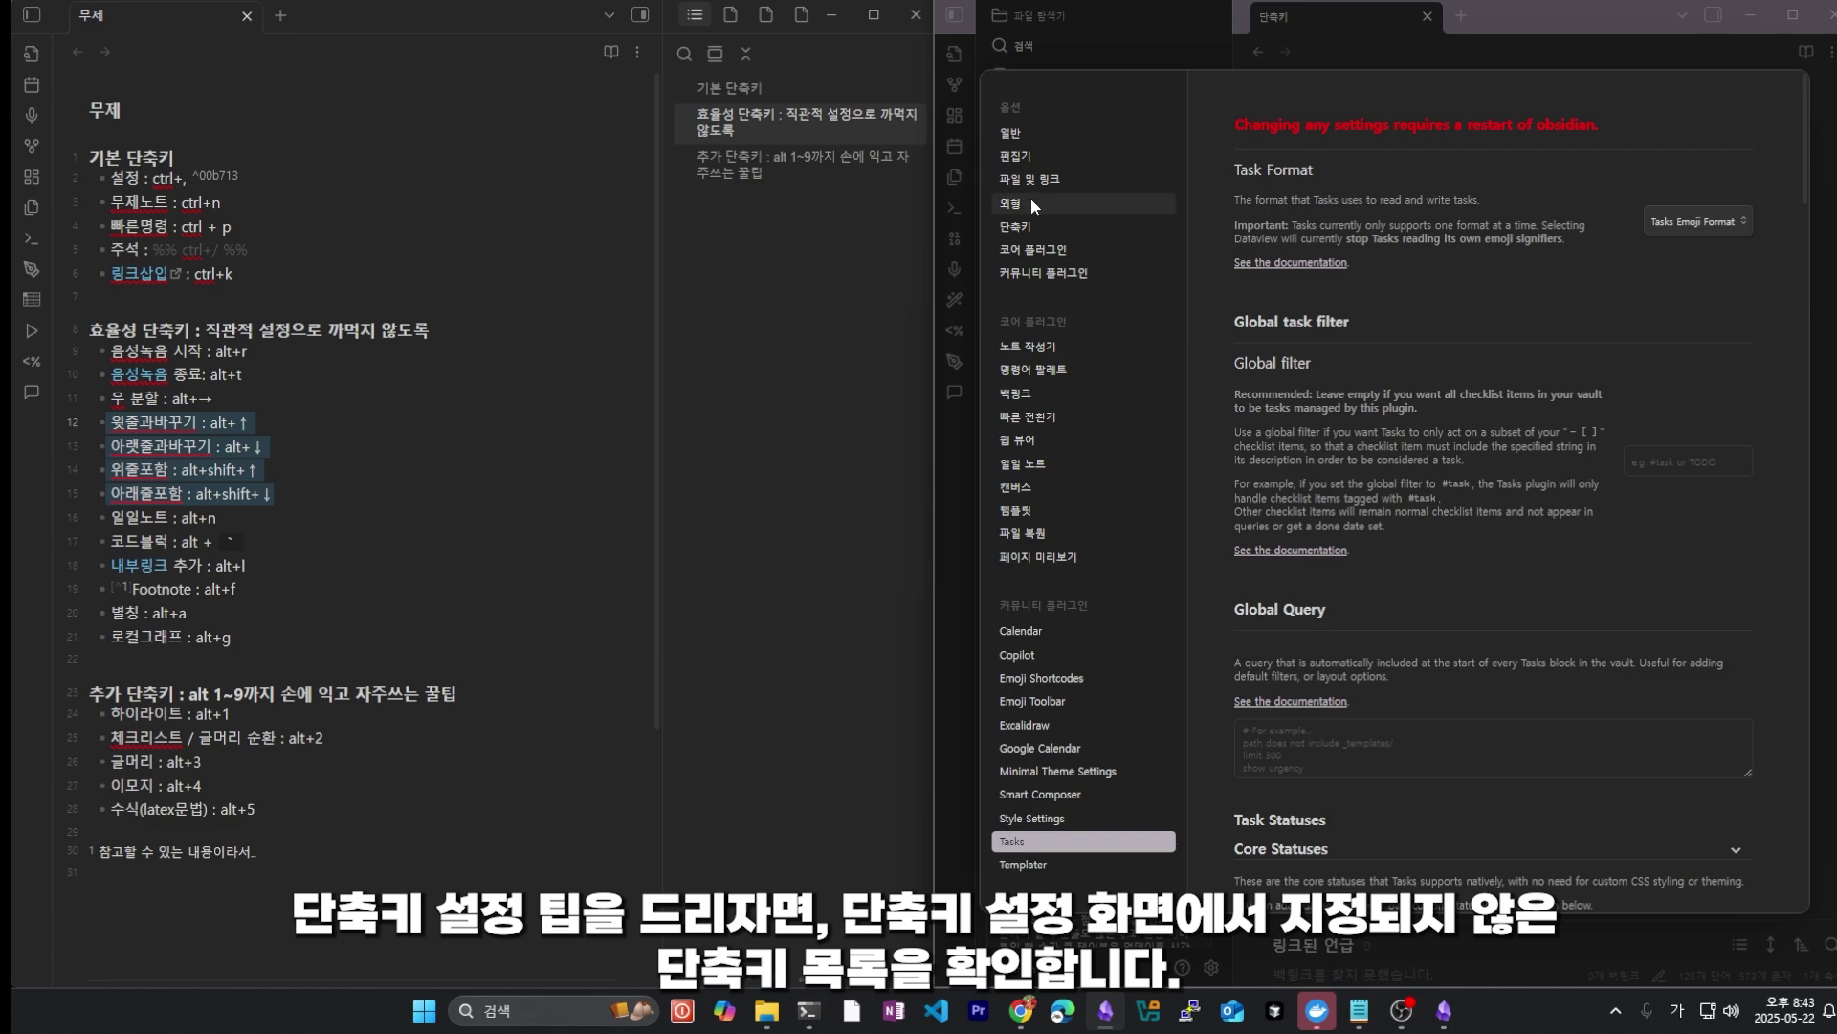
click(1040, 223)
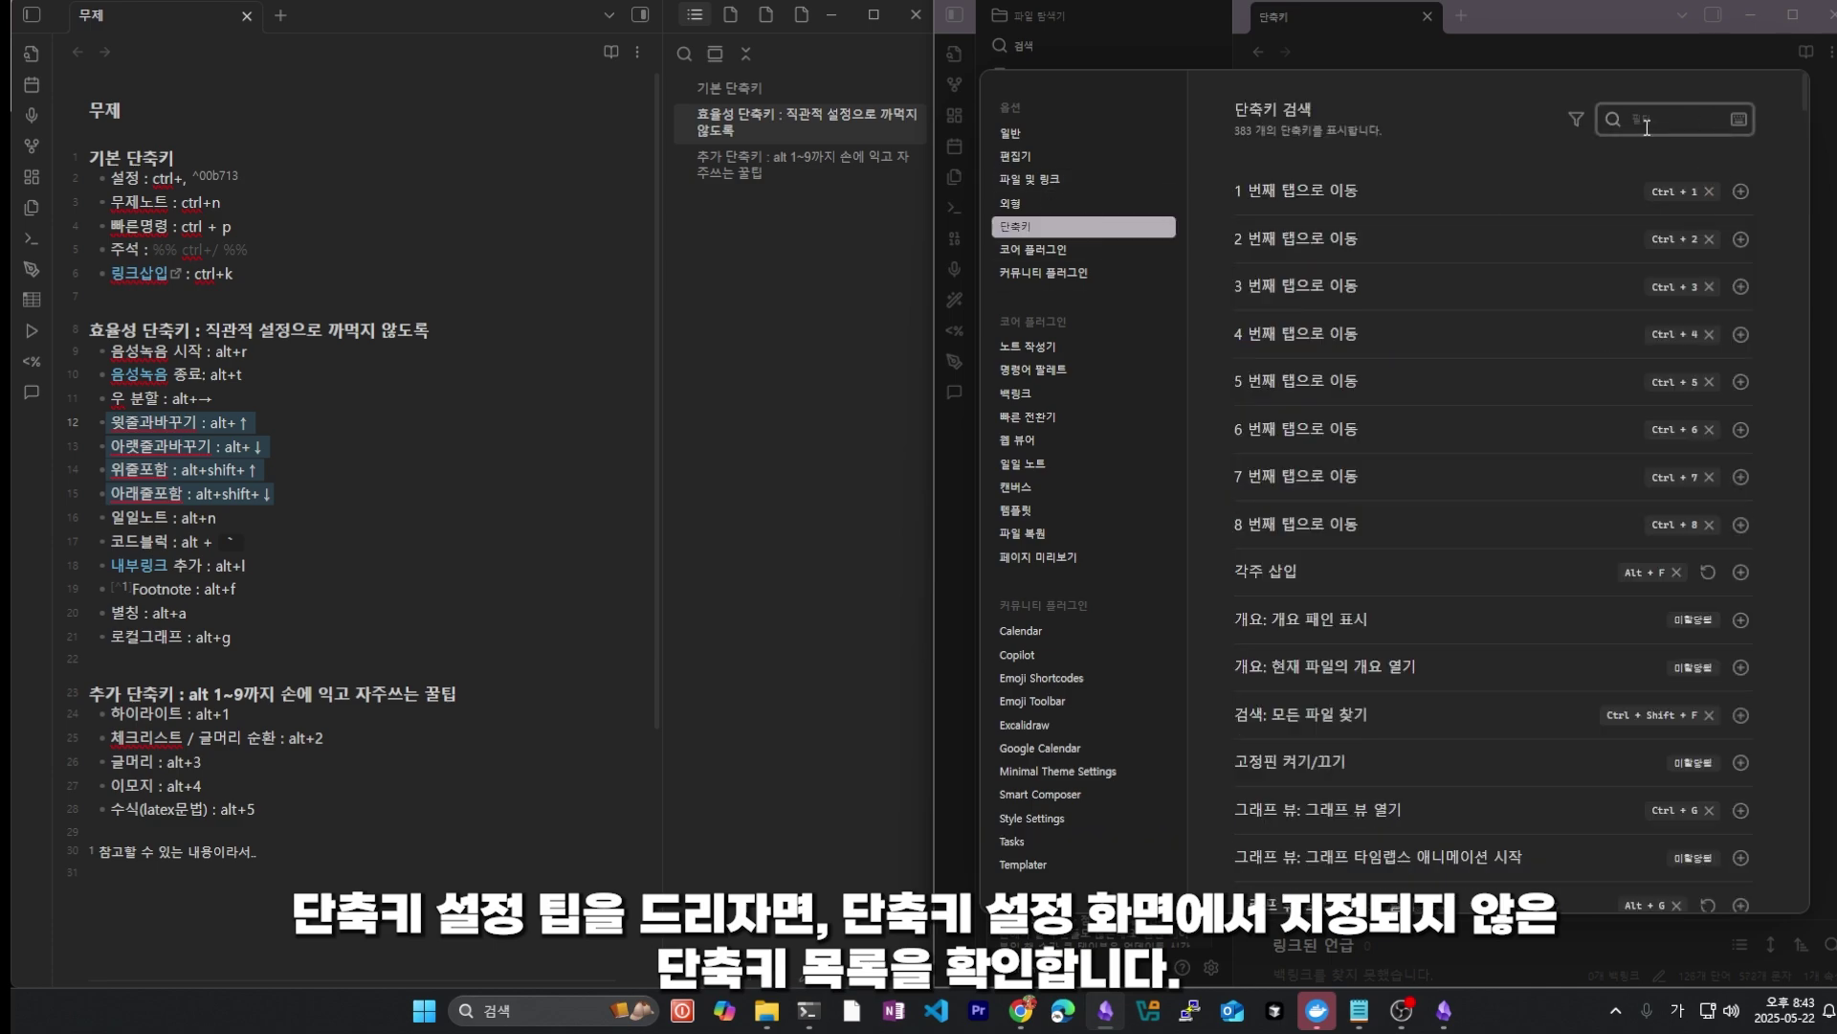
click(1579, 120)
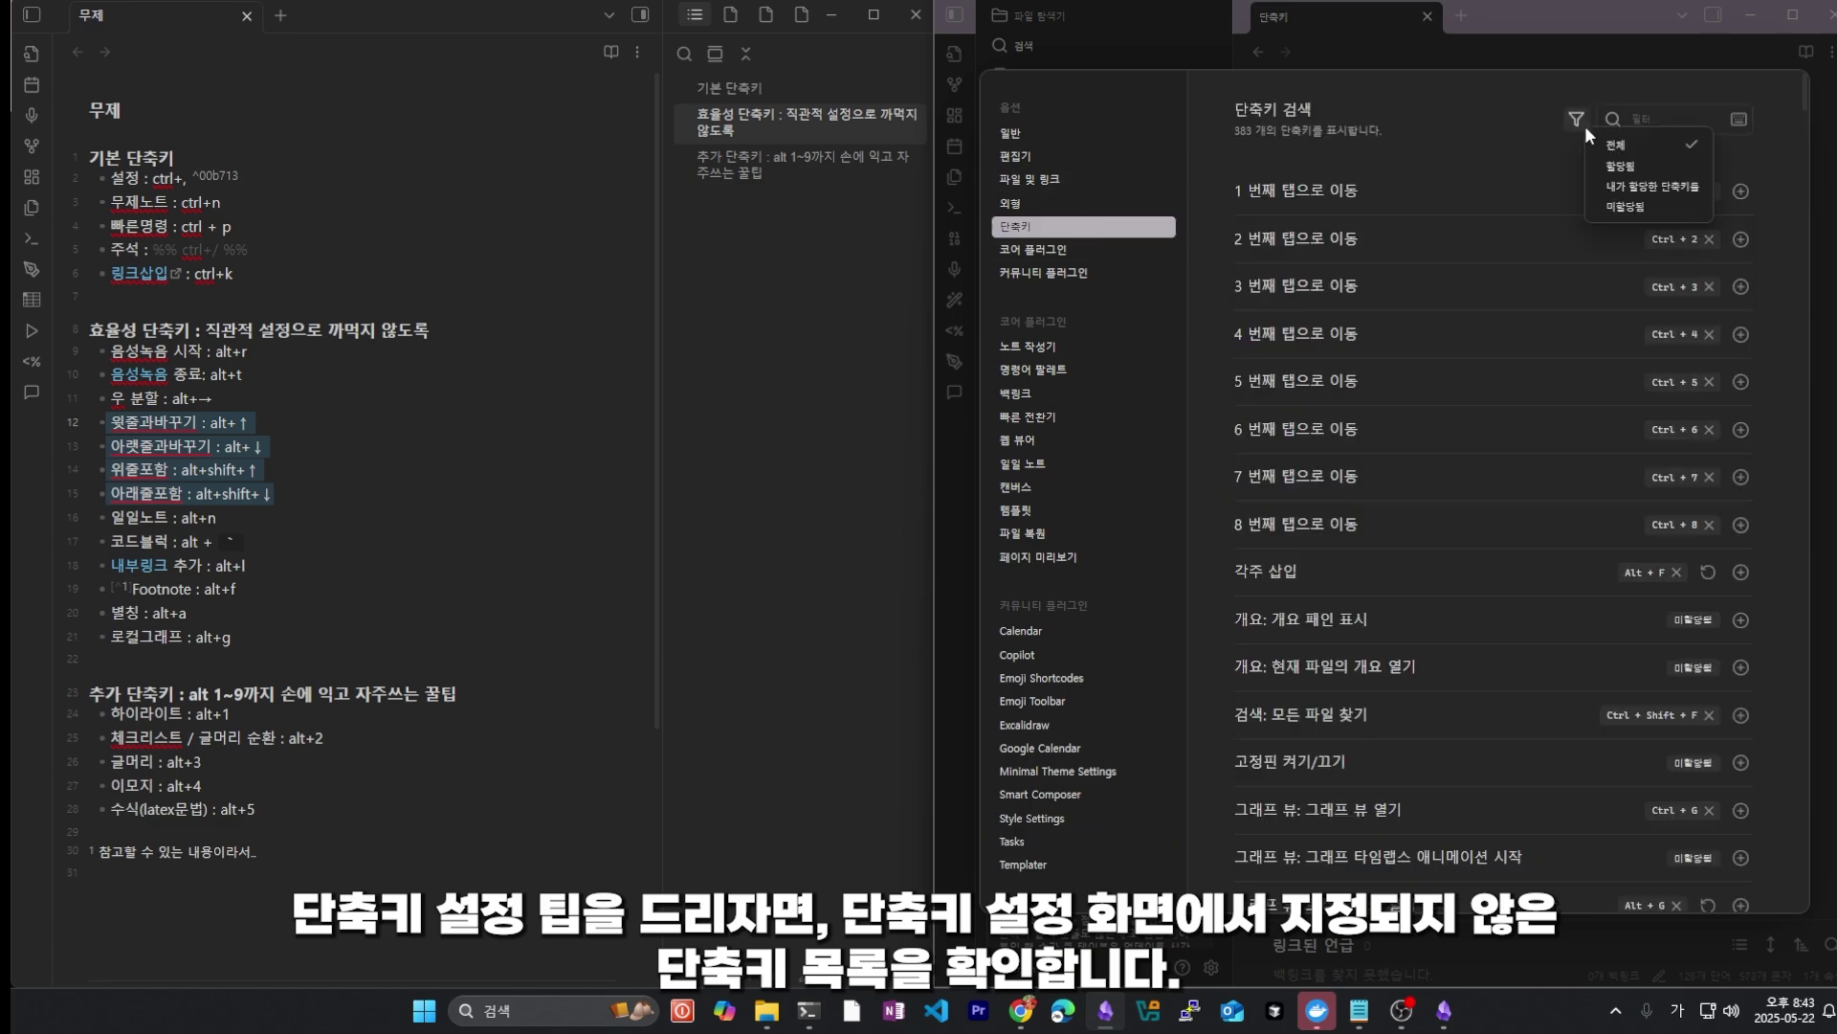
click(1674, 203)
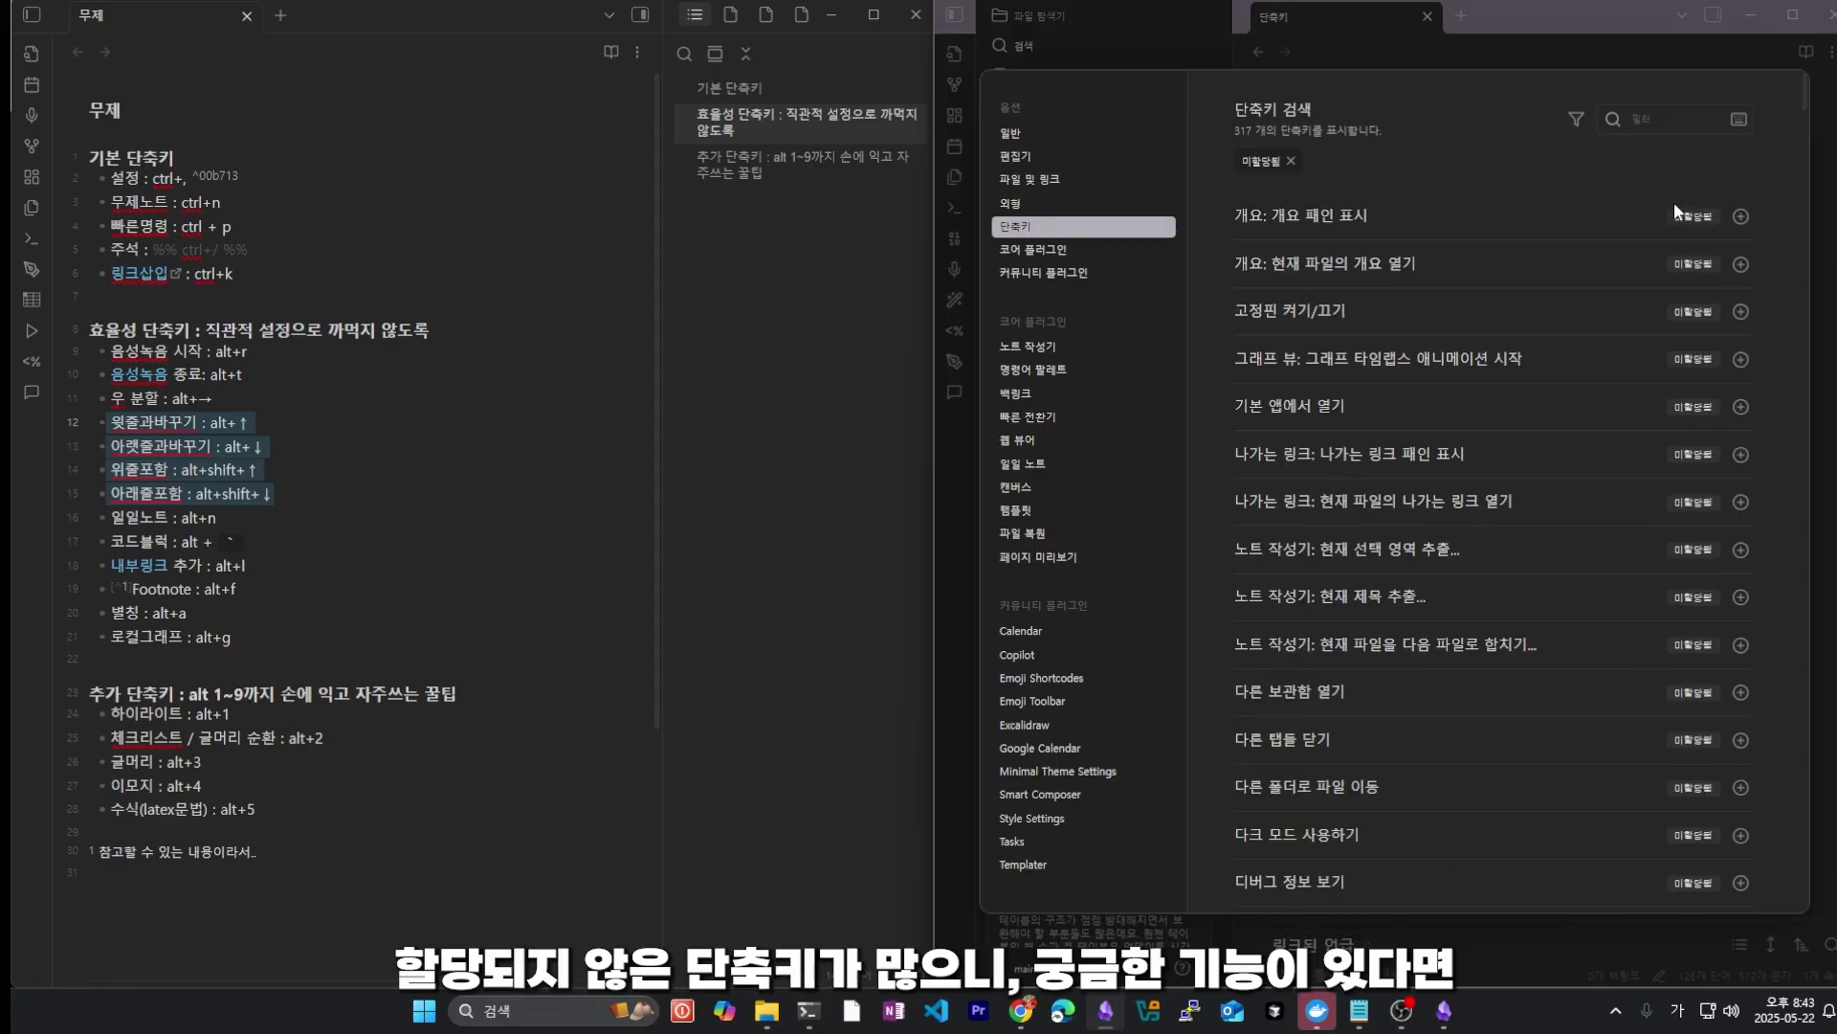
scroll(1644, 412, down, 8)
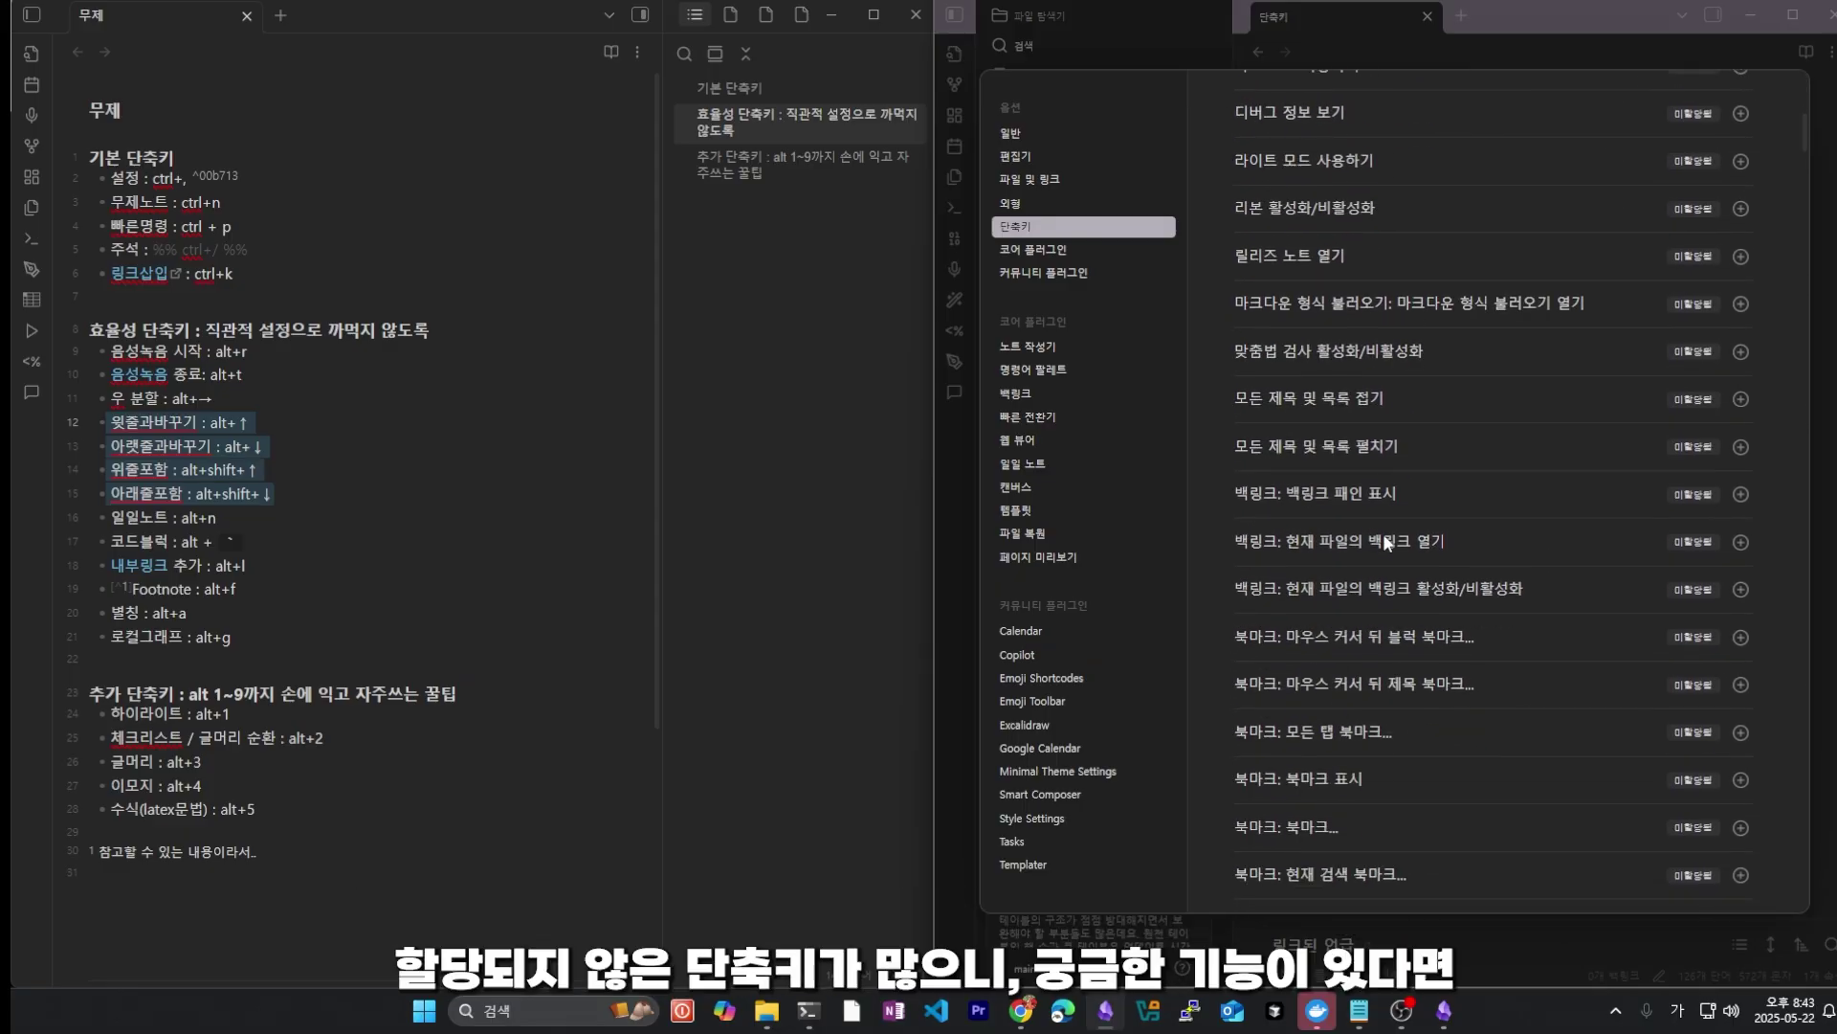
scroll(1420, 527, down, 2)
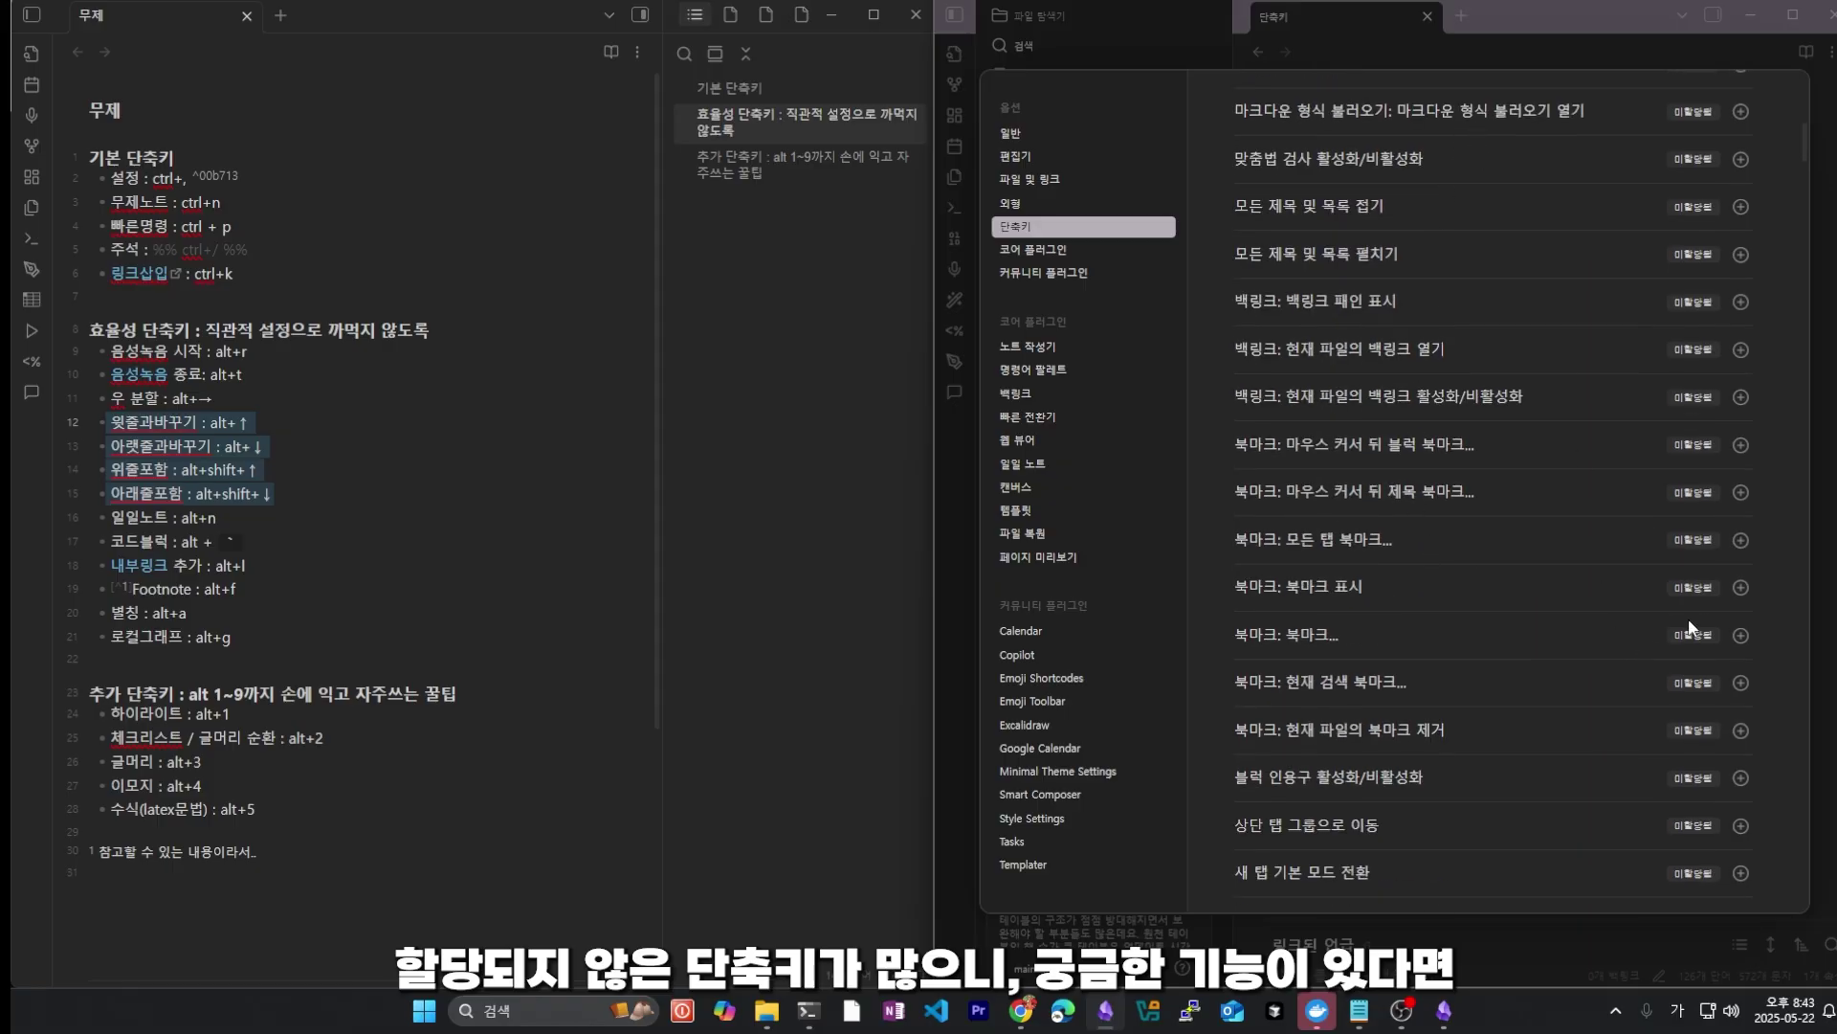
Step: Assign Alt+7 to the command 북마크: 북마크 표시, and show the bookmarks in the note window with it
click(1741, 587)
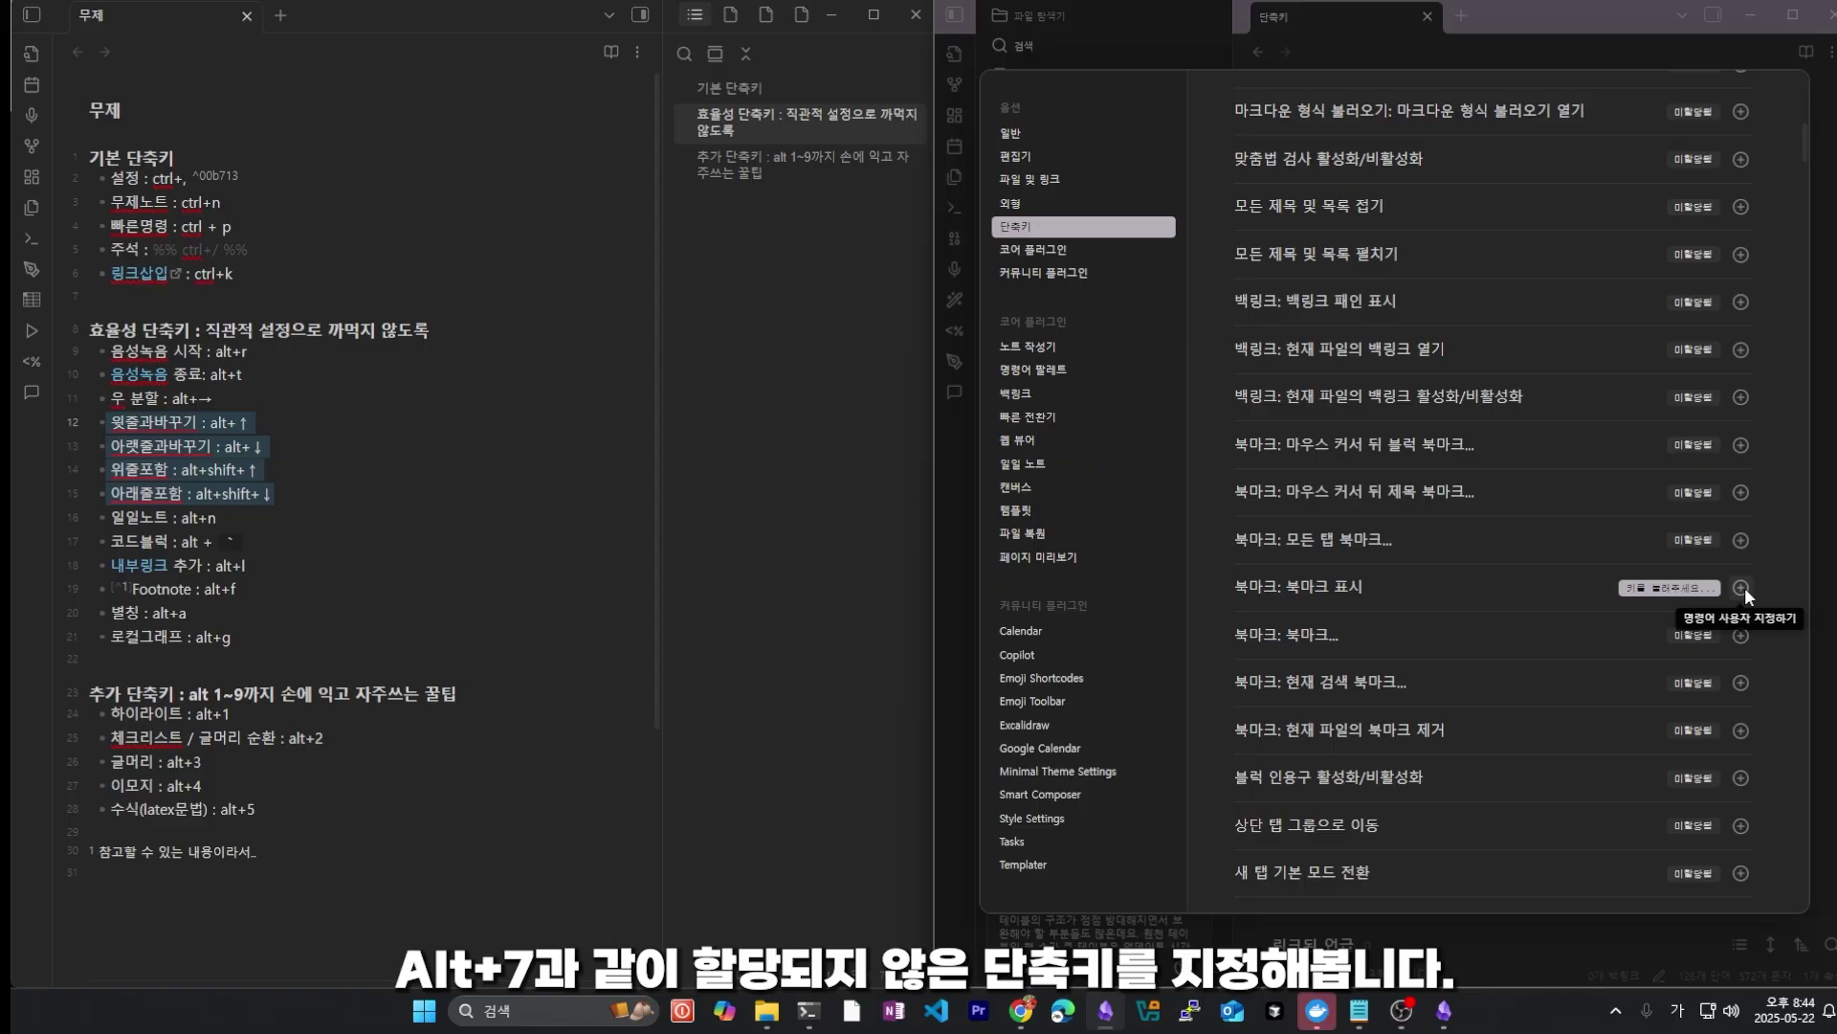
key(alt+7)
key(Escape)
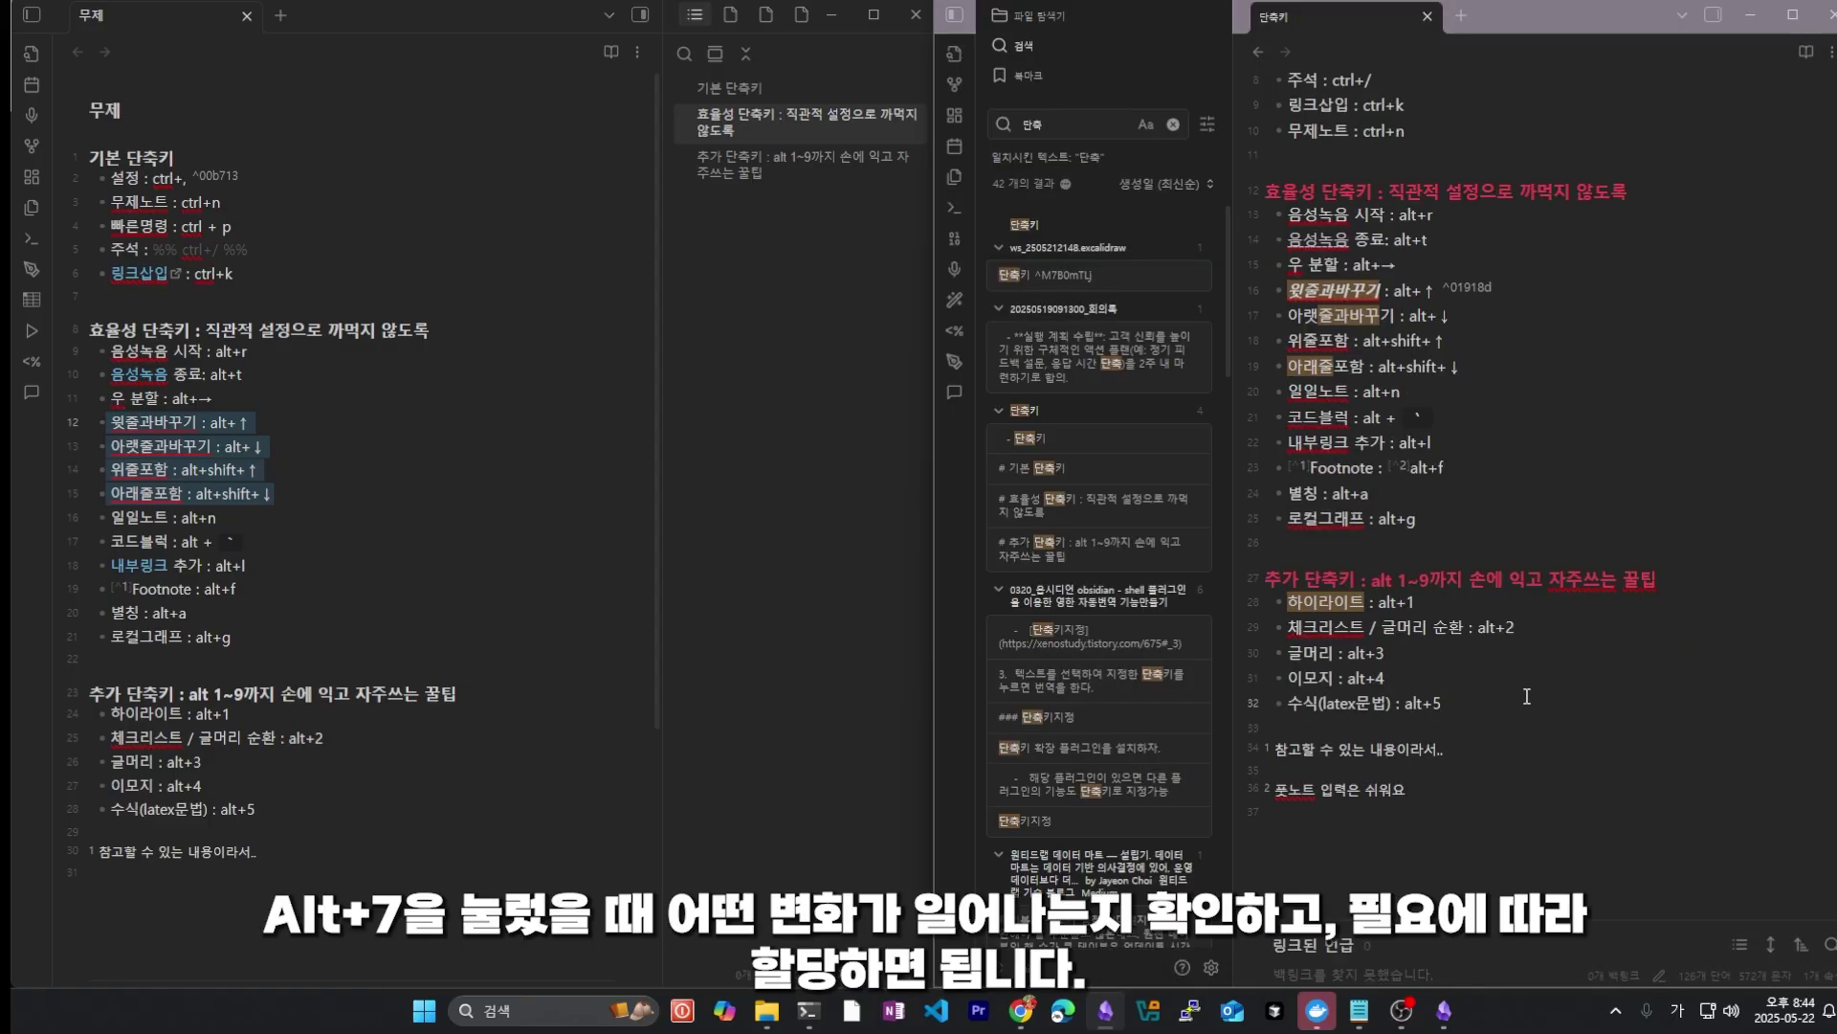
key(alt+7)
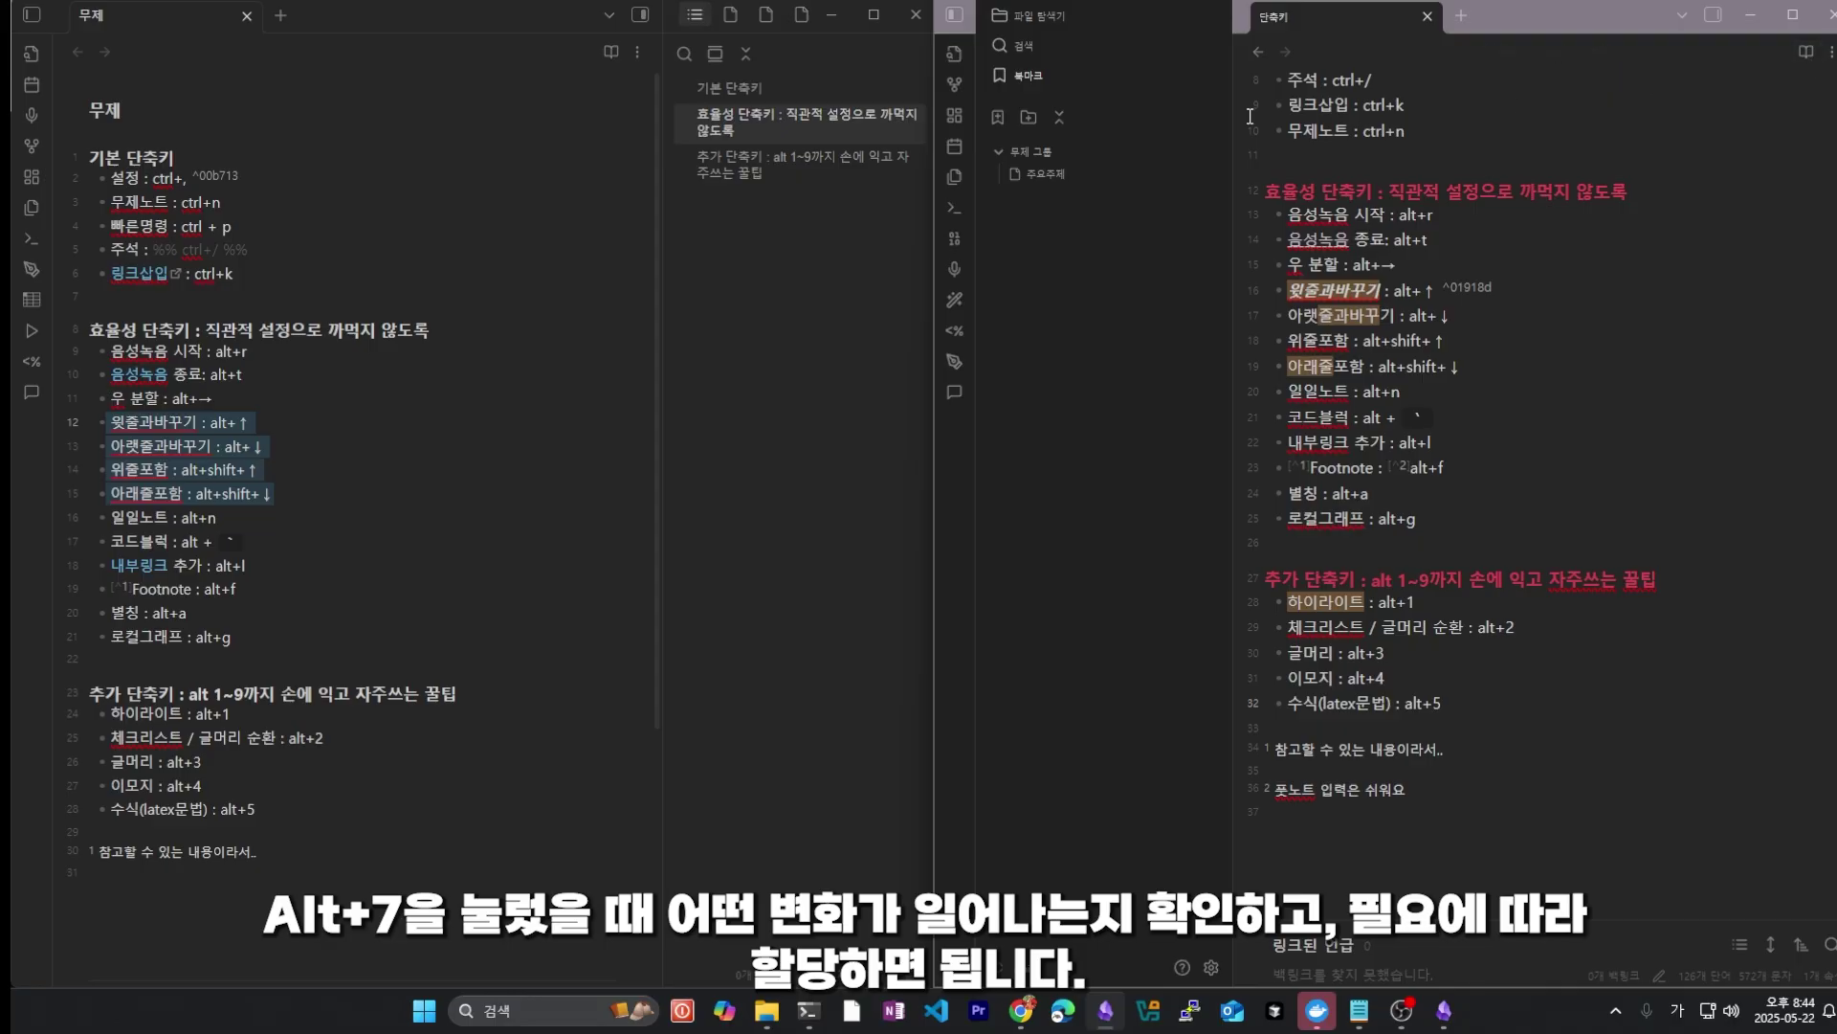
click(1747, 458)
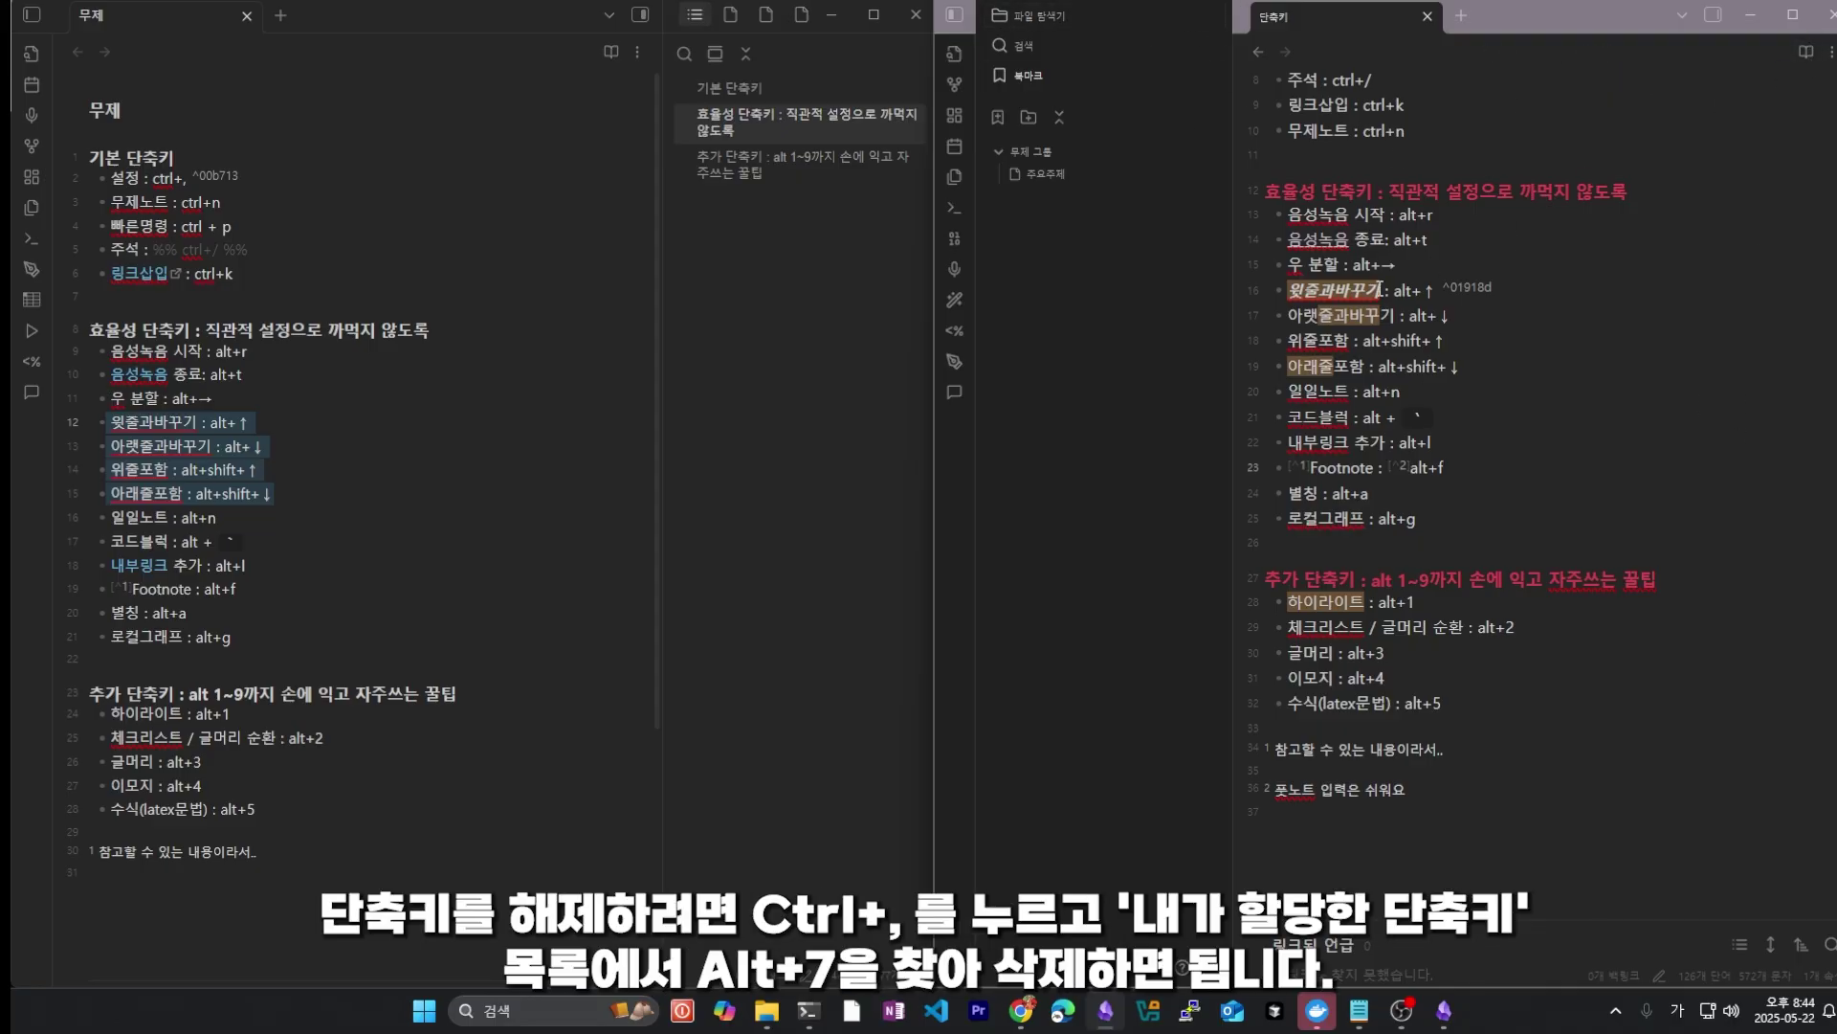
Step: Filter the hotkey settings to 내가 할당한 단축키들, remove Alt+7 from 북마크: 북마크 표시, and close the settings
key(ctrl+comma)
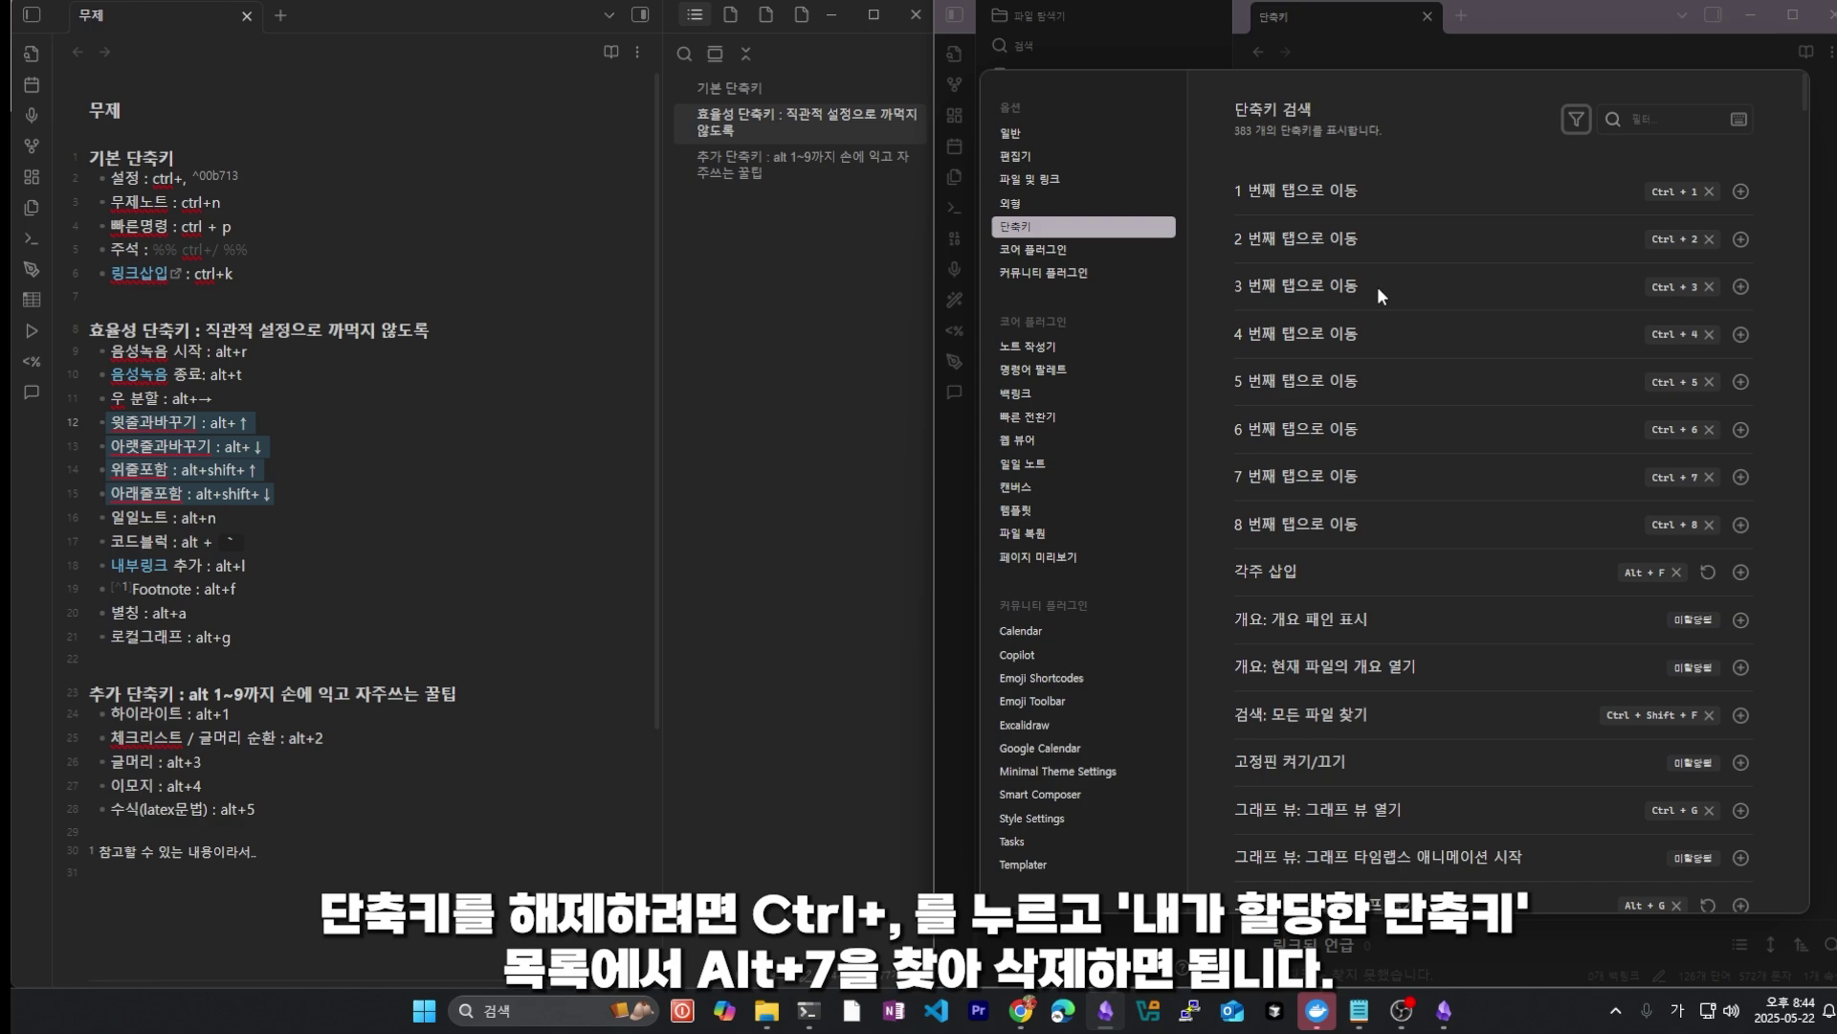
click(1576, 119)
click(1625, 184)
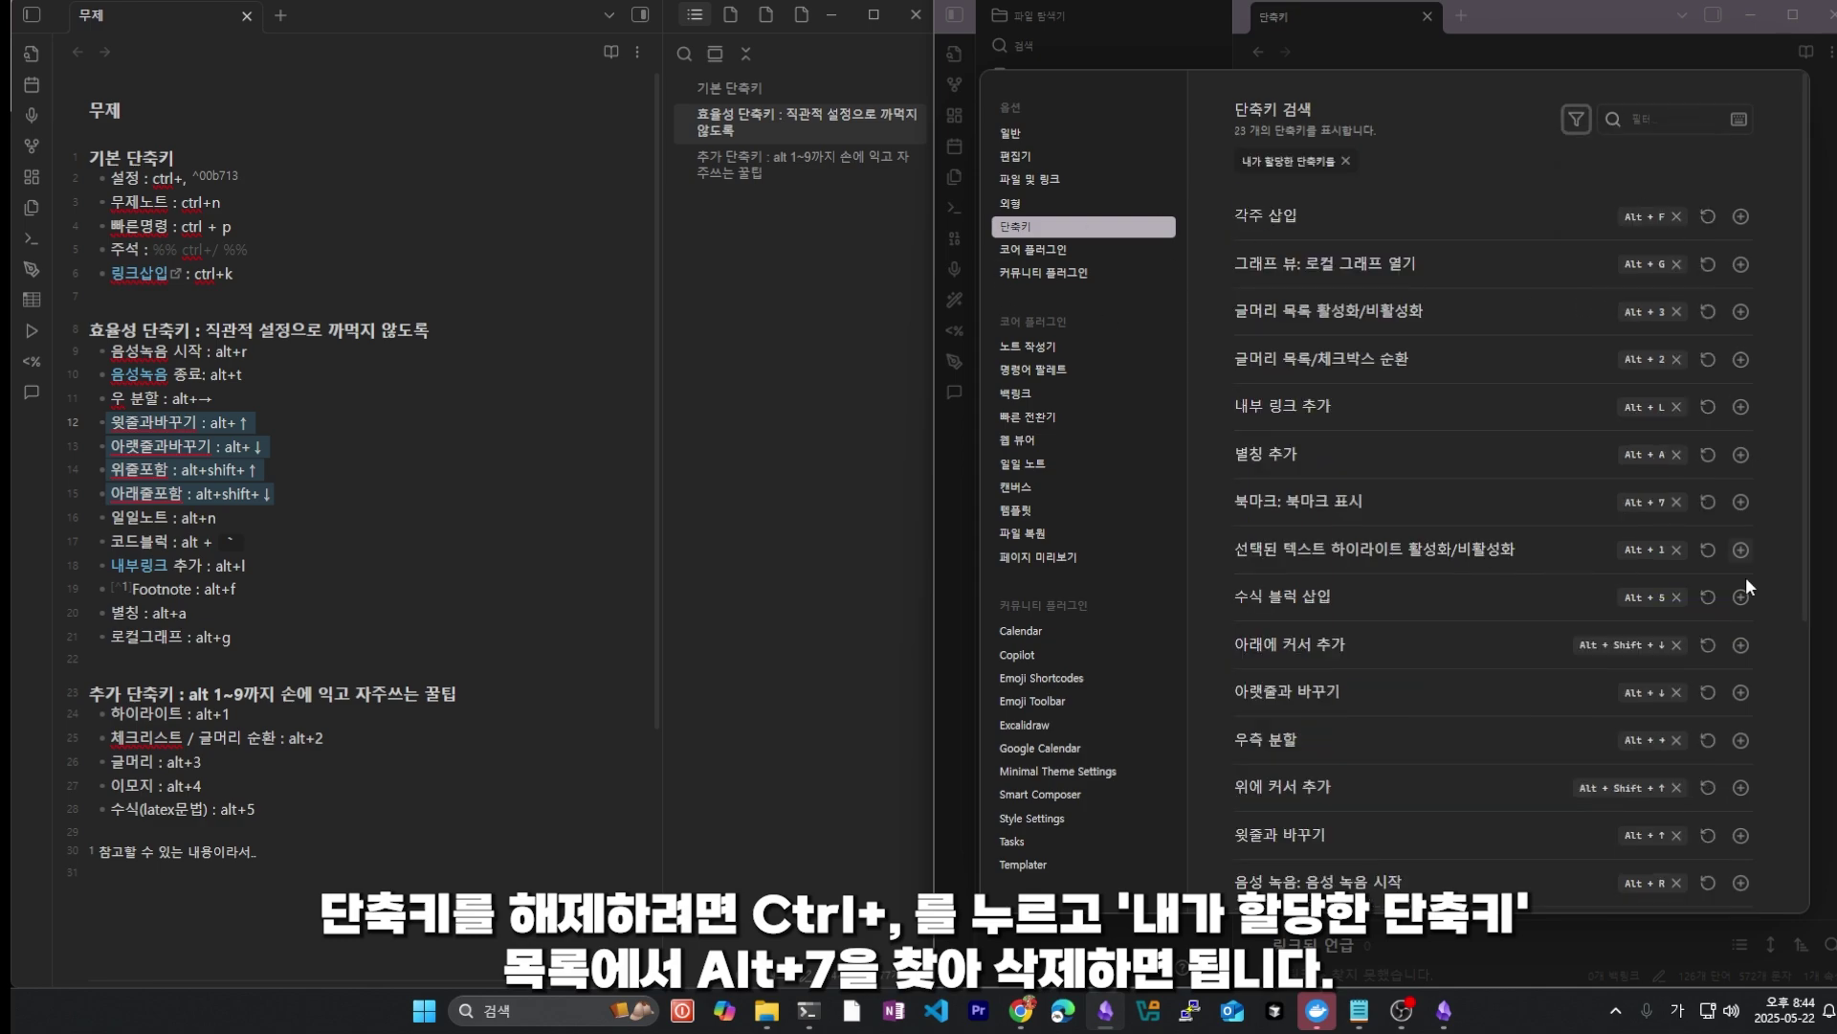
scroll(1738, 666, down, 5)
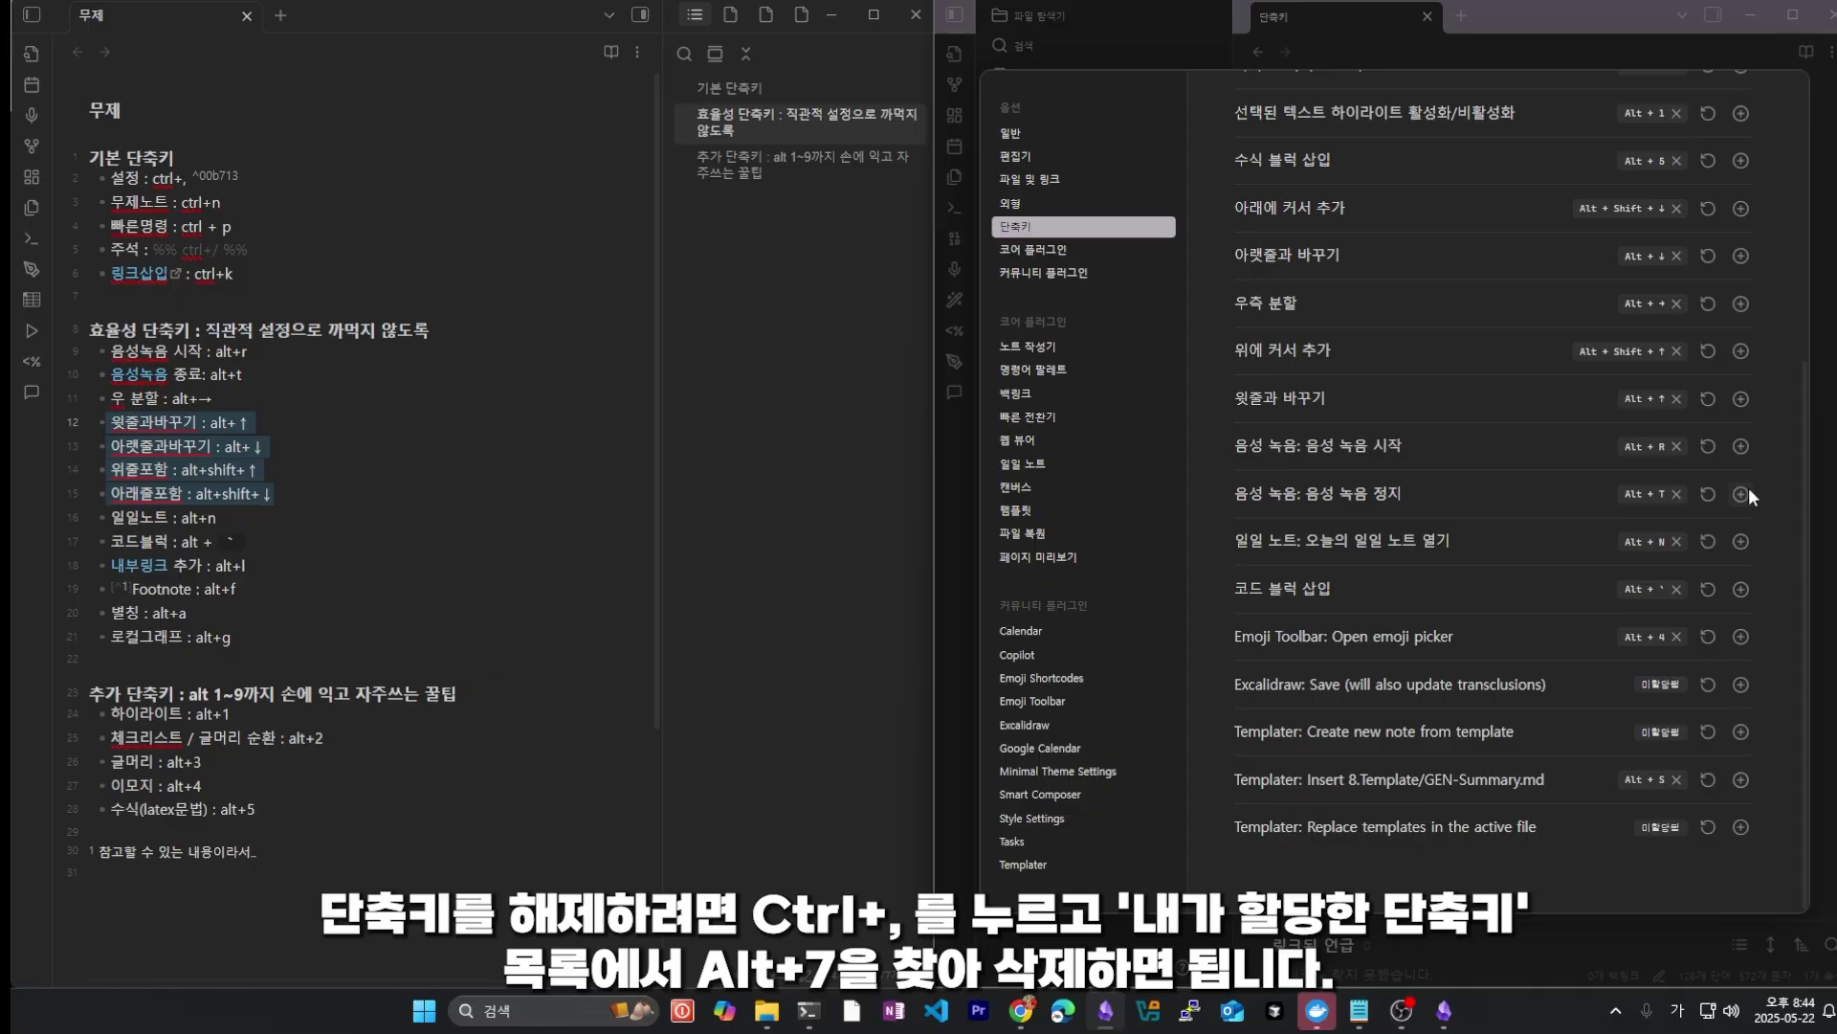
scroll(1744, 469, up, 5)
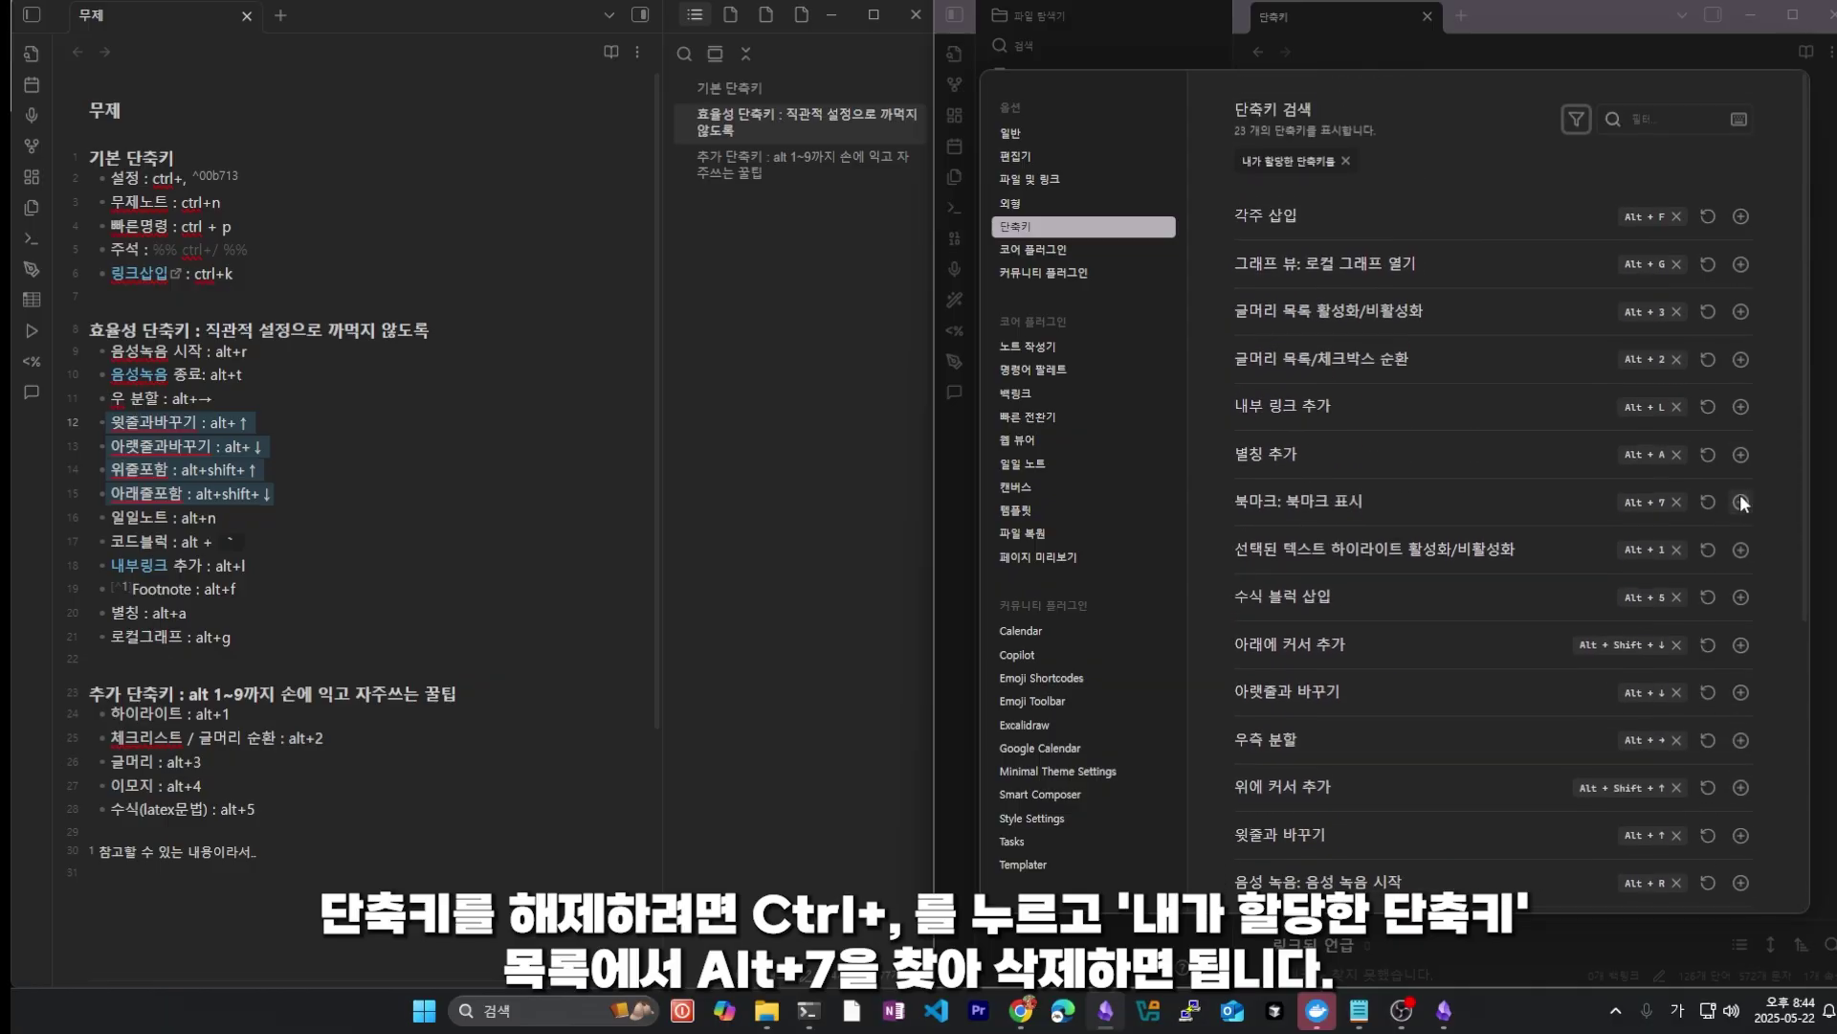
click(1678, 502)
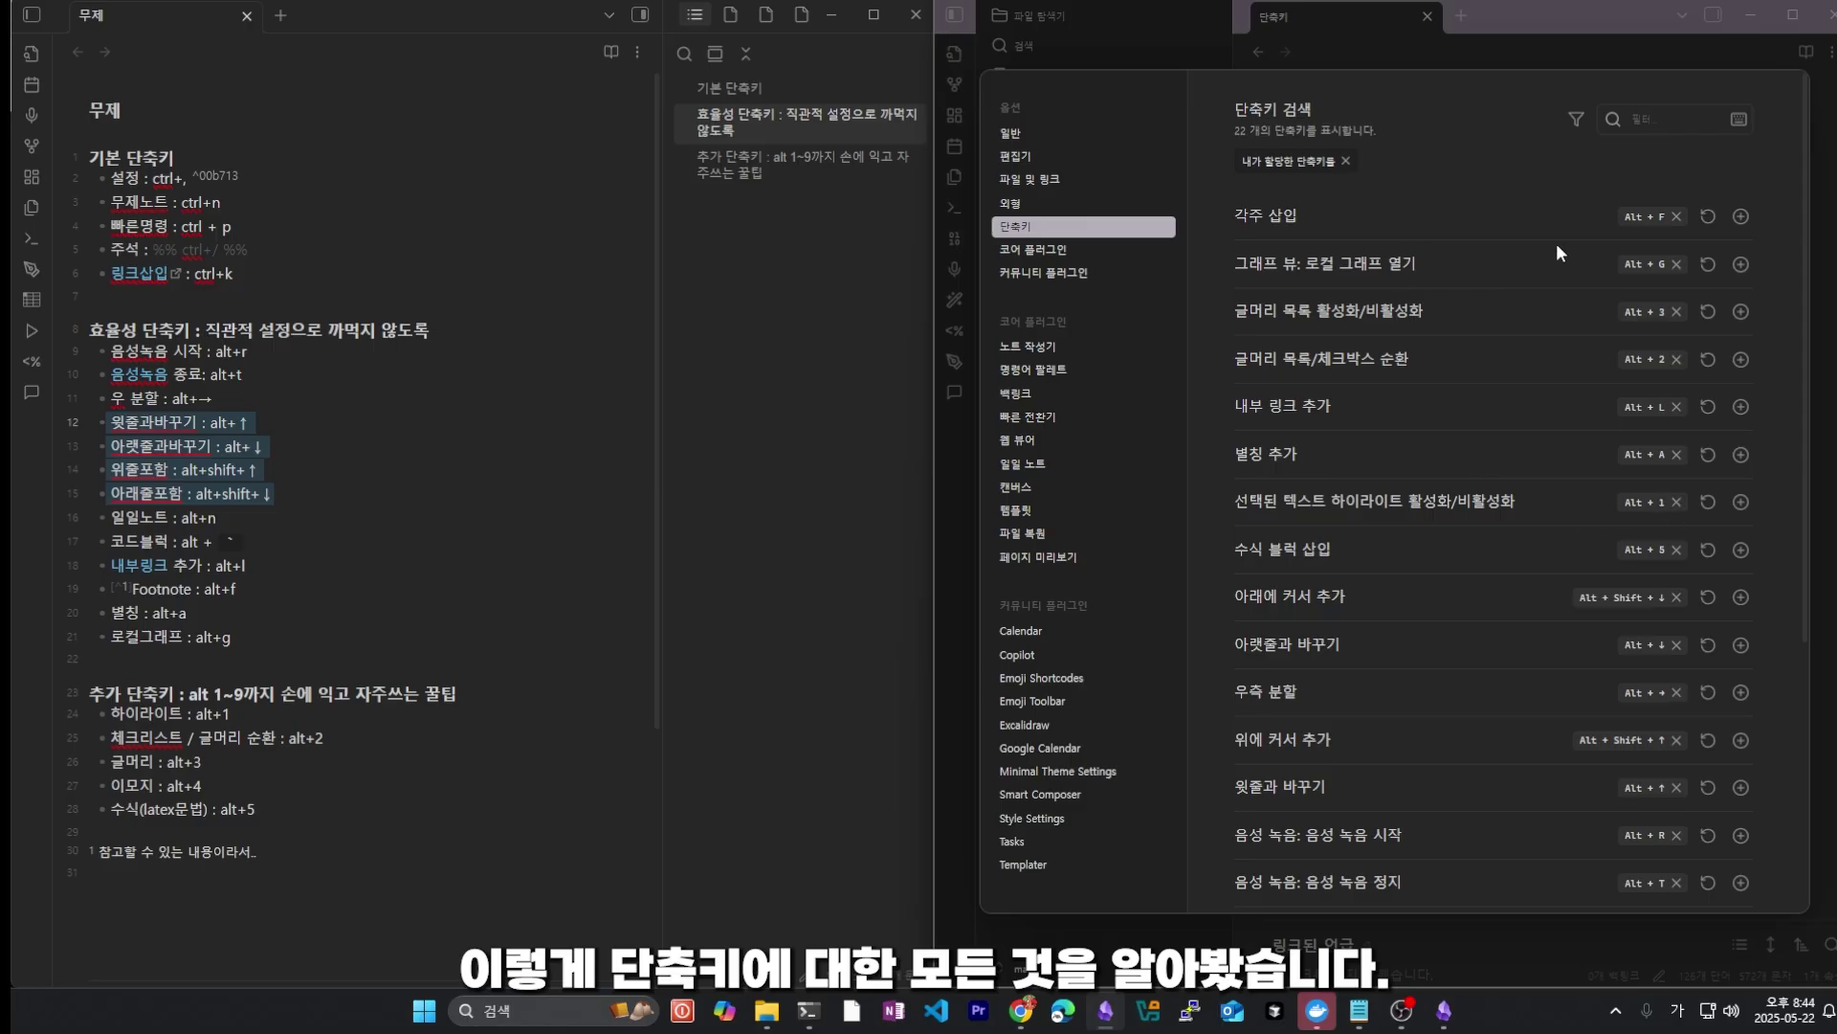
key(Escape)
Step: Review the basic, efficiency and additional shortcut sections of the 단축키 note
scroll(1499, 806, up, 2)
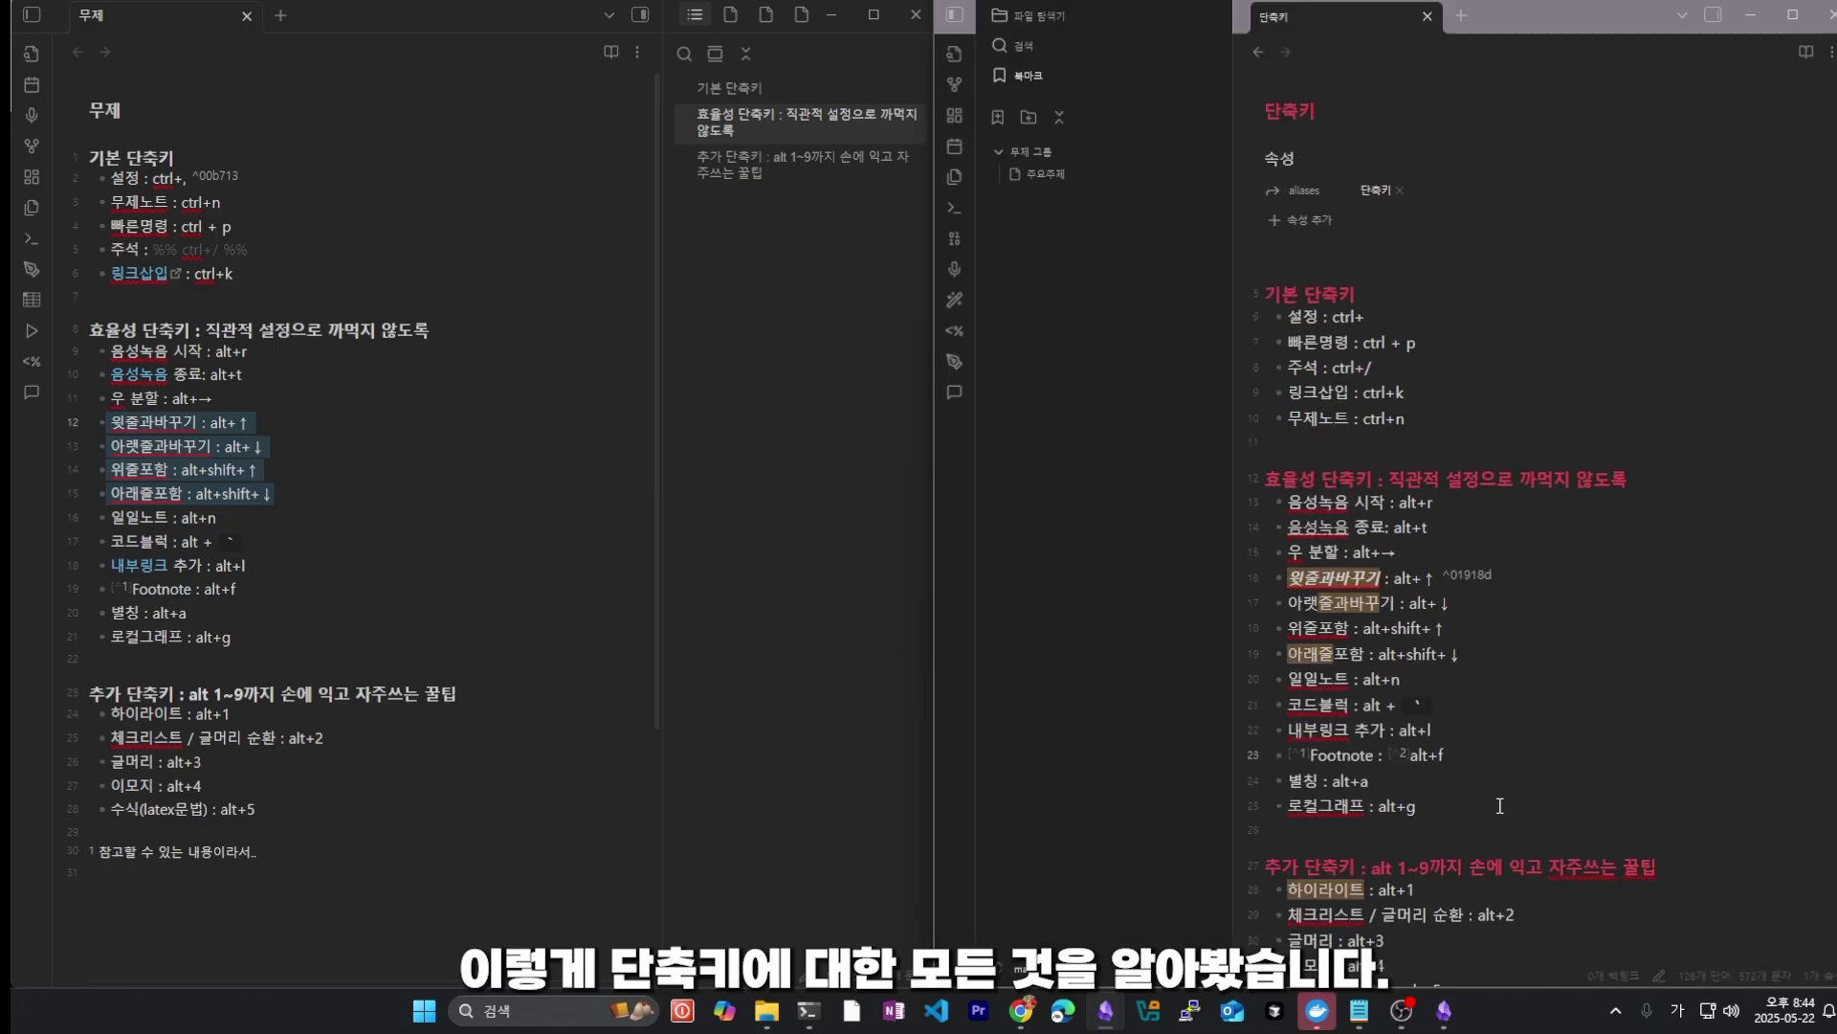
scroll(1500, 806, down, 4)
scroll(1327, 332, up, 4)
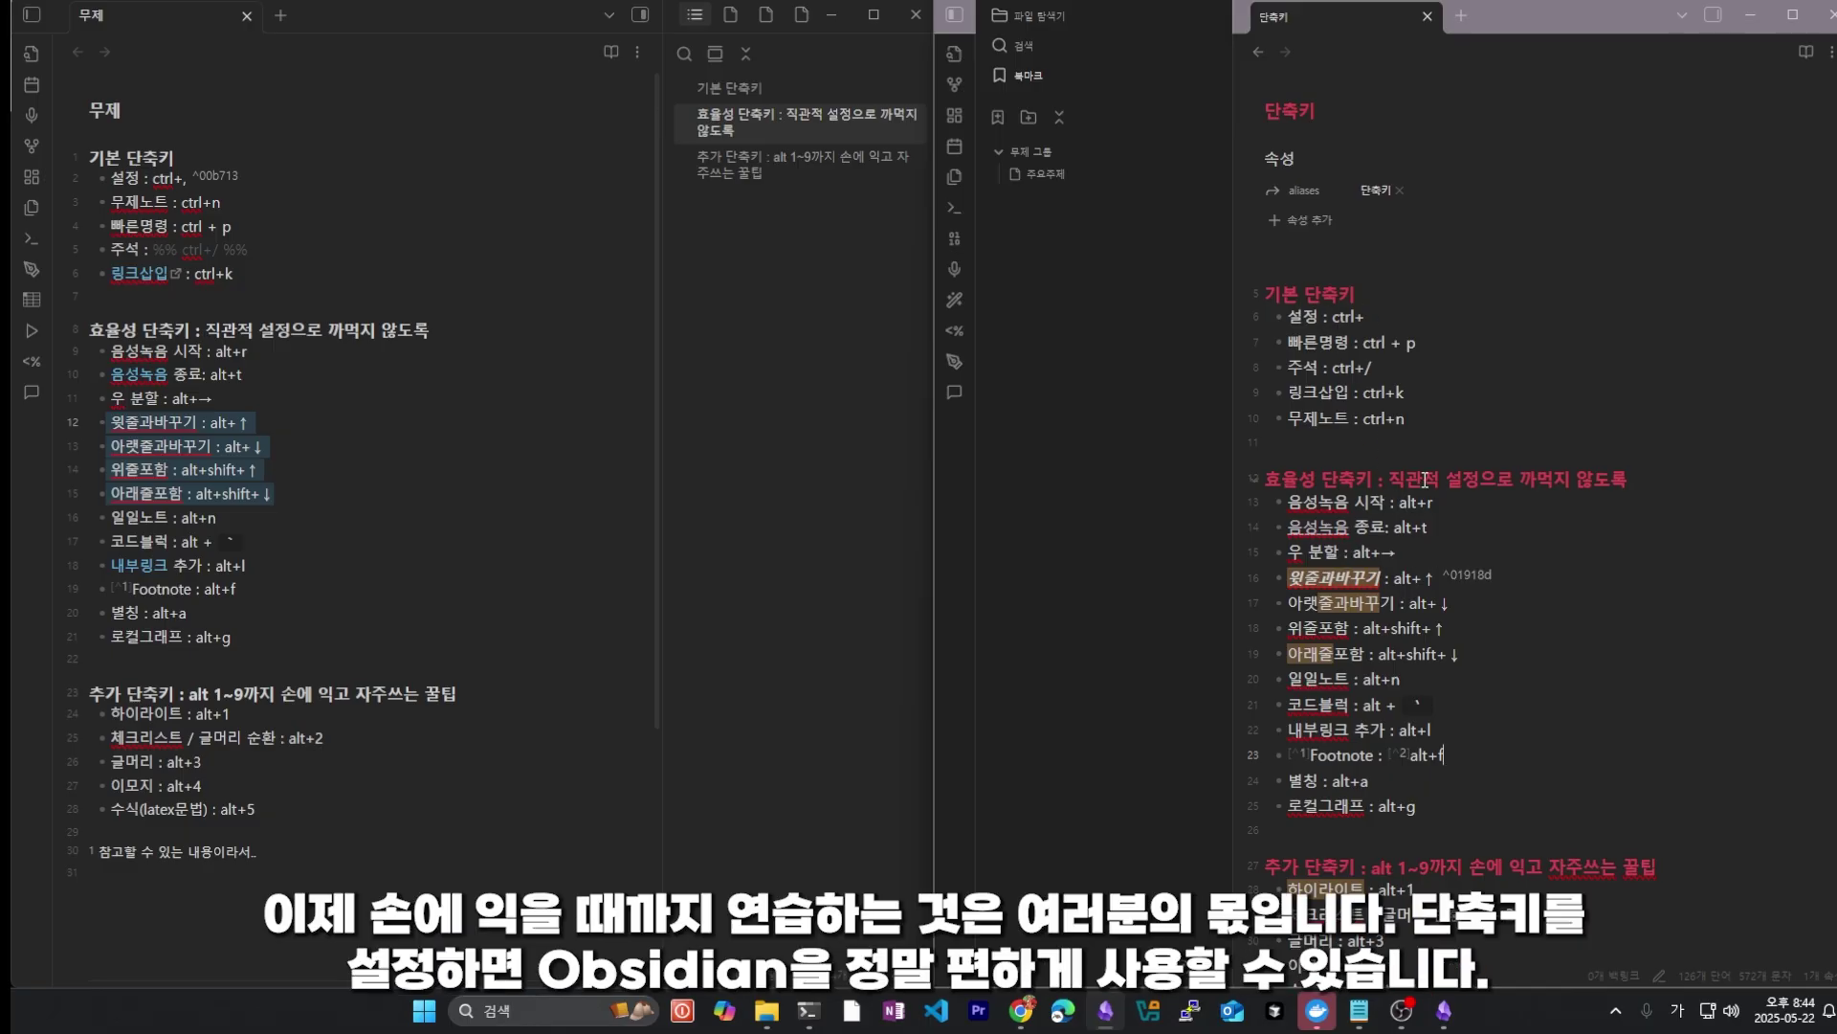
drag(1265, 479, 1349, 780)
scroll(1349, 780, down, 2)
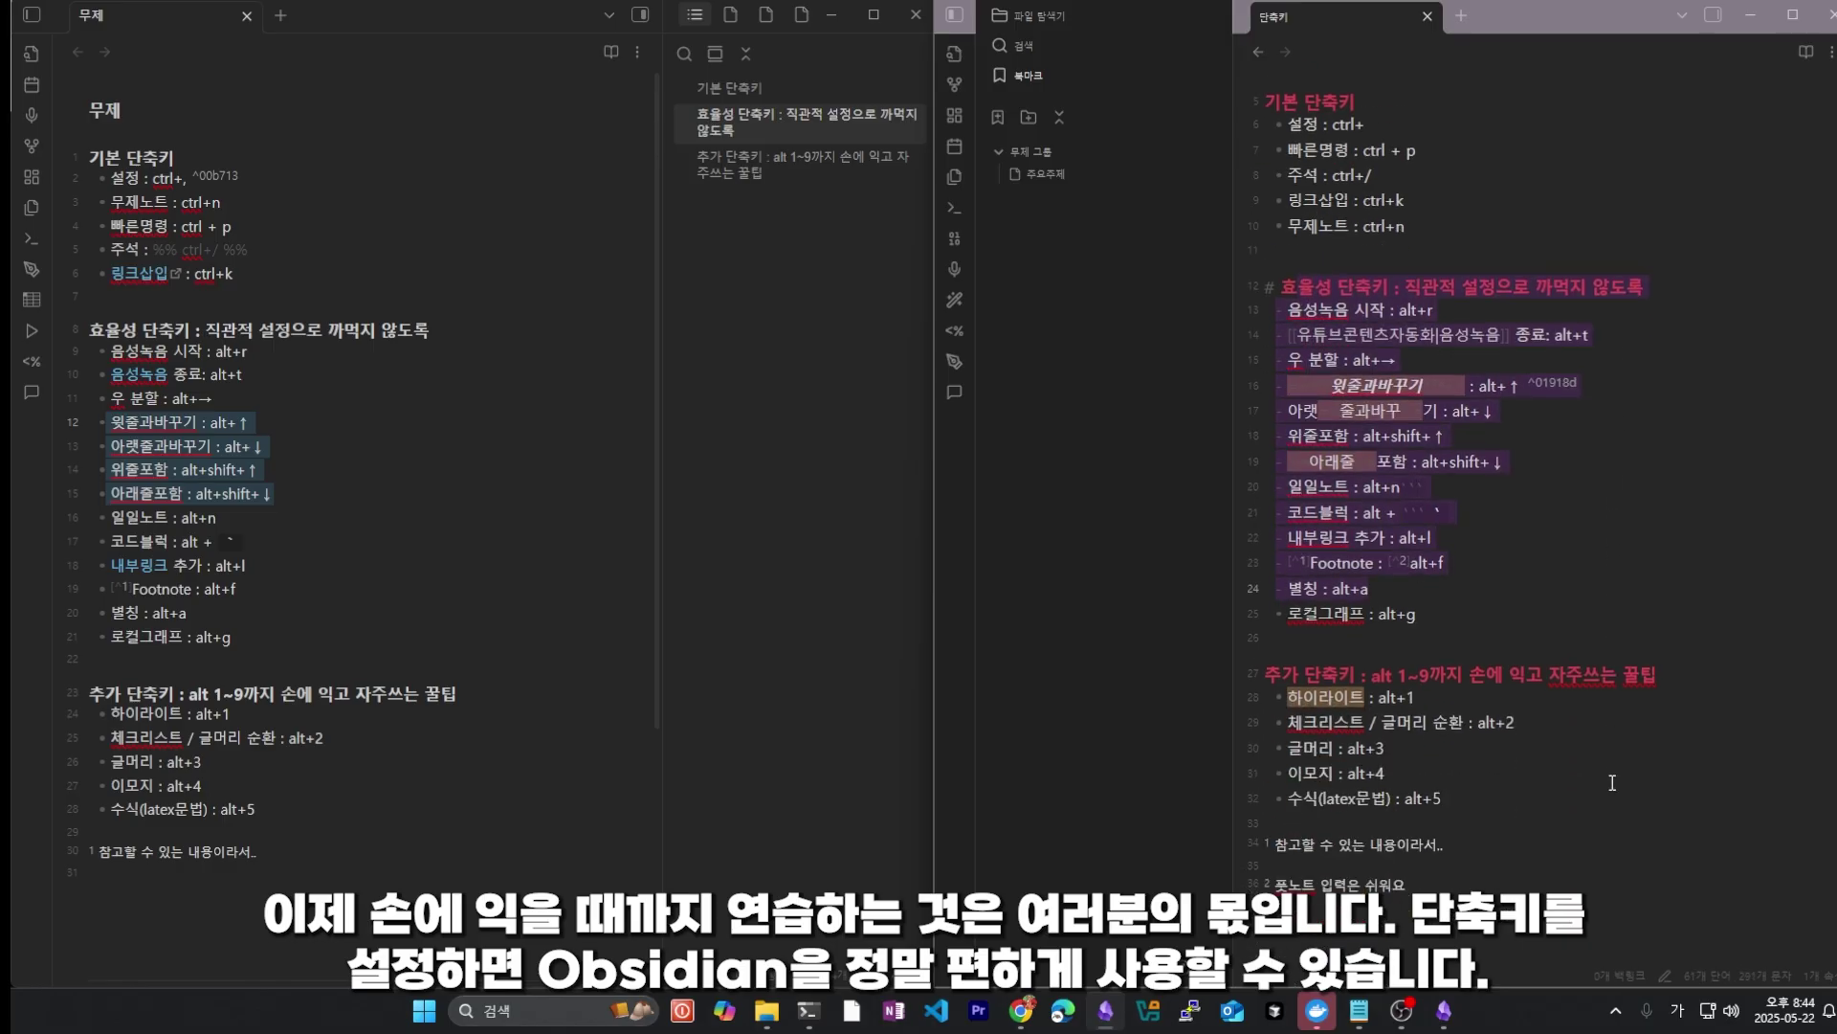
click(1371, 672)
click(1529, 836)
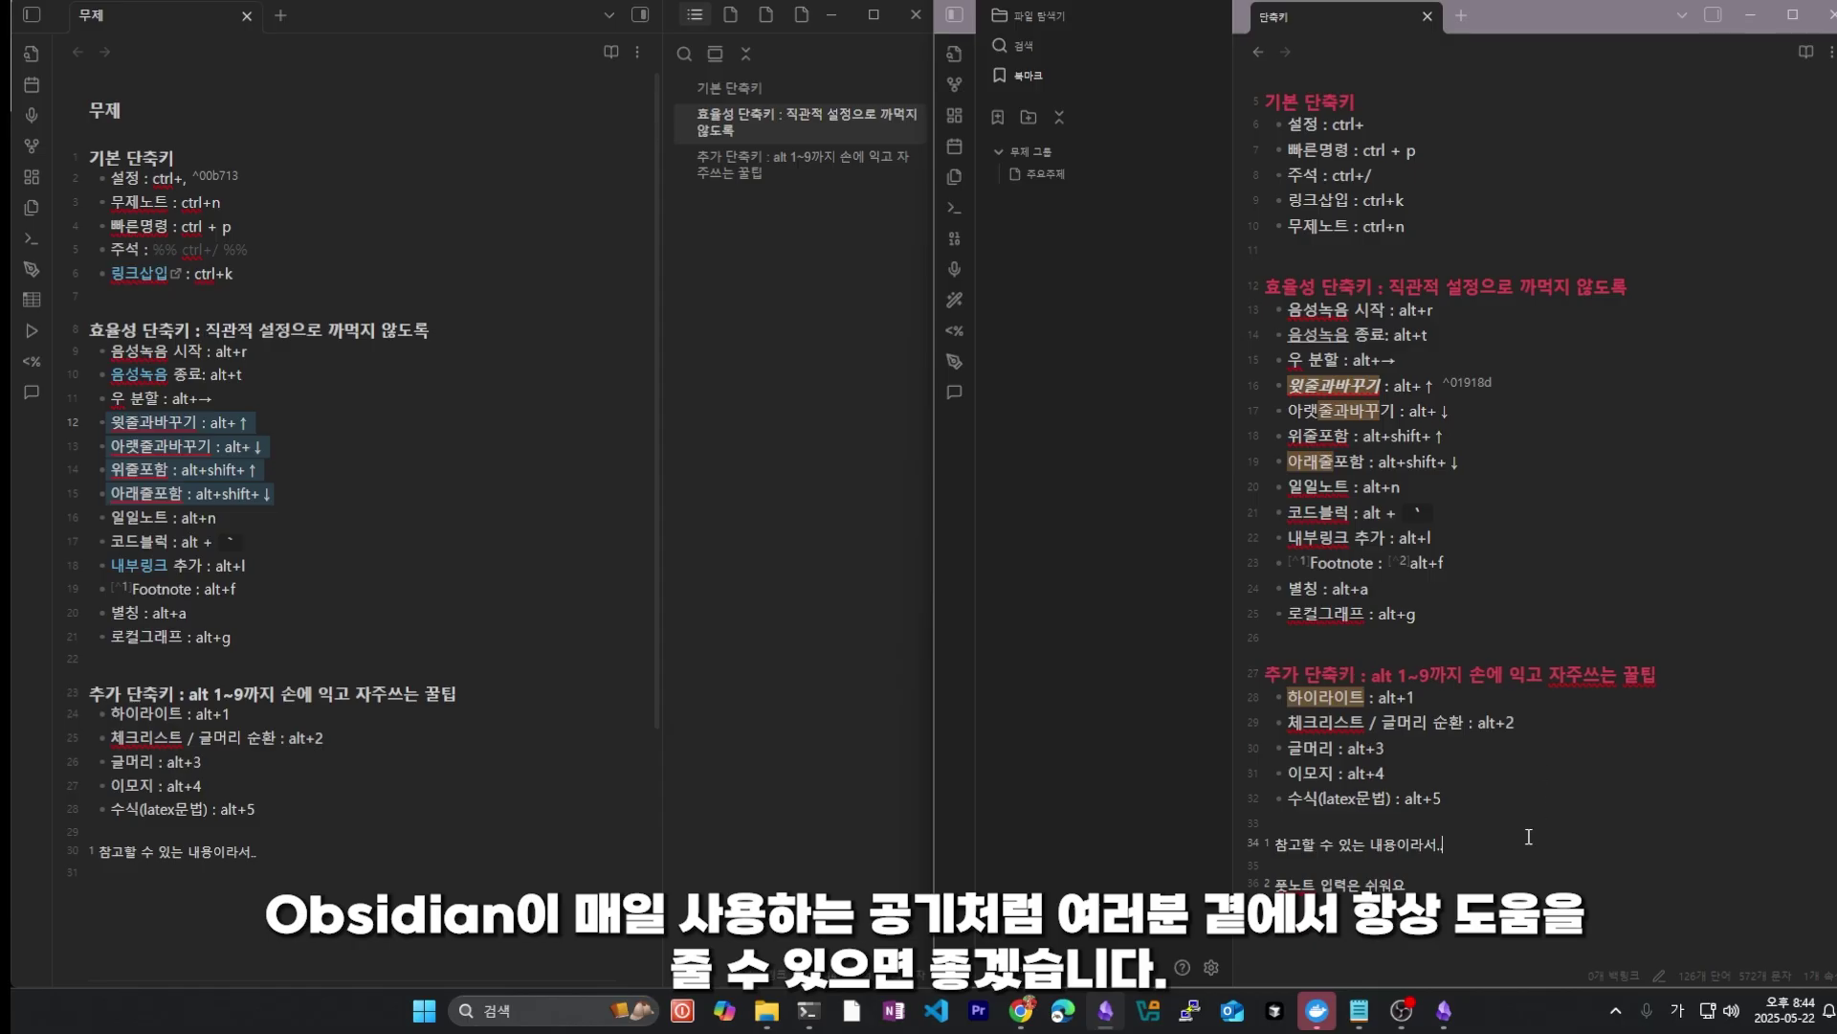